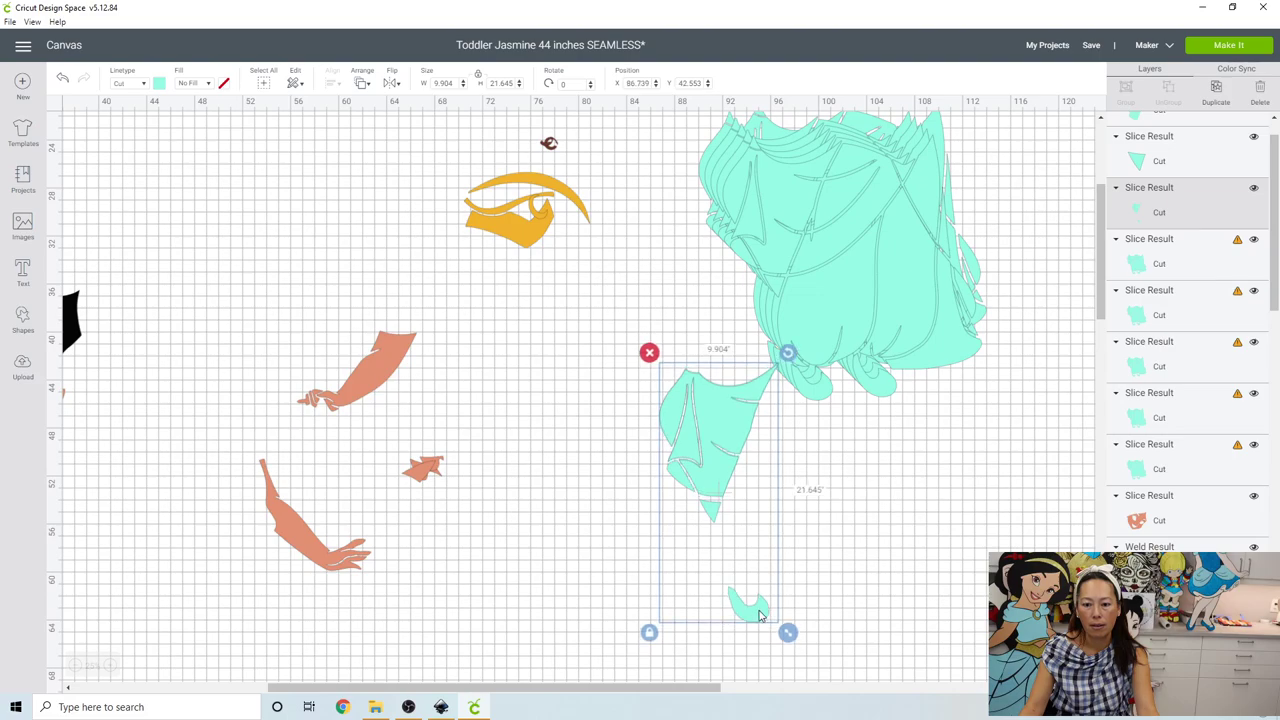
# - Hide the large upper-left contour of the selected trouser copy, keeping only its left foot curl
pyautogui.click(1250, 680)
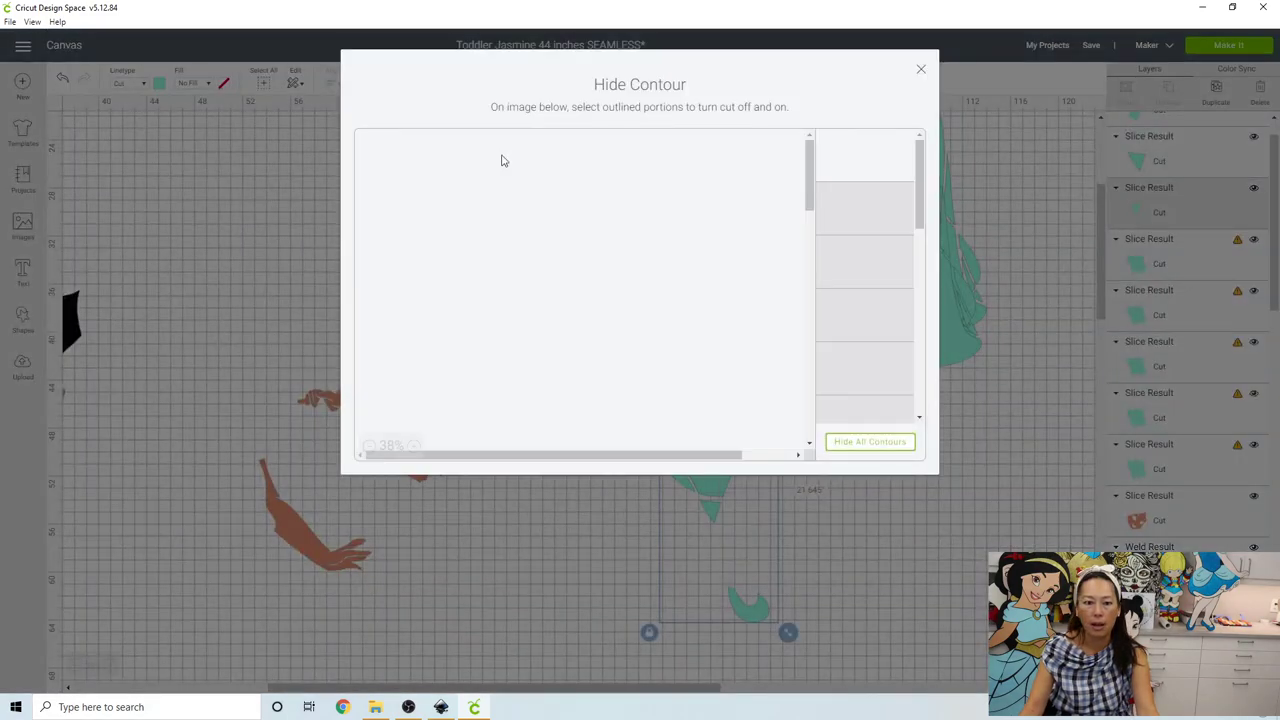
pyautogui.click(921, 69)
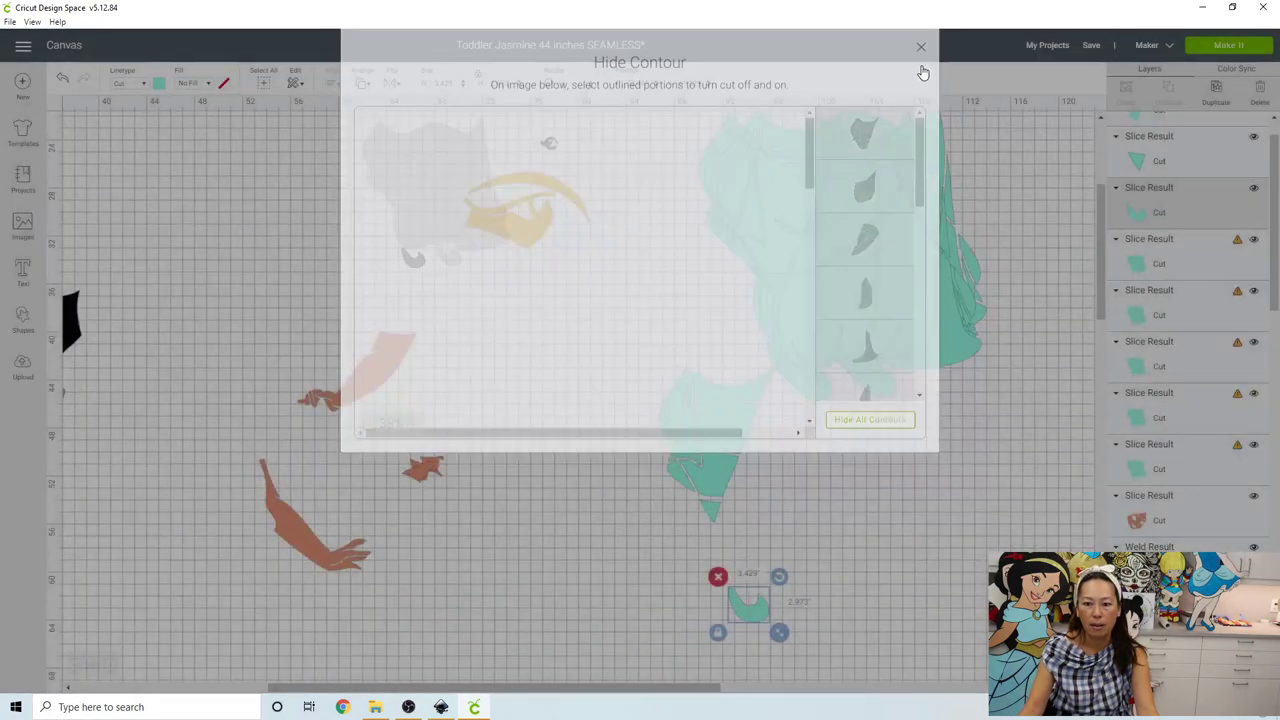
# - Contour the next teal trouser copy down to its right foot curl and move it below the stack, beside the left curl
pyautogui.click(870, 298)
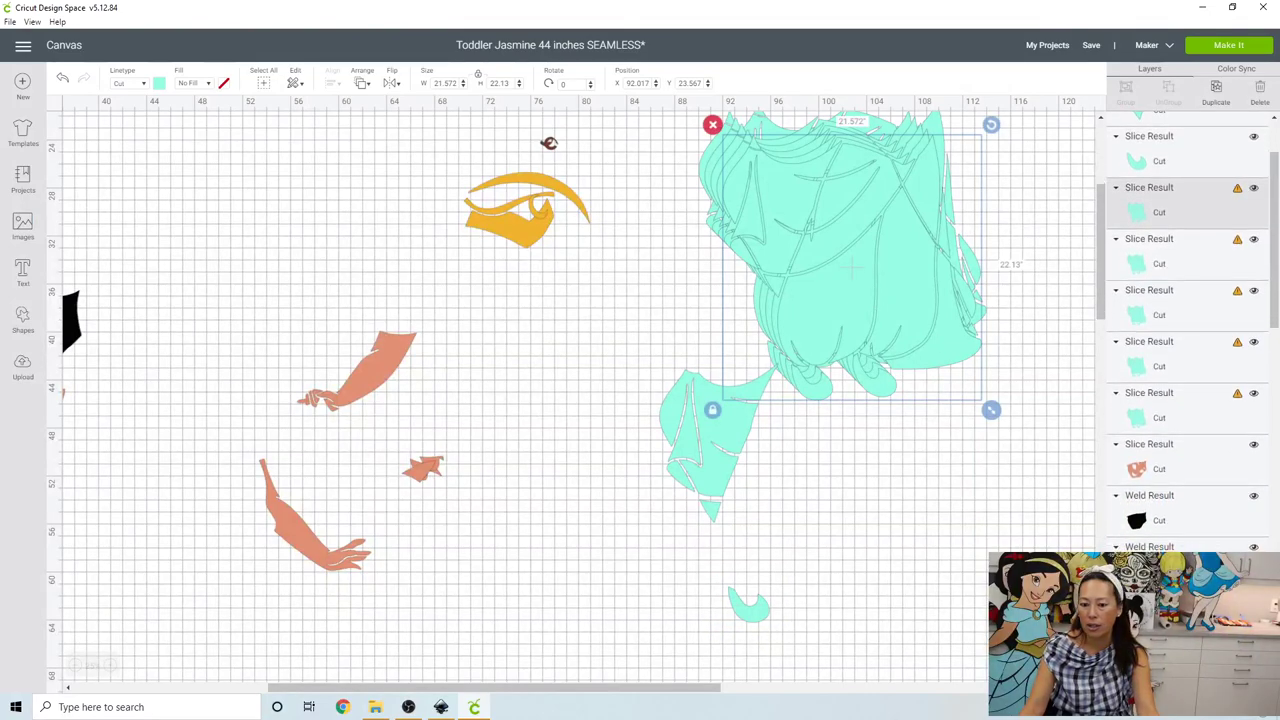
pyautogui.click(1250, 680)
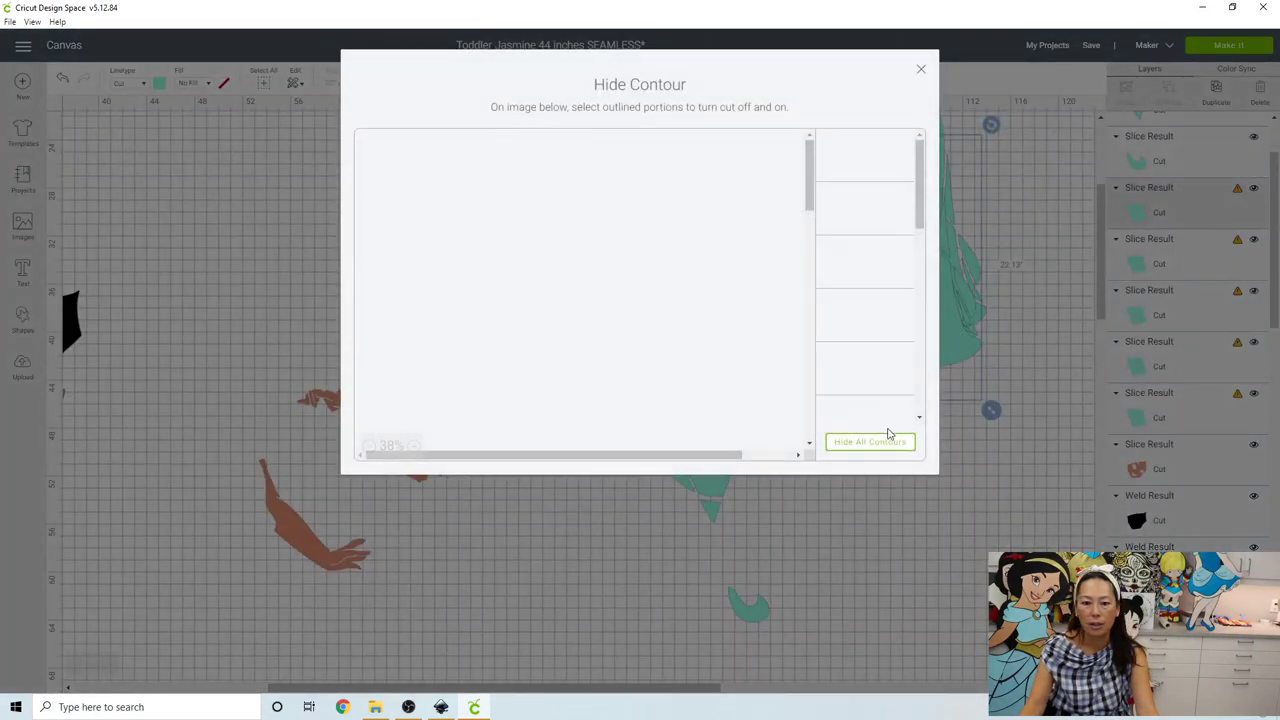
pyautogui.click(893, 449)
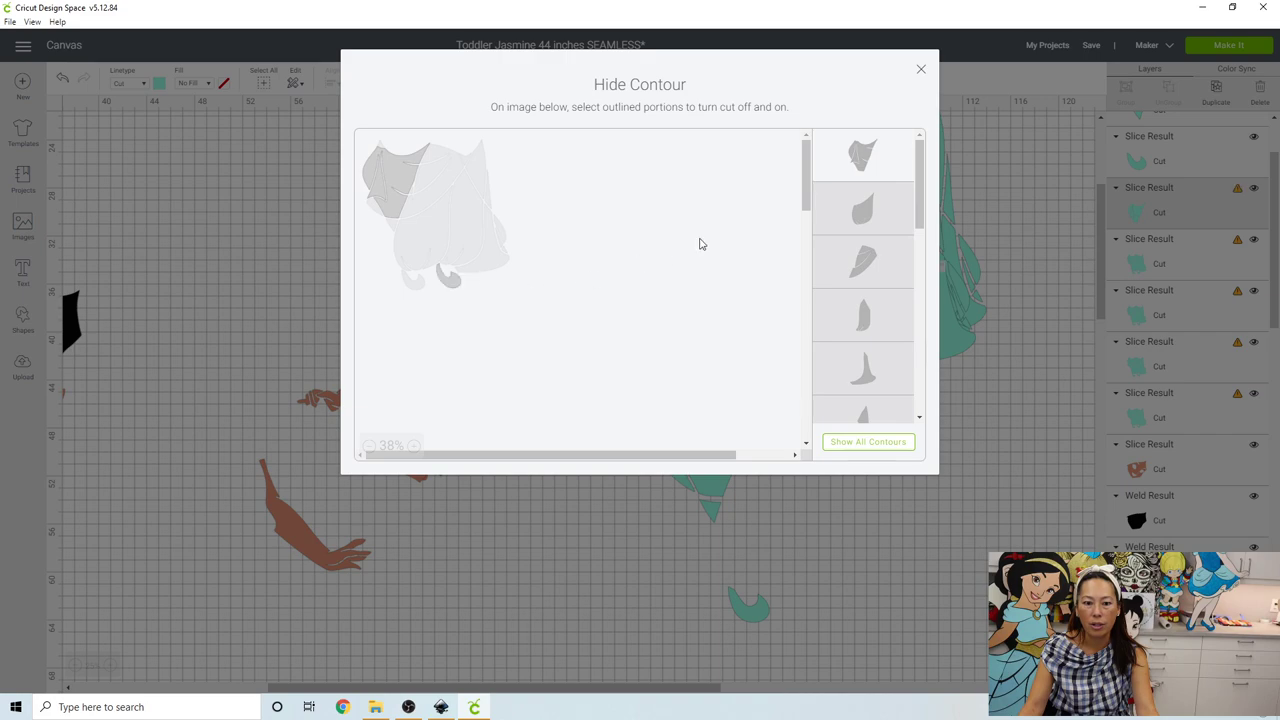
pyautogui.click(899, 167)
pyautogui.click(921, 72)
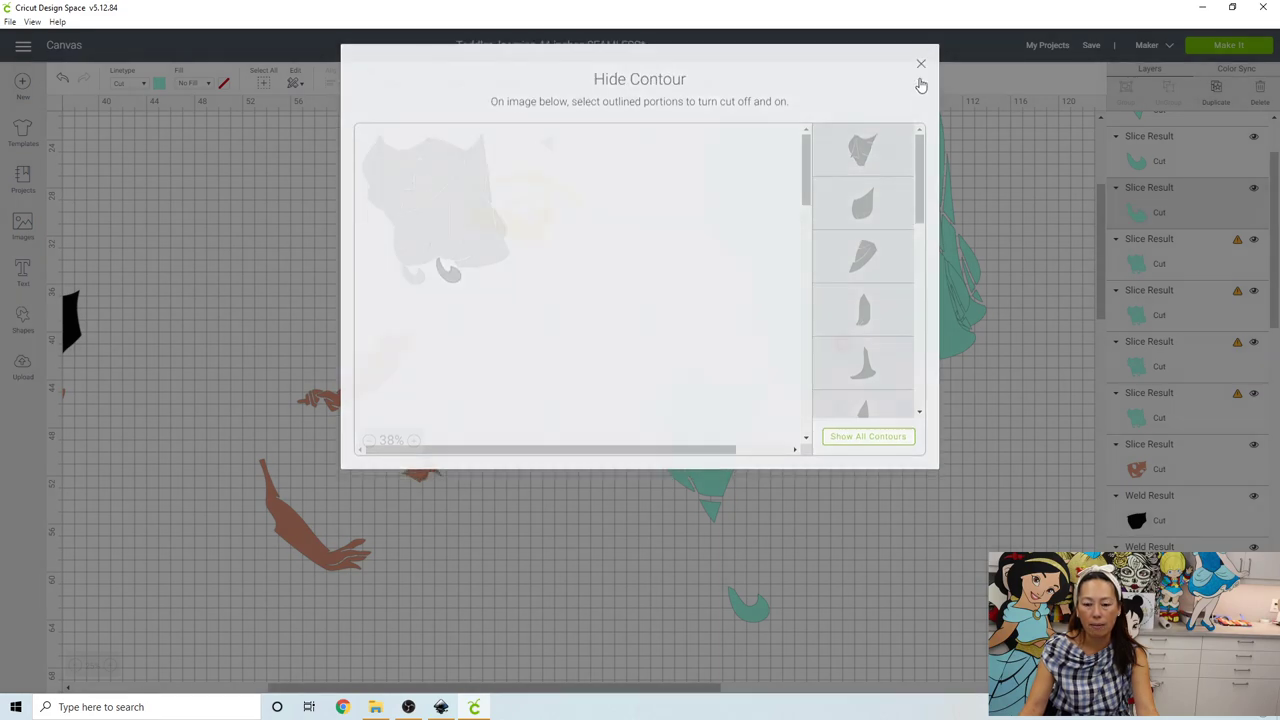
pyautogui.moveTo(858, 419); pyautogui.dragTo(882, 626)
# - Contour the next trouser copy down to the upper-middle diagonal folds and place them beside the separated left folds, about X 92.3, Y 43.3
pyautogui.click(815, 248)
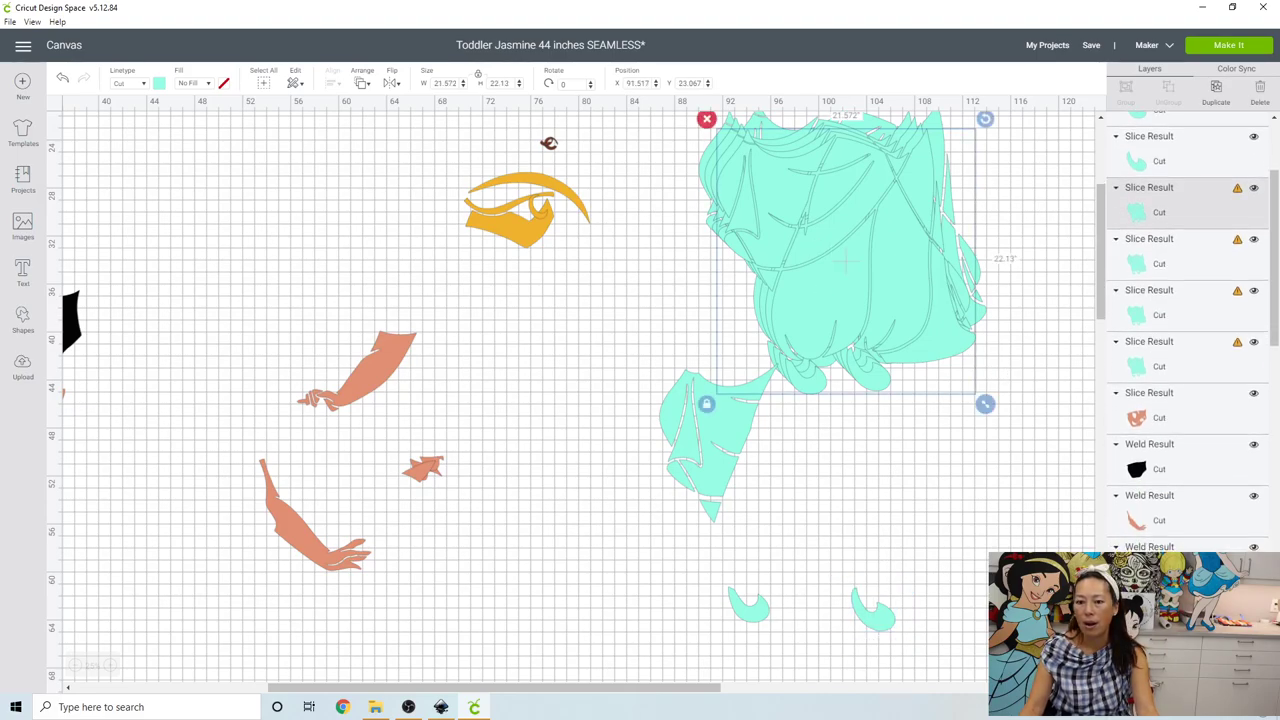
pyautogui.click(1252, 690)
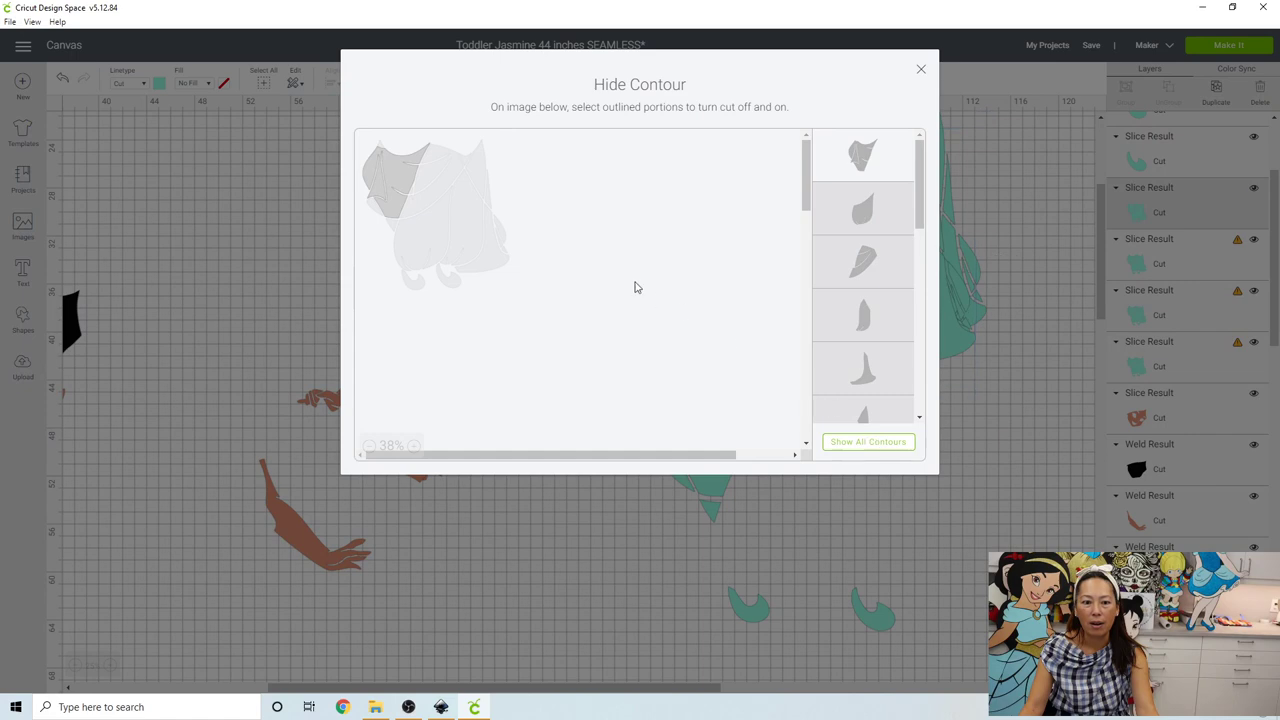
pyautogui.click(440, 152)
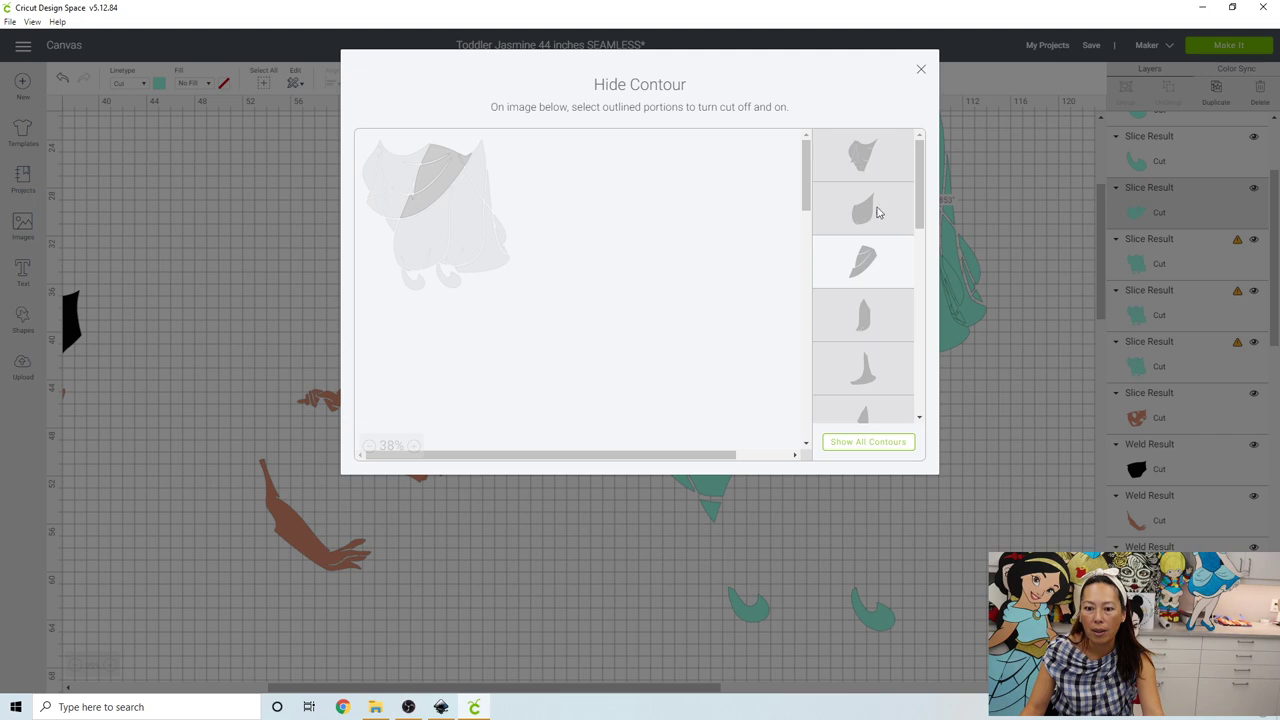
pyautogui.scroll(-2, 875, 225)
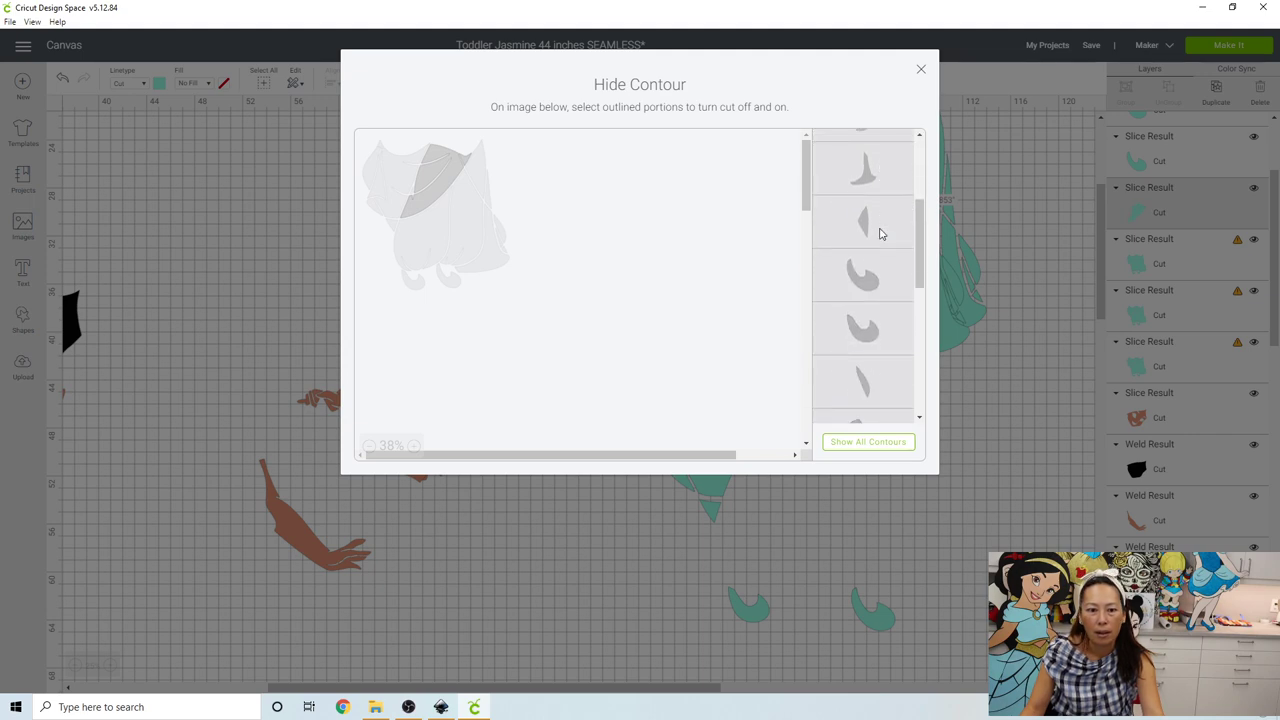
pyautogui.scroll(-3, 880, 236)
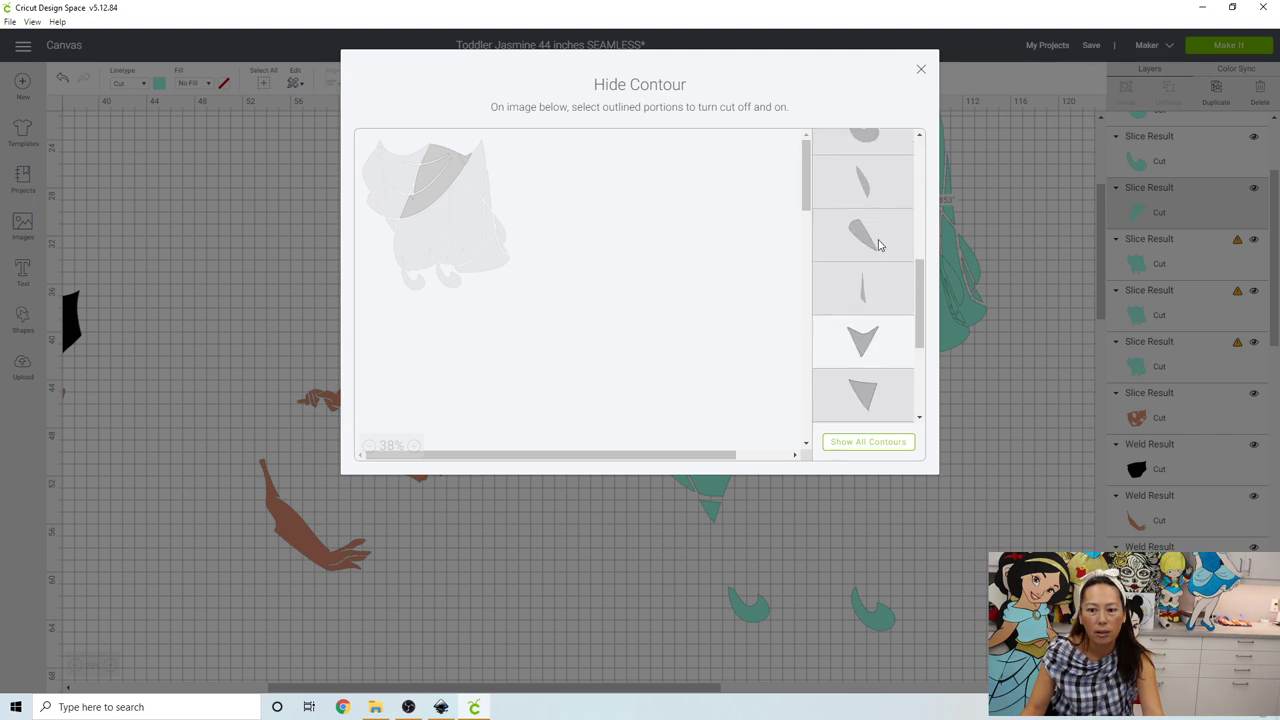
pyautogui.click(855, 300)
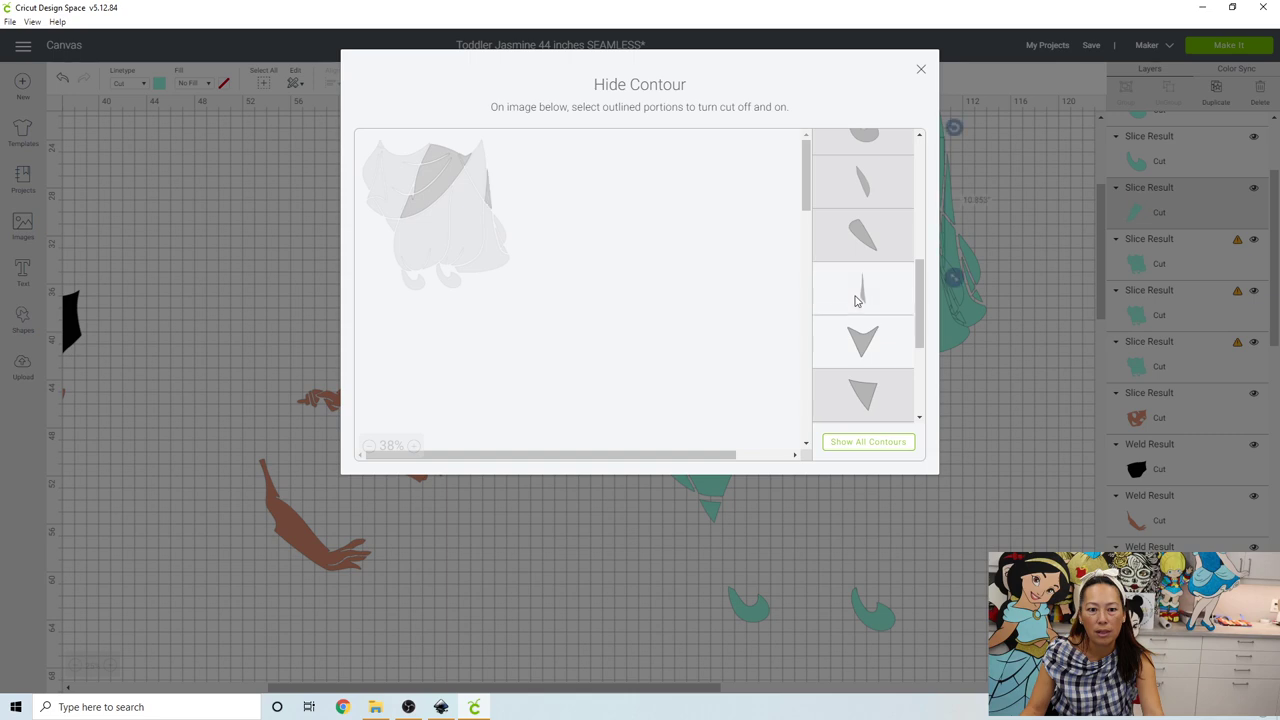
pyautogui.scroll(-4, 855, 300)
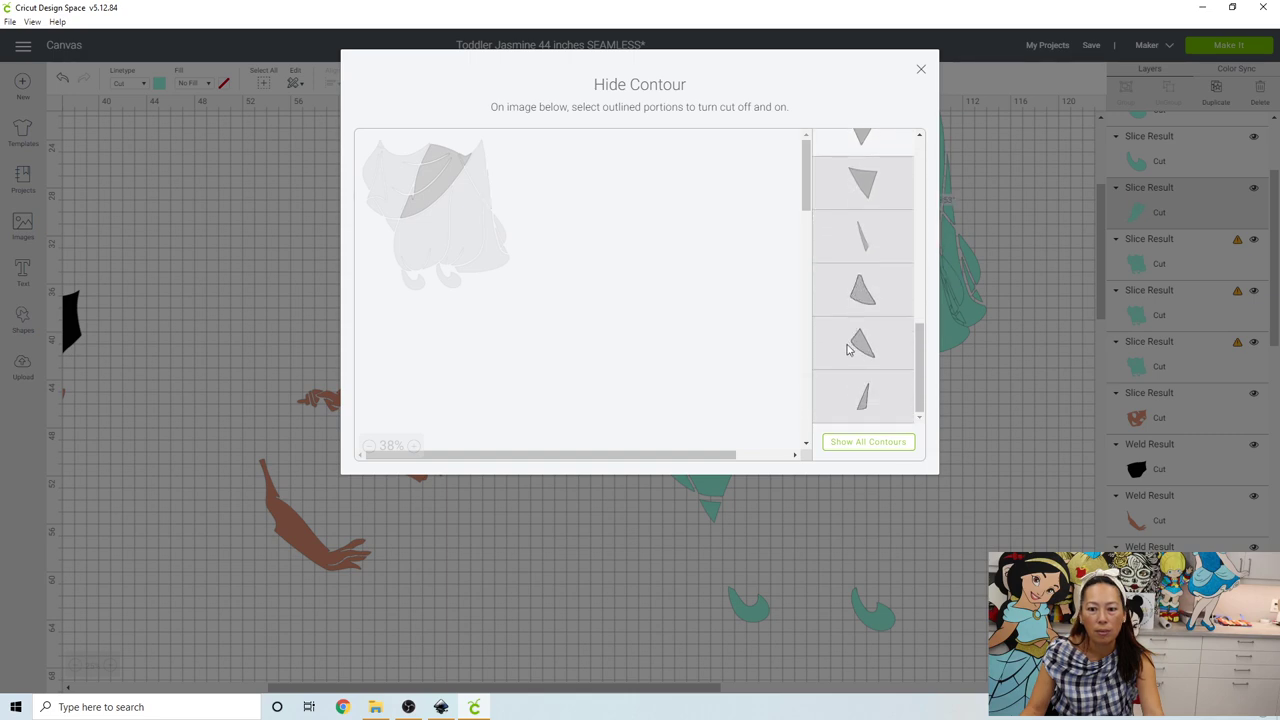
pyautogui.click(863, 395)
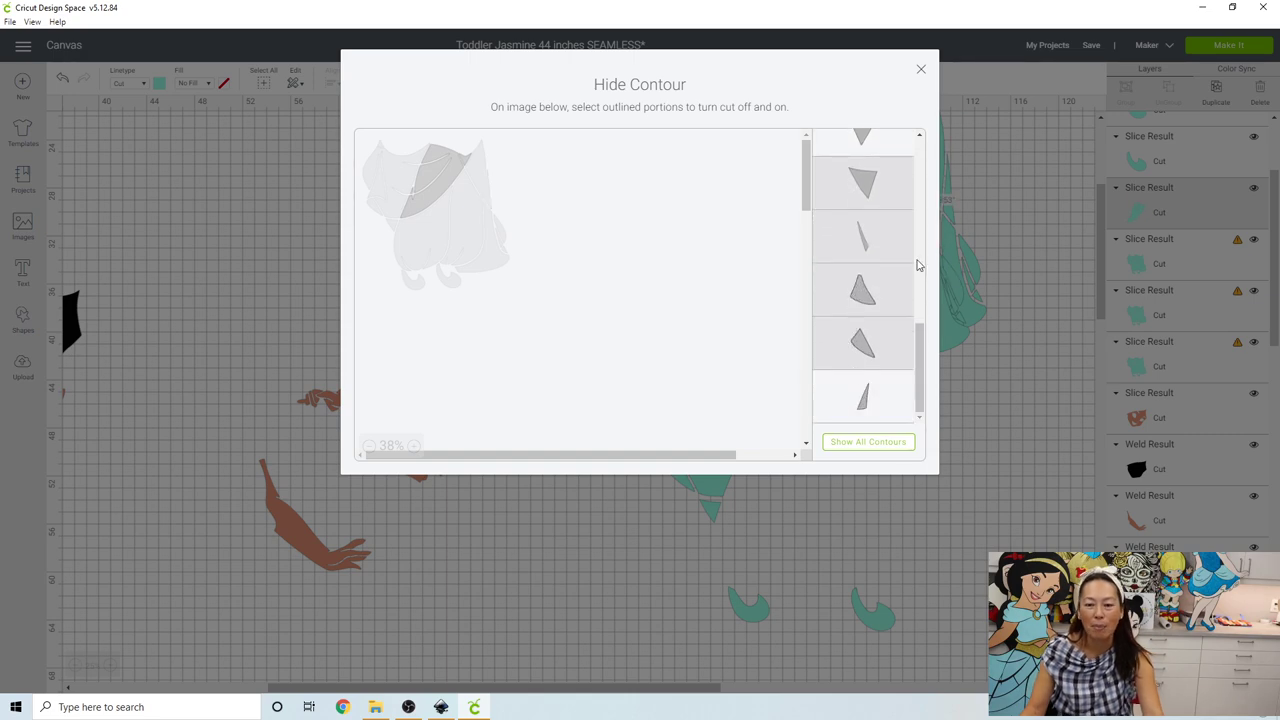
pyautogui.click(920, 72)
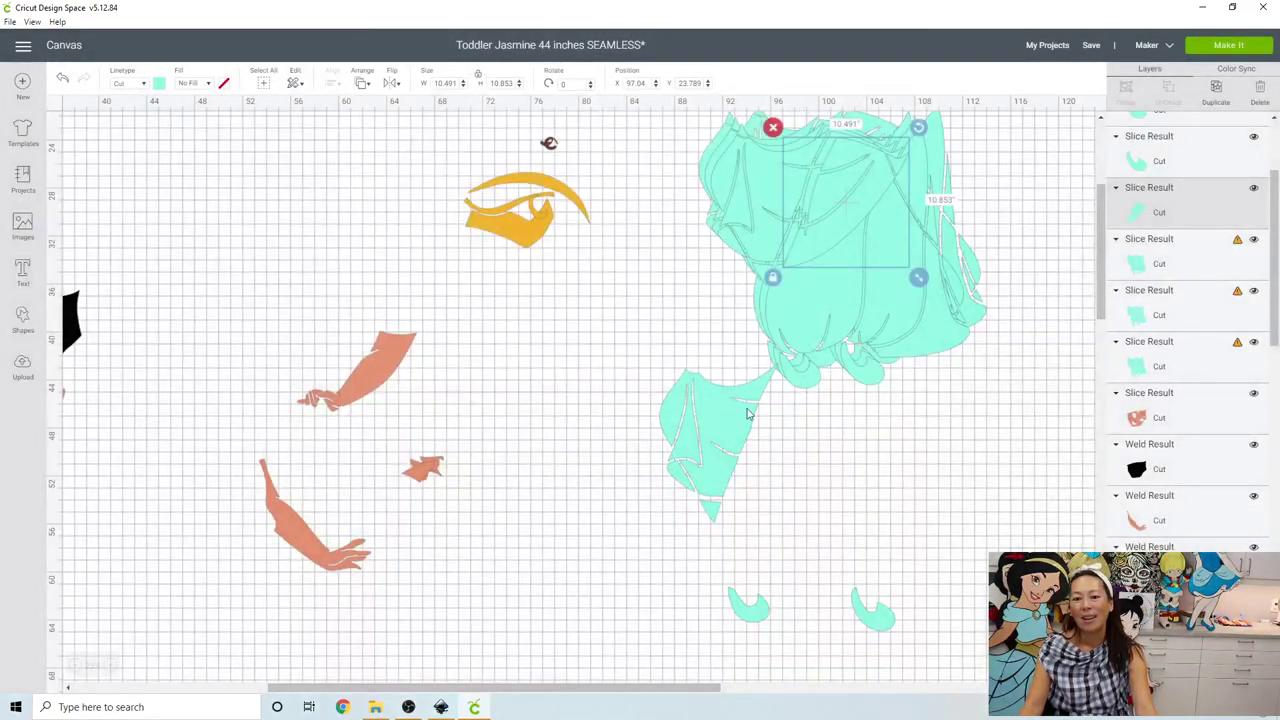
pyautogui.moveTo(849, 208); pyautogui.dragTo(810, 412)
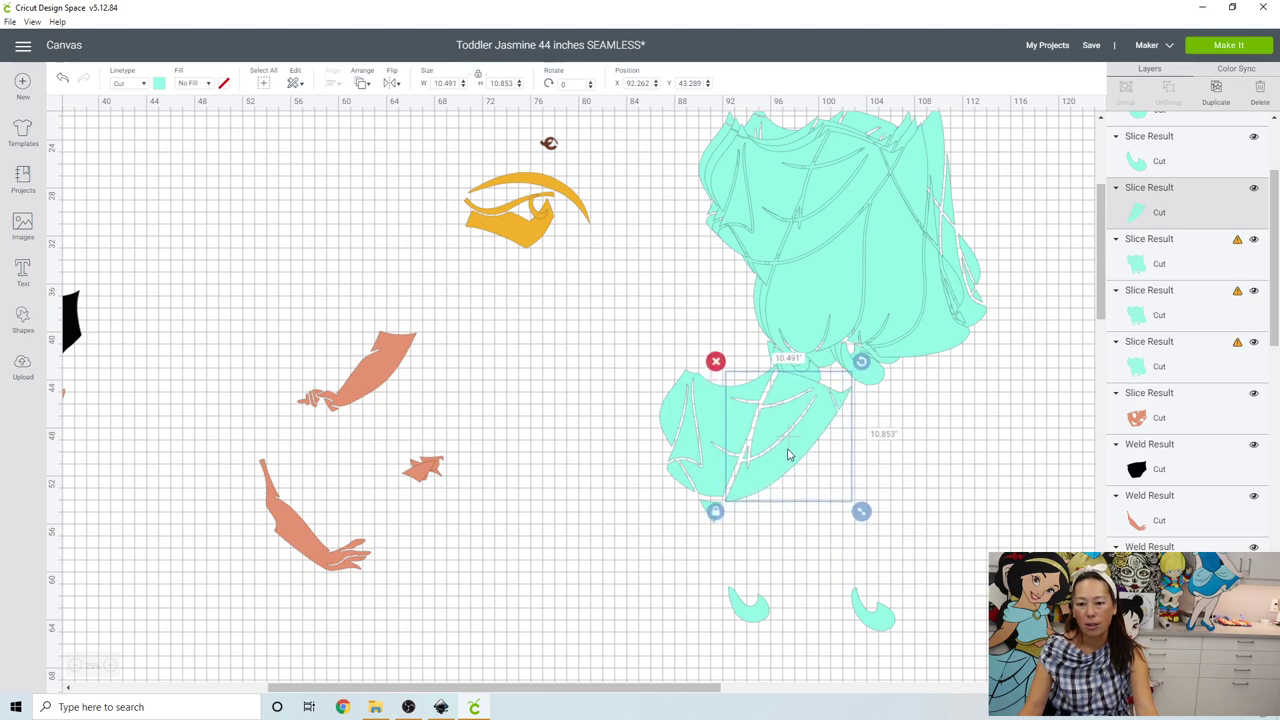
# - Contour the next trouser copy down to its upper-right fold pieces, hiding all other contours including the large upper-left one
pyautogui.click(886, 243)
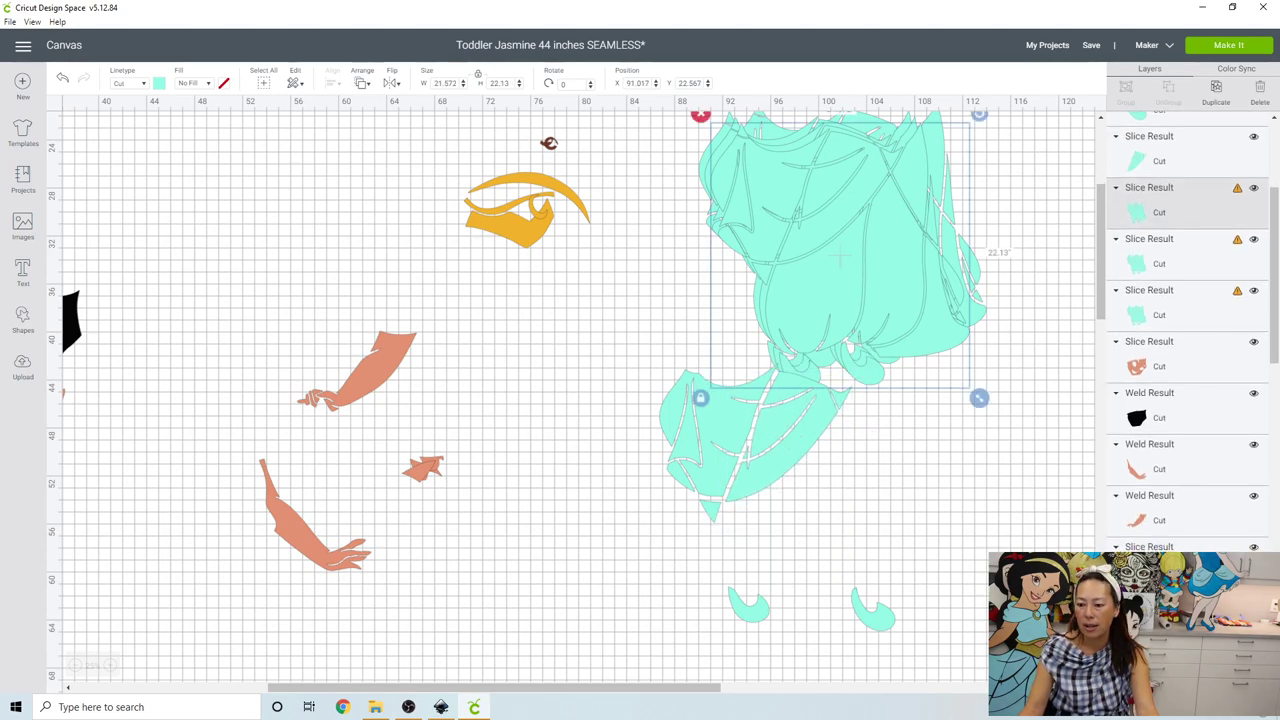
pyautogui.click(1250, 690)
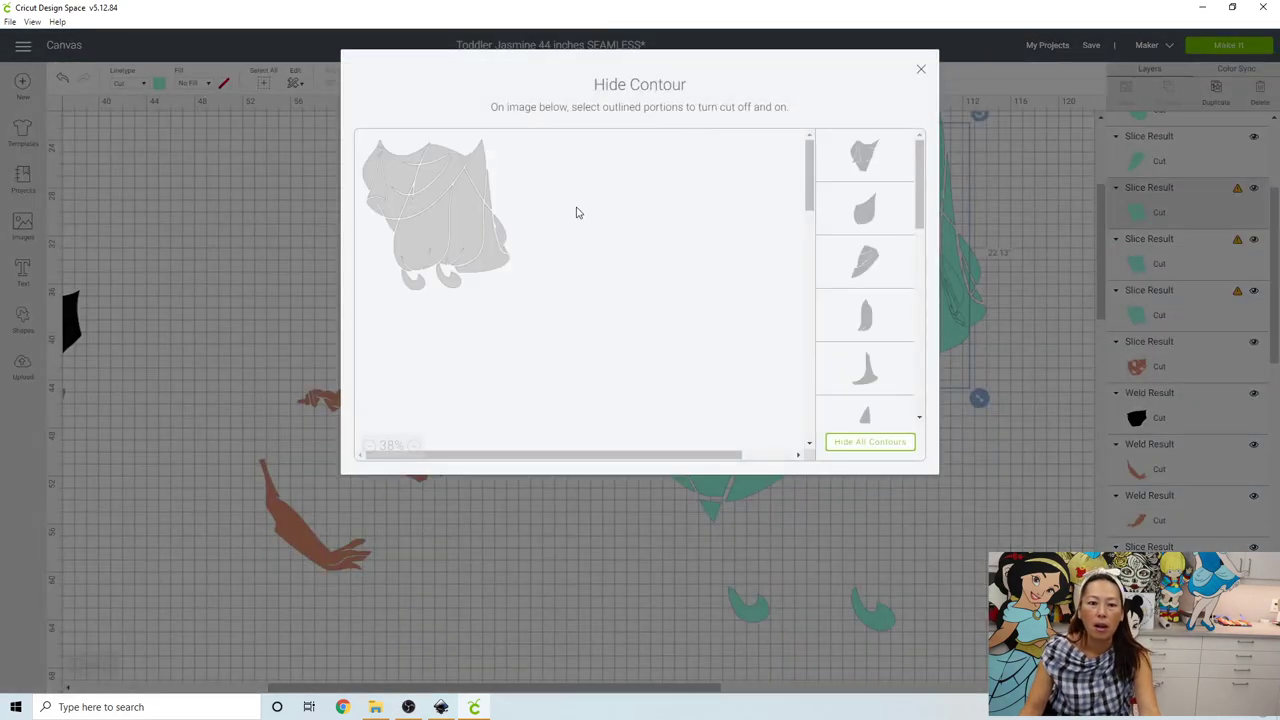
pyautogui.click(868, 442)
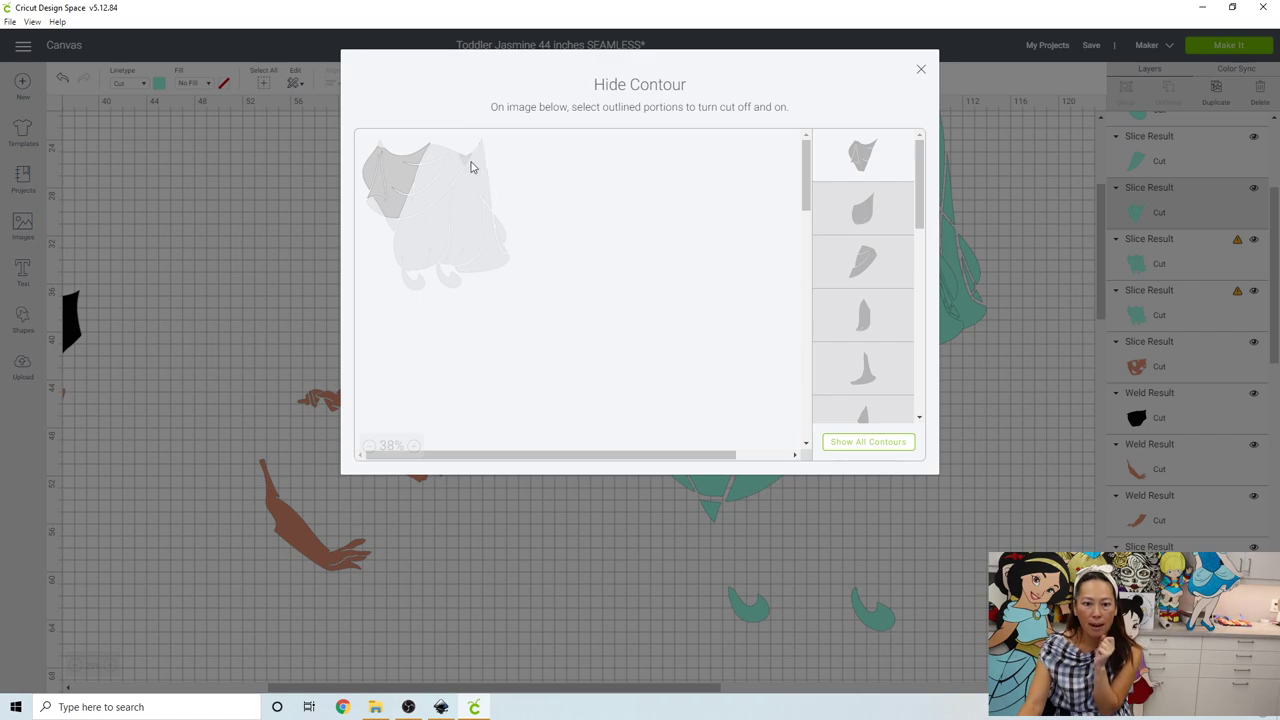
pyautogui.click(486, 189)
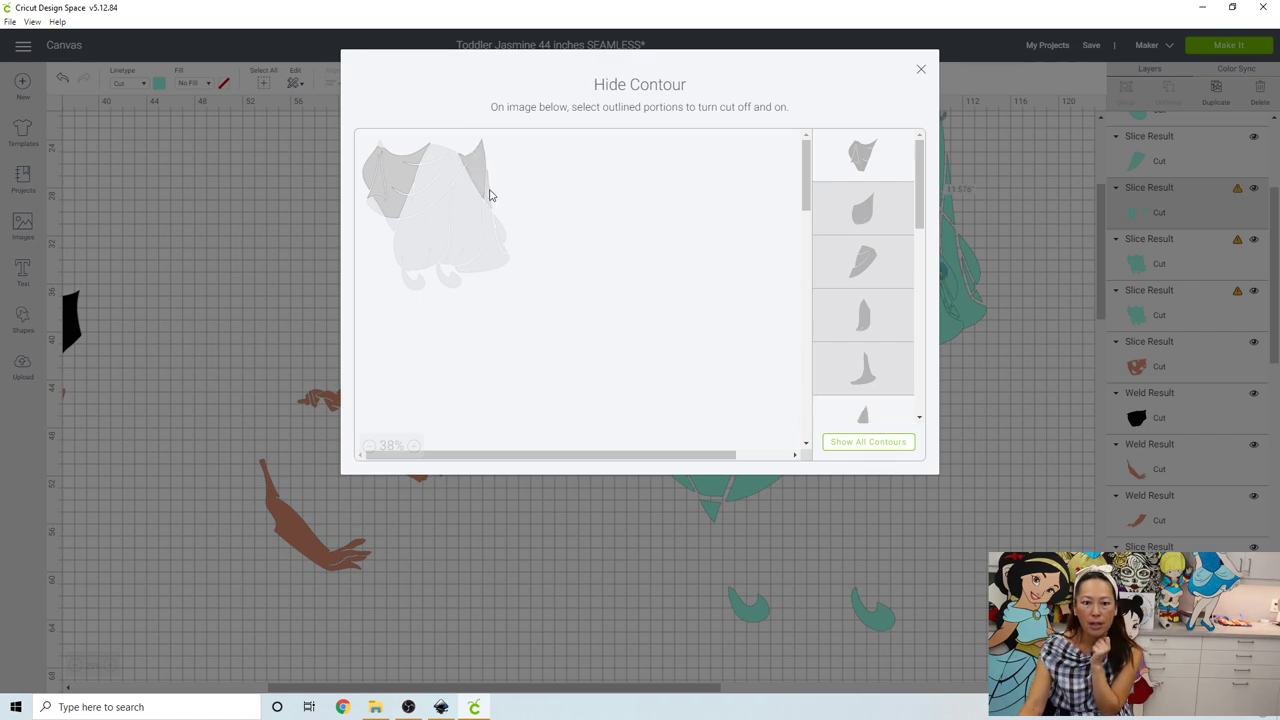
pyautogui.click(924, 71)
pyautogui.moveTo(909, 177); pyautogui.dragTo(972, 253)
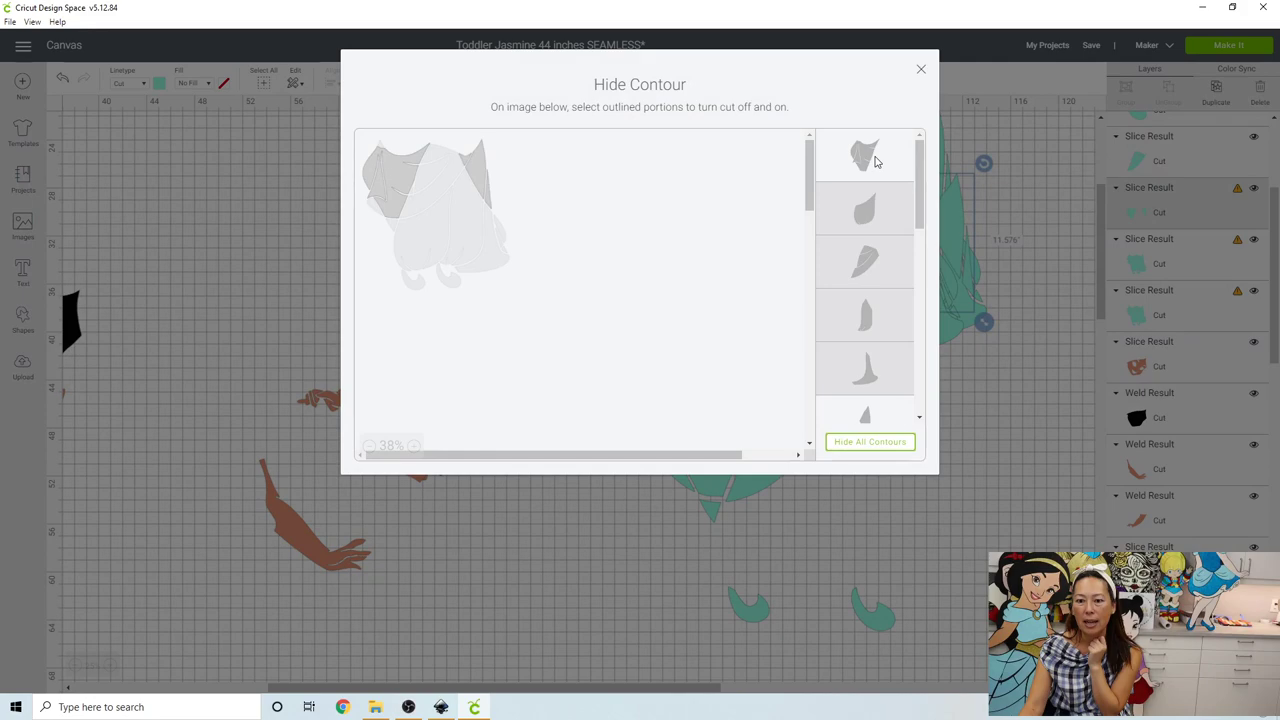
pyautogui.click(860, 152)
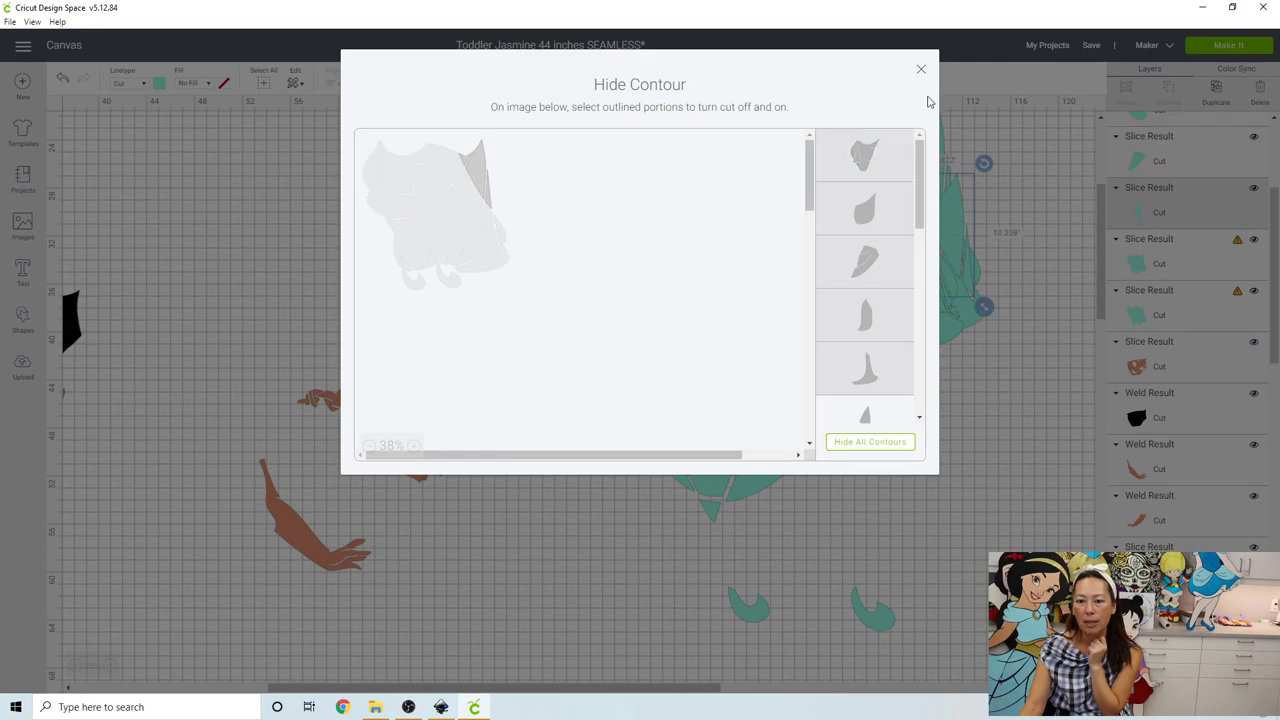
pyautogui.click(920, 74)
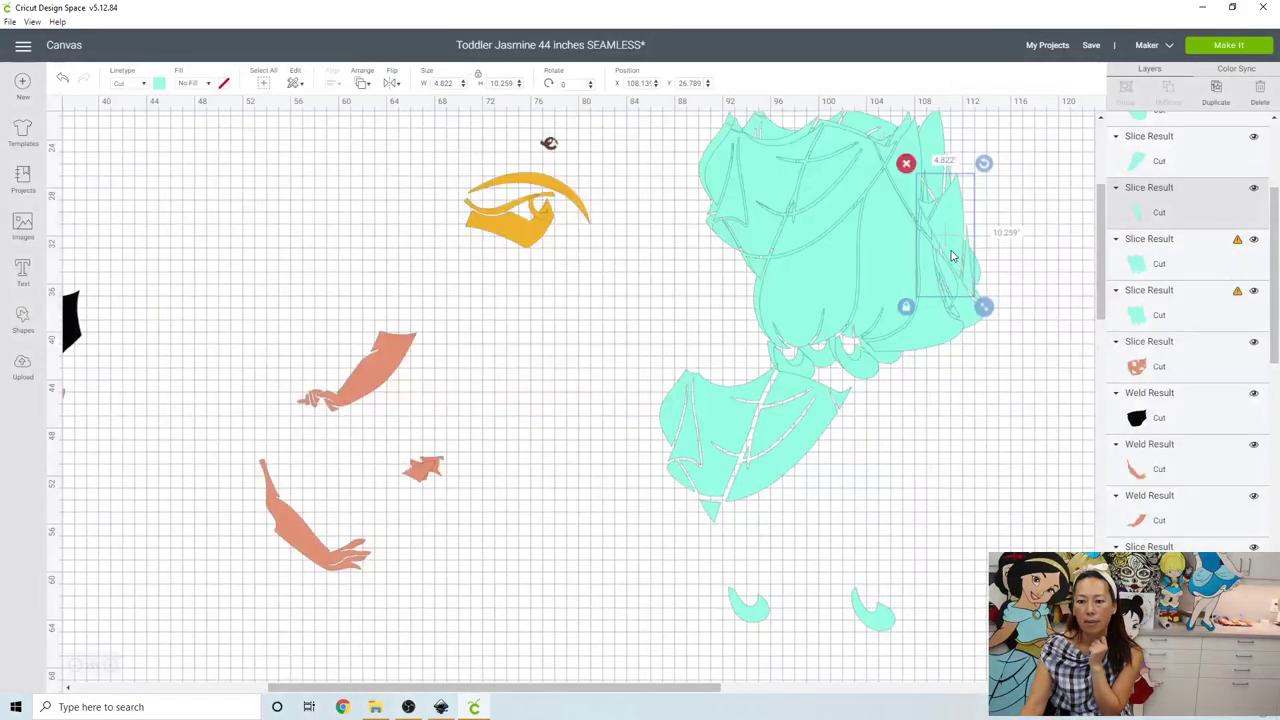
# - Move the upper-right fold pieces beside the diagonal folds and hide the small contour at their upper-left corner
pyautogui.moveTo(951, 257); pyautogui.dragTo(924, 456)
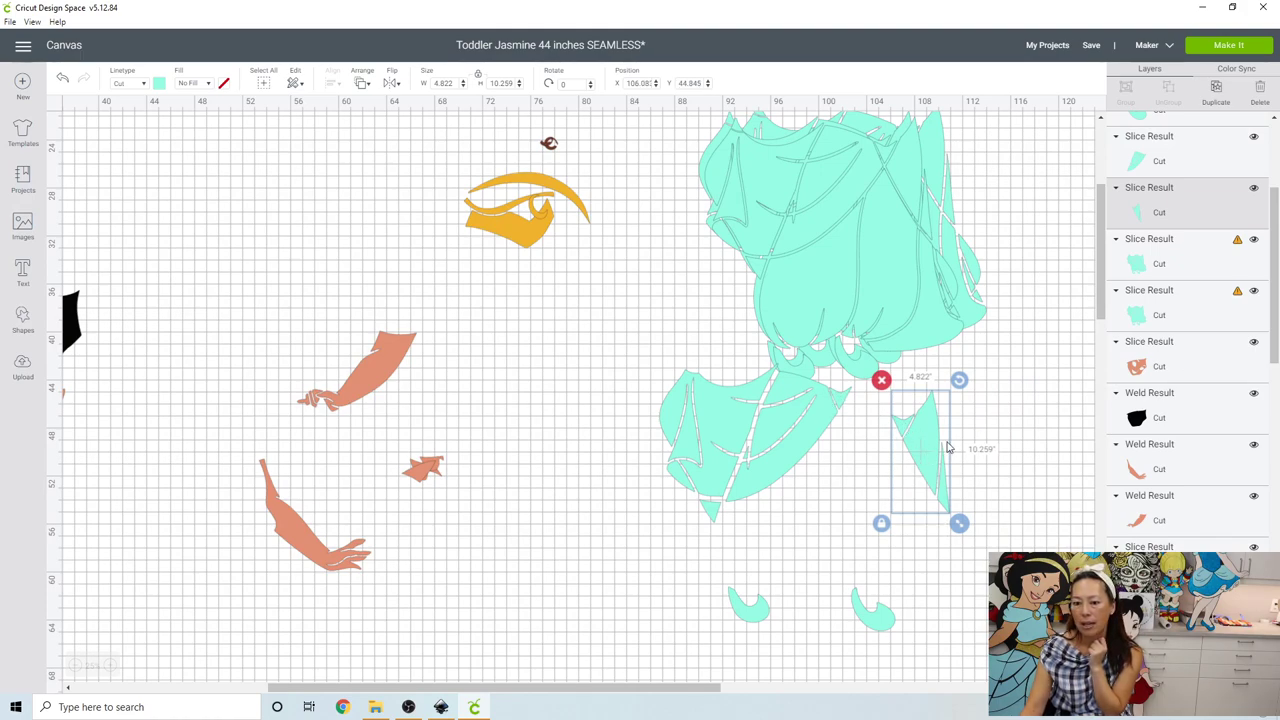
pyautogui.moveTo(949, 448); pyautogui.dragTo(877, 421)
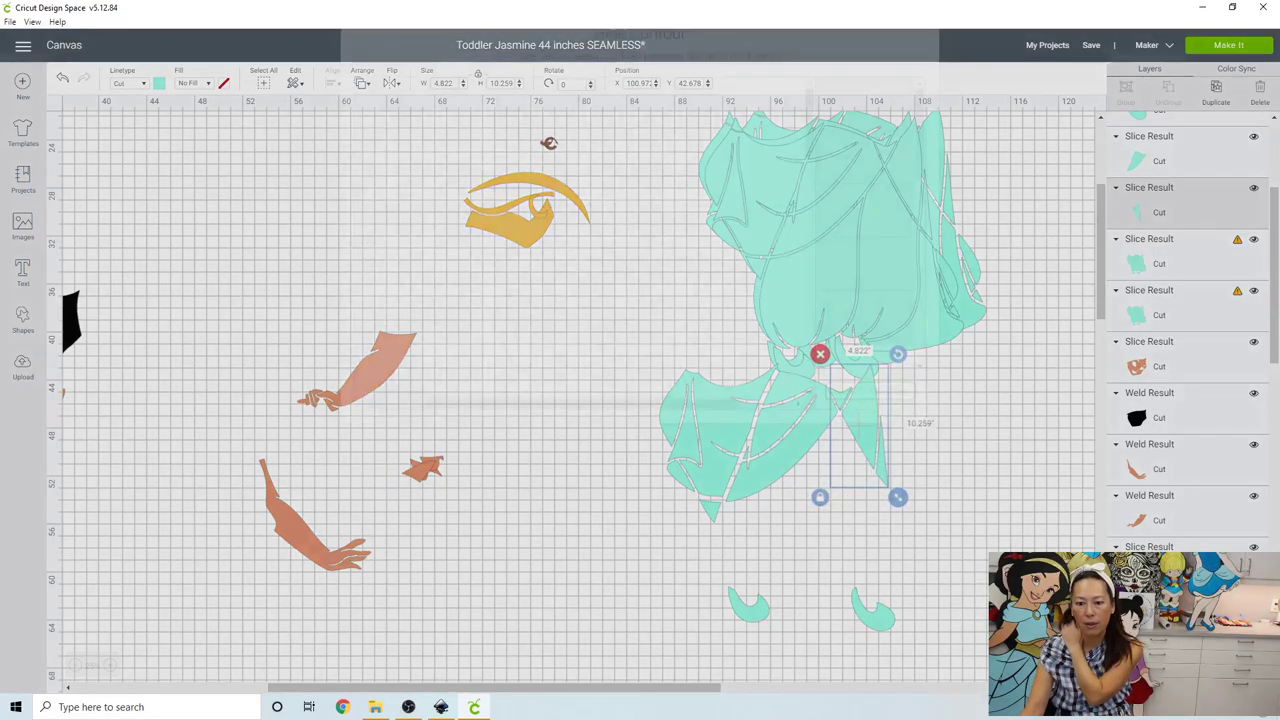
pyautogui.click(1255, 680)
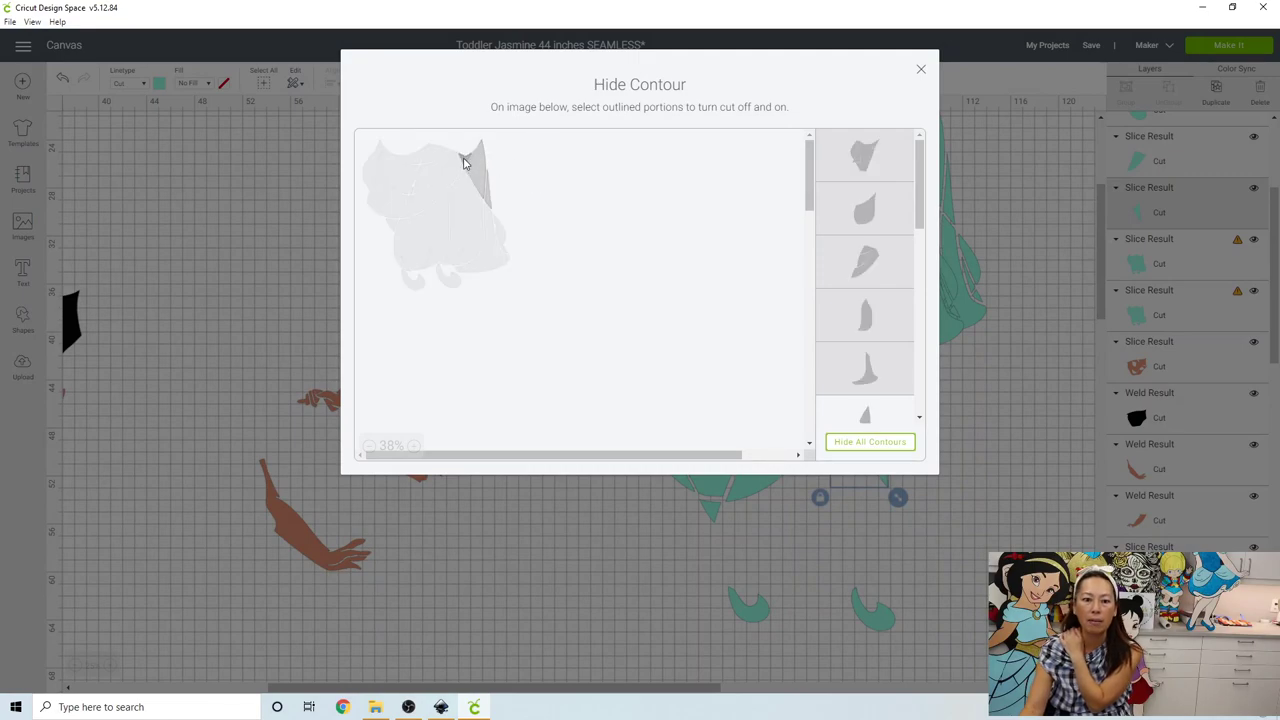
pyautogui.click(922, 74)
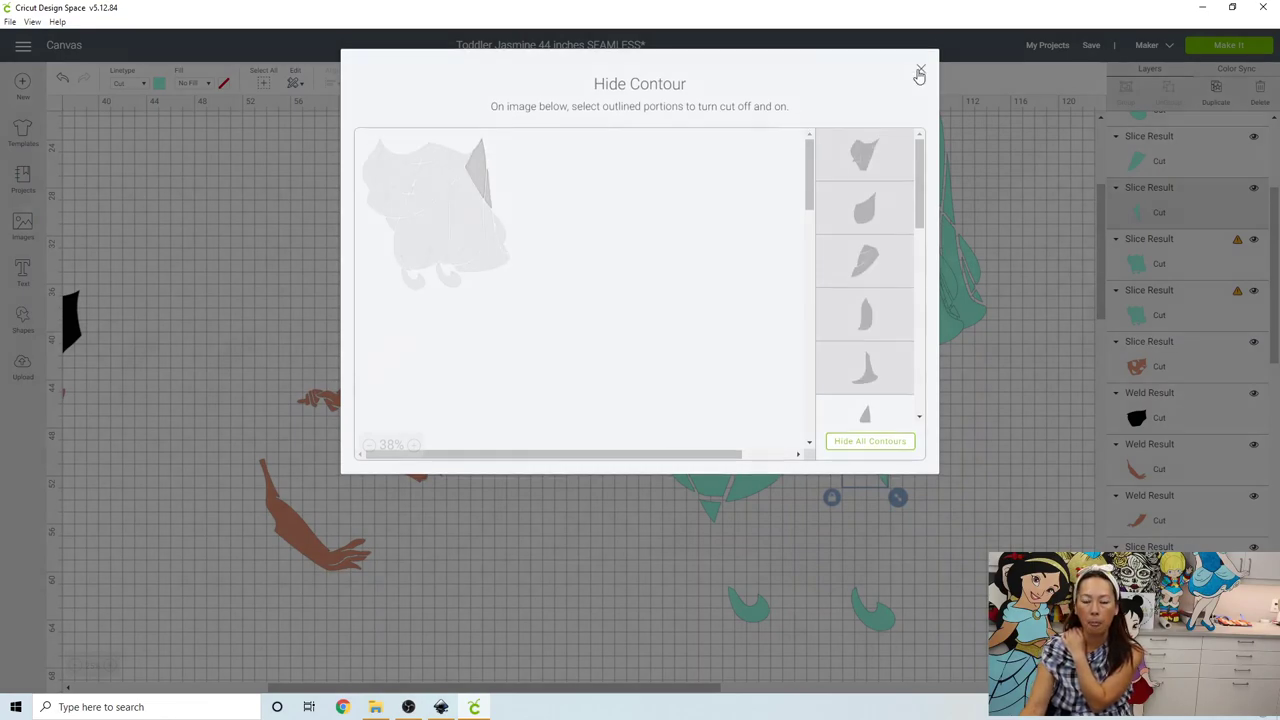
# - Contour the next trouser copy down to the lower-right and upper-left pieces and align it with the separated folds, about X 86.7, Y 43.1
pyautogui.click(907, 235)
pyautogui.scroll(-1, 1223, 491)
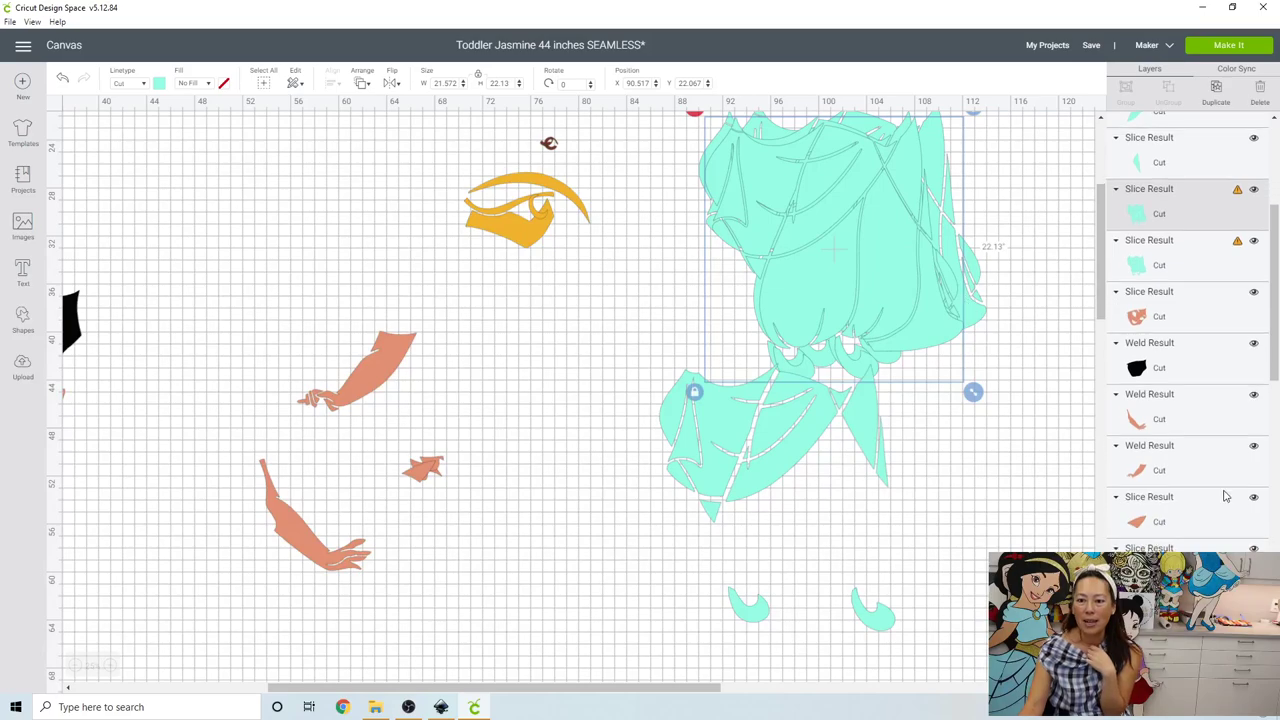
pyautogui.click(1258, 688)
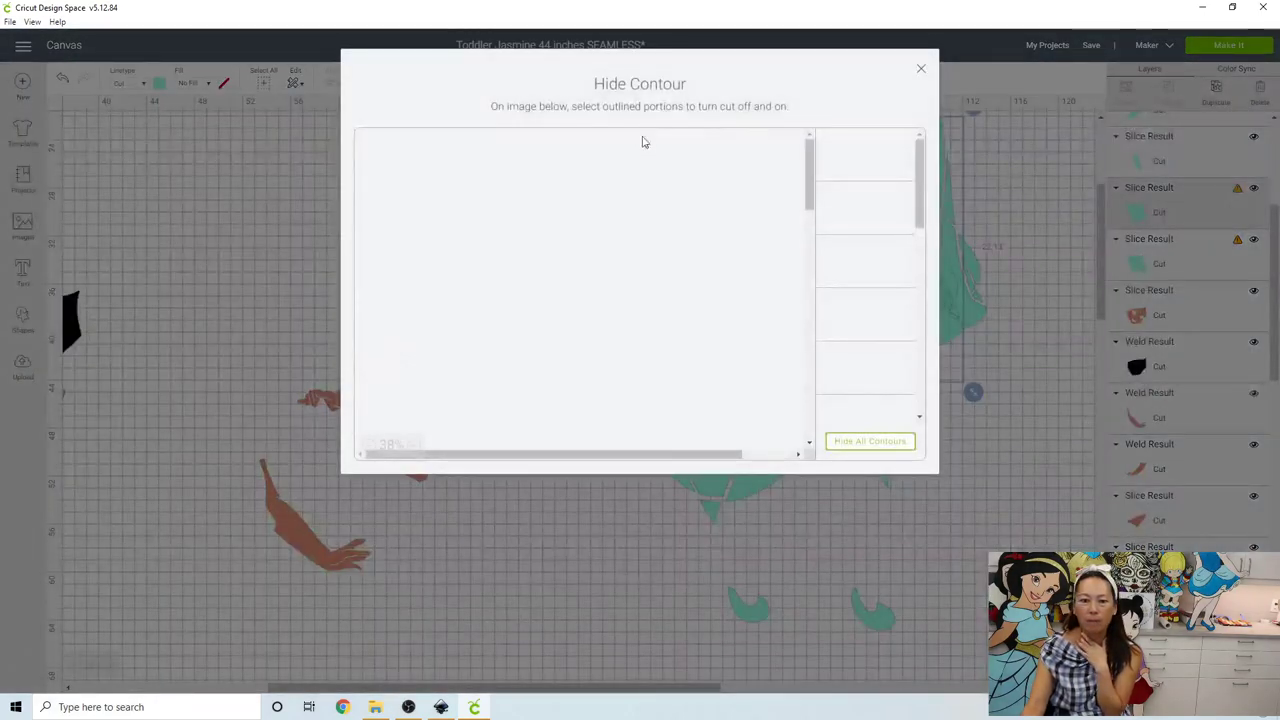
pyautogui.click(870, 443)
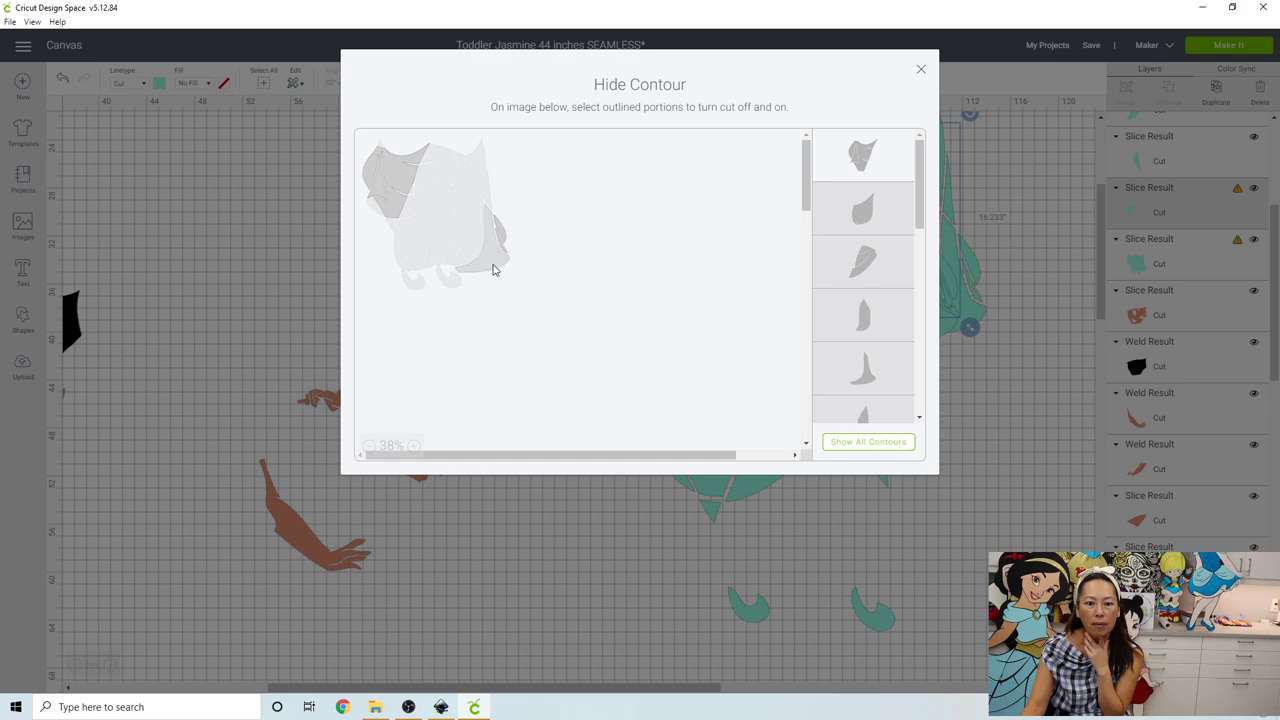
pyautogui.click(494, 264)
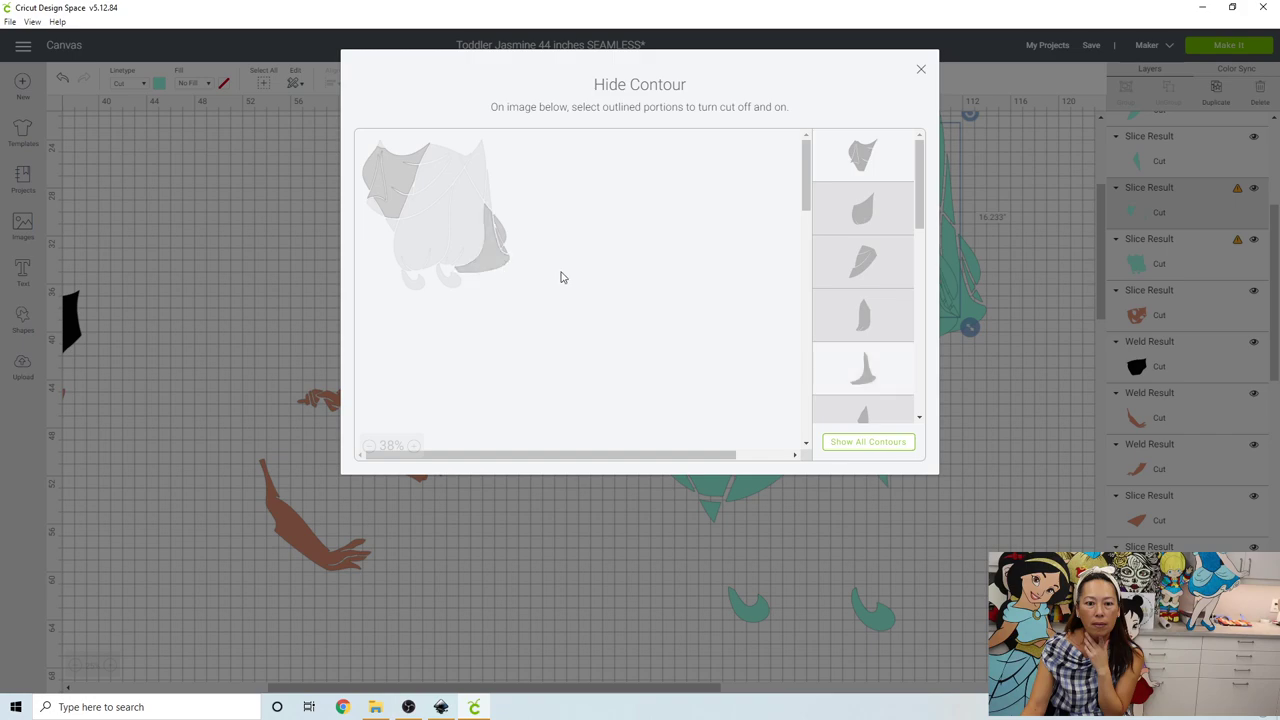
pyautogui.click(920, 73)
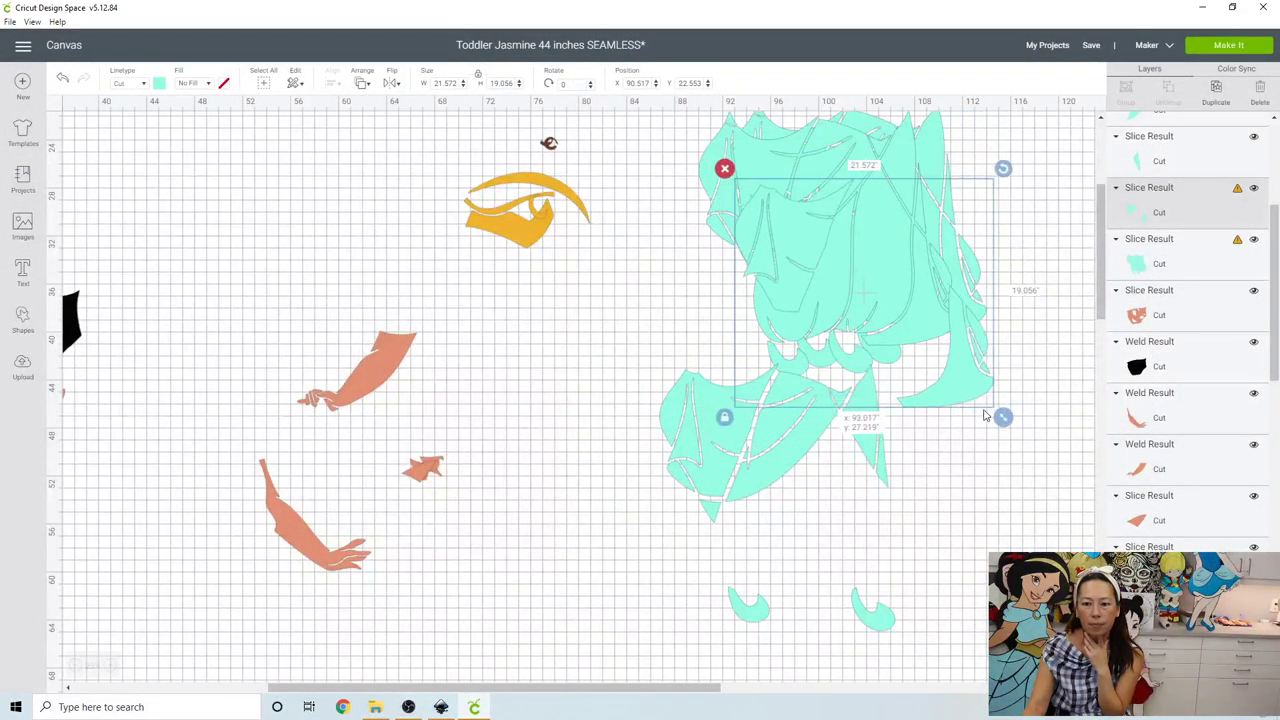
pyautogui.moveTo(985, 415); pyautogui.dragTo(883, 566)
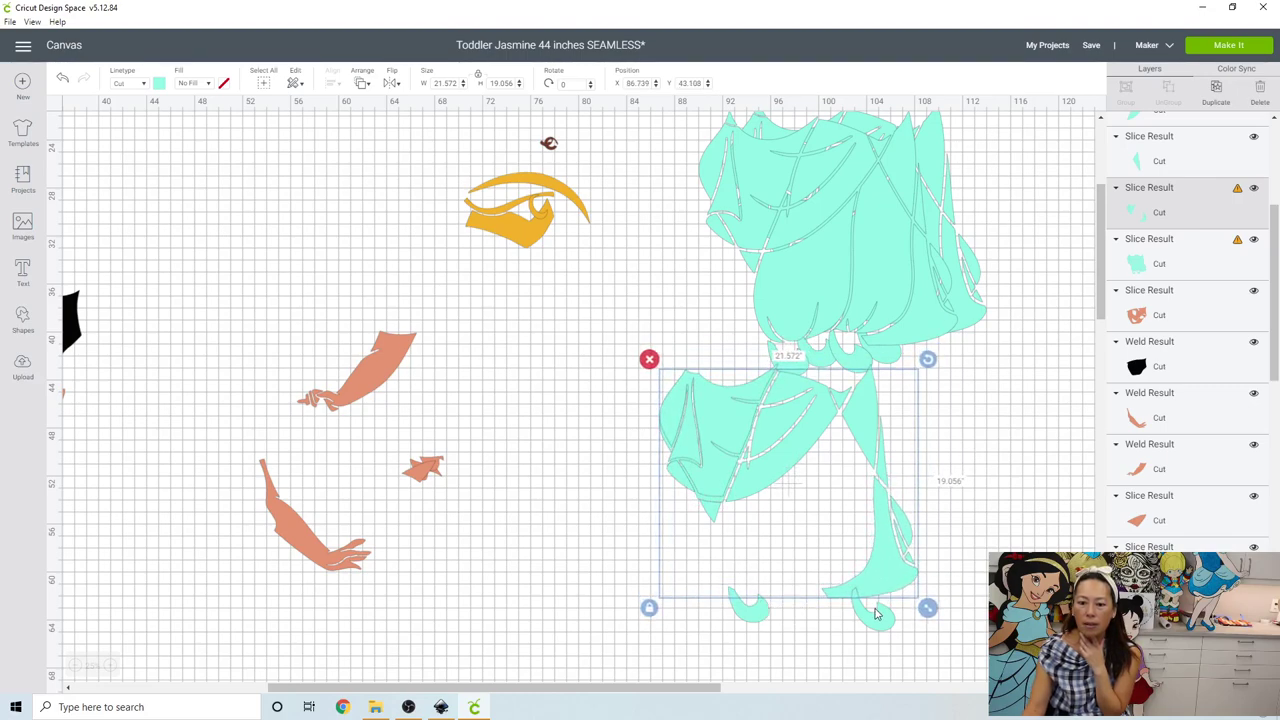
# - Move the right foot curl clear of the lower-right pieces, about X 102.1, Y 63.2, and select the lower-right pieces' layer
pyautogui.click(870, 614)
pyautogui.moveTo(868, 638); pyautogui.dragTo(860, 661)
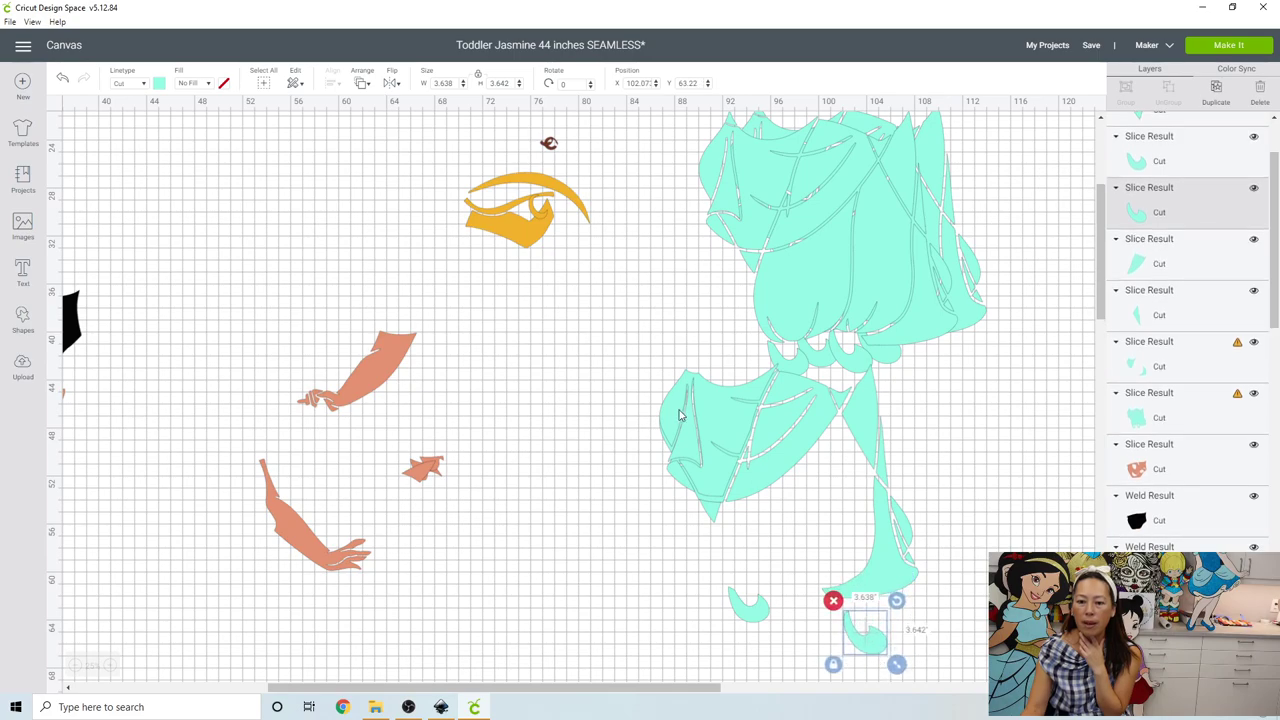
pyautogui.click(903, 537)
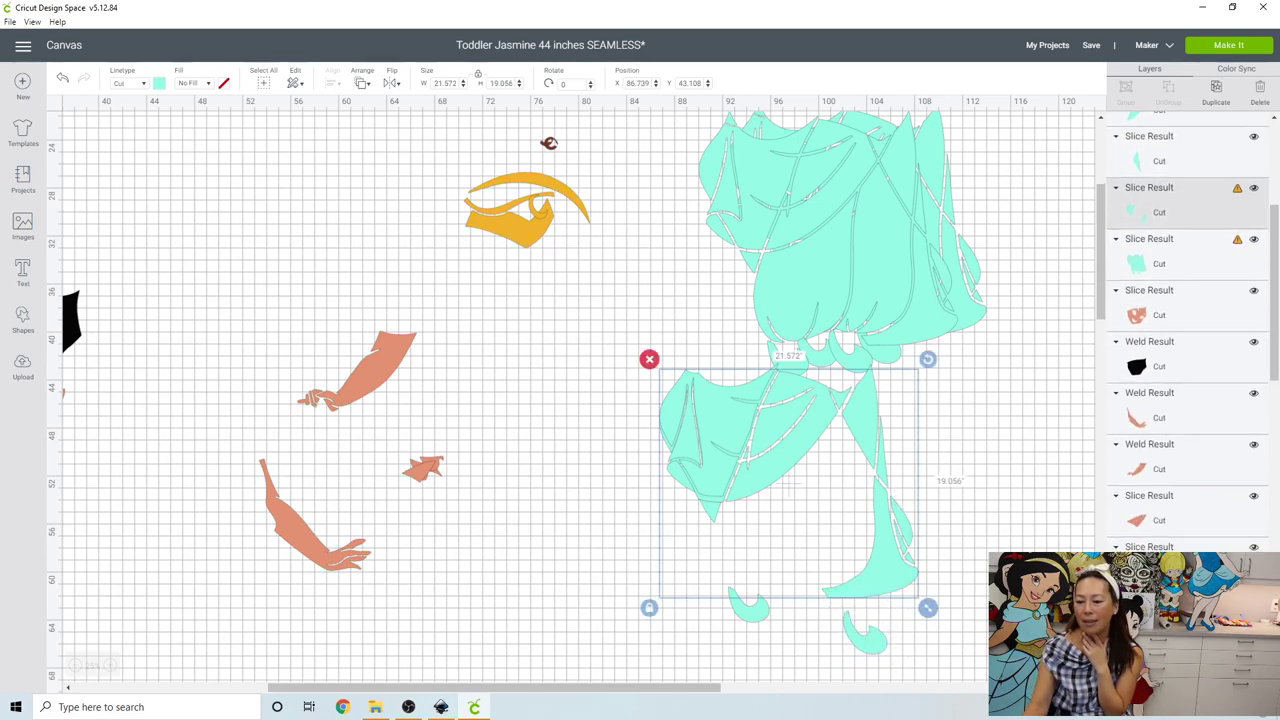
# - Hide the large upper-left contour on the selected trouser layer, leaving only its lower-right pieces
pyautogui.click(1257, 672)
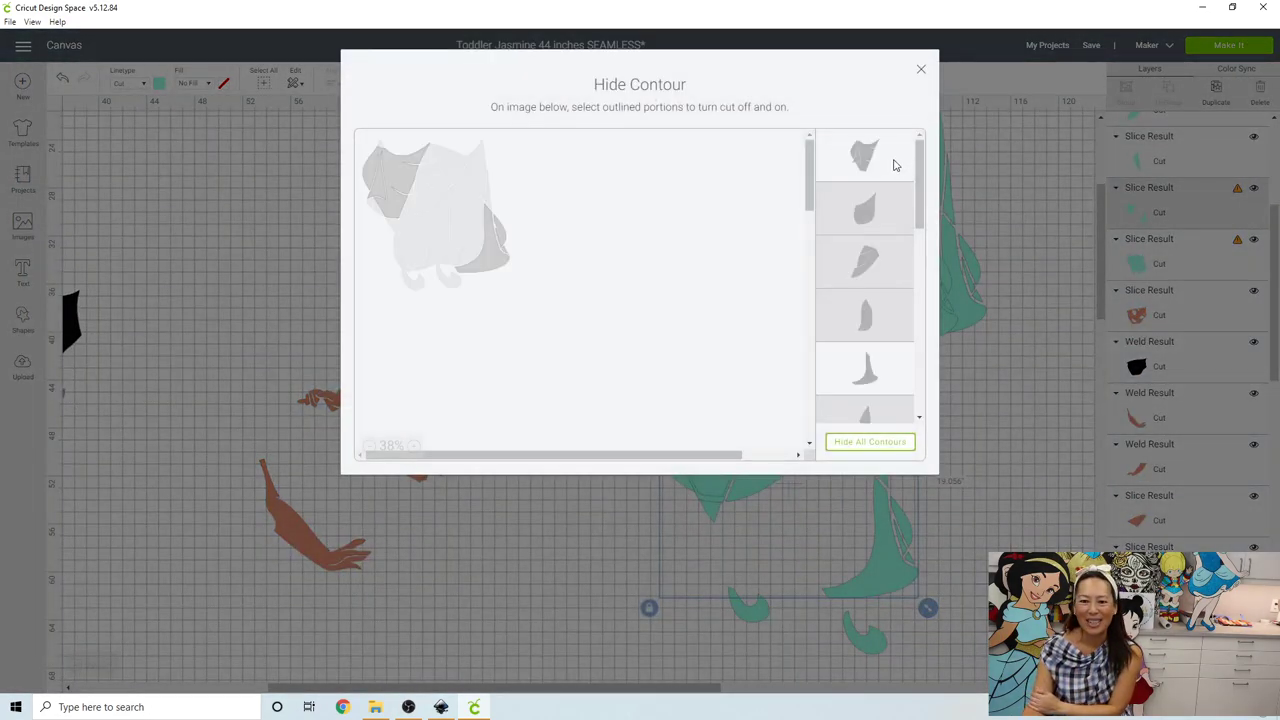
pyautogui.click(879, 162)
pyautogui.click(919, 72)
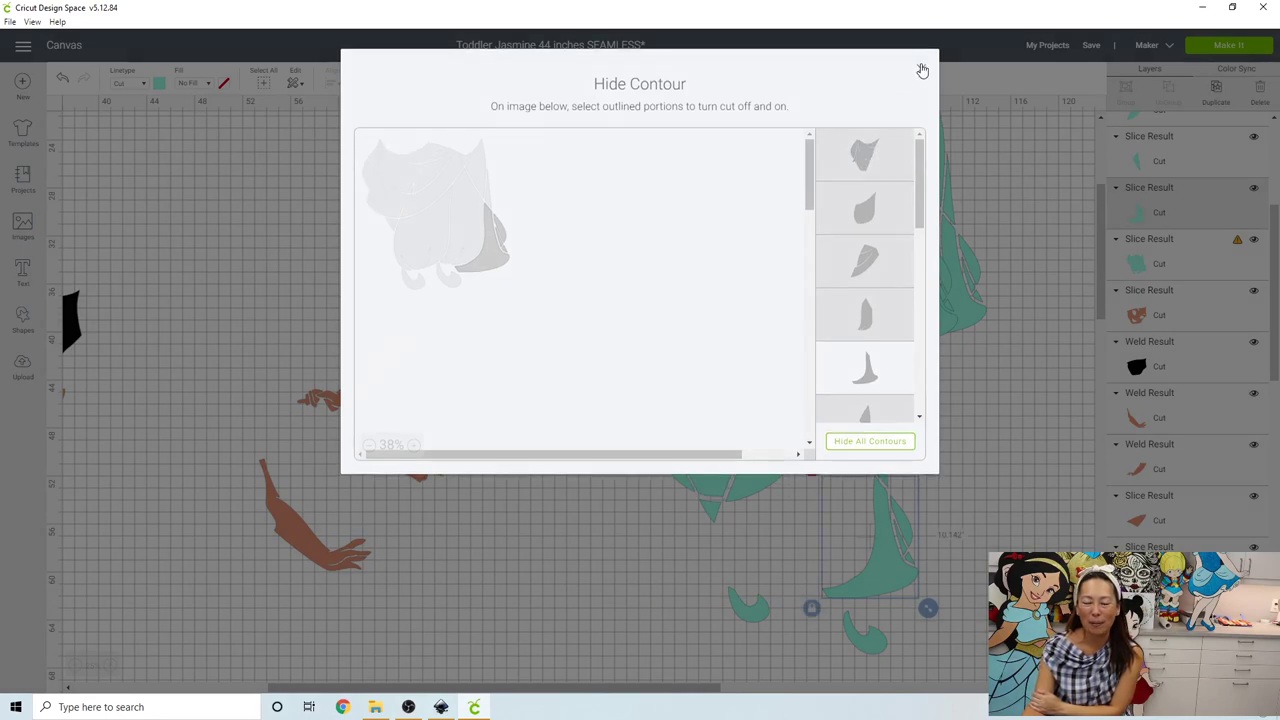
# - Contour the next trouser copy down to its tall right leg panel and fit it against the lower-right pieces, about X 98.1, Y 47.1
pyautogui.click(903, 206)
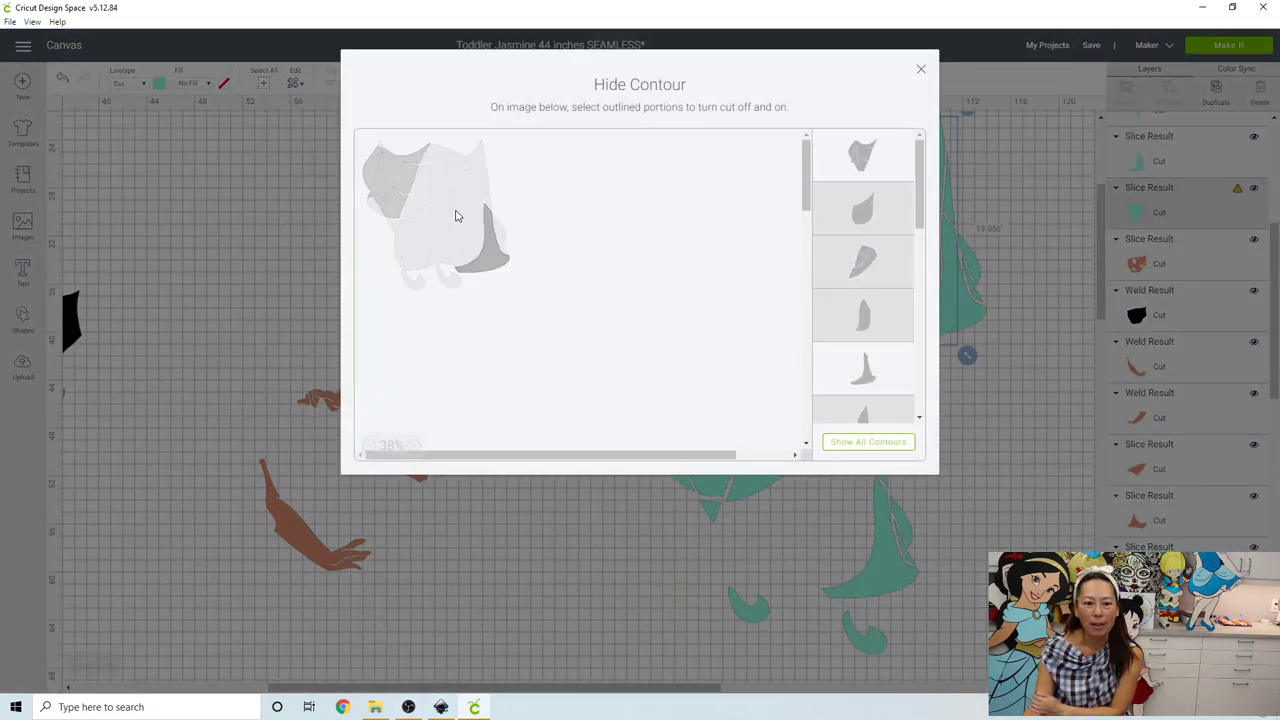
pyautogui.click(505, 268)
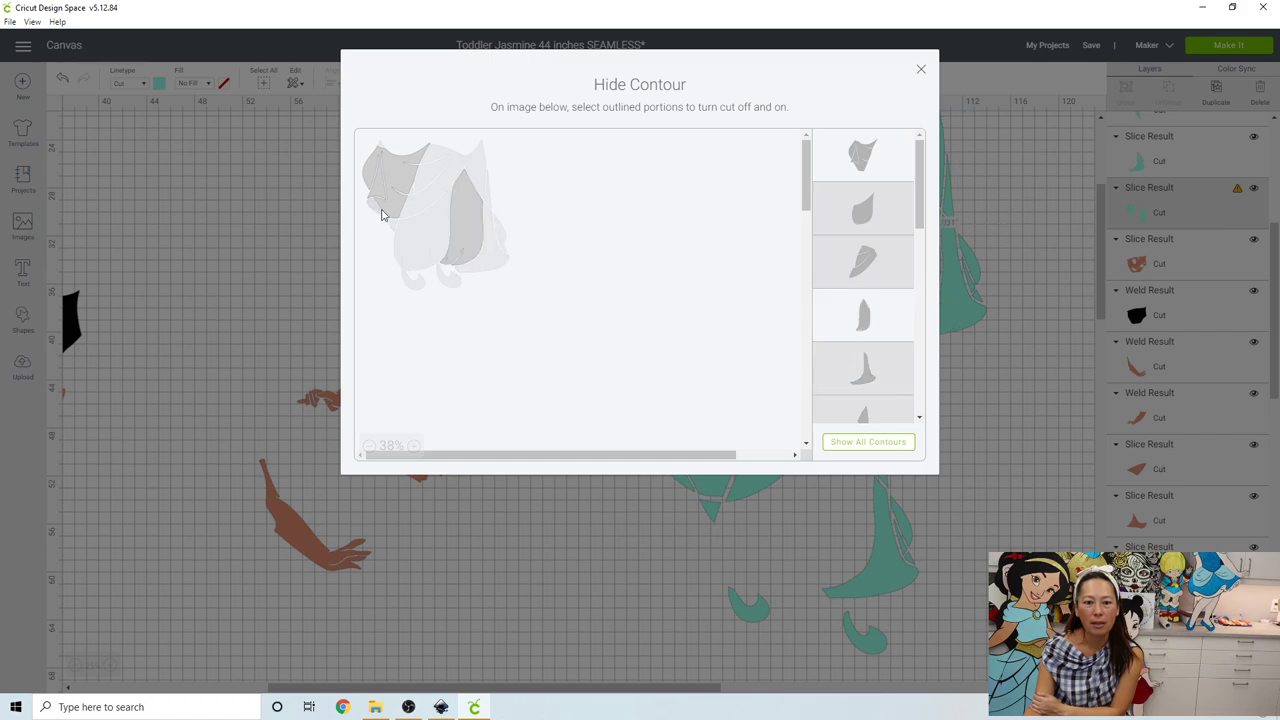
pyautogui.click(921, 73)
pyautogui.moveTo(889, 231); pyautogui.dragTo(848, 488)
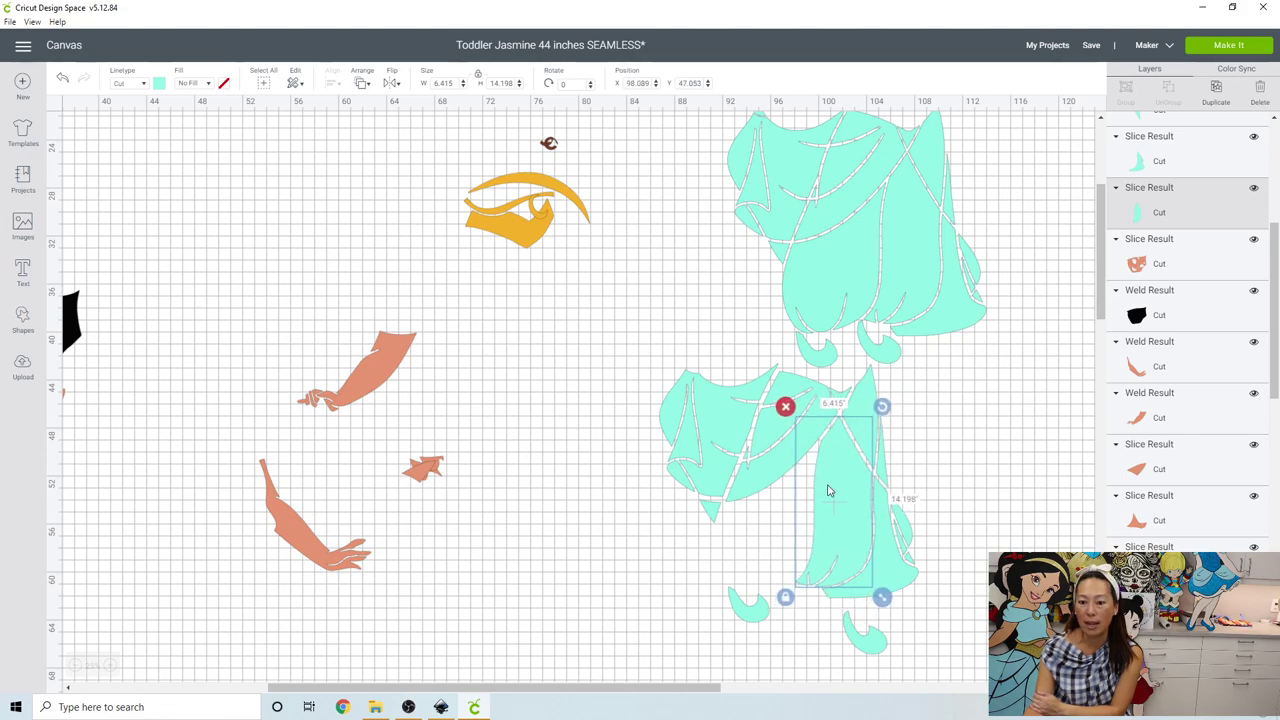
# - Contour the remaining full trouser copy down to its rounded left leg panel and fit it into the assembled trousers, about X 91.3, Y 49.2
pyautogui.click(880, 251)
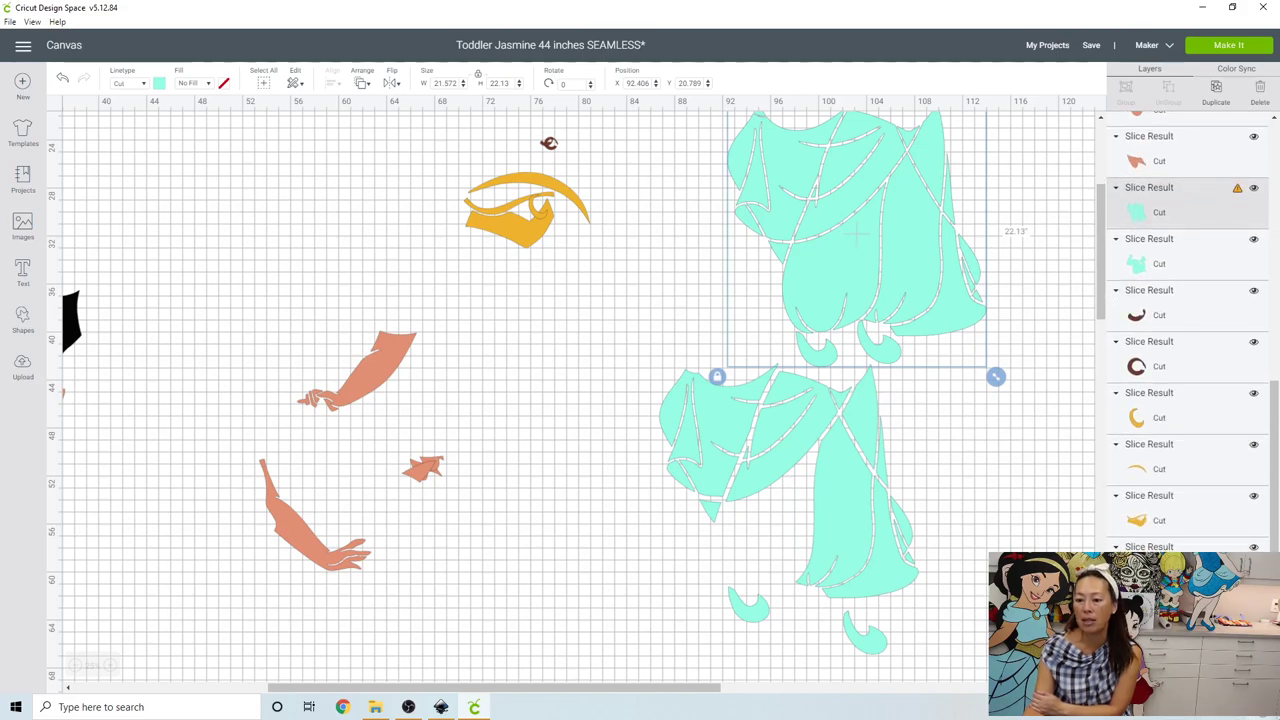
pyautogui.click(1248, 695)
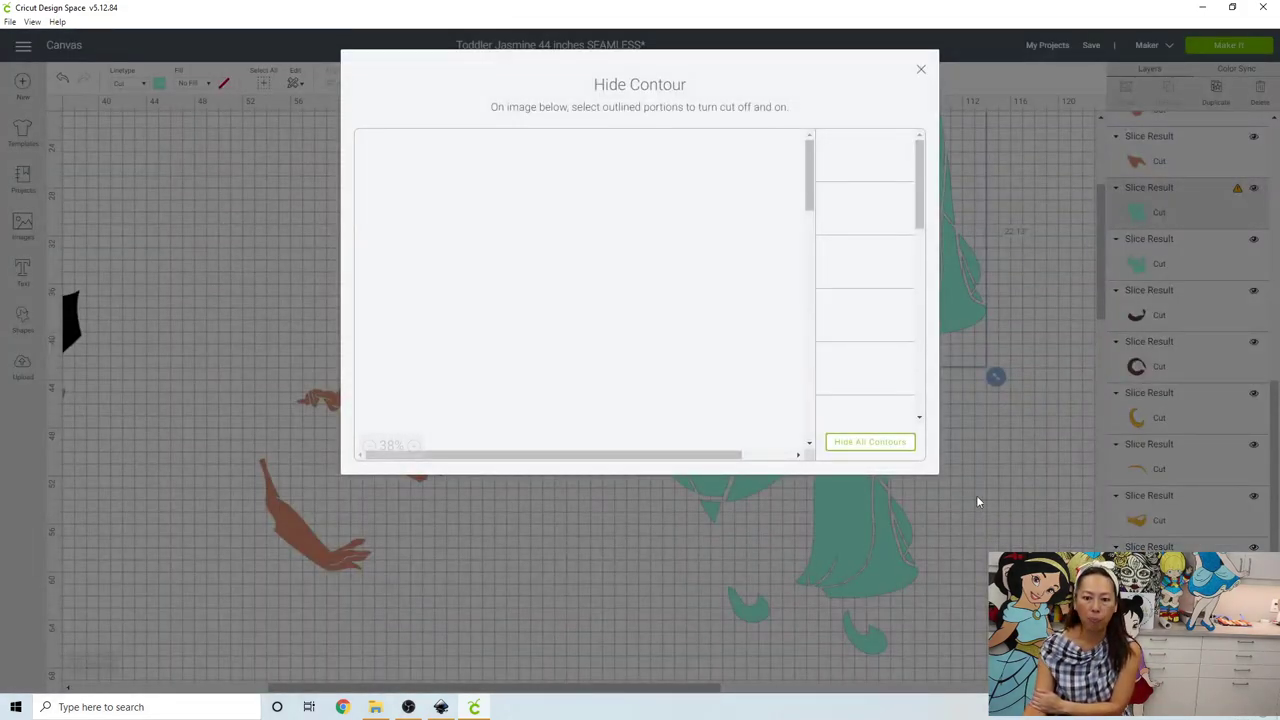
pyautogui.click(904, 443)
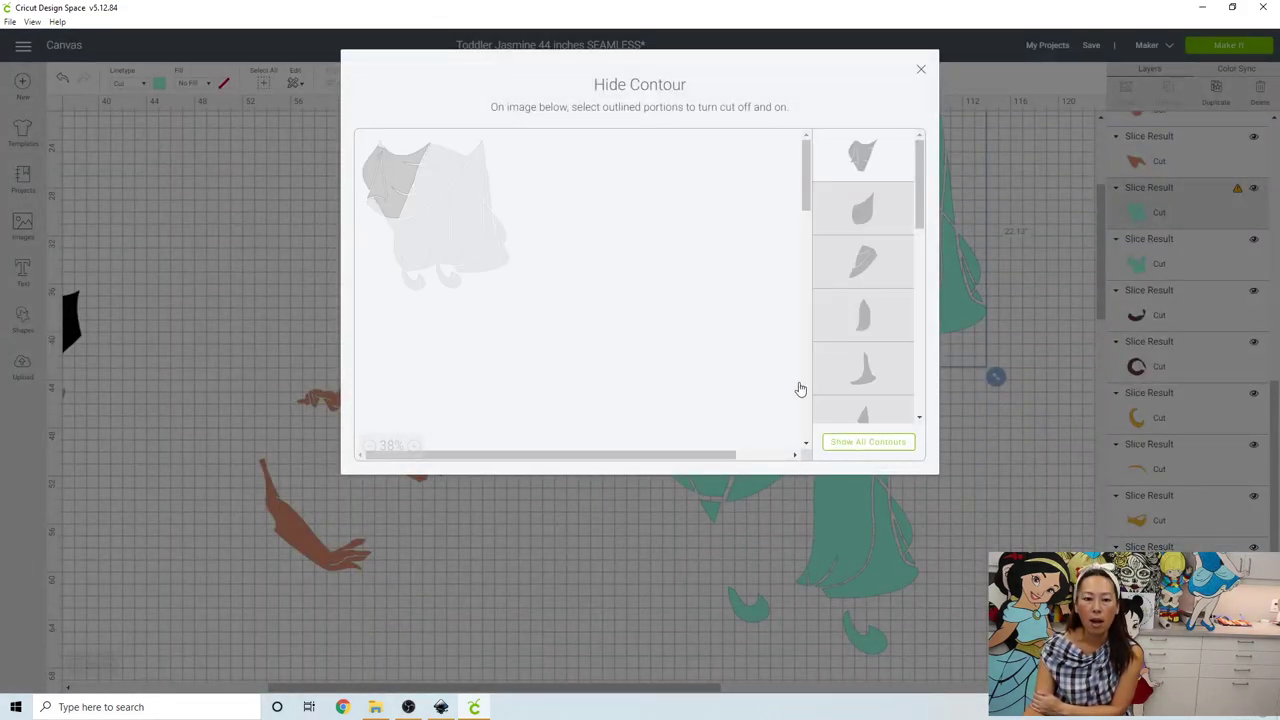
pyautogui.click(411, 241)
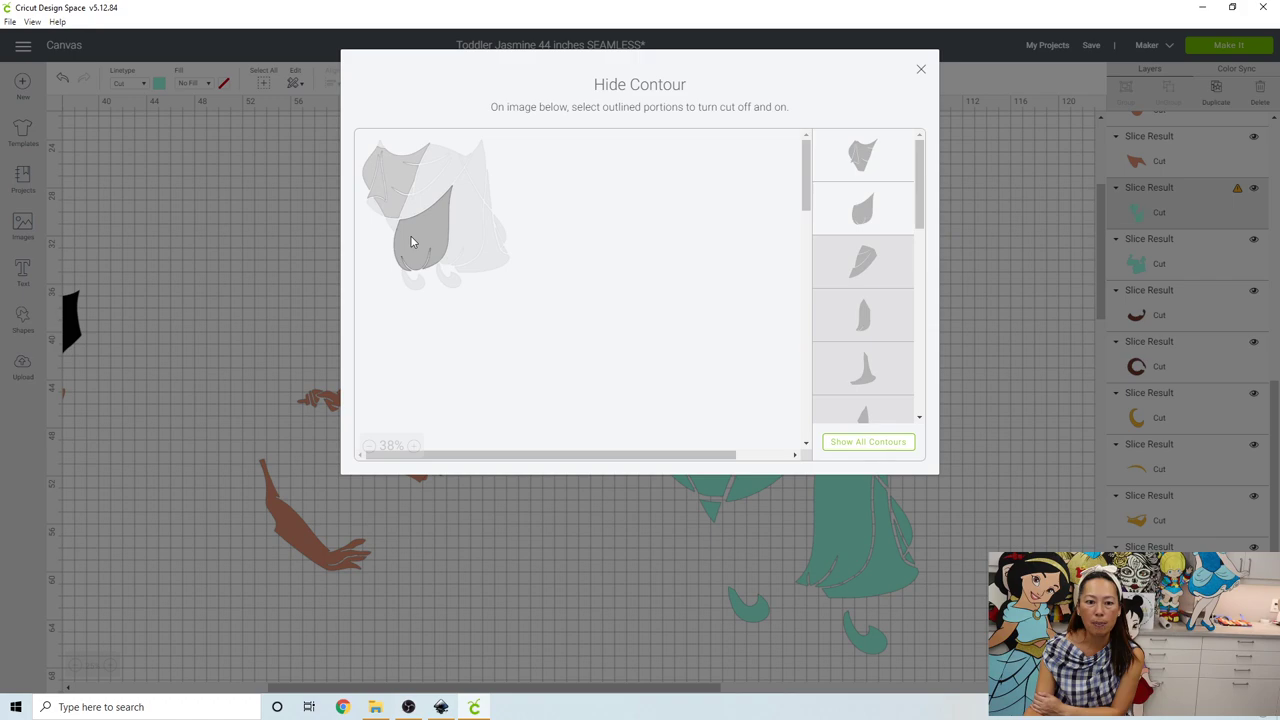
pyautogui.click(920, 72)
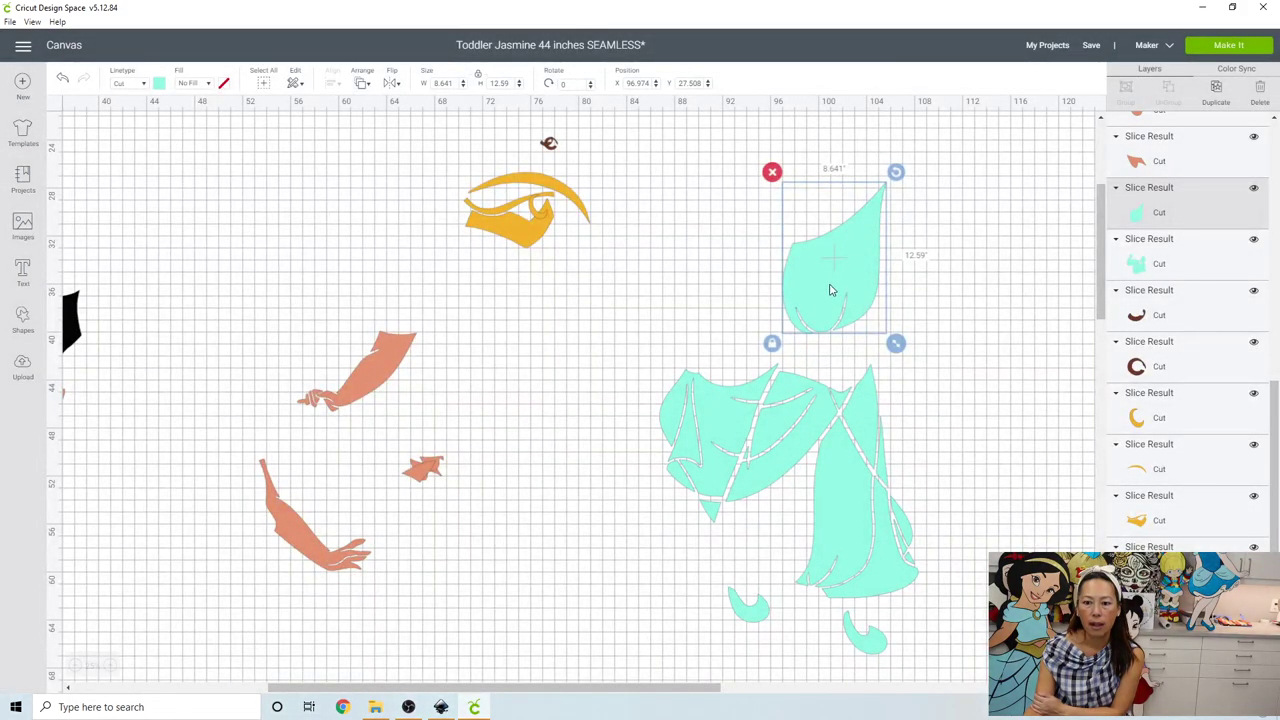
pyautogui.moveTo(829, 290); pyautogui.dragTo(763, 540)
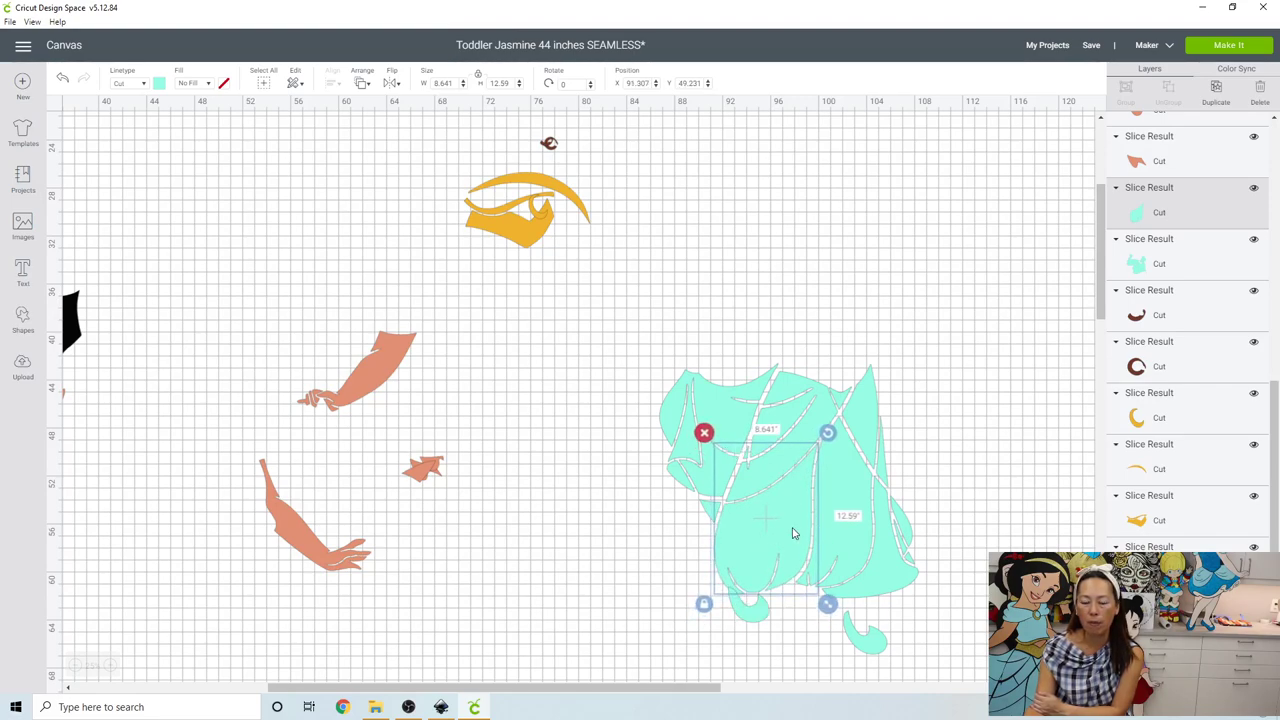
# - Duplicate the rounded left leg panel in the empty area above the trousers and rotate the copy to about 18.31 degrees
pyautogui.moveTo(793, 531); pyautogui.dragTo(843, 224)
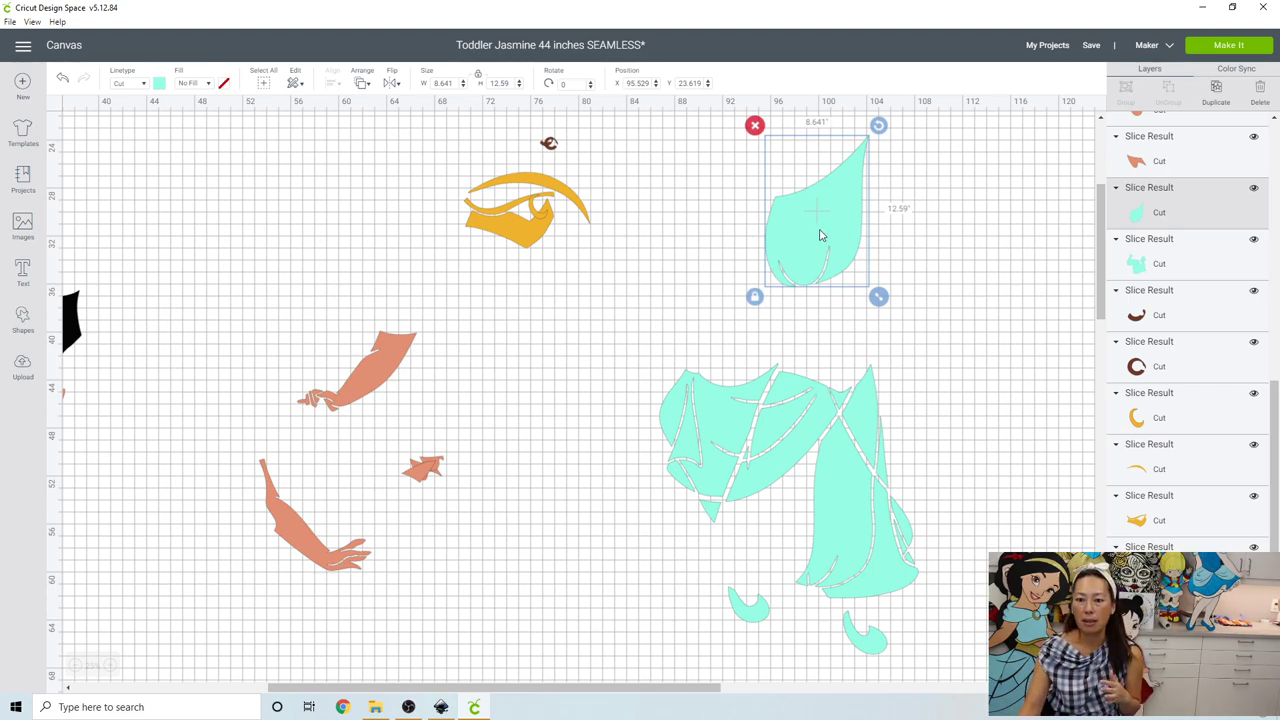
pyautogui.moveTo(817, 235); pyautogui.dragTo(871, 233)
pyautogui.click(1215, 92)
pyautogui.moveTo(904, 127); pyautogui.dragTo(924, 149)
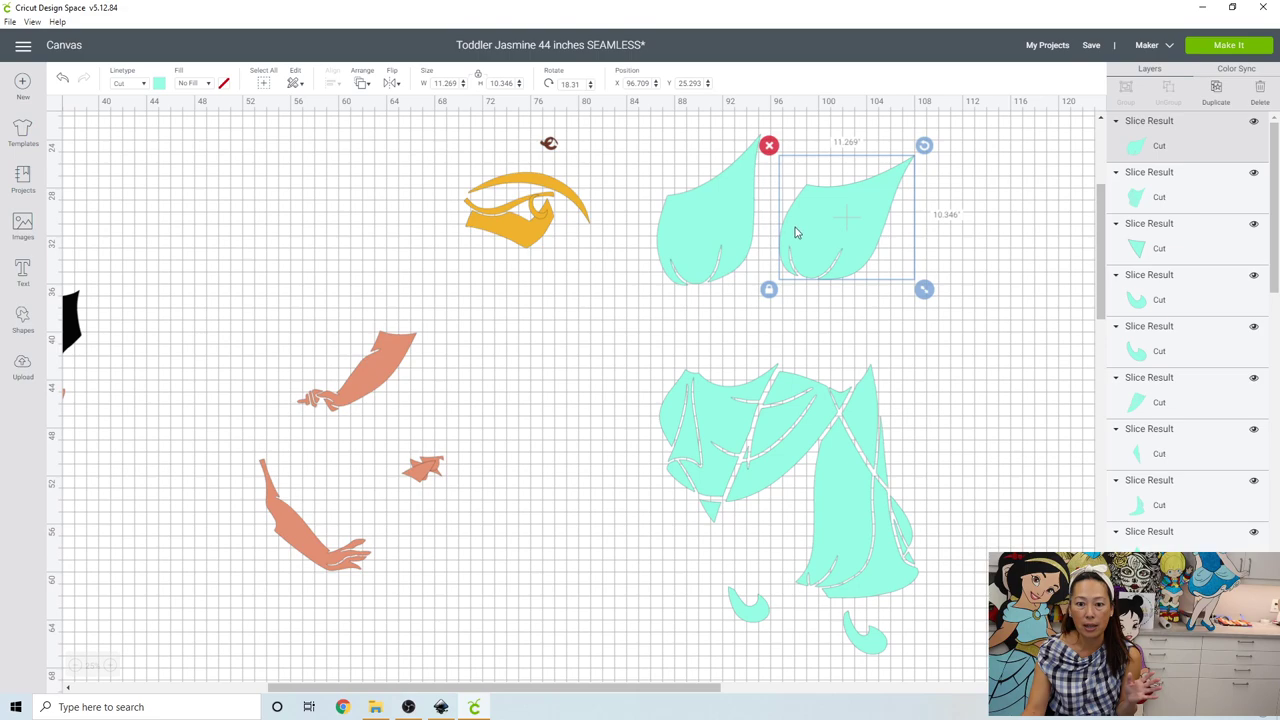
# - Compare the upright and rotated left leg panels and delete the upright original
pyautogui.click(730, 224)
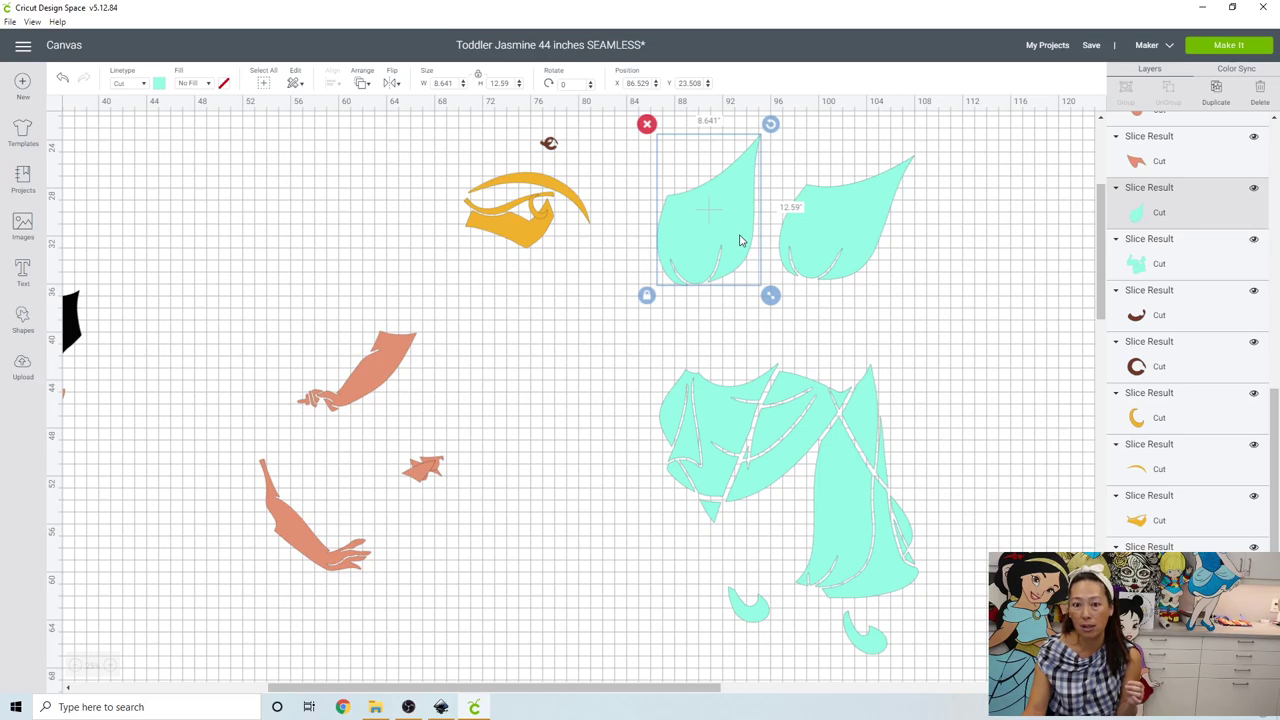
pyautogui.click(851, 235)
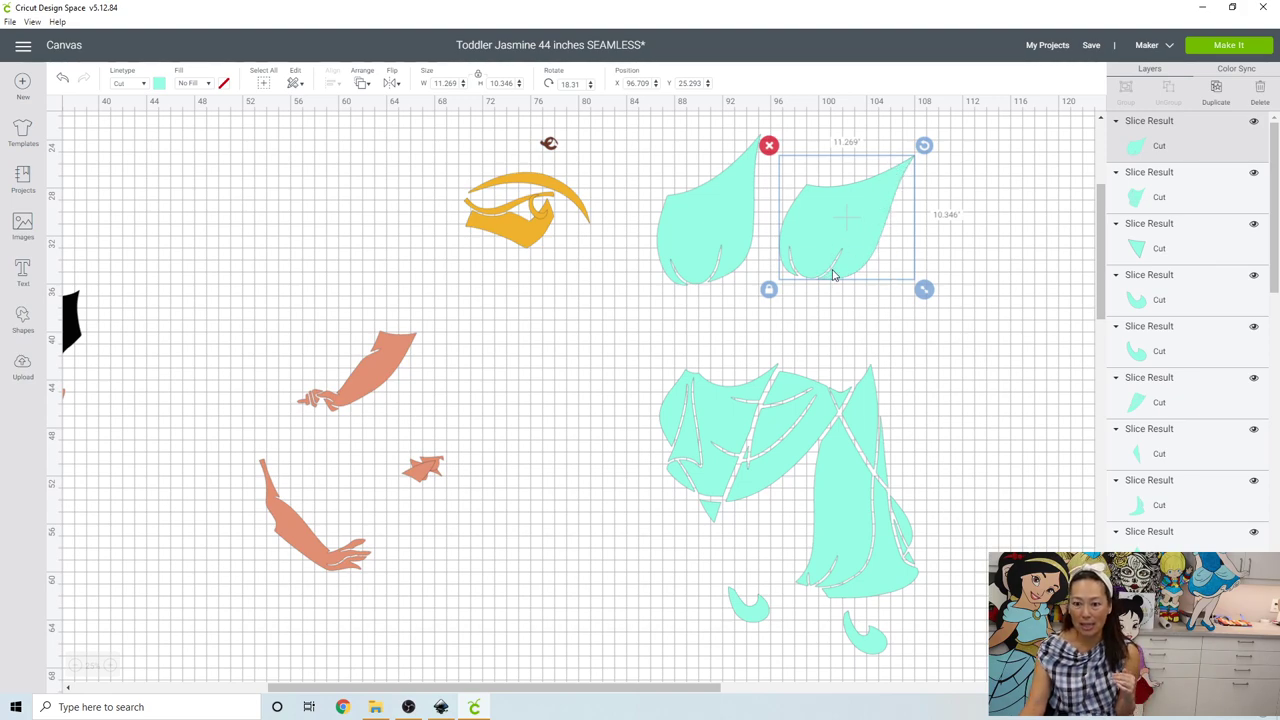
pyautogui.click(736, 246)
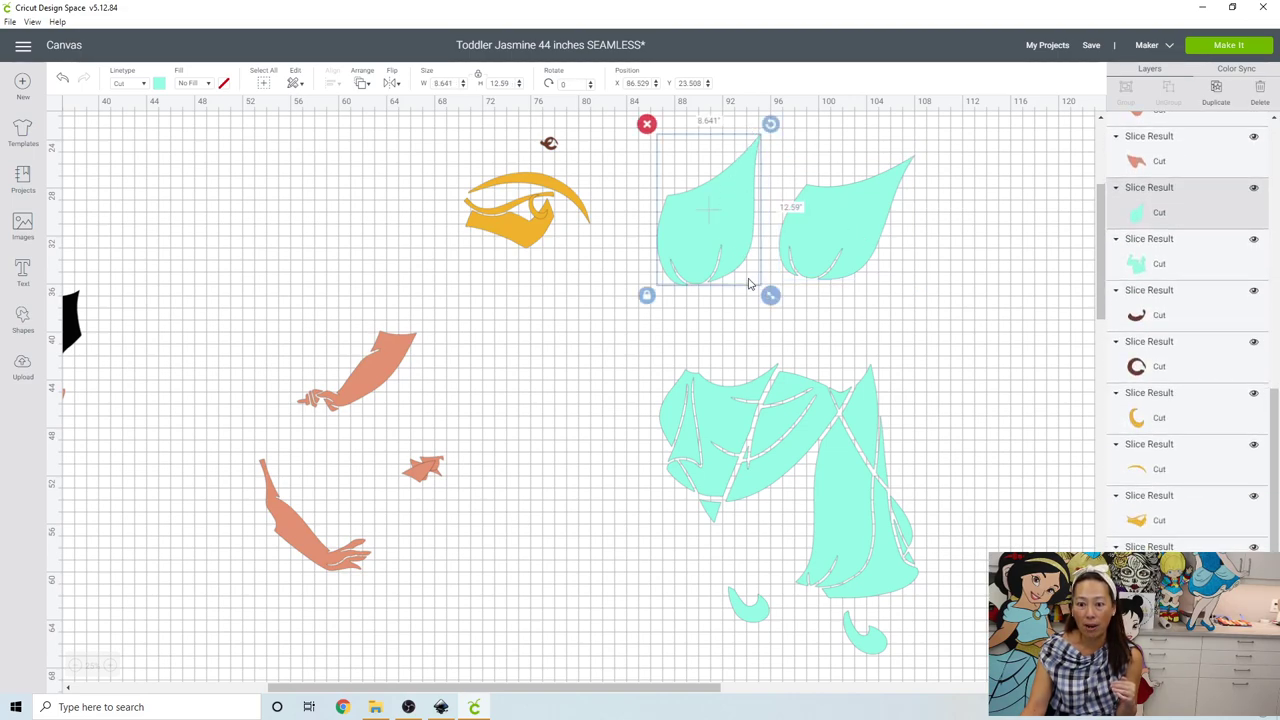
pyautogui.click(832, 245)
pyautogui.click(718, 220)
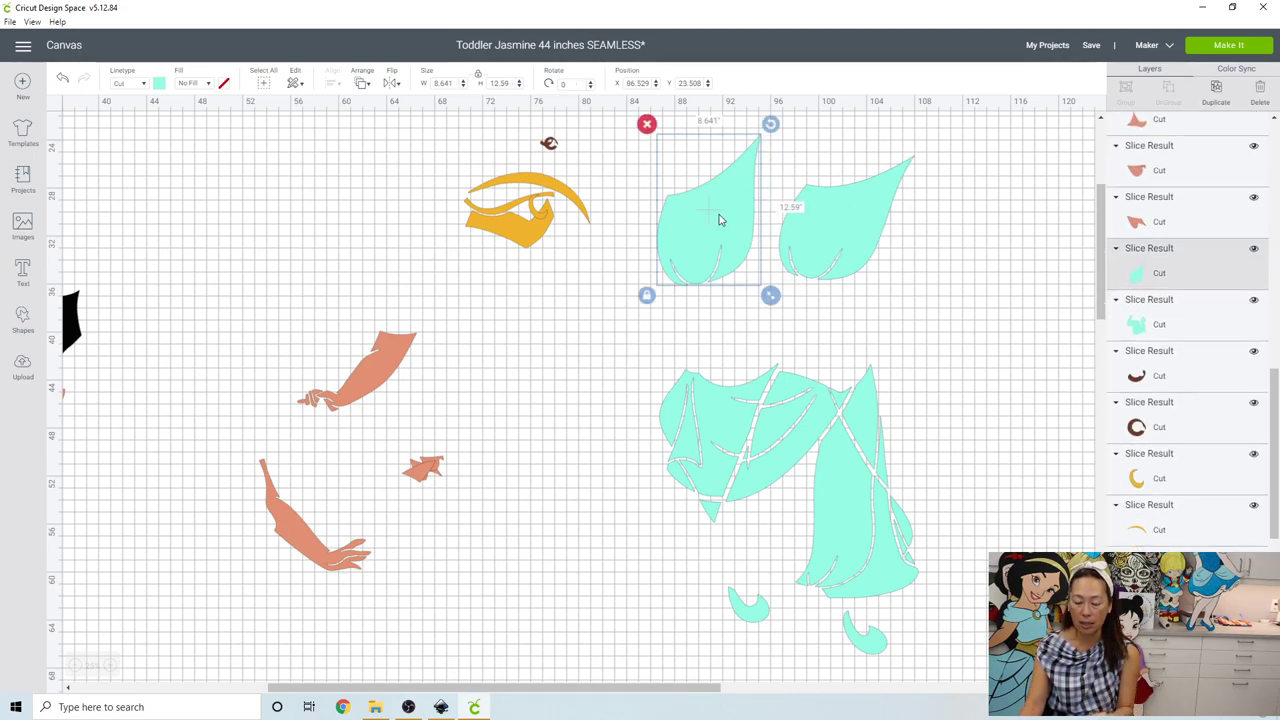
pyautogui.press('Delete')
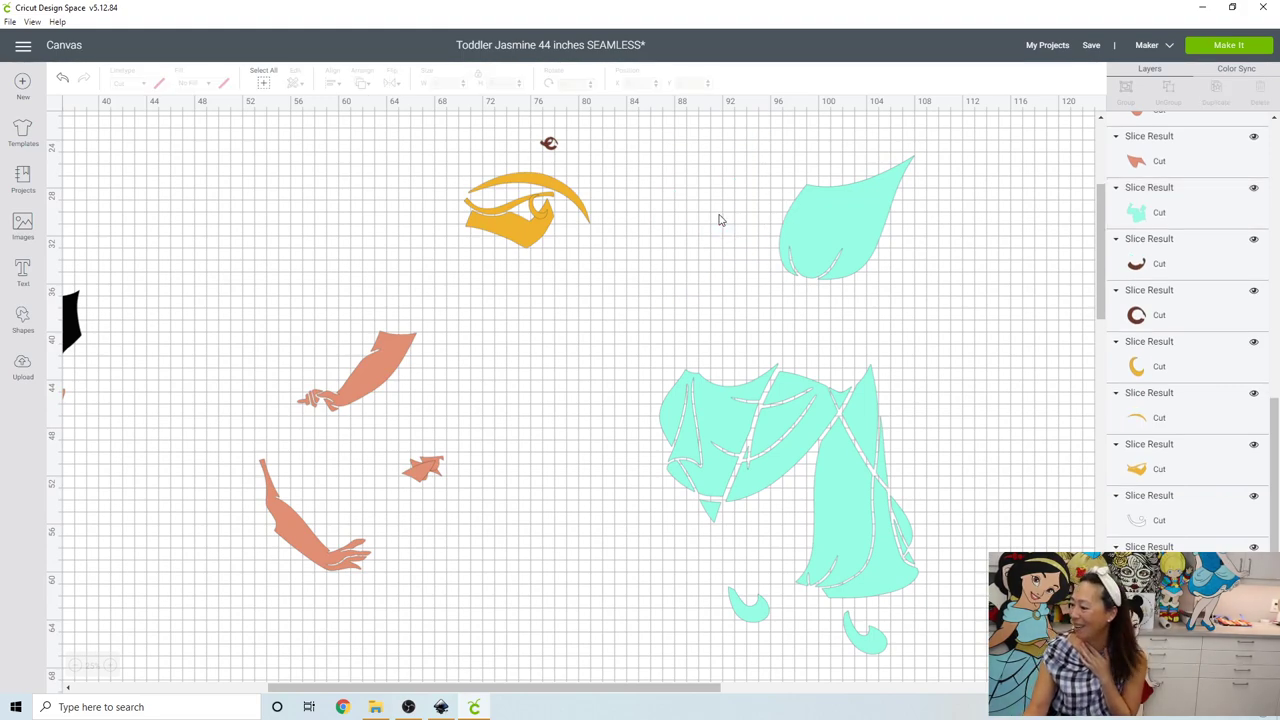
# - Move the tall right leg panel out of the assembled trousers into the empty upper-right area, about X 108.4, Y 29.9
pyautogui.click(840, 514)
pyautogui.click(837, 449)
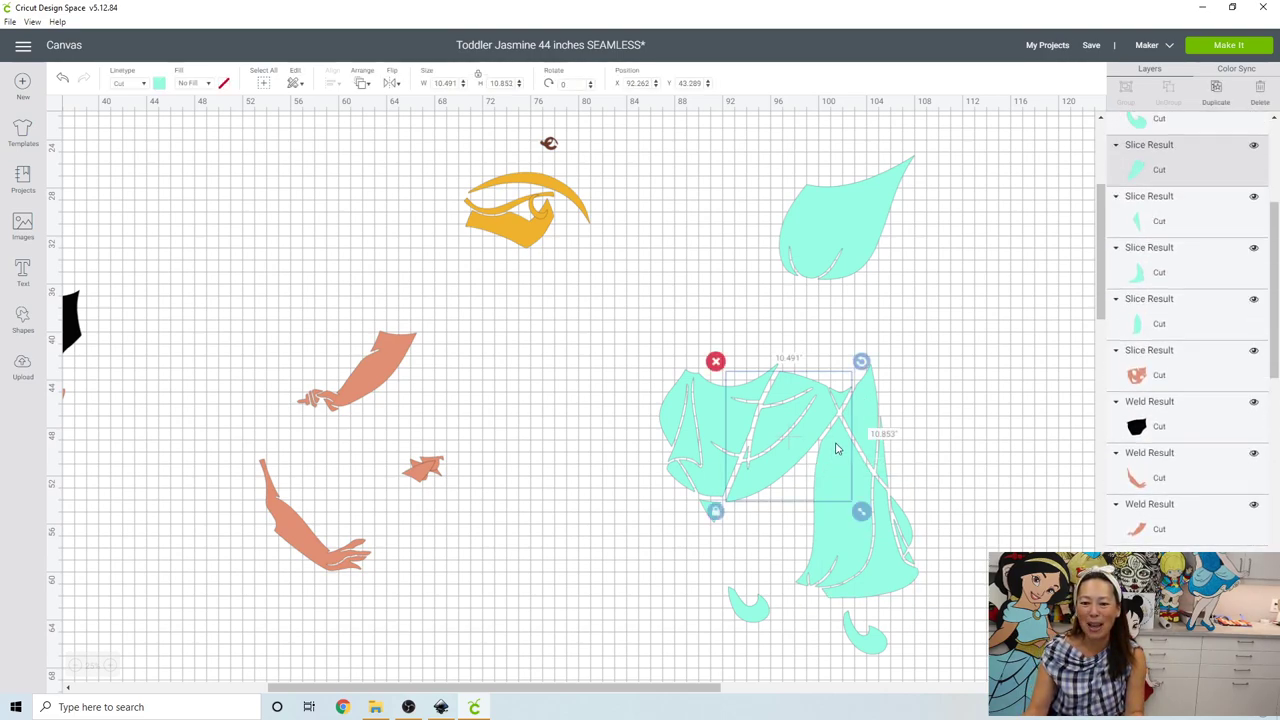
pyautogui.click(814, 562)
pyautogui.moveTo(814, 557); pyautogui.dragTo(938, 354)
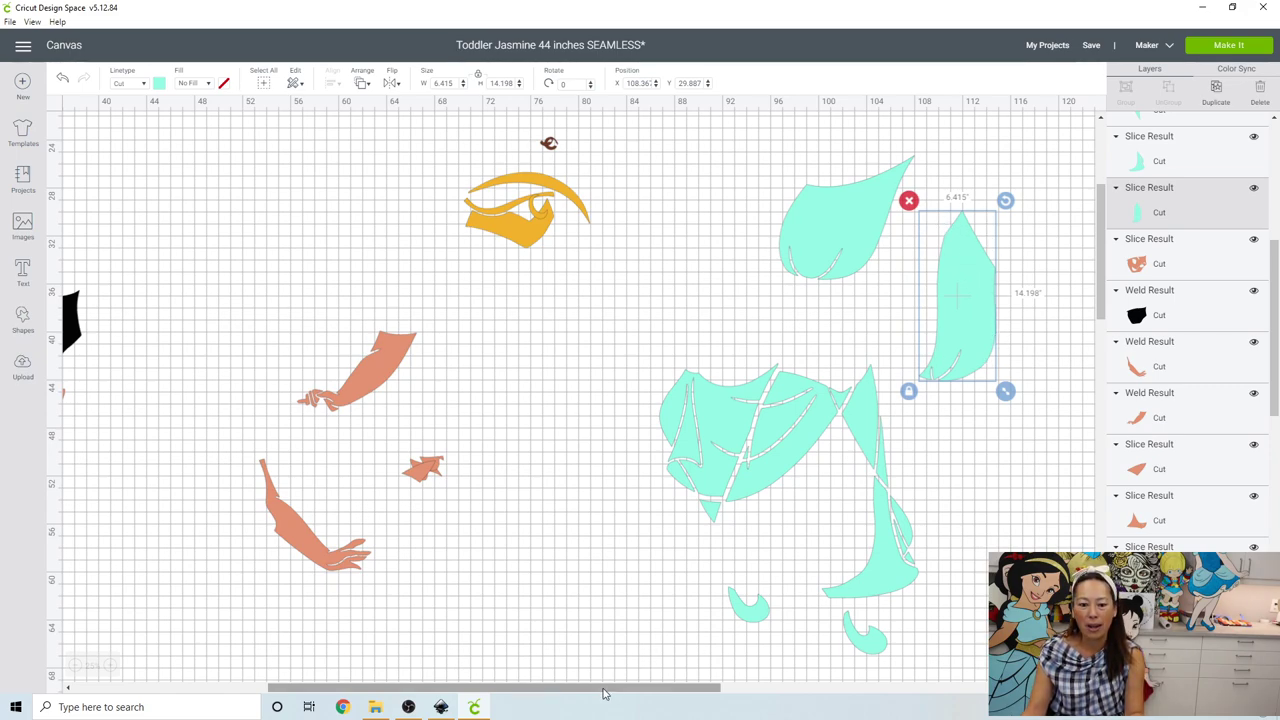
# - Replace the tall right leg panel with a duplicate rotated to about 37.17 degrees, deleting the upright original
pyautogui.moveTo(646, 688); pyautogui.dragTo(768, 689)
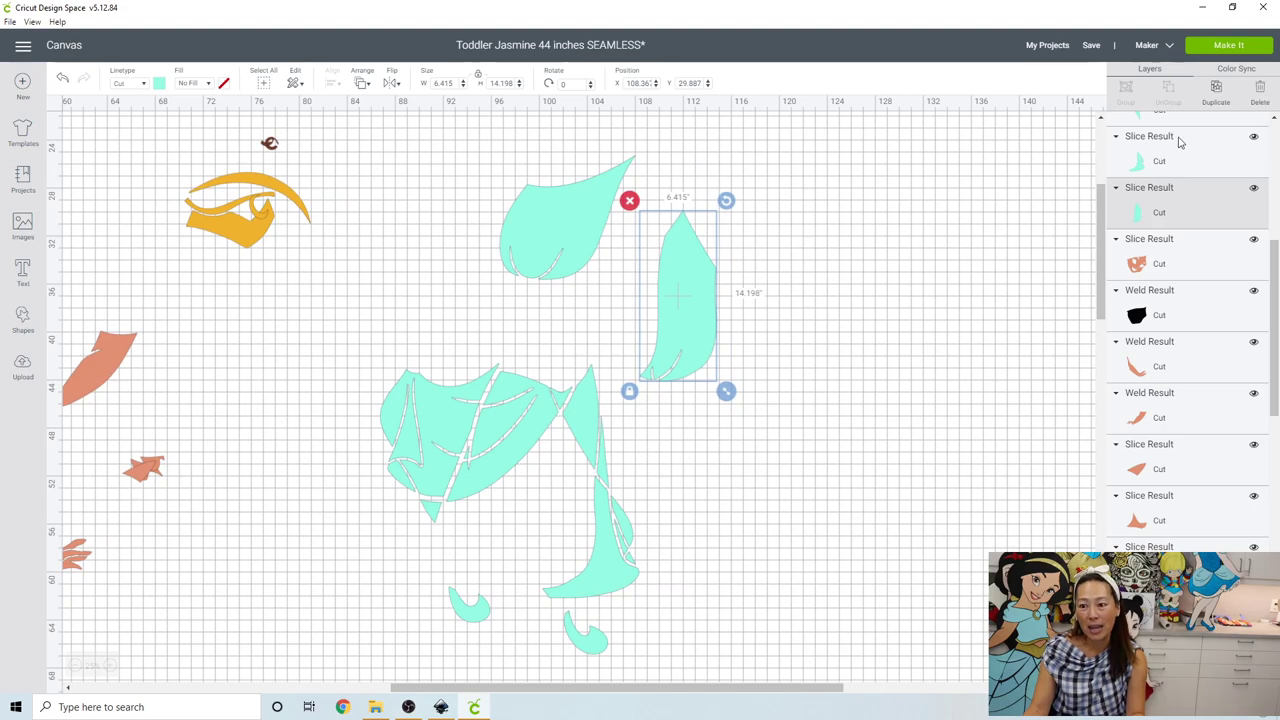
pyautogui.click(1216, 88)
pyautogui.moveTo(714, 300); pyautogui.dragTo(825, 292)
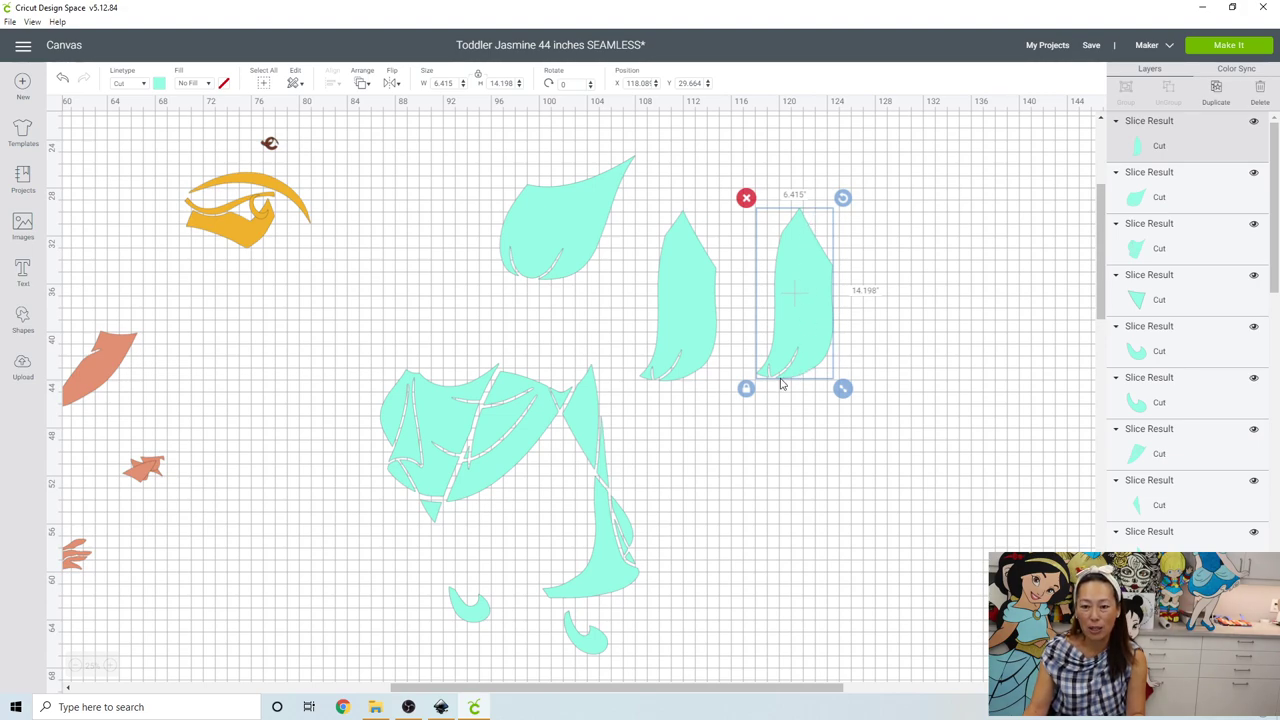
pyautogui.moveTo(843, 198); pyautogui.dragTo(866, 252)
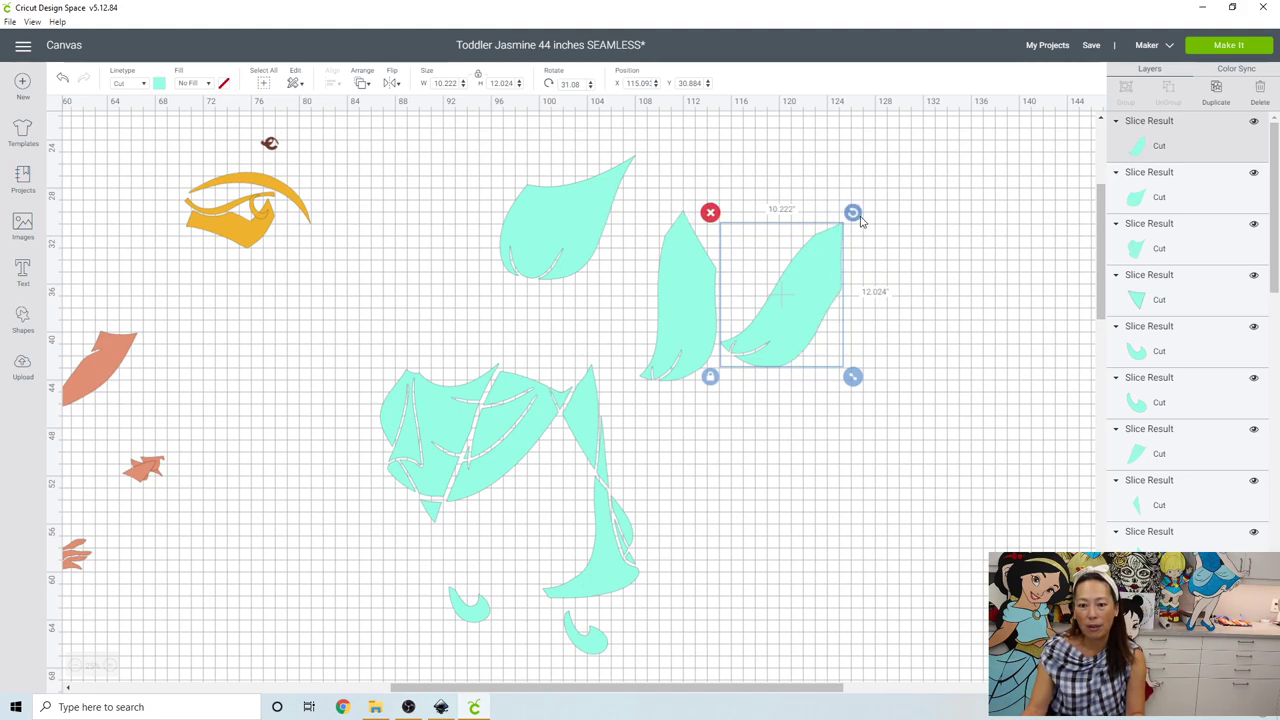
pyautogui.moveTo(856, 216); pyautogui.dragTo(865, 238)
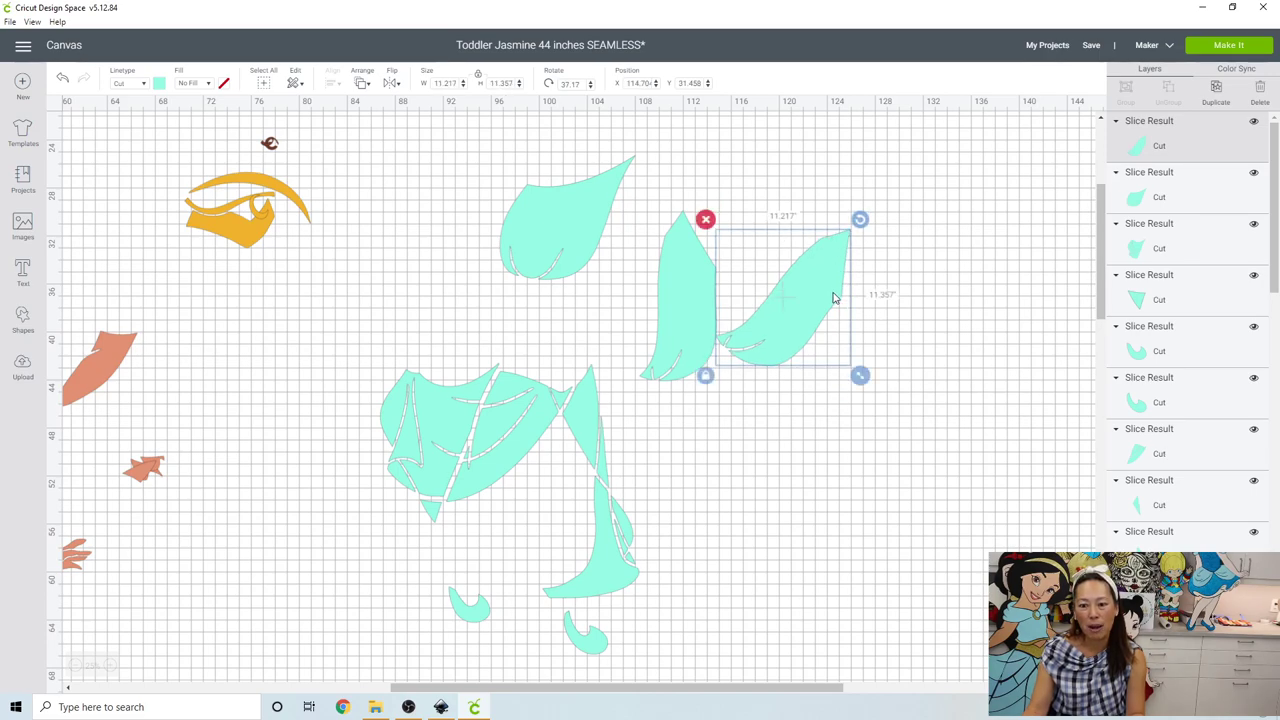
pyautogui.click(686, 272)
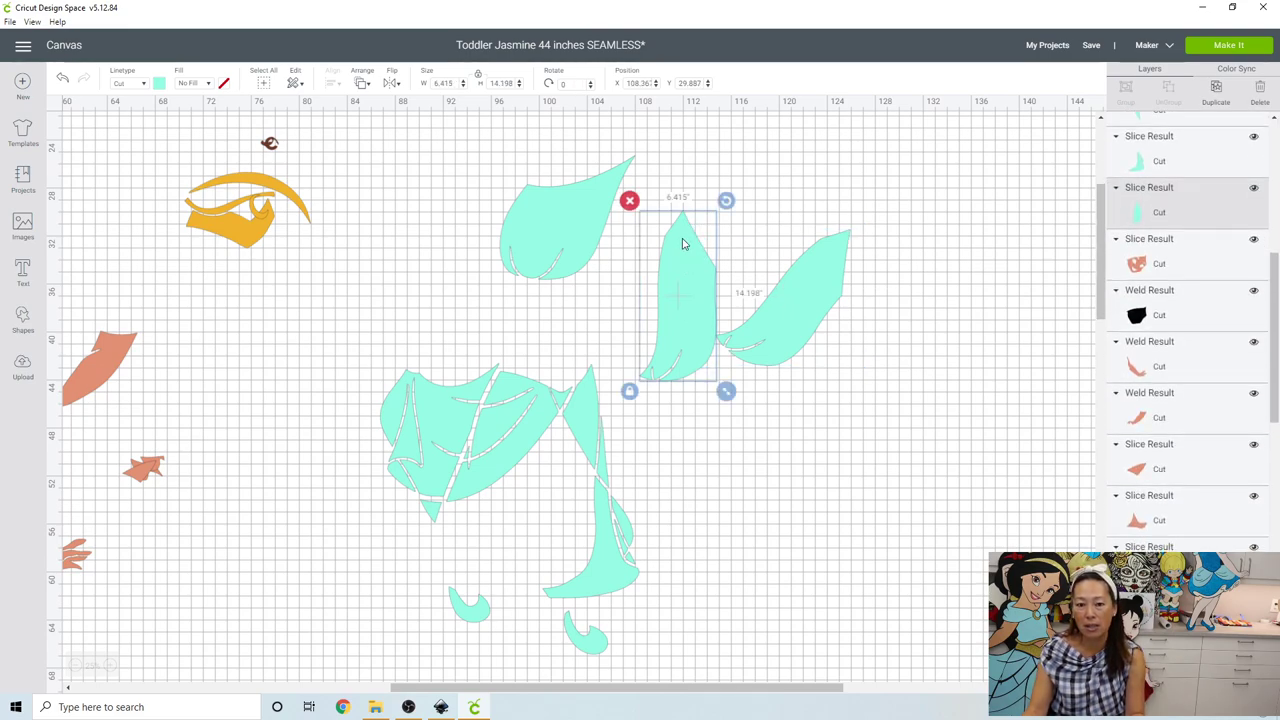
pyautogui.click(630, 201)
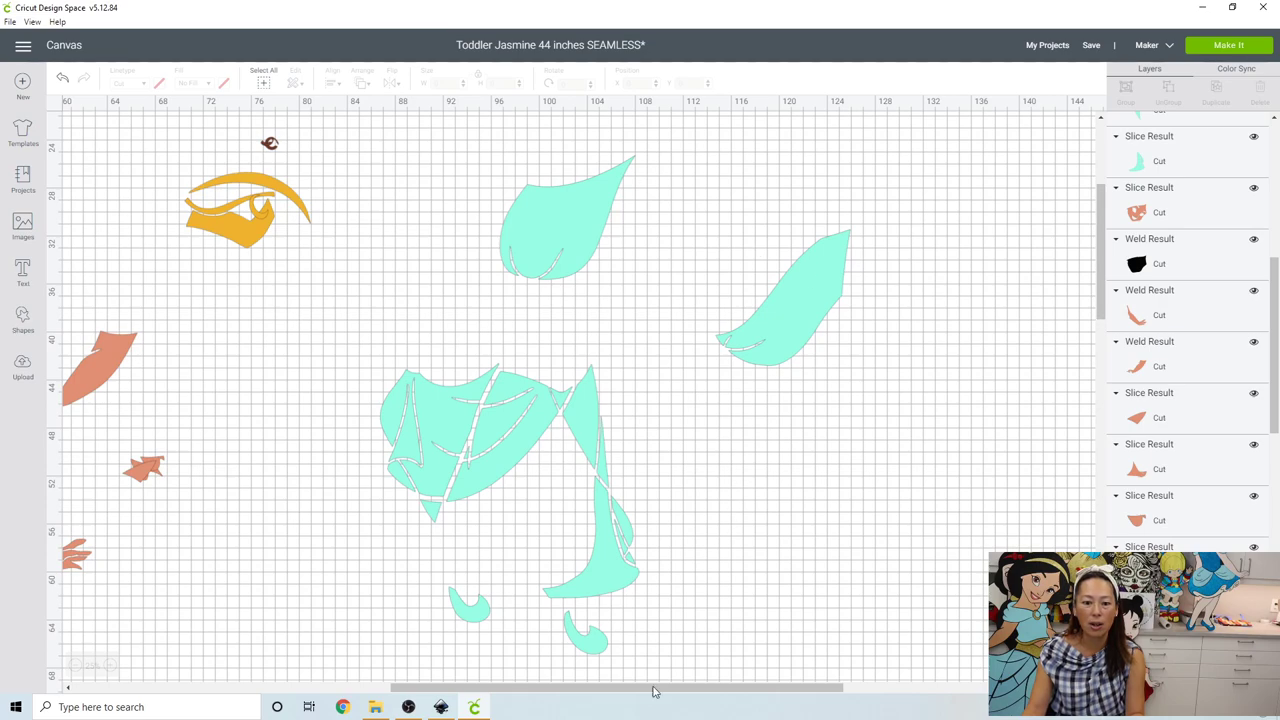
# - Move the face, black and neck pieces together from beside the silhouette to the open space below the gold pieces
pyautogui.moveTo(651, 691); pyautogui.dragTo(329, 671)
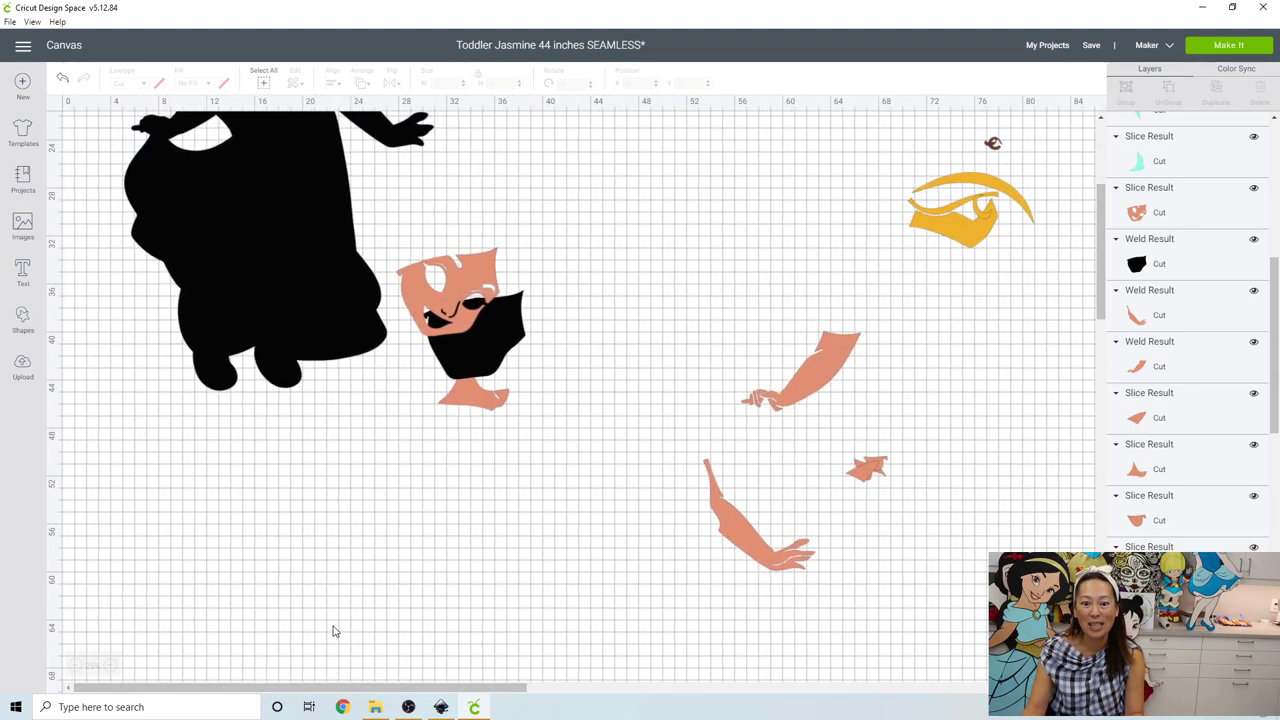
pyautogui.scroll(5, 334, 629)
pyautogui.scroll(-2, 462, 618)
pyautogui.scroll(-1, 462, 618)
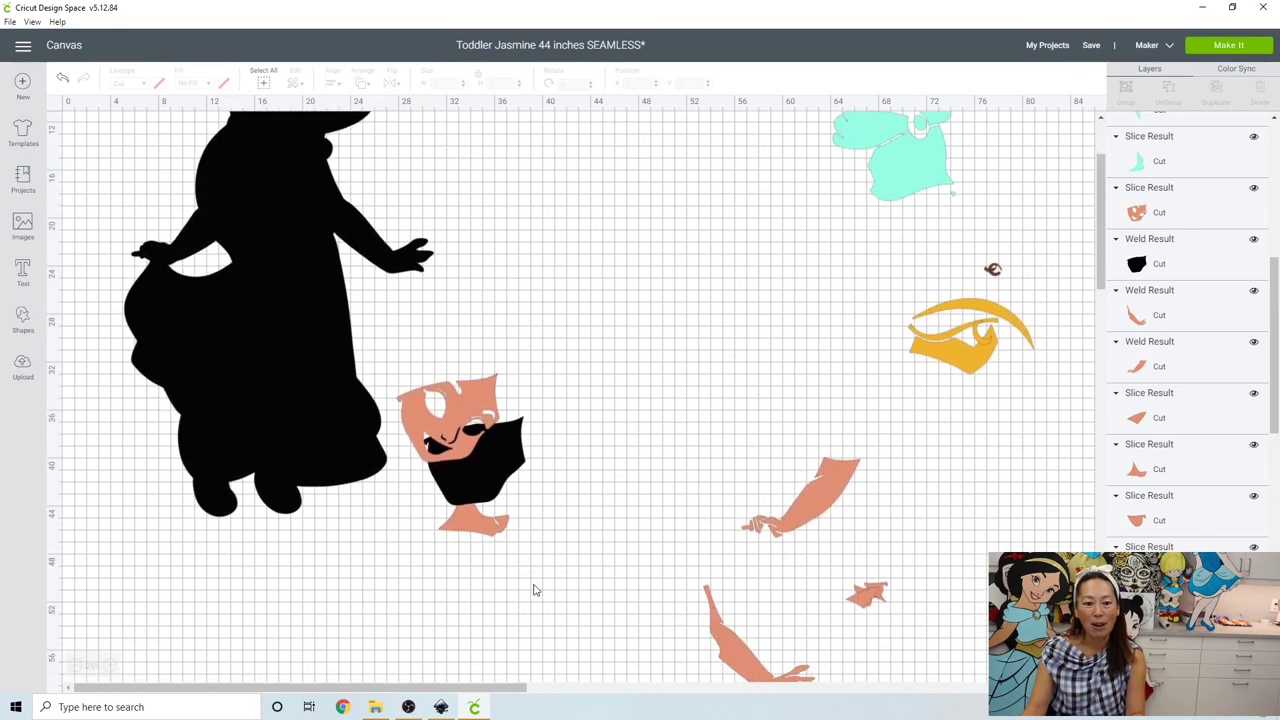
pyautogui.moveTo(543, 594); pyautogui.dragTo(444, 388)
pyautogui.moveTo(470, 470); pyautogui.dragTo(561, 491)
pyautogui.moveTo(886, 470); pyautogui.dragTo(1004, 497)
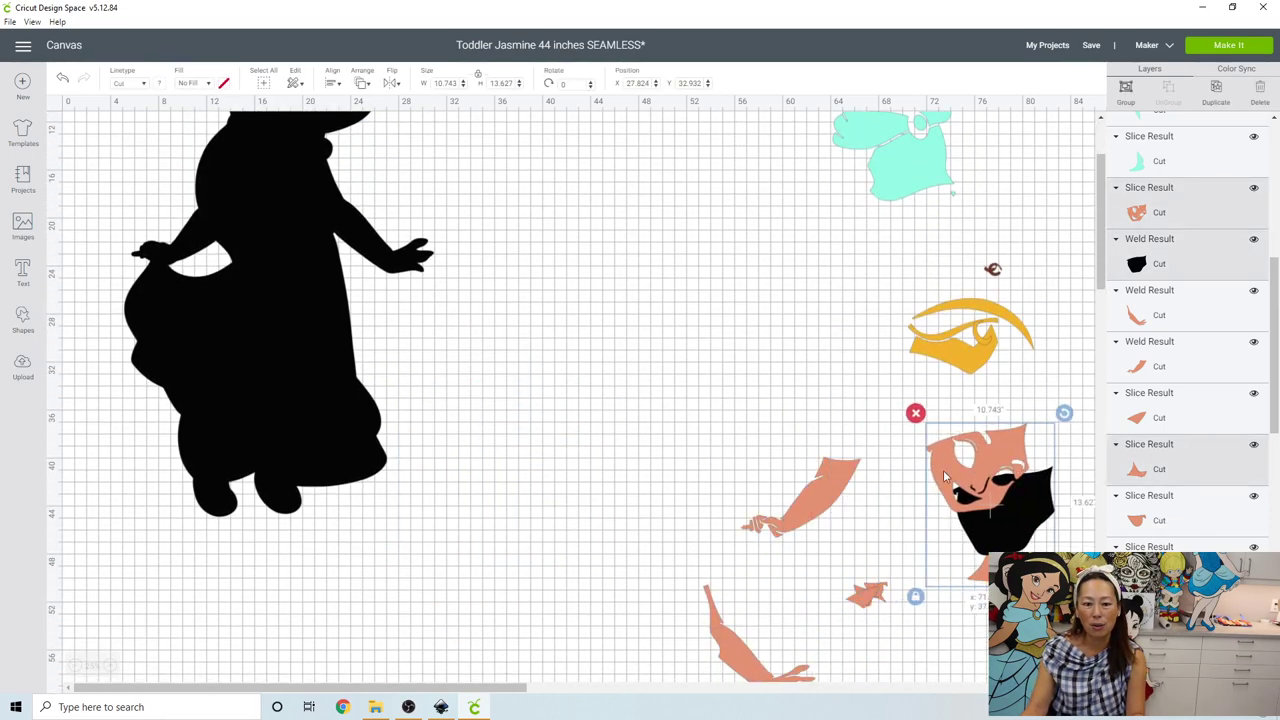
# - Add an 11 by 11 inch square and place it at the black silhouette's upper-left corner, about X 3.7, Y 1.4
pyautogui.scroll(3, 500, 430)
pyautogui.click(328, 290)
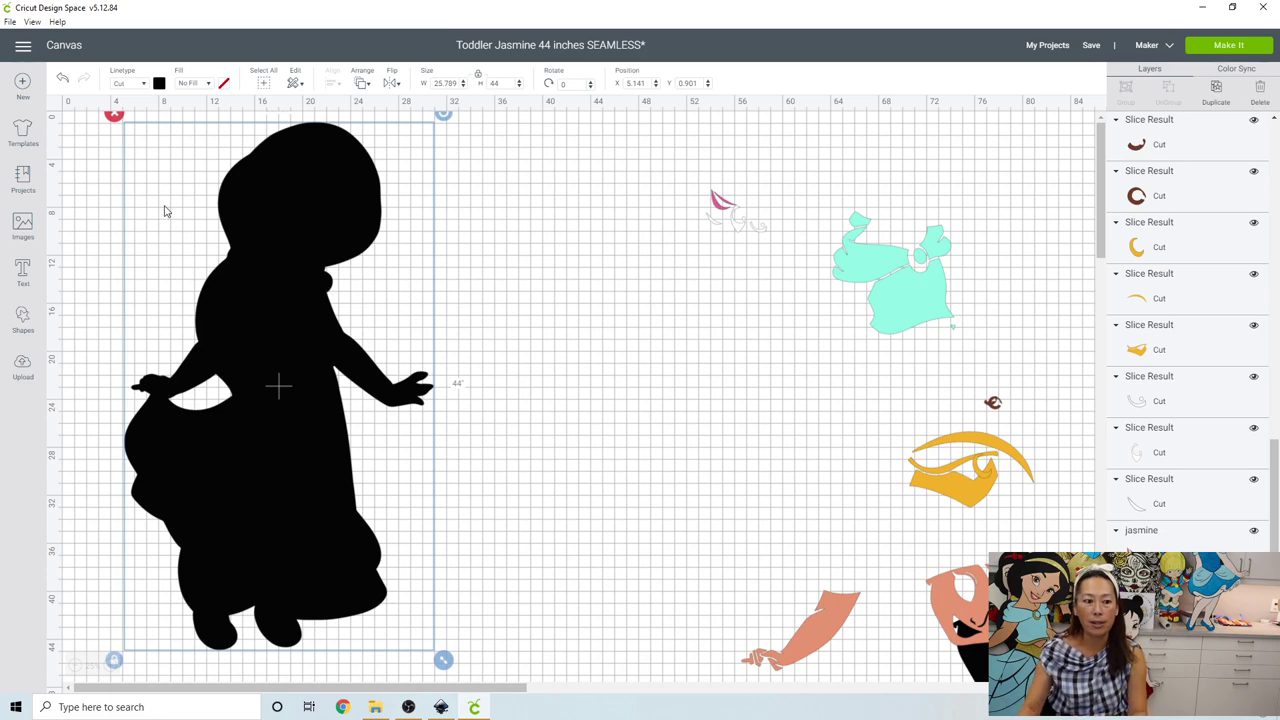
pyautogui.click(42, 319)
pyautogui.click(78, 228)
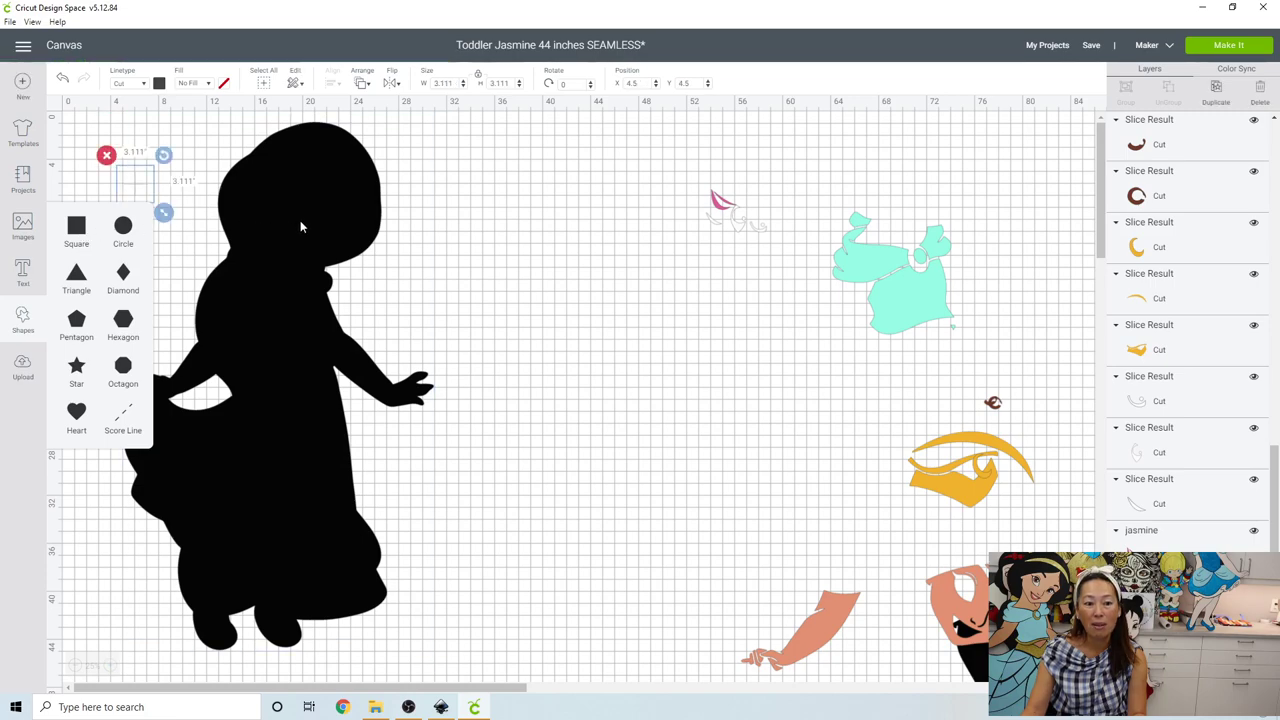
pyautogui.click(445, 83)
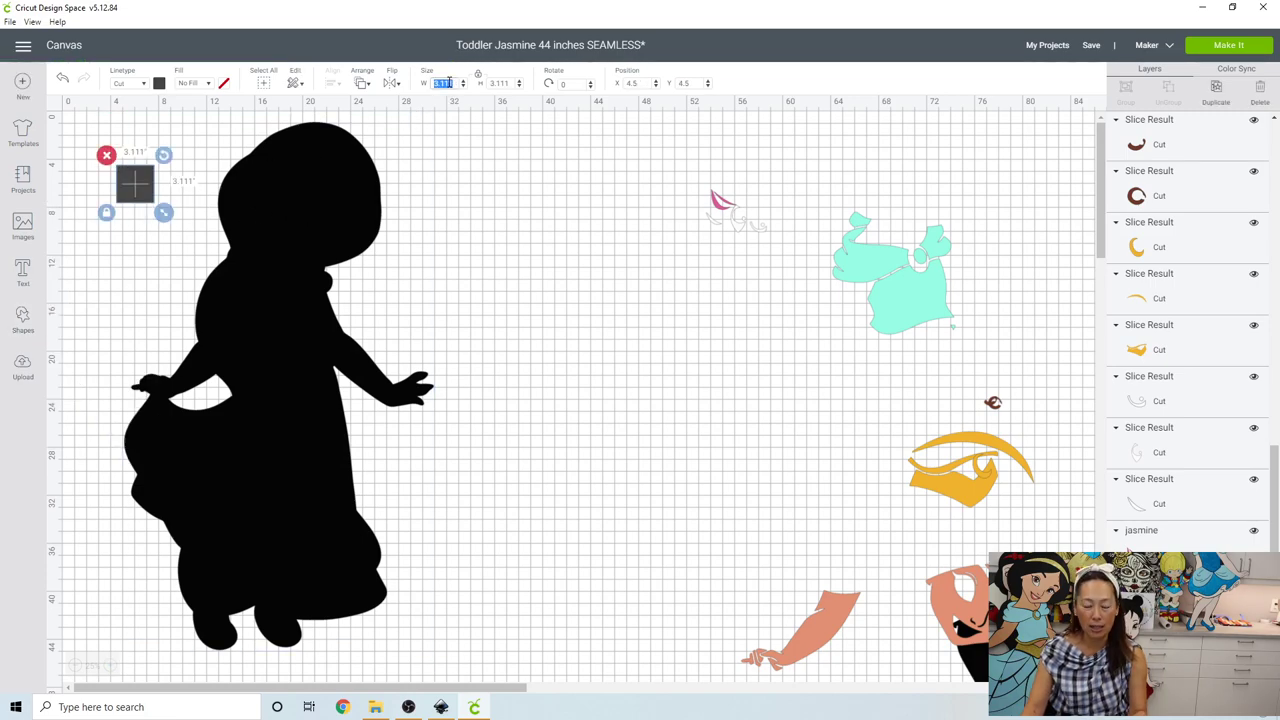
pyautogui.write('11')
pyautogui.press('Tab')
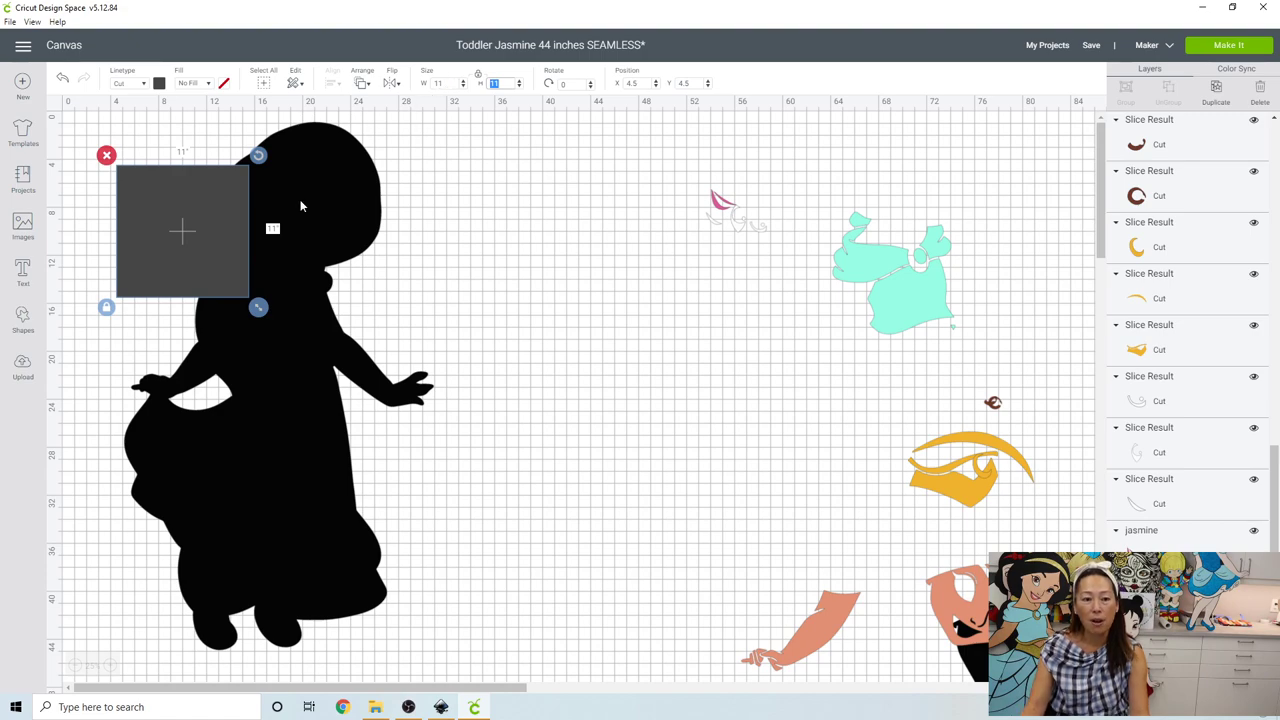
pyautogui.click(379, 186)
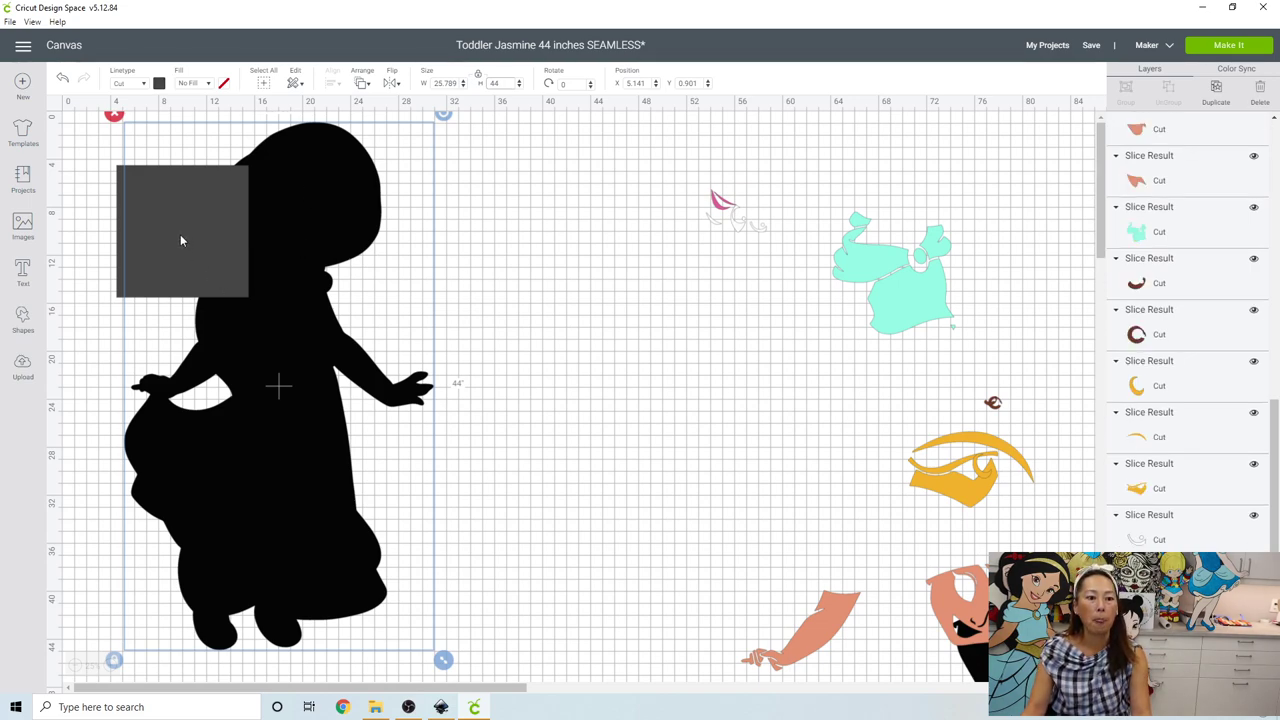
pyautogui.moveTo(180, 234); pyautogui.dragTo(155, 205)
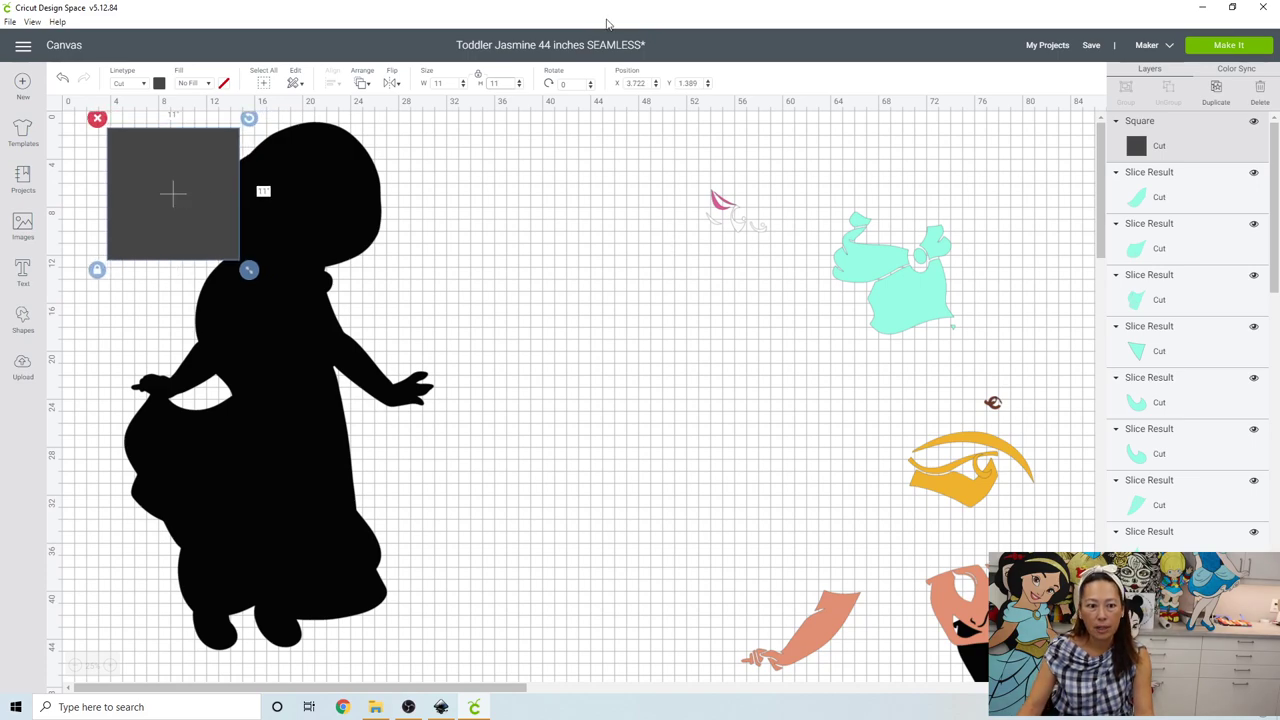
# - Lower the black silhouette slightly and place the 11 inch square at its upper-left corner, at X 4, Y 4
pyautogui.moveTo(337, 234); pyautogui.dragTo(348, 263)
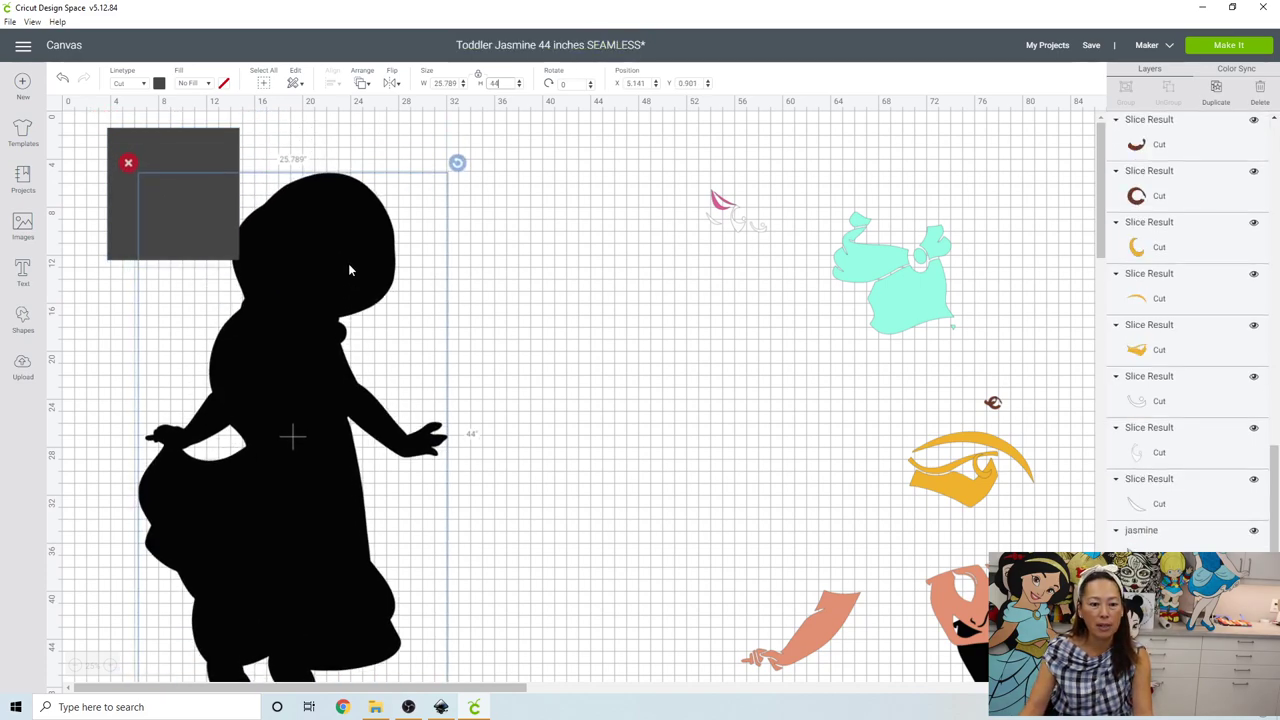
pyautogui.moveTo(111, 182); pyautogui.dragTo(117, 213)
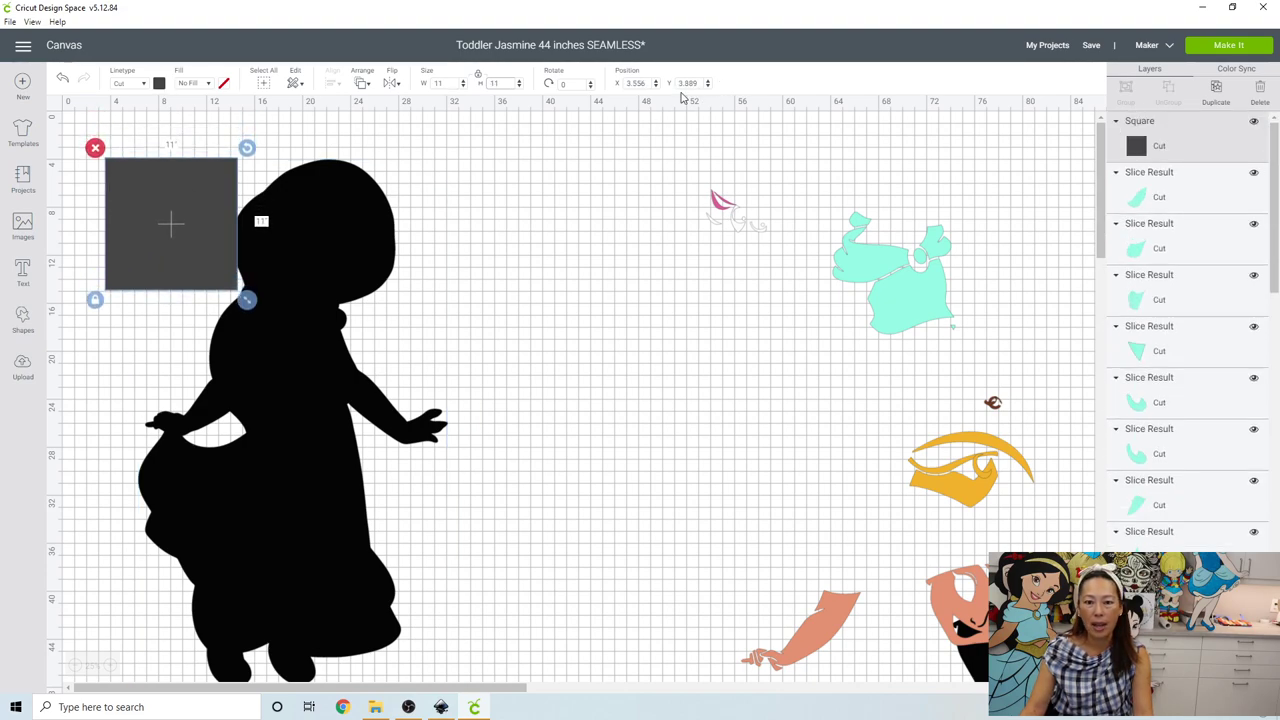
pyautogui.click(638, 84)
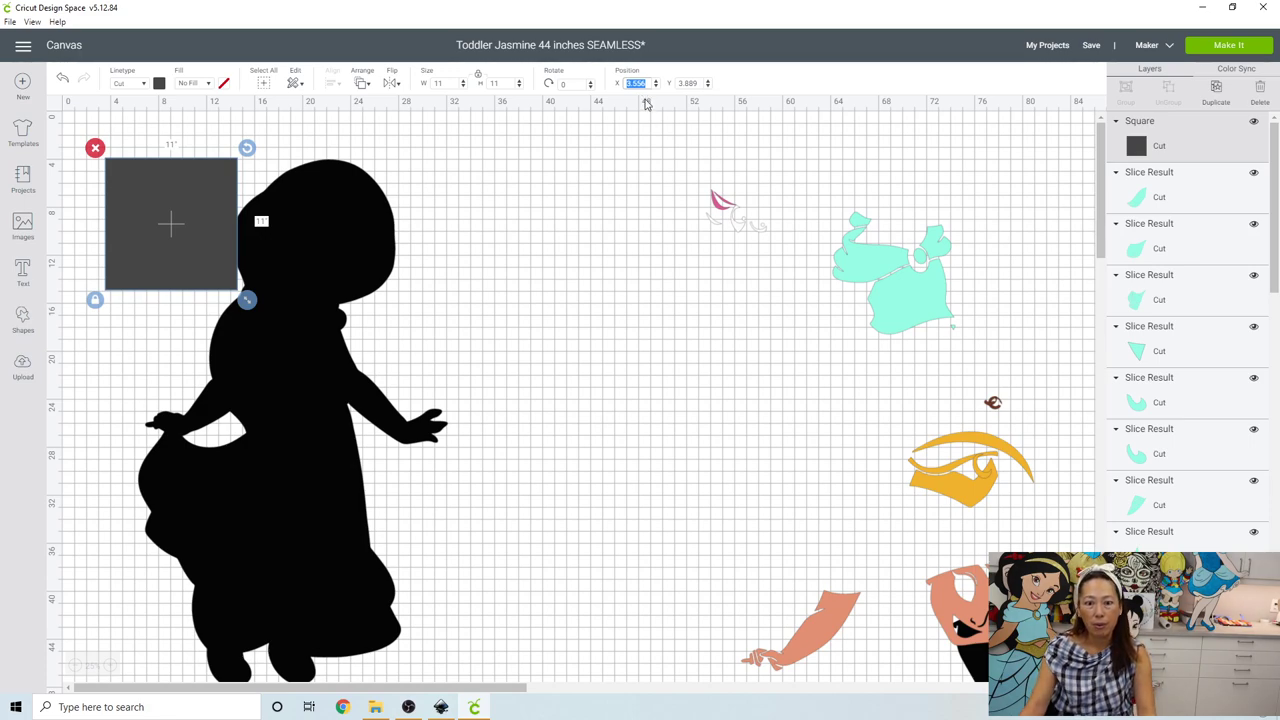
pyautogui.write('4')
pyautogui.press('Tab')
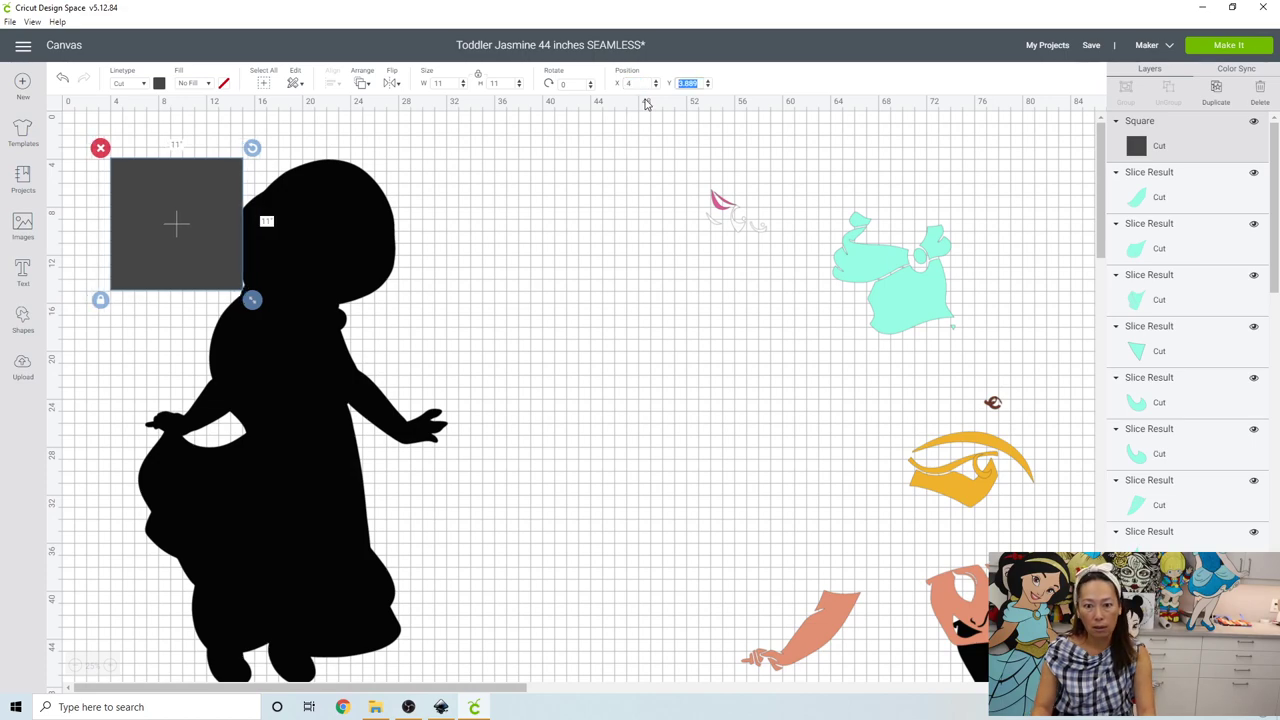
pyautogui.write('4')
pyautogui.press('Tab')
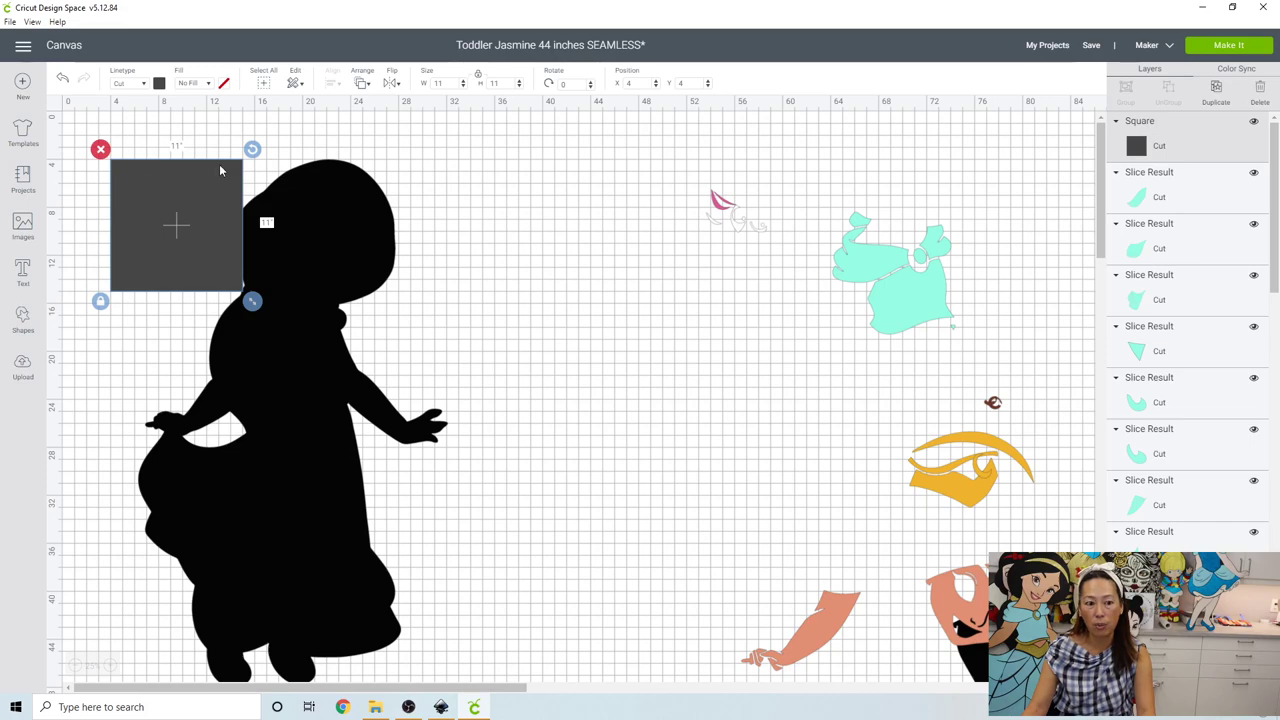
# - Duplicate the square and place the copy flush beside the first one, at X 15, Y 4
pyautogui.click(1216, 92)
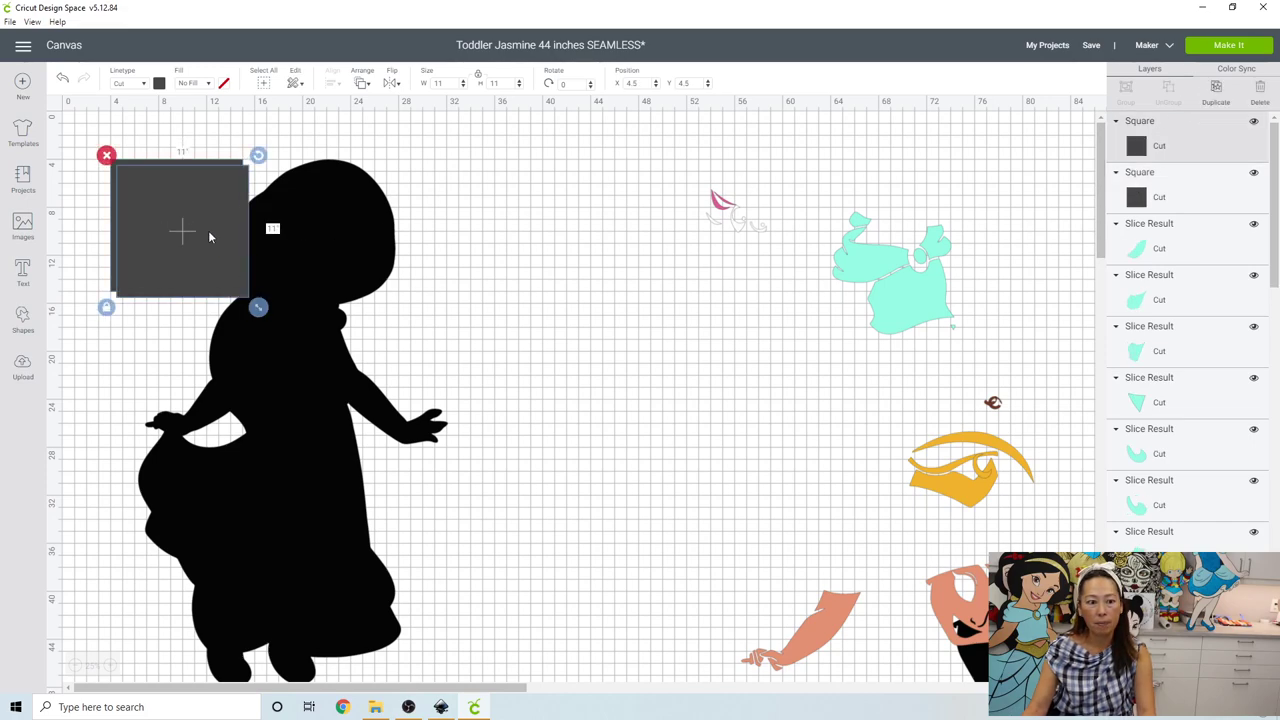
pyautogui.moveTo(266, 224); pyautogui.dragTo(336, 229)
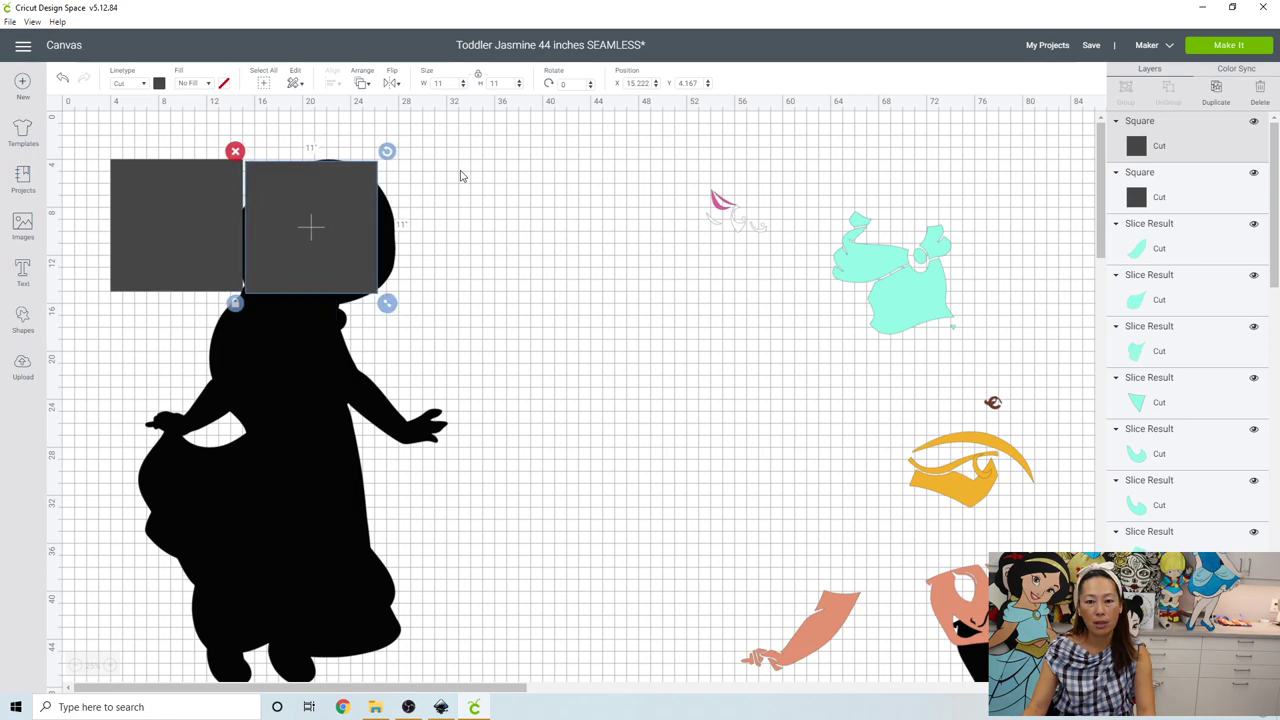
pyautogui.doubleClick(636, 83)
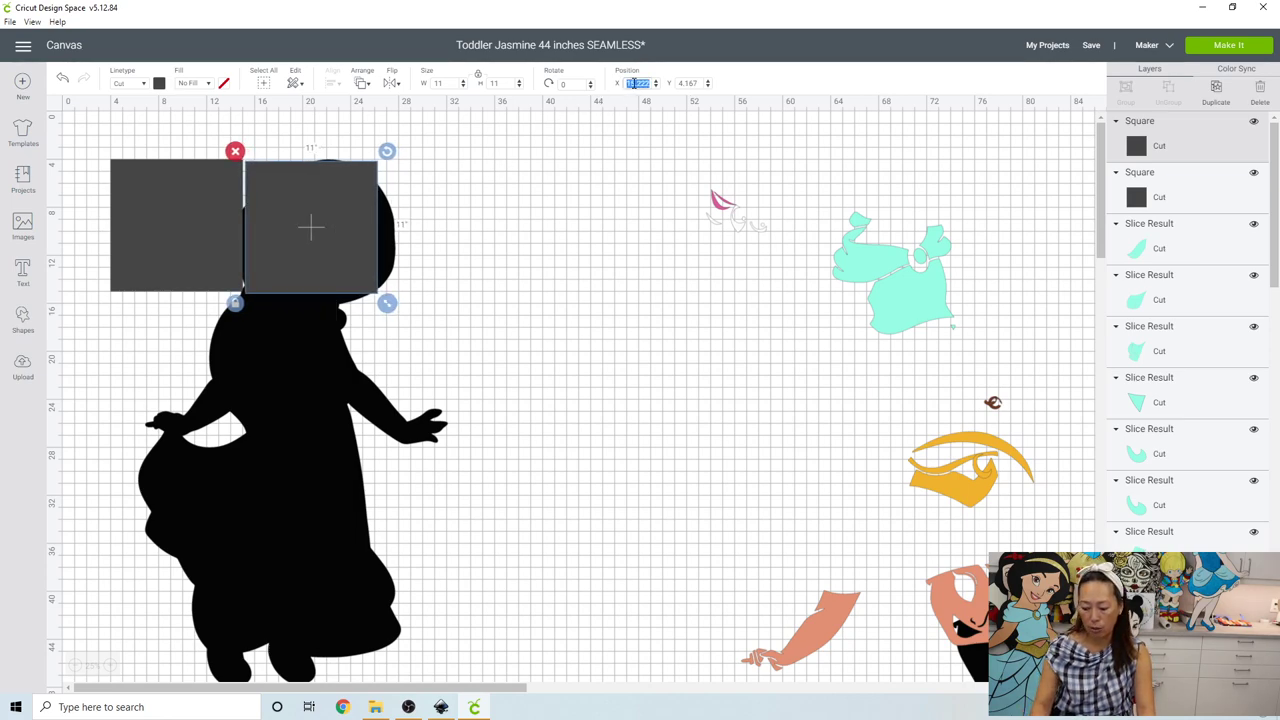
pyautogui.write('15')
pyautogui.press('Tab')
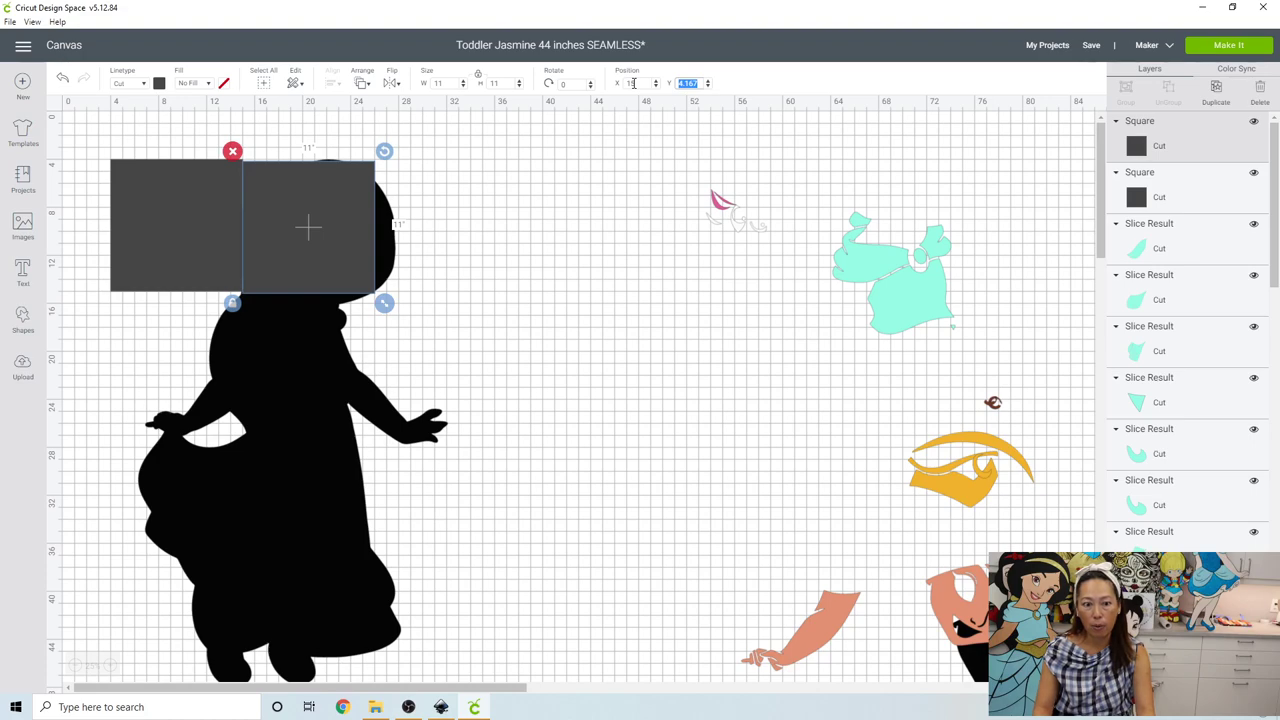
pyautogui.write('4')
pyautogui.press('Tab')
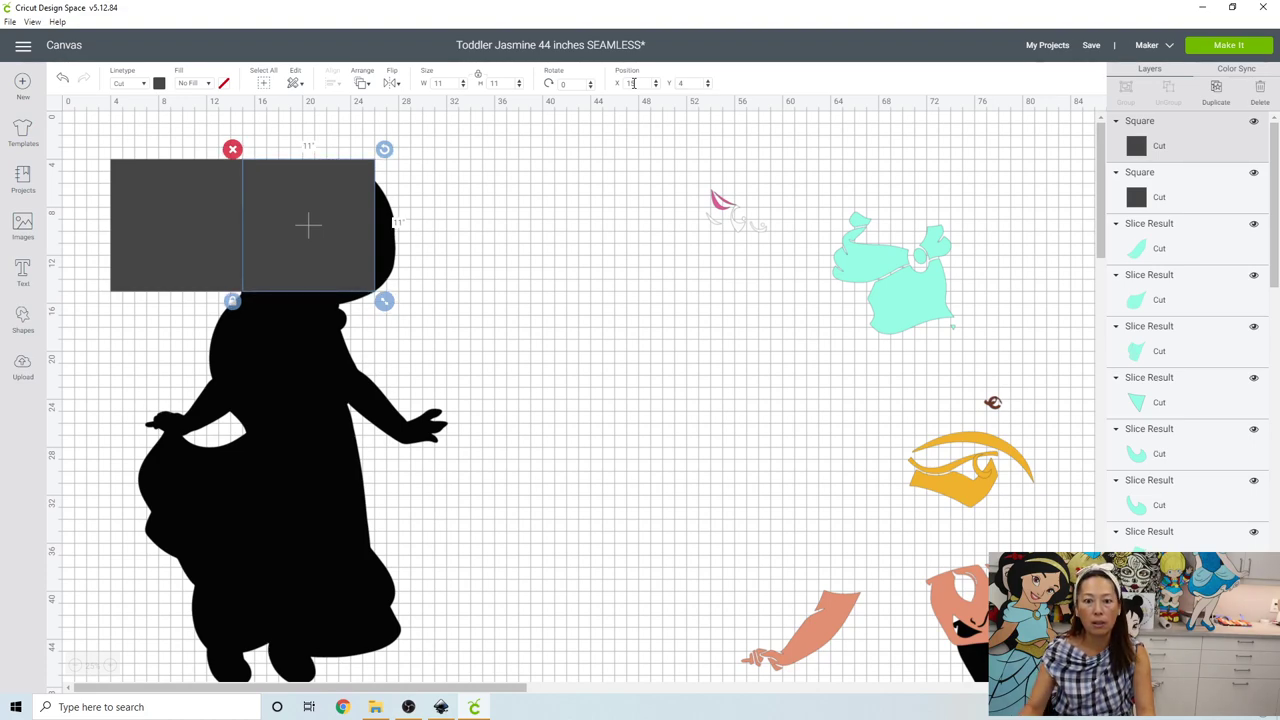
# - Duplicate the second square and place the copy at X 26, Y 4 to complete a row of three
pyautogui.click(1216, 90)
pyautogui.moveTo(336, 215); pyautogui.dragTo(458, 214)
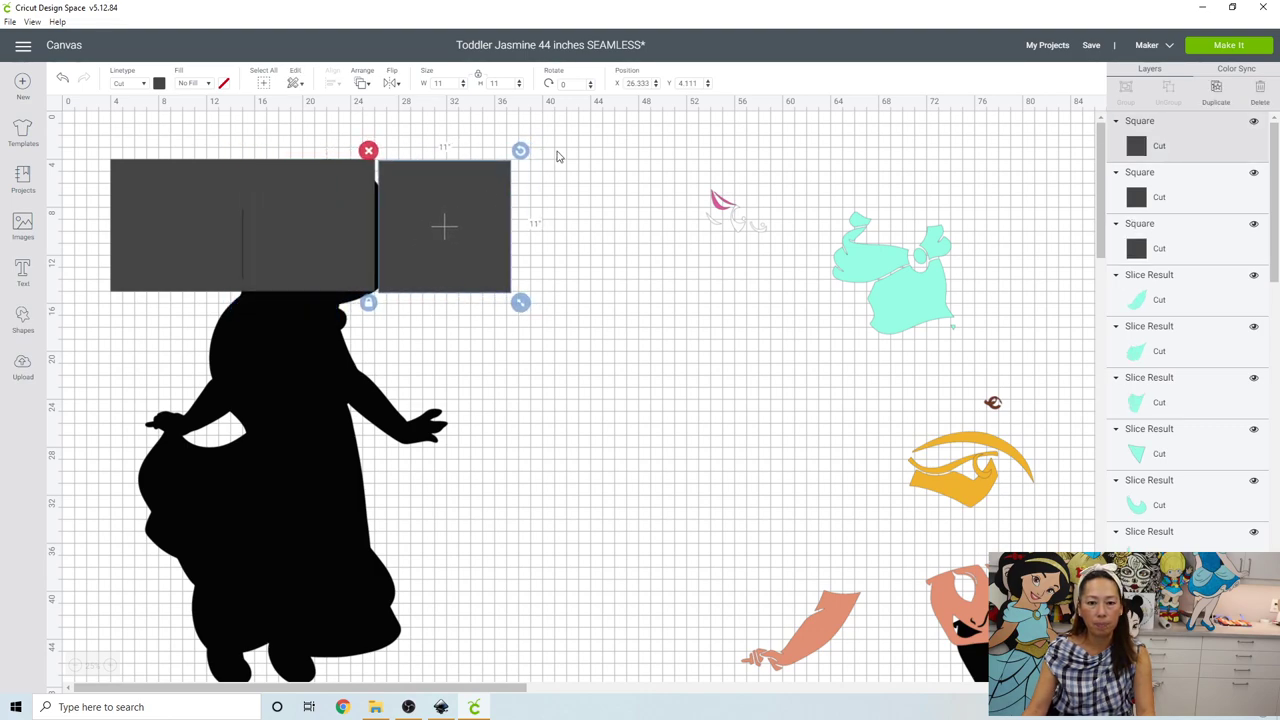
pyautogui.click(637, 83)
pyautogui.write('26')
pyautogui.press('Tab')
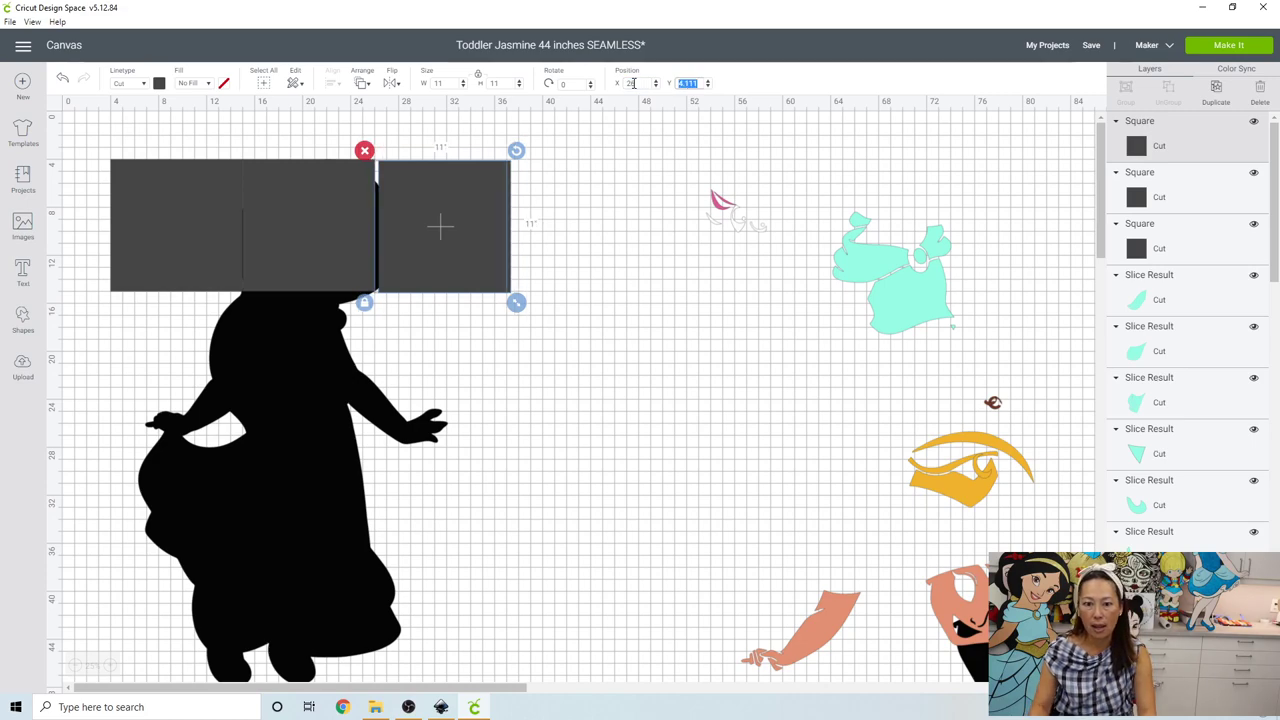
pyautogui.write('4')
pyautogui.press('Tab')
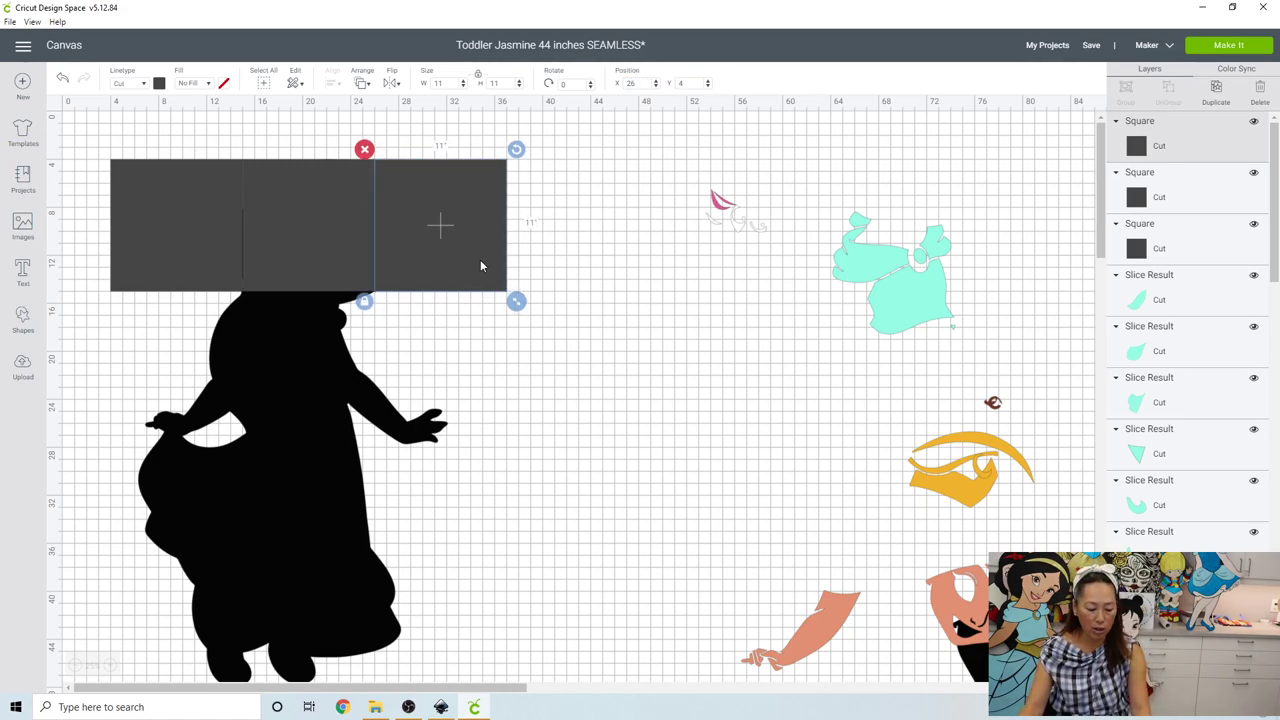
# - Duplicate all three squares of the top row together and place the copies directly below it, at X 4, Y 15
pyautogui.keyDown('shift'); pyautogui.click(1175, 199); pyautogui.keyUp('shift')
pyautogui.keyDown('shift'); pyautogui.click(1172, 240); pyautogui.keyUp('shift')
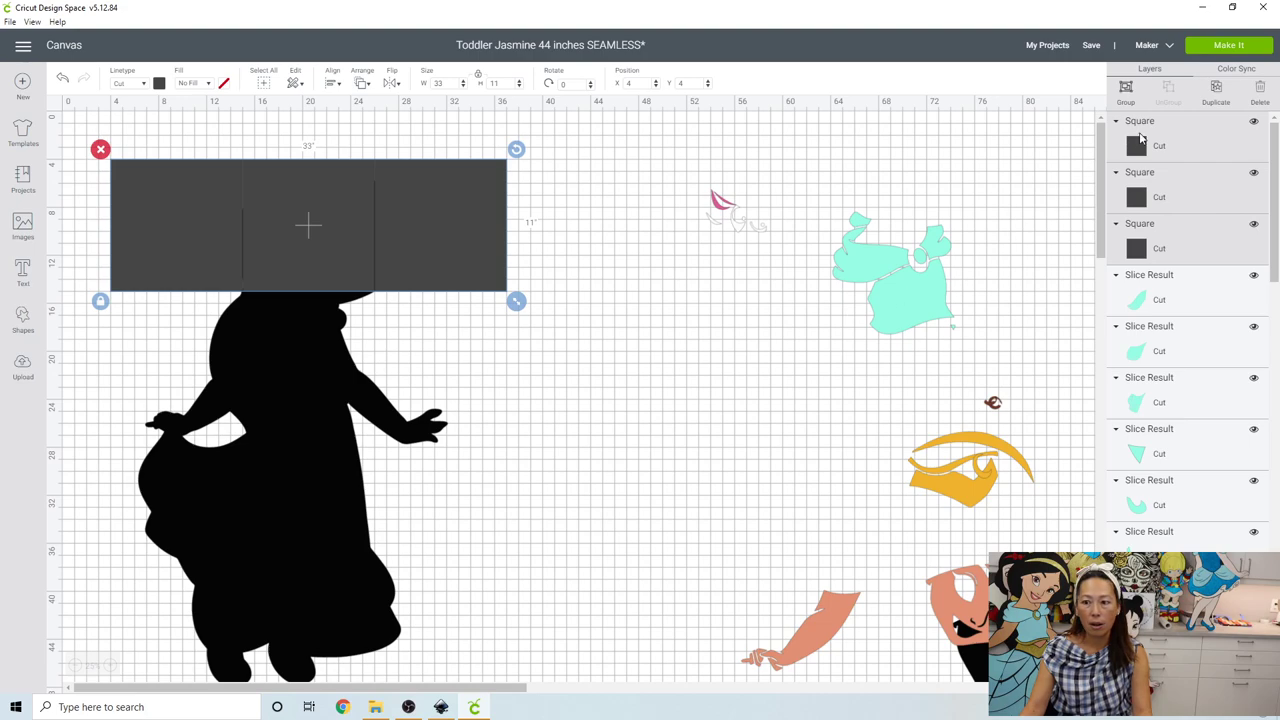
pyautogui.click(1216, 90)
pyautogui.moveTo(470, 224); pyautogui.dragTo(465, 360)
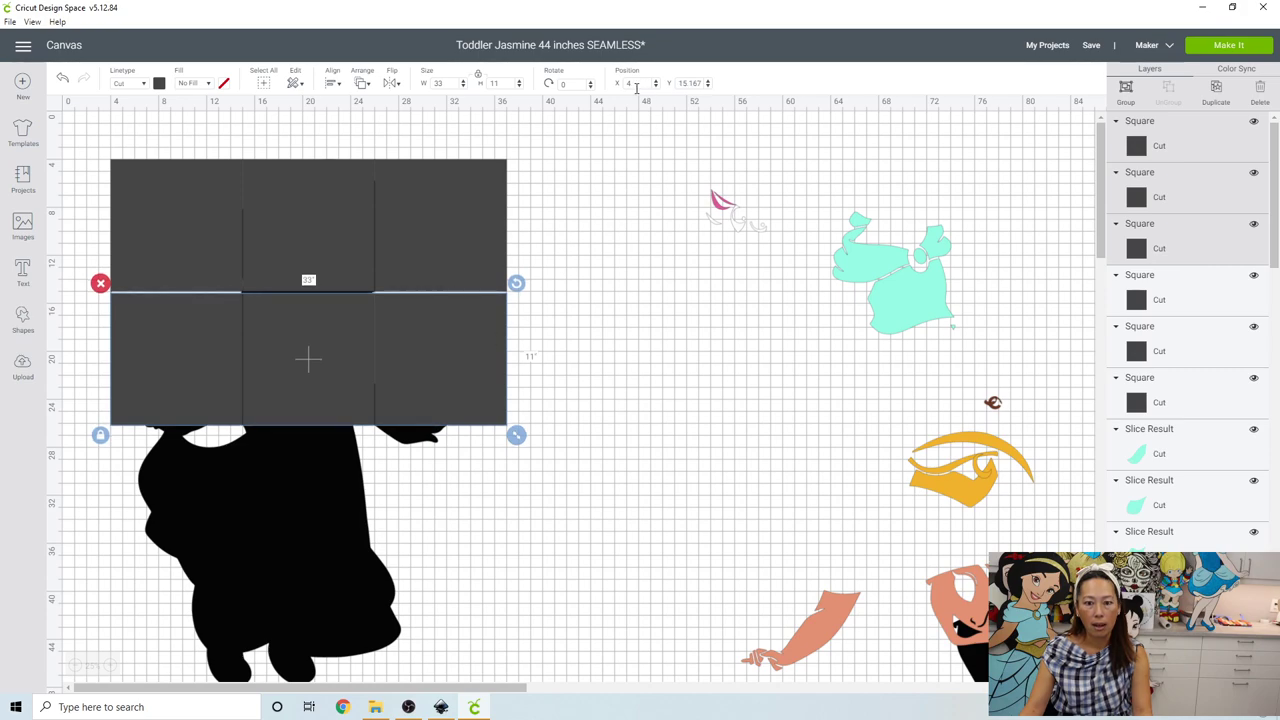
pyautogui.click(692, 83)
pyautogui.write('1')
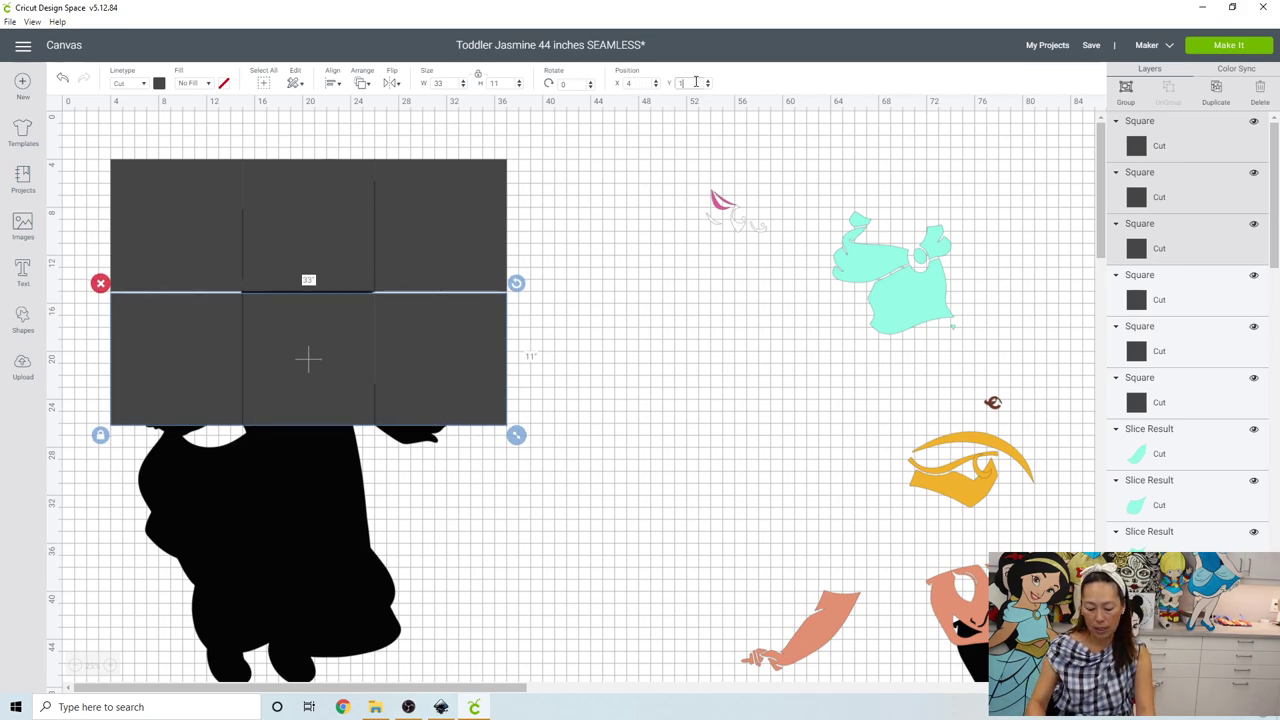
pyautogui.write('5')
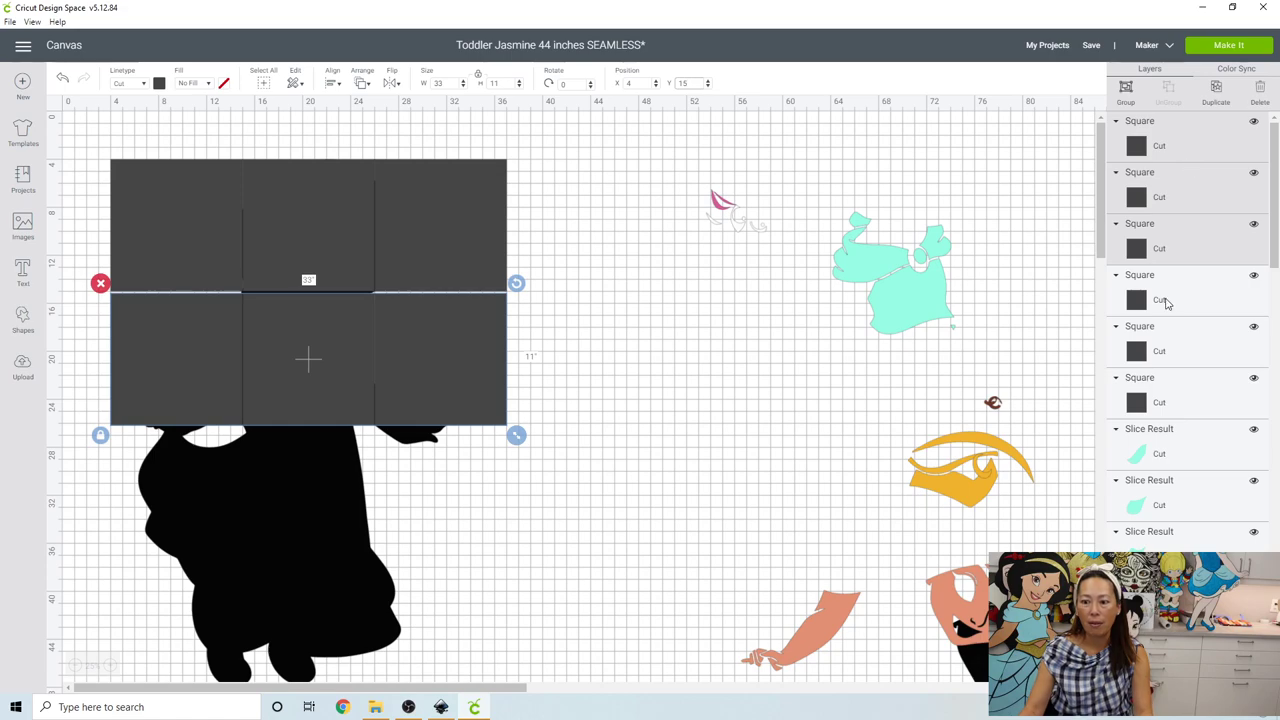
# - Duplicate all six squares together and place the copied block below the first two rows, at X 4, Y 26
pyautogui.keyDown('shift'); pyautogui.click(1160, 299); pyautogui.keyUp('shift')
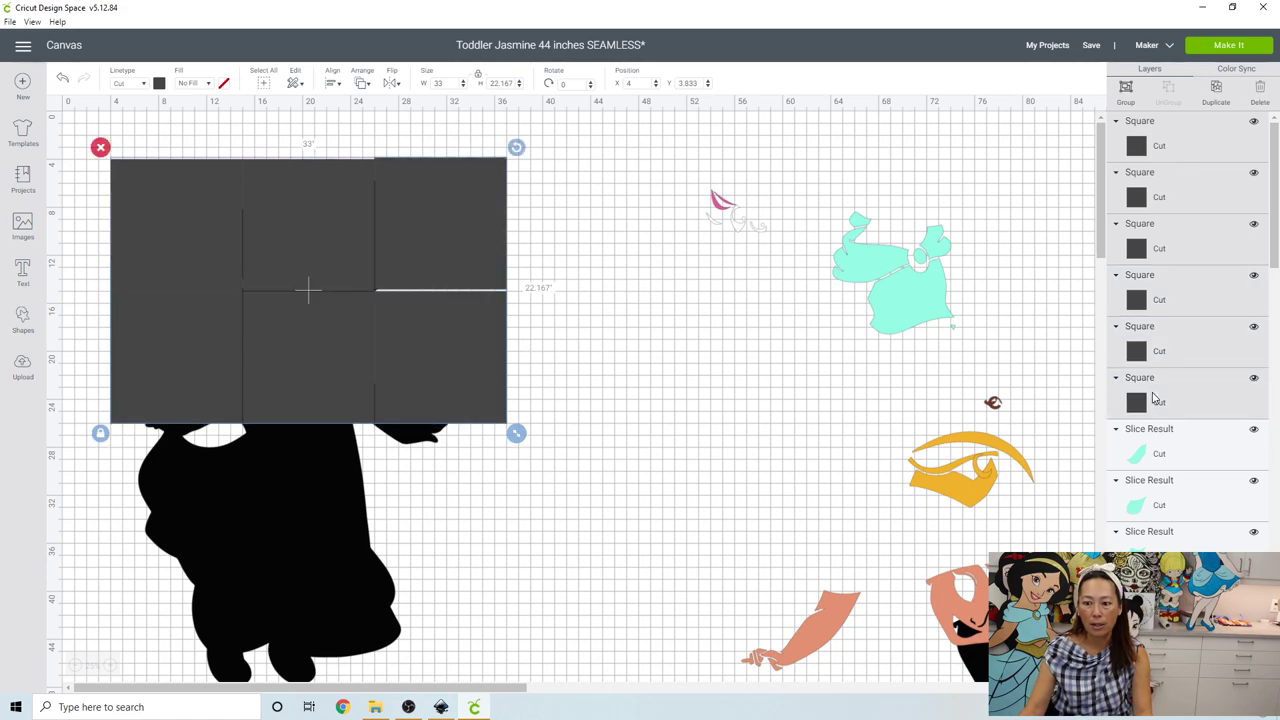
pyautogui.click(1216, 88)
pyautogui.scroll(-3, 663, 326)
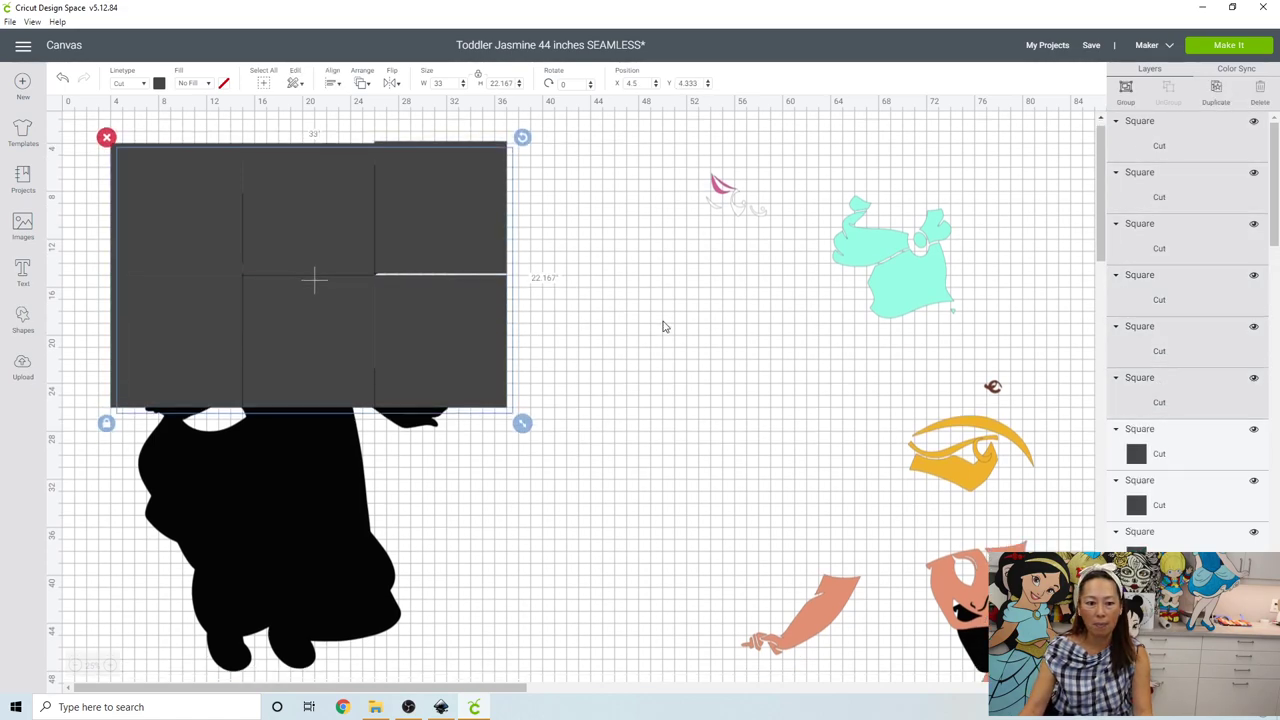
pyautogui.moveTo(477, 235); pyautogui.dragTo(450, 452)
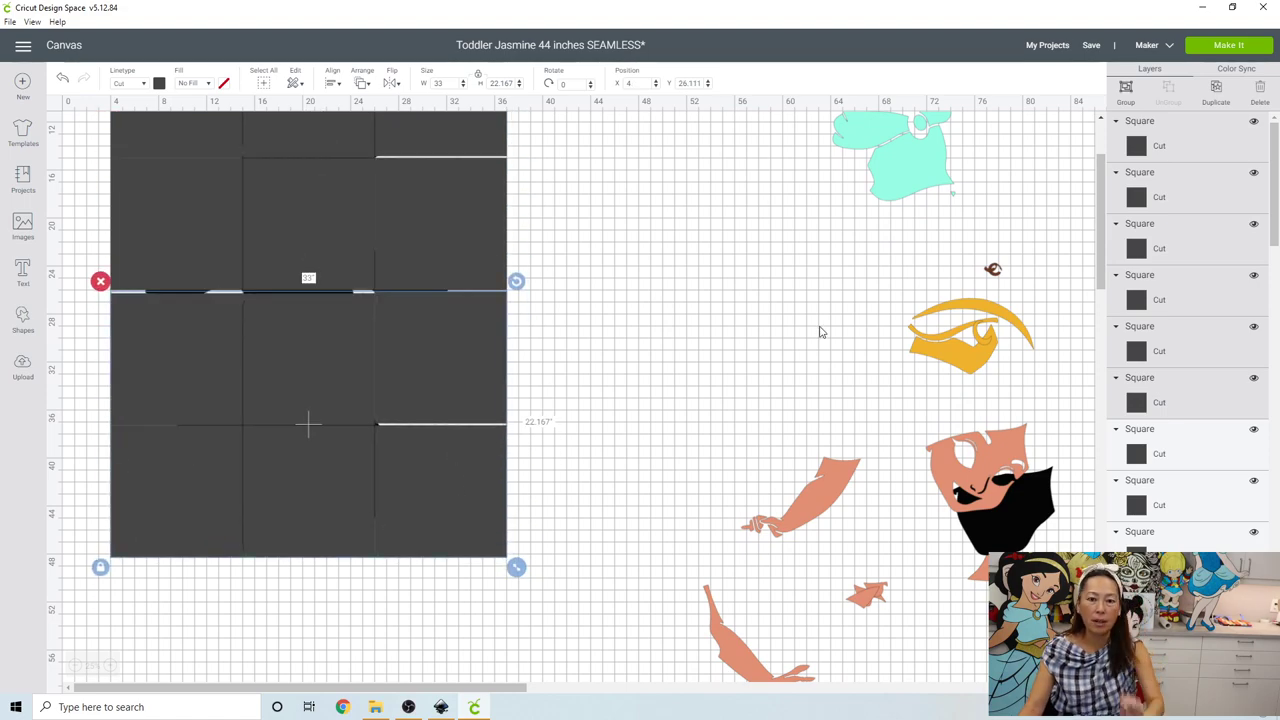
pyautogui.scroll(3, 719, 161)
pyautogui.click(688, 82)
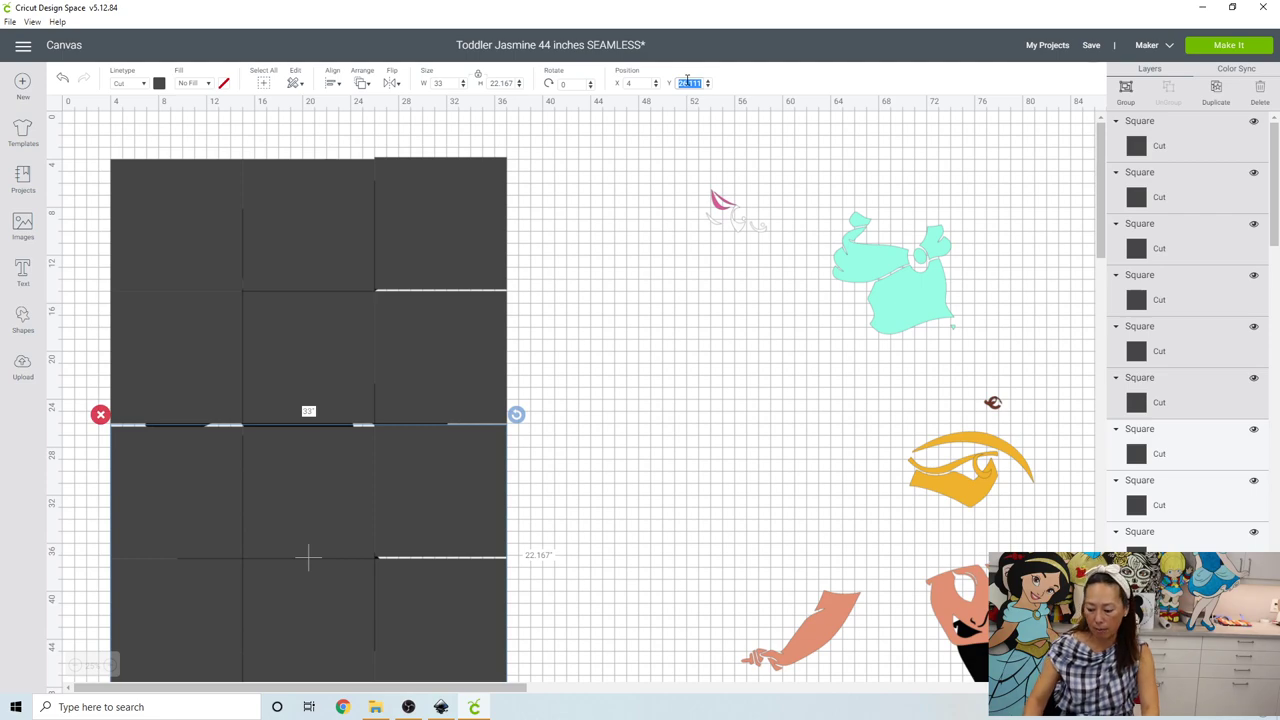
pyautogui.write('26')
pyautogui.press('Return')
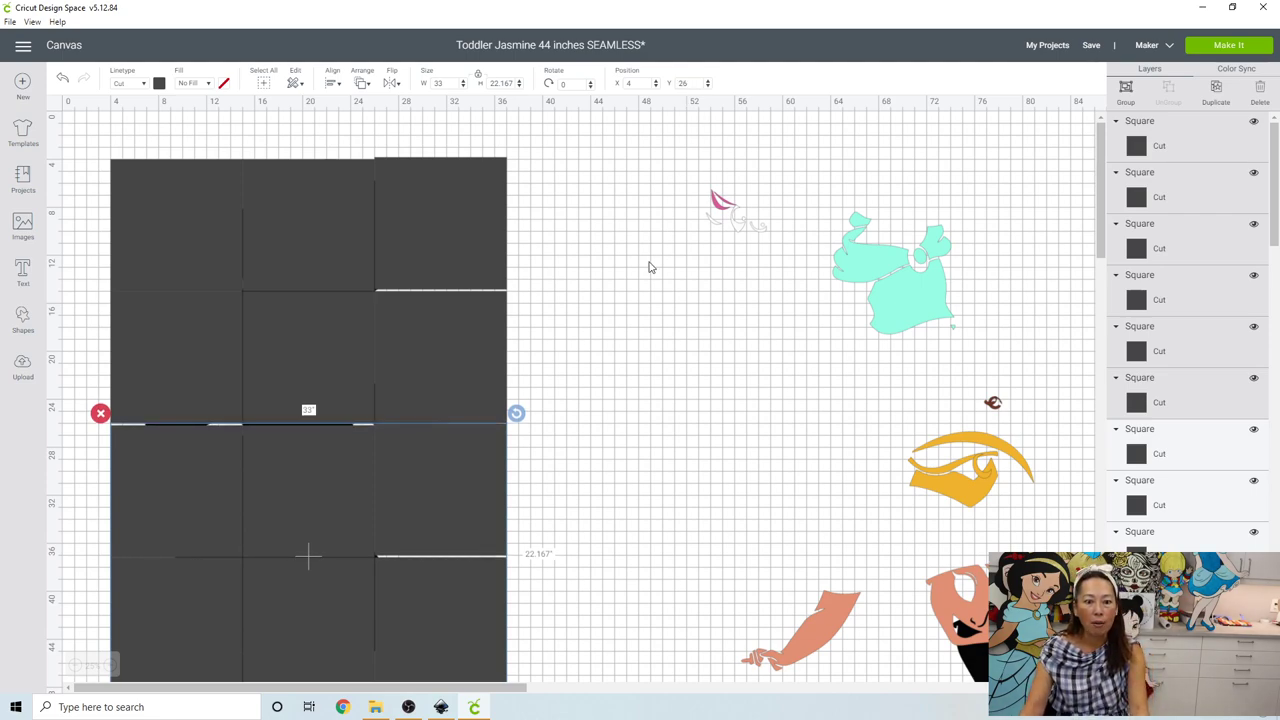
# - Set the Y position of the top row's rightmost square to 4 so it lines up with its row
pyautogui.click(472, 262)
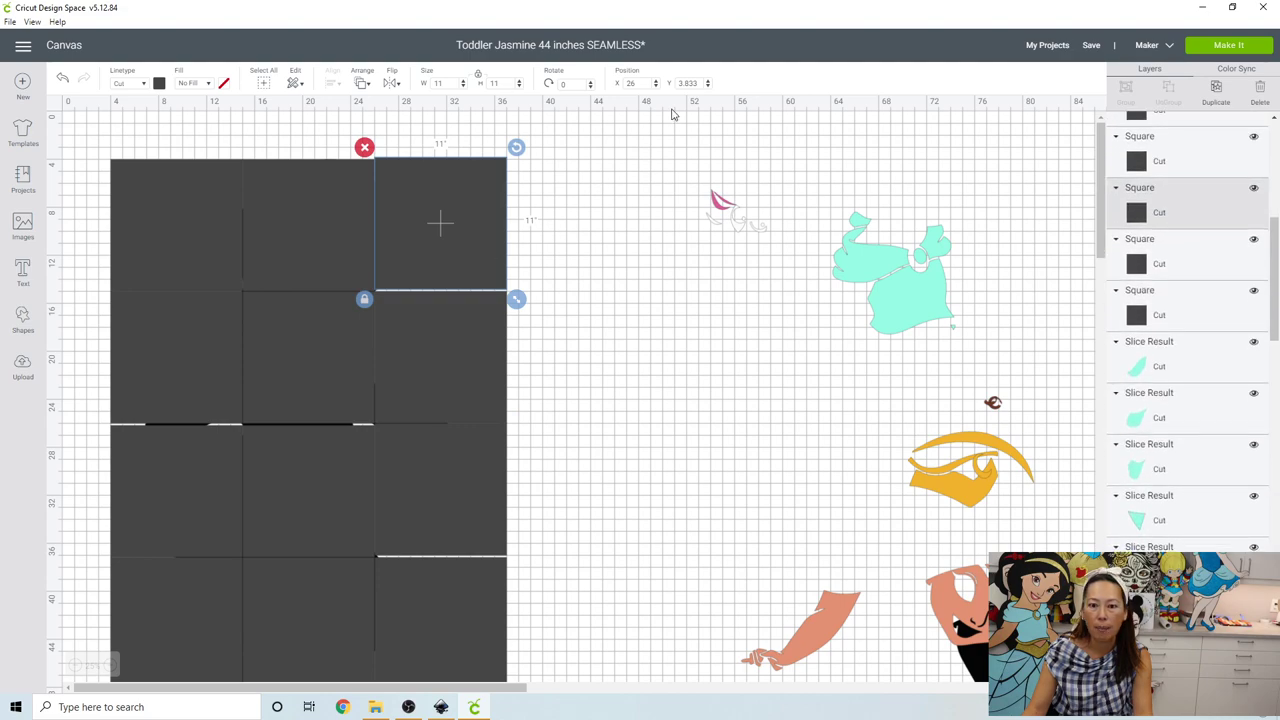
pyautogui.click(690, 83)
pyautogui.write('4')
pyautogui.press('Return')
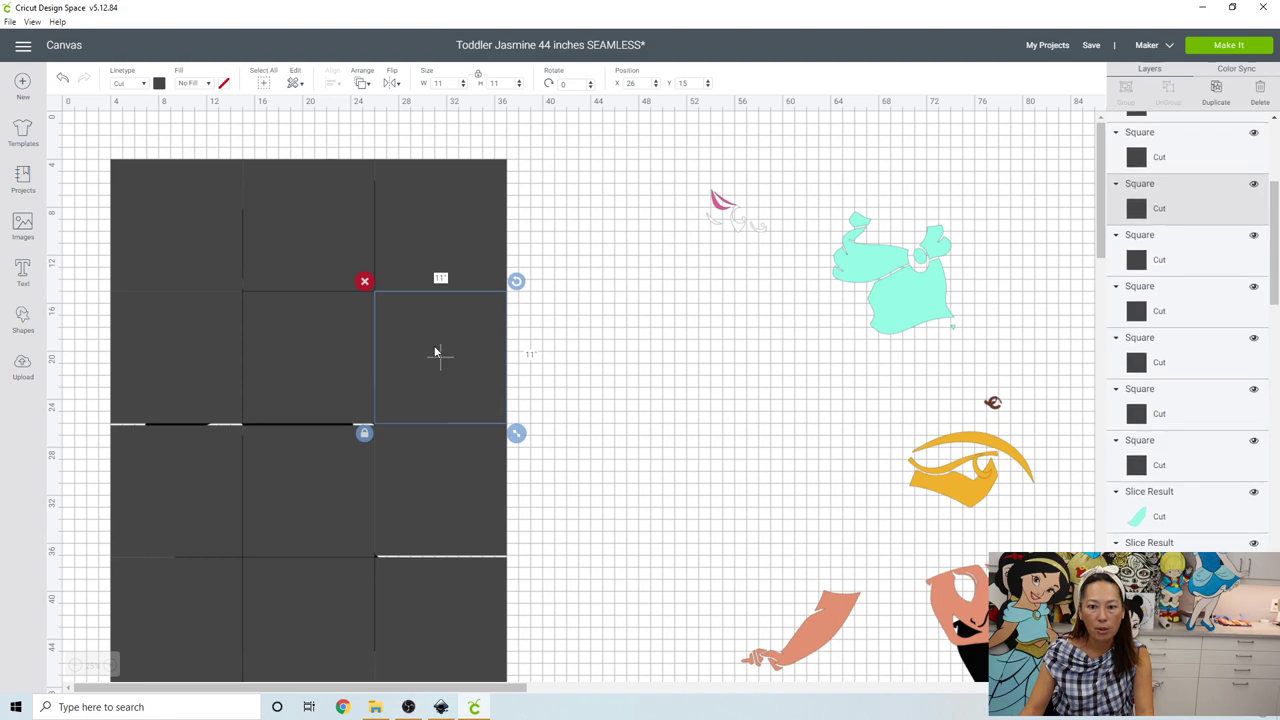
# - Check the X and Y positions of individual squares in the grid's right and middle columns for misalignment
pyautogui.click(415, 487)
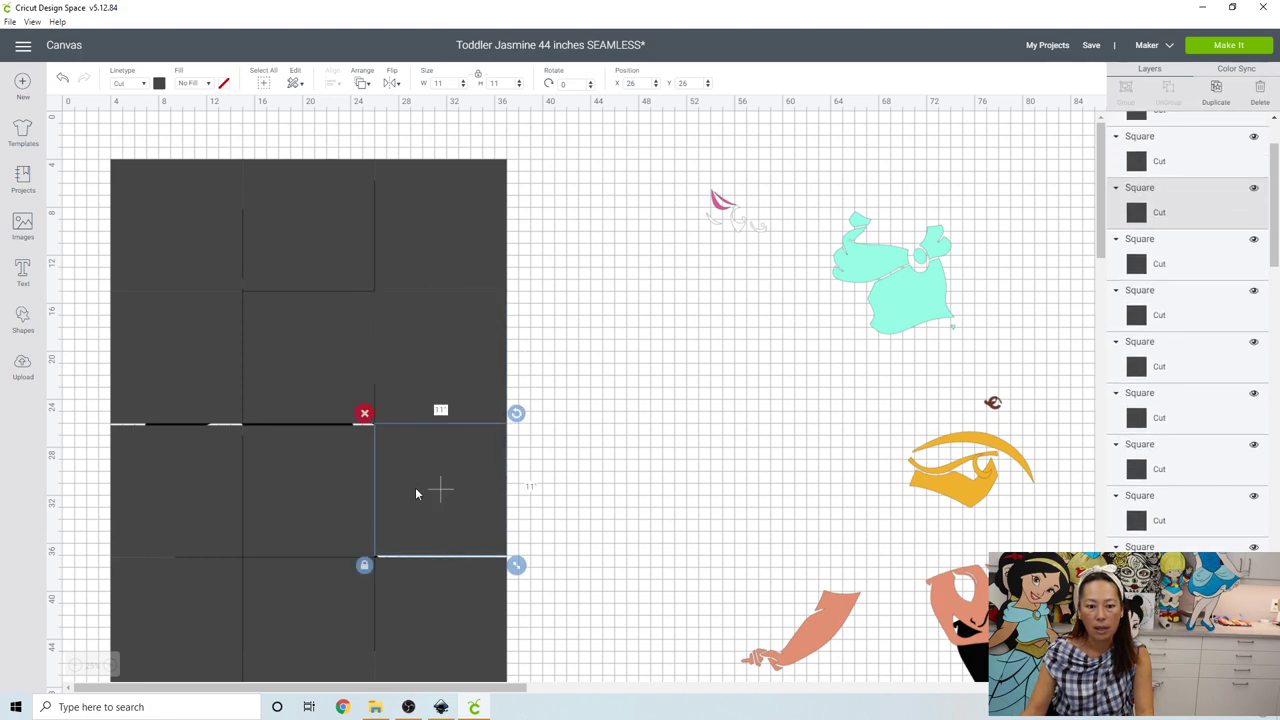
pyautogui.scroll(-2, 416, 487)
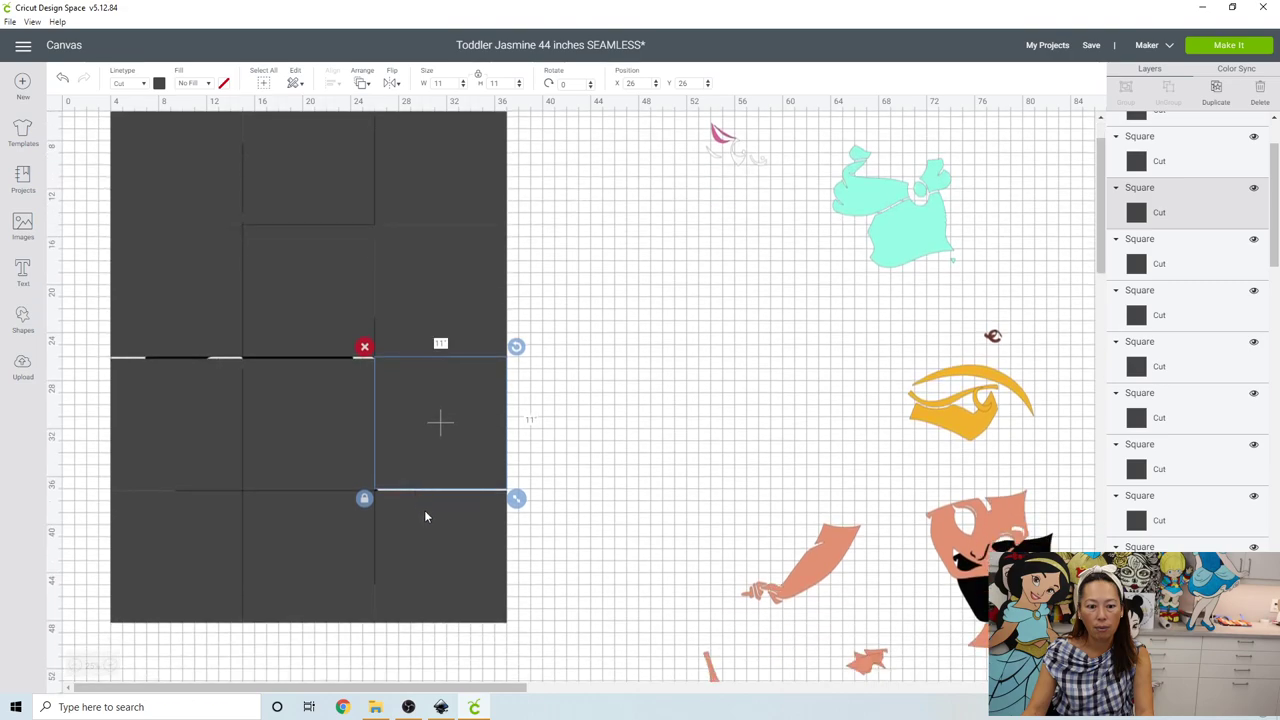
pyautogui.hotkey('ctrl', 'z')
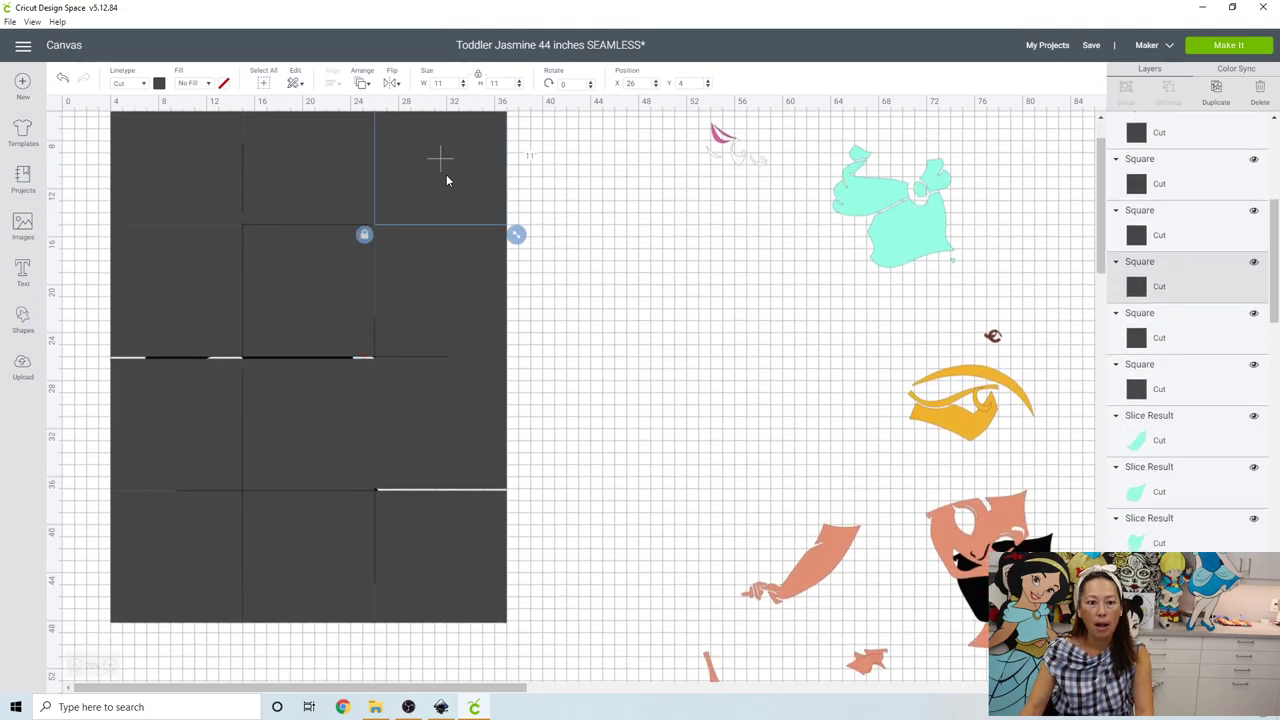
pyautogui.scroll(2, 446, 174)
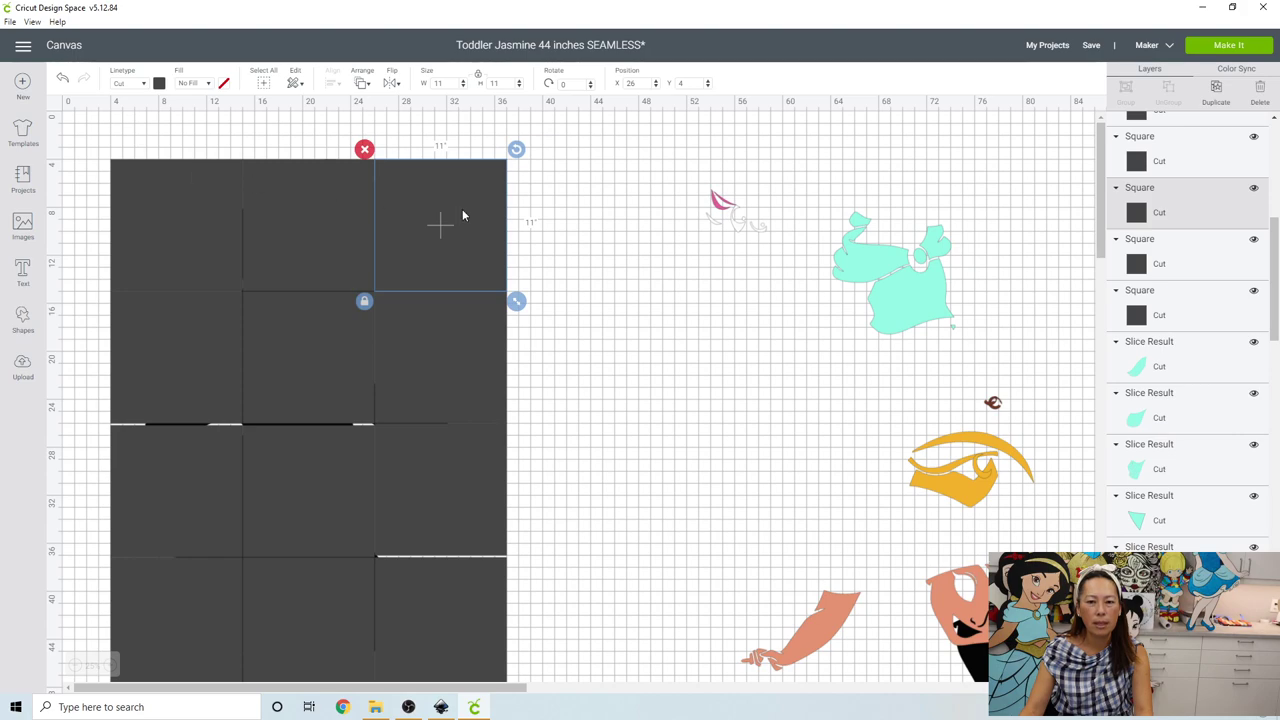
pyautogui.click(319, 325)
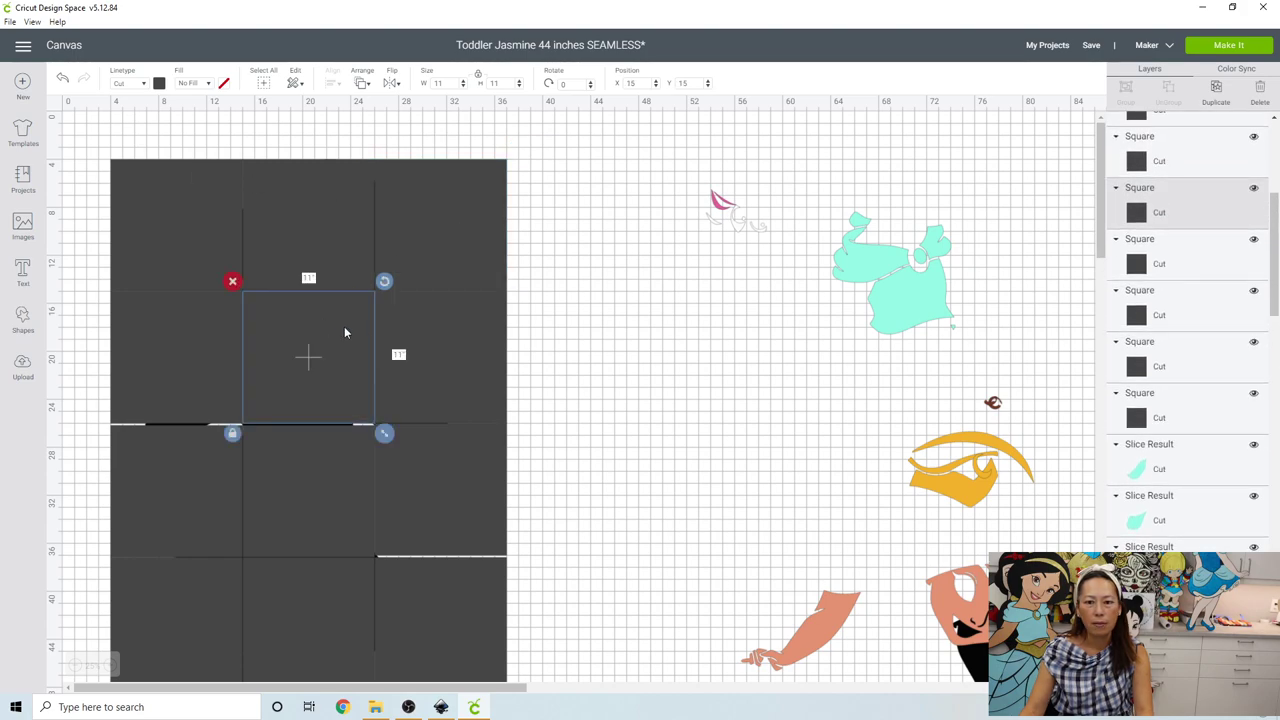
pyautogui.click(451, 353)
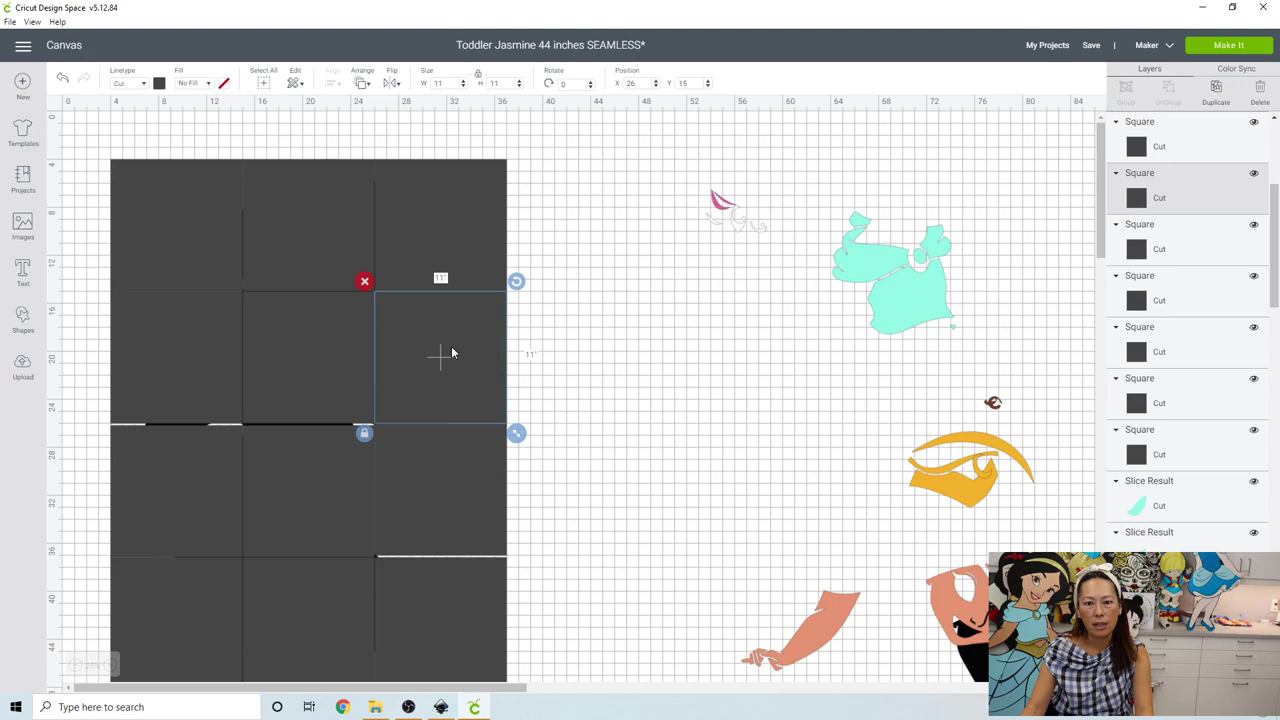
pyautogui.click(453, 444)
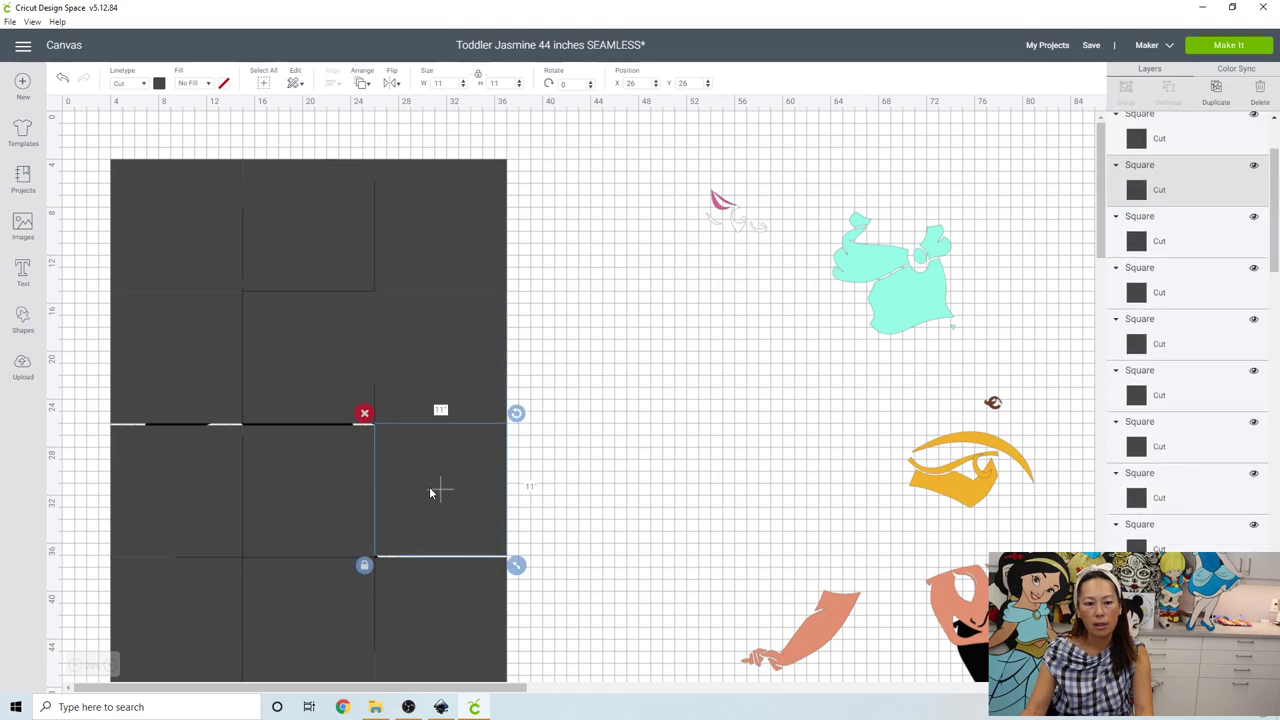
# - Set the Y position of the third row's middle and leftmost squares to 26 so they line up with the row
pyautogui.click(342, 448)
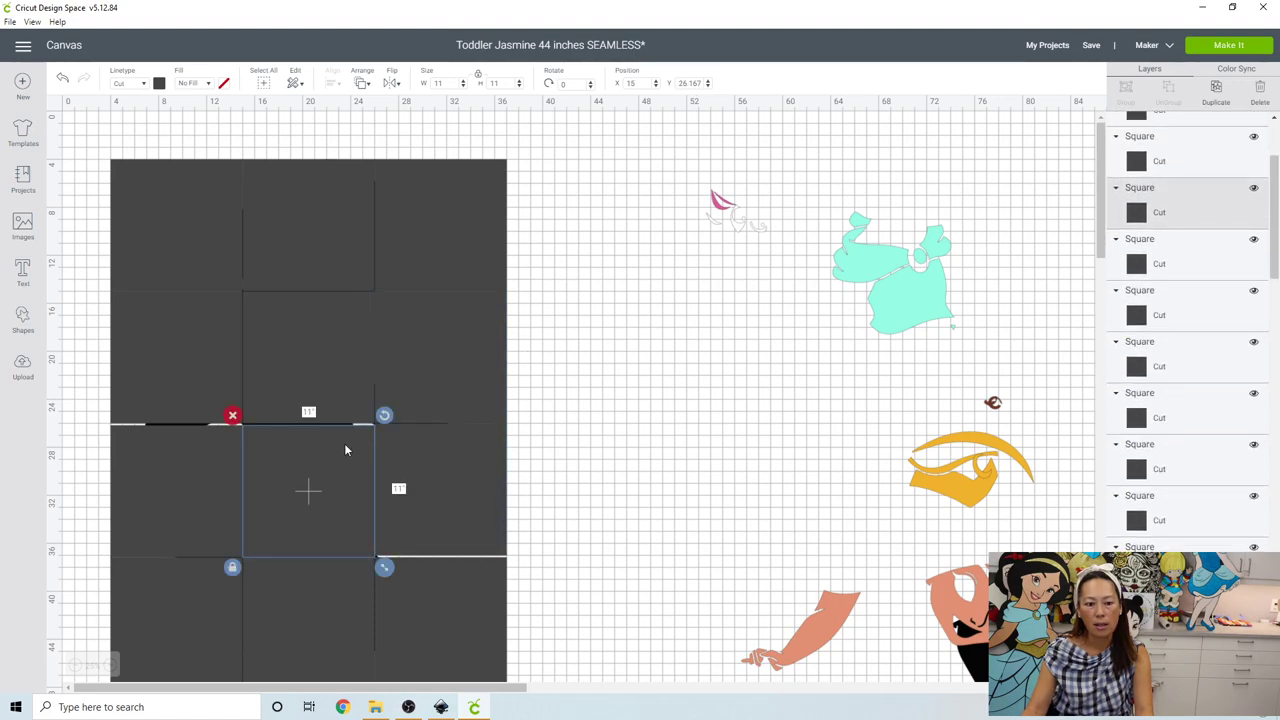
pyautogui.doubleClick(690, 83)
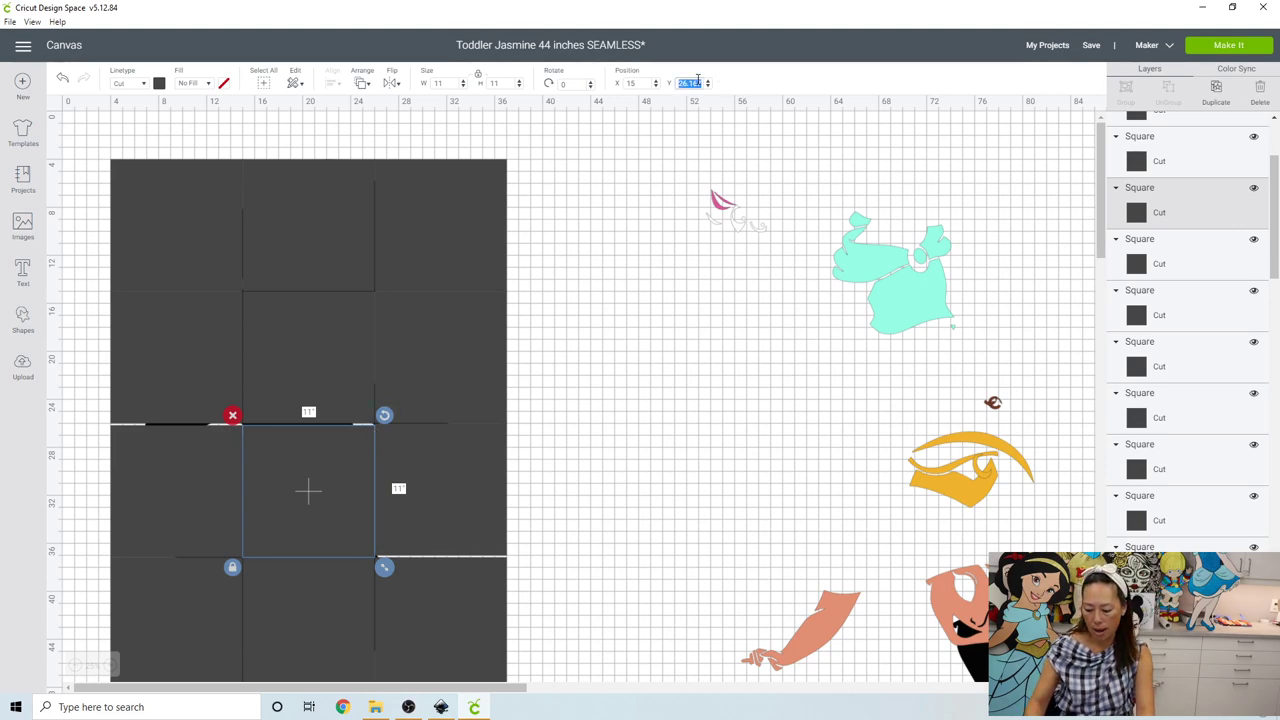
pyautogui.click(200, 458)
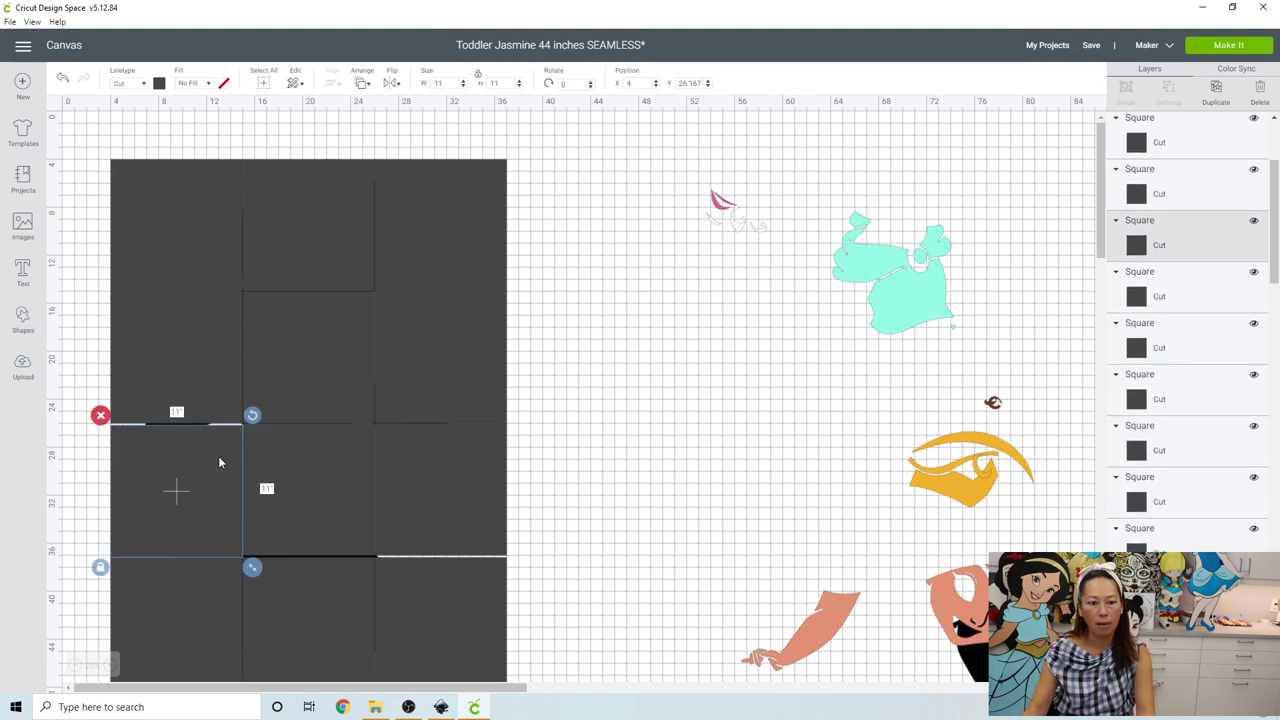
pyautogui.doubleClick(690, 83)
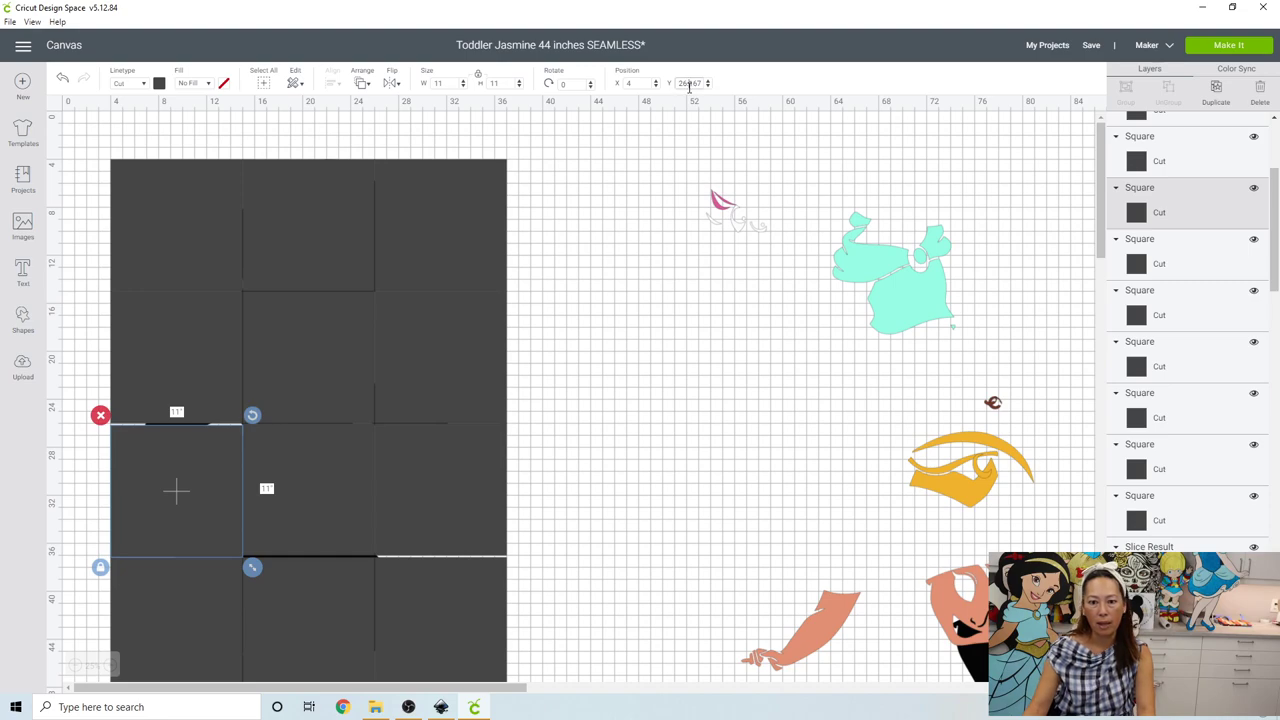
pyautogui.write('26')
pyautogui.press('Return')
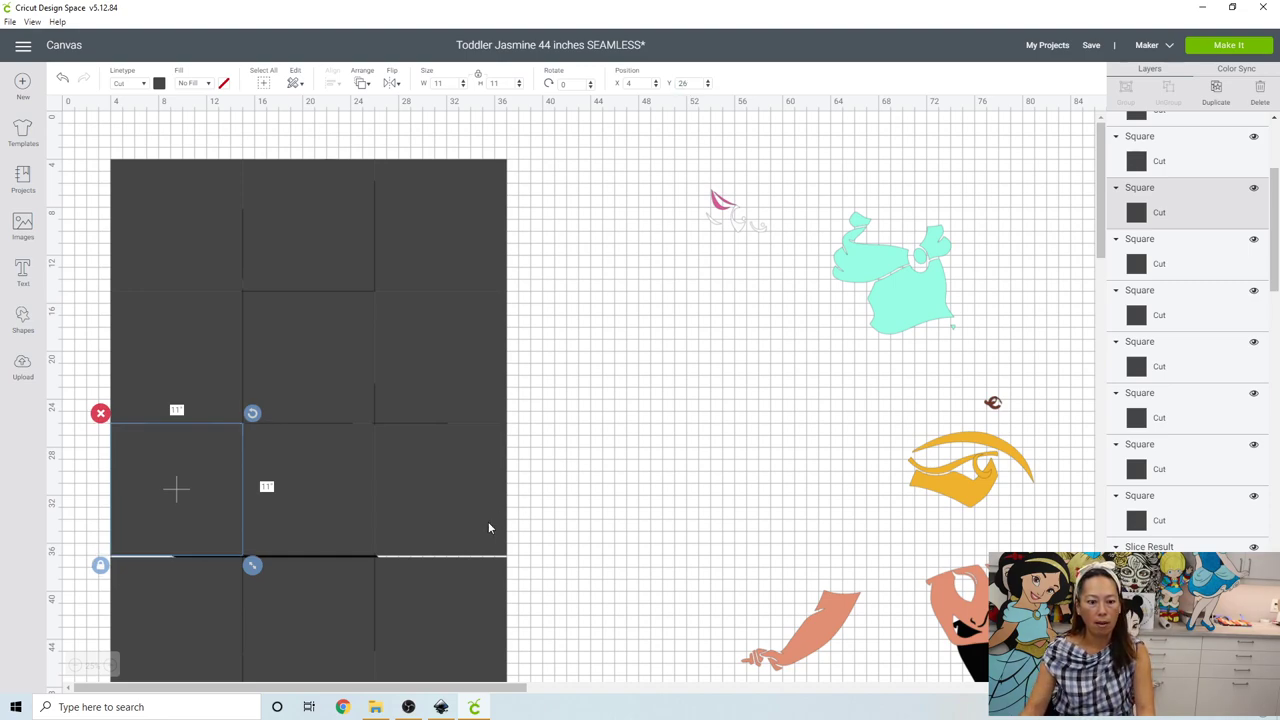
# - Select all three squares of the bottom row together and set their Y position to 37
pyautogui.scroll(-3, 297, 535)
pyautogui.click(457, 563)
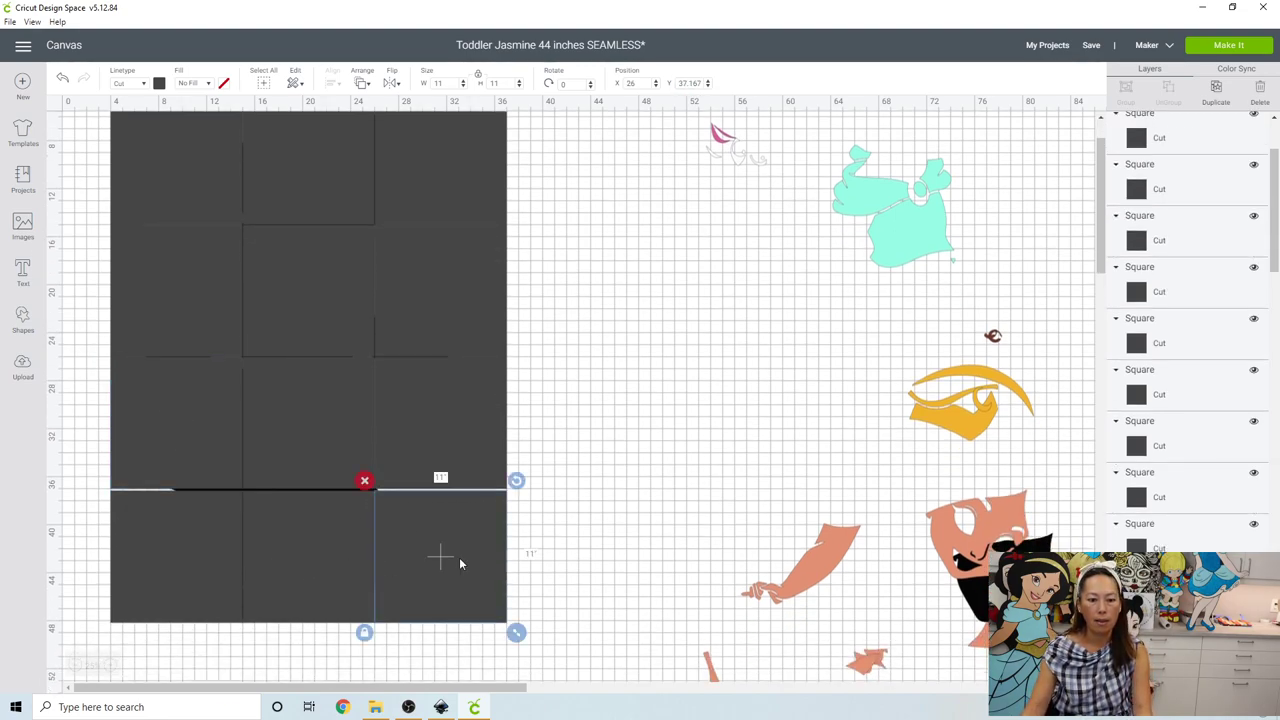
pyautogui.keyDown('shift'); pyautogui.click(352, 557); pyautogui.keyUp('shift')
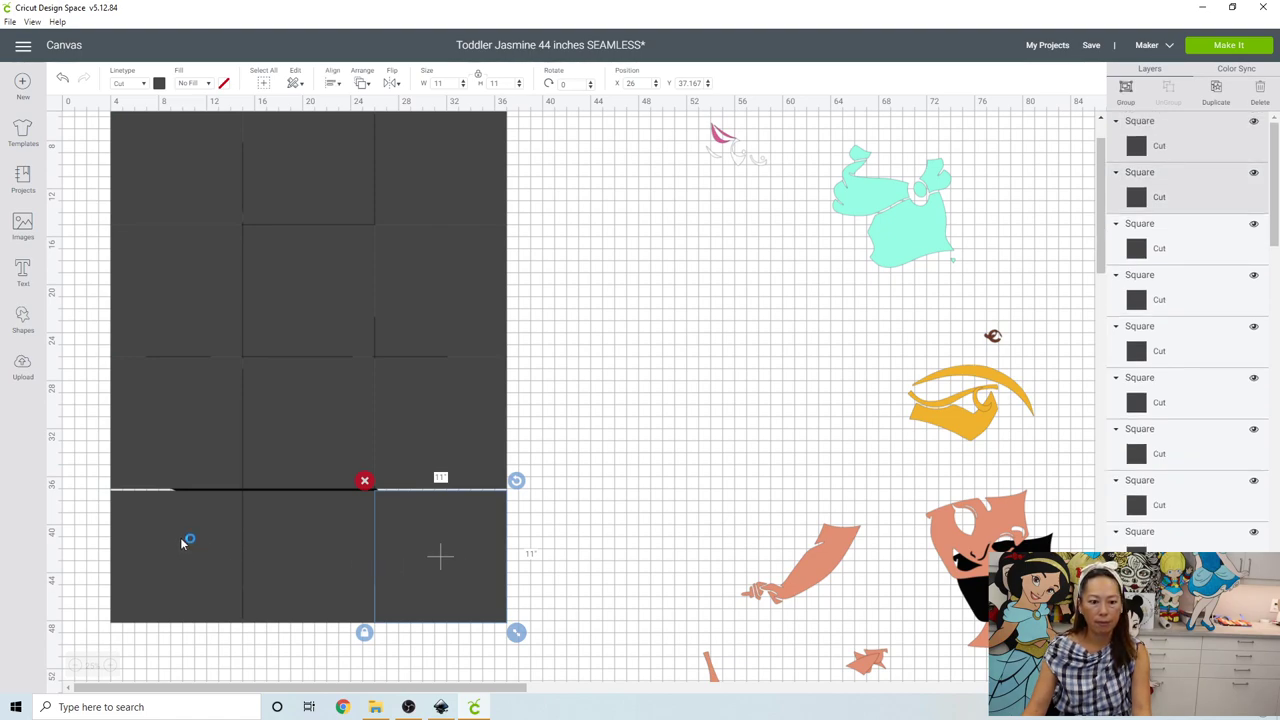
pyautogui.keyDown('shift'); pyautogui.click(177, 541); pyautogui.keyUp('shift')
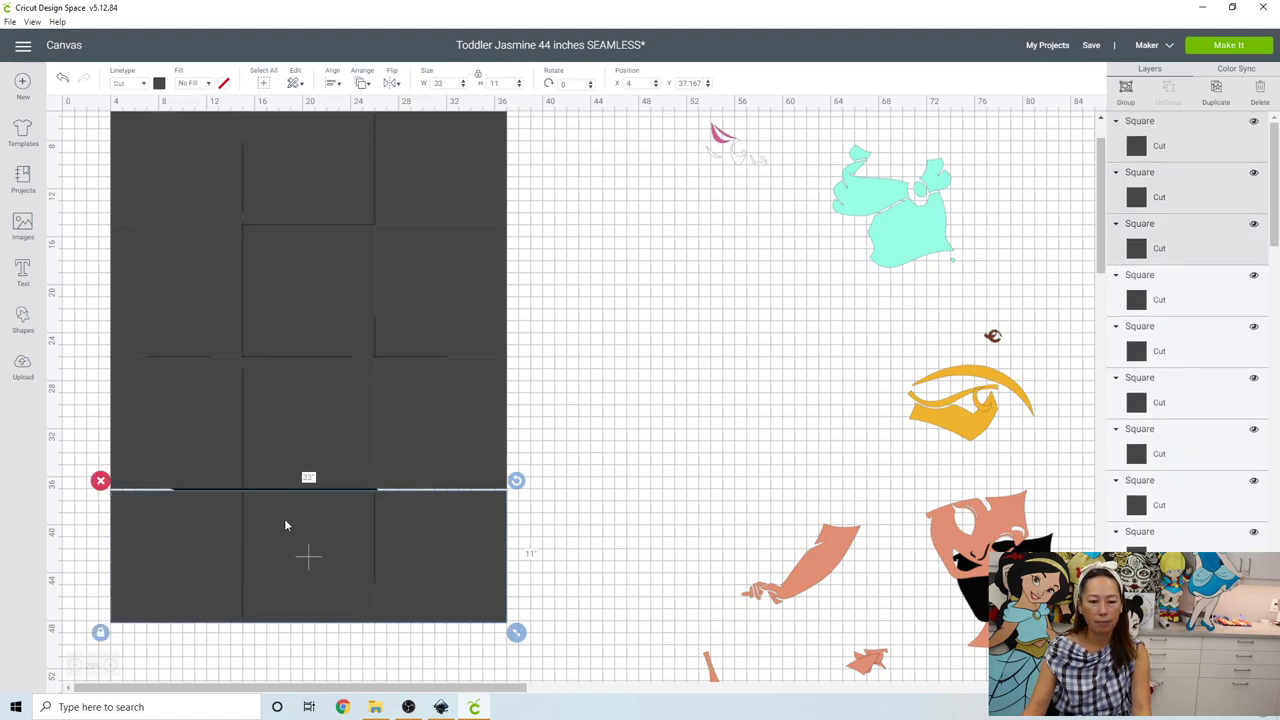
pyautogui.click(690, 83)
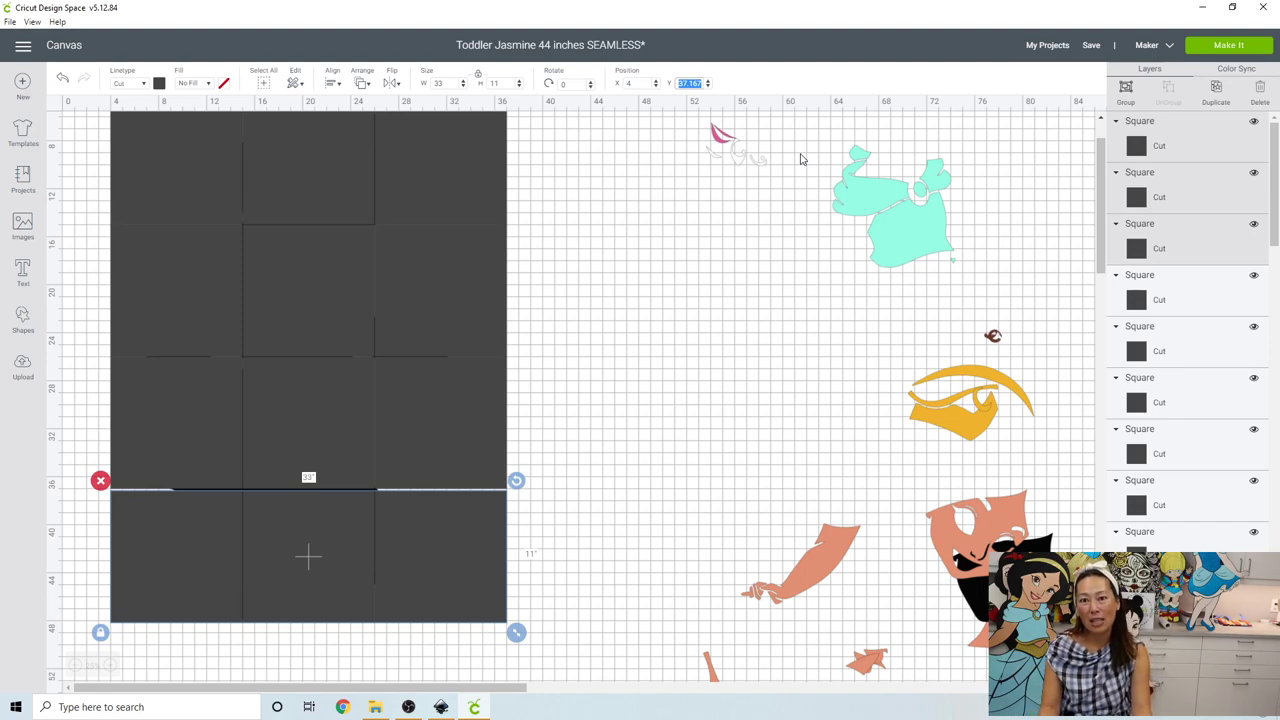
pyautogui.write('37')
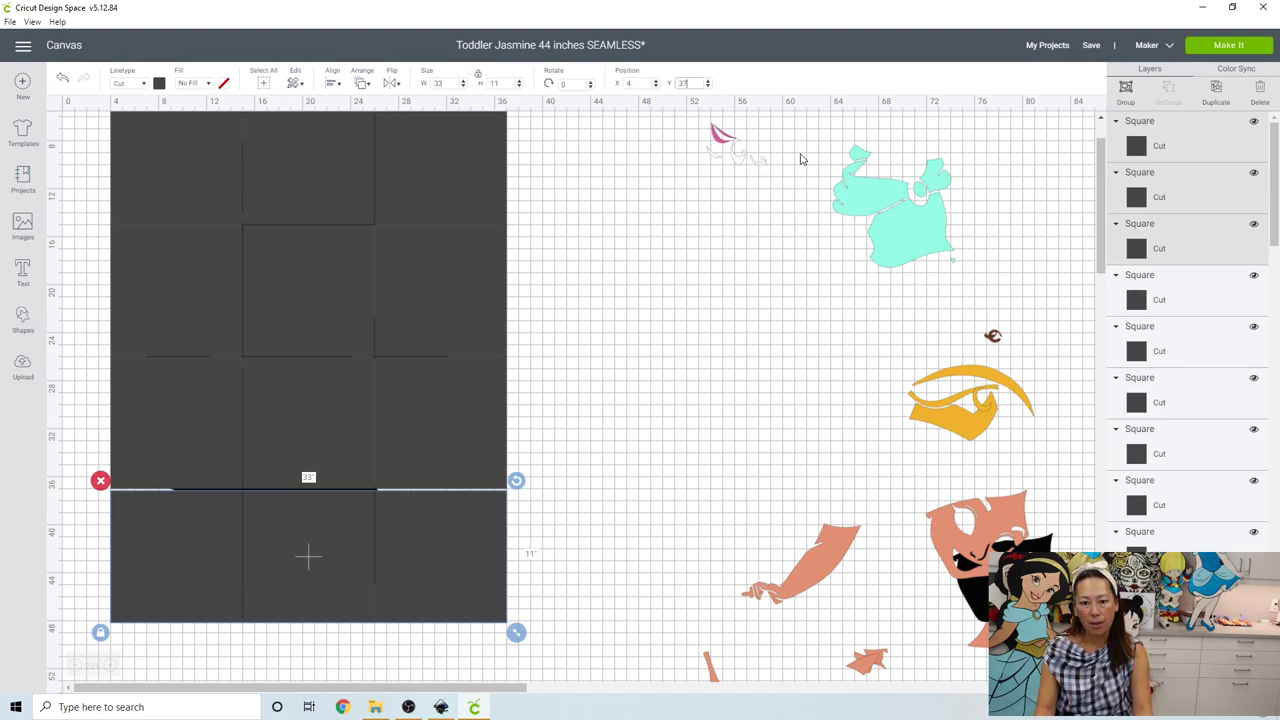
pyautogui.press('Return')
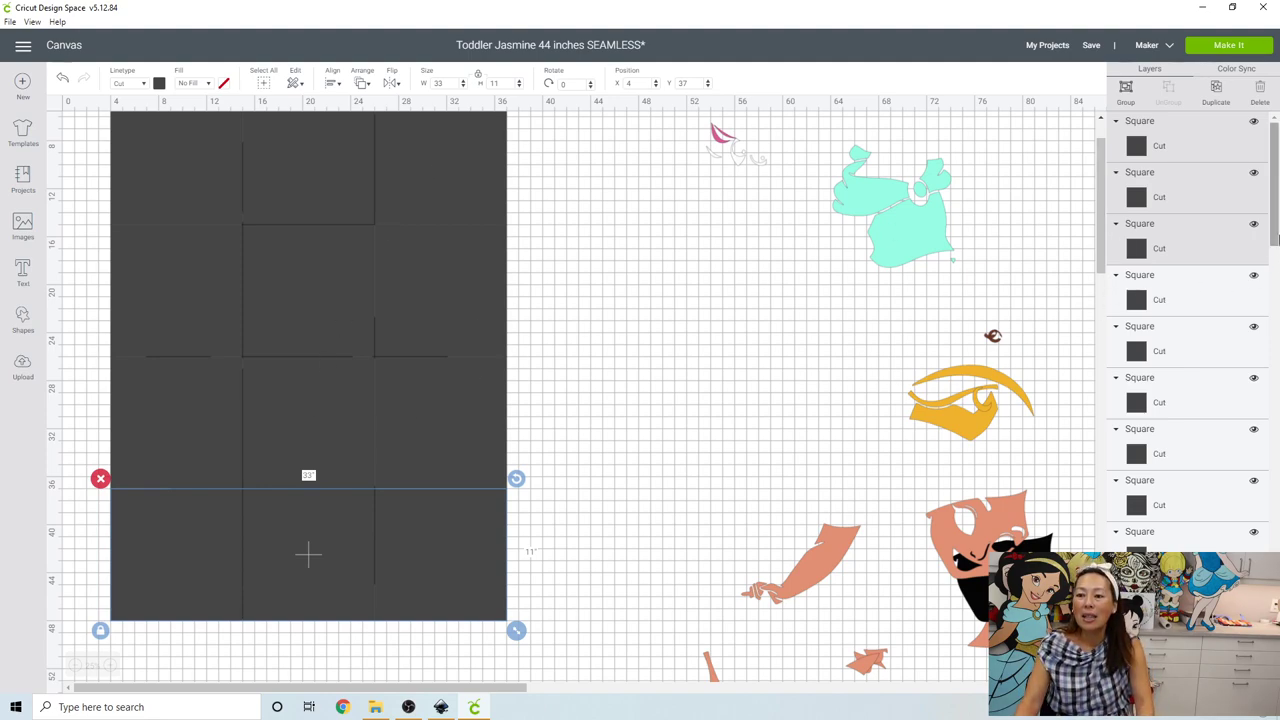
# - Bring the black jasmine silhouette layer in front of all the grid squares and deselect it
pyautogui.moveTo(1275, 262); pyautogui.dragTo(1278, 550)
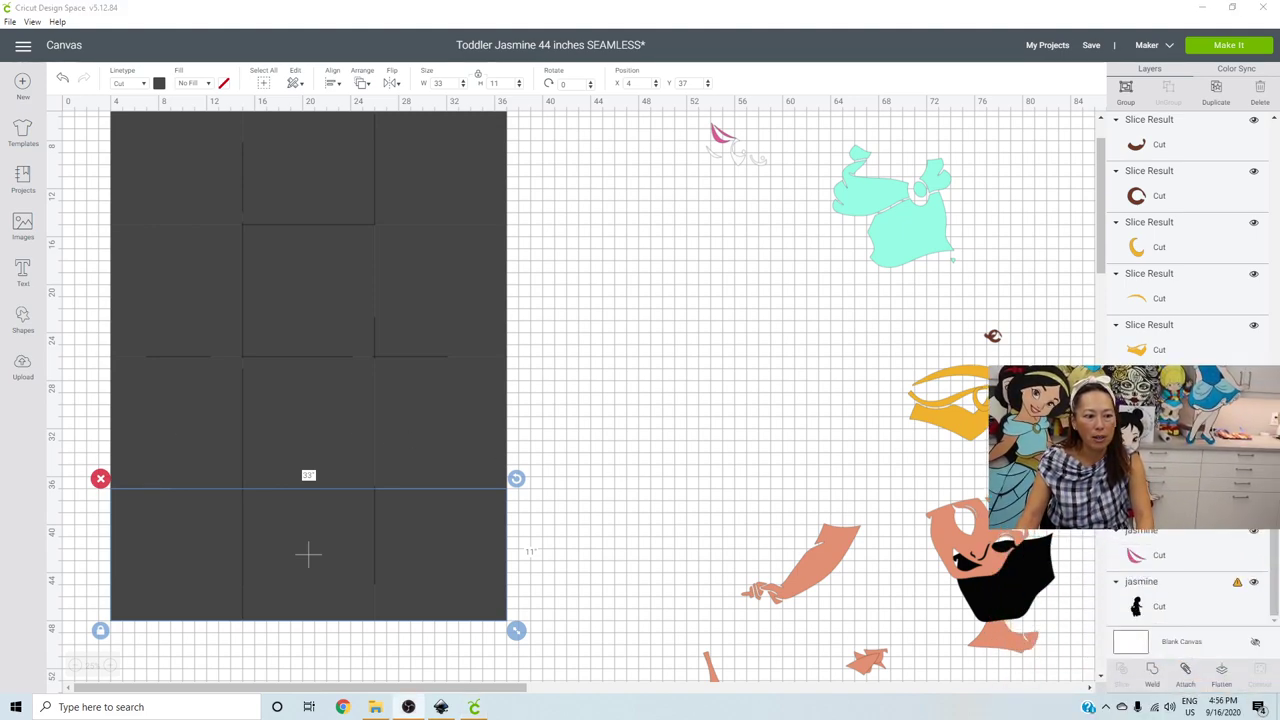
pyautogui.click(1170, 600)
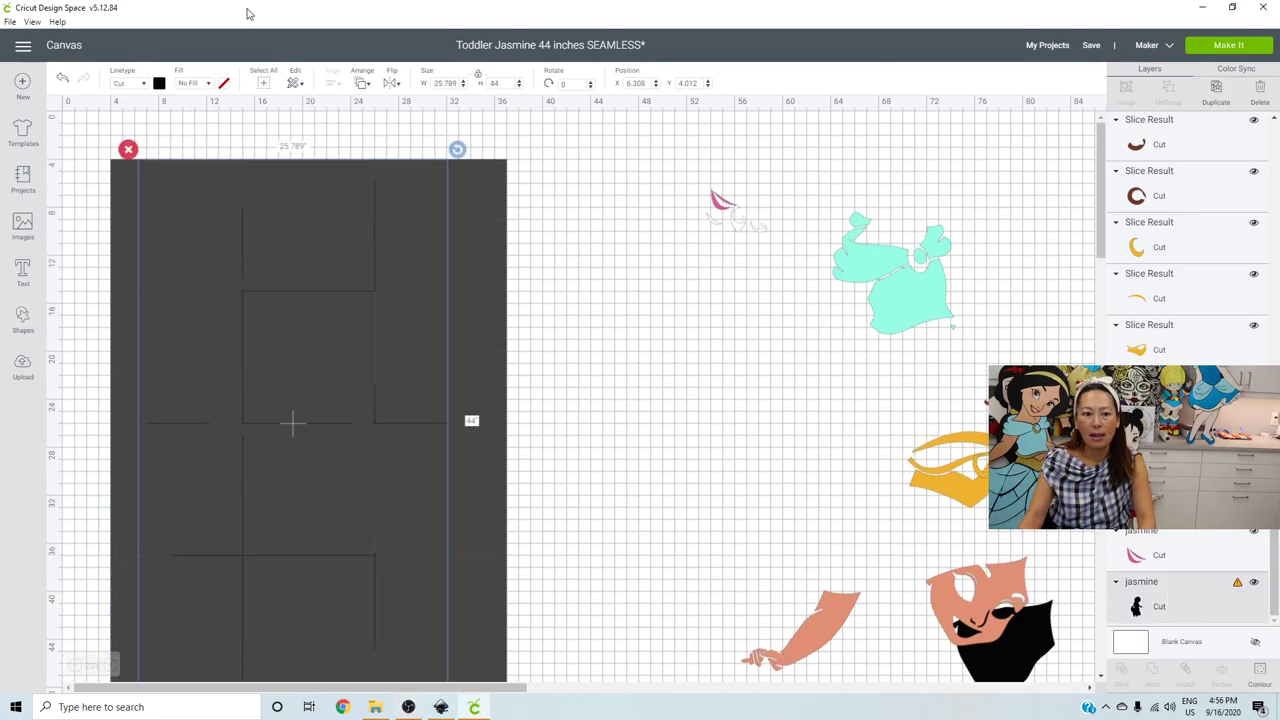
pyautogui.click(362, 84)
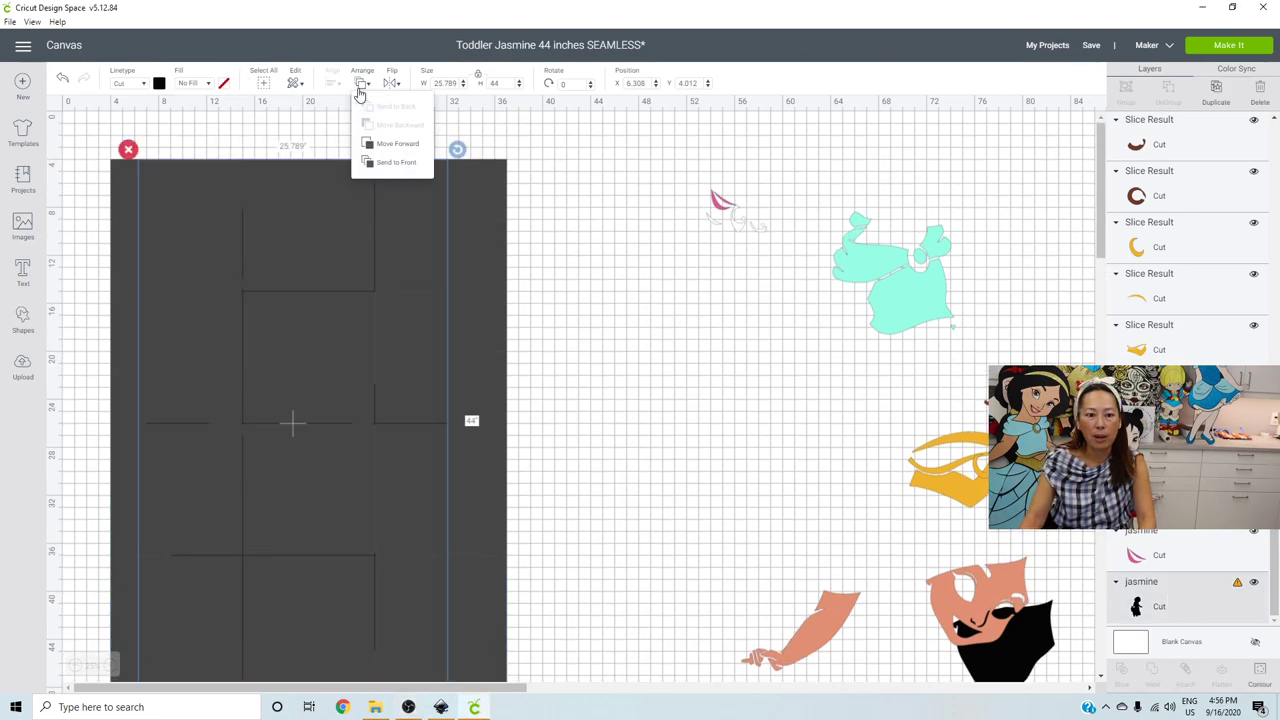
pyautogui.click(385, 164)
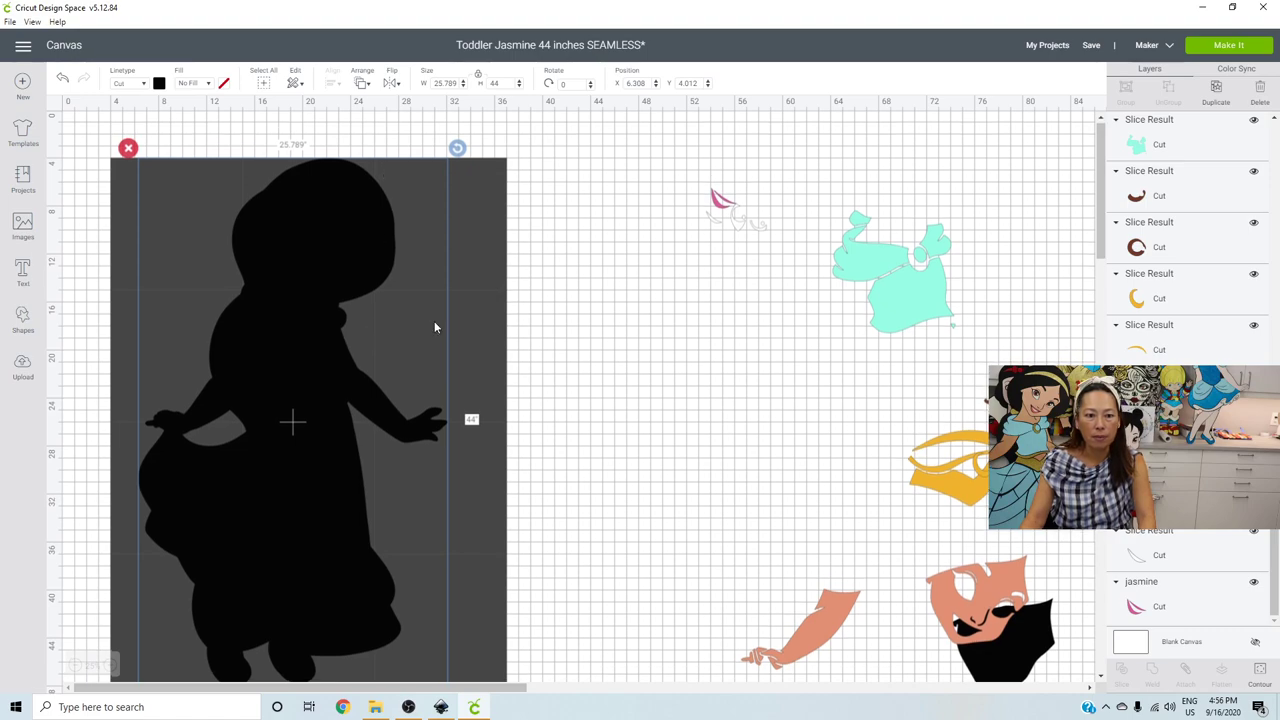
pyautogui.scroll(-2, 434, 321)
pyautogui.click(573, 354)
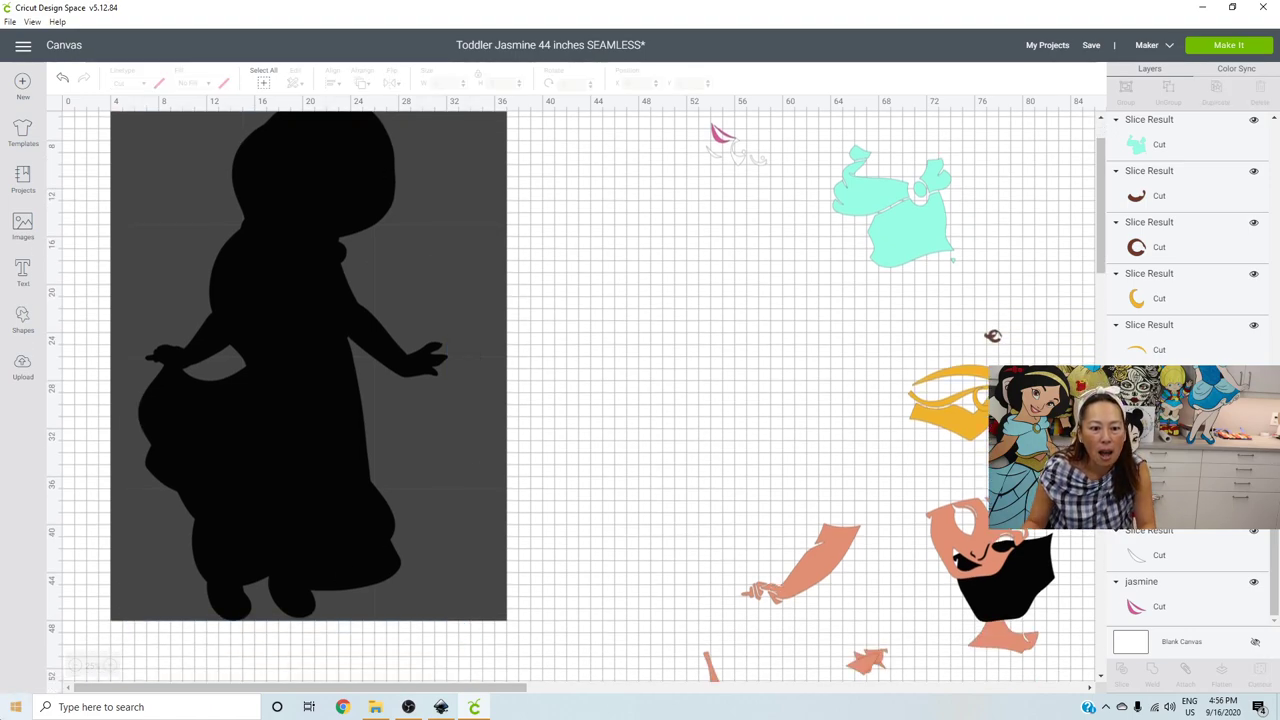
# - Try shifting the silhouette over the grid to about X 7.7, Y 5.8, checking where the seams cross the neck and hands
pyautogui.click(110, 665)
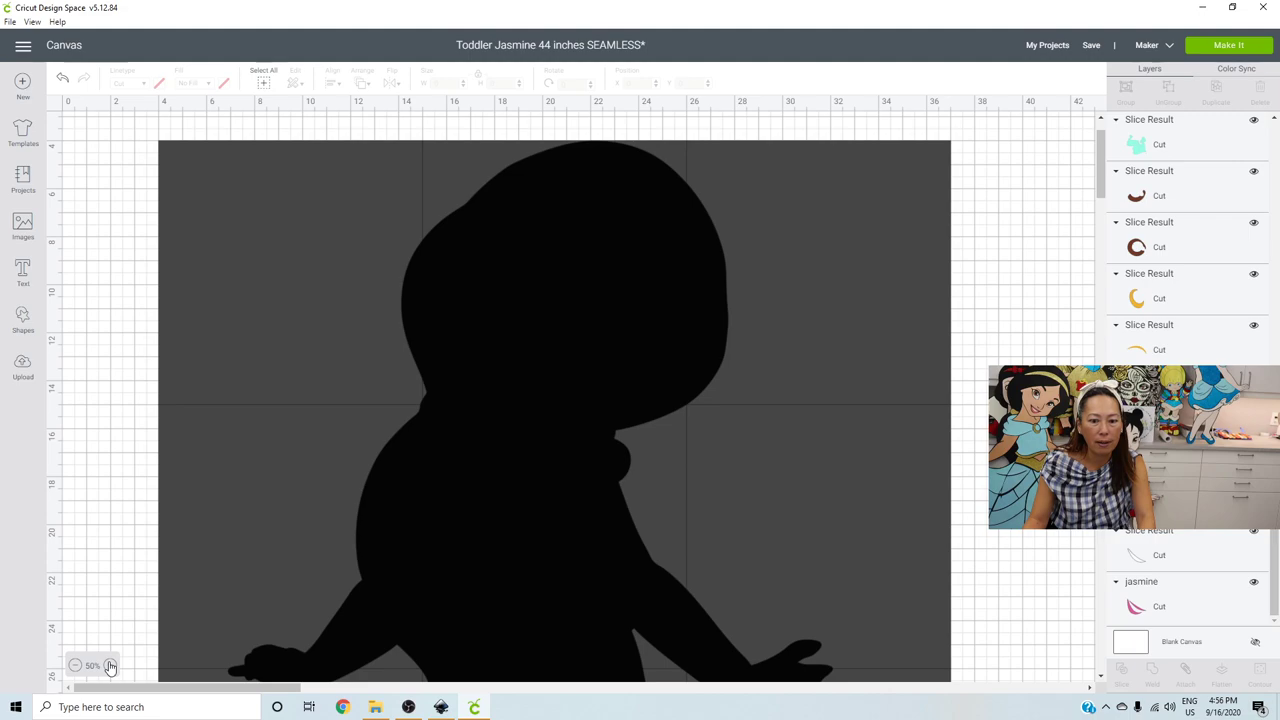
pyautogui.scroll(-2, 411, 474)
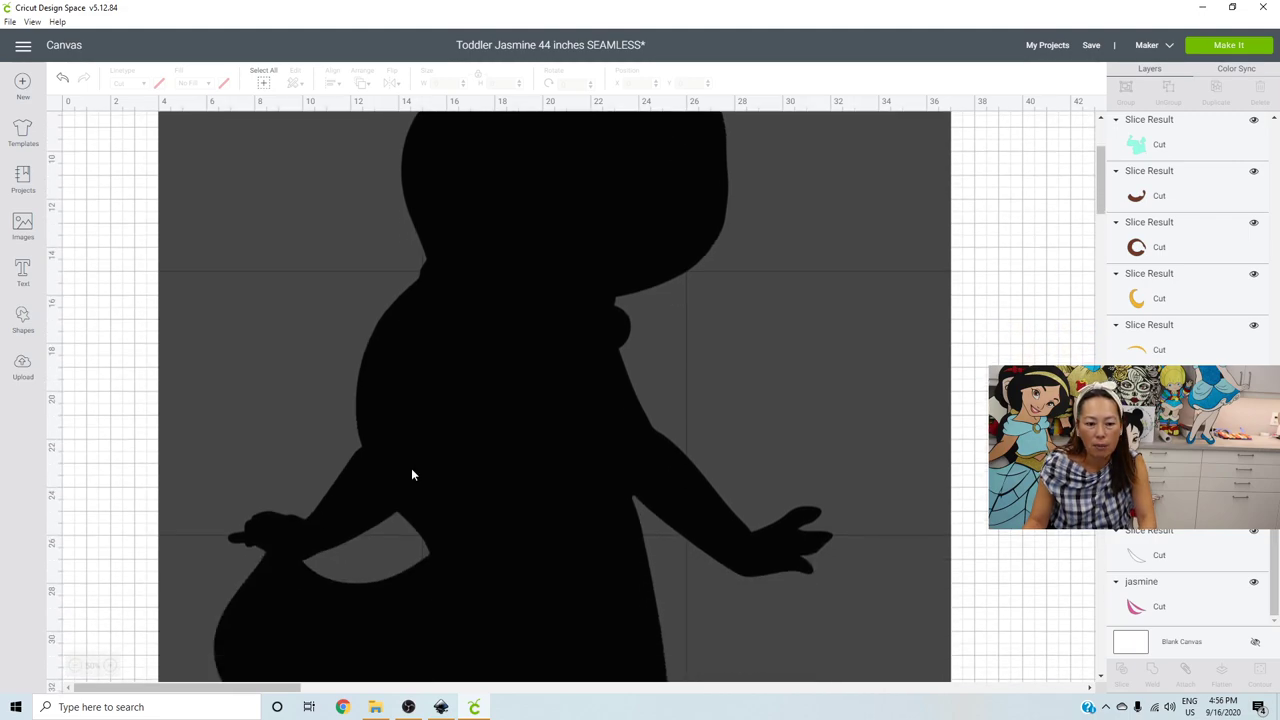
pyautogui.scroll(2, 411, 474)
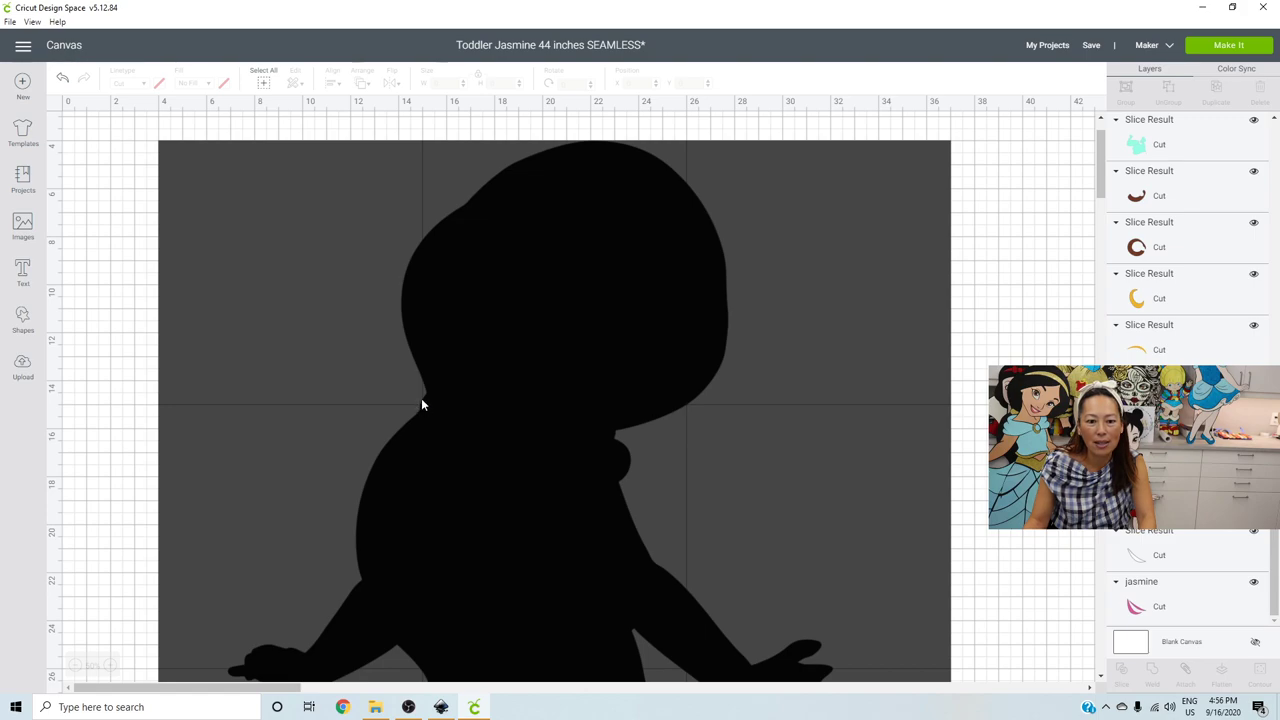
pyautogui.hotkey('ctrl', 'z')
pyautogui.hotkey('ctrl', 'z')
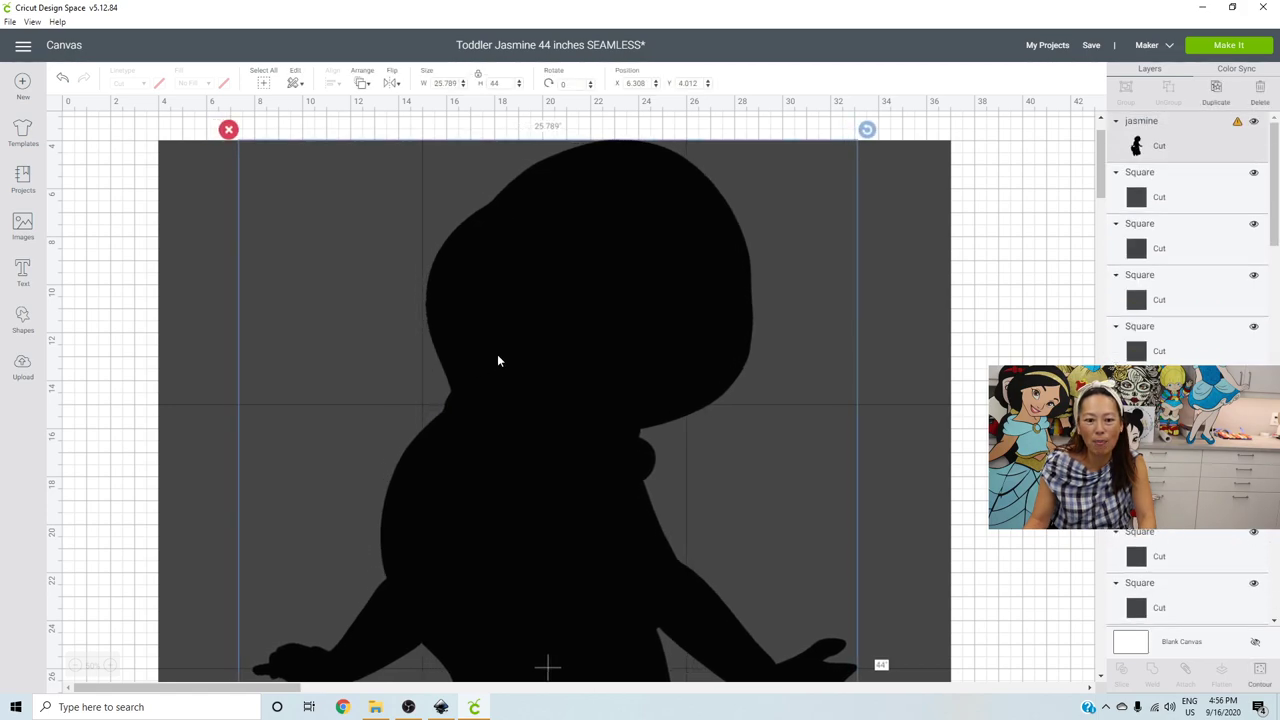
pyautogui.moveTo(498, 360); pyautogui.dragTo(502, 394)
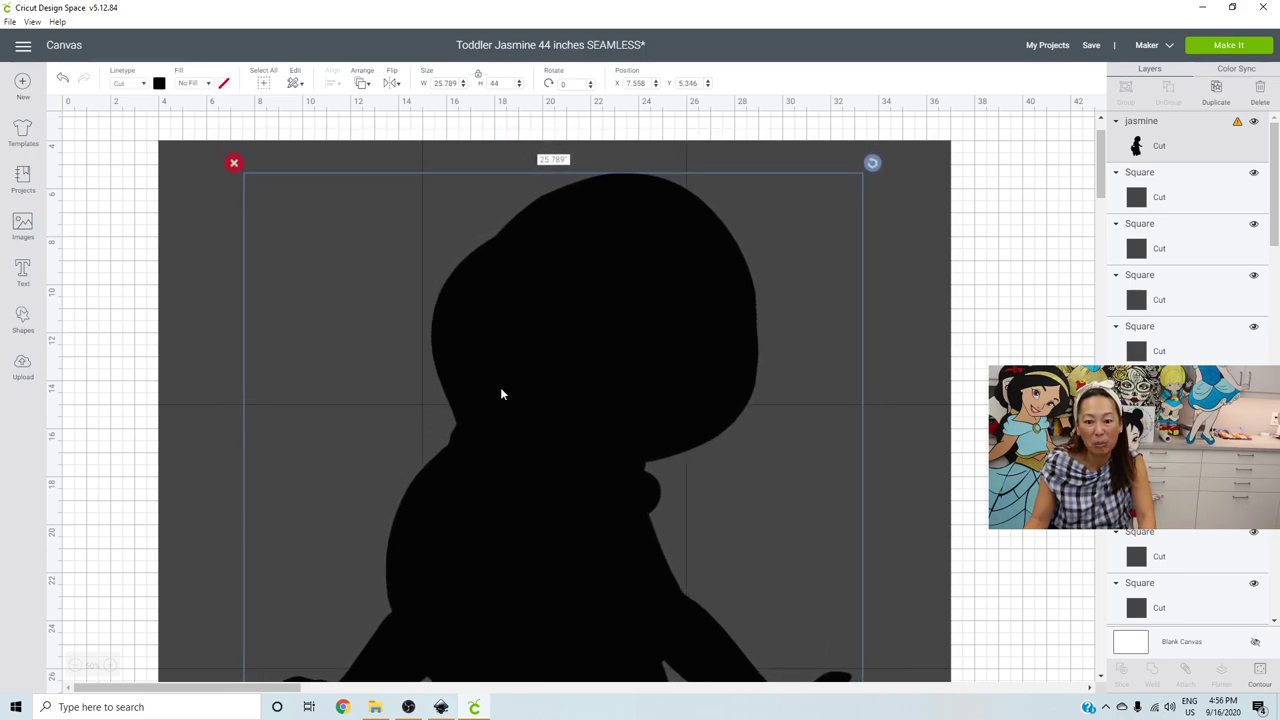
pyautogui.scroll(-3, 500, 390)
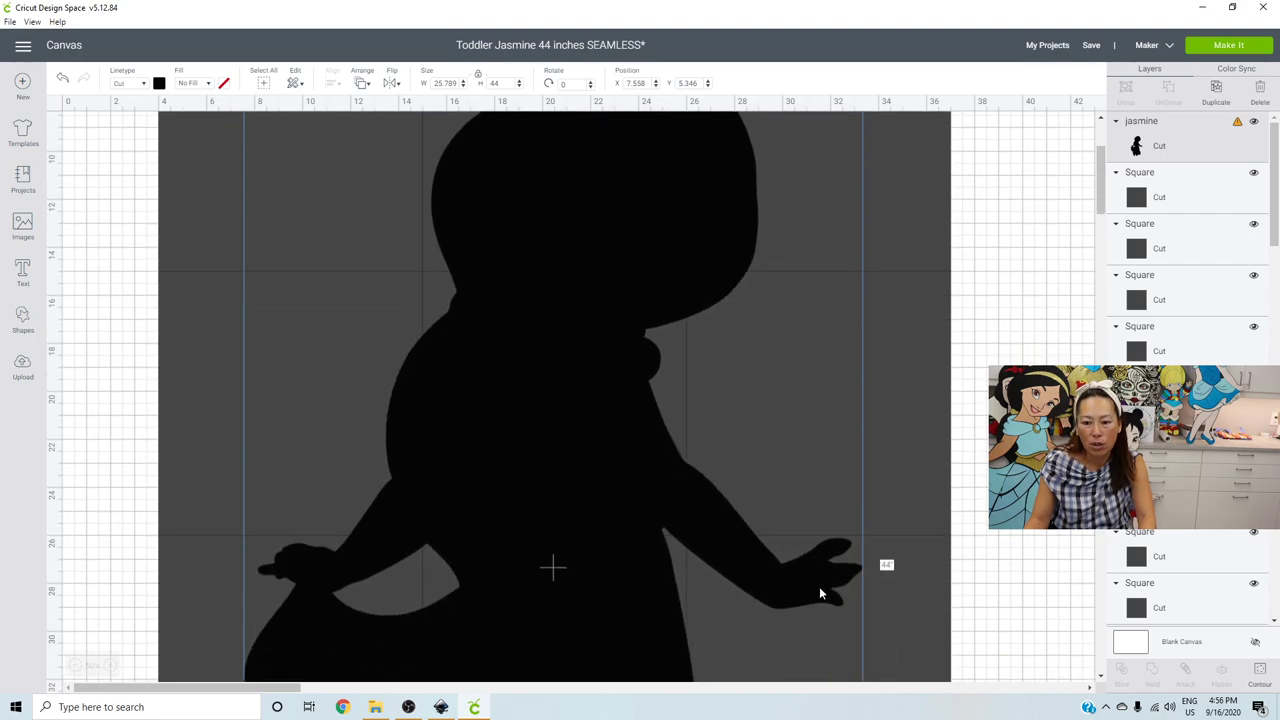
pyautogui.moveTo(814, 589); pyautogui.dragTo(814, 577)
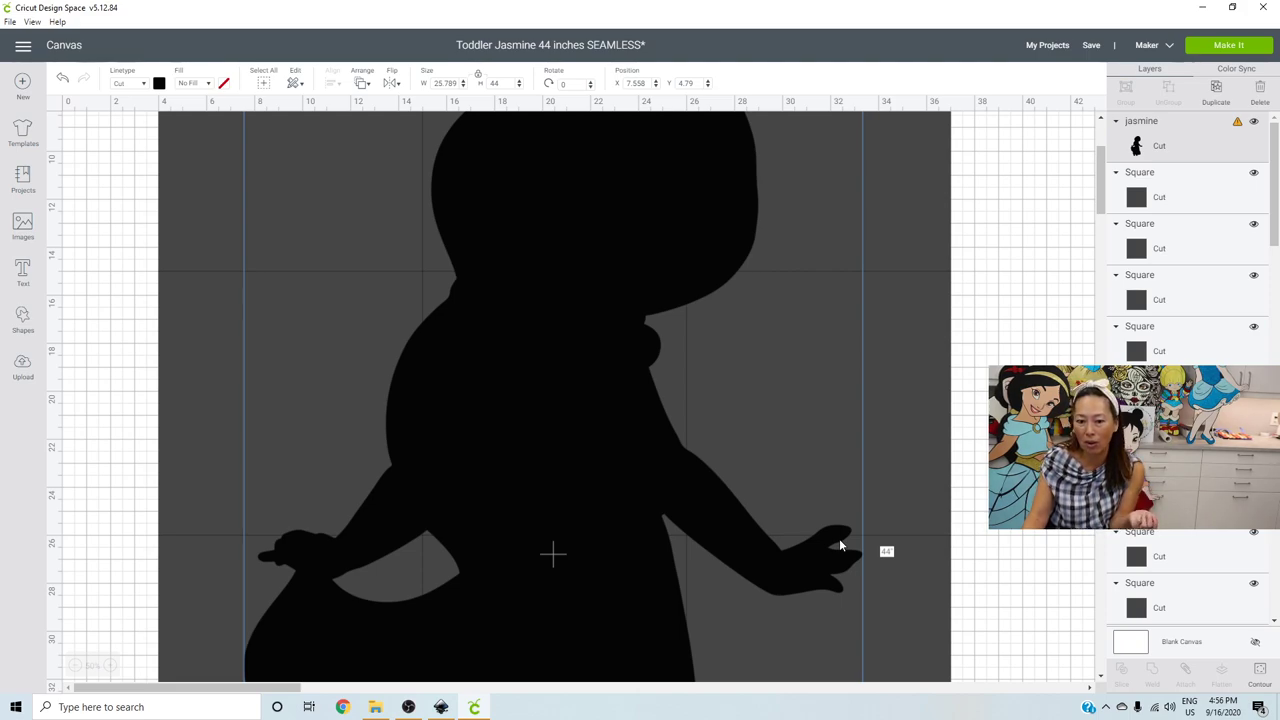
pyautogui.moveTo(490, 327); pyautogui.dragTo(502, 348)
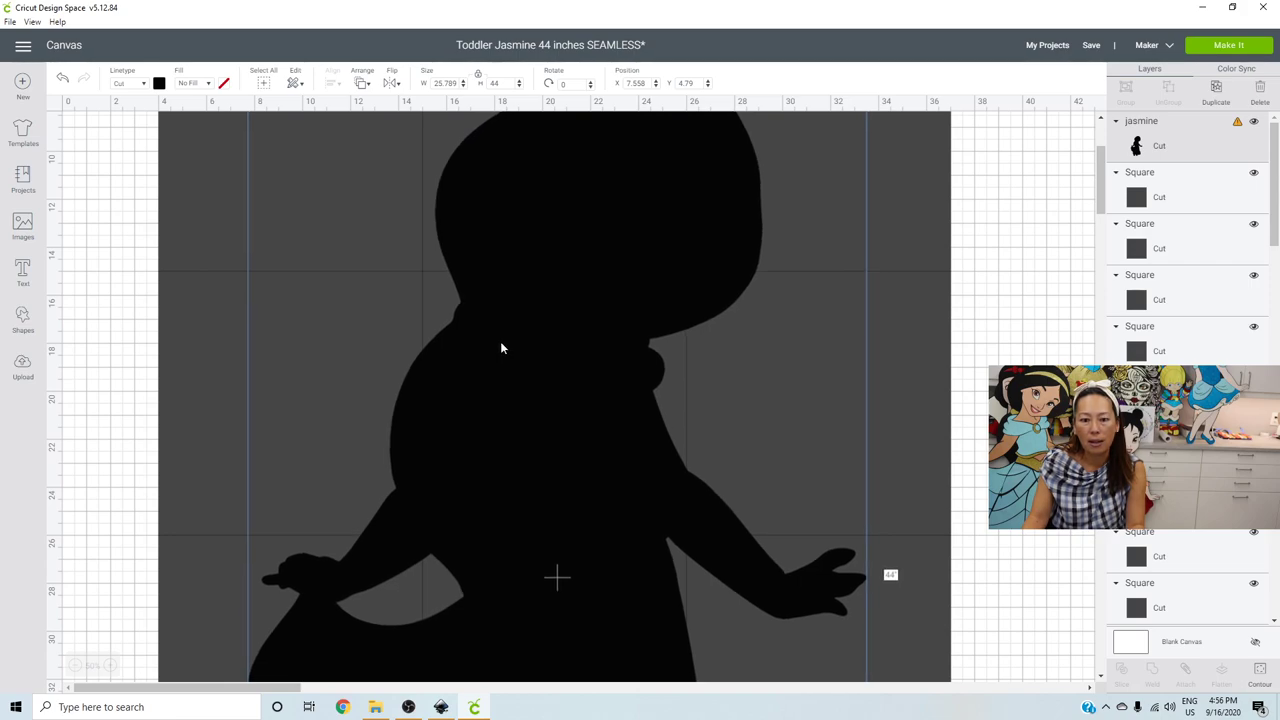
pyautogui.scroll(-2, 502, 348)
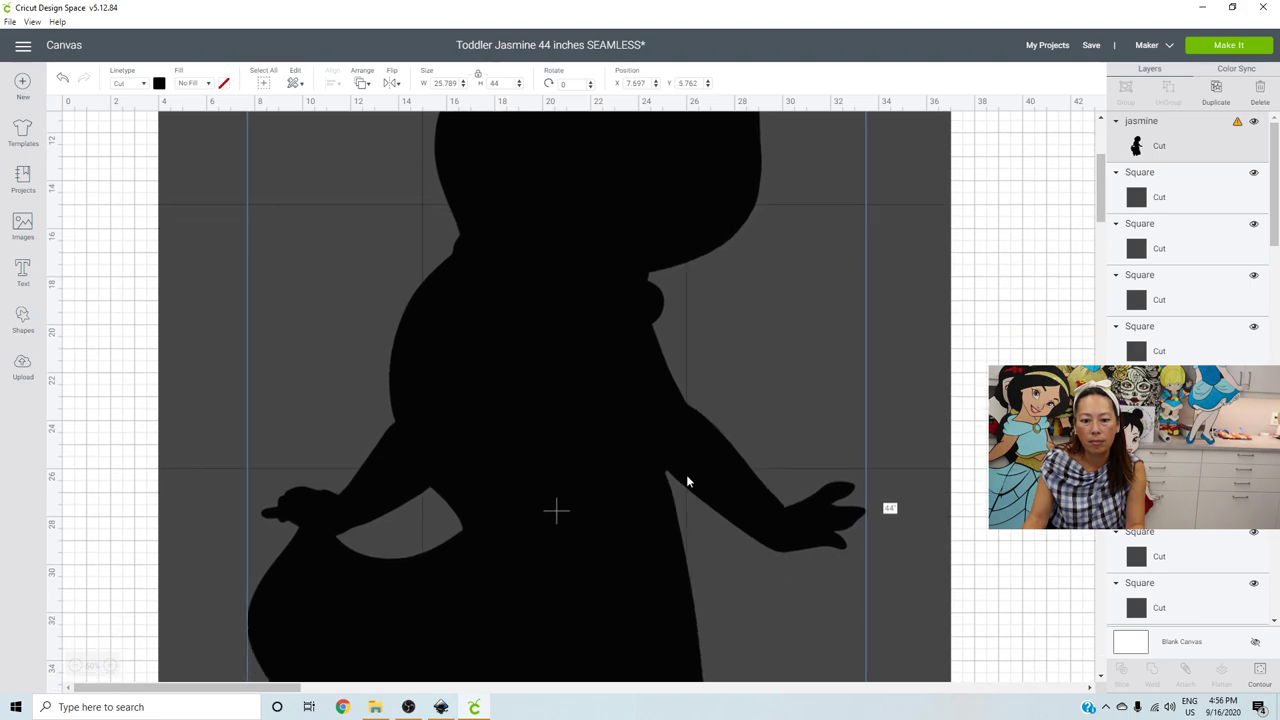
# - Move the silhouette further right over the grid to about X 10.7, Y 6.5 and compare its outline with the seams
pyautogui.moveTo(686, 482); pyautogui.dragTo(742, 455)
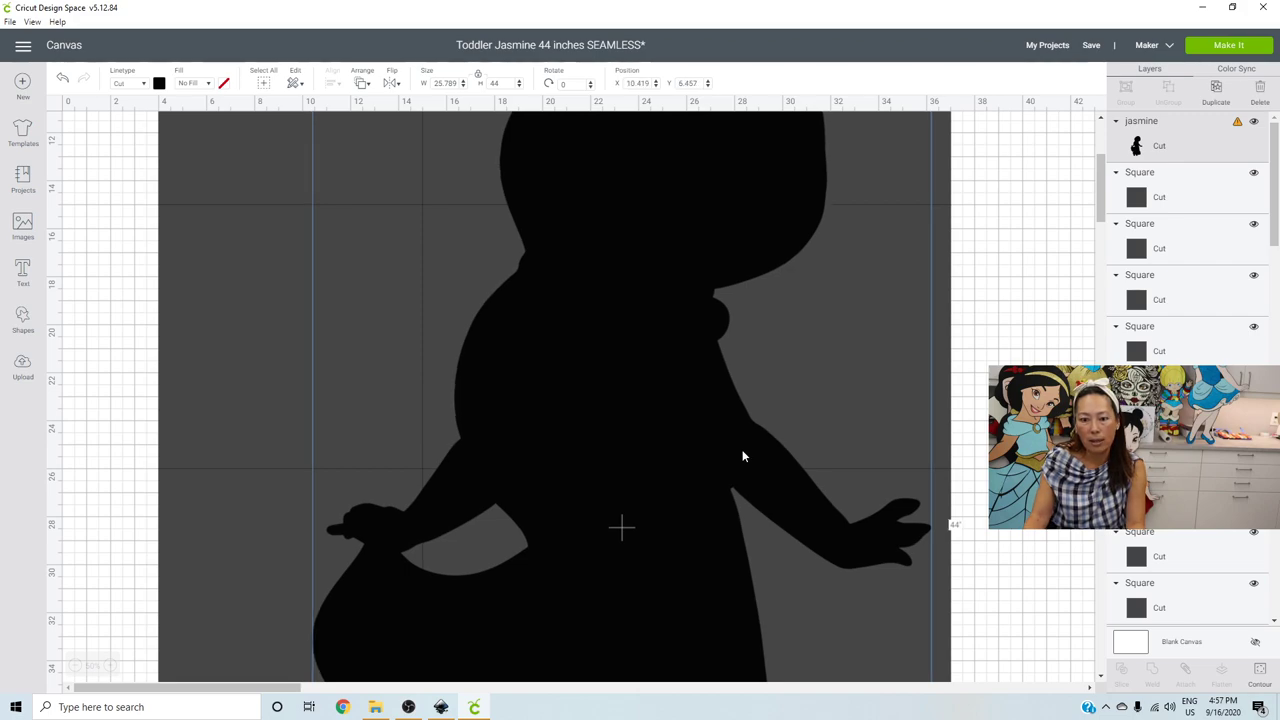
pyautogui.scroll(3, 724, 454)
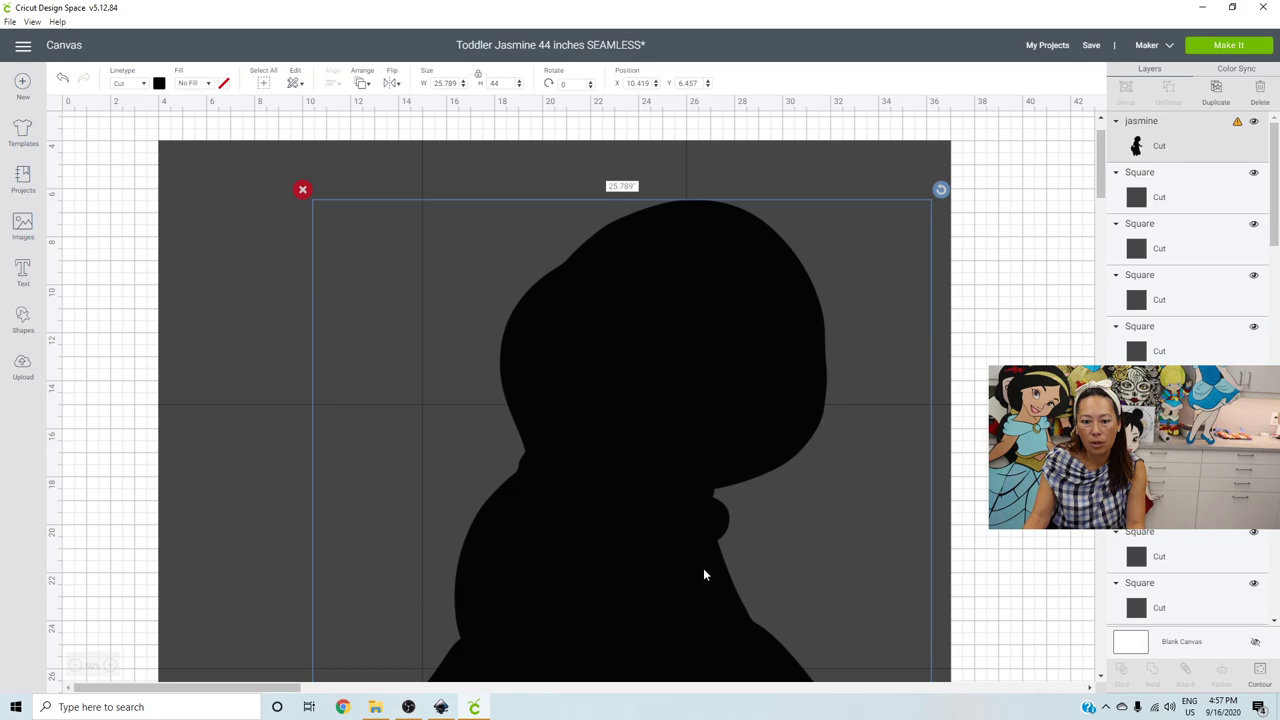
pyautogui.scroll(-4, 703, 575)
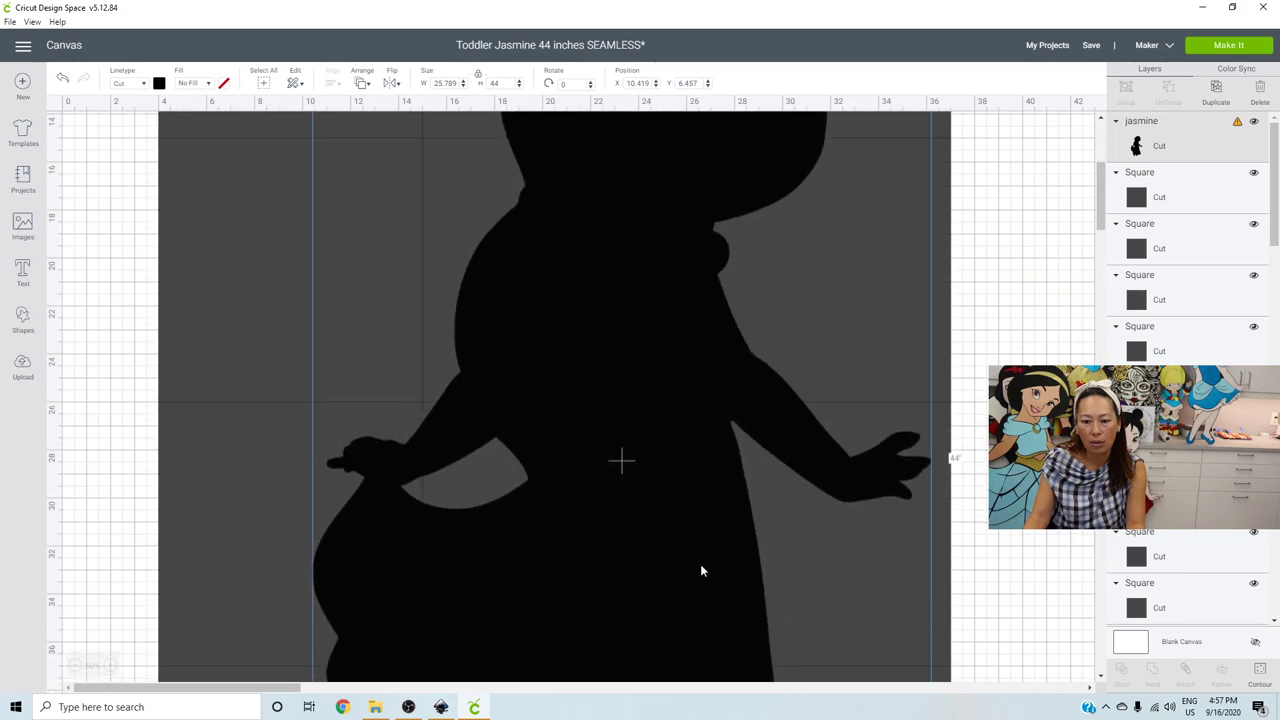
pyautogui.scroll(-3, 701, 571)
pyautogui.scroll(-4, 542, 525)
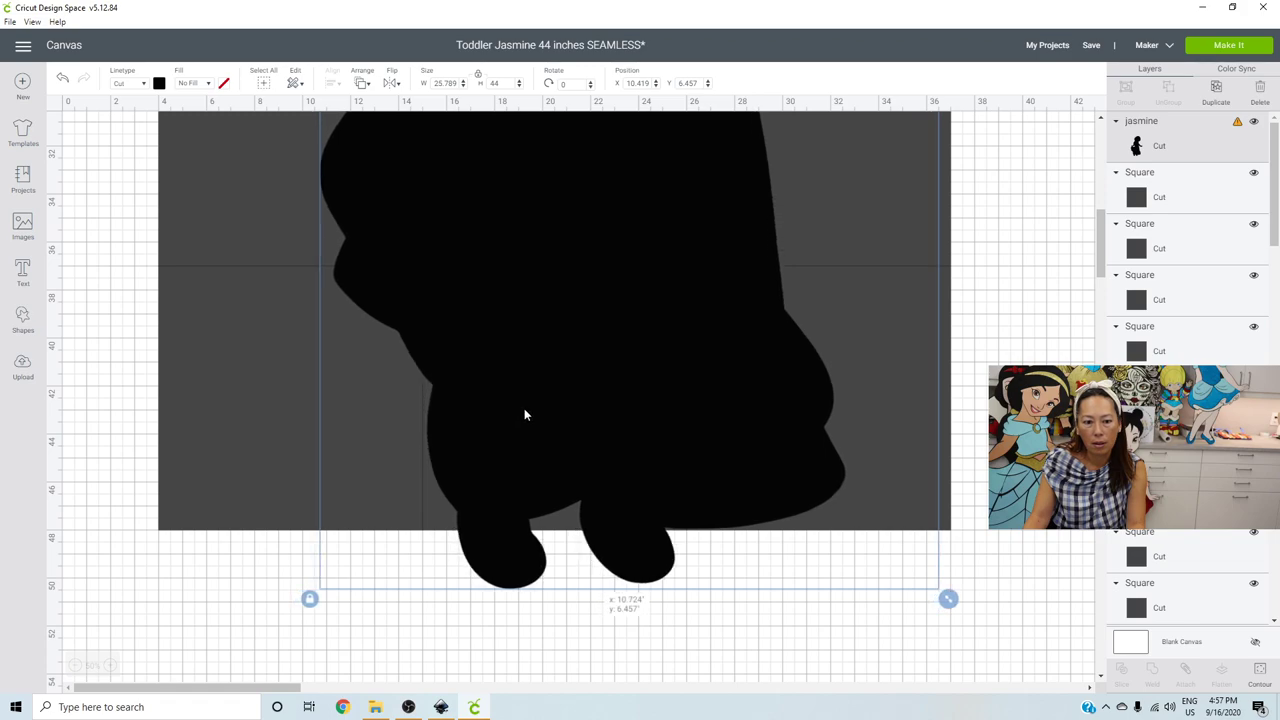
pyautogui.scroll(4, 524, 414)
pyautogui.scroll(4, 524, 414)
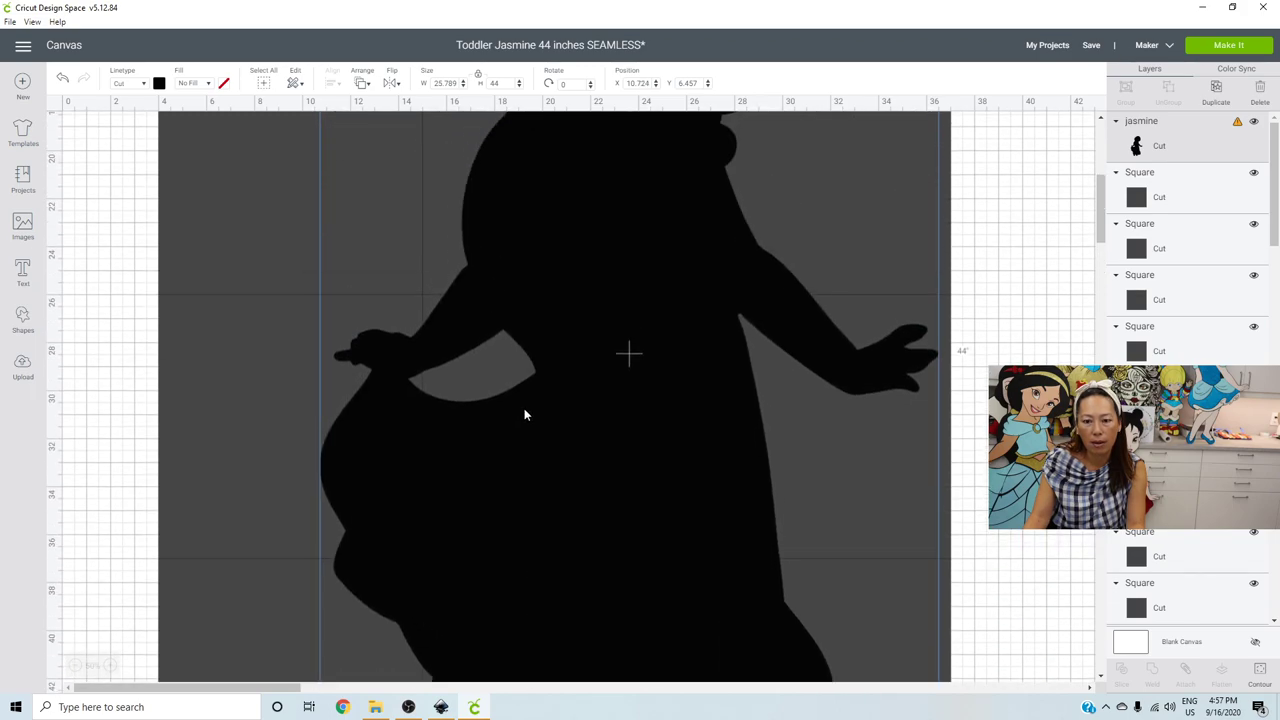
pyautogui.scroll(5, 524, 414)
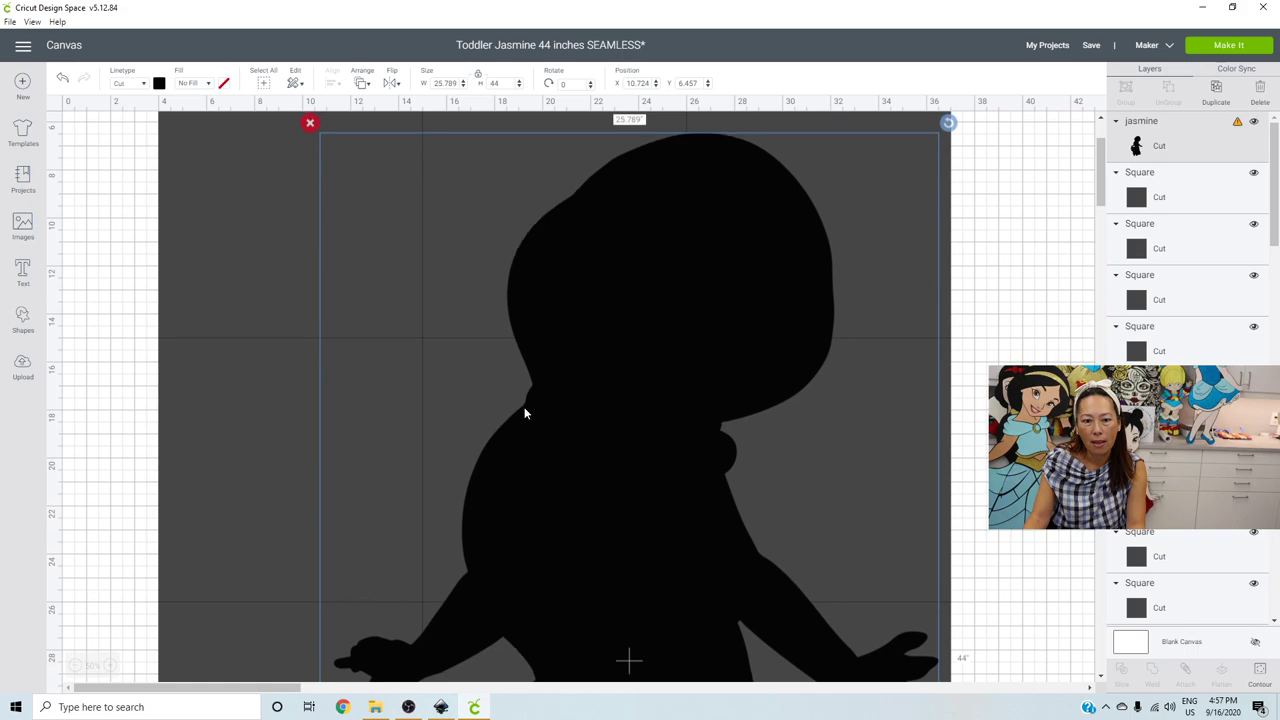
# - Check the feet against the grid's lower edge and move the silhouette down to about Y 7.9
pyautogui.scroll(-8, 524, 414)
pyautogui.scroll(-6, 524, 414)
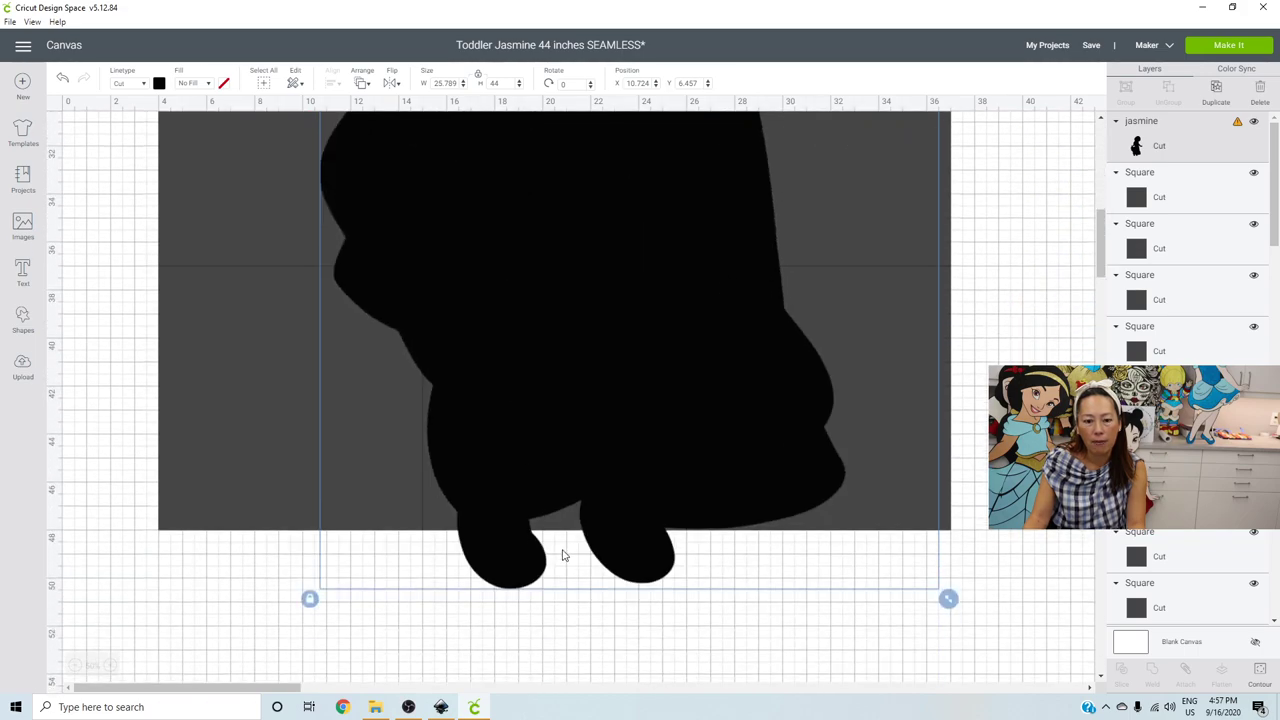
pyautogui.scroll(4, 599, 403)
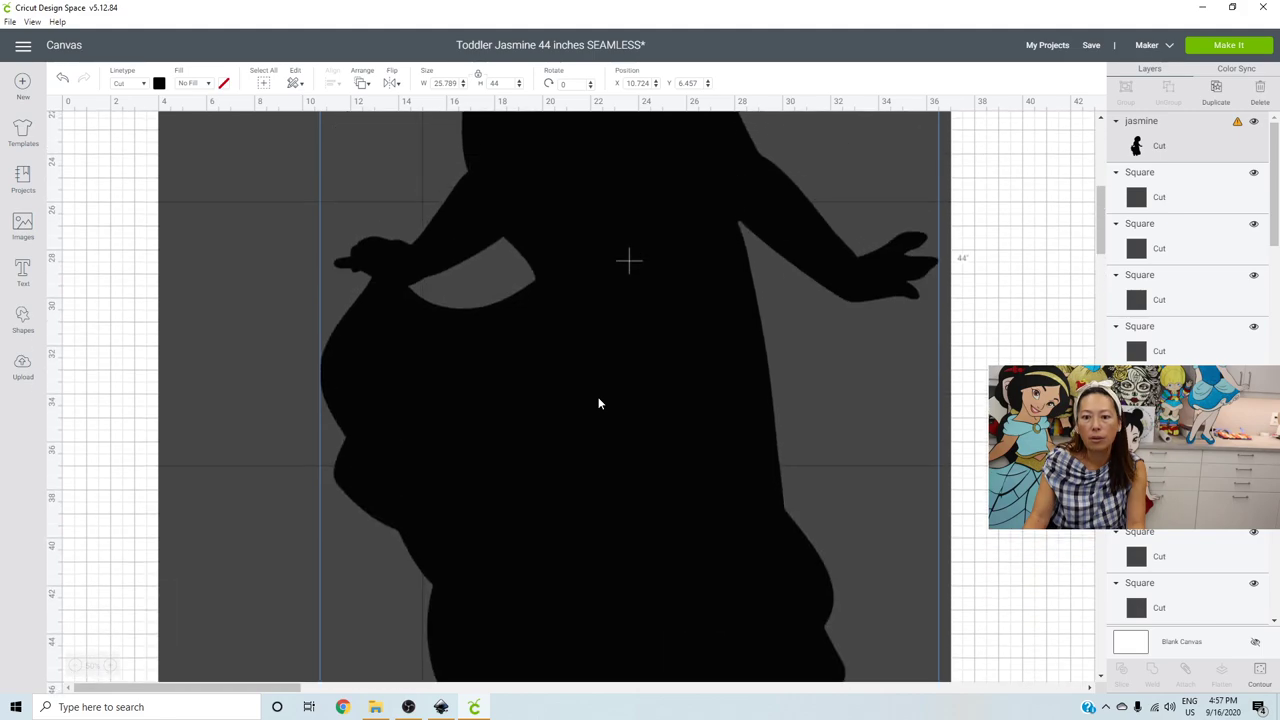
pyautogui.scroll(6, 599, 403)
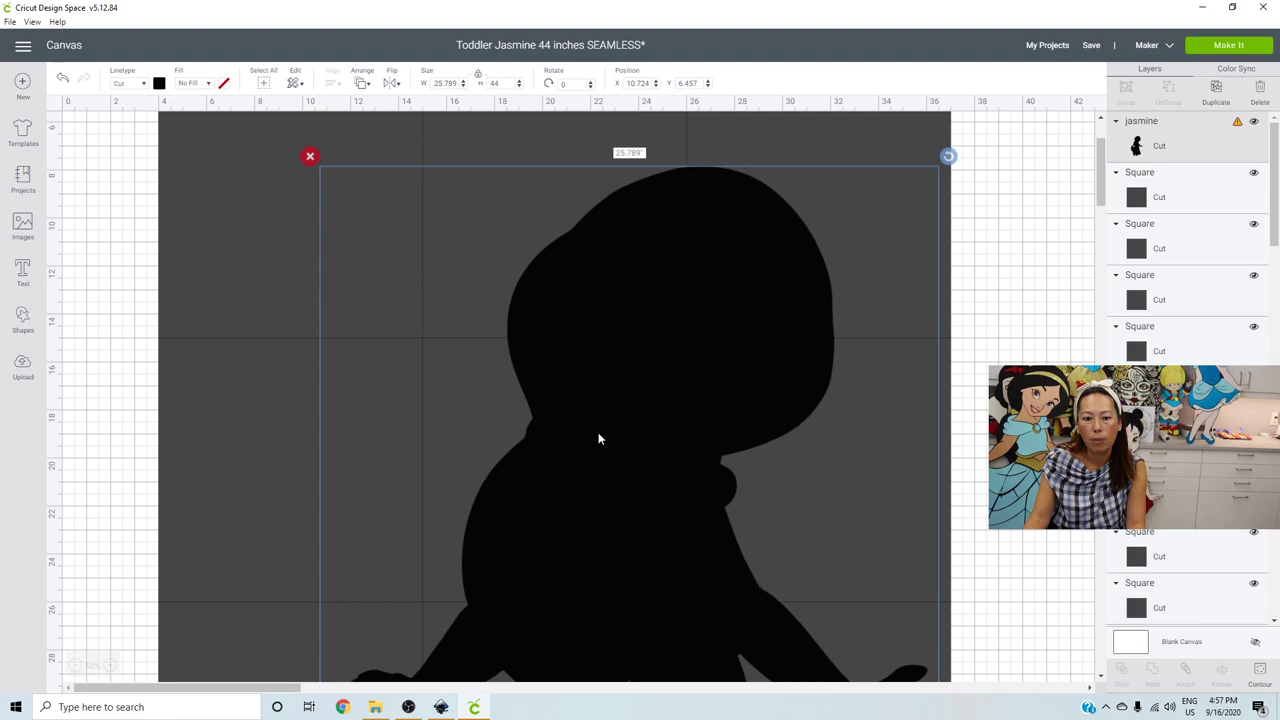
pyautogui.scroll(-5, 599, 432)
pyautogui.scroll(-4, 598, 438)
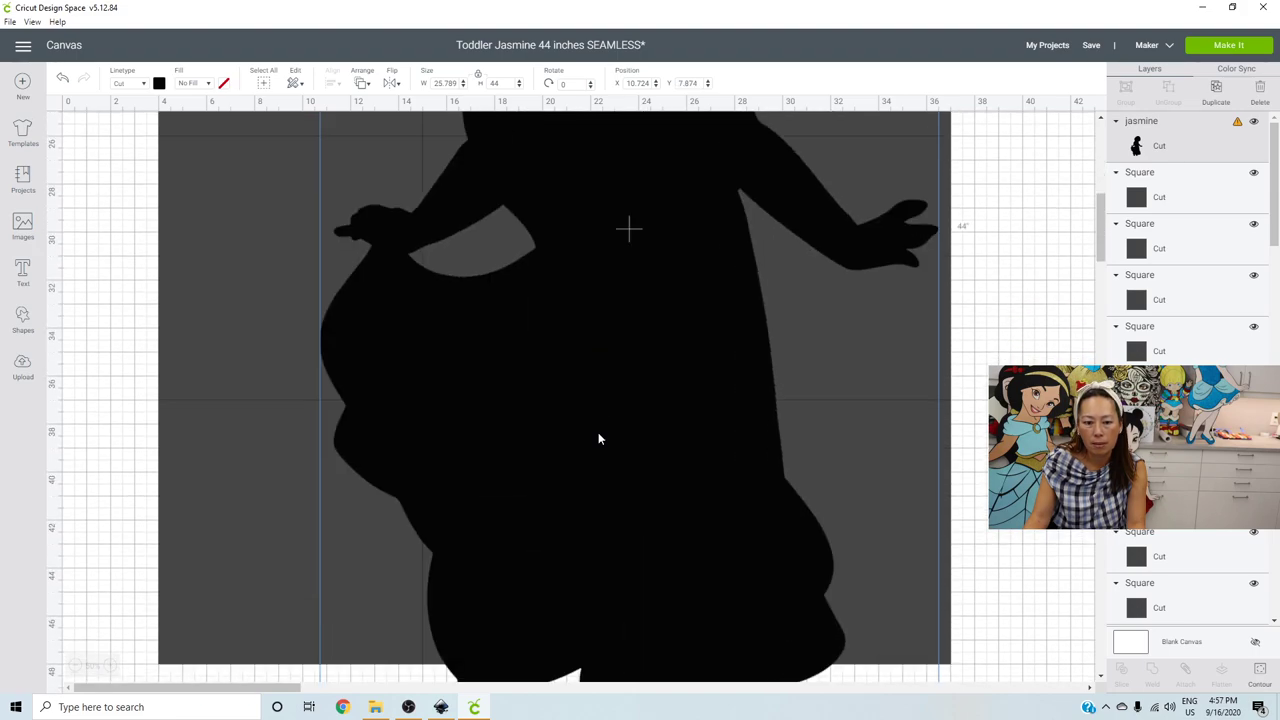
# - Send the black silhouette behind the grid squares so the bottom row can be selected
pyautogui.scroll(-2, 595, 462)
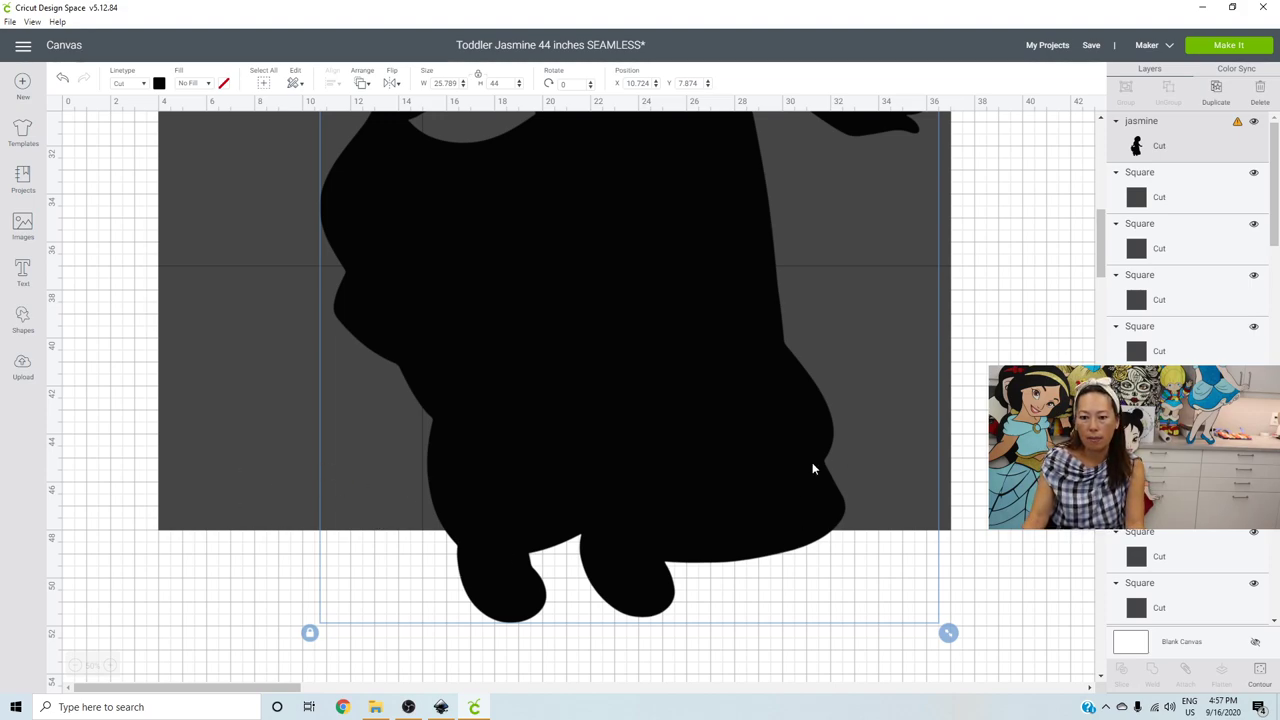
pyautogui.click(363, 83)
pyautogui.click(377, 107)
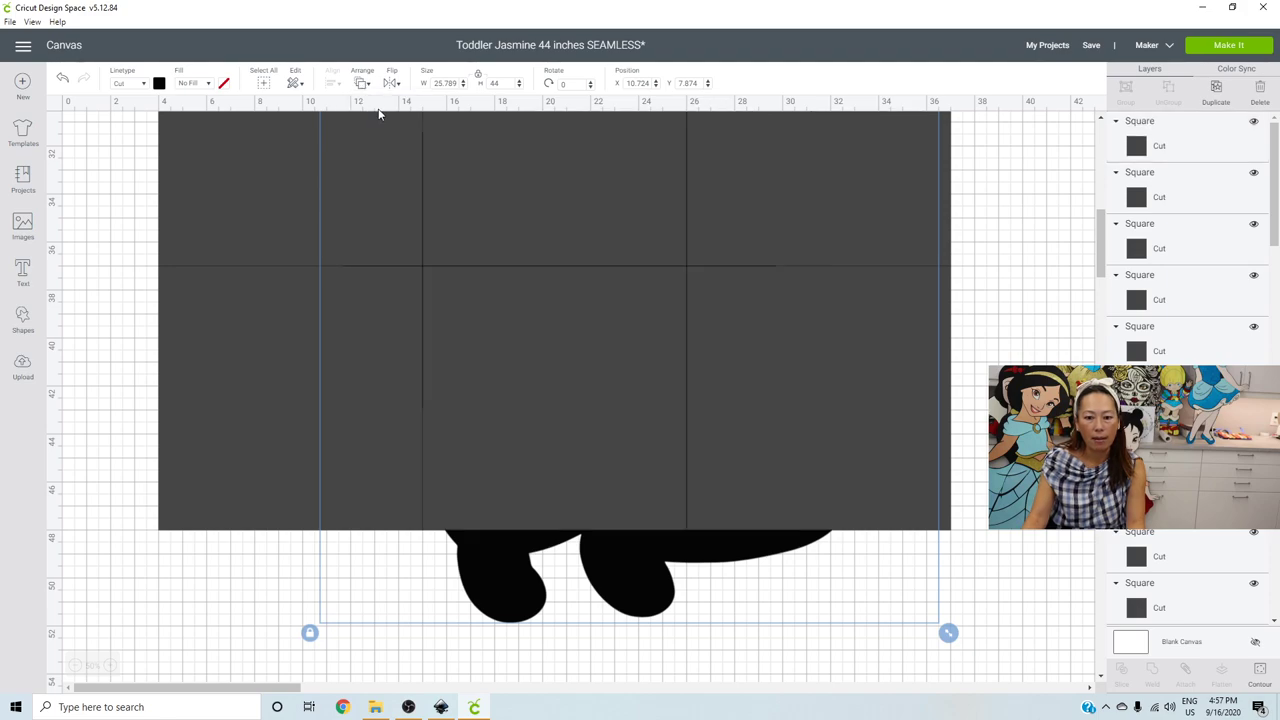
# - Duplicate the middle and right squares of the bottom row and place the copies directly beneath them at X 15, Y 48
pyautogui.click(604, 407)
pyautogui.keyDown('shift'); pyautogui.click(937, 368); pyautogui.keyUp('shift')
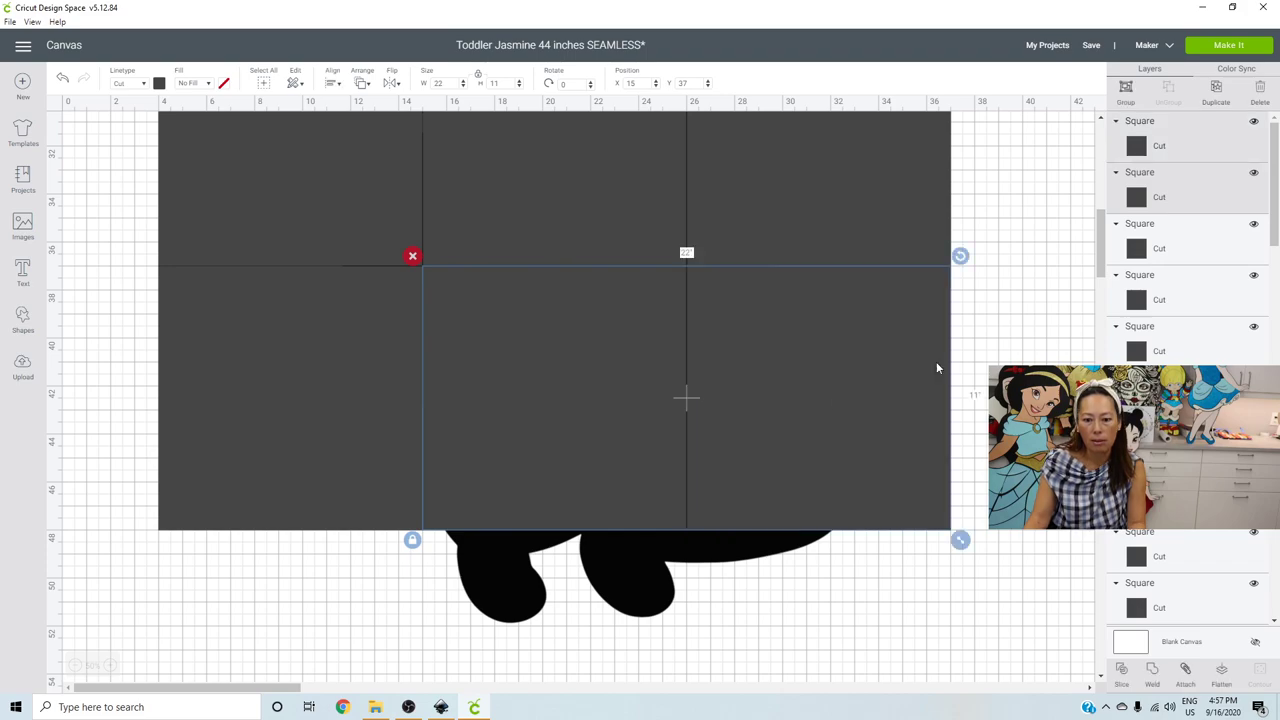
pyautogui.click(1215, 87)
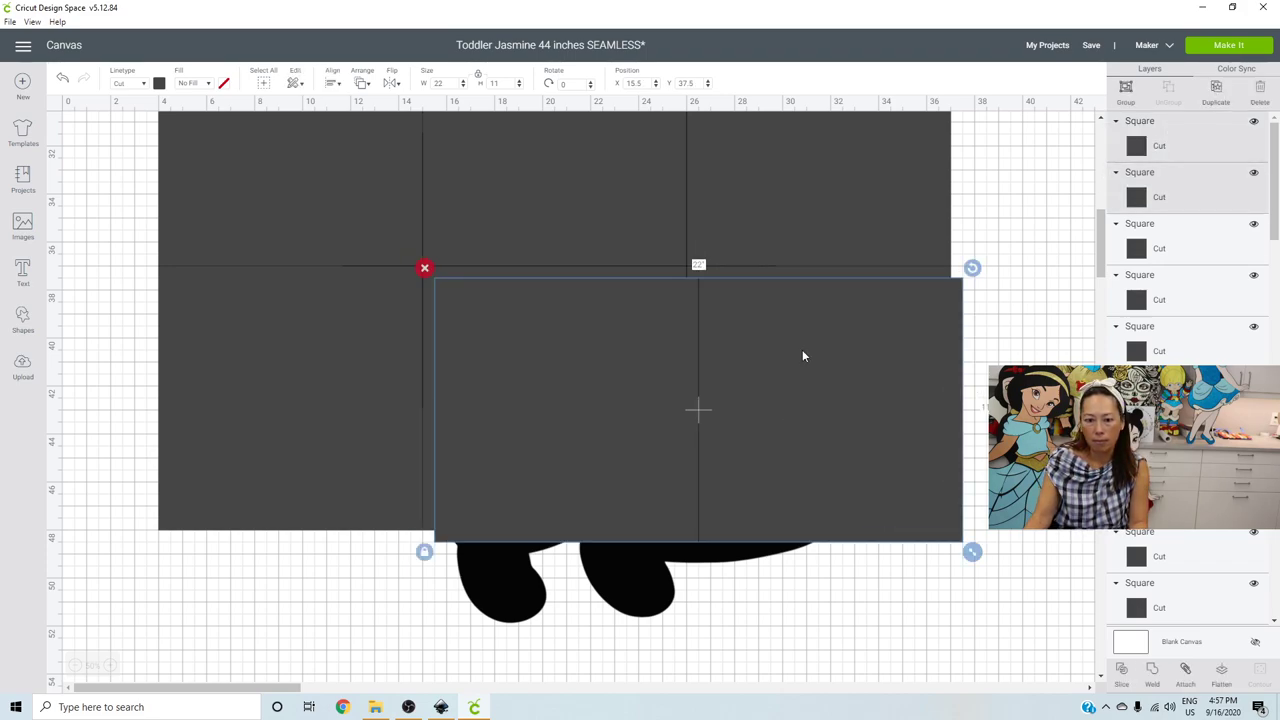
pyautogui.moveTo(802, 356); pyautogui.dragTo(788, 616)
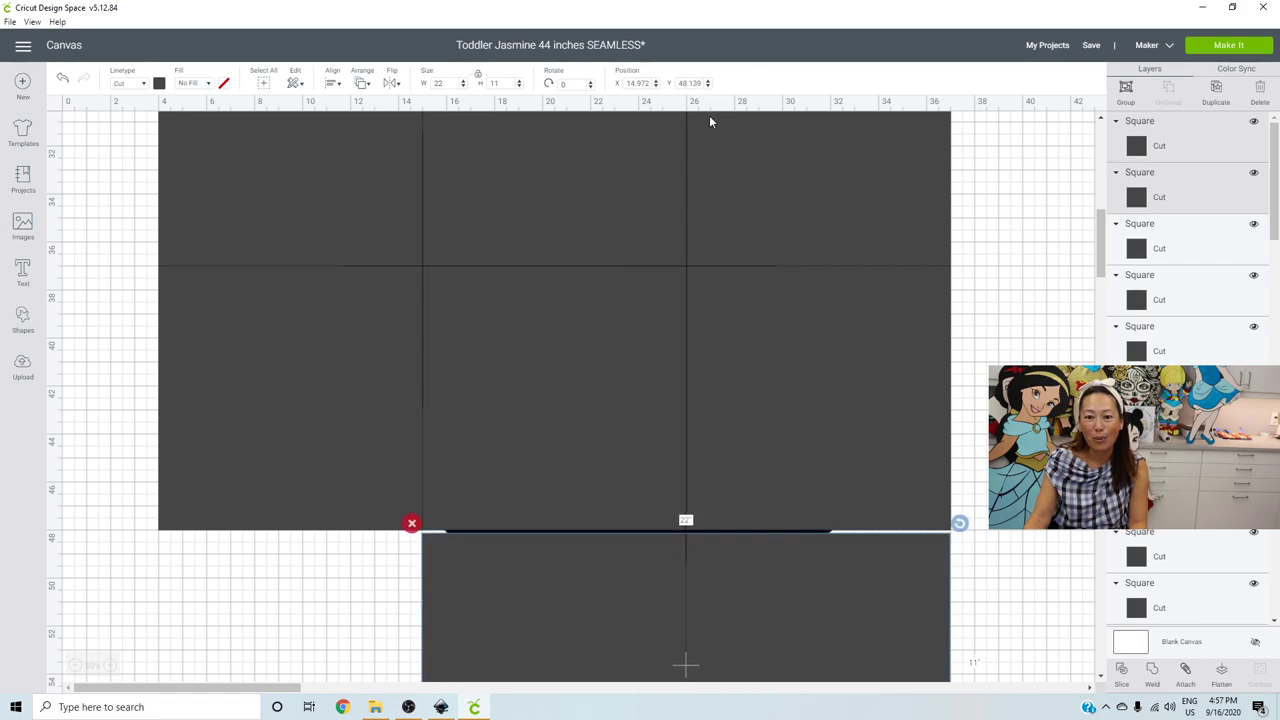
pyautogui.click(641, 84)
pyautogui.write('15')
pyautogui.press('Tab')
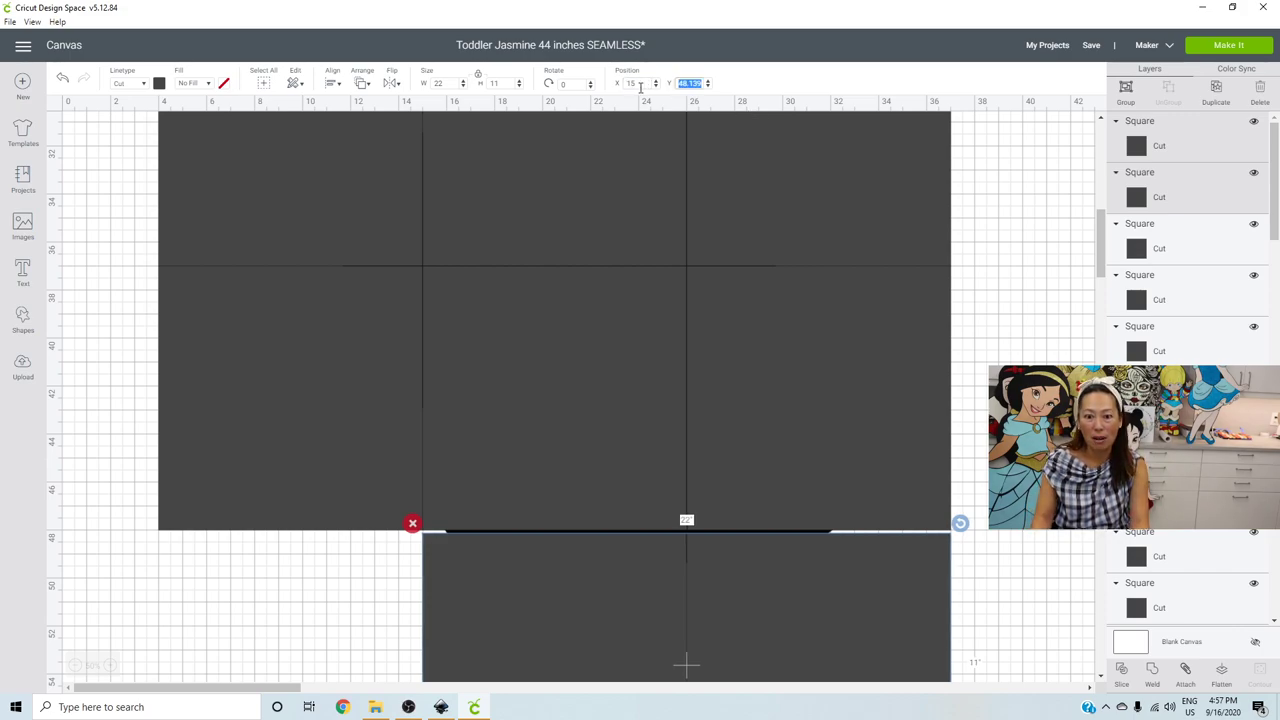
pyautogui.write('48')
pyautogui.press('Tab')
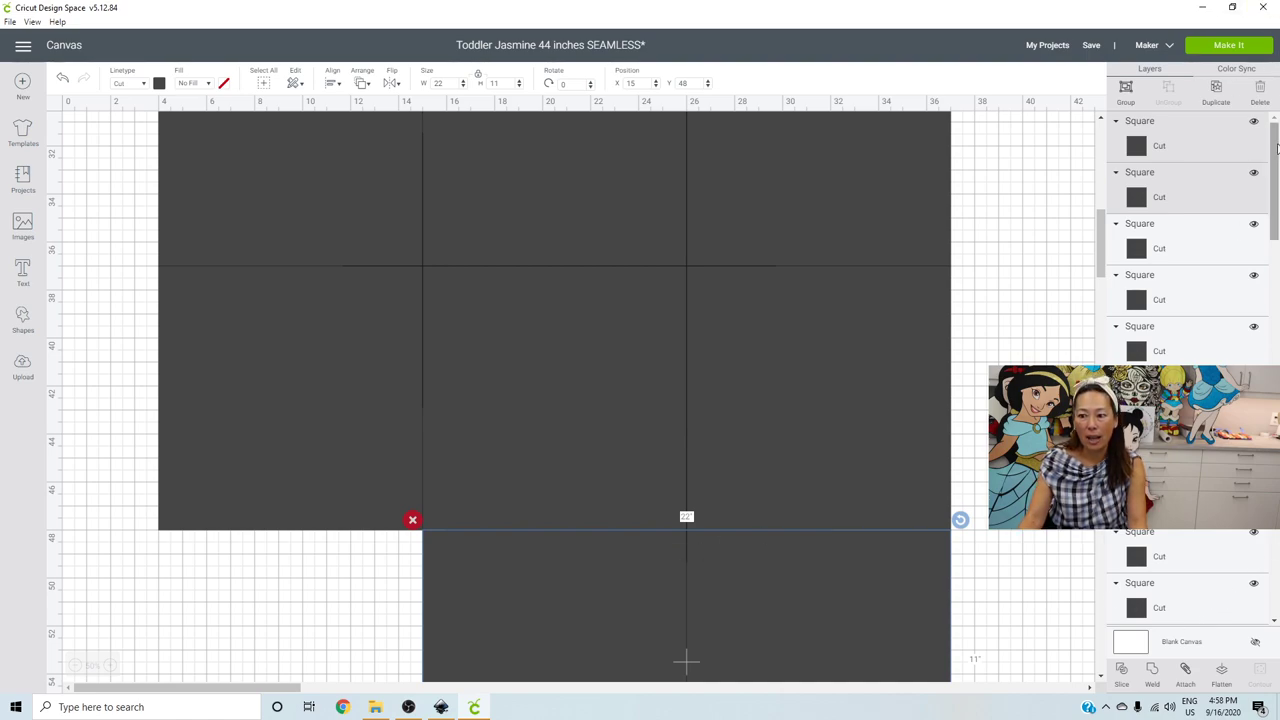
# - Bring the black jasmine silhouette in front of all squares and check that the extended grid covers it from head to feet
pyautogui.moveTo(1276, 220); pyautogui.dragTo(1276, 580)
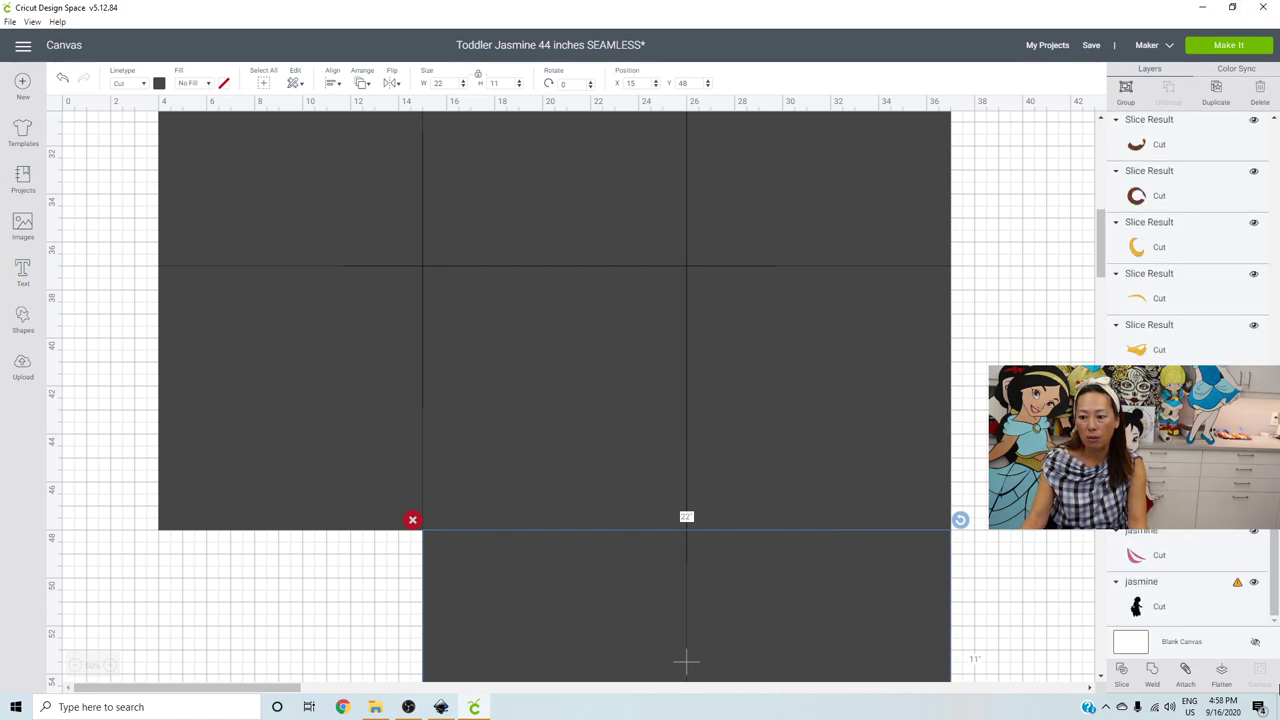
pyautogui.click(1214, 606)
pyautogui.click(362, 83)
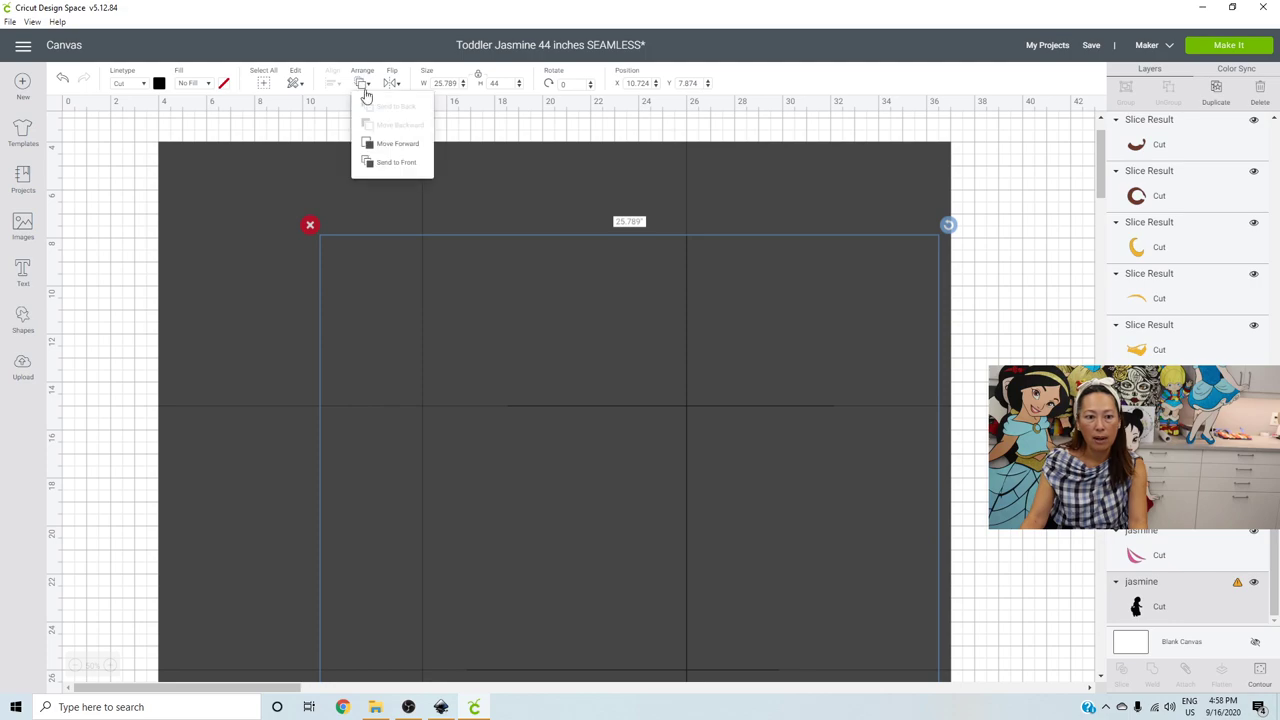
pyautogui.click(393, 162)
pyautogui.scroll(-8, 723, 351)
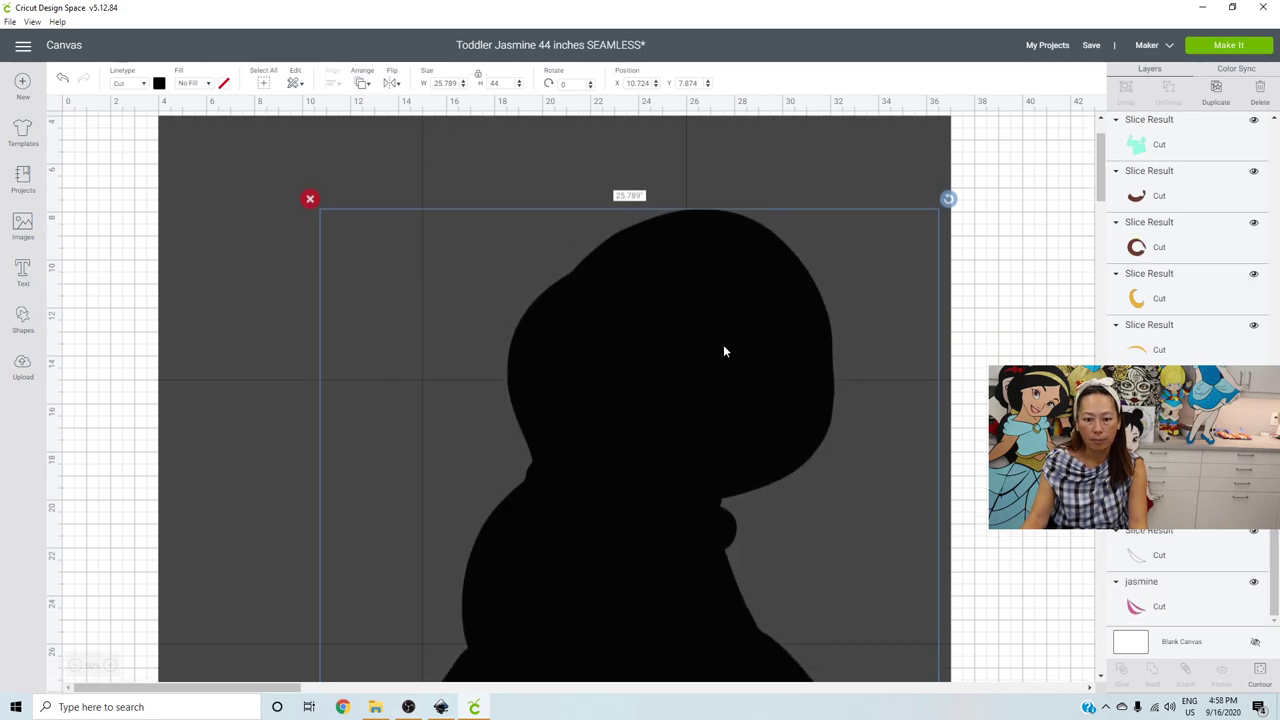
pyautogui.scroll(-8, 723, 351)
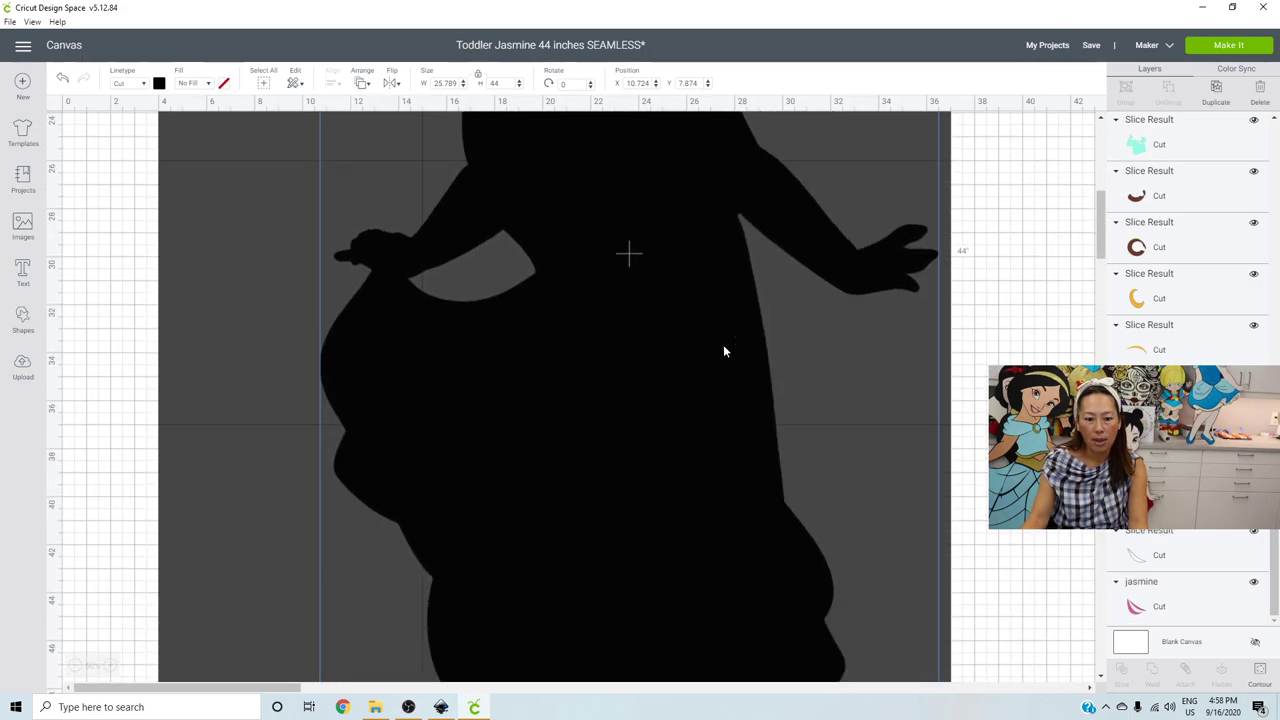
pyautogui.scroll(9, 723, 351)
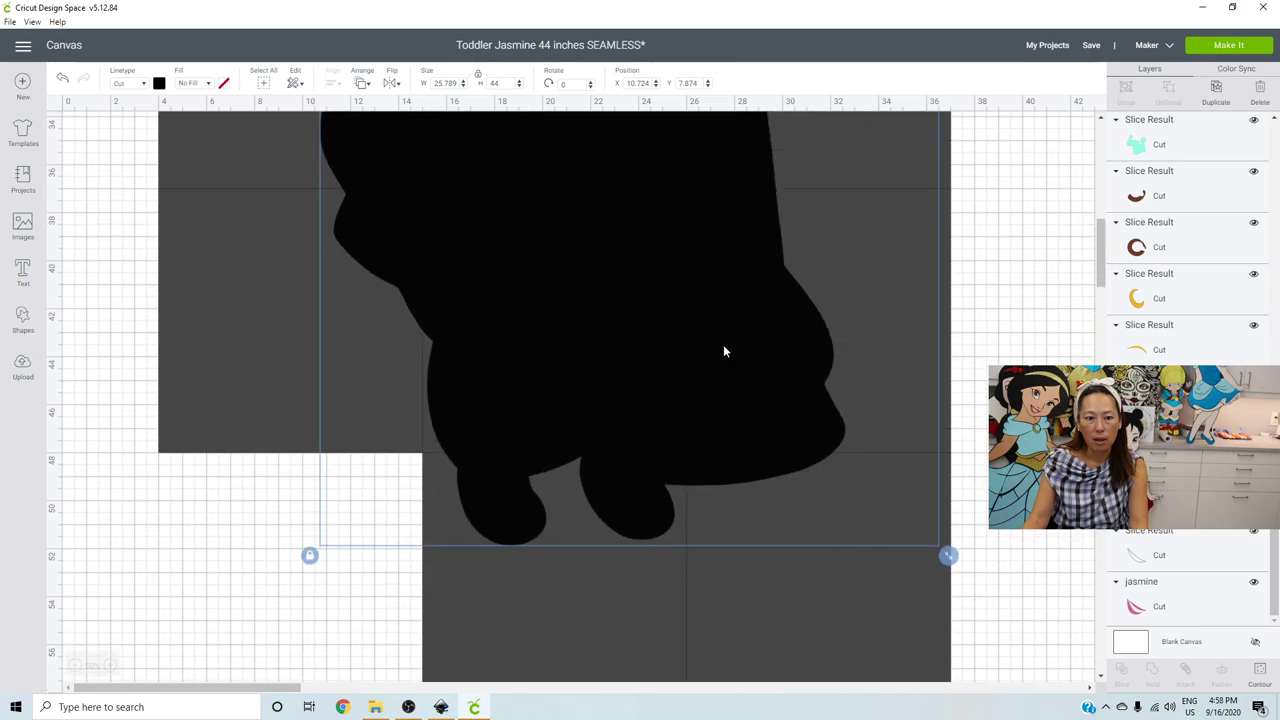
pyautogui.scroll(7, 723, 351)
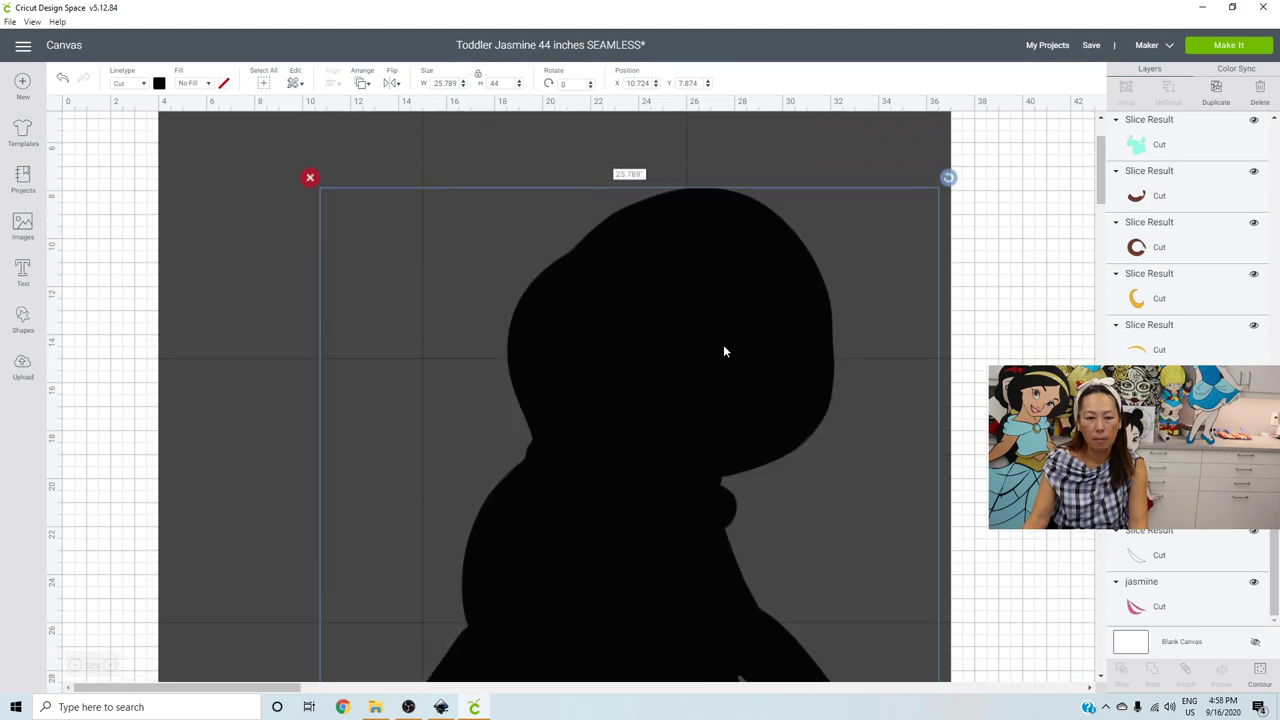
# - Delete the two unused squares at the top of the grid's left column, at X 4, Y 4 and X 4, Y 15
pyautogui.click(228, 240)
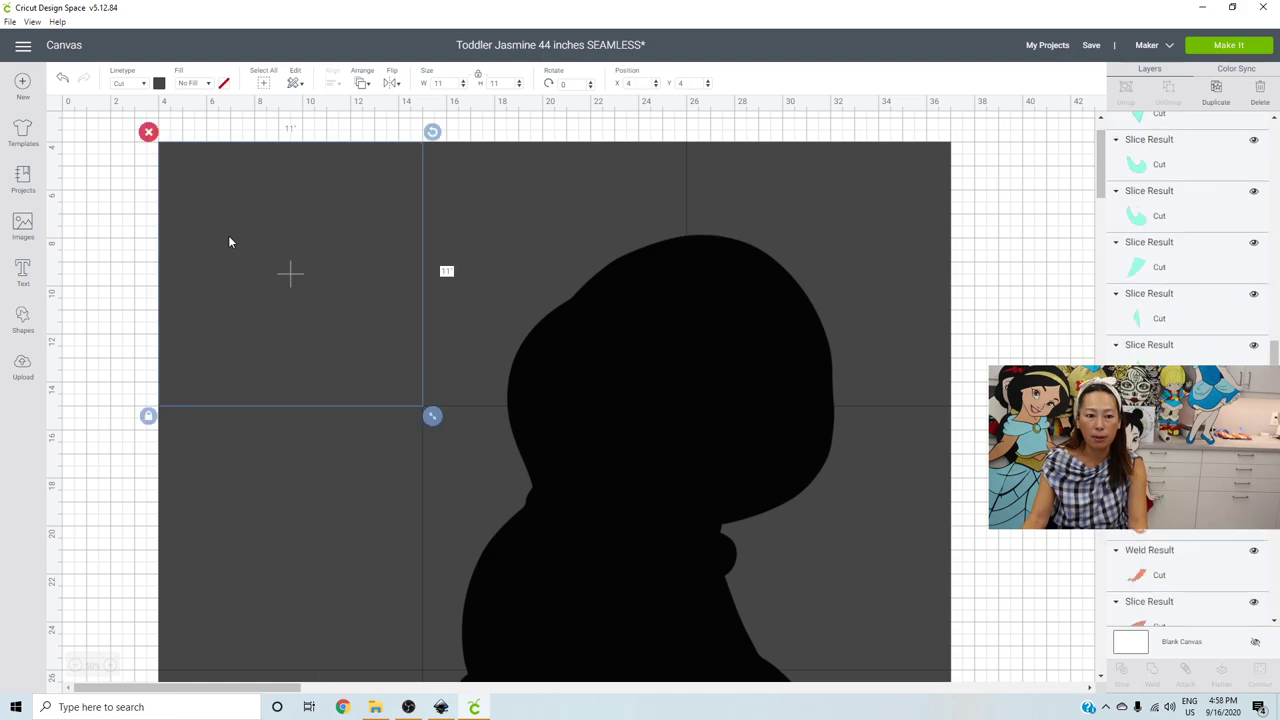
pyautogui.press('Delete')
pyautogui.click(244, 441)
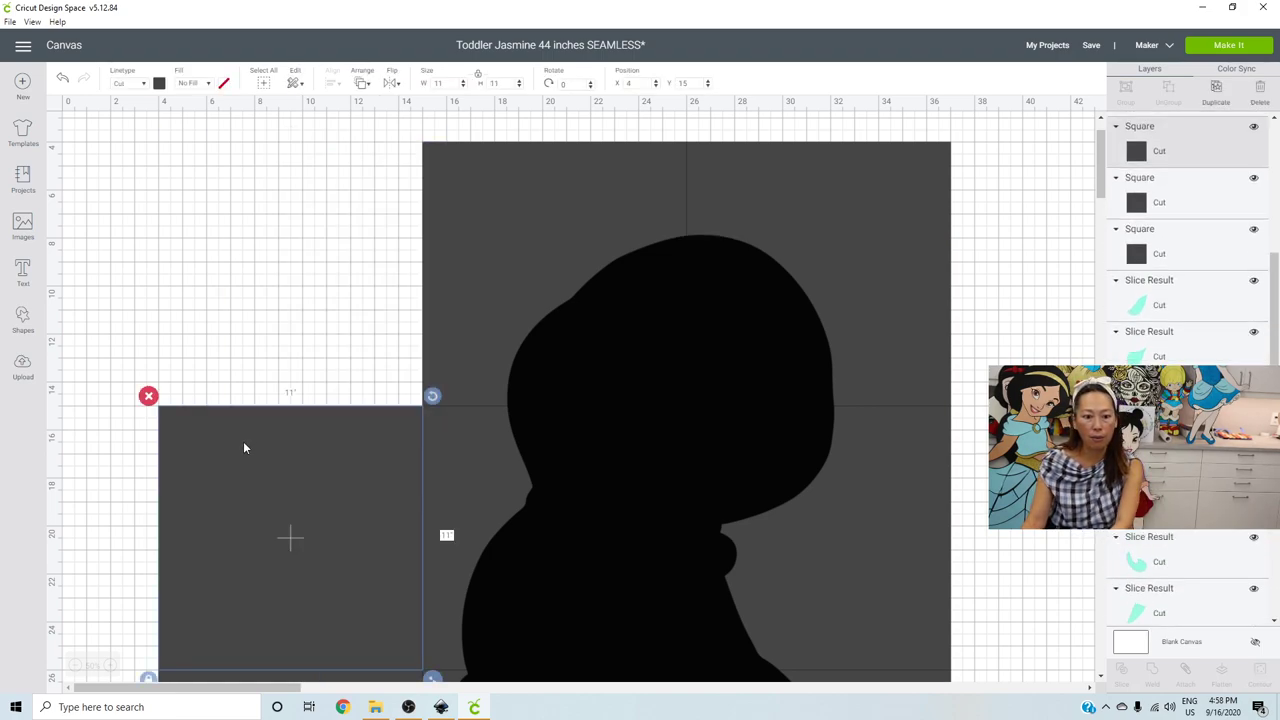
pyautogui.press('Delete')
pyautogui.scroll(-1, 243, 445)
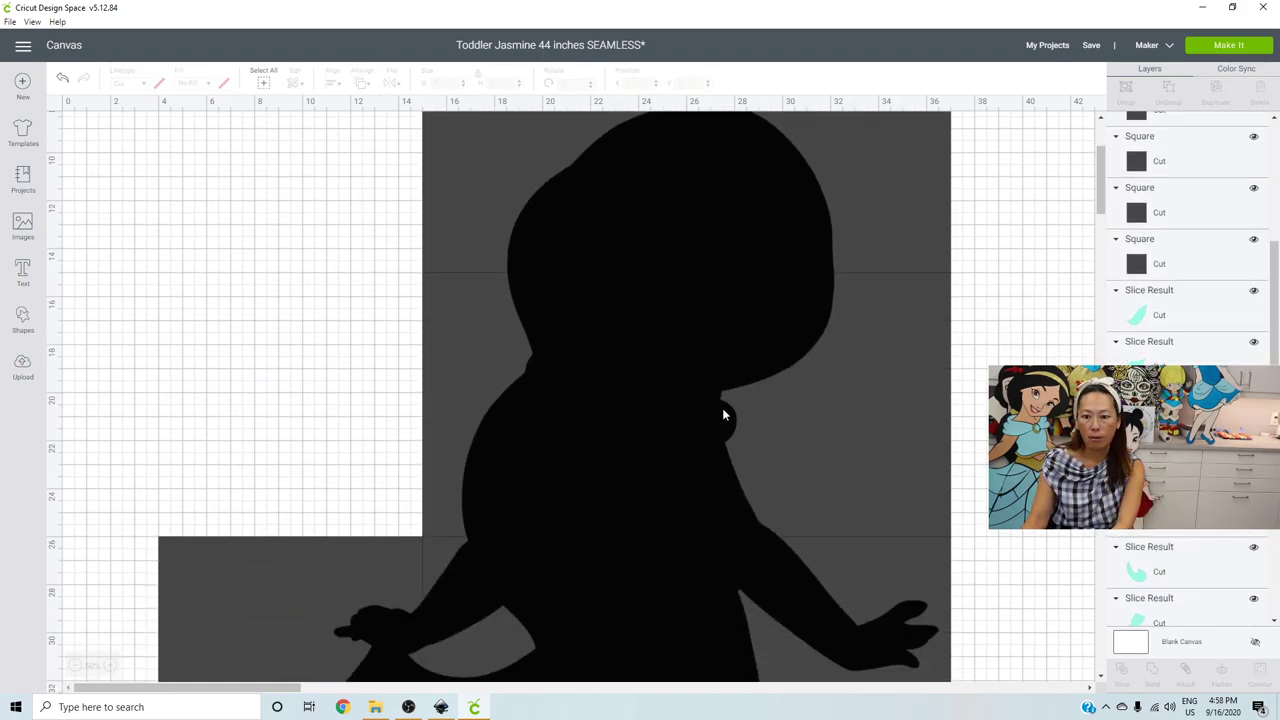
pyautogui.scroll(-11, 724, 414)
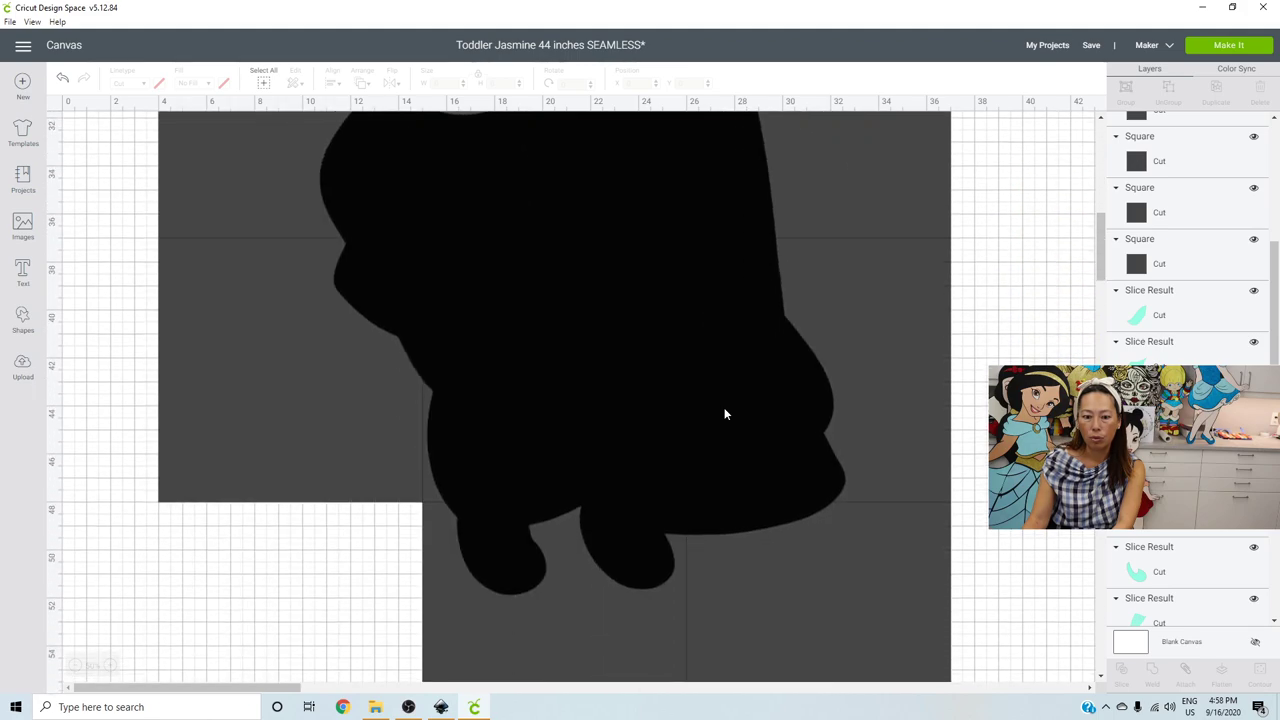
pyautogui.scroll(-2, 725, 414)
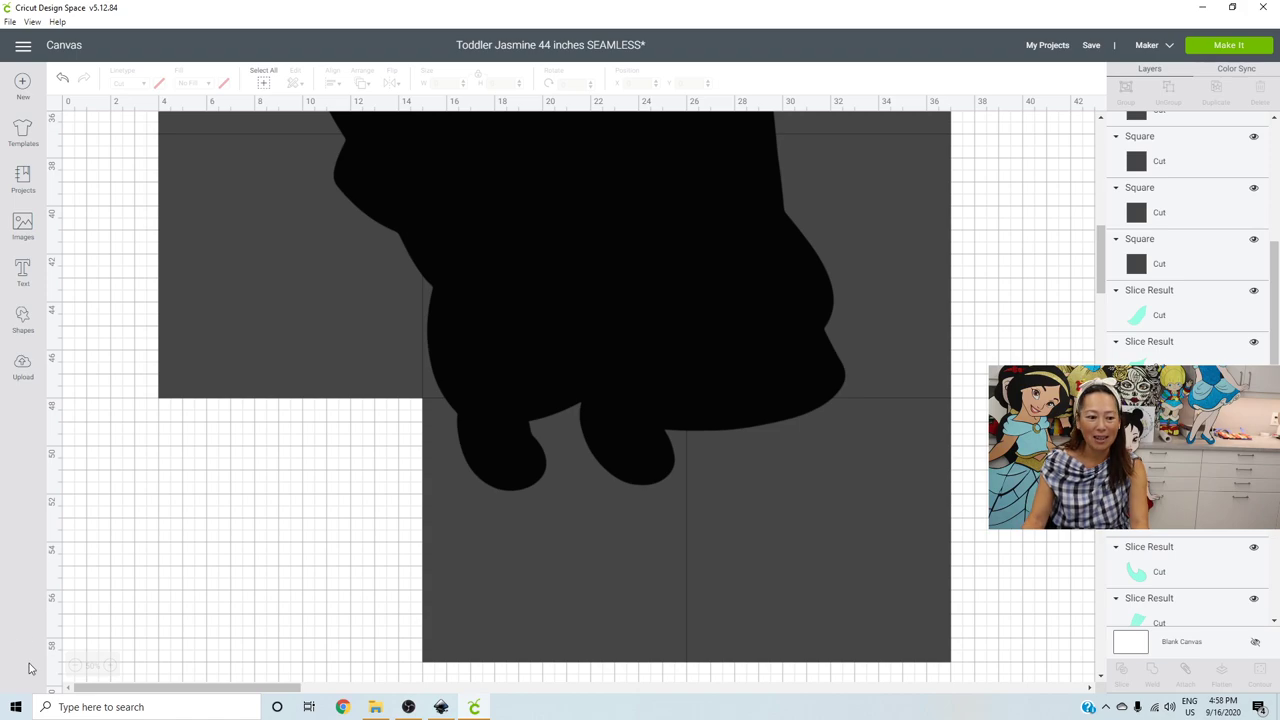
# - Slice the silhouette with the top square of the middle column, at X 15, Y 4
pyautogui.click(80, 665)
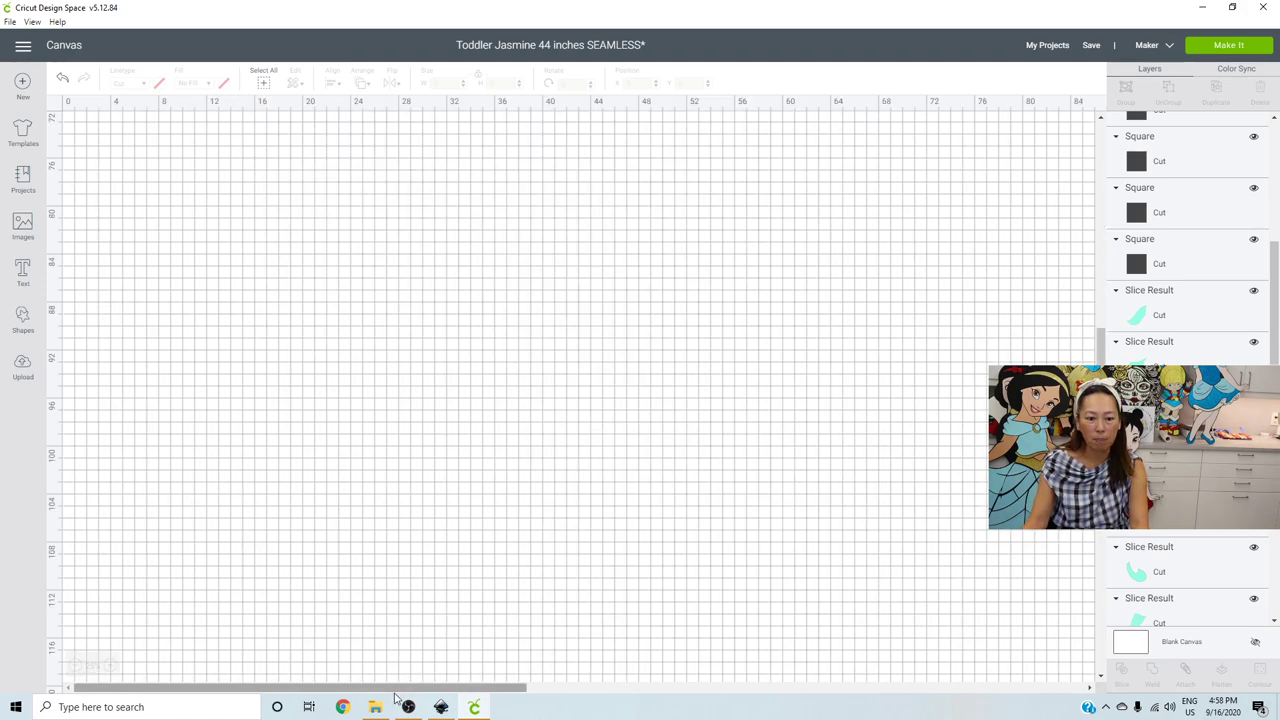
pyautogui.scroll(15, 340, 466)
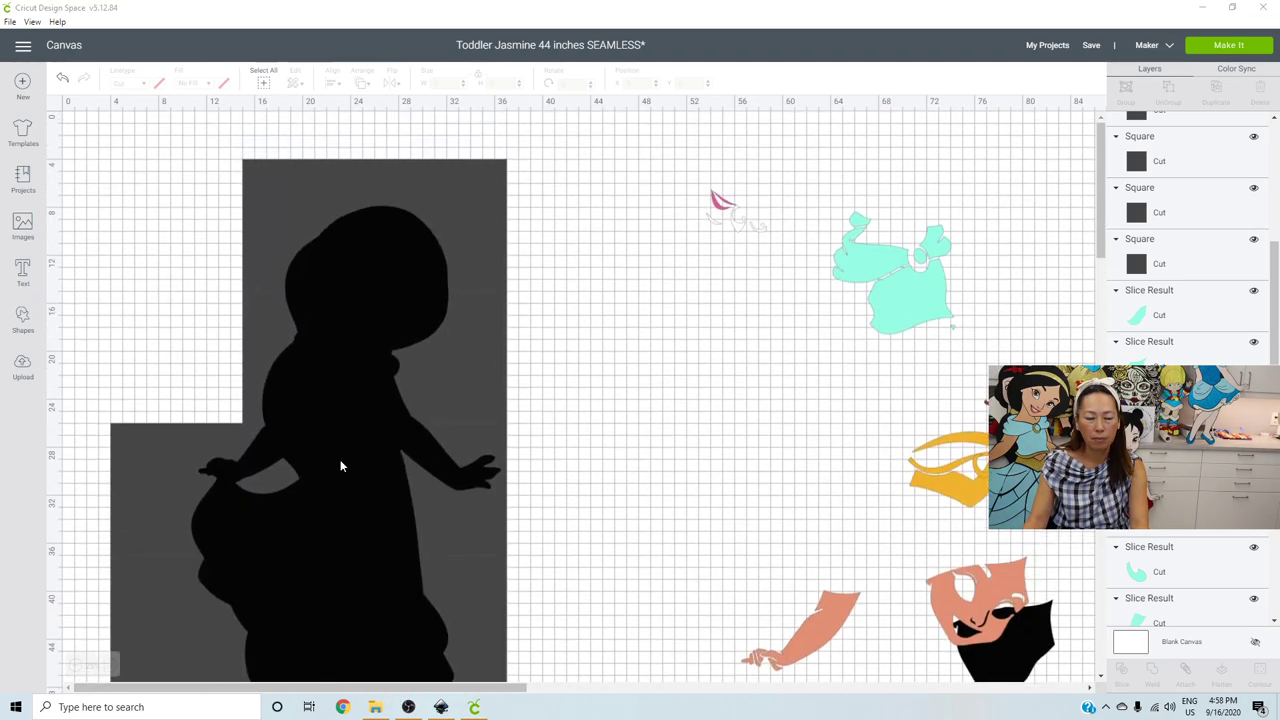
pyautogui.moveTo(199, 165); pyautogui.dragTo(327, 249)
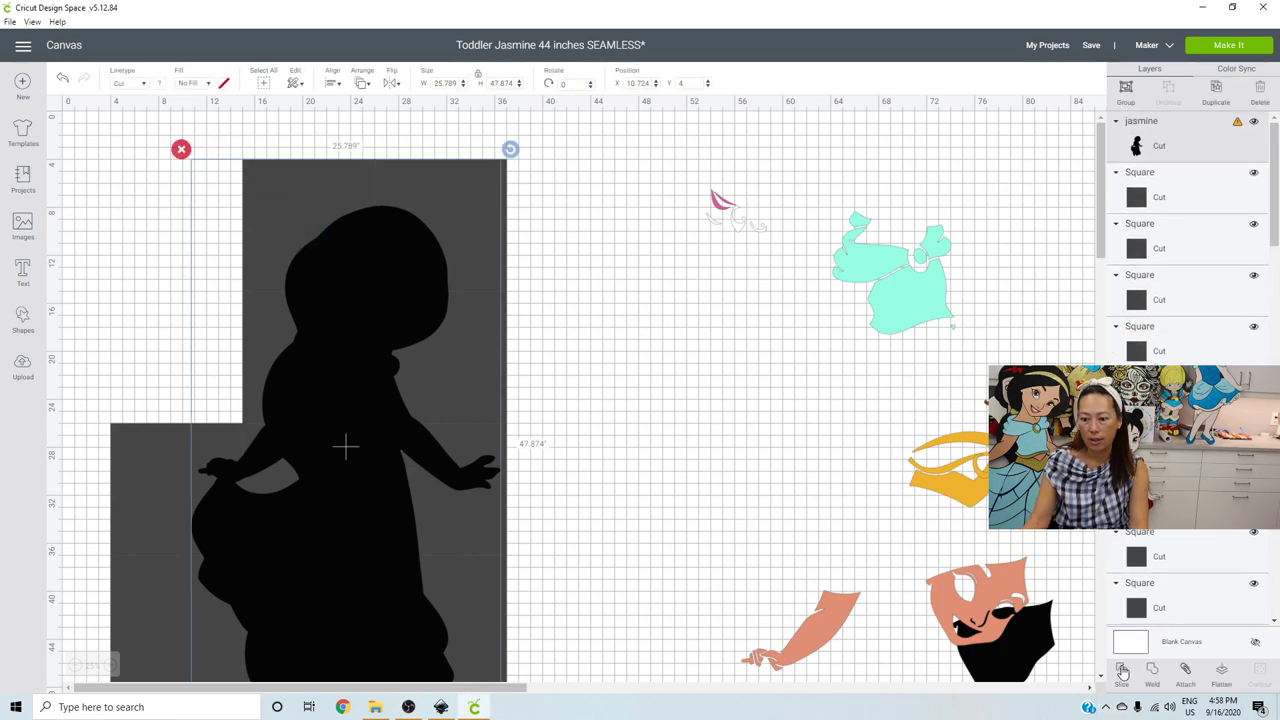
pyautogui.click(1122, 670)
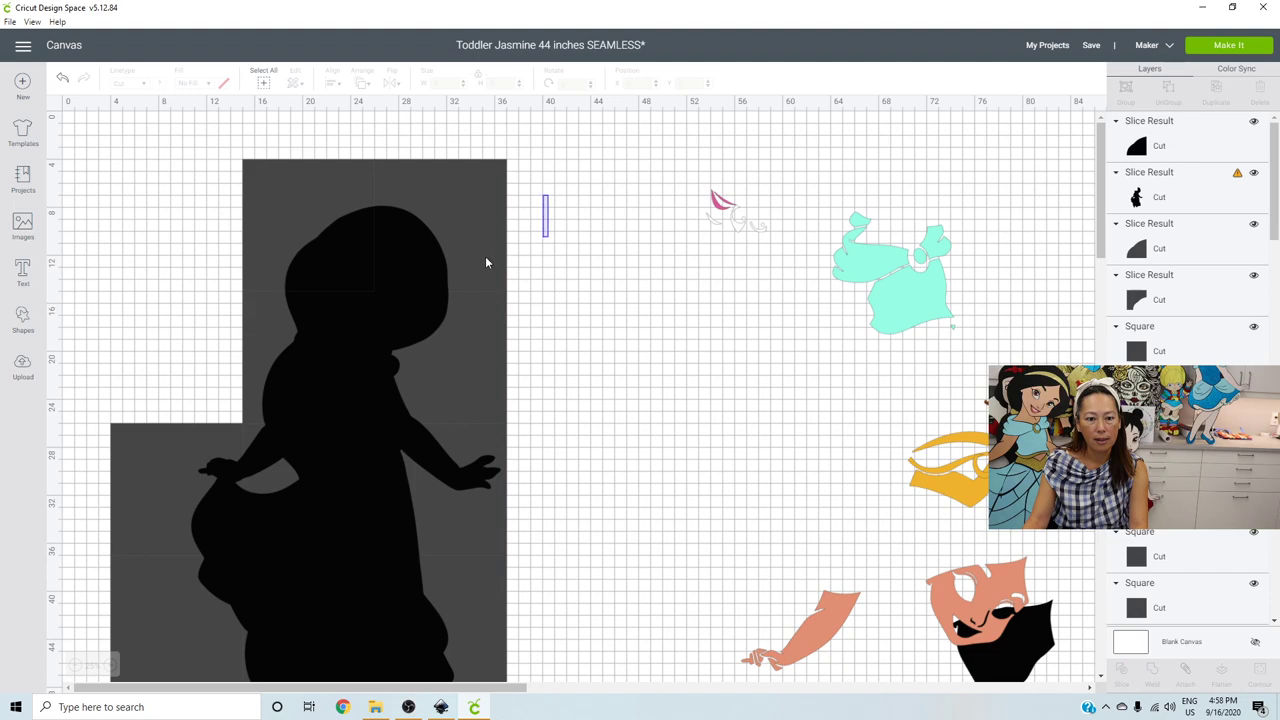
# - Slice the silhouette with the top two squares of the right column, deleting the leftover of the topmost one
pyautogui.moveTo(546, 194); pyautogui.dragTo(424, 268)
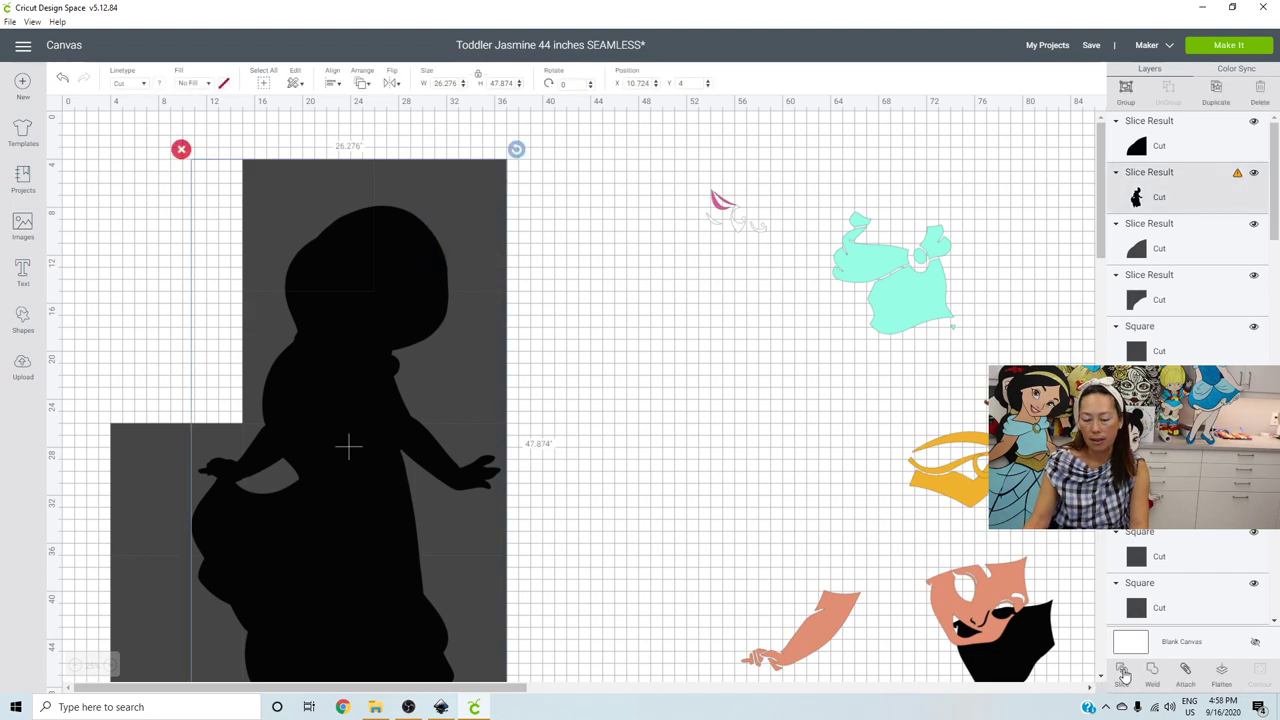
pyautogui.press('Delete')
pyautogui.moveTo(573, 350); pyautogui.dragTo(386, 401)
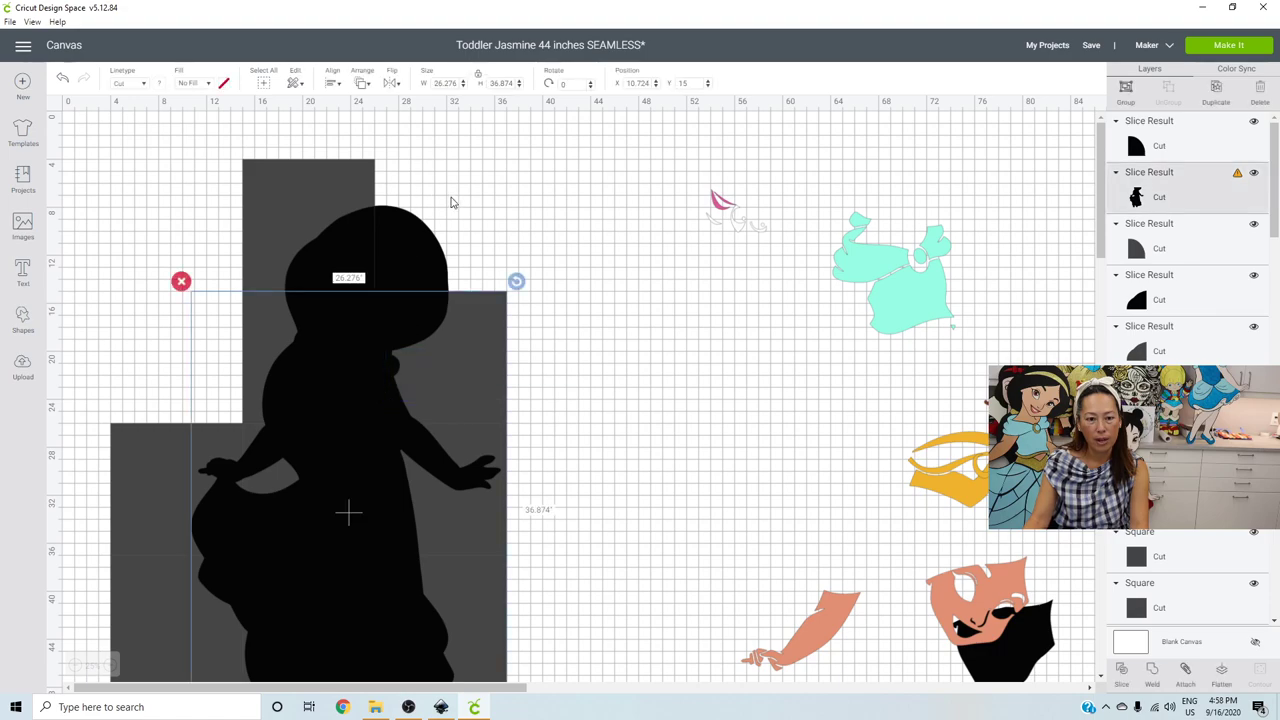
pyautogui.press('Delete')
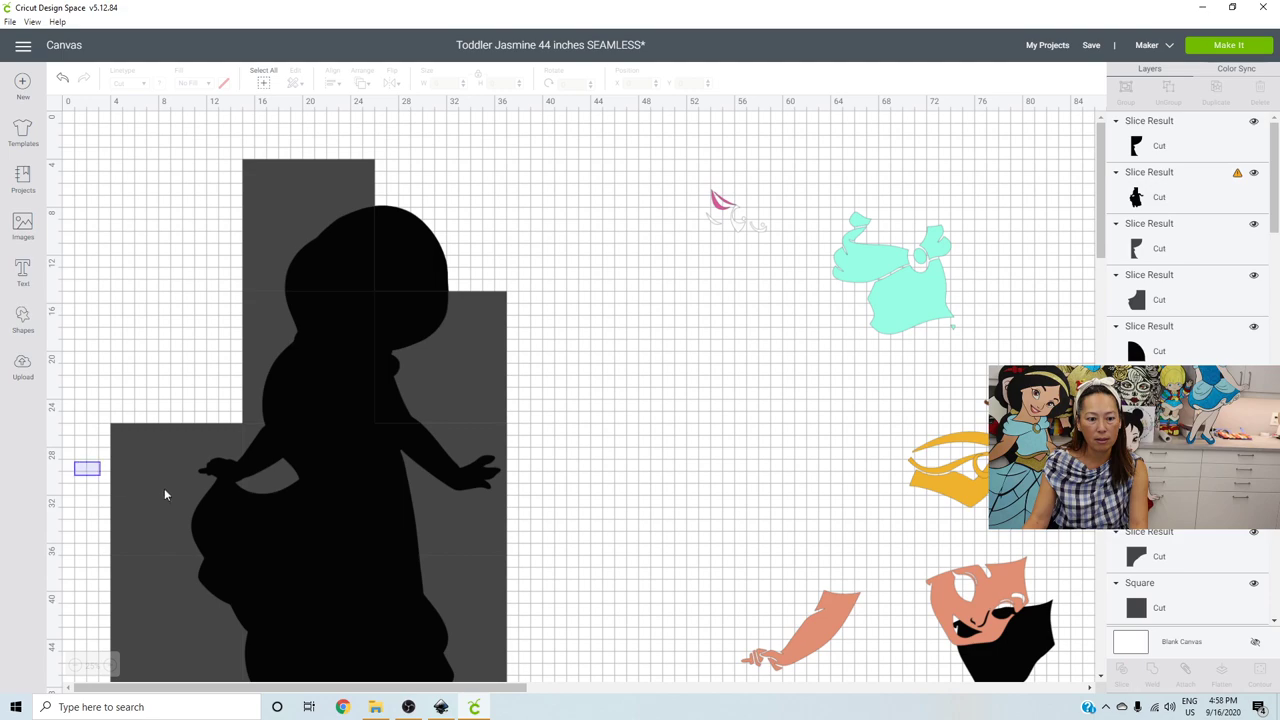
# - Slice the silhouette with the left-column square around the hand and the right-column square over the lower skirt
pyautogui.moveTo(166, 494); pyautogui.dragTo(214, 508)
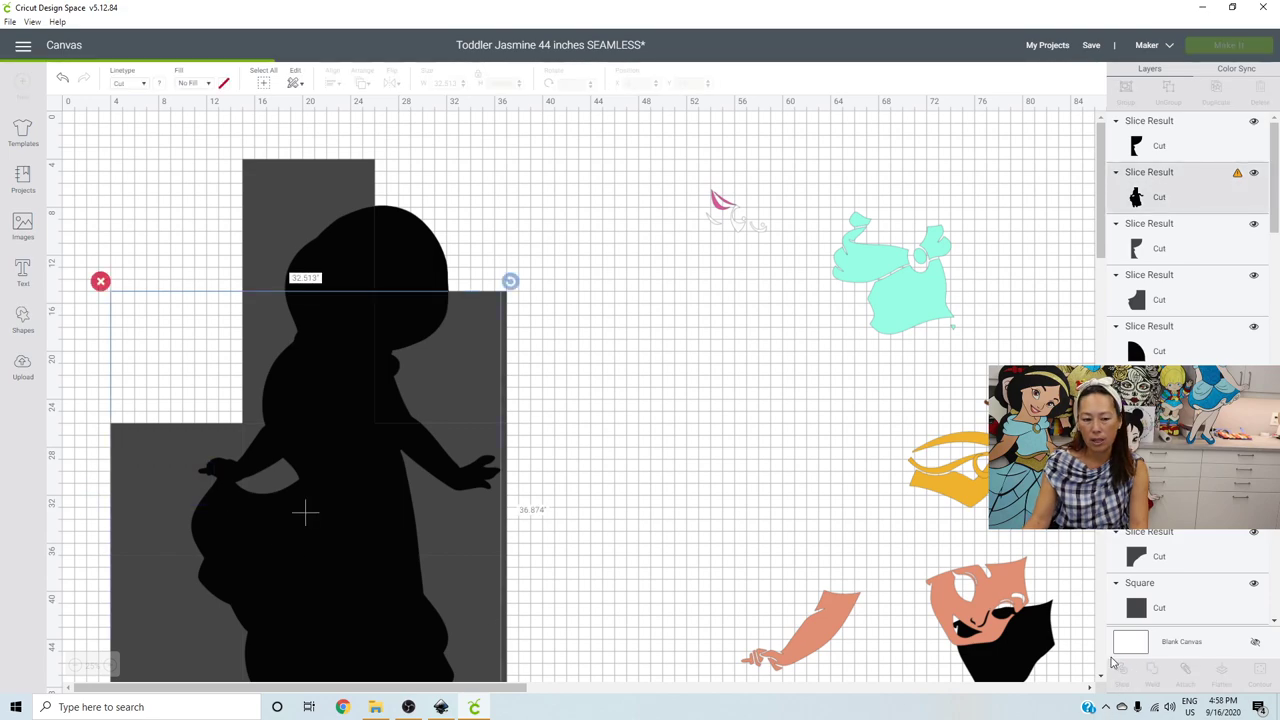
pyautogui.click(537, 380)
pyautogui.scroll(-3, 538, 385)
pyautogui.scroll(-1, 538, 392)
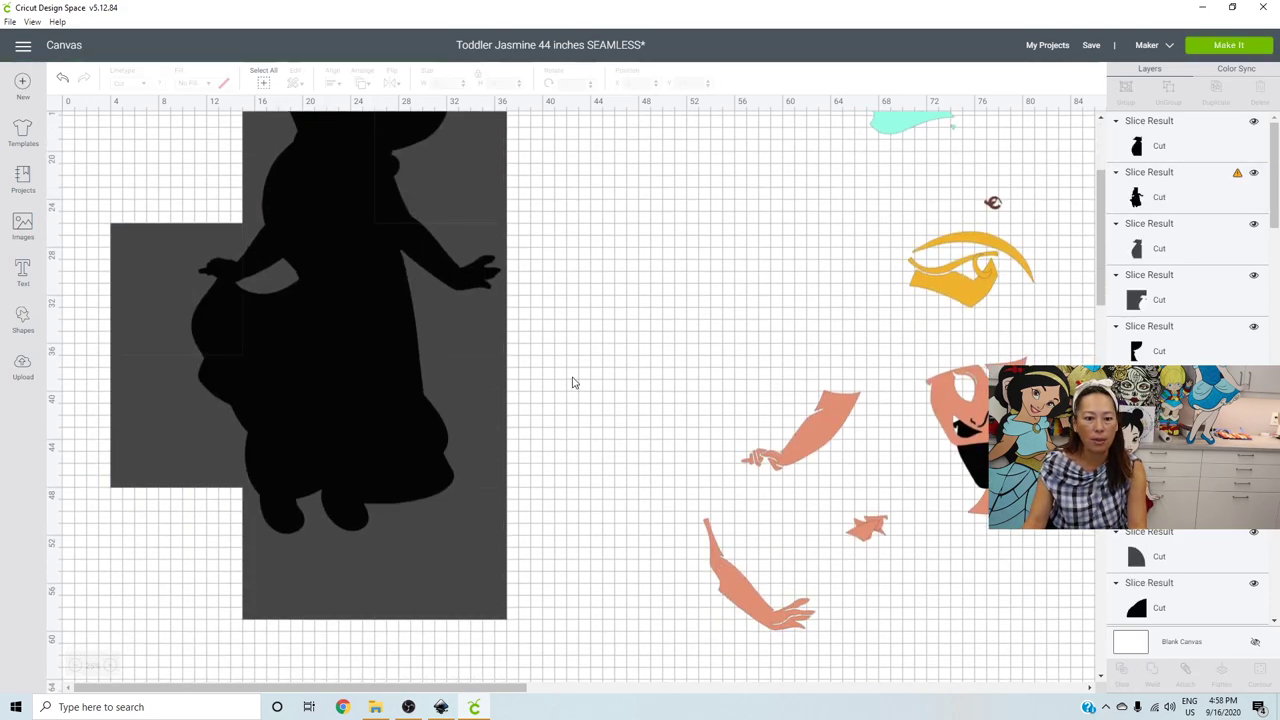
pyautogui.moveTo(415, 396); pyautogui.dragTo(370, 390)
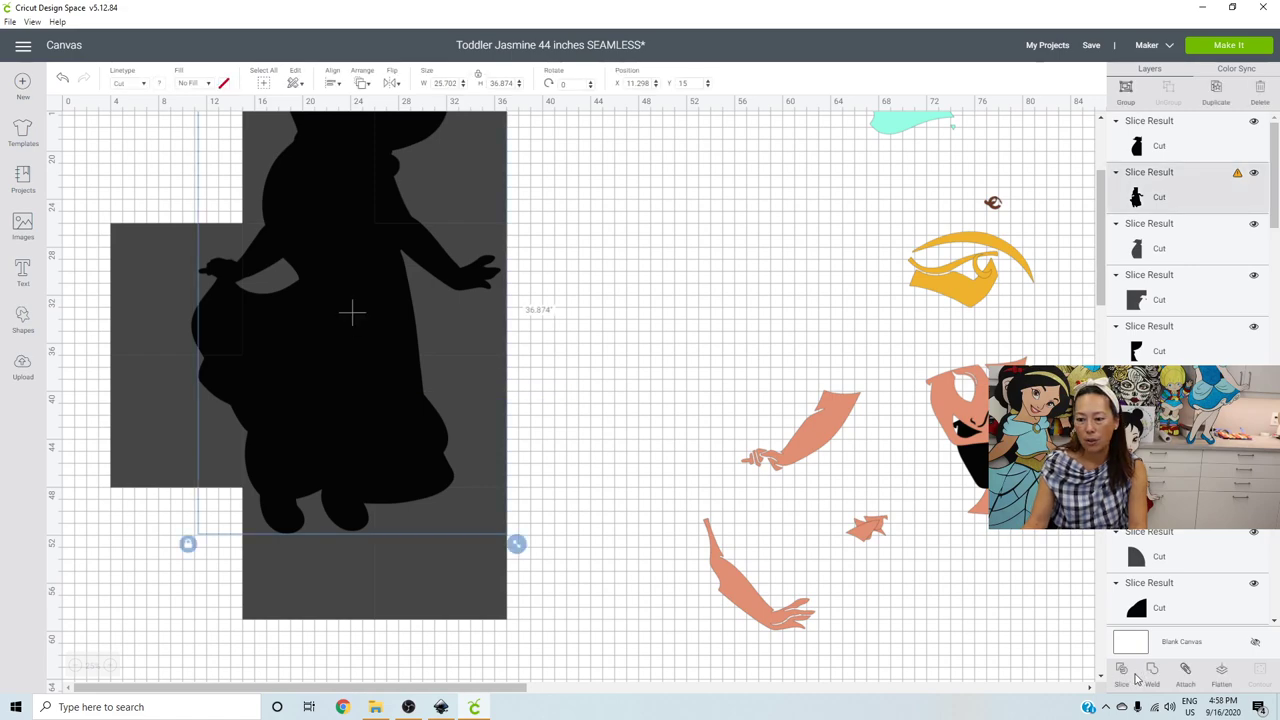
pyautogui.click(1124, 675)
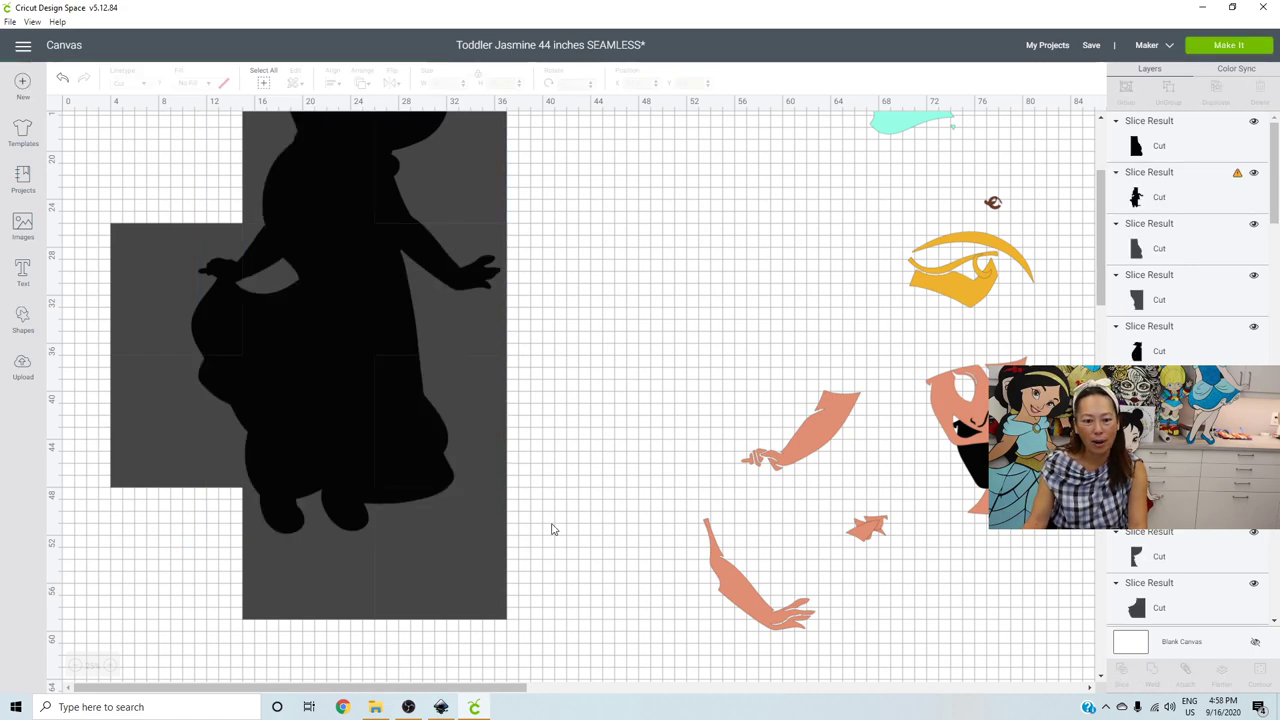
# - Slice the silhouette with the two bottom-row squares beneath the skirt hem and the feet, undoing the accidental silhouette move
pyautogui.moveTo(420, 519)
pyautogui.mouseDown()
pyautogui.moveTo(400, 503)
pyautogui.moveTo(411, 508)
pyautogui.mouseUp()
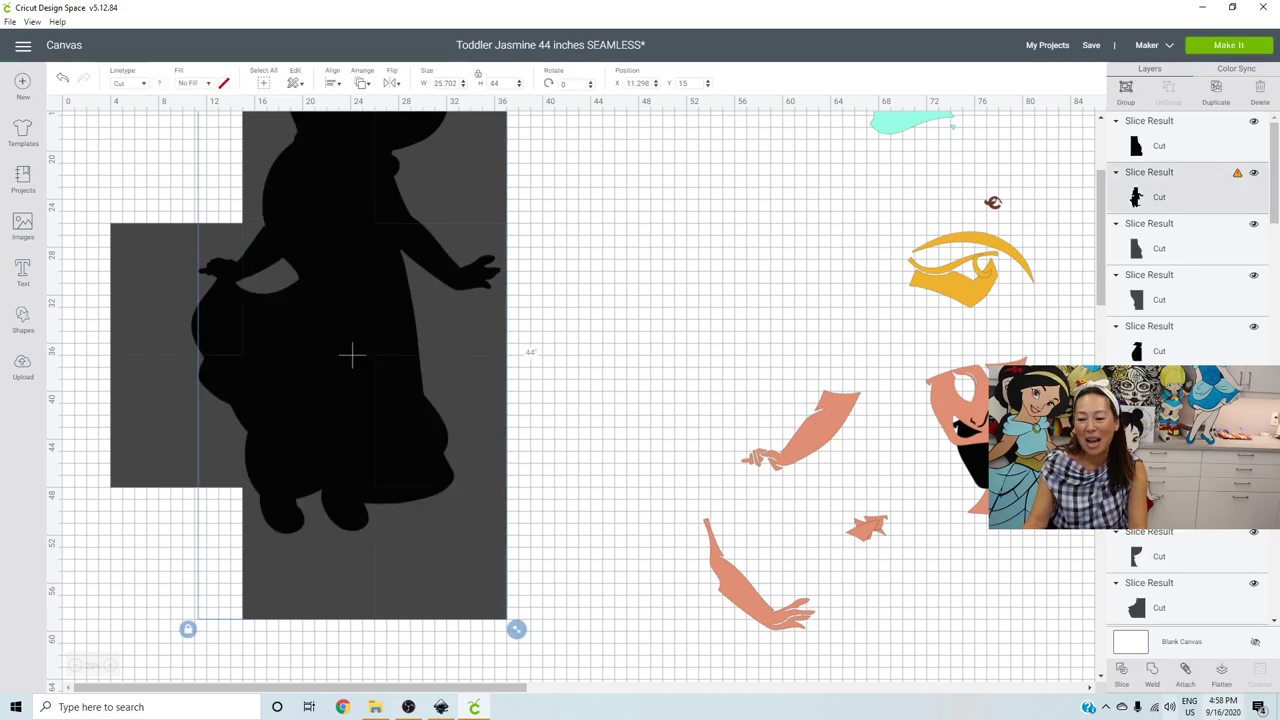
pyautogui.click(1121, 673)
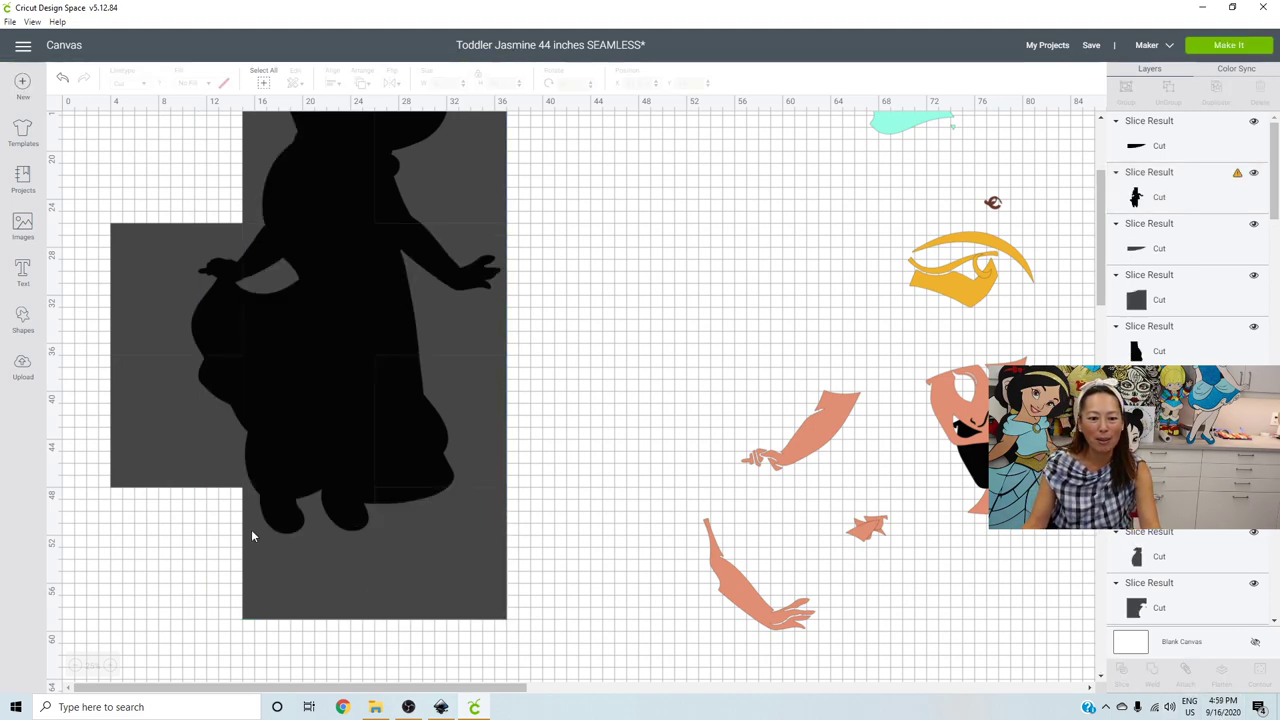
pyautogui.moveTo(211, 524); pyautogui.dragTo(320, 506)
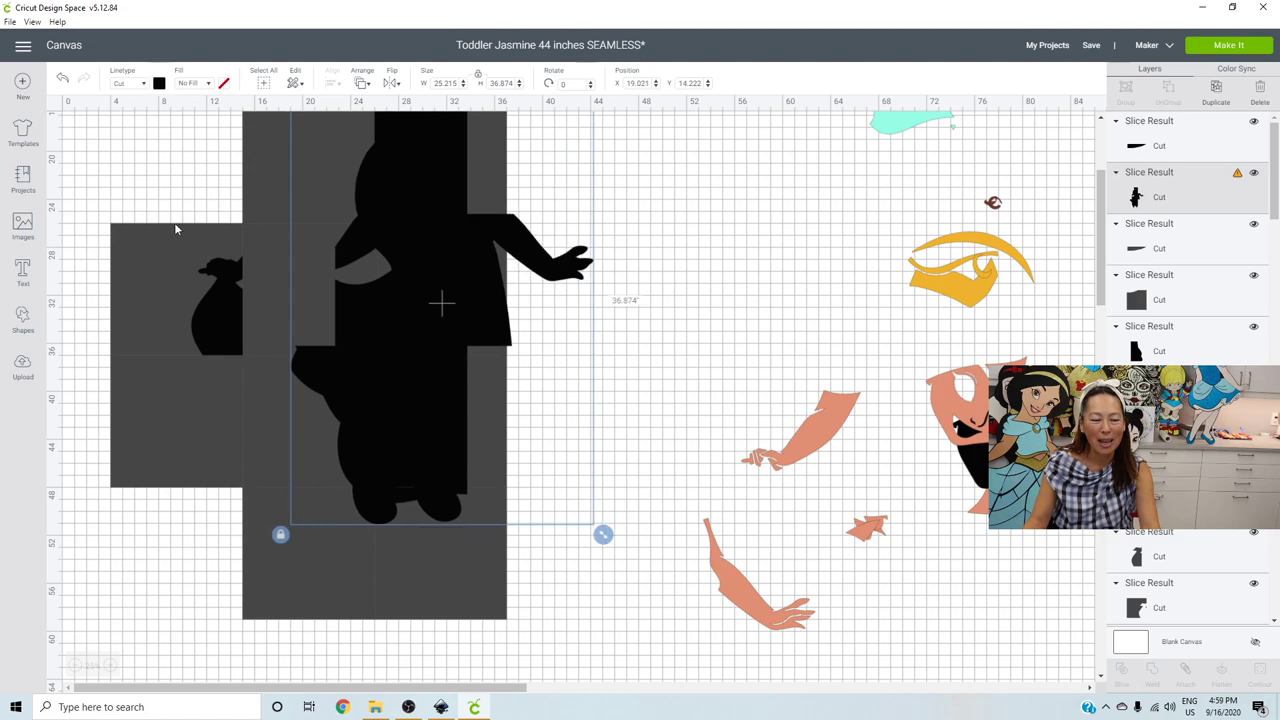
pyautogui.click(62, 82)
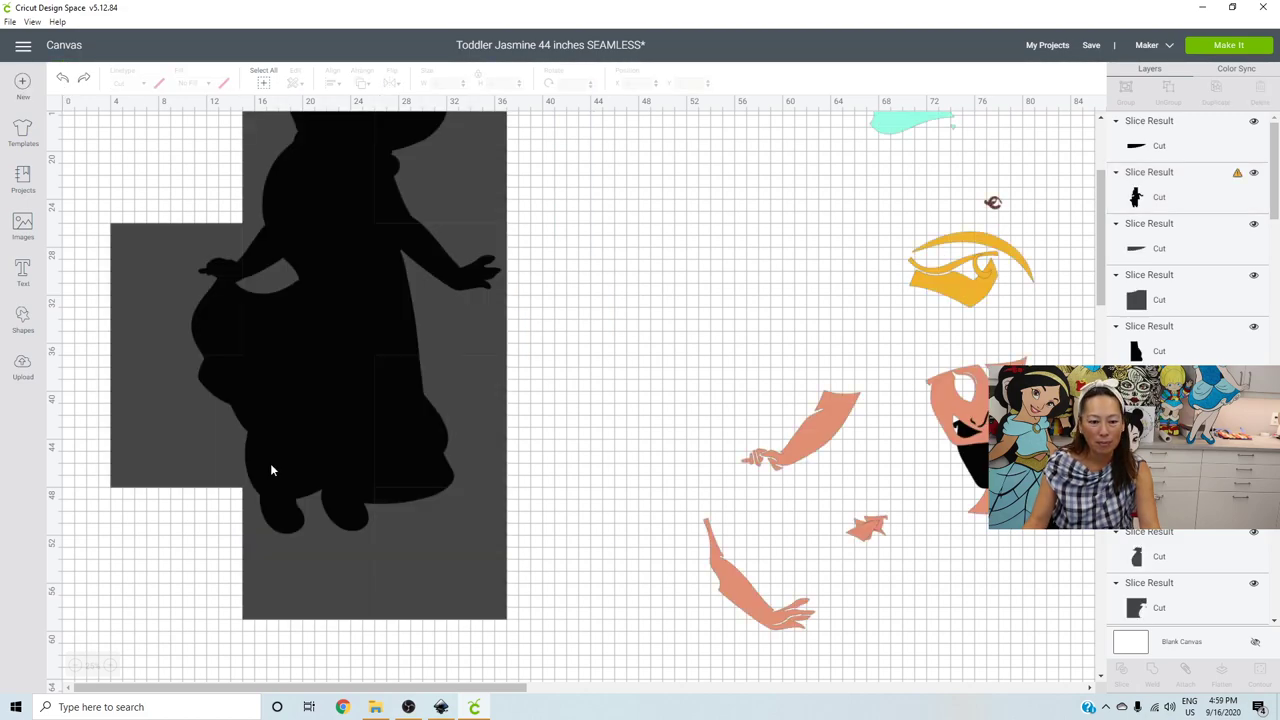
pyautogui.moveTo(281, 549); pyautogui.dragTo(271, 500)
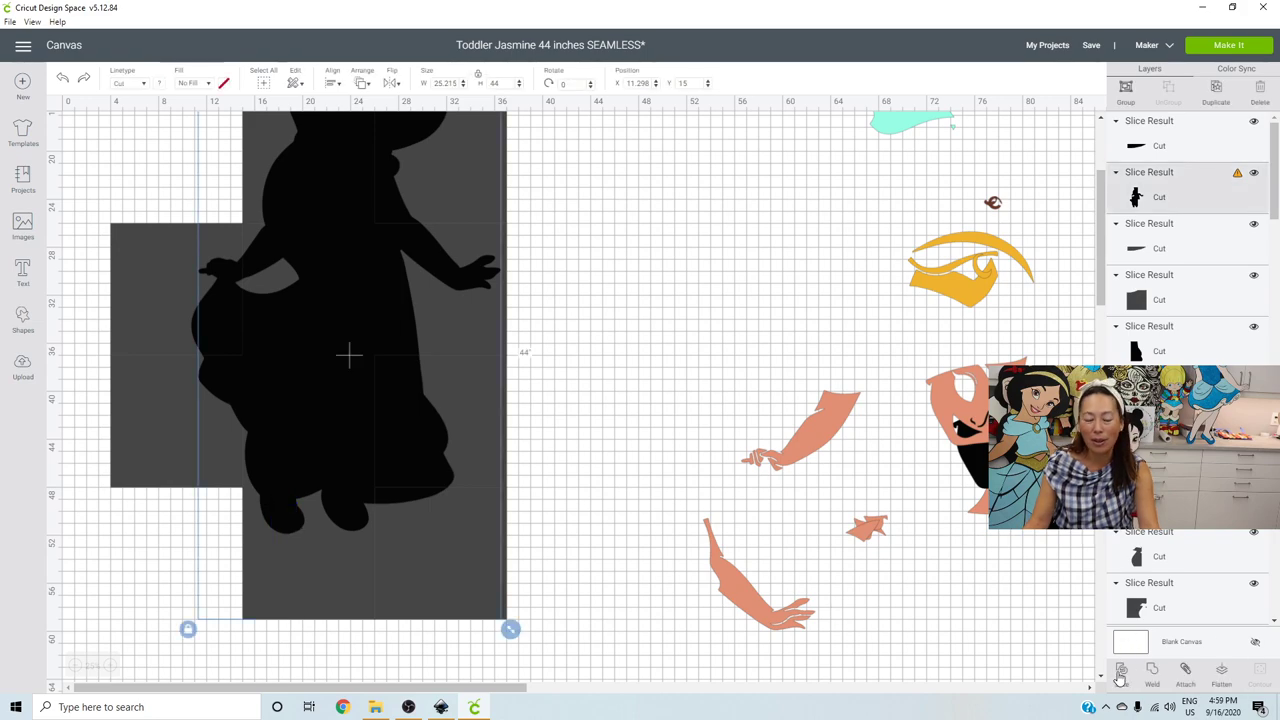
pyautogui.hotkey('ctrl', 'z')
pyautogui.scroll(3, 359, 434)
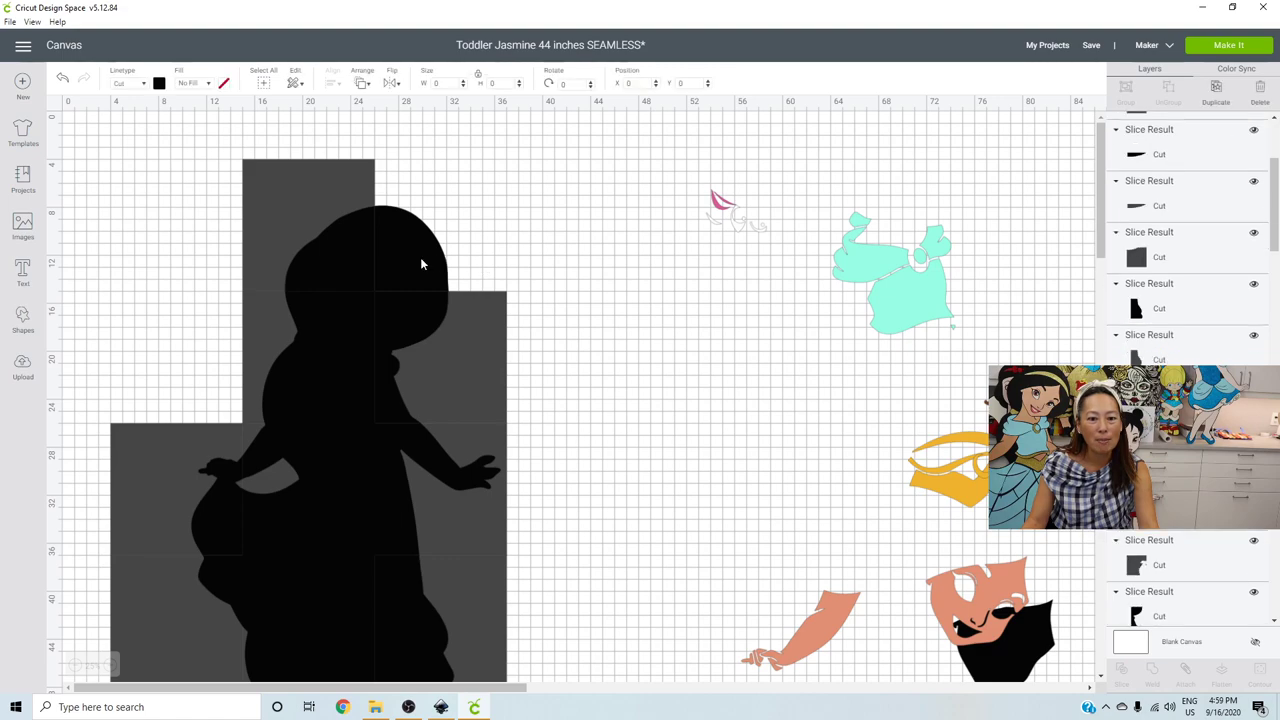
# - Move the two sliced pieces of the head out of the grid and place them side by side on the empty canvas
pyautogui.moveTo(420, 257); pyautogui.dragTo(720, 300)
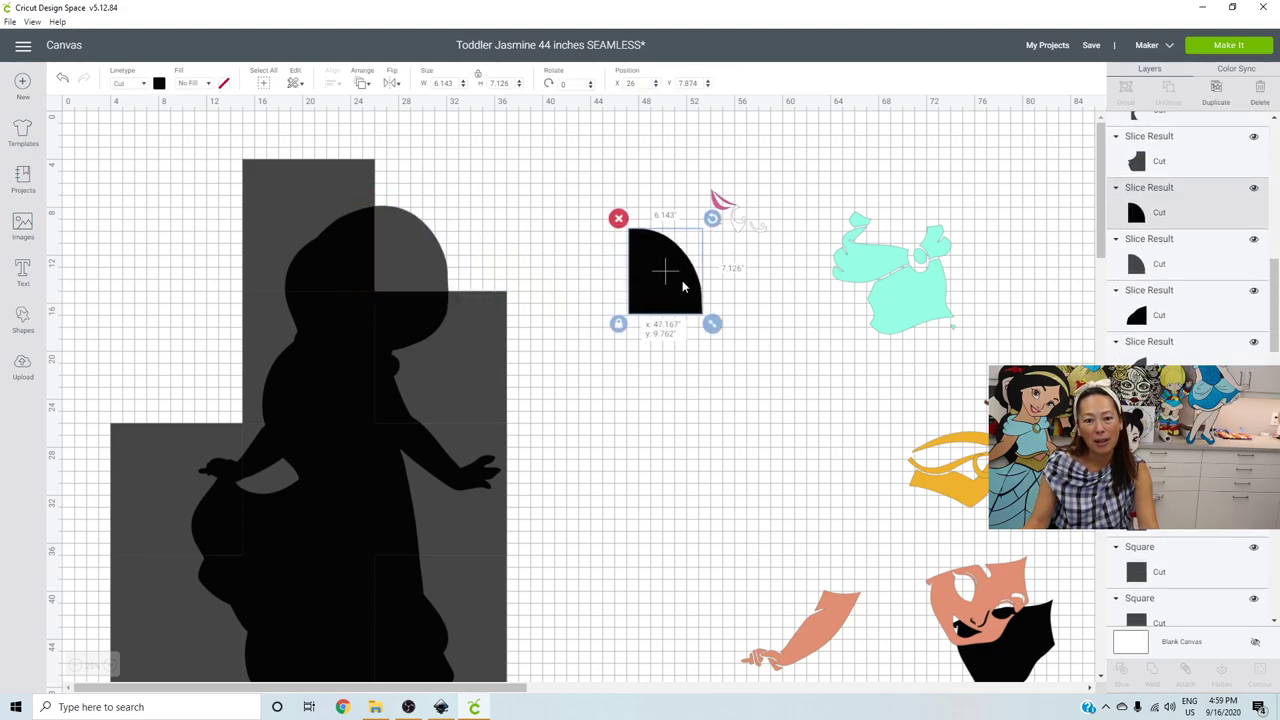
pyautogui.click(352, 253)
pyautogui.moveTo(352, 253); pyautogui.dragTo(604, 277)
pyautogui.click(435, 318)
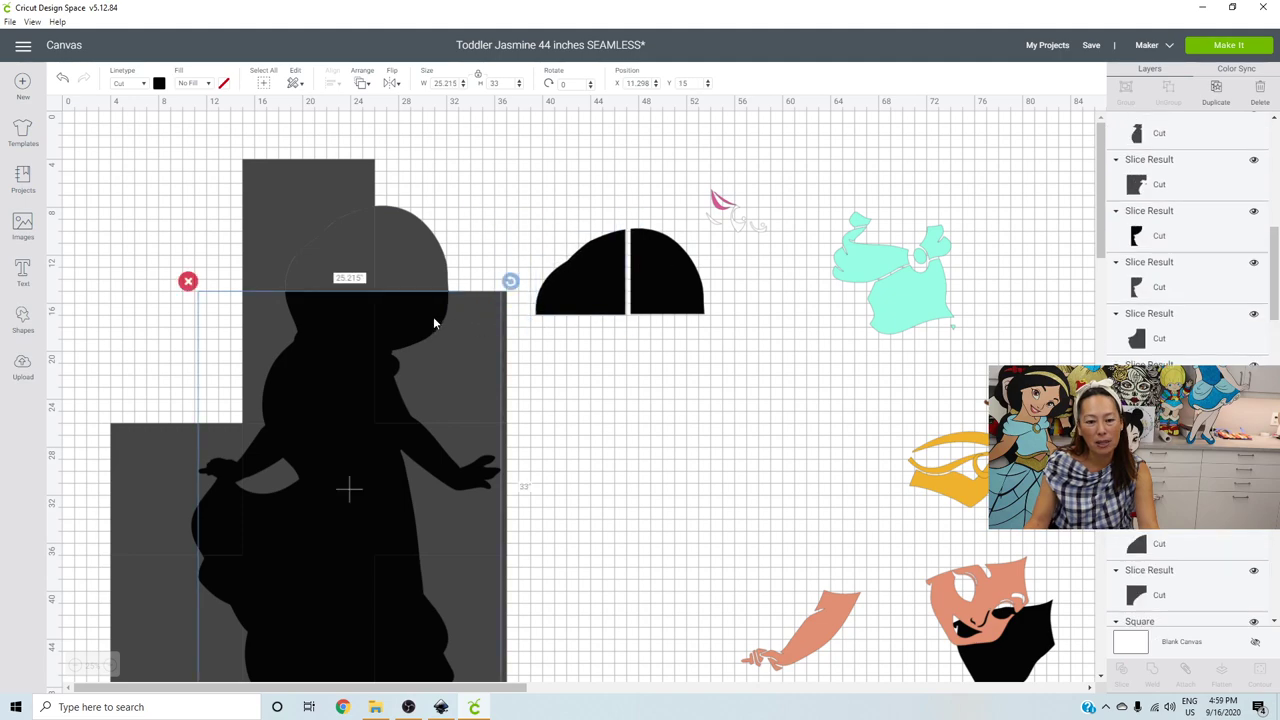
pyautogui.click(535, 360)
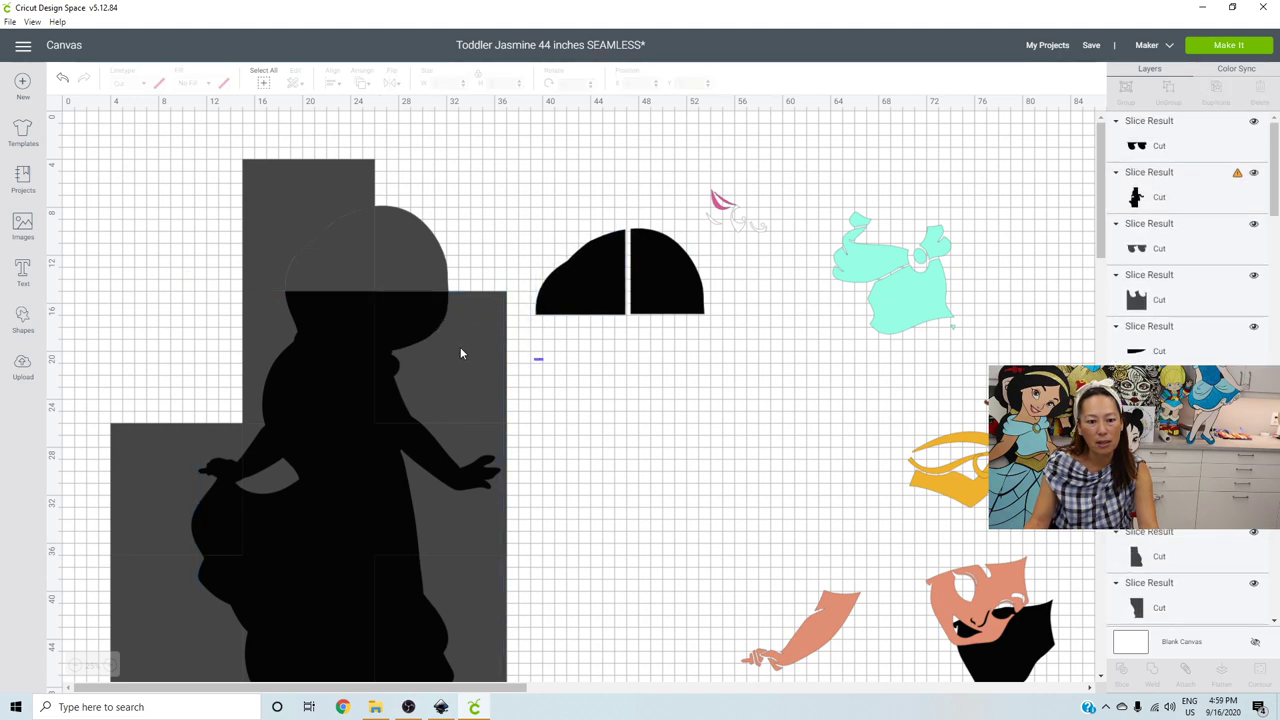
pyautogui.moveTo(409, 321); pyautogui.dragTo(410, 322)
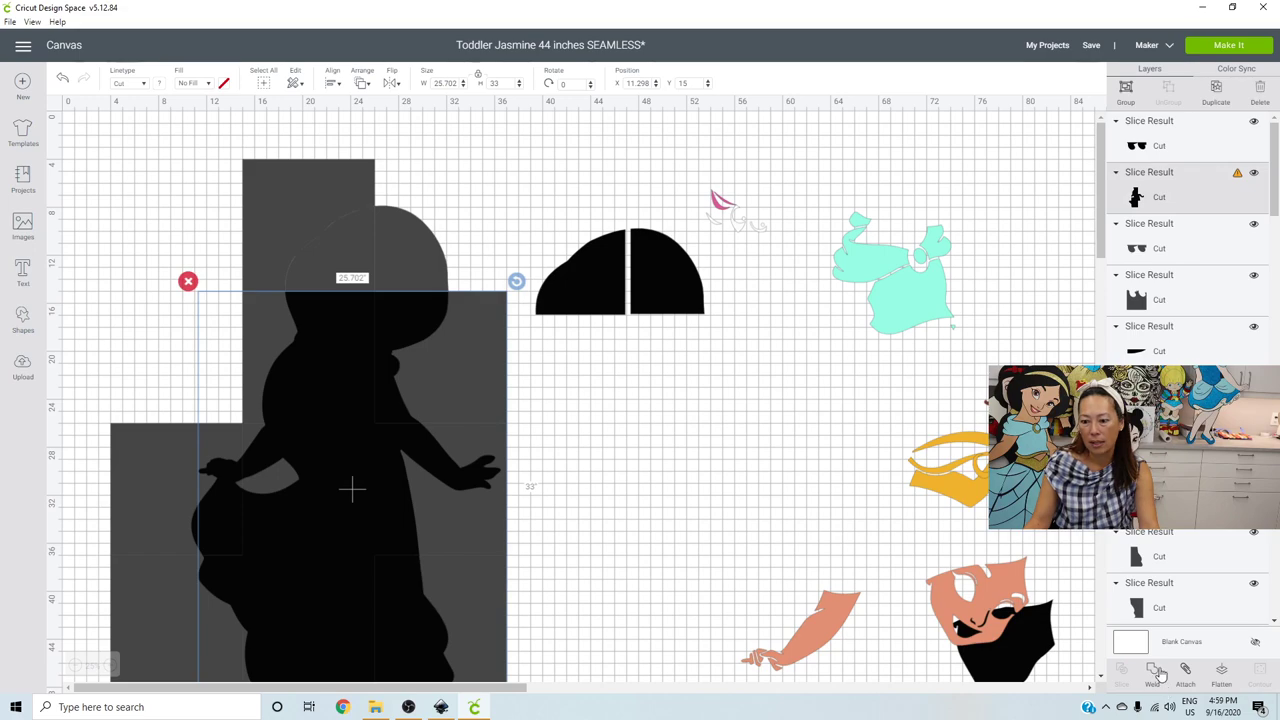
pyautogui.click(638, 454)
pyautogui.moveTo(201, 333); pyautogui.dragTo(230, 352)
pyautogui.click(64, 81)
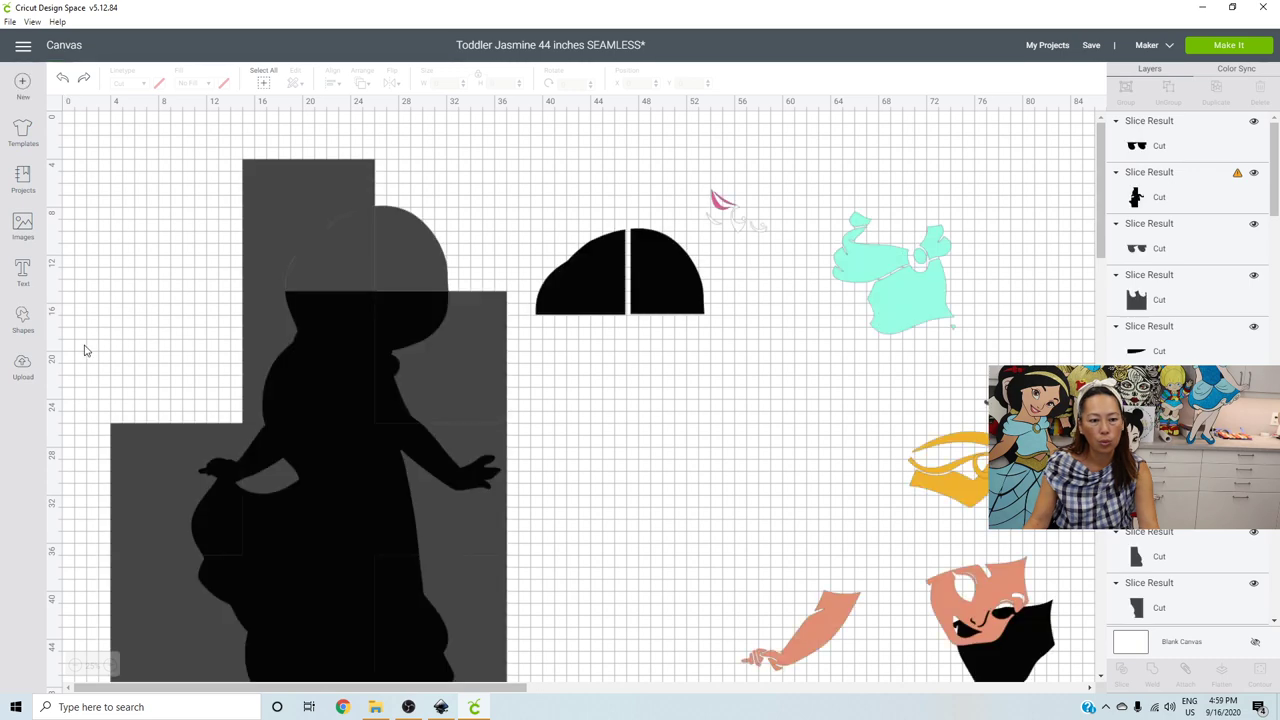
# - Slice the remaining silhouette with the second square of the middle column, covering the hair and upper body
pyautogui.moveTo(193, 361); pyautogui.dragTo(286, 373)
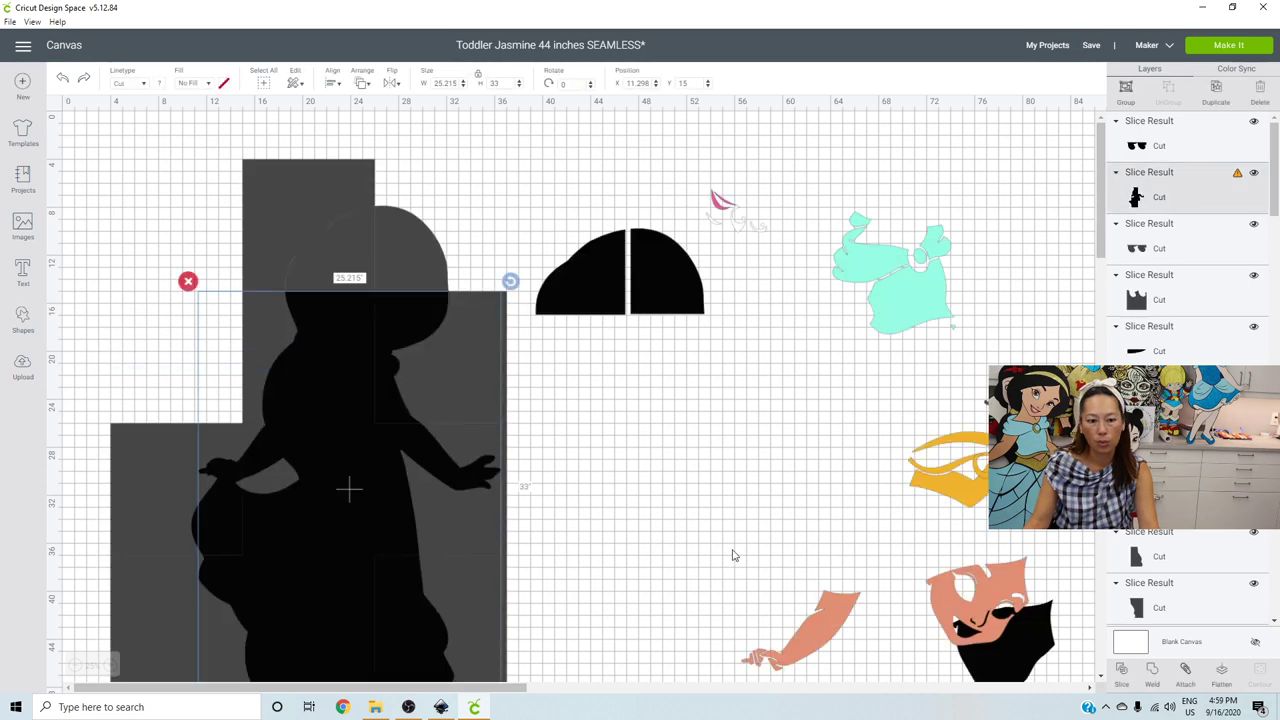
pyautogui.click(1123, 673)
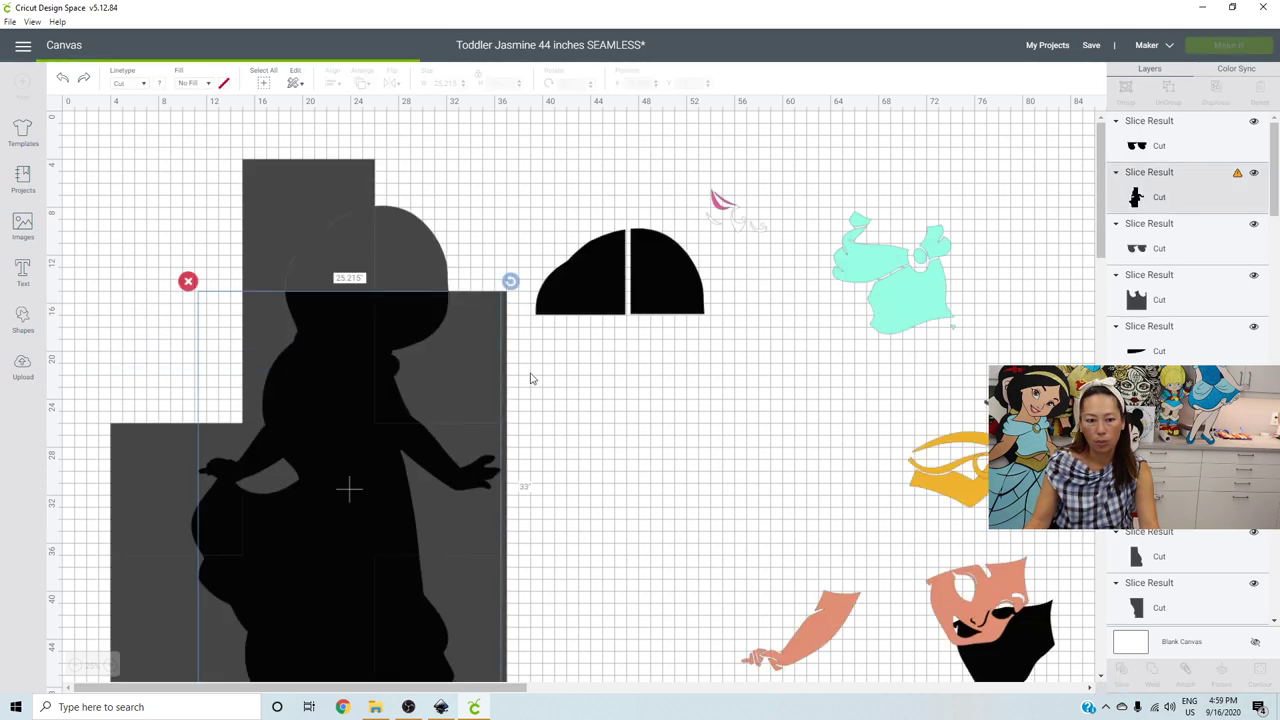
# - Move the two upper-body pieces beneath the head pieces and delete the leftover squares from the top two grid rows
pyautogui.click(428, 316)
pyautogui.moveTo(428, 316); pyautogui.dragTo(705, 343)
pyautogui.moveTo(355, 346); pyautogui.dragTo(616, 370)
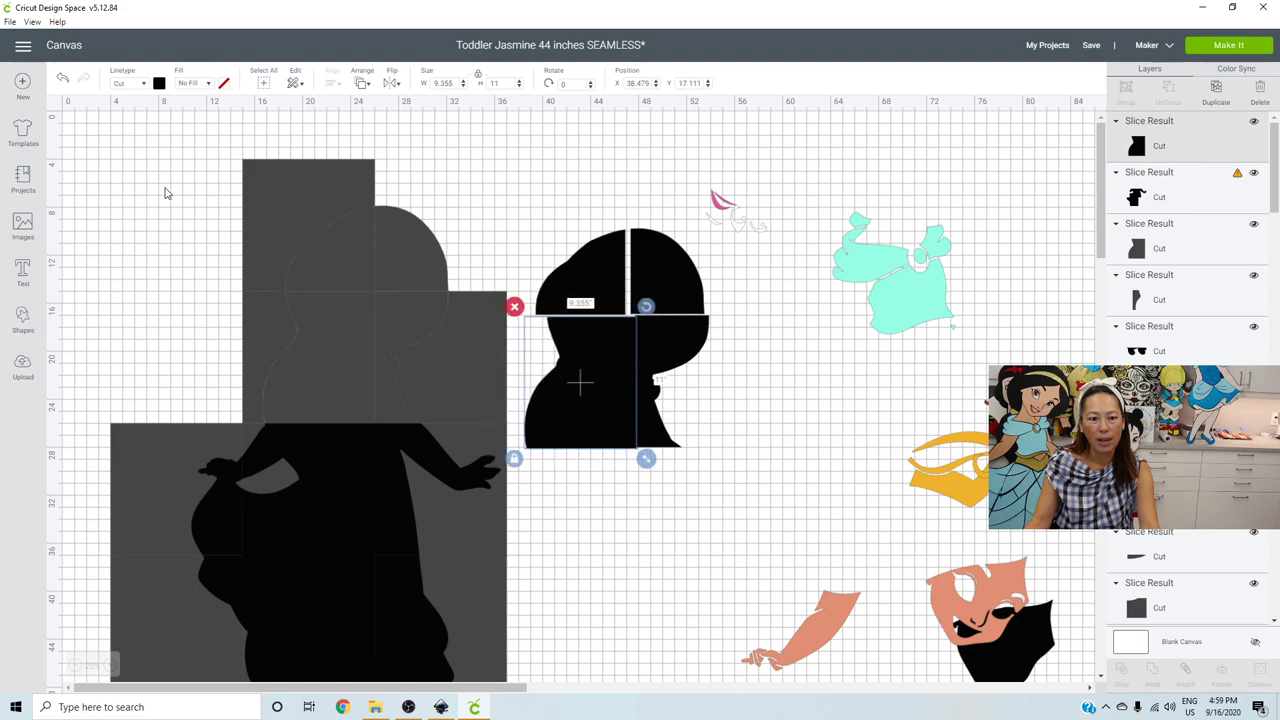
pyautogui.moveTo(164, 187); pyautogui.dragTo(448, 380)
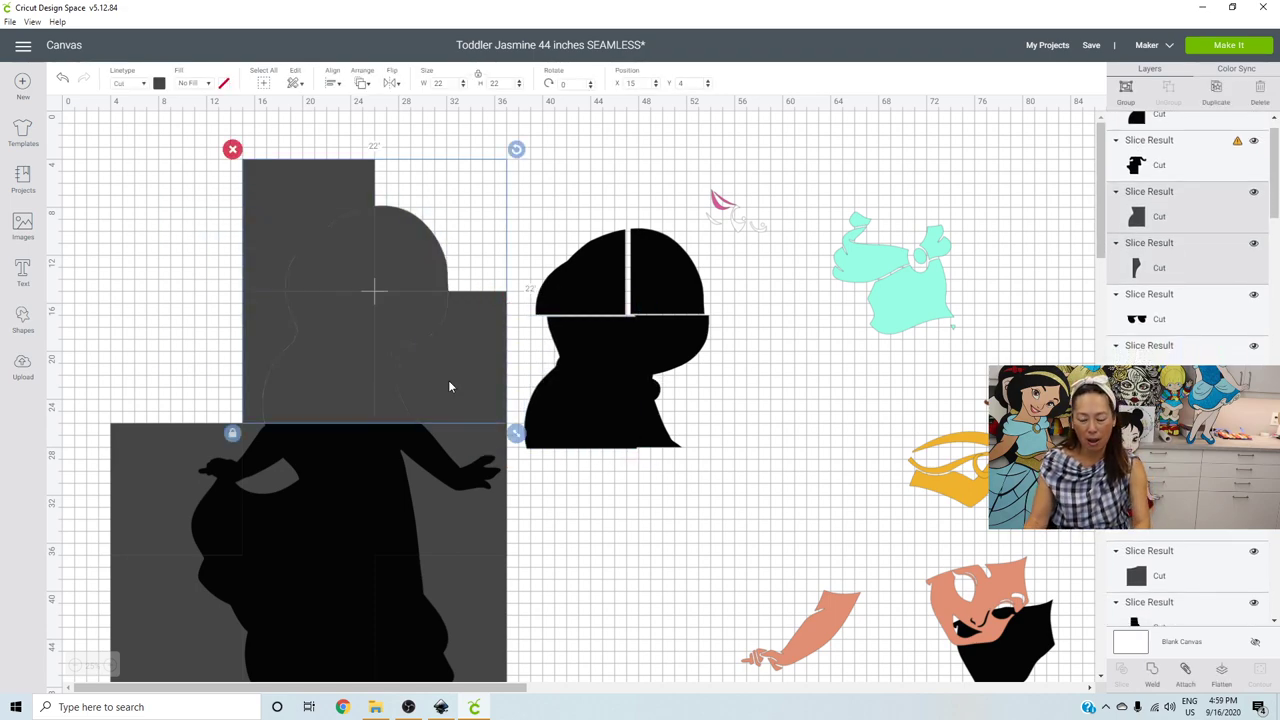
pyautogui.press('Delete')
# - Slice the remaining silhouette with the right-column and middle-column squares of the arm row at Y 26
pyautogui.scroll(-2, 437, 377)
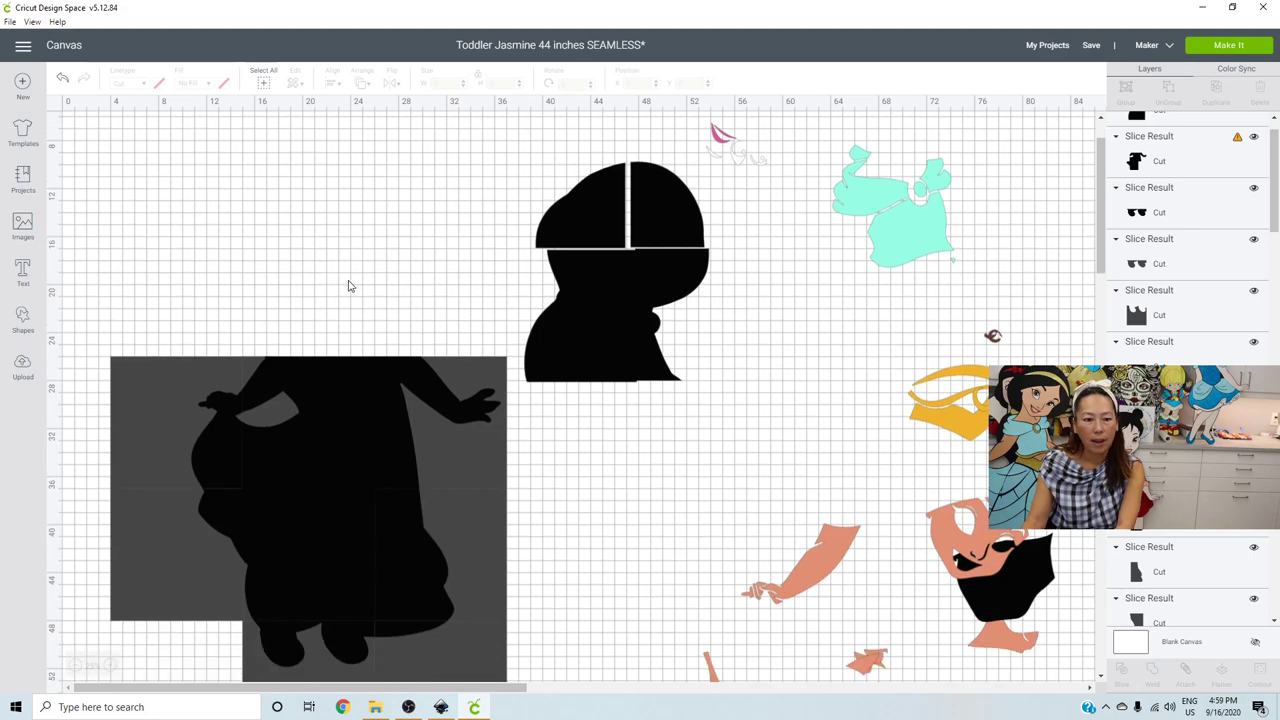
pyautogui.moveTo(428, 380); pyautogui.dragTo(430, 382)
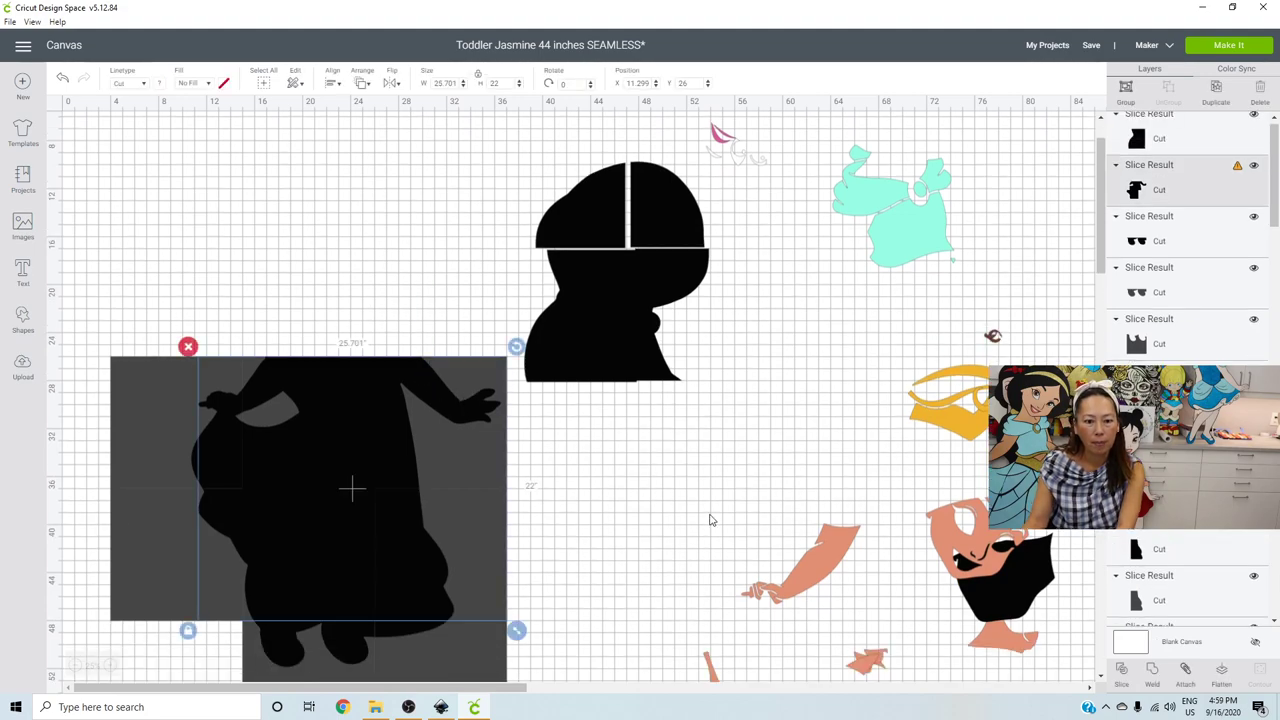
pyautogui.click(1127, 675)
pyautogui.moveTo(299, 303); pyautogui.dragTo(337, 406)
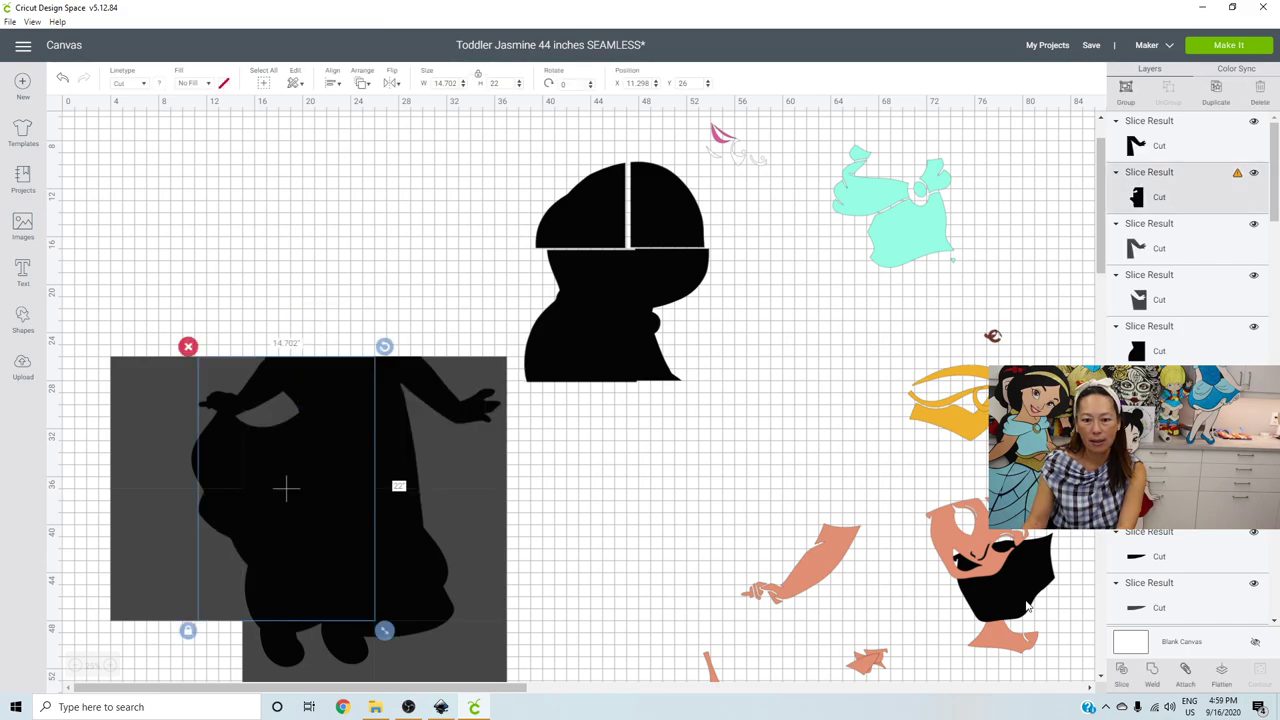
pyautogui.click(1127, 675)
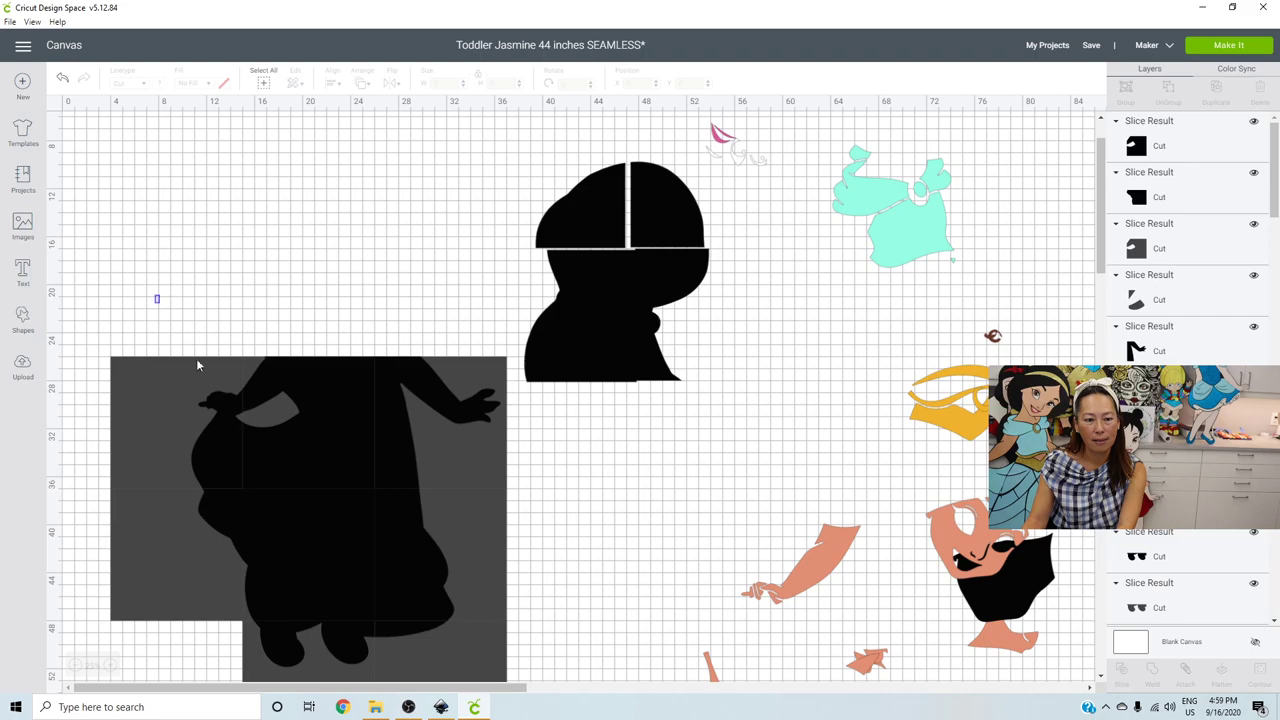
# - Move the three arm-row pieces beneath the upper body and delete the leftover squares of that row
pyautogui.moveTo(196, 365); pyautogui.dragTo(238, 430)
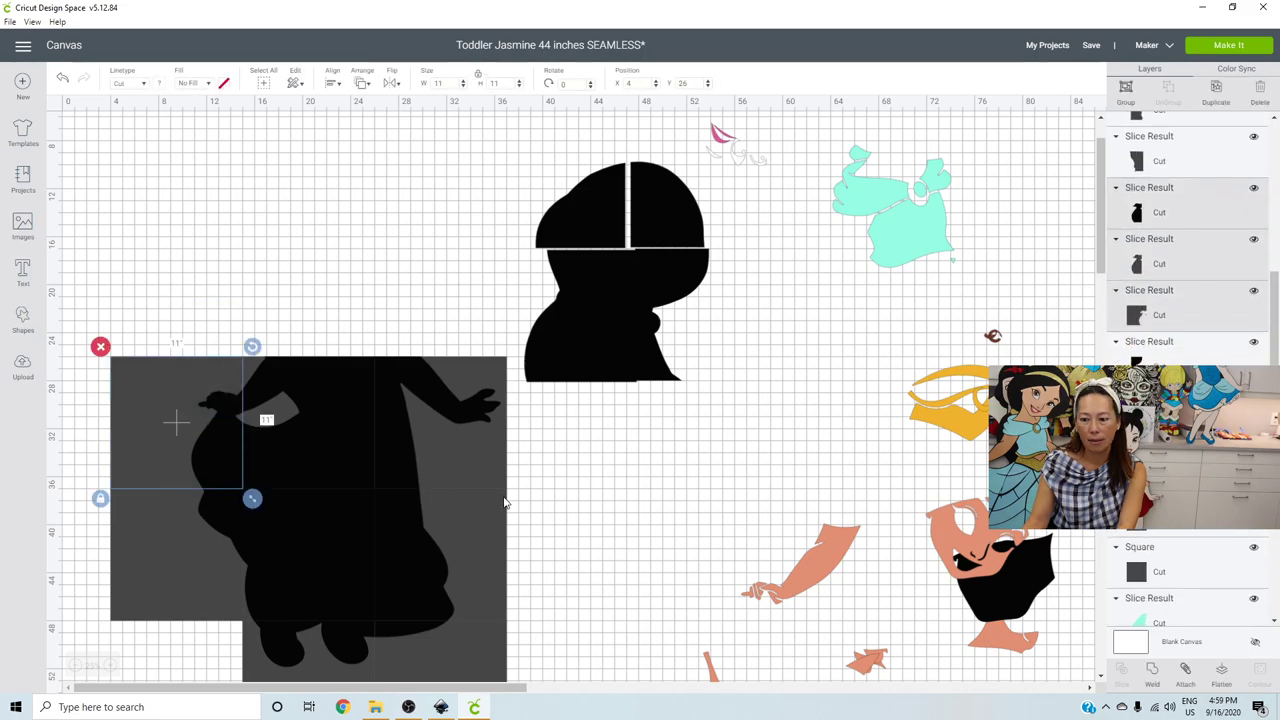
pyautogui.moveTo(446, 404); pyautogui.dragTo(716, 433)
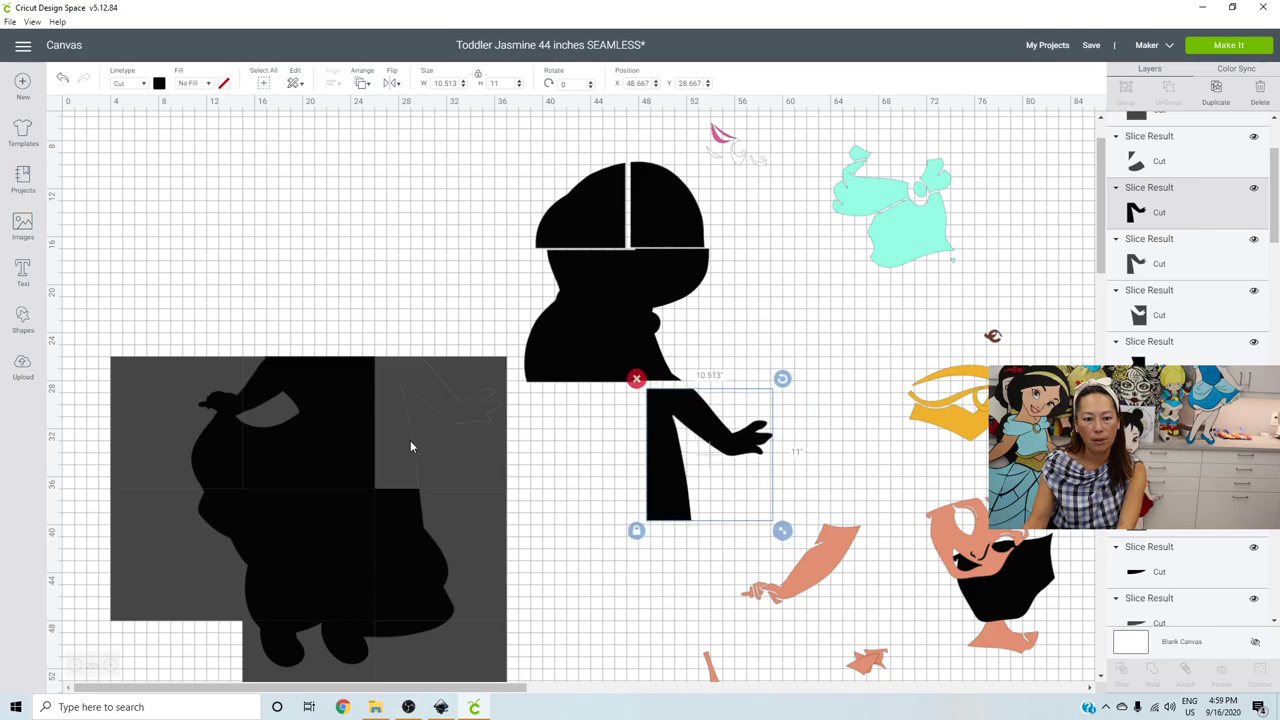
pyautogui.click(344, 434)
pyautogui.moveTo(344, 437); pyautogui.dragTo(612, 460)
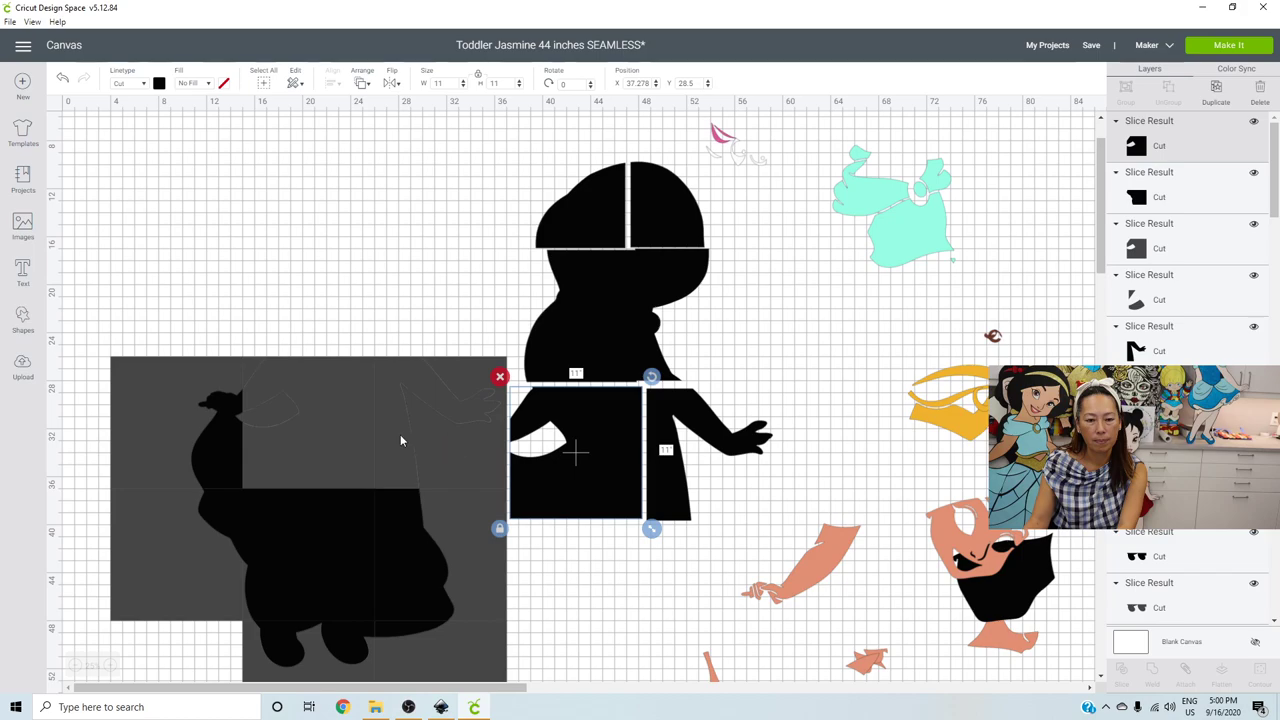
pyautogui.moveTo(410, 432); pyautogui.dragTo(521, 432)
pyautogui.moveTo(165, 312); pyautogui.dragTo(392, 426)
pyautogui.press('Delete')
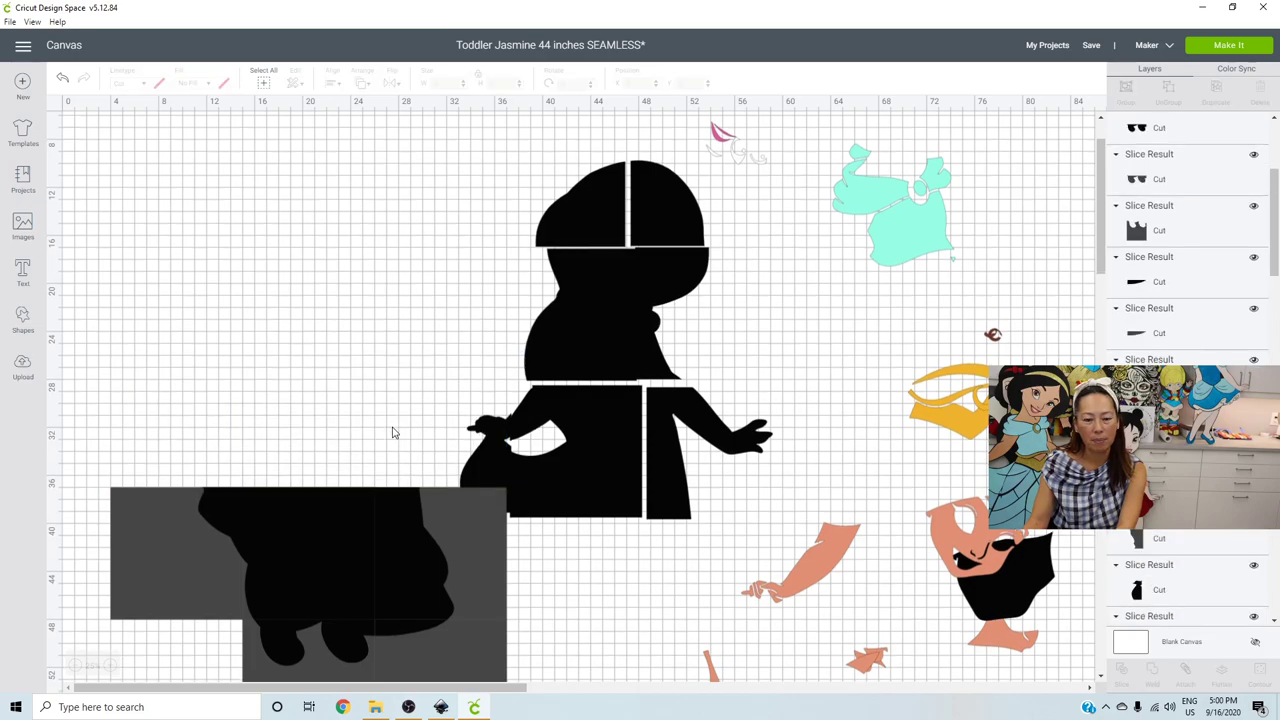
# - Slice the remaining skirt piece with the left-column square at X 4, Y 37
pyautogui.scroll(-3, 390, 430)
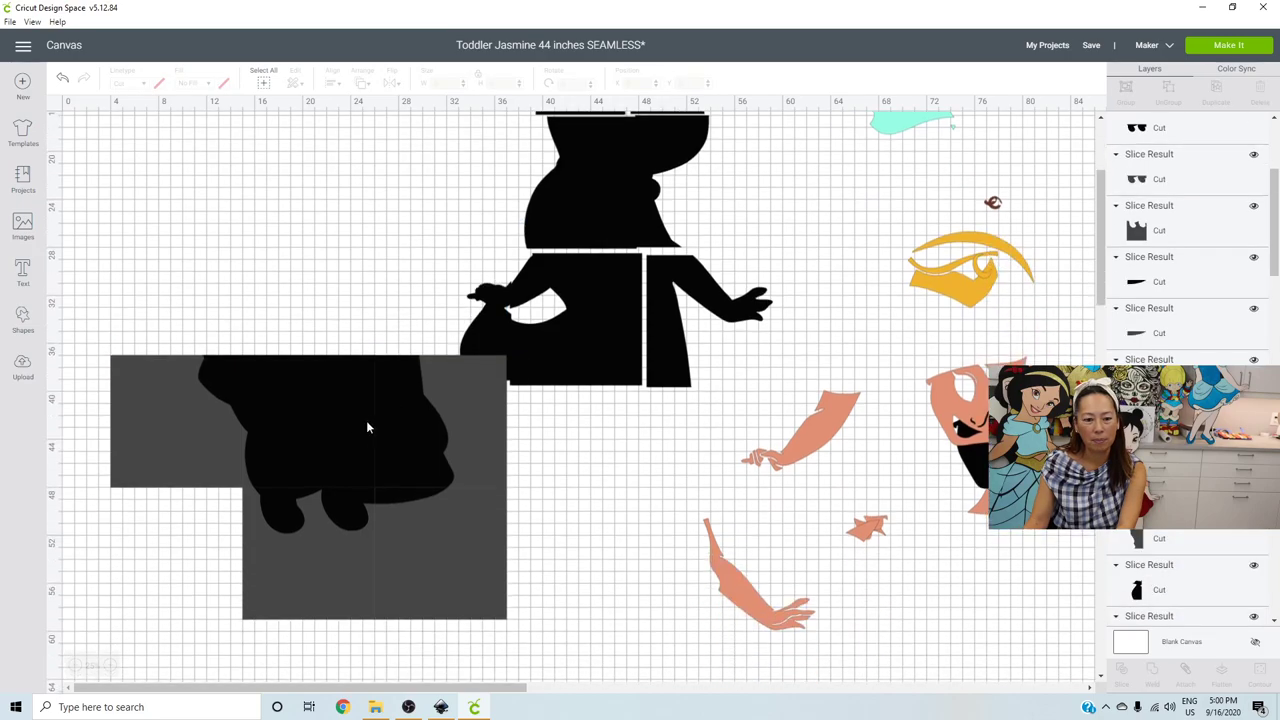
pyautogui.click(214, 372)
pyautogui.click(232, 290)
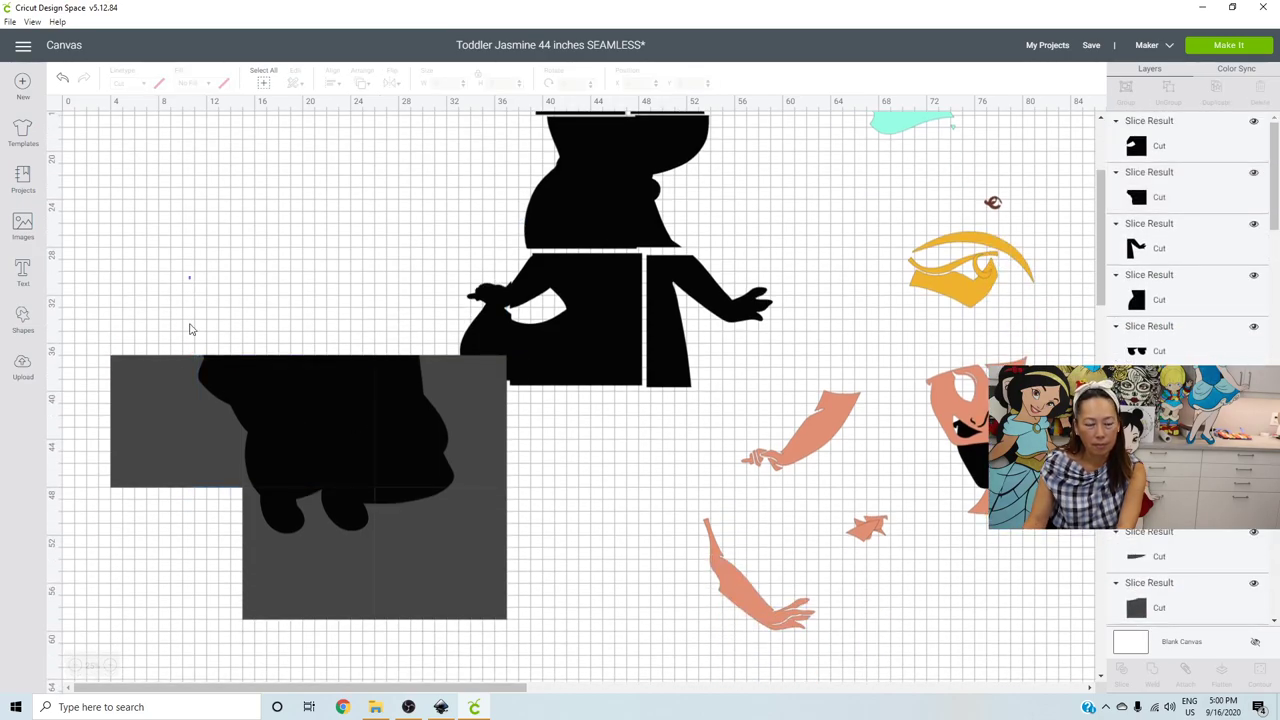
pyautogui.moveTo(189, 277); pyautogui.dragTo(214, 437)
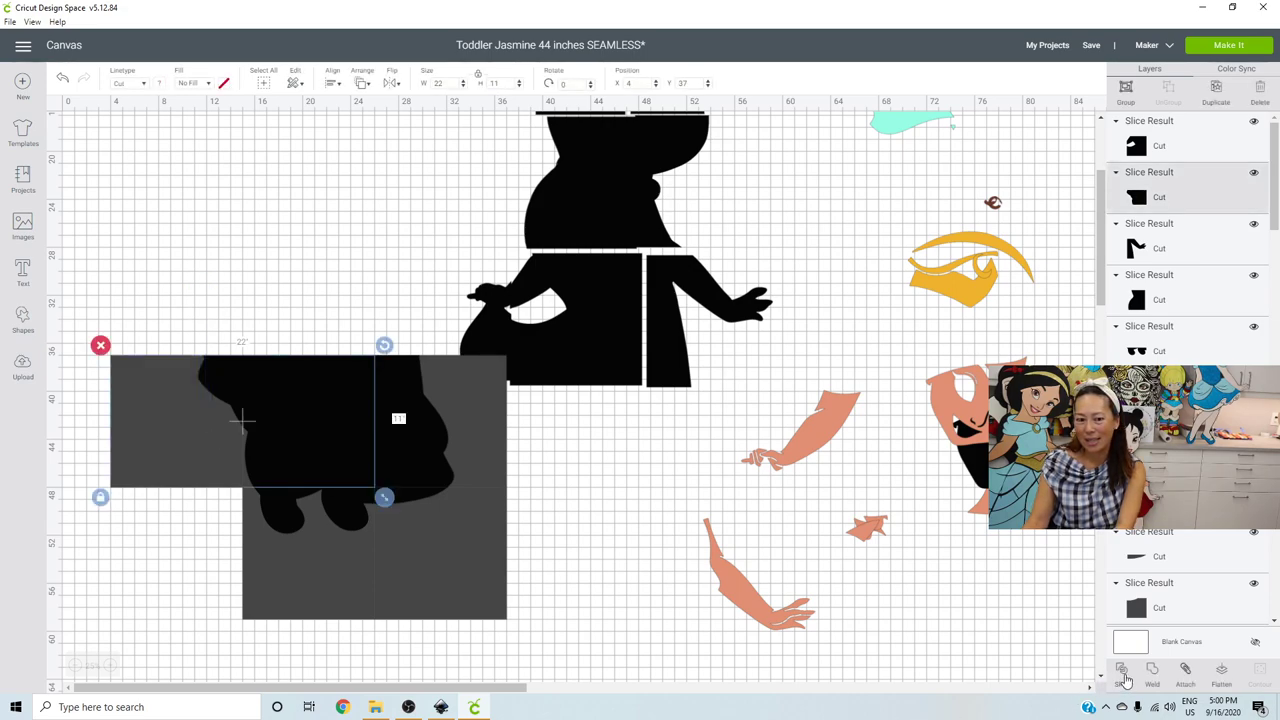
pyautogui.click(1123, 672)
# - Move the skirt pieces, the hem sliver and the feet out of the grid, arranging them beneath the arm-row pieces
pyautogui.click(420, 444)
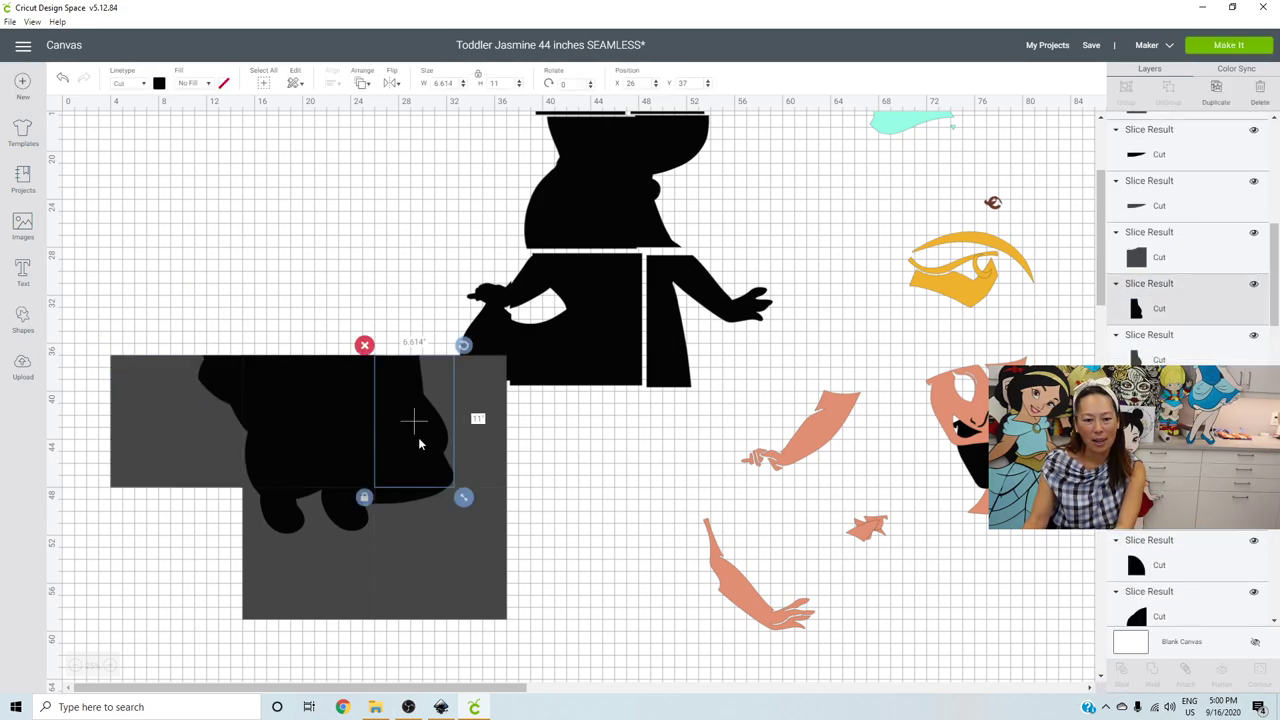
pyautogui.moveTo(420, 444); pyautogui.dragTo(693, 478)
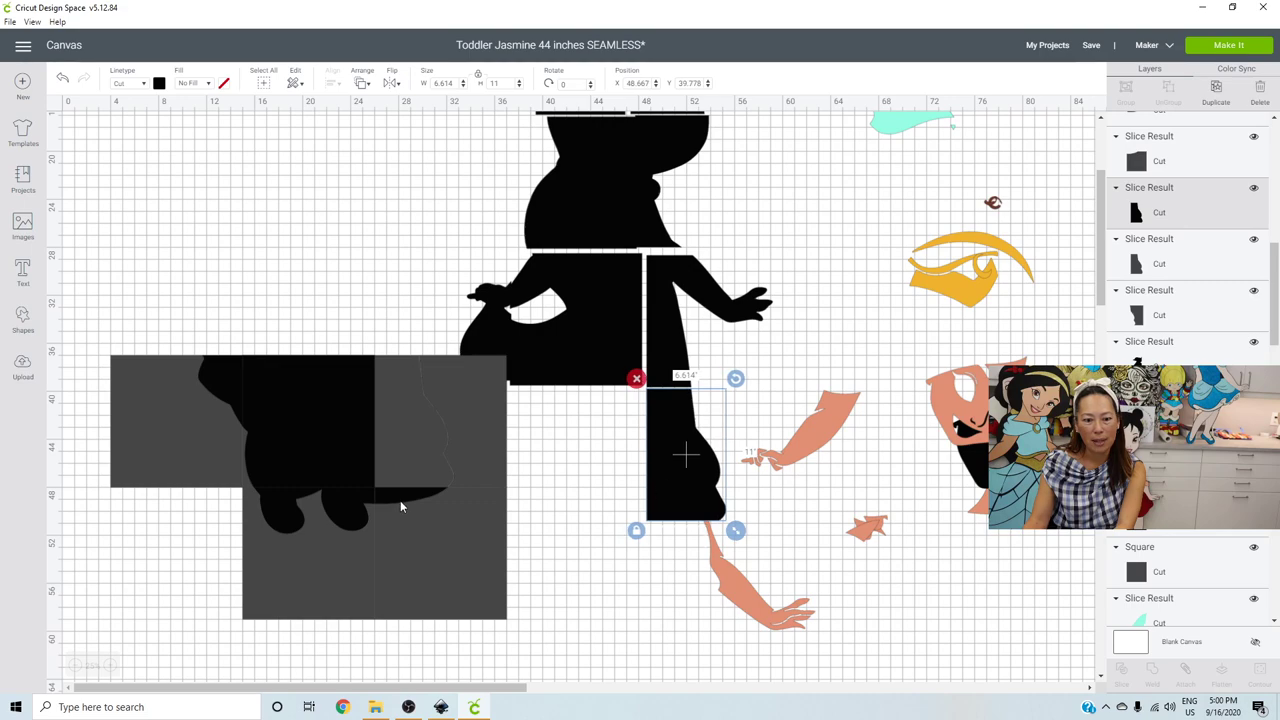
pyautogui.moveTo(400, 500); pyautogui.dragTo(705, 554)
pyautogui.click(316, 438)
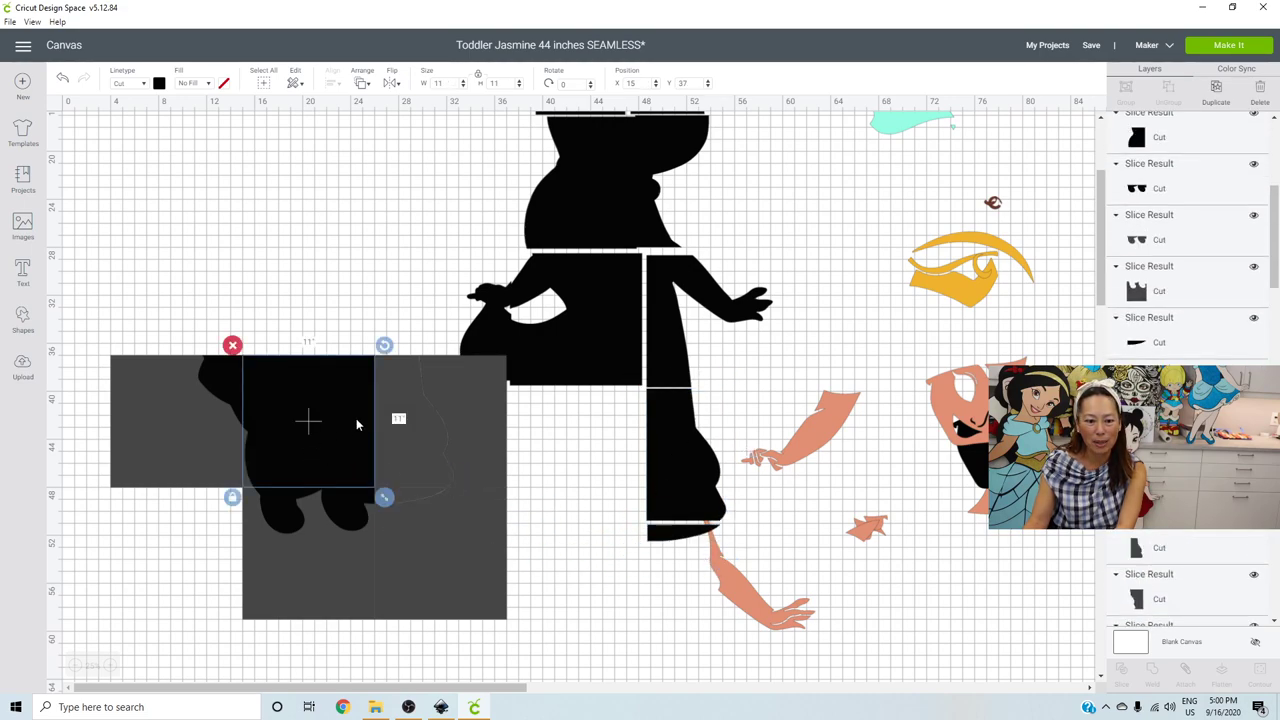
pyautogui.moveTo(380, 430); pyautogui.dragTo(627, 465)
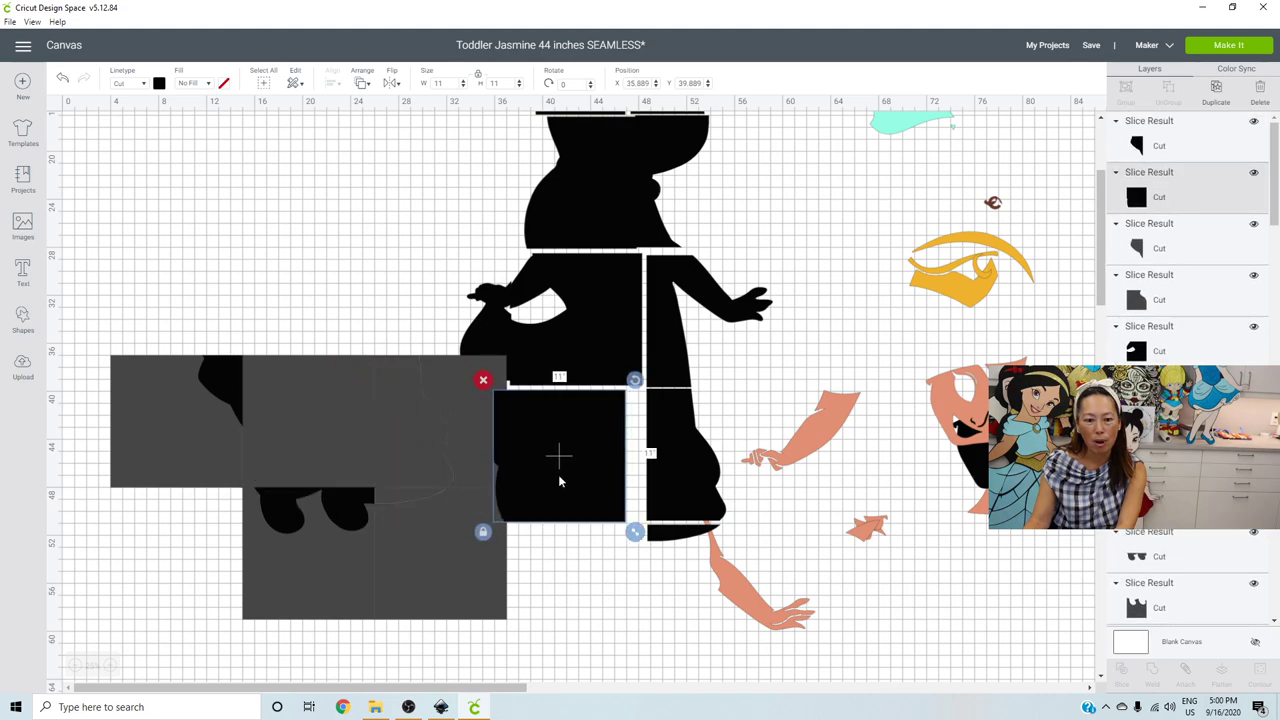
pyautogui.moveTo(362, 516); pyautogui.dragTo(629, 558)
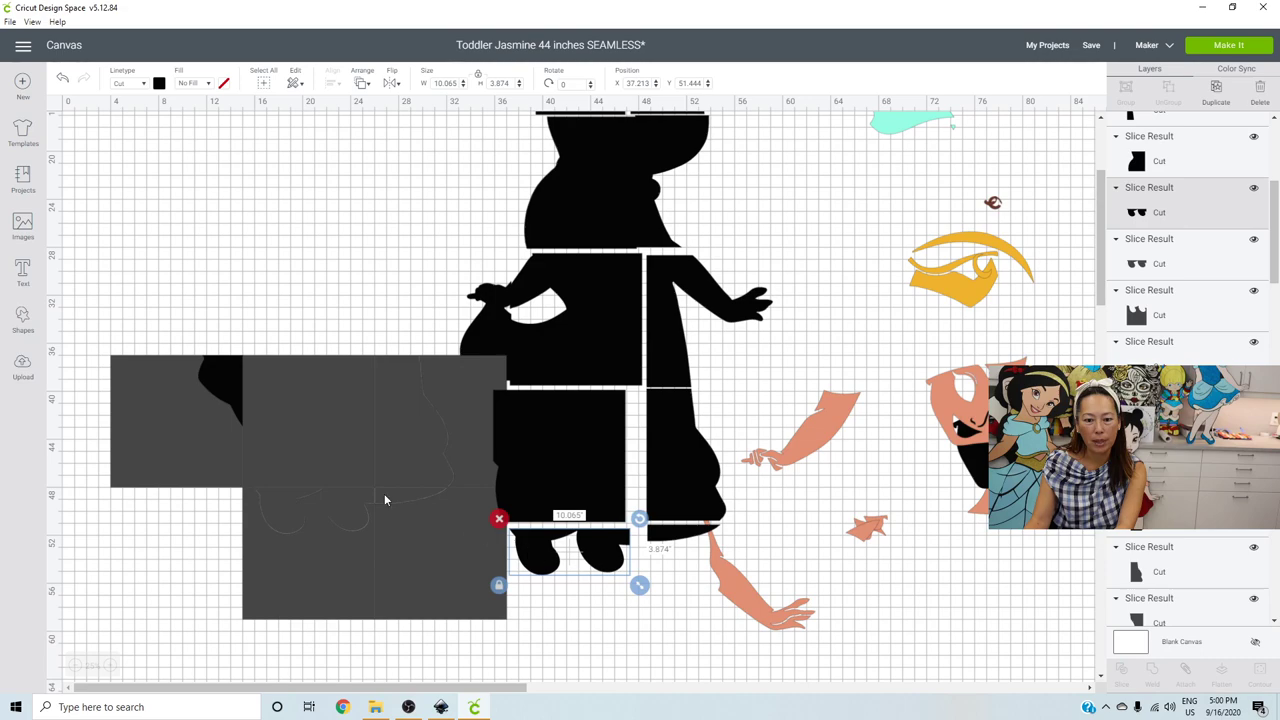
pyautogui.click(222, 395)
pyautogui.moveTo(254, 410); pyautogui.dragTo(506, 458)
# - Delete all remaining leftover squares of the lower grid rows
pyautogui.moveTo(128, 318); pyautogui.dragTo(391, 646)
pyautogui.press('Delete')
pyautogui.moveTo(425, 400); pyautogui.dragTo(155, 375)
pyautogui.click(141, 347)
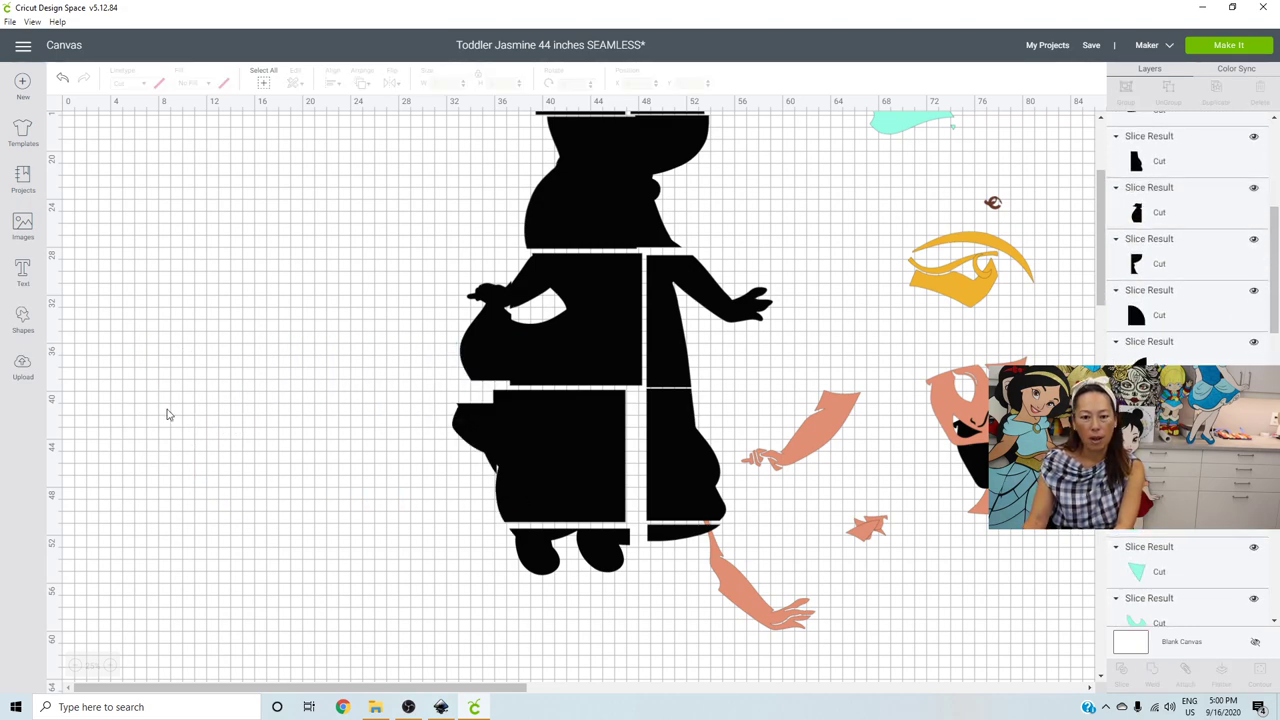
# - Save the Toddler Jasmine 44 inches SEAMLESS project with its separated silhouette pieces
pyautogui.scroll(3, 200, 477)
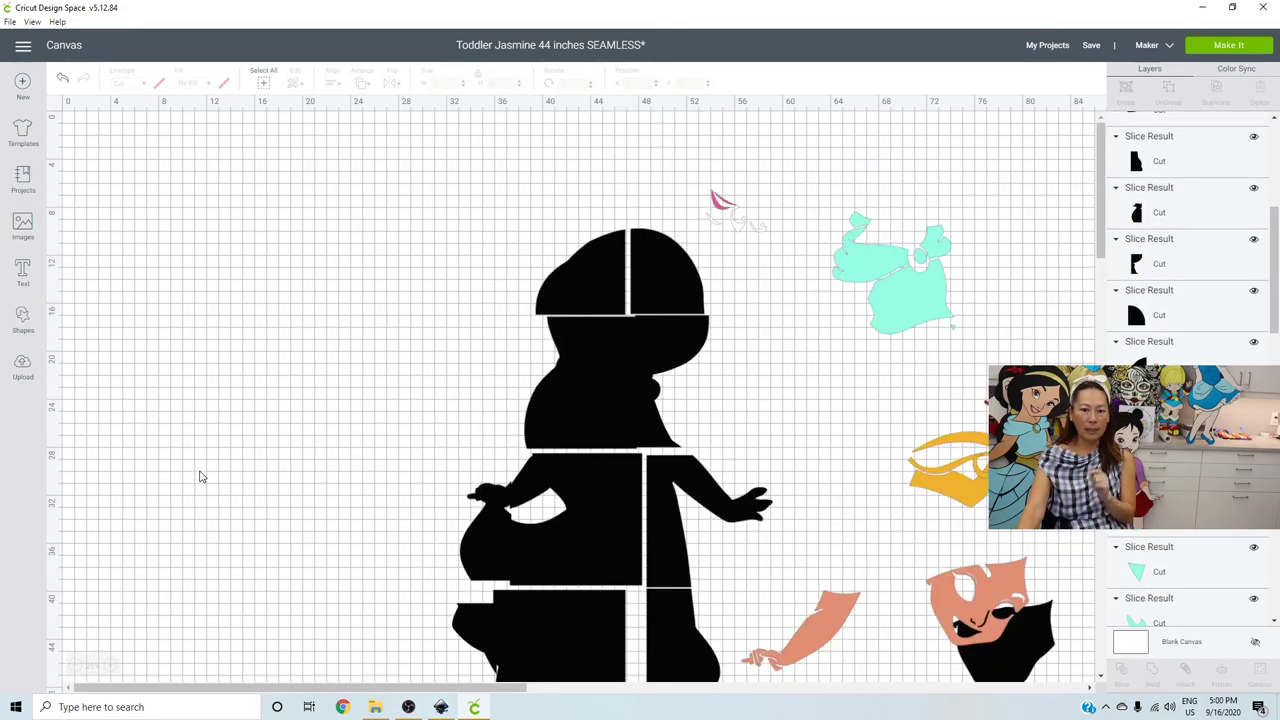
pyautogui.click(1089, 46)
pyautogui.click(1104, 64)
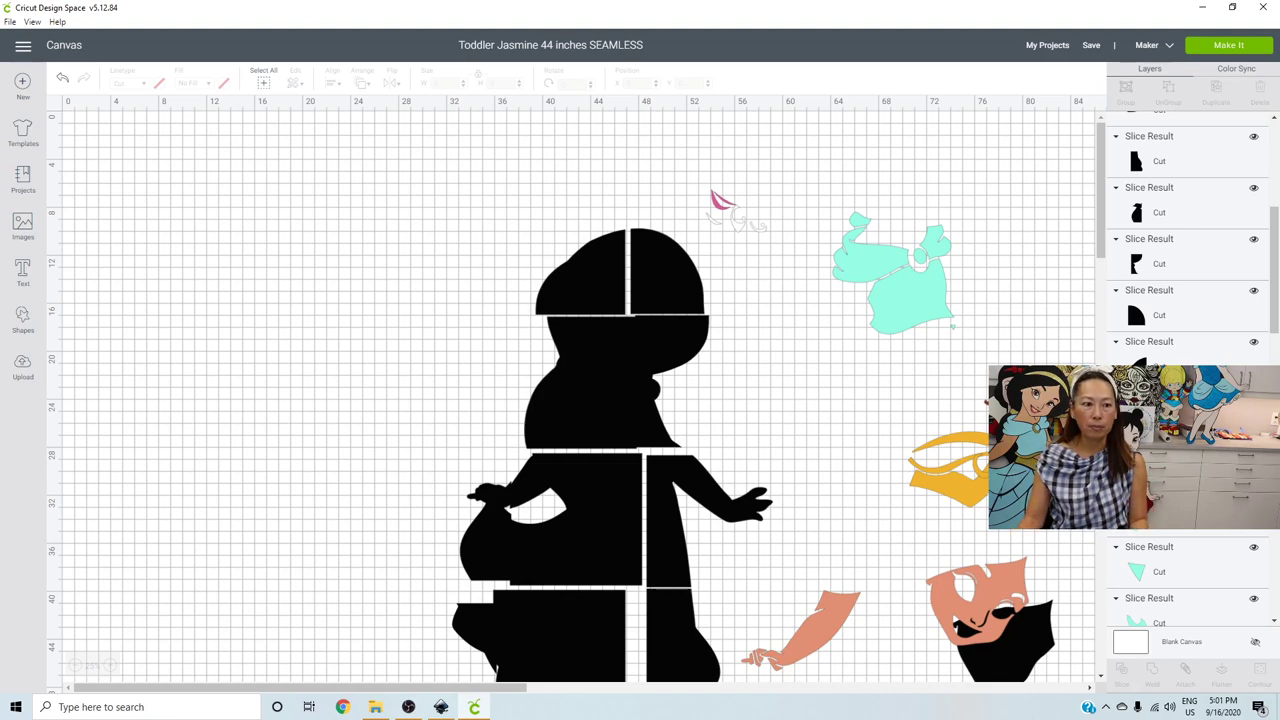
# - Start a new project and insert the uploaded toddler Jasmine image with the teal outfit
pyautogui.click(23, 46)
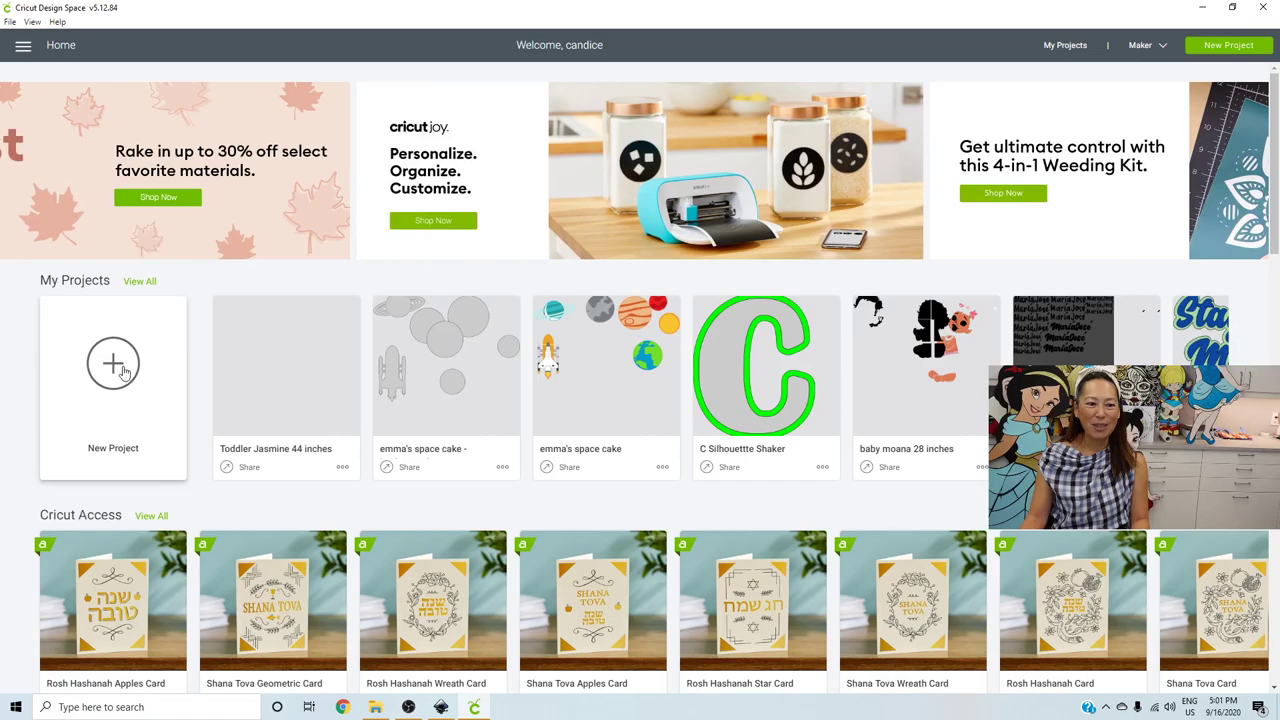
pyautogui.click(129, 414)
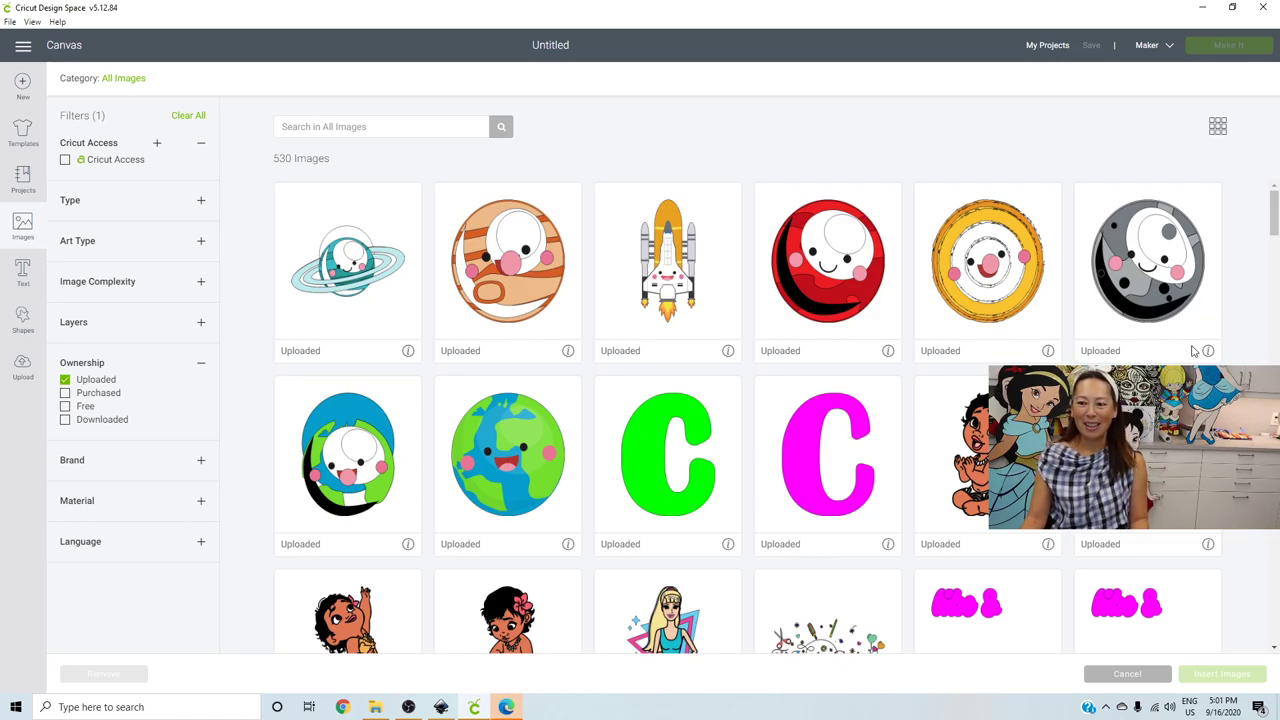
pyautogui.scroll(-4, 1276, 225)
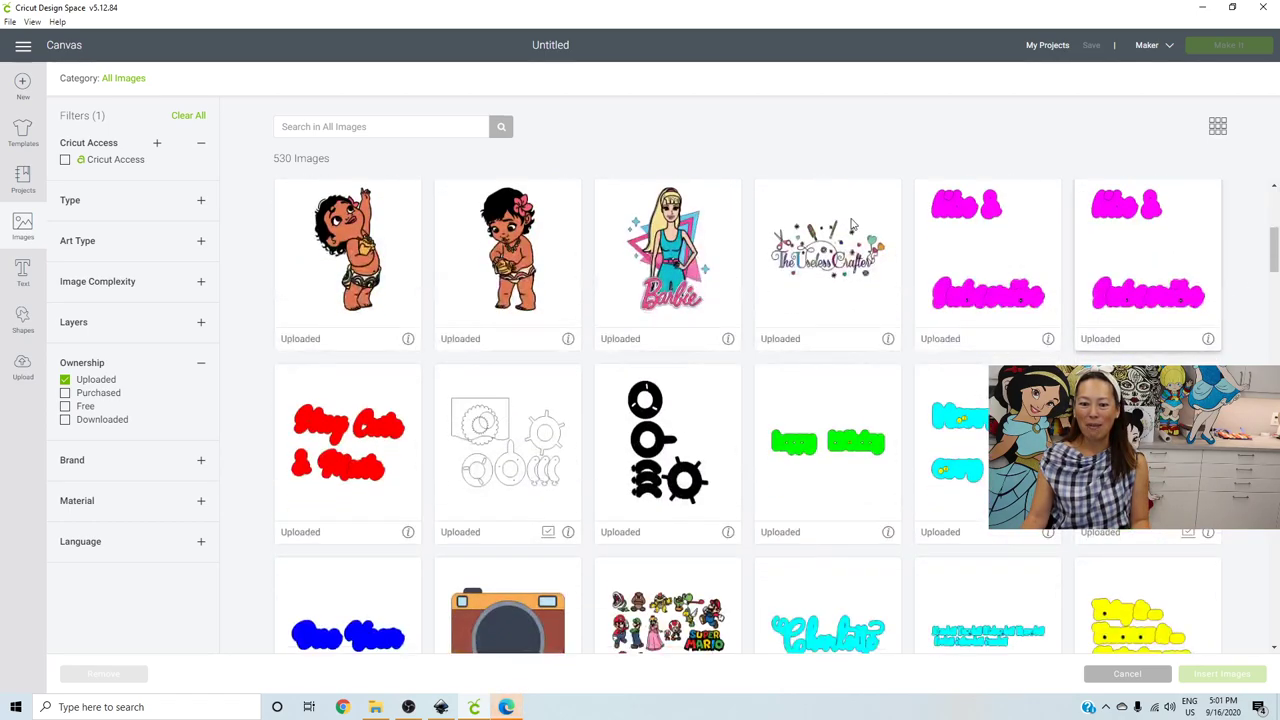
pyautogui.scroll(-8, 706, 298)
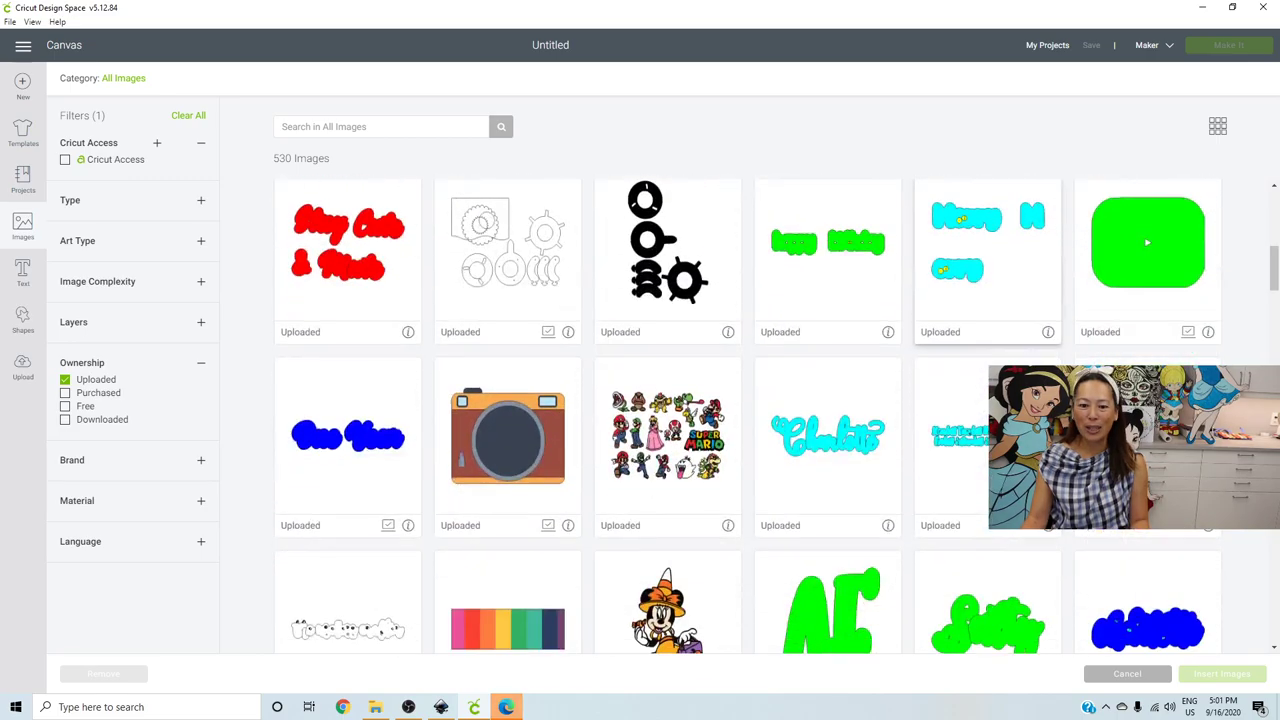
pyautogui.scroll(-10, 748, 416)
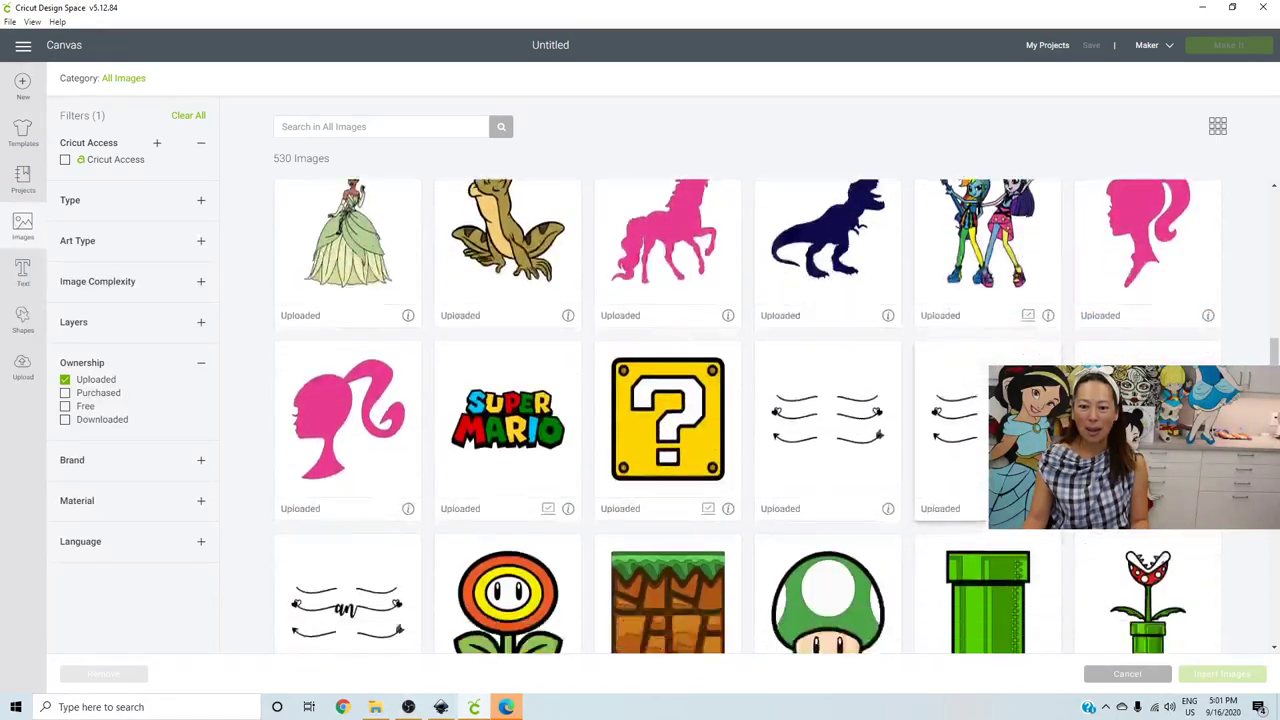
pyautogui.scroll(-4, 679, 502)
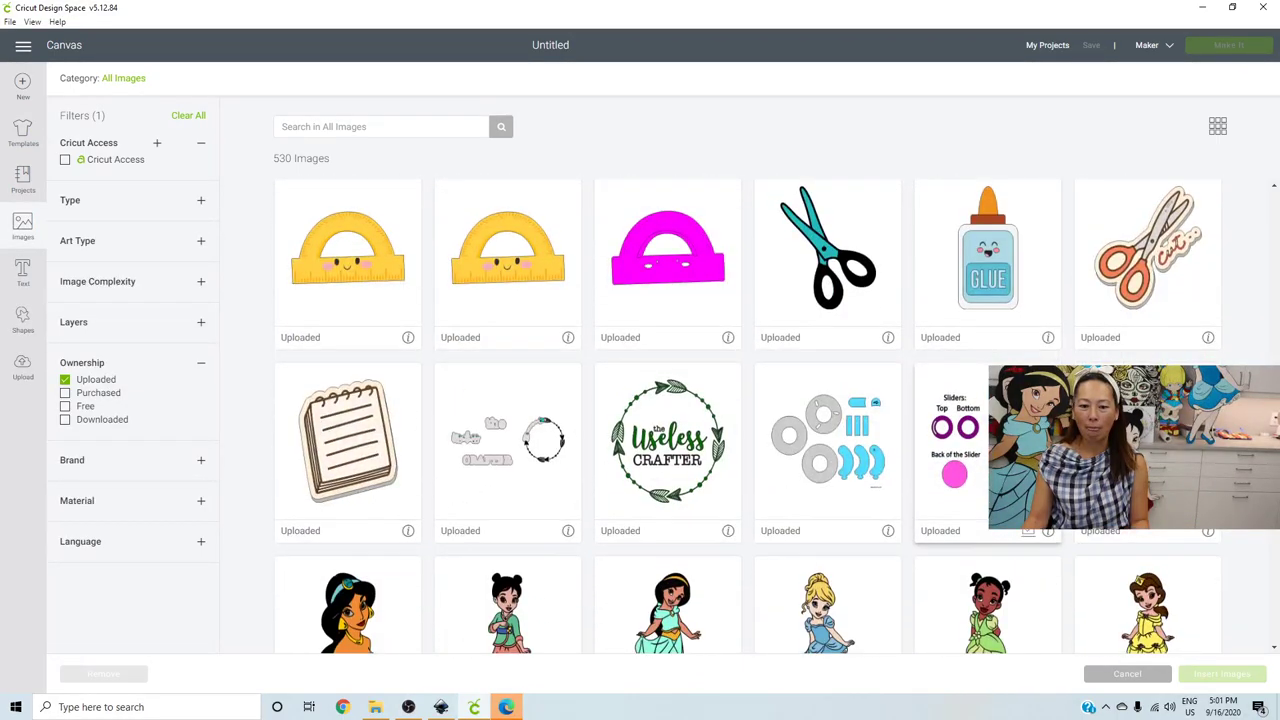
pyautogui.click(676, 500)
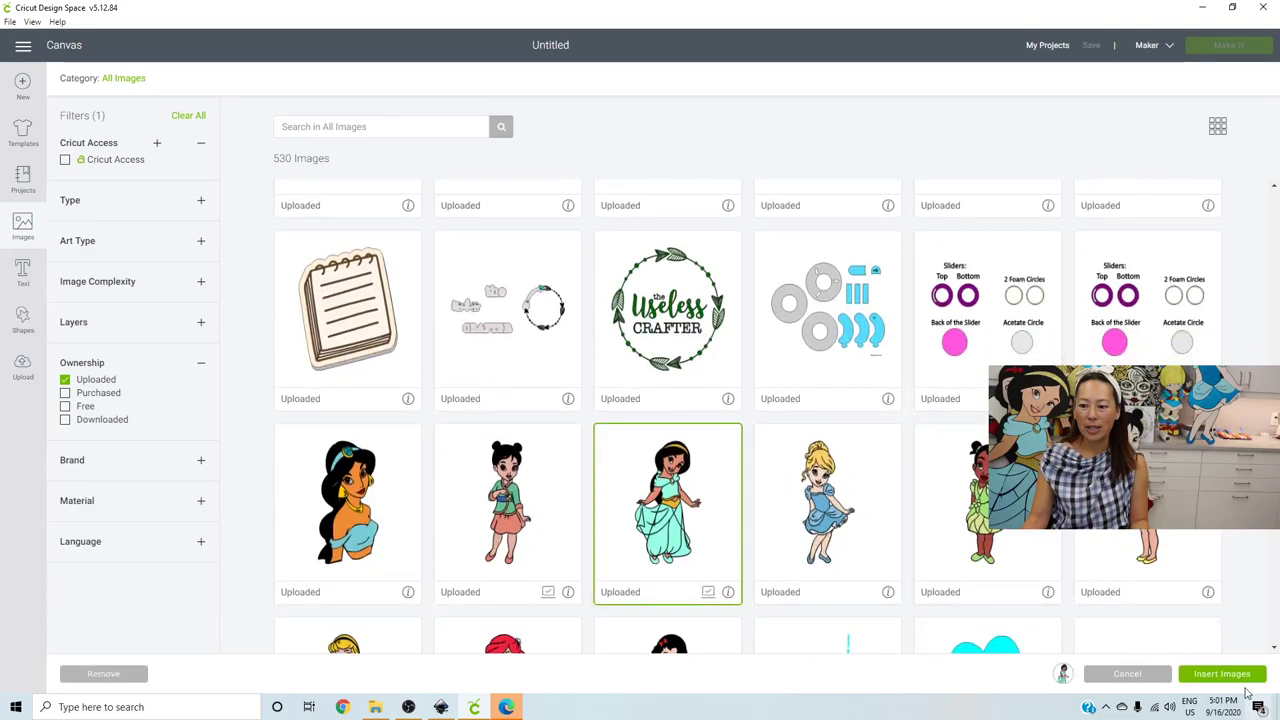
pyautogui.click(1242, 678)
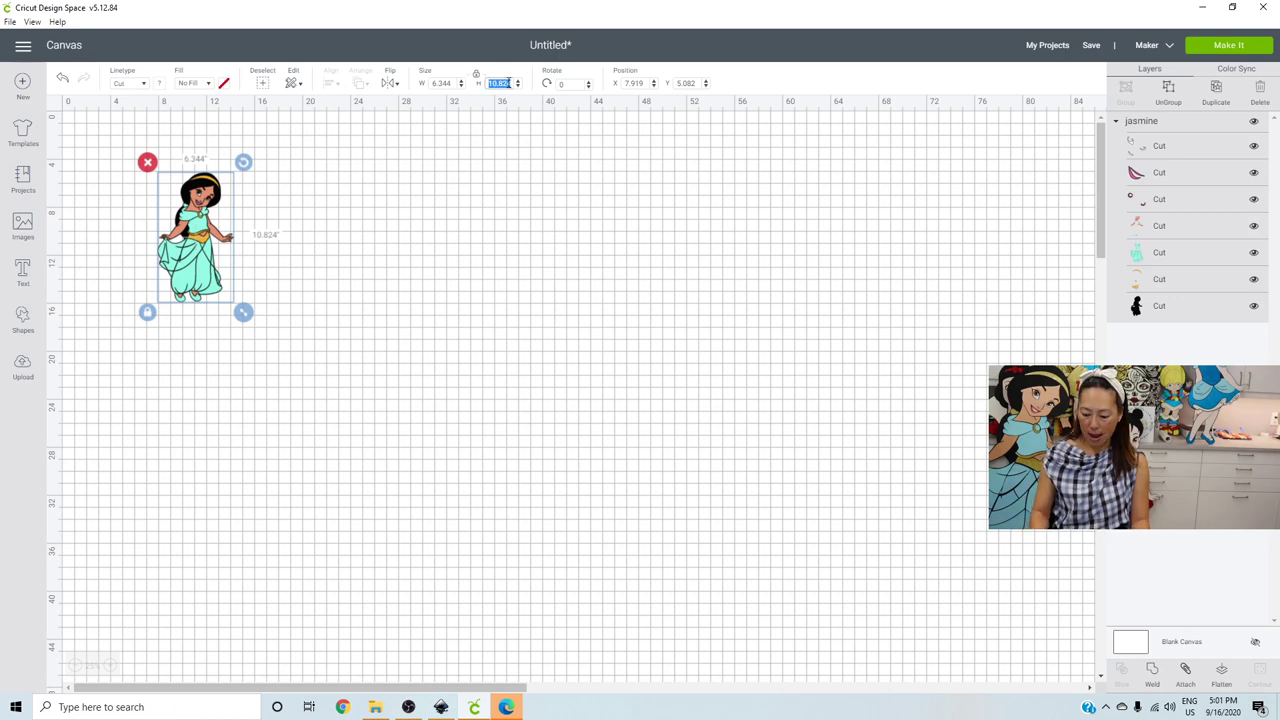
# - Set the Jasmine image's height to 44 inches, move it to about X 17.5, Y 4.9, and ungroup its layers
pyautogui.press('Tab')
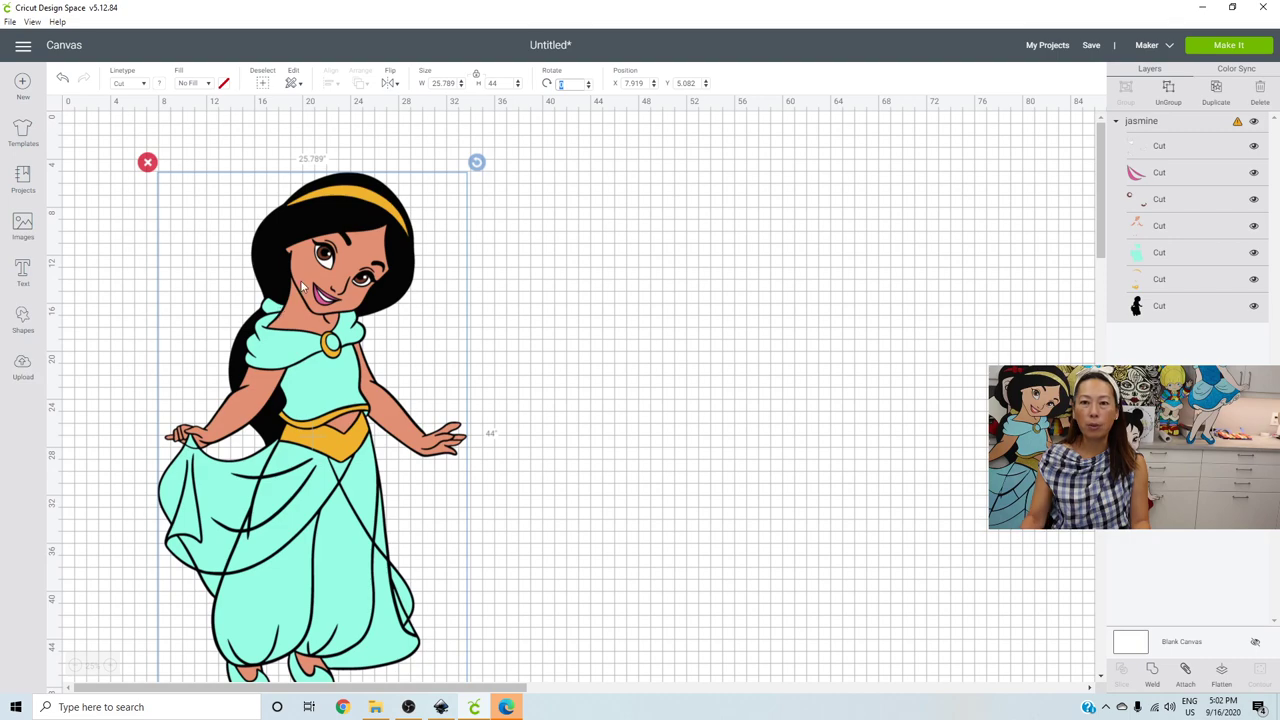
pyautogui.moveTo(345, 236); pyautogui.dragTo(468, 233)
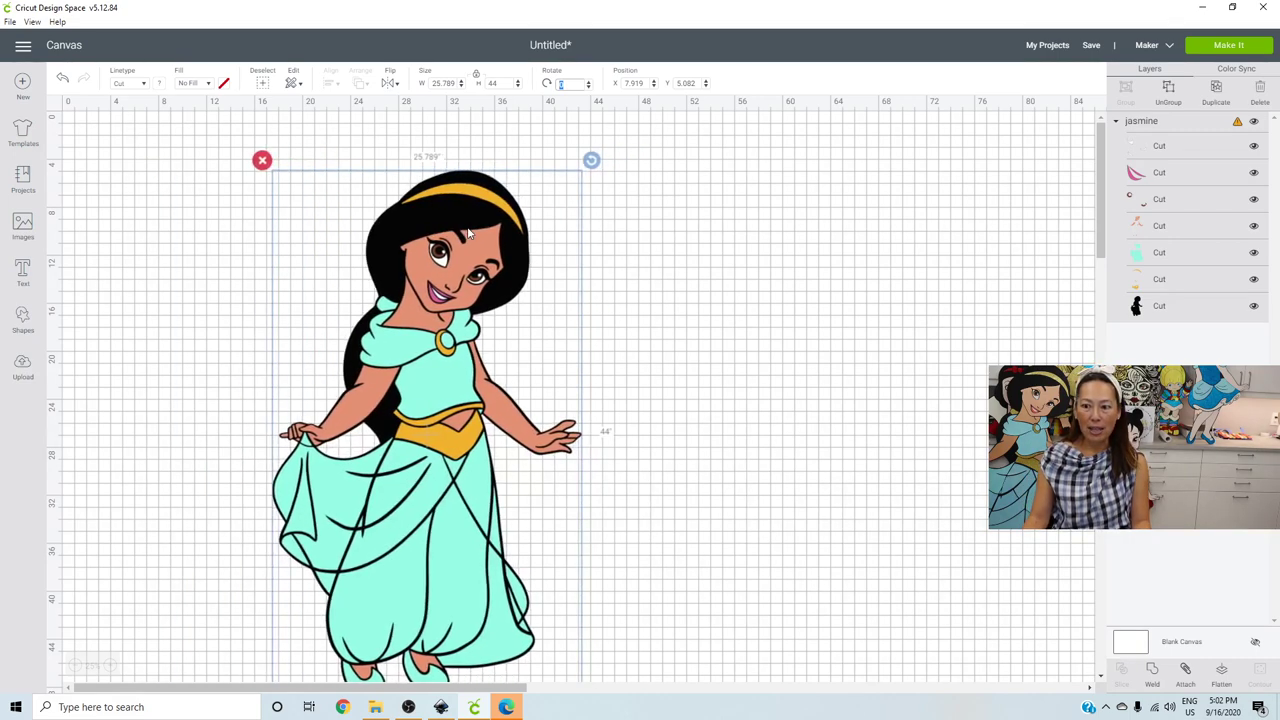
pyautogui.click(1167, 92)
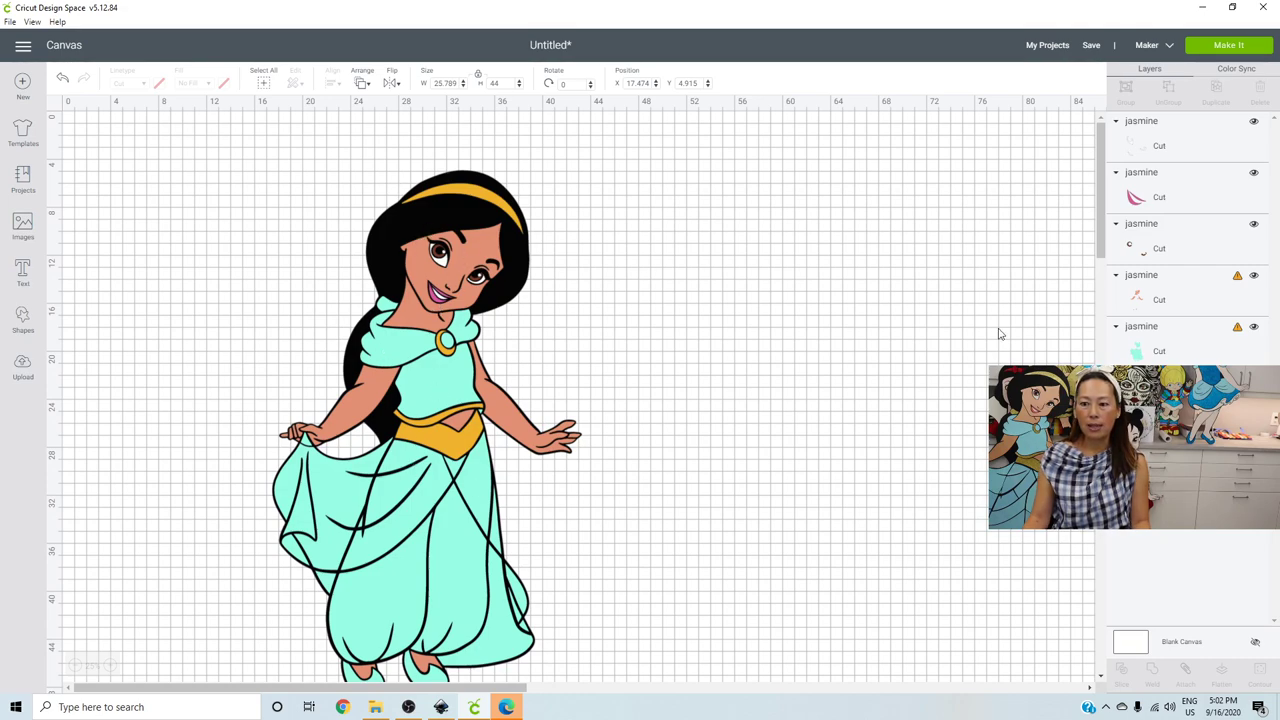
# - Slice the skin layer out of the black silhouette and move the skin and black cutout pieces into the empty area beside the figure
pyautogui.click(1189, 293)
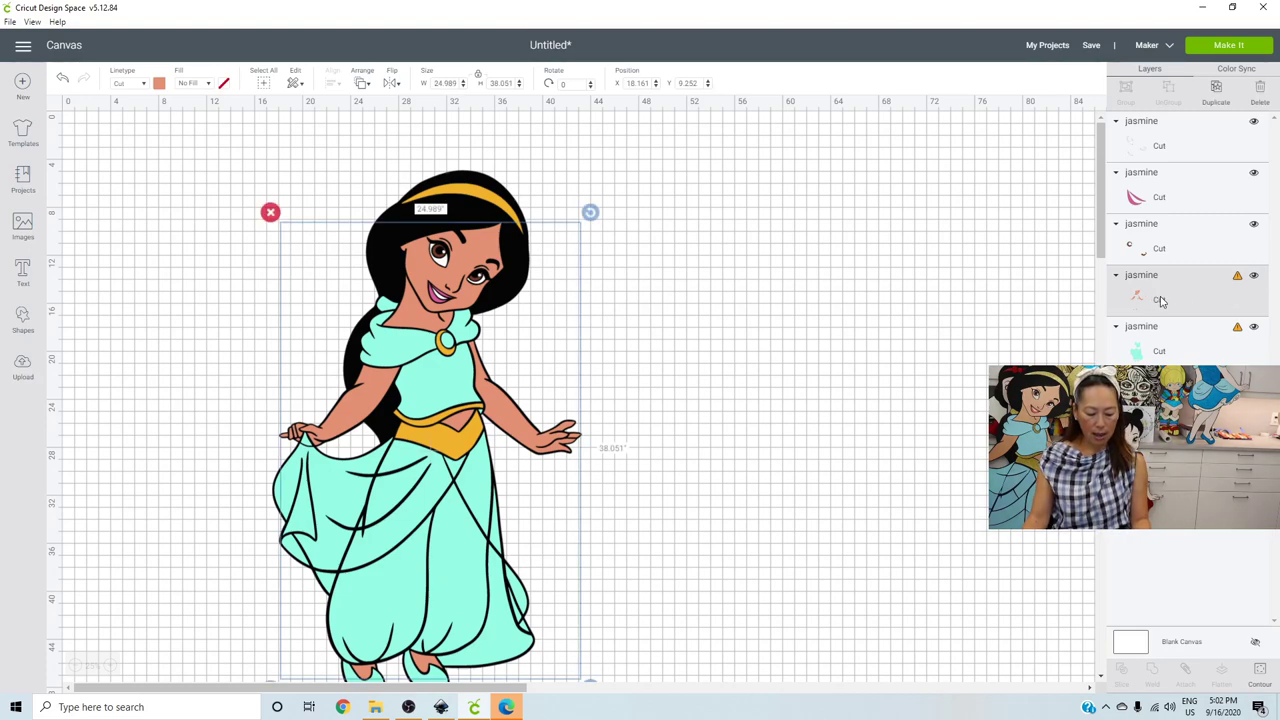
pyautogui.hotkey('ctrl', 'a')
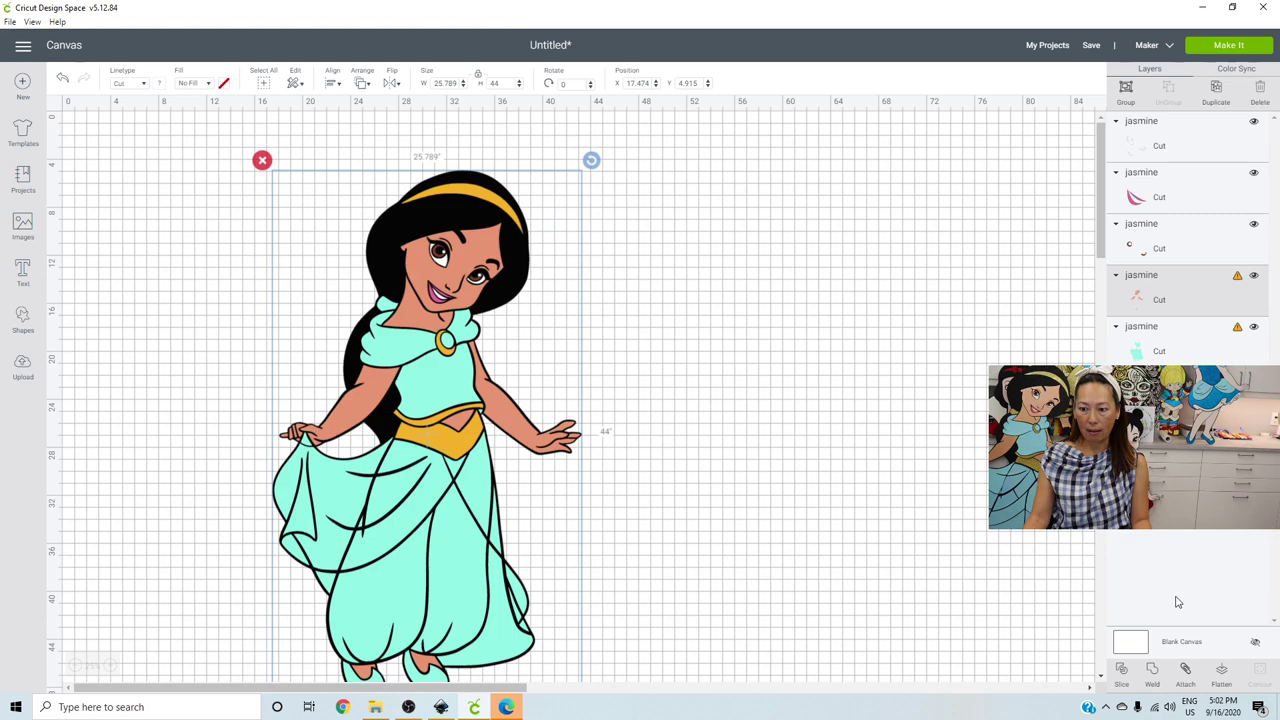
pyautogui.click(1121, 677)
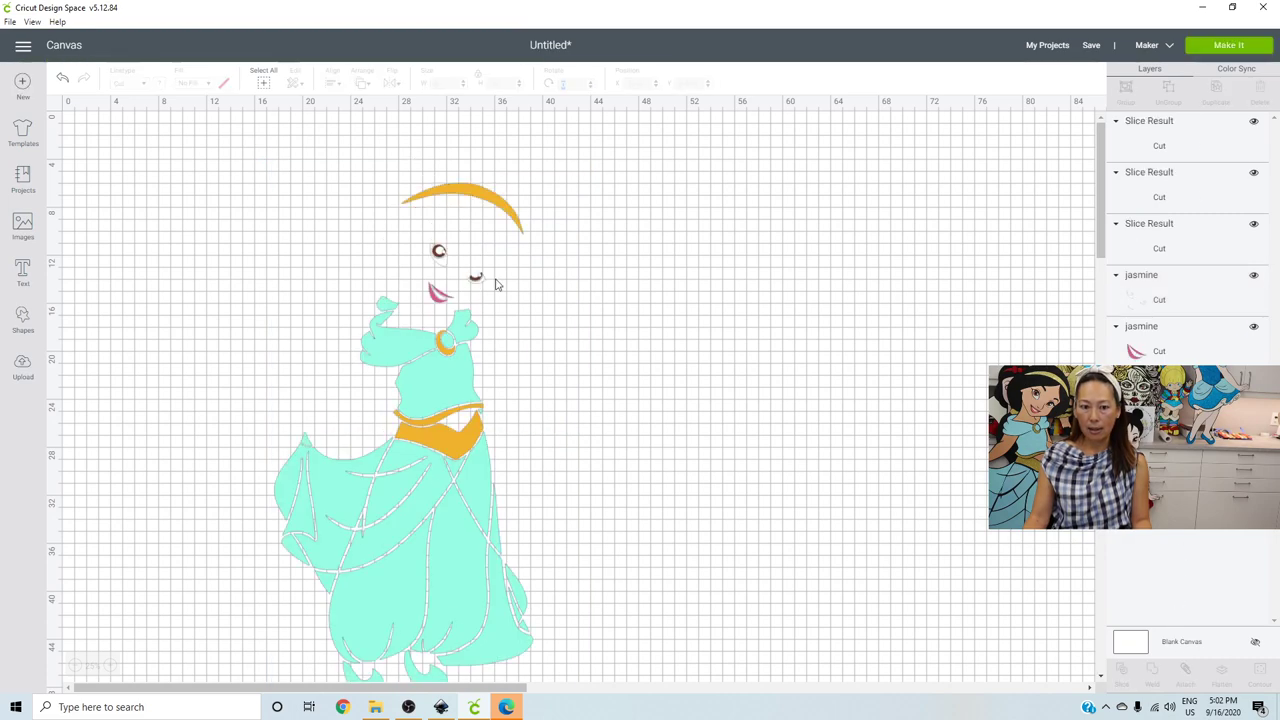
pyautogui.moveTo(490, 272); pyautogui.dragTo(905, 348)
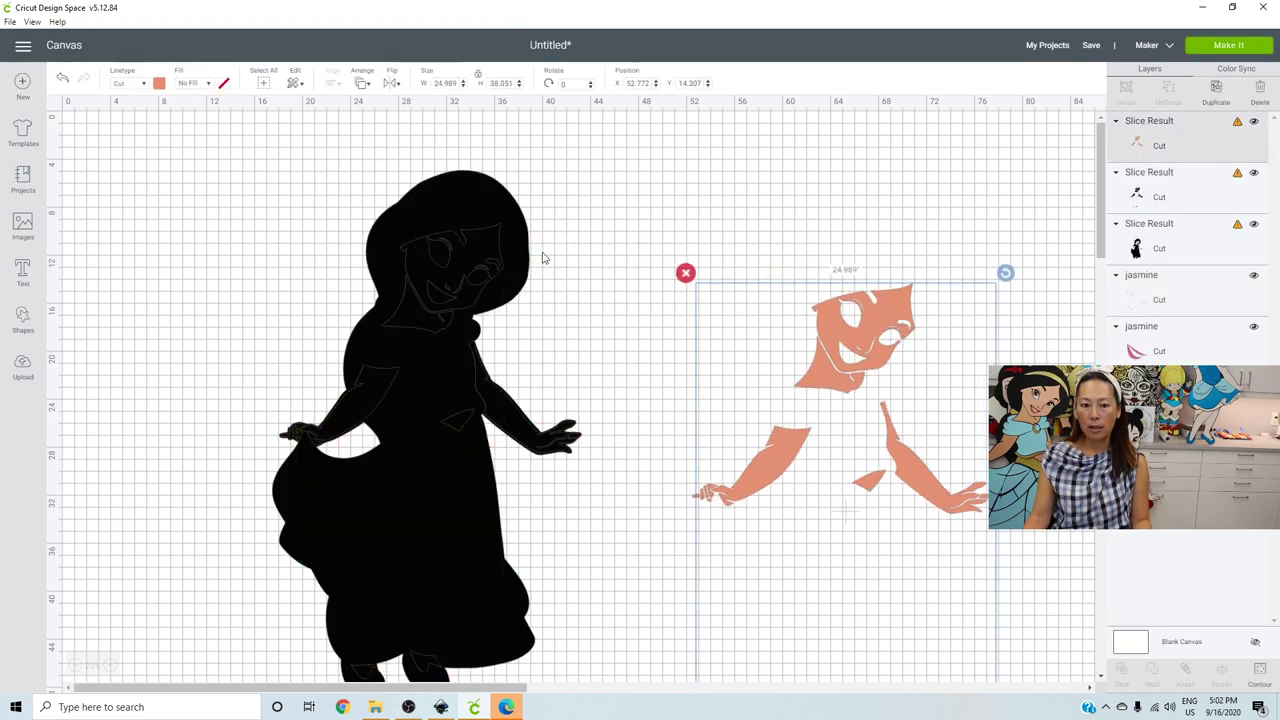
pyautogui.moveTo(514, 292); pyautogui.dragTo(945, 377)
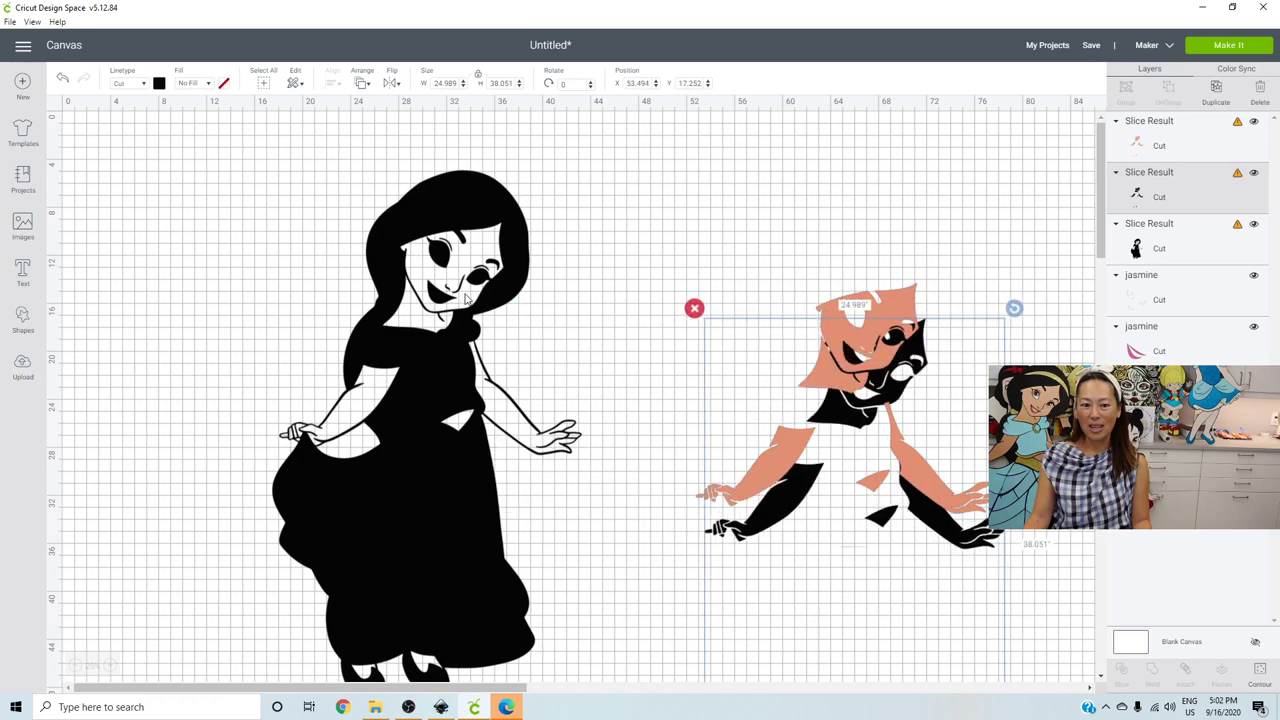
# - Send the black silhouette with the skin areas cut out behind the other Jasmine layers
pyautogui.click(495, 200)
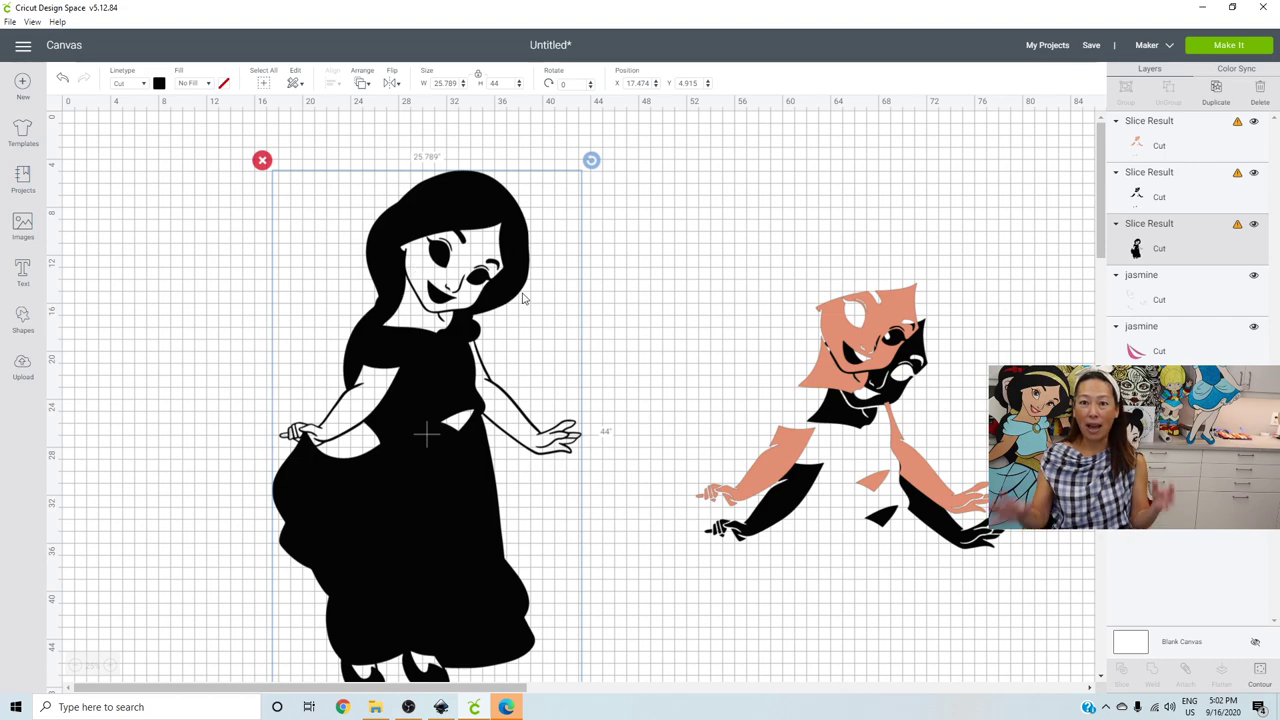
pyautogui.click(361, 85)
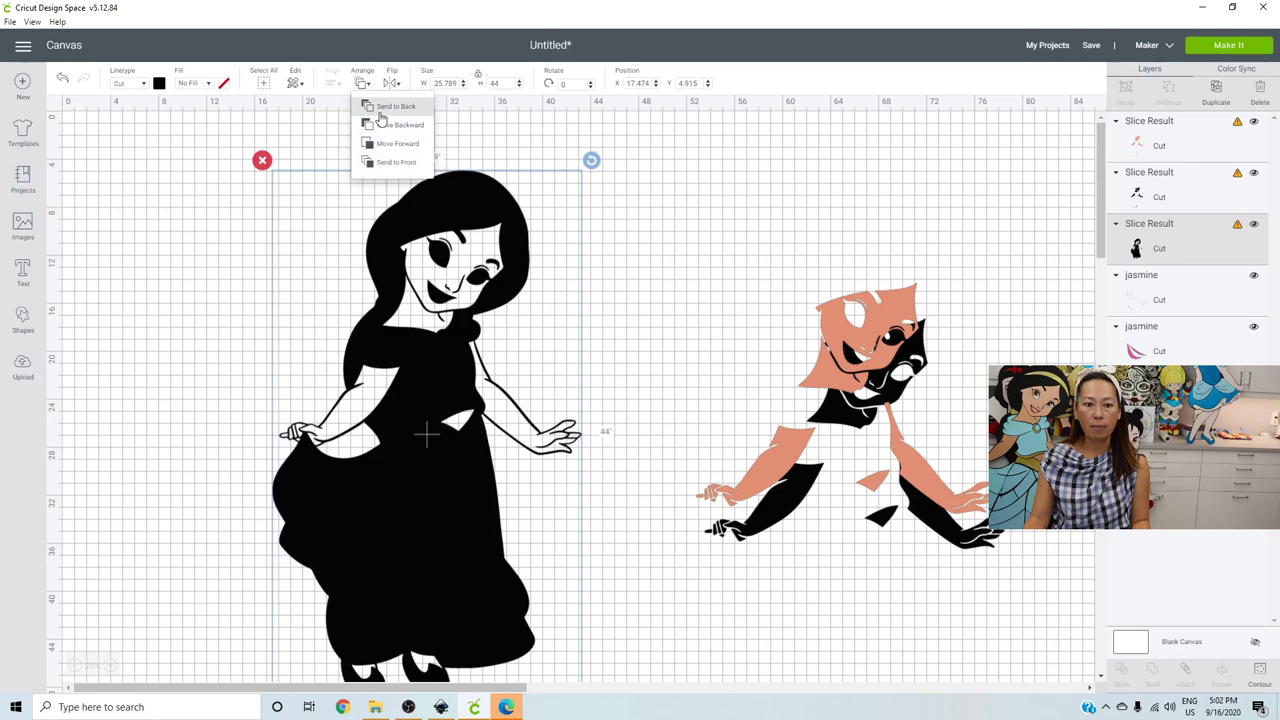
pyautogui.click(380, 113)
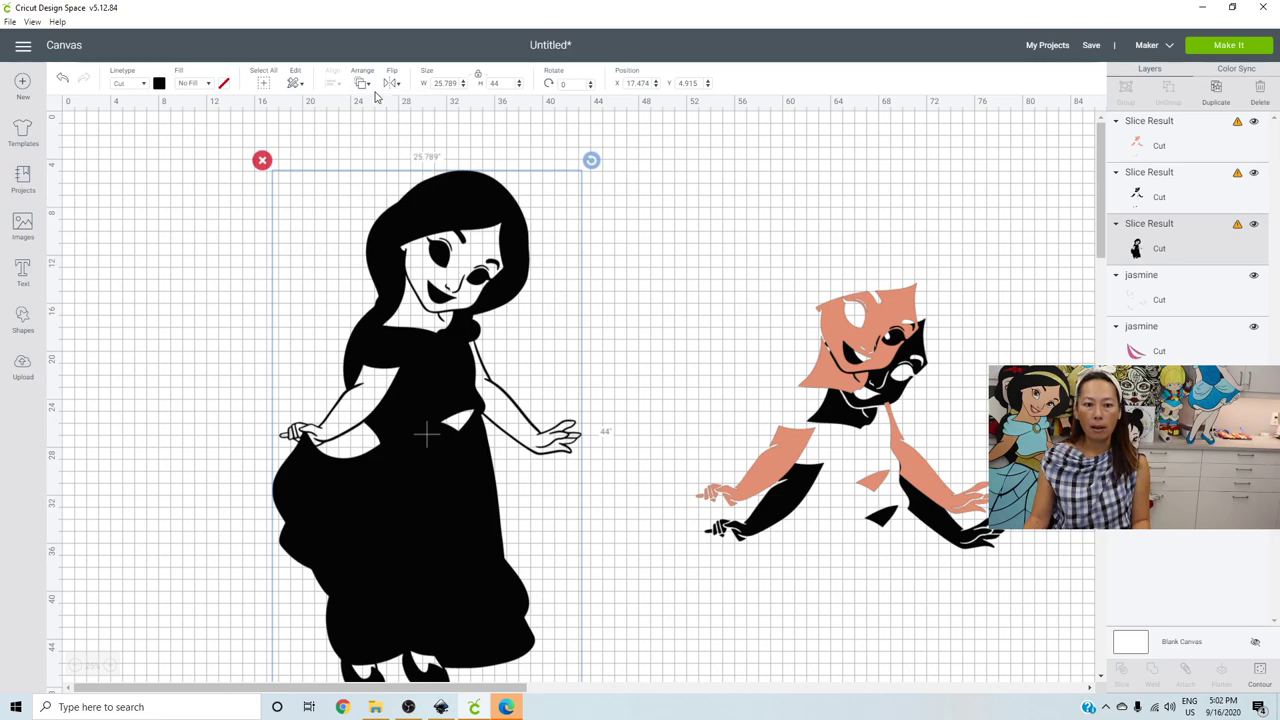
pyautogui.click(363, 86)
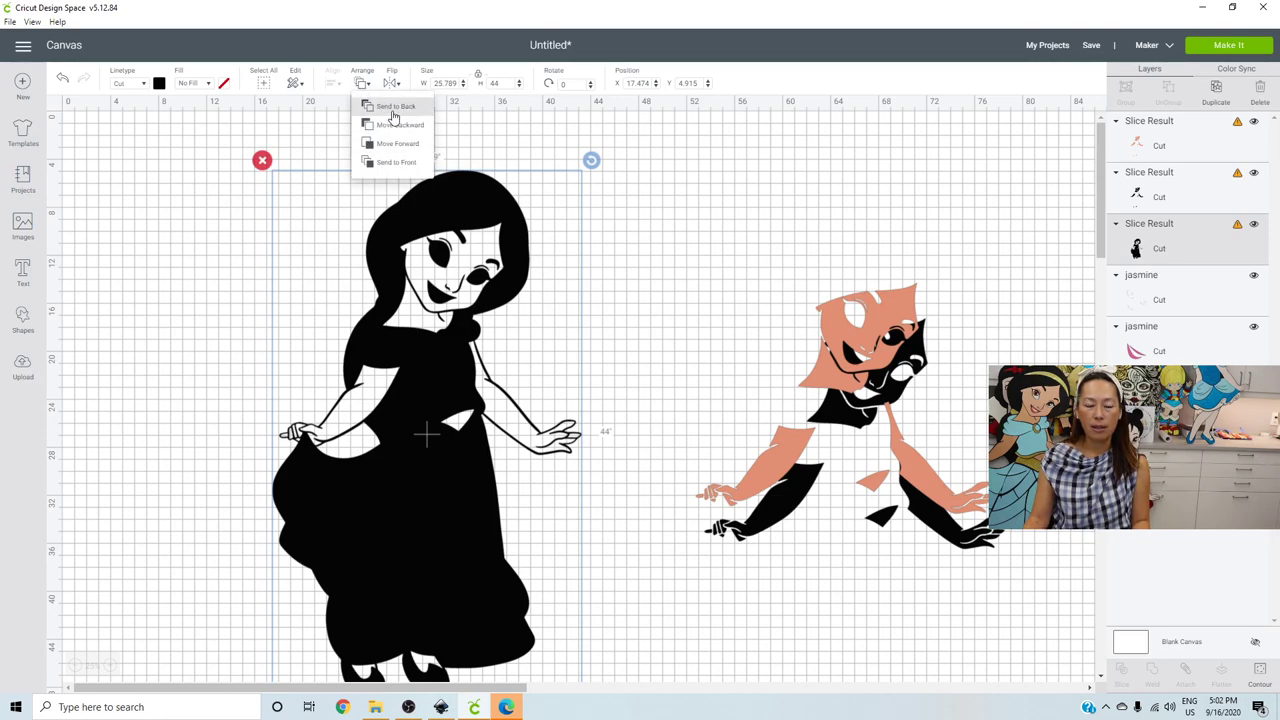
pyautogui.click(392, 116)
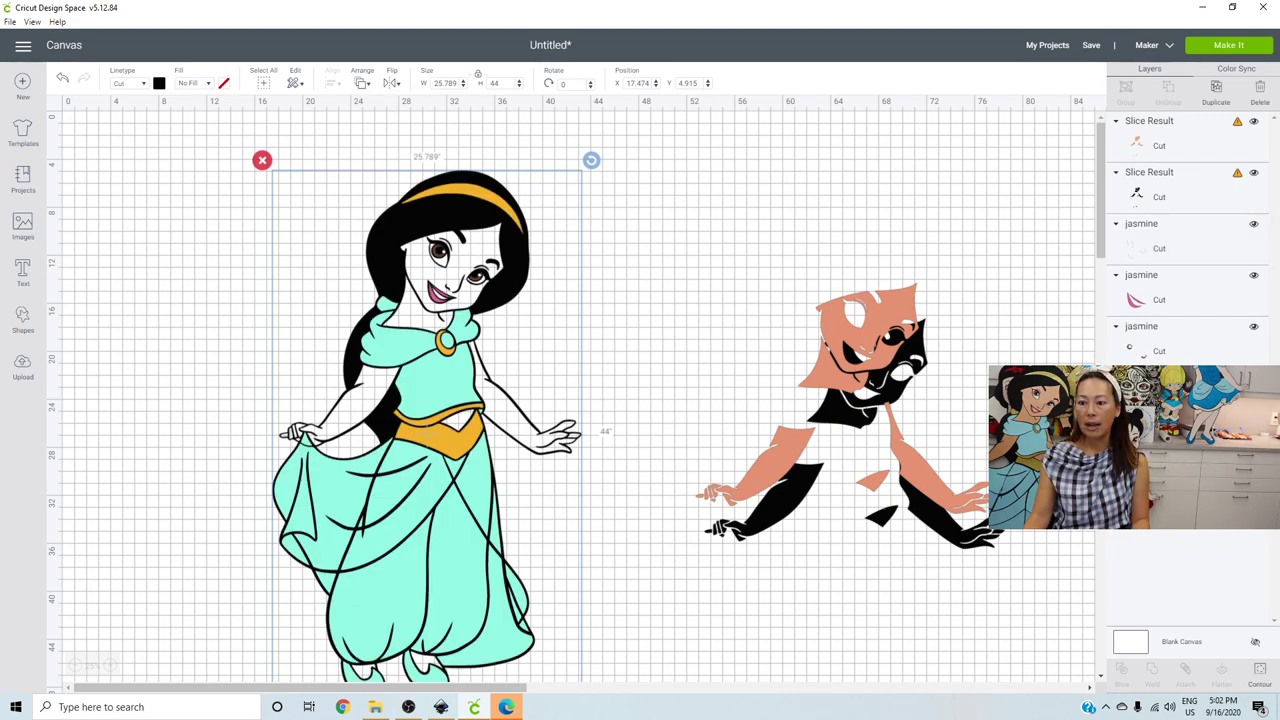
# - Slice the teal dress layer out of the black silhouette and move the teal and black dress cutouts onto the skin pieces
pyautogui.click(400, 500)
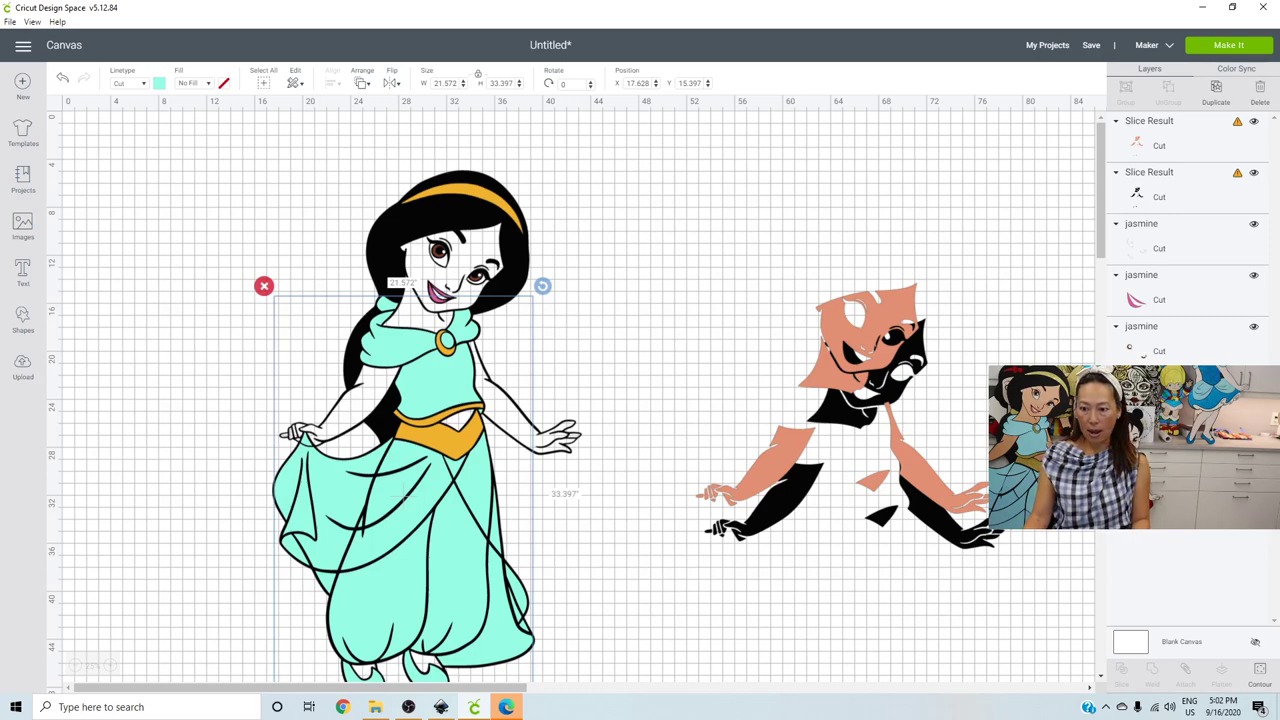
pyautogui.click(401, 492)
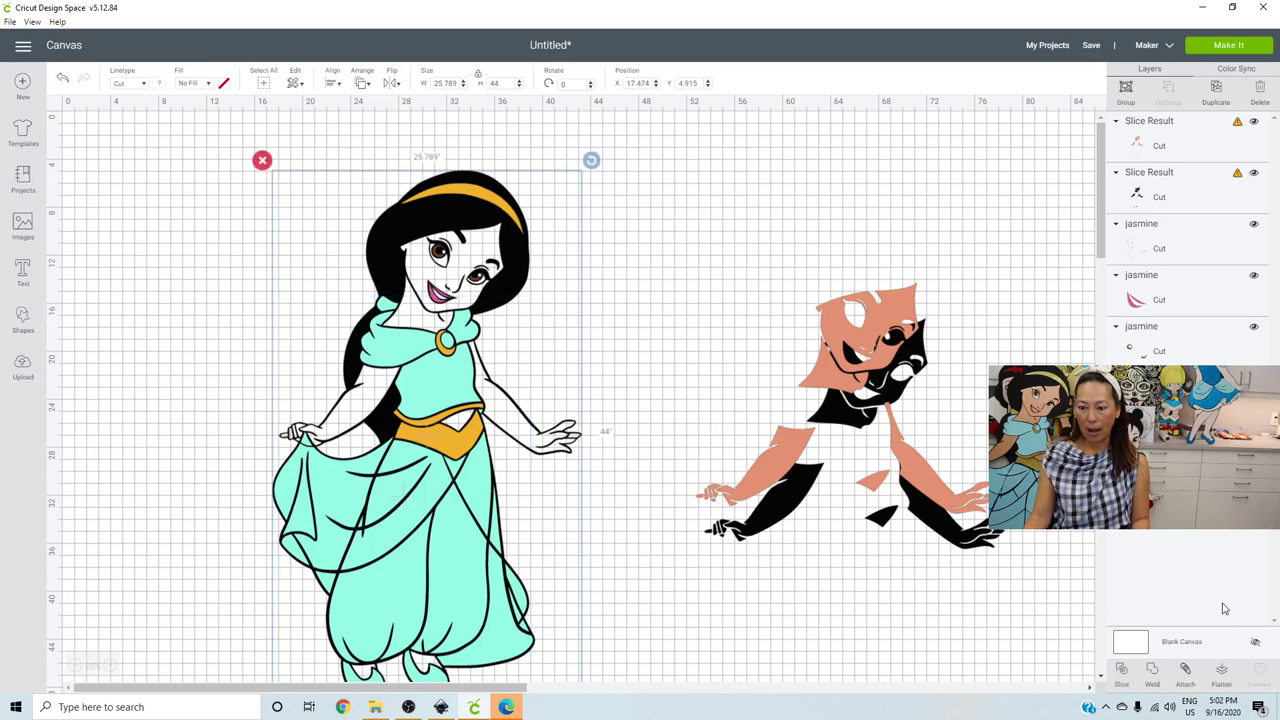
pyautogui.click(1139, 671)
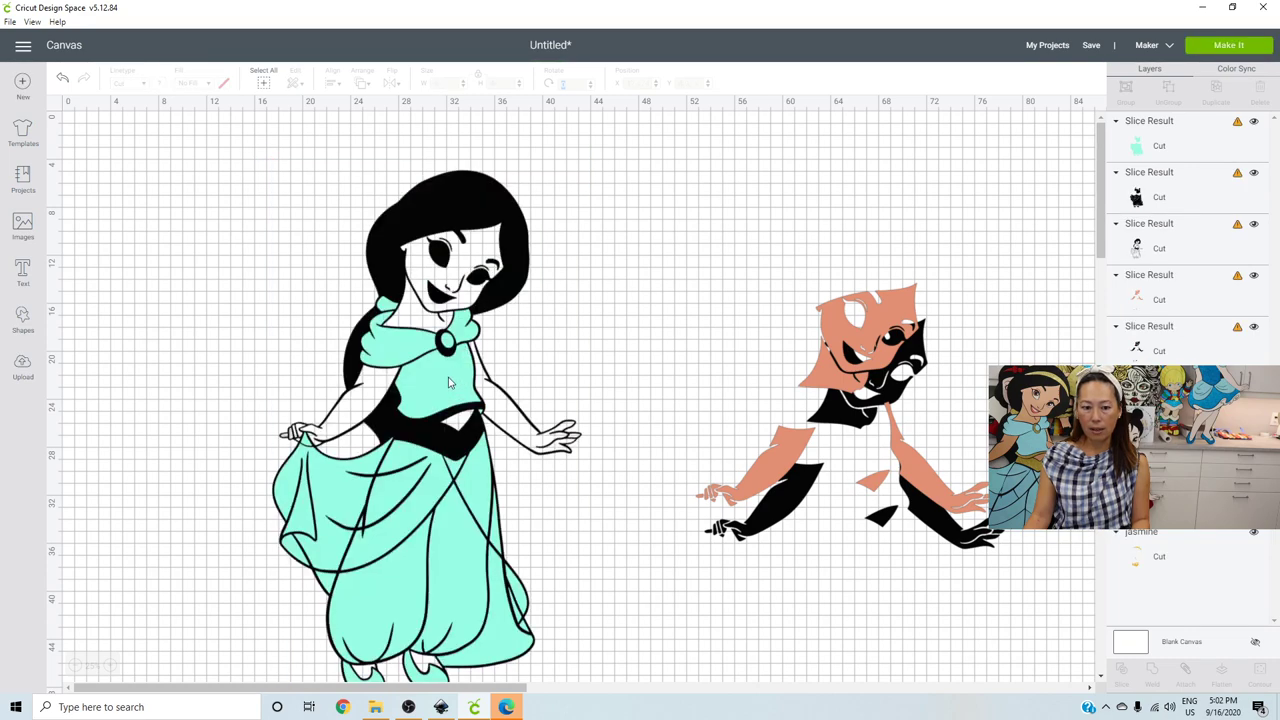
pyautogui.click(449, 382)
pyautogui.moveTo(449, 382); pyautogui.dragTo(883, 420)
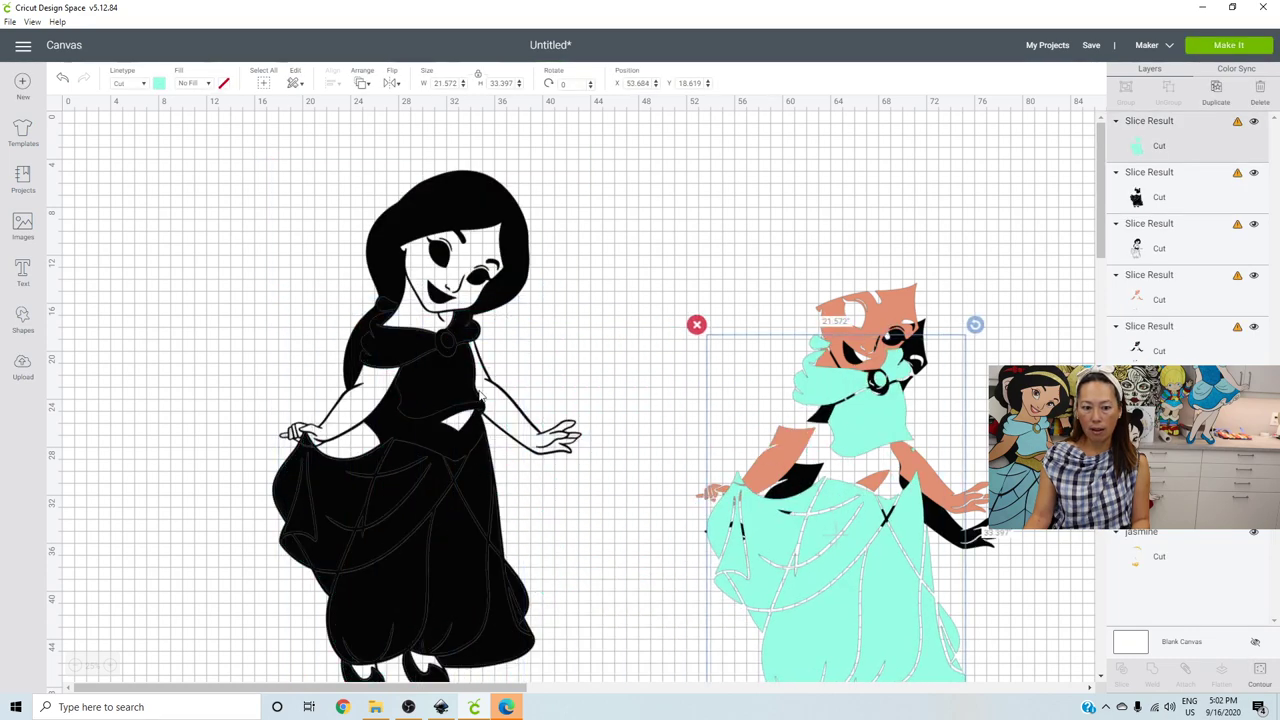
pyautogui.click(481, 395)
pyautogui.moveTo(481, 395); pyautogui.dragTo(945, 408)
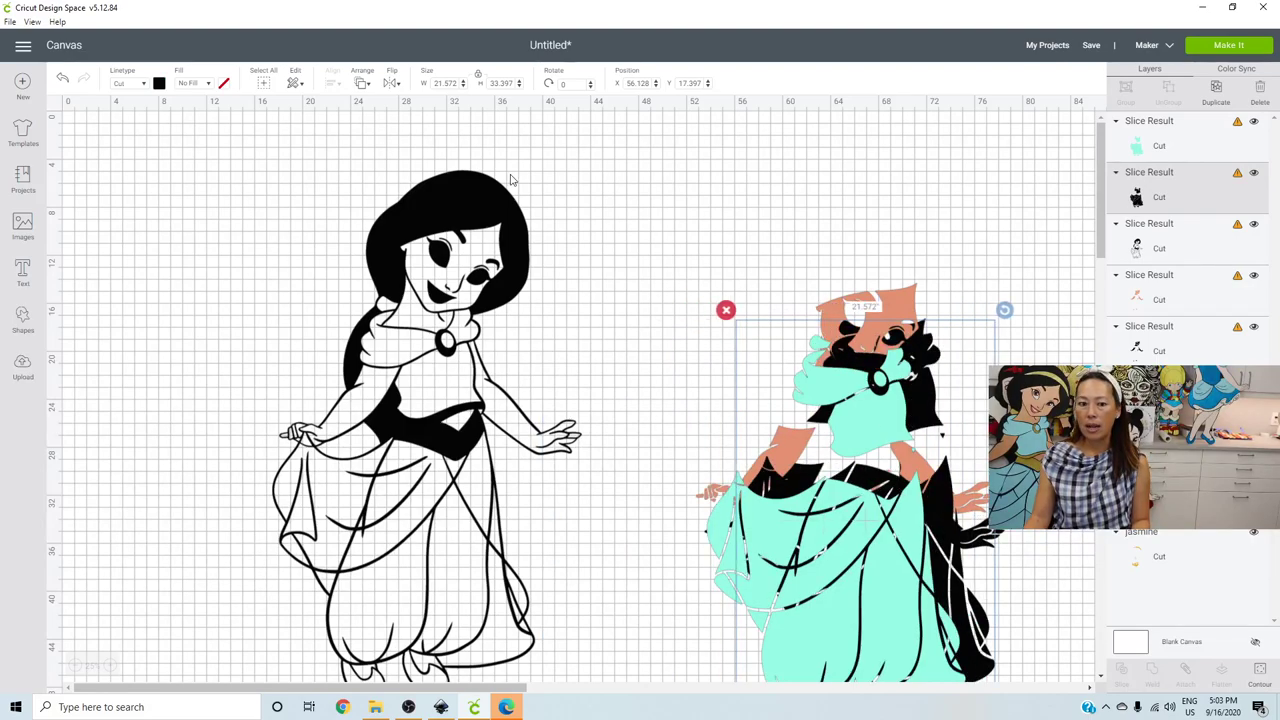
# - Send the black outline with the dress areas cut out to the back, behind the gold and face layers
pyautogui.click(462, 186)
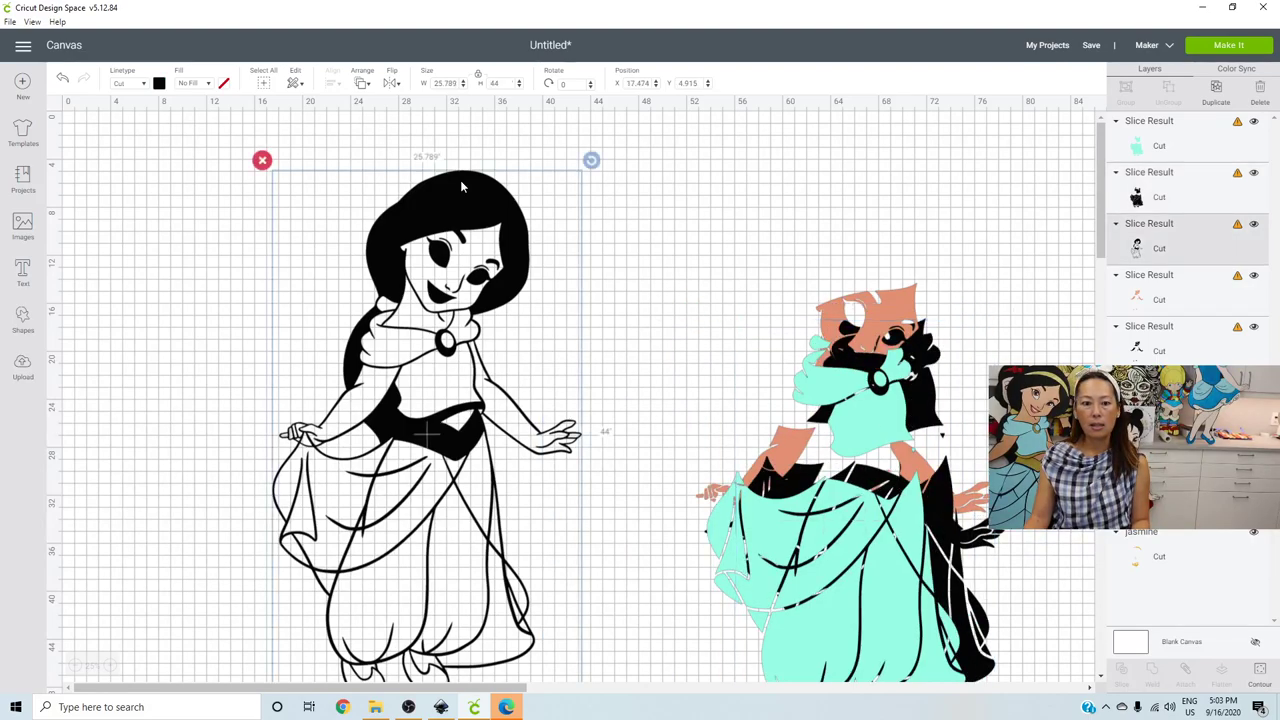
pyautogui.click(363, 86)
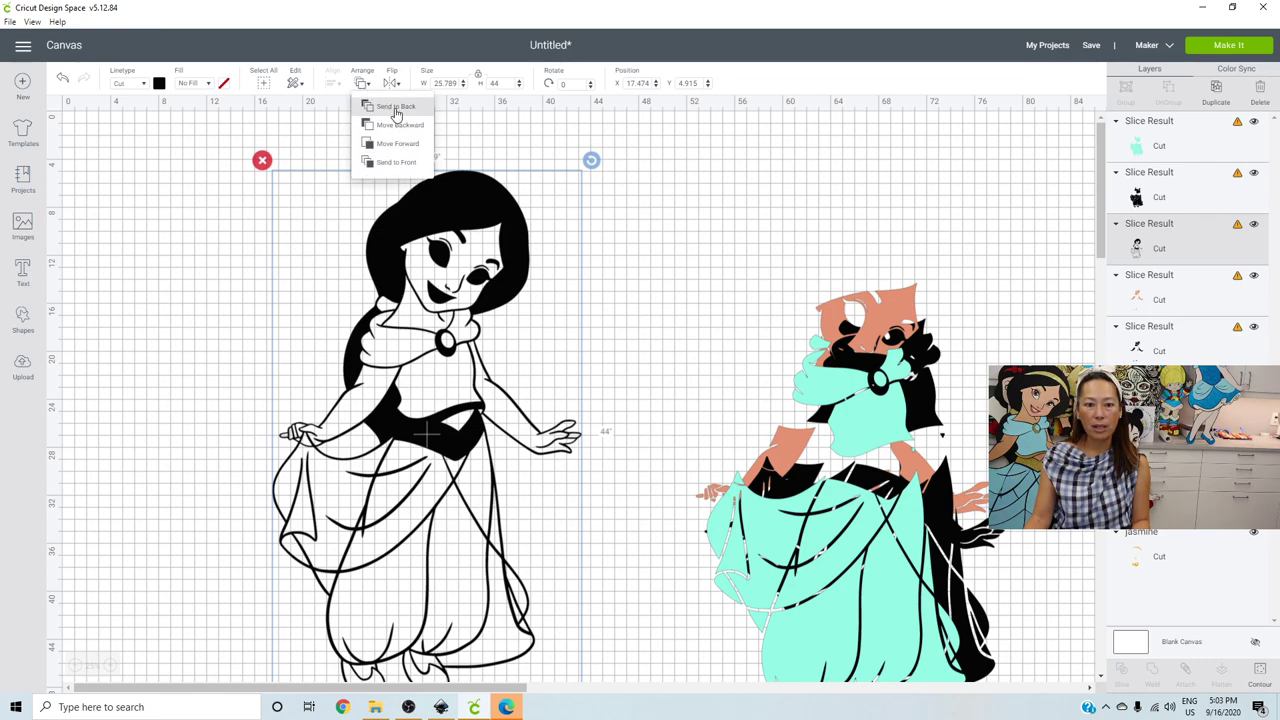
pyautogui.click(395, 113)
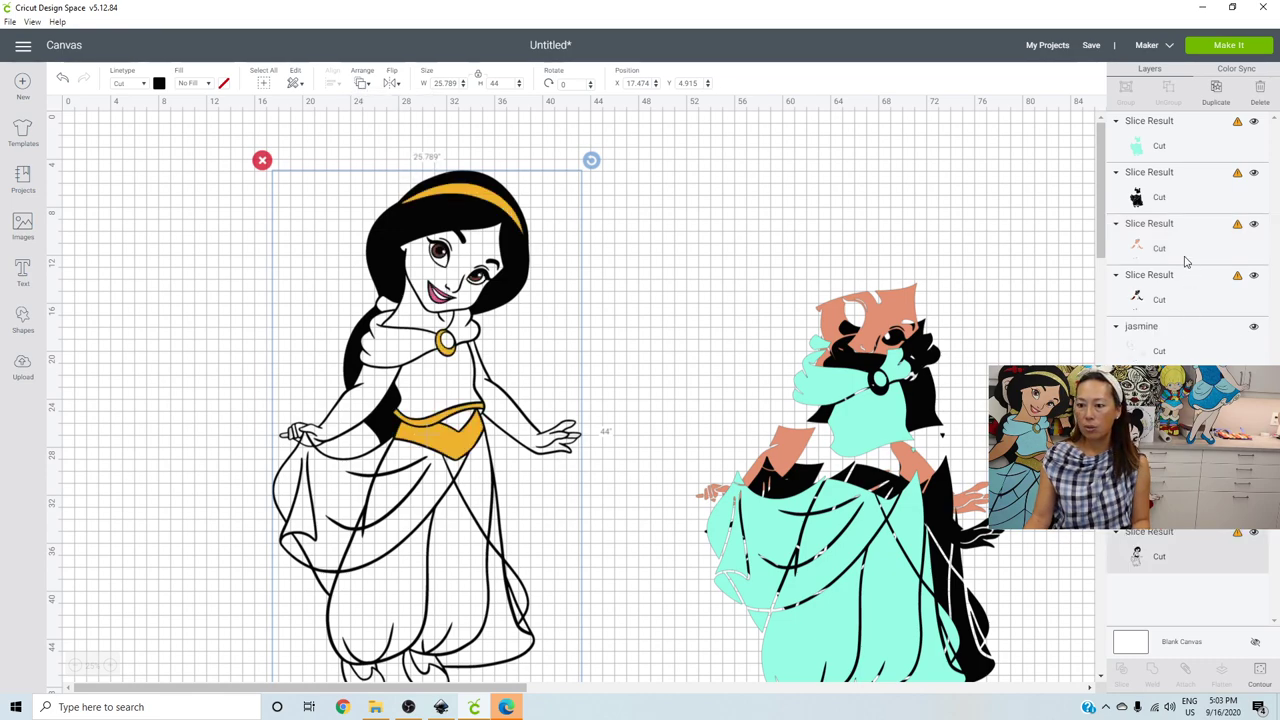
# - Slice the gold headband, brooch and belt layer out of the black outline and move both sets of cutouts onto the discarded pieces
pyautogui.click(1160, 500)
pyautogui.keyDown('shift'); pyautogui.click(1207, 541); pyautogui.keyUp('shift')
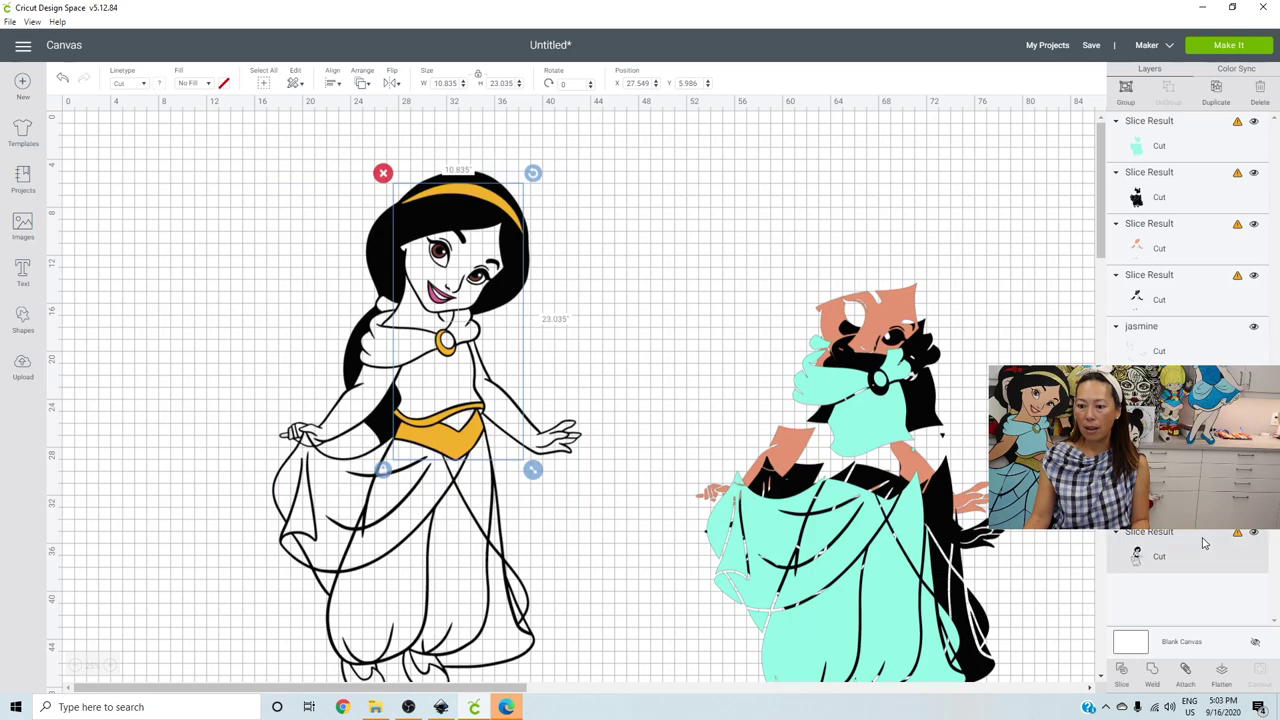
pyautogui.click(1122, 676)
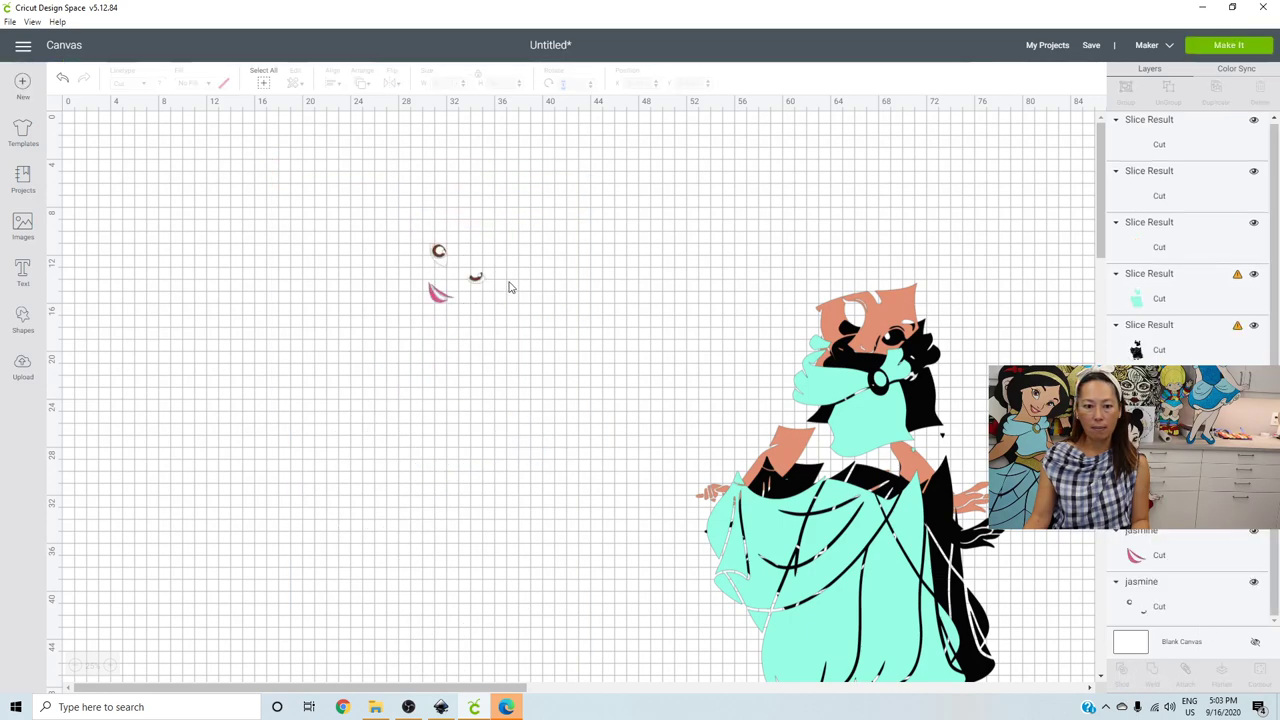
pyautogui.moveTo(505, 235); pyautogui.dragTo(845, 410)
pyautogui.moveTo(573, 245); pyautogui.dragTo(713, 377)
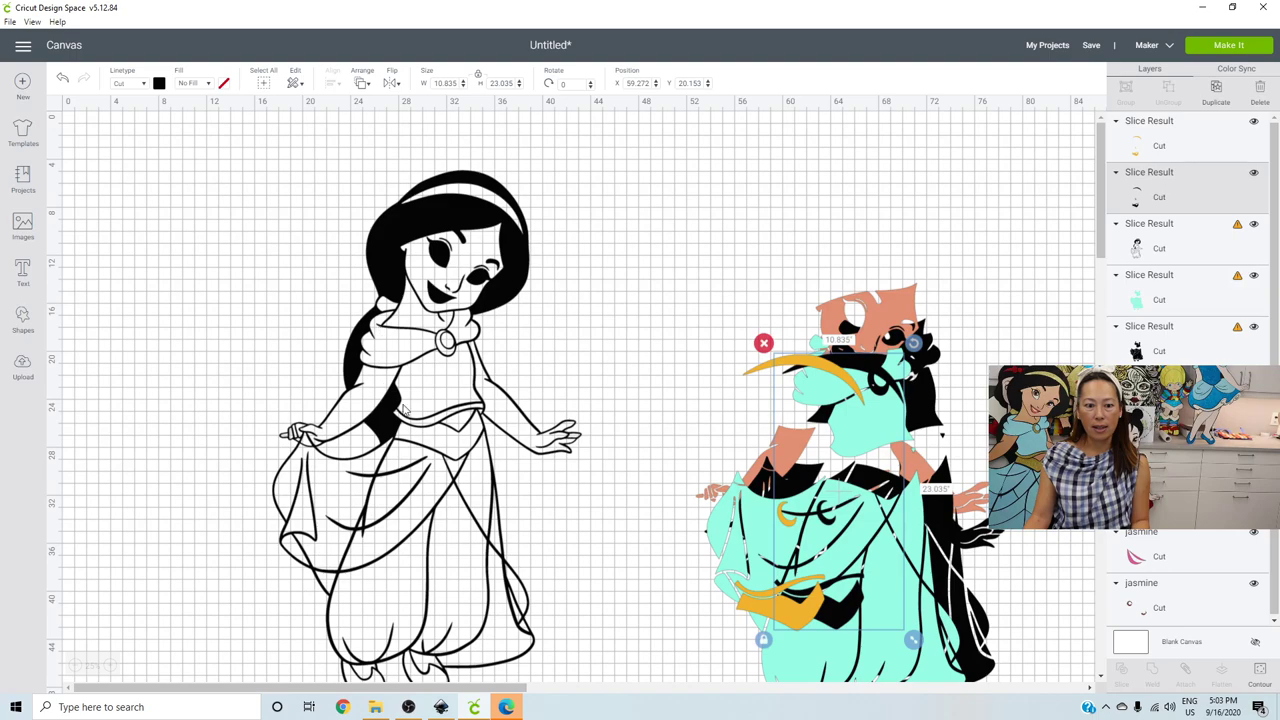
# - Delete the pile of sliced-out skin, dress and gold pieces, and move the black outline clear of the eye and mouth layers
pyautogui.moveTo(390, 426); pyautogui.dragTo(305, 391)
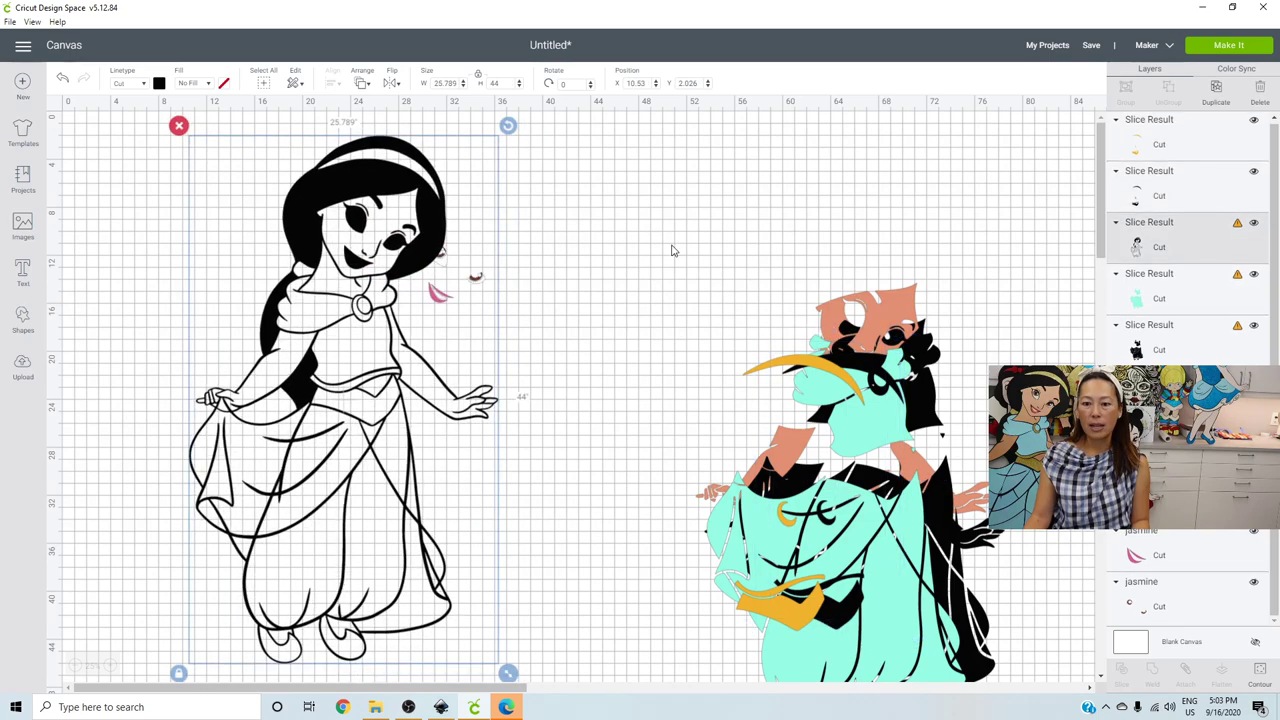
pyautogui.moveTo(670, 244); pyautogui.dragTo(990, 643)
pyautogui.press('Delete')
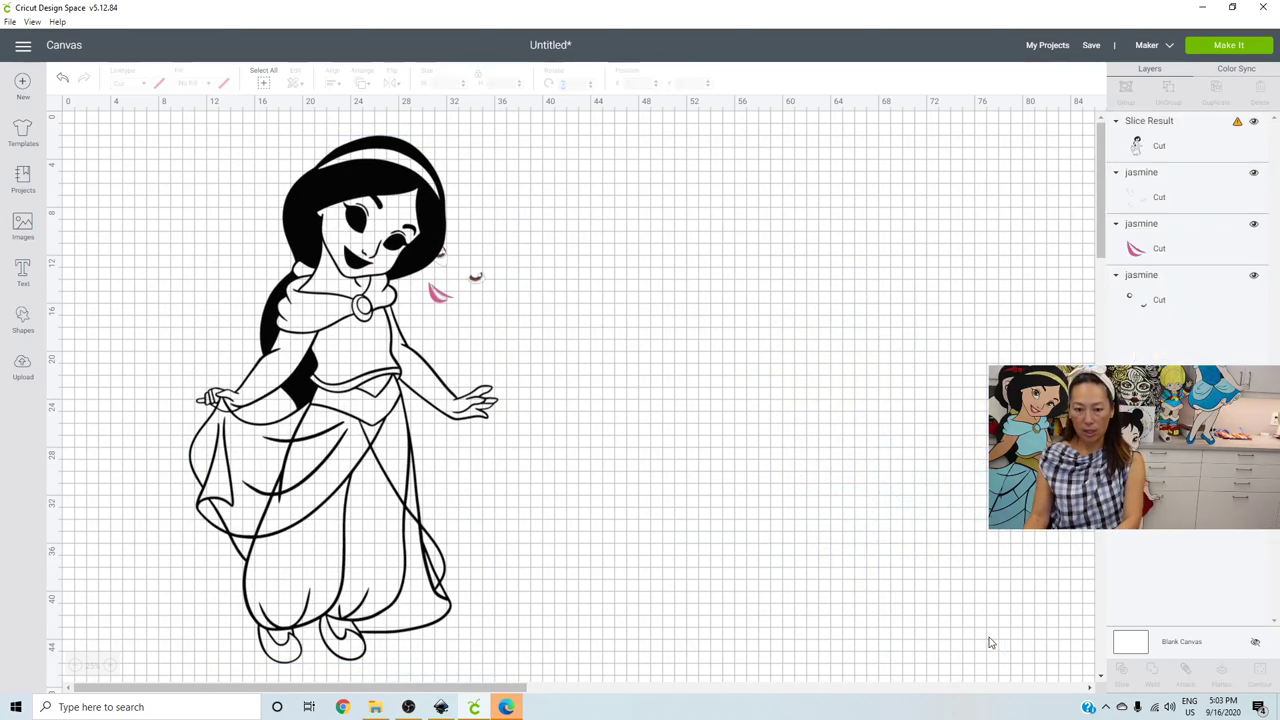
pyautogui.moveTo(372, 362); pyautogui.dragTo(259, 380)
pyautogui.click(508, 357)
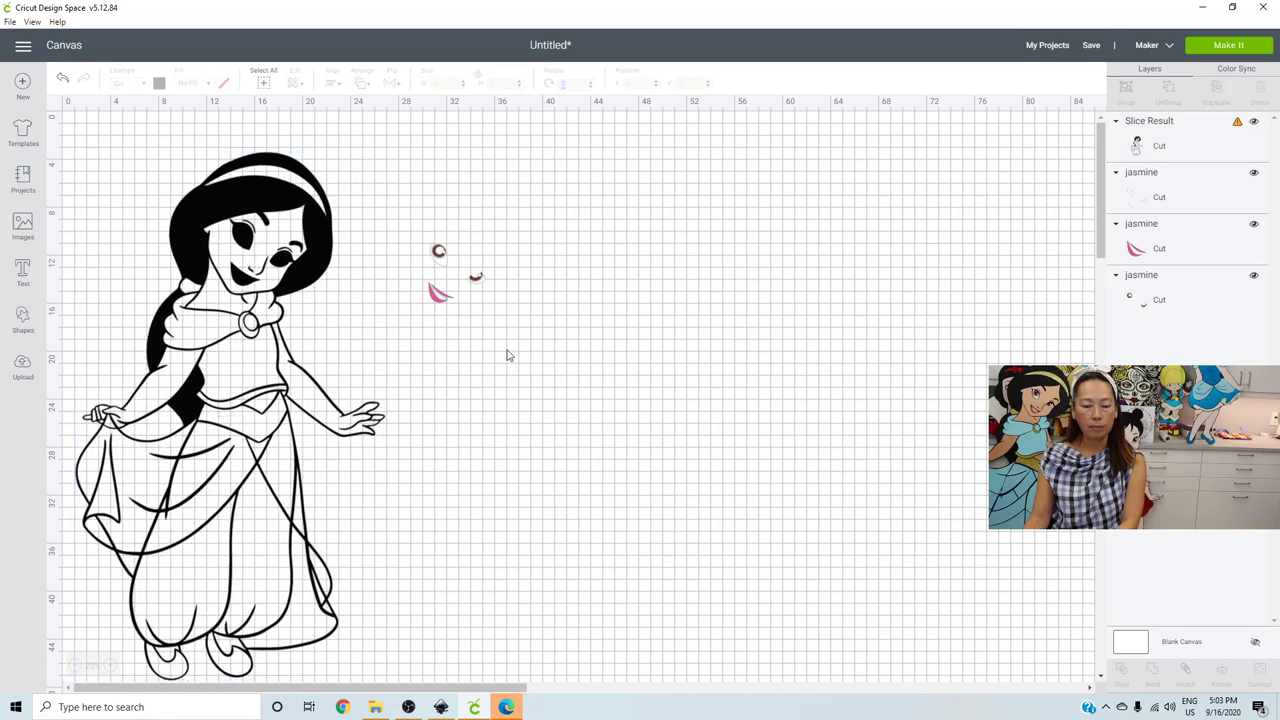
# - Delete the remaining eye and mouth layers and move the black outline toward the middle of the canvas
pyautogui.moveTo(546, 350); pyautogui.dragTo(423, 217)
pyautogui.press('Delete')
pyautogui.moveTo(284, 246)
pyautogui.mouseDown()
pyautogui.moveTo(562, 239)
pyautogui.moveTo(568, 225)
pyautogui.mouseUp()
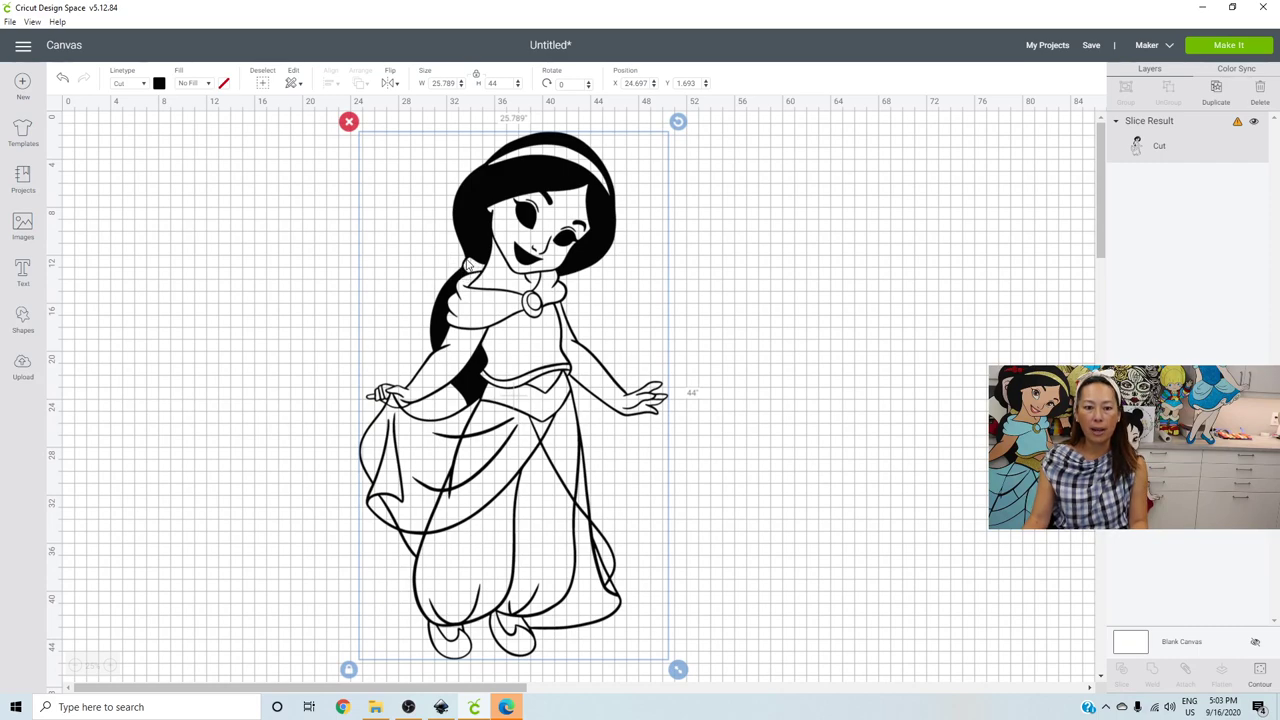
# - Add a circle about 0.778 inch wide over the thin line where the hair meets the shoulder and slice it with the black outline
pyautogui.click(23, 320)
pyautogui.click(123, 228)
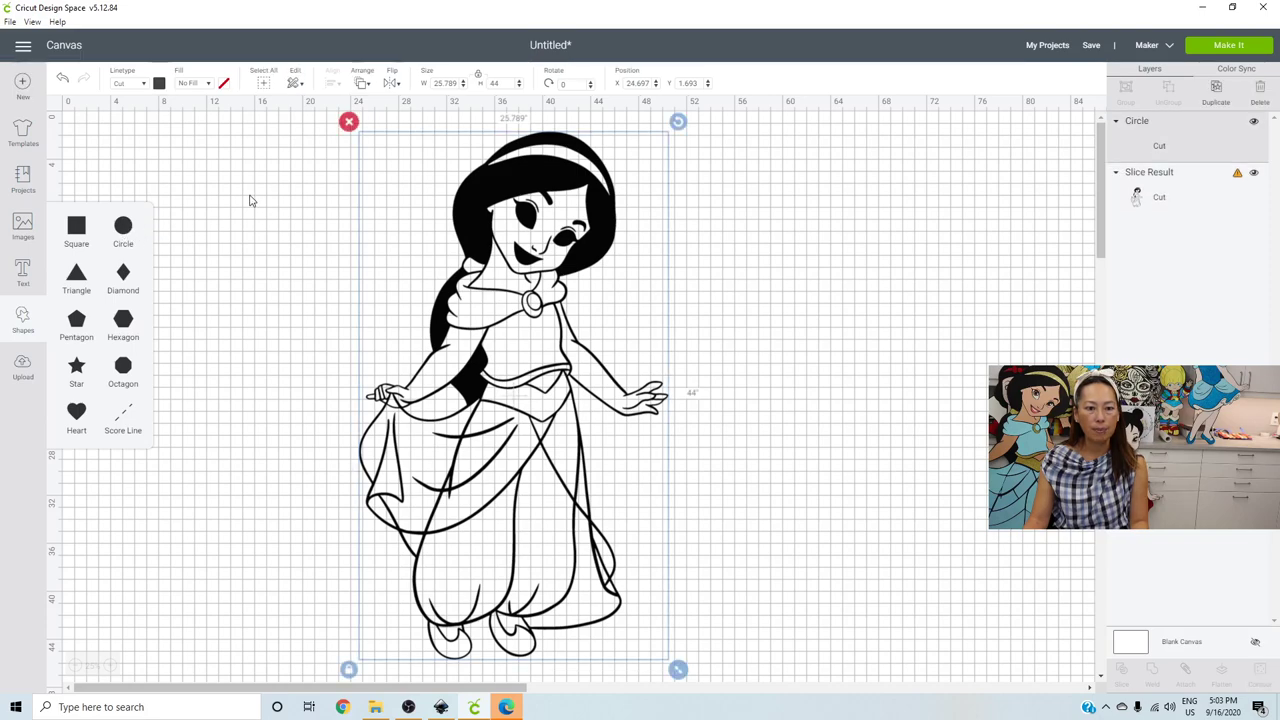
pyautogui.moveTo(141, 189); pyautogui.dragTo(466, 265)
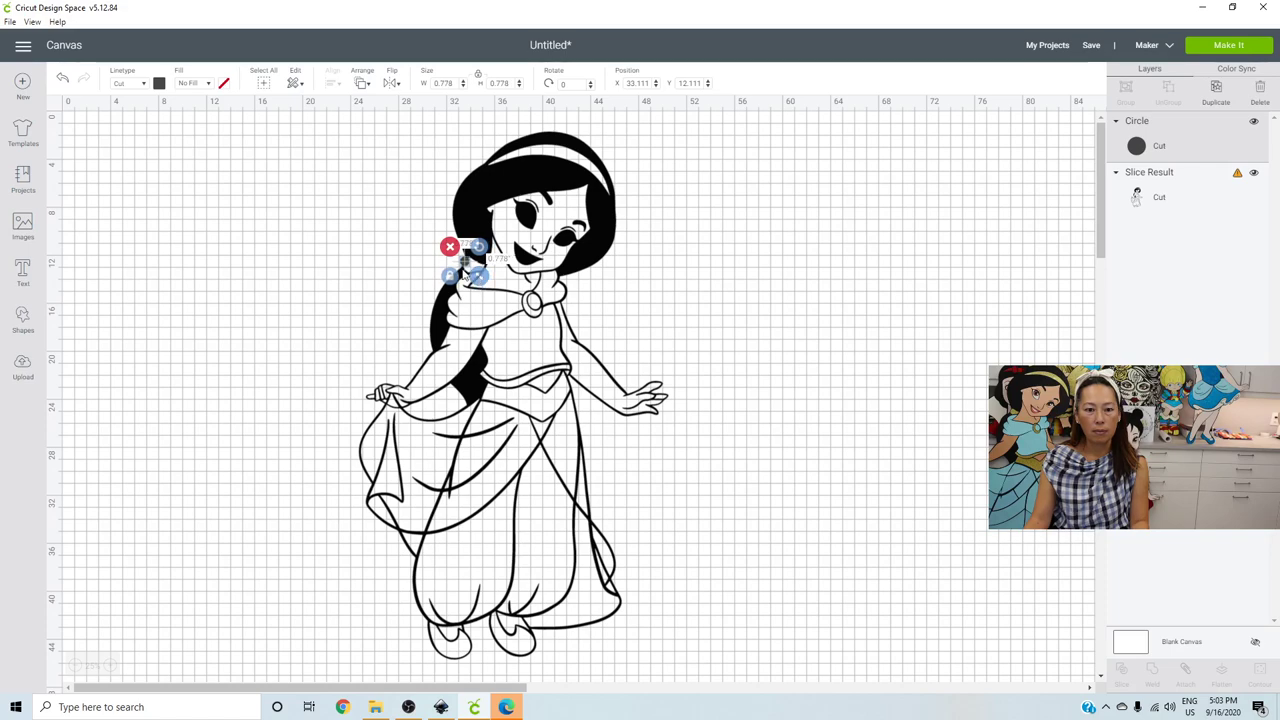
pyautogui.click(334, 258)
pyautogui.moveTo(320, 248); pyautogui.dragTo(570, 345)
pyautogui.click(1122, 672)
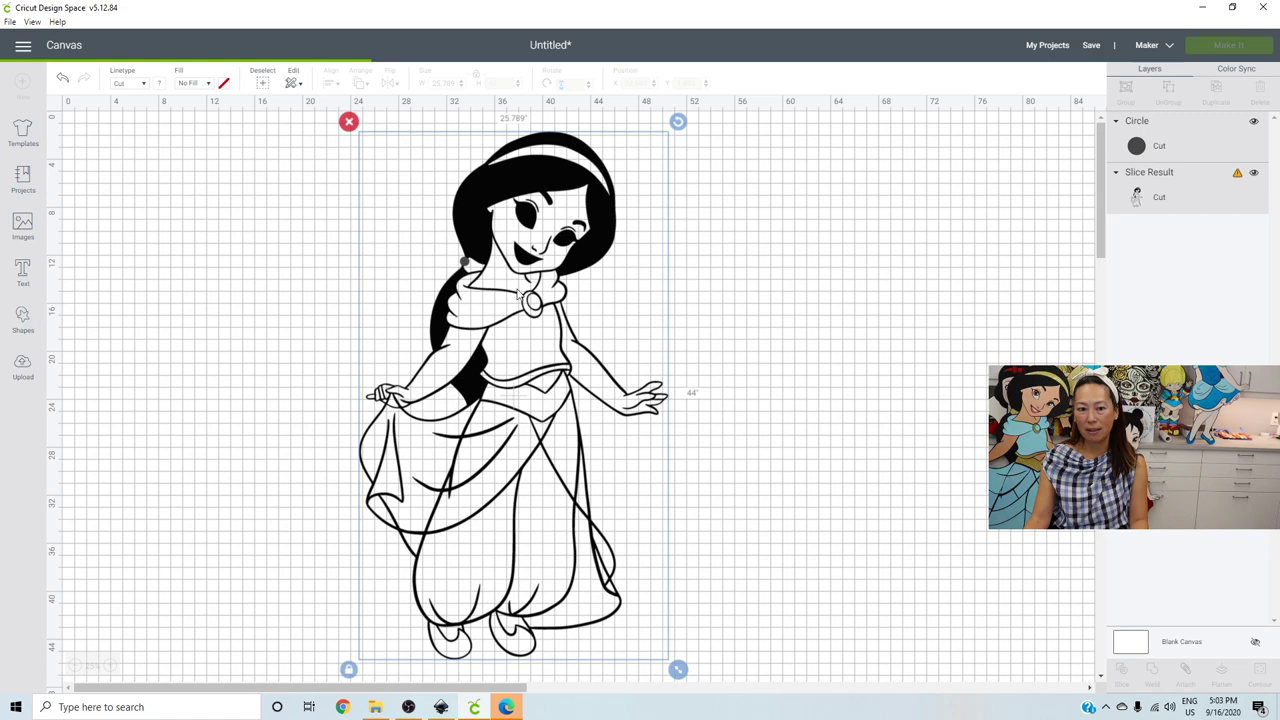
# - Pull the small sliced pieces off the hair, shift the black outline clear of them, and delete the pieces
pyautogui.moveTo(463, 266); pyautogui.dragTo(358, 287)
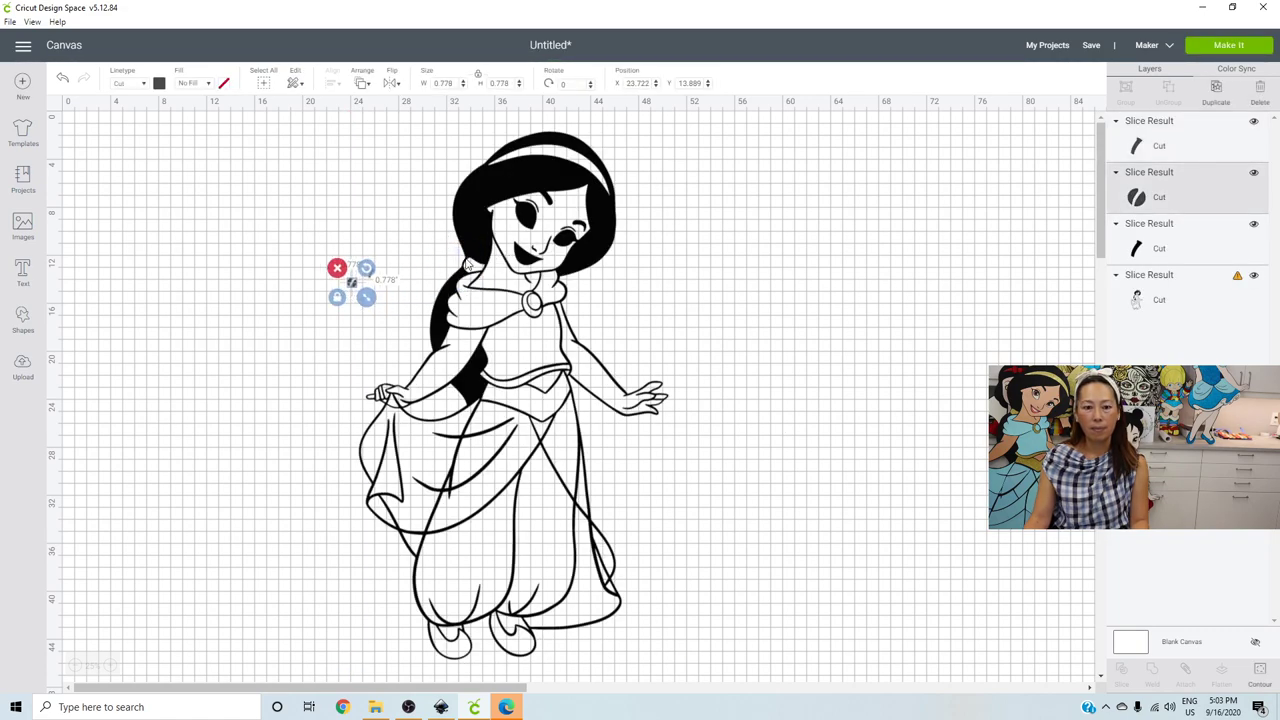
pyautogui.moveTo(463, 265); pyautogui.dragTo(356, 288)
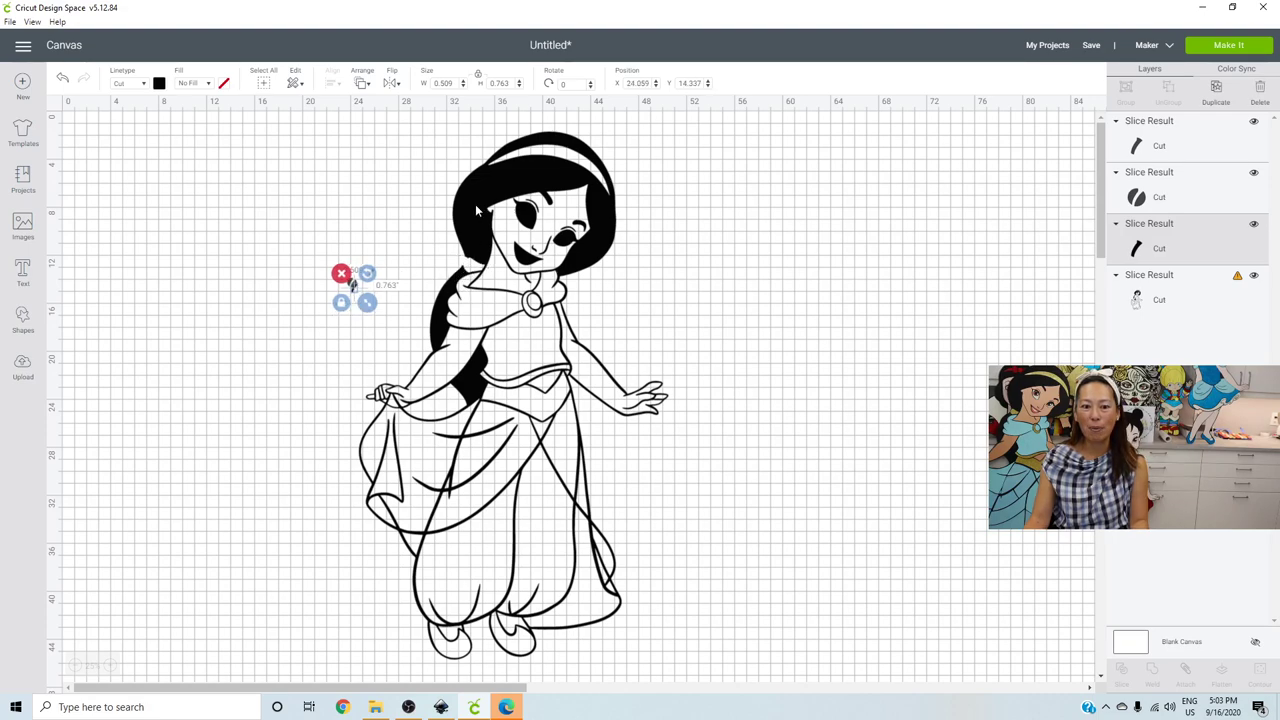
pyautogui.click(291, 266)
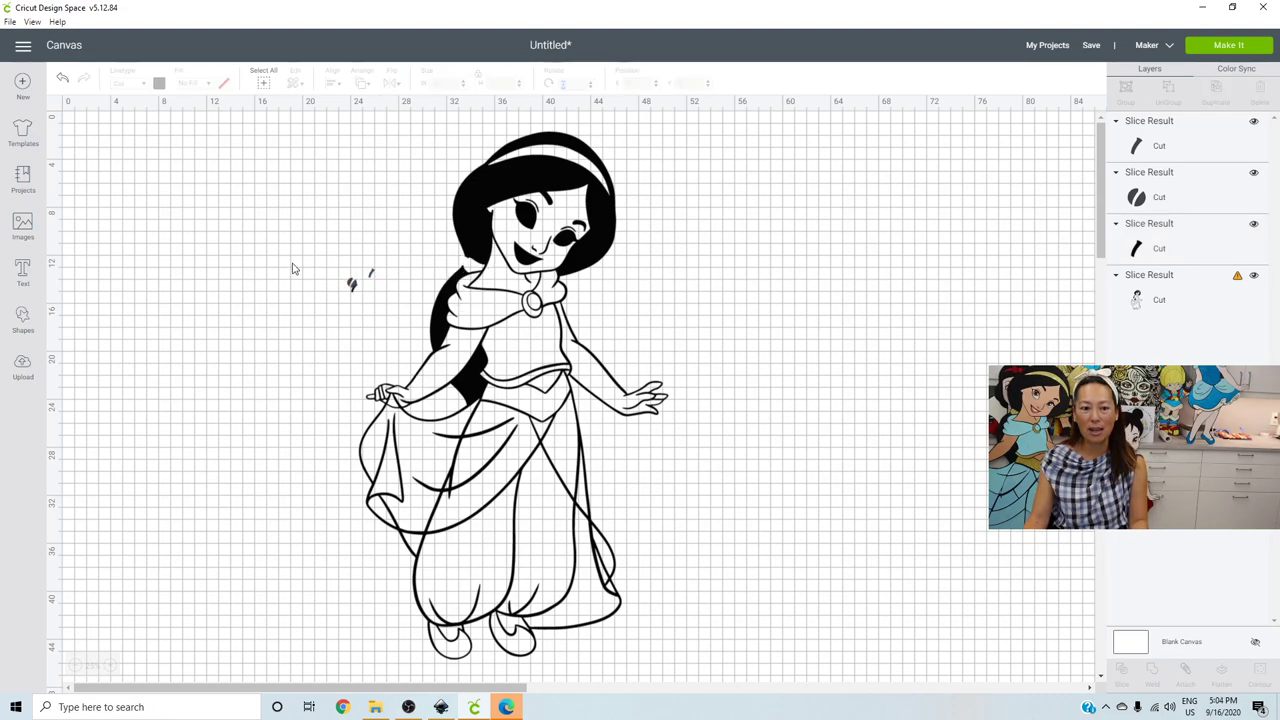
pyautogui.moveTo(308, 254); pyautogui.dragTo(386, 300)
pyautogui.click(275, 301)
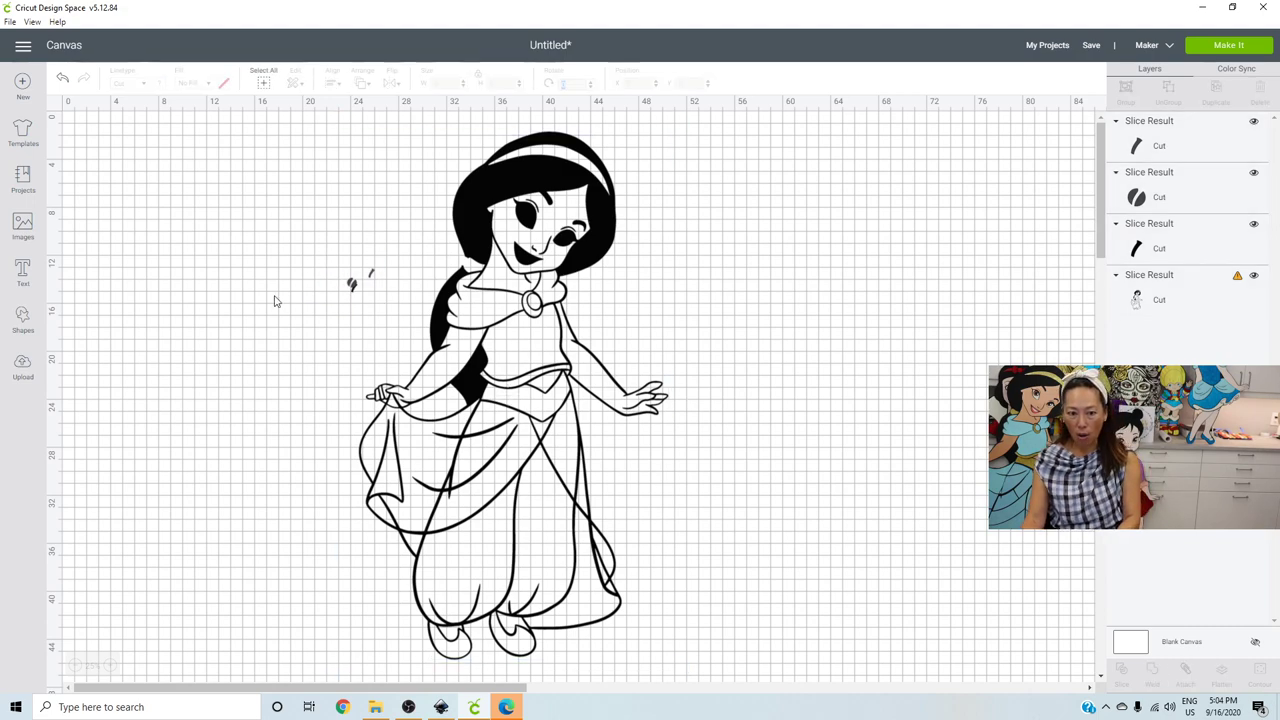
pyautogui.moveTo(474, 311); pyautogui.dragTo(572, 311)
pyautogui.moveTo(300, 243); pyautogui.dragTo(385, 312)
pyautogui.press('Delete')
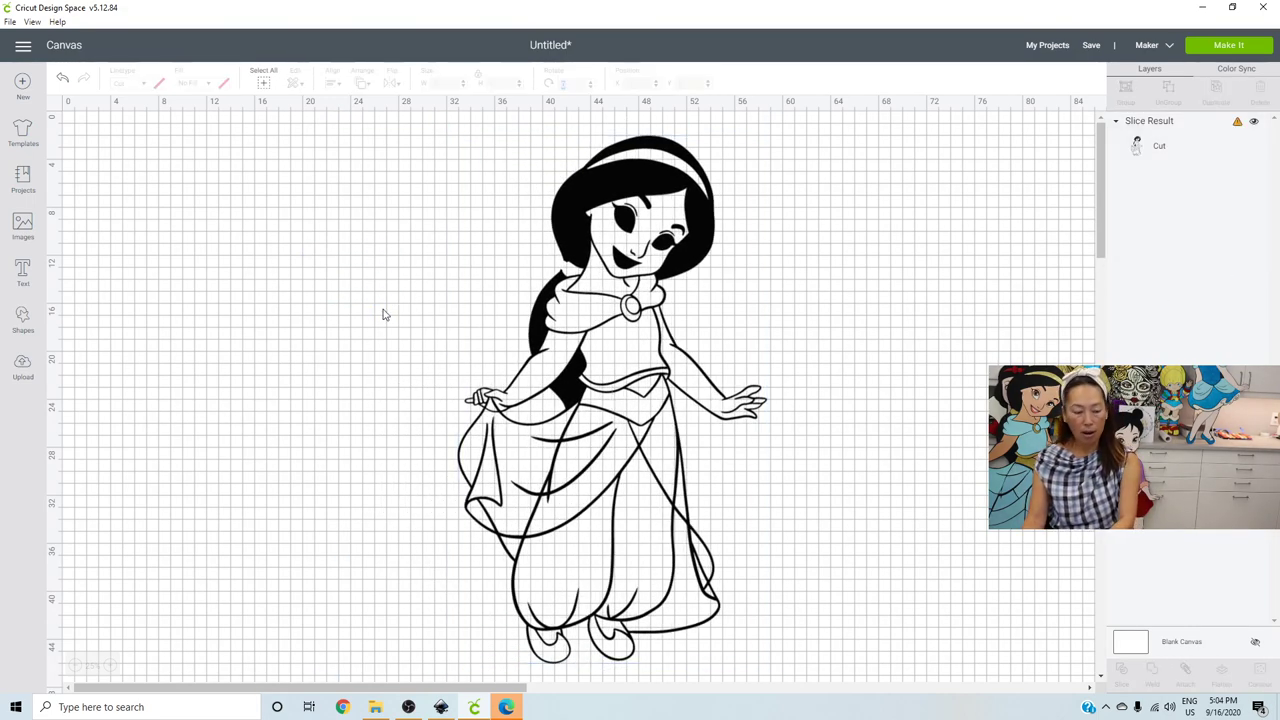
# - Add a 3.111 inch circle and place it over the forearm line of the arm holding the skirt
pyautogui.click(22, 318)
pyautogui.click(125, 229)
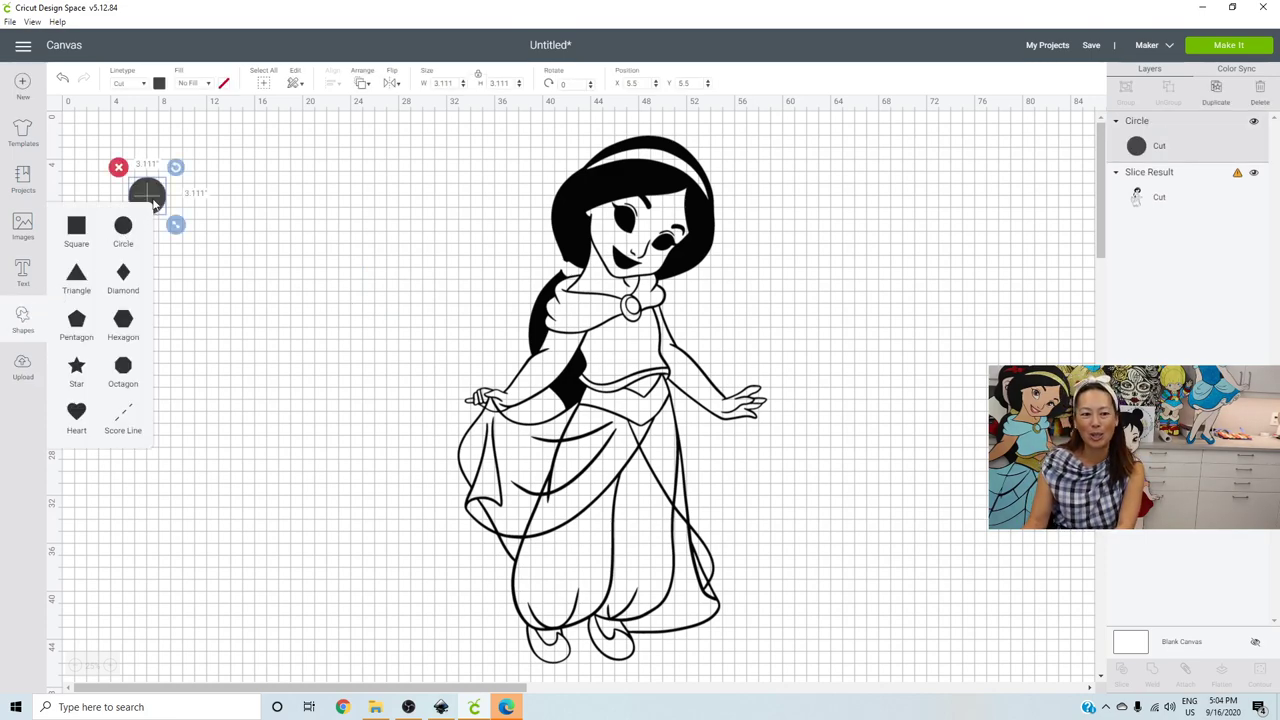
pyautogui.moveTo(153, 204); pyautogui.dragTo(528, 378)
pyautogui.click(443, 357)
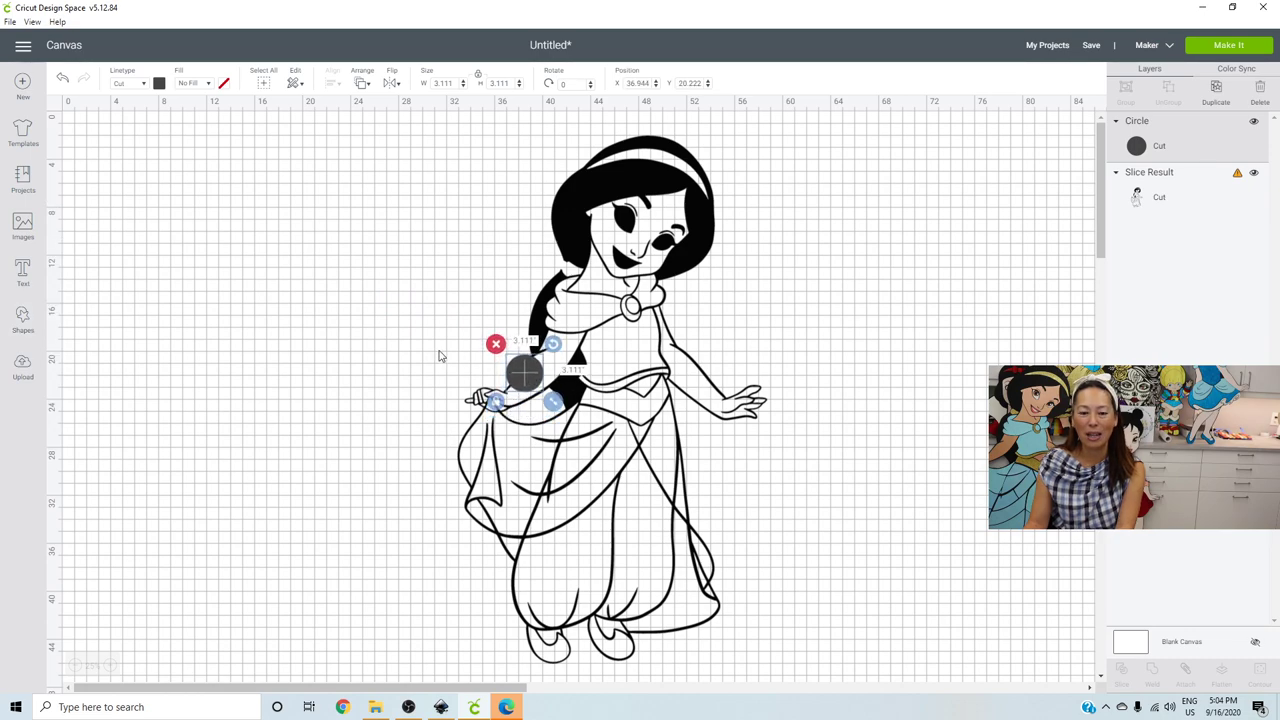
pyautogui.moveTo(396, 297); pyautogui.dragTo(638, 422)
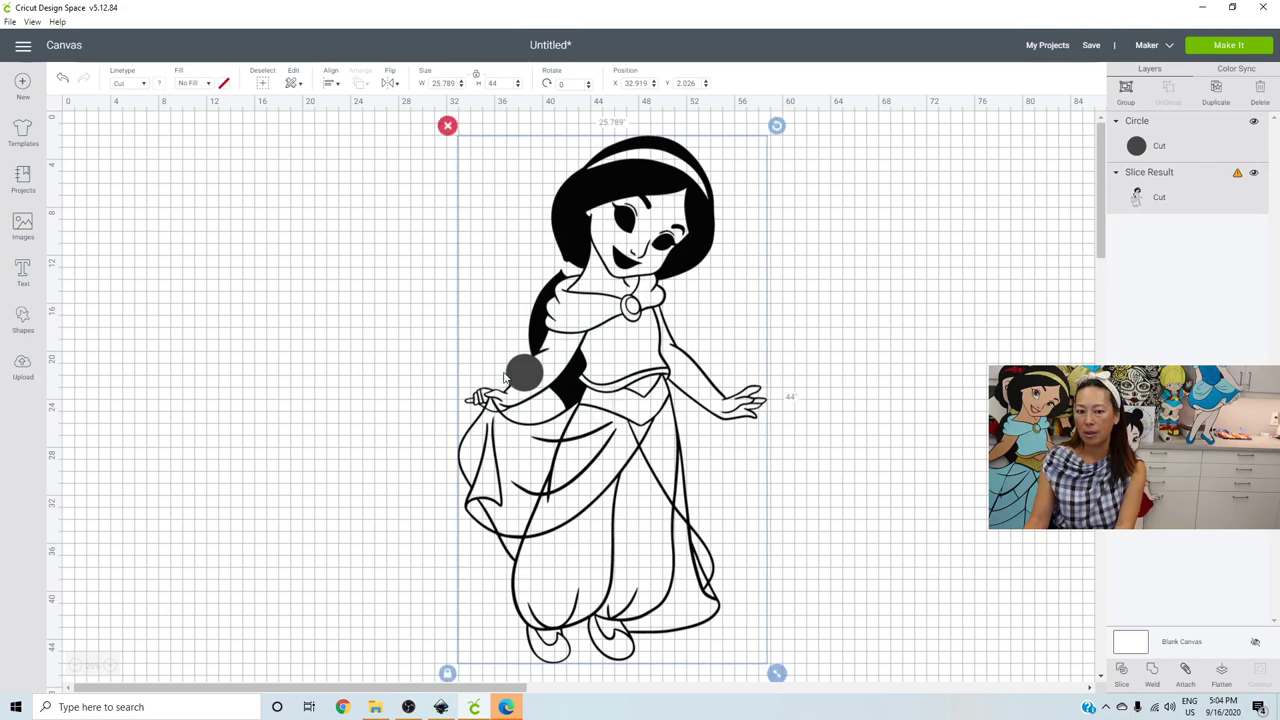
pyautogui.click(287, 314)
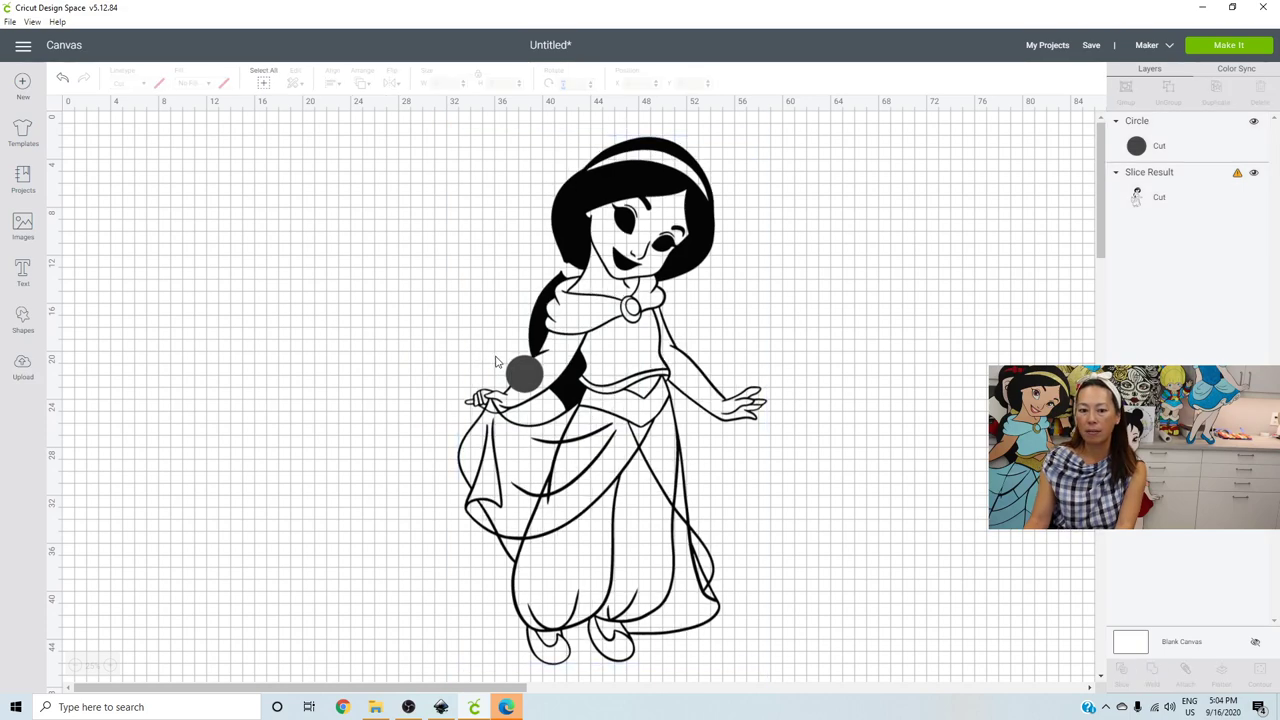
# - Duplicate the forearm circle twice and set both copies aside, clear of the black outline
pyautogui.click(522, 372)
pyautogui.click(1216, 92)
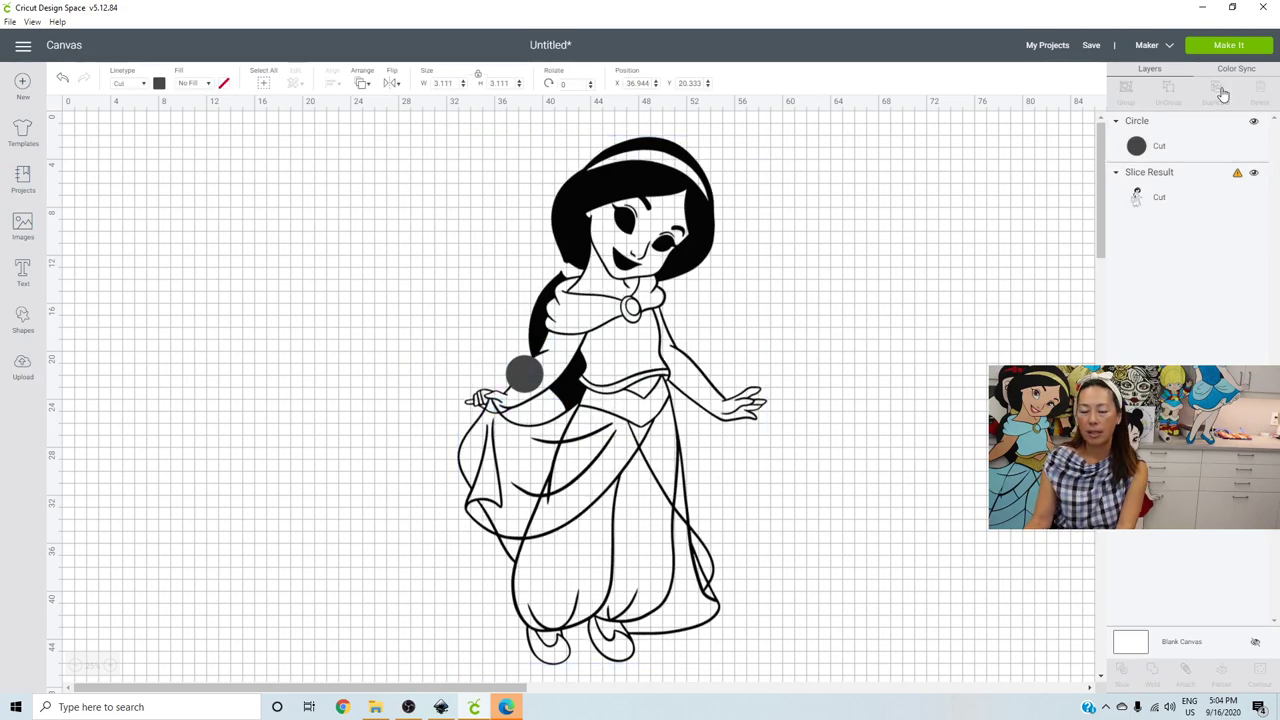
pyautogui.click(1216, 92)
pyautogui.moveTo(540, 380); pyautogui.dragTo(975, 382)
pyautogui.moveTo(548, 384); pyautogui.dragTo(940, 385)
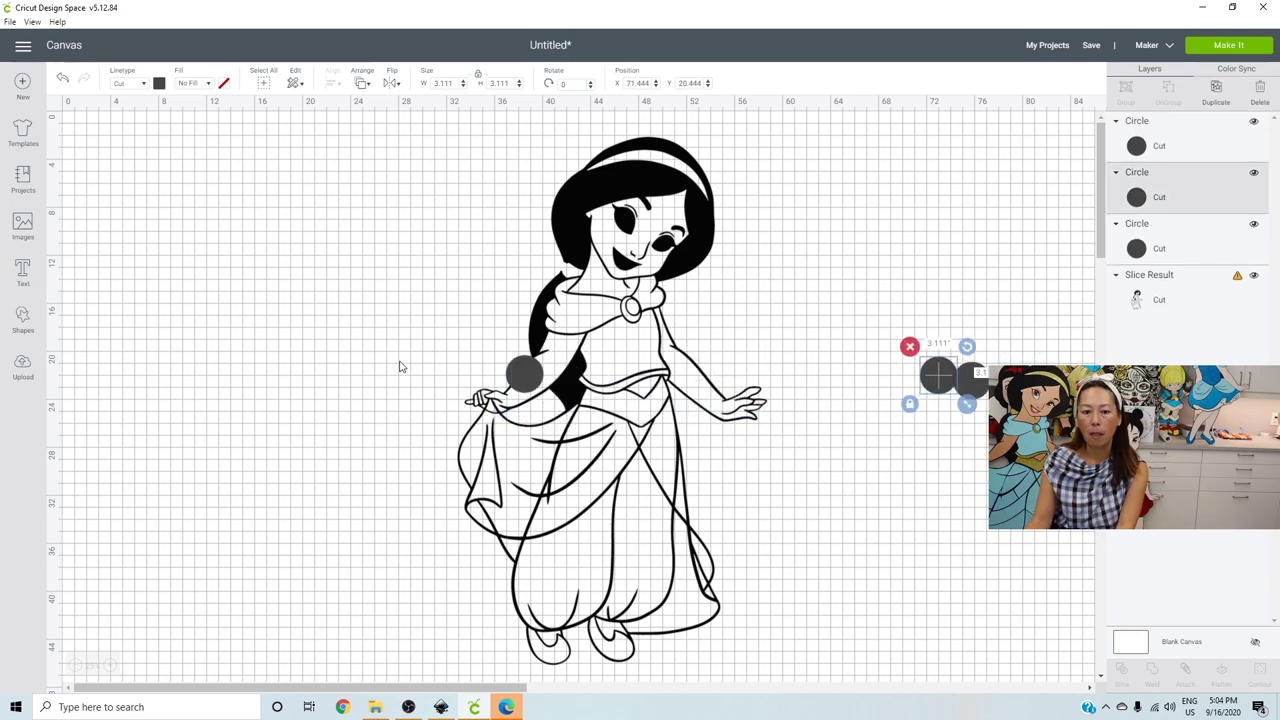
# - Slice the circle out of the forearm line and move the sliced circle and line pieces away from the black outline
pyautogui.moveTo(404, 325); pyautogui.dragTo(590, 505)
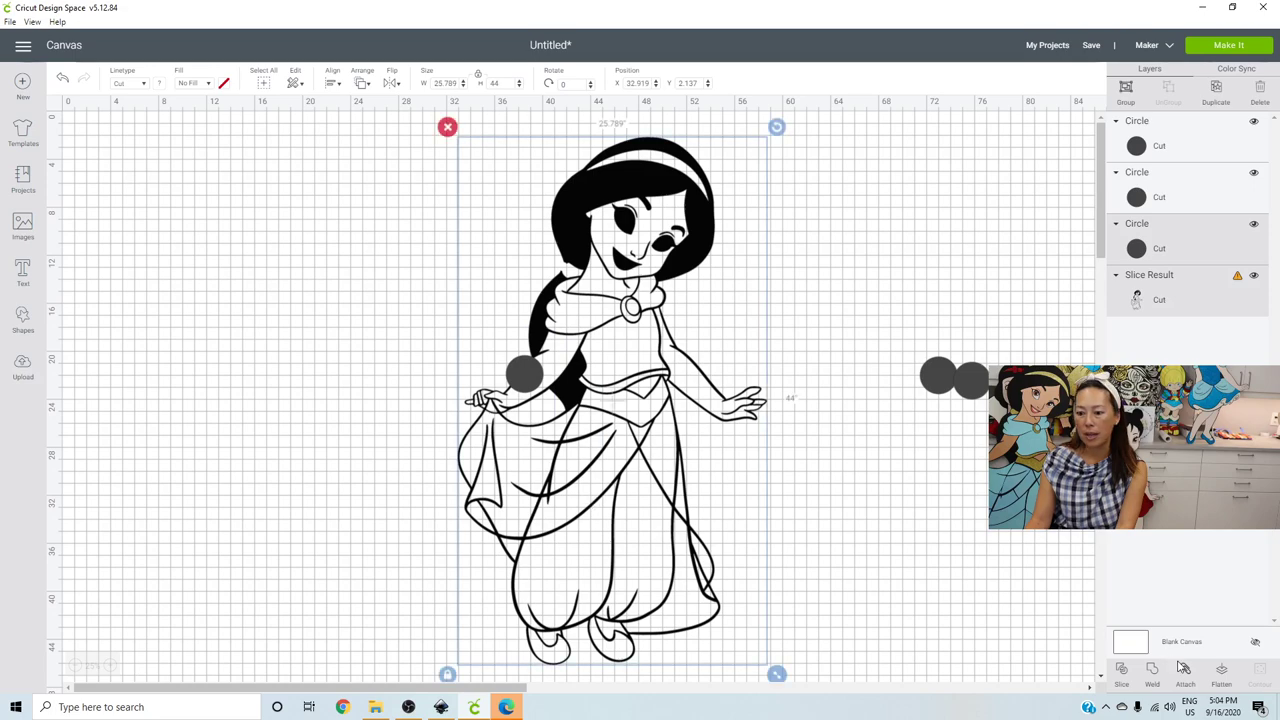
pyautogui.click(1125, 672)
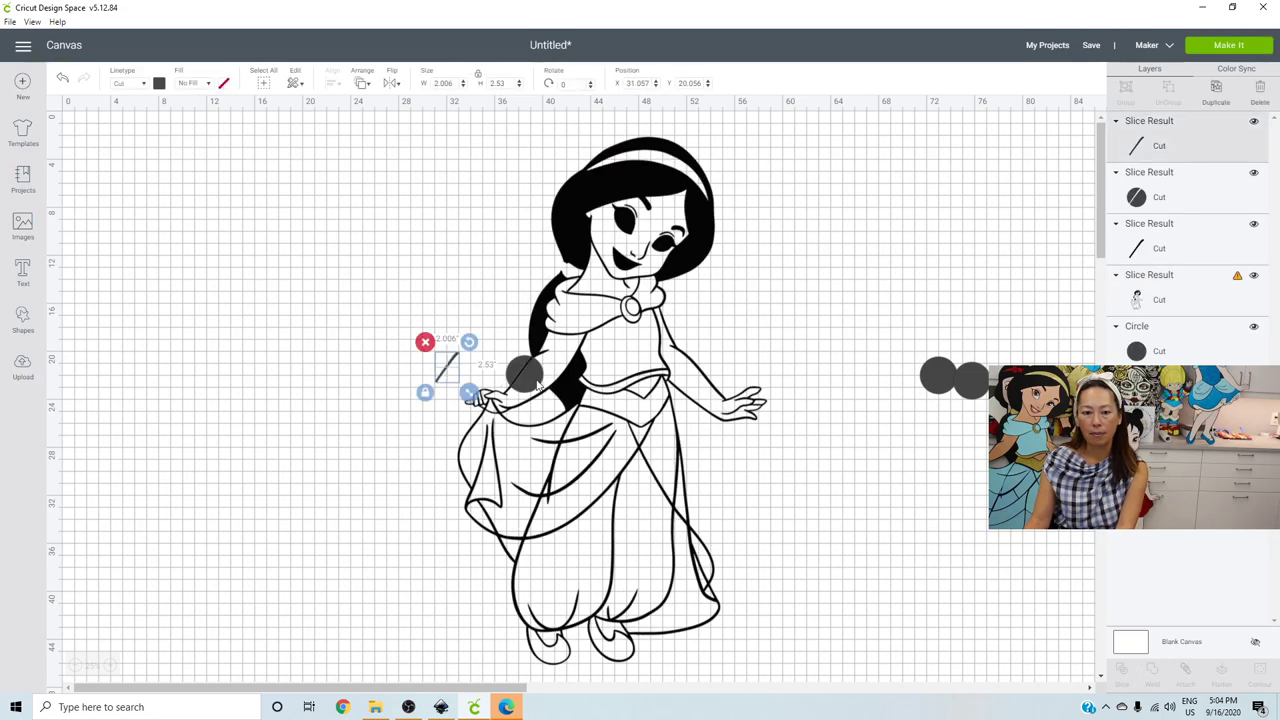
pyautogui.moveTo(530, 378); pyautogui.dragTo(378, 373)
pyautogui.click(380, 373)
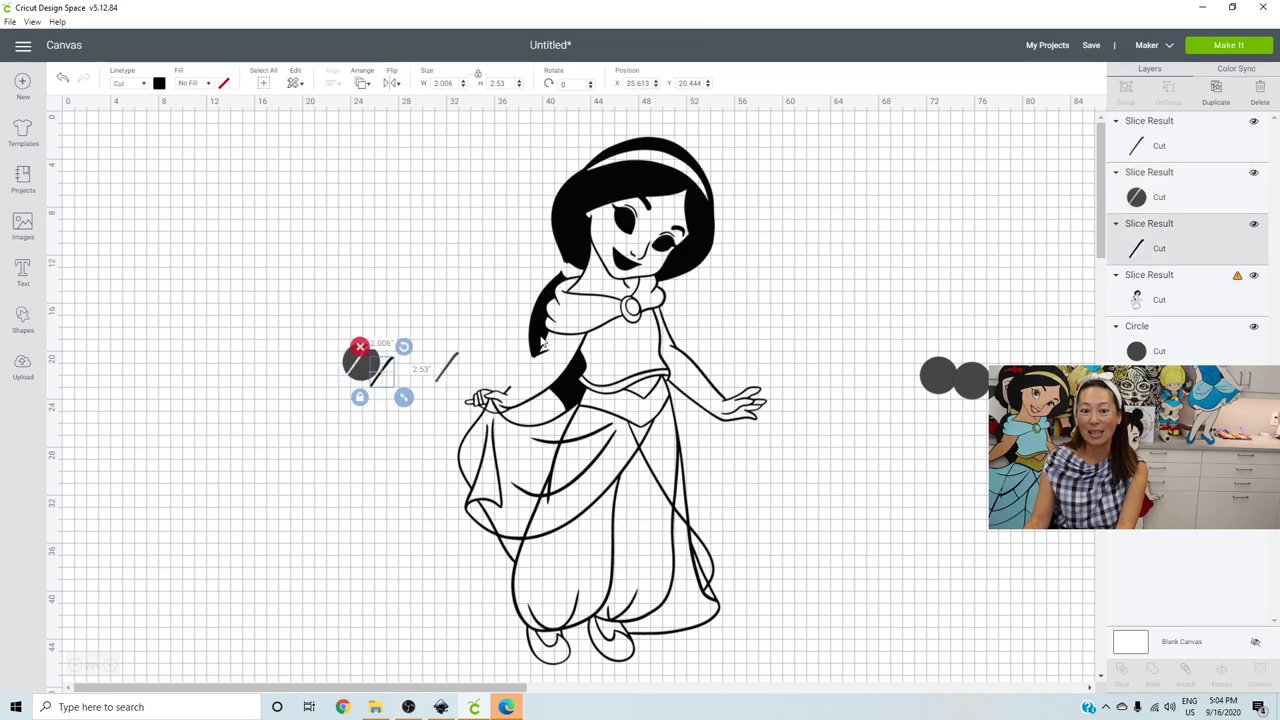
# - Slice a spare circle through the skirt lines just below the black hair, and move the black outline clear of the cut pieces
pyautogui.moveTo(934, 378); pyautogui.dragTo(339, 195)
pyautogui.click(881, 558)
pyautogui.click(62, 79)
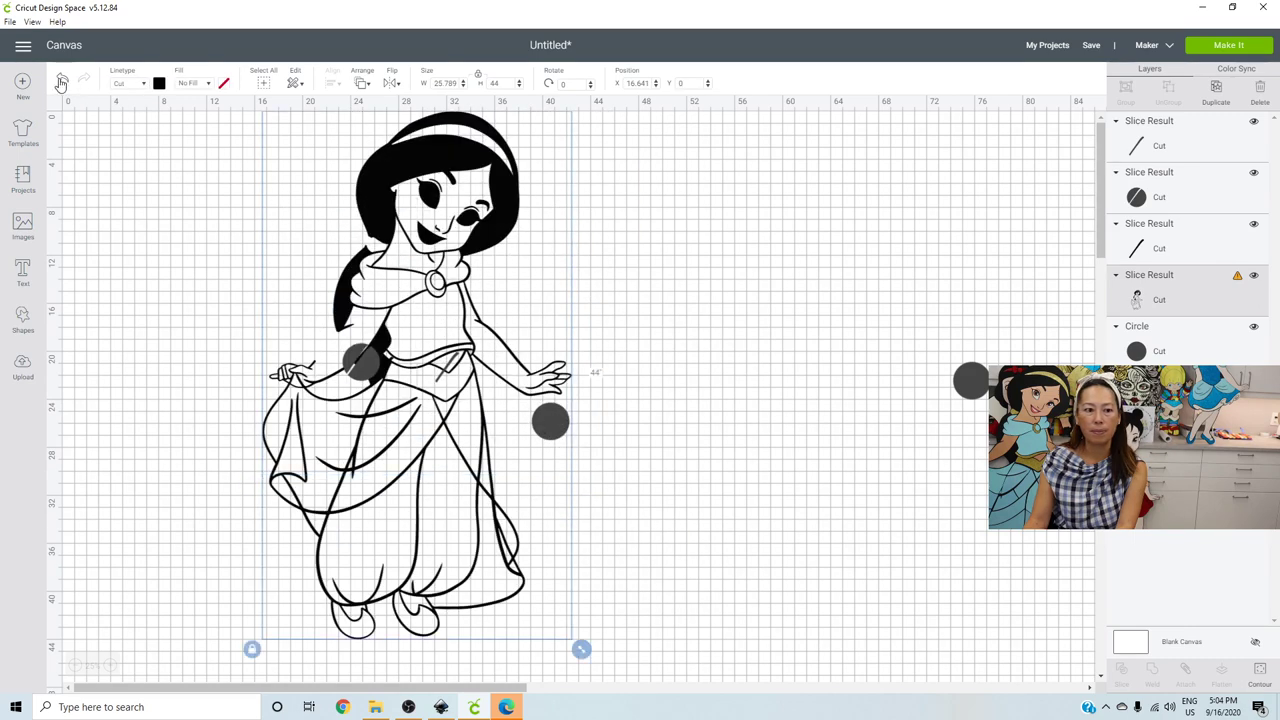
pyautogui.click(62, 79)
pyautogui.click(62, 79)
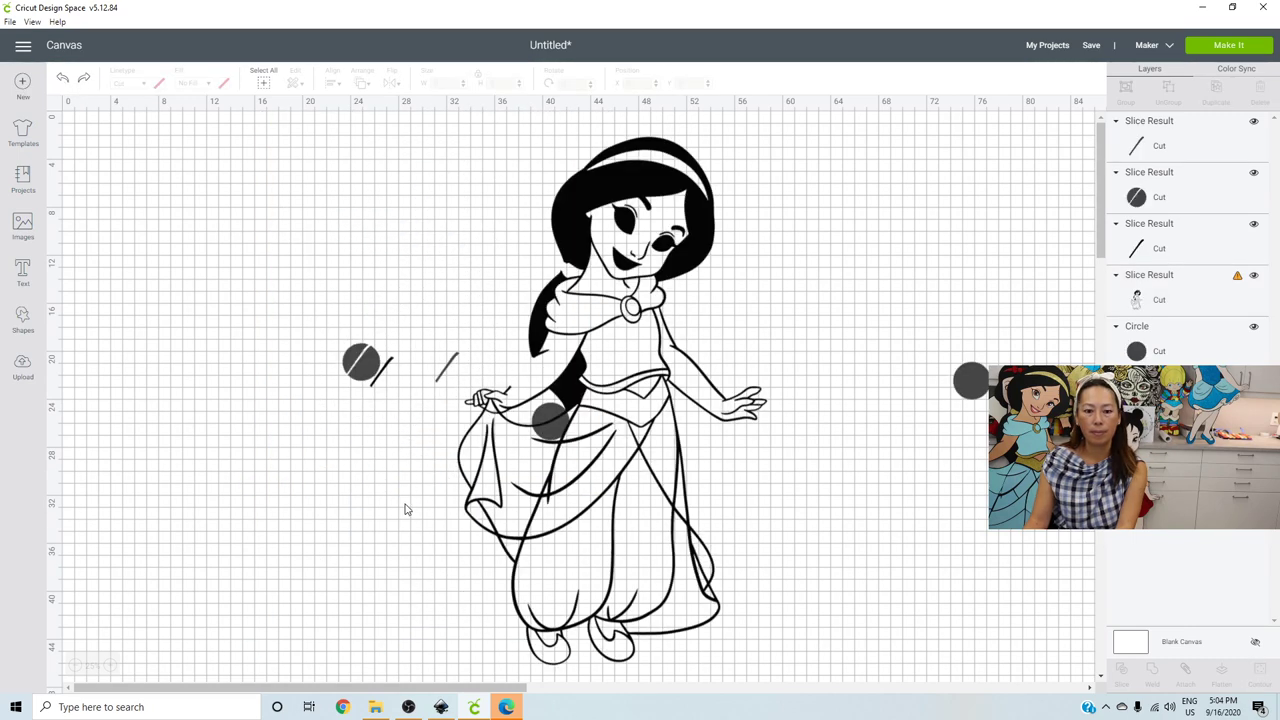
pyautogui.moveTo(492, 470); pyautogui.dragTo(614, 412)
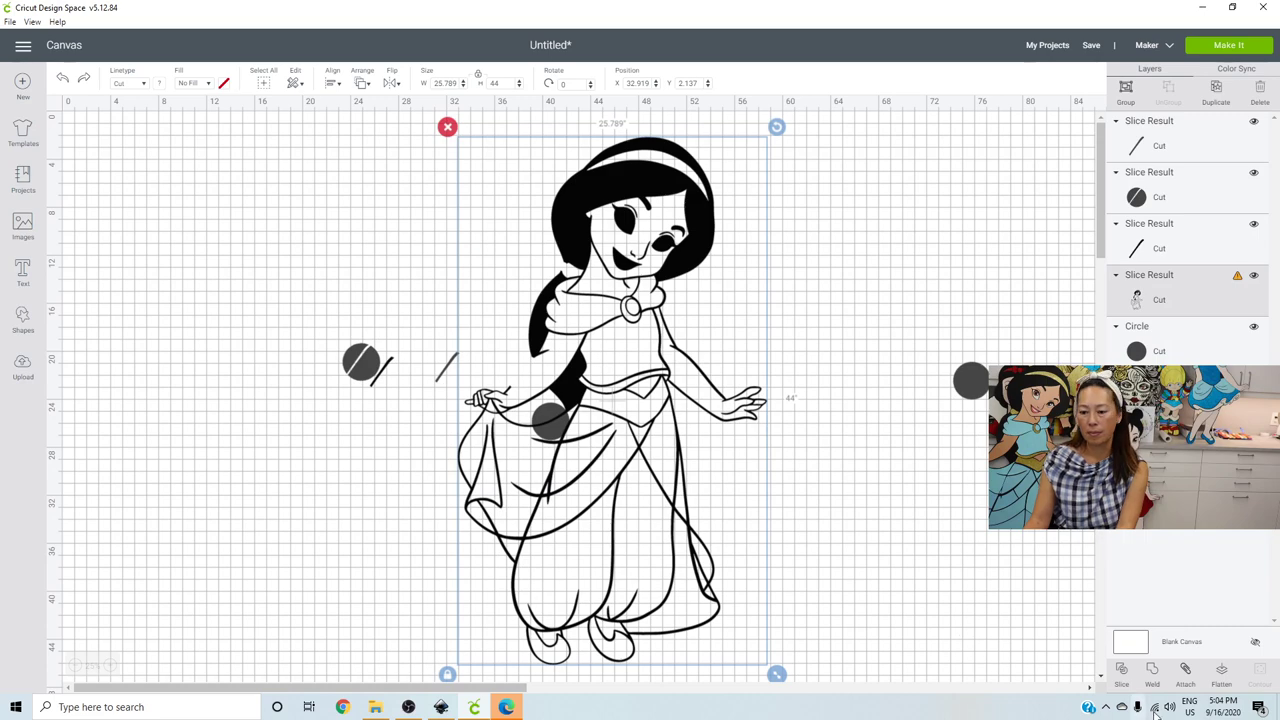
pyautogui.click(1121, 674)
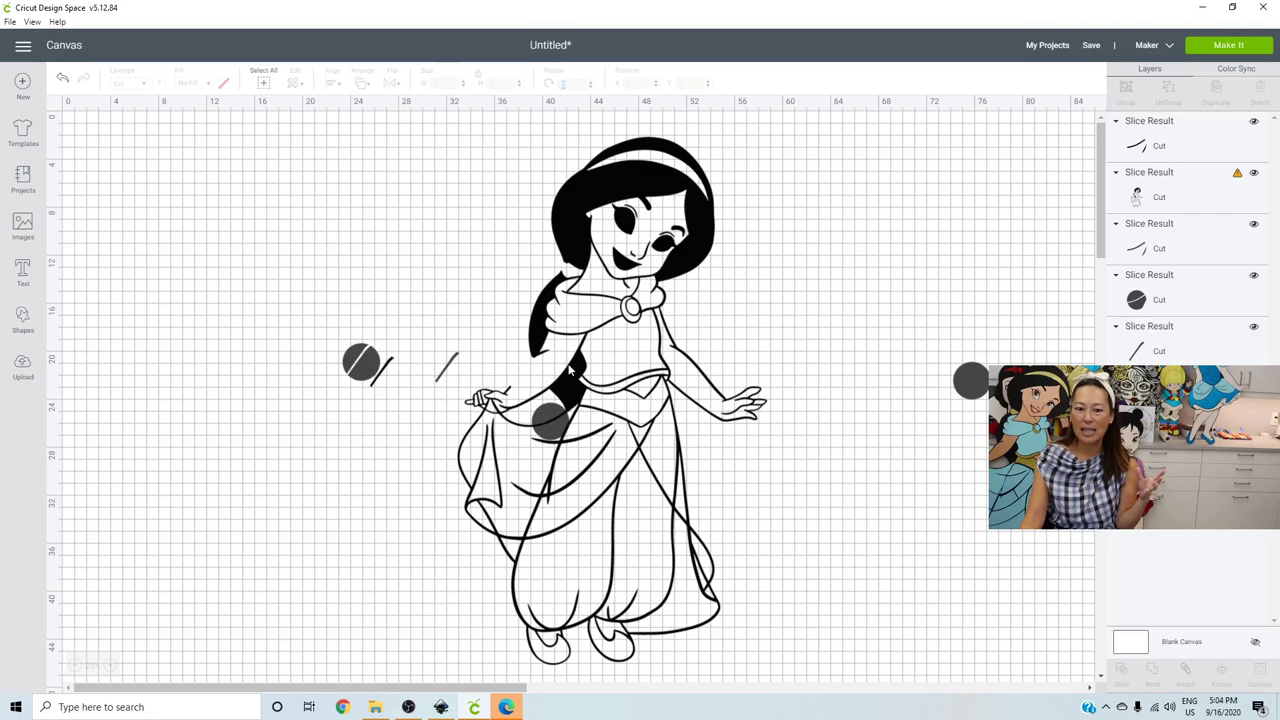
pyautogui.moveTo(558, 425); pyautogui.dragTo(716, 470)
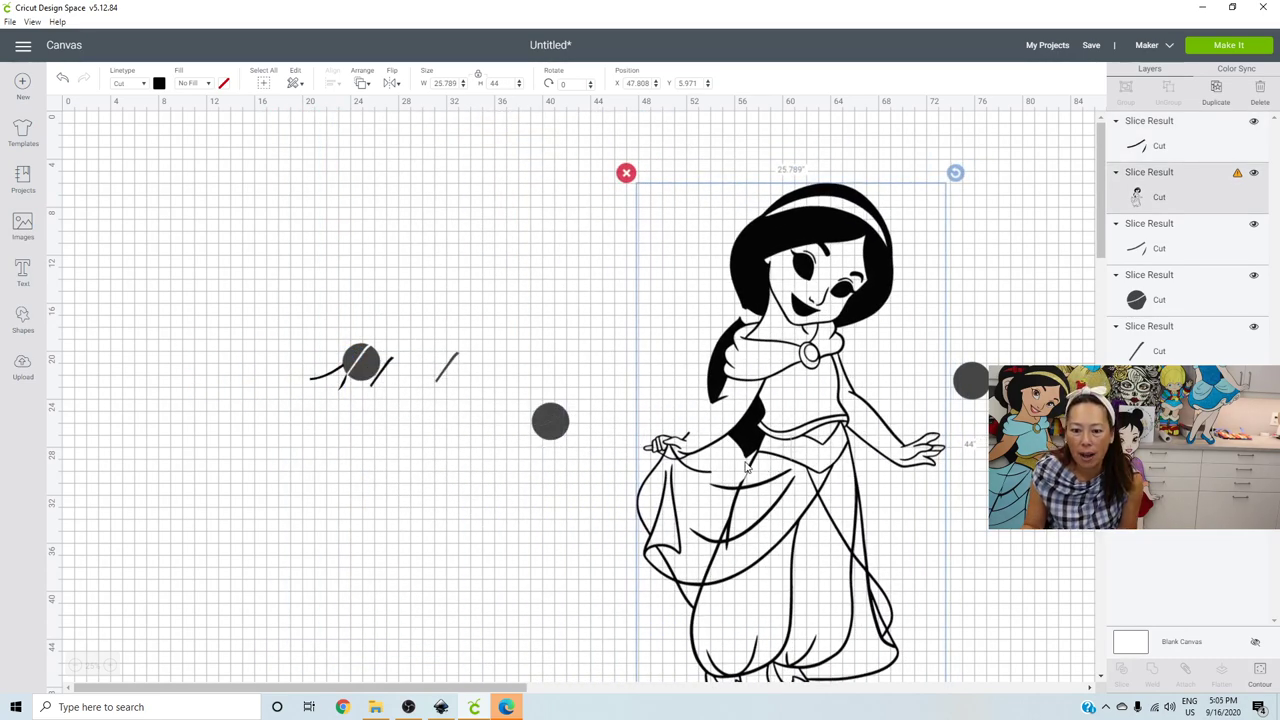
# - Duplicate the spare circle twice and place one copy over the junction of the sleeve and bodice lines
pyautogui.click(973, 381)
pyautogui.click(1215, 90)
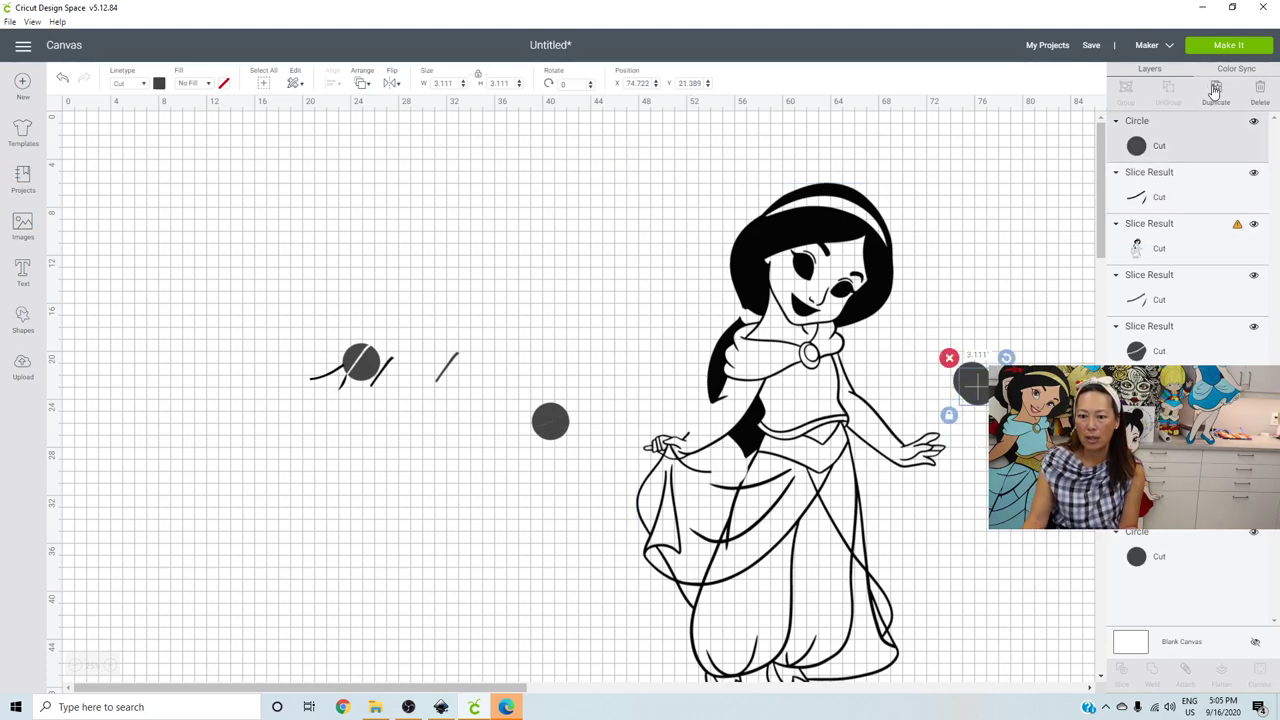
pyautogui.click(1215, 90)
pyautogui.click(1215, 90)
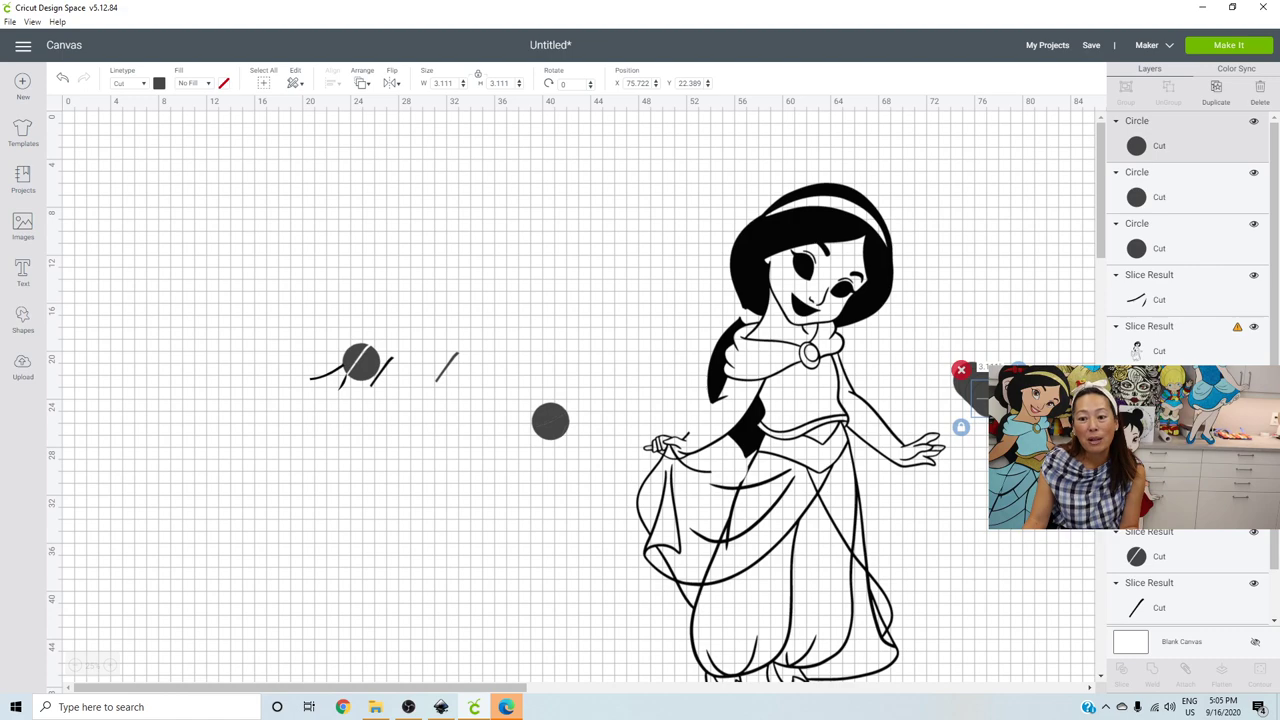
pyautogui.moveTo(989, 400); pyautogui.dragTo(772, 380)
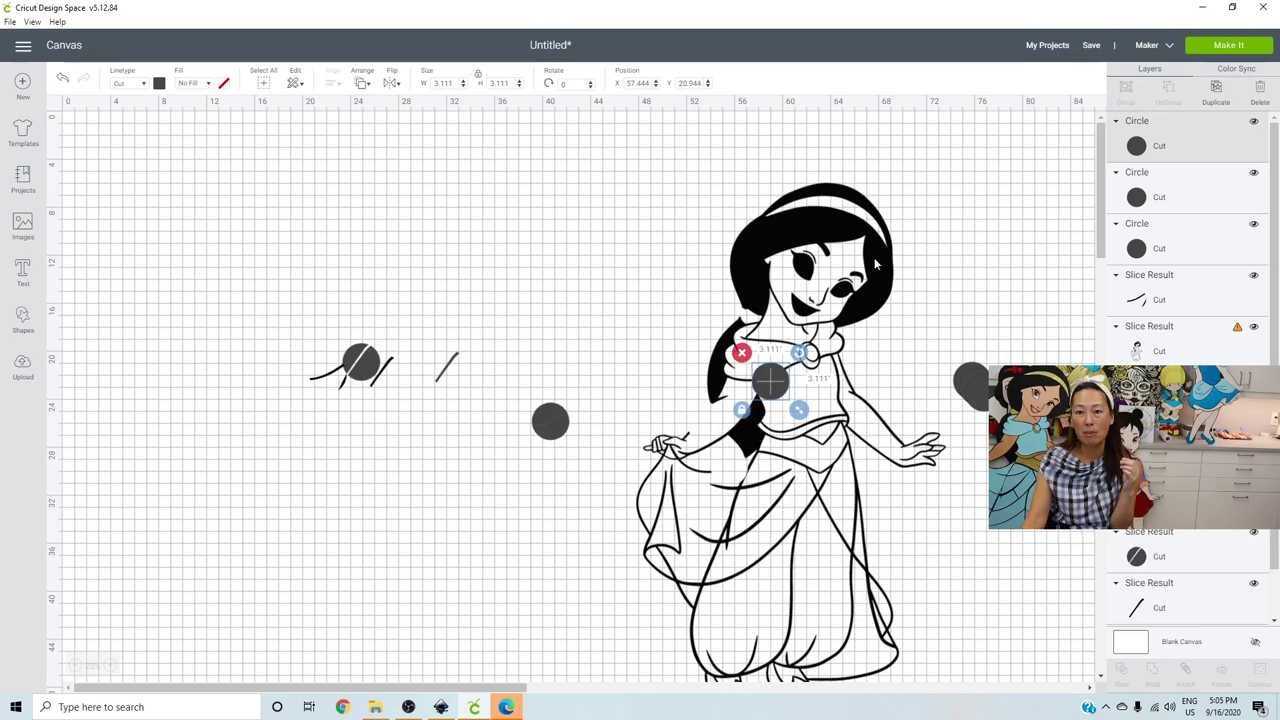
# - Slice the circle out of the sleeve and bodice lines and move the cut pieces beside the other discarded pieces
pyautogui.click(655, 218)
pyautogui.click(715, 156)
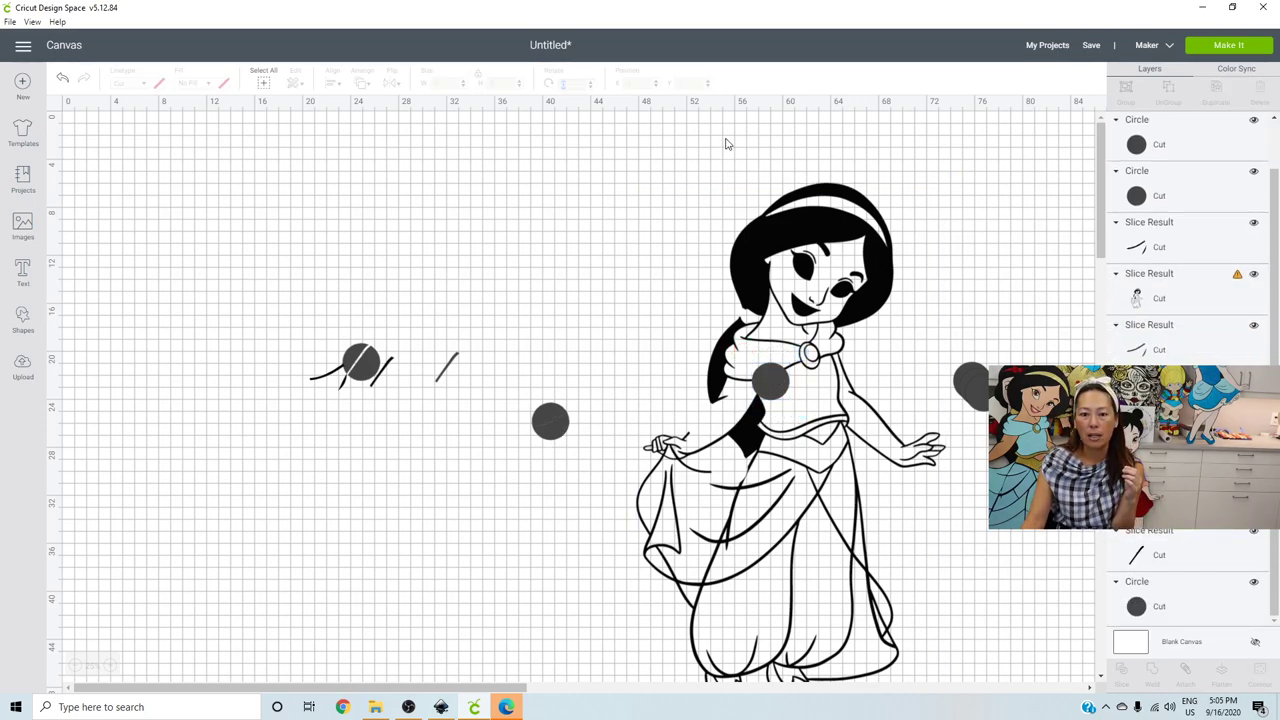
pyautogui.moveTo(724, 139); pyautogui.dragTo(826, 494)
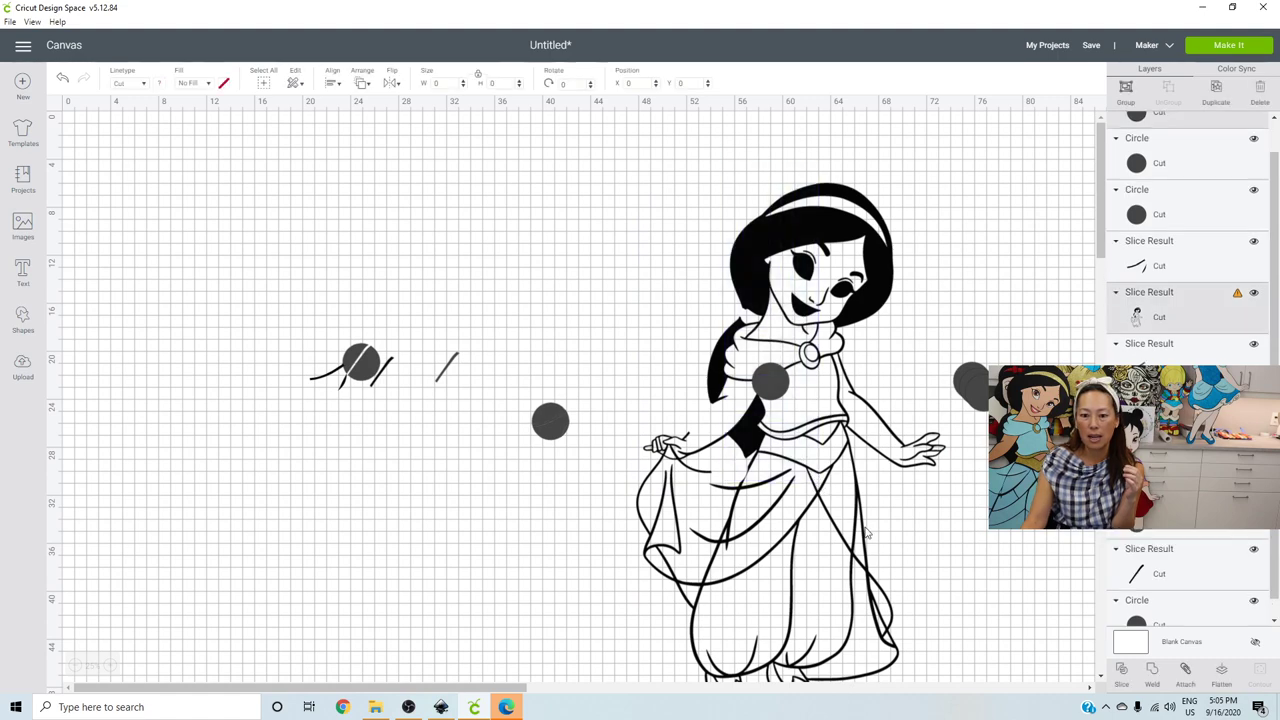
pyautogui.click(1120, 676)
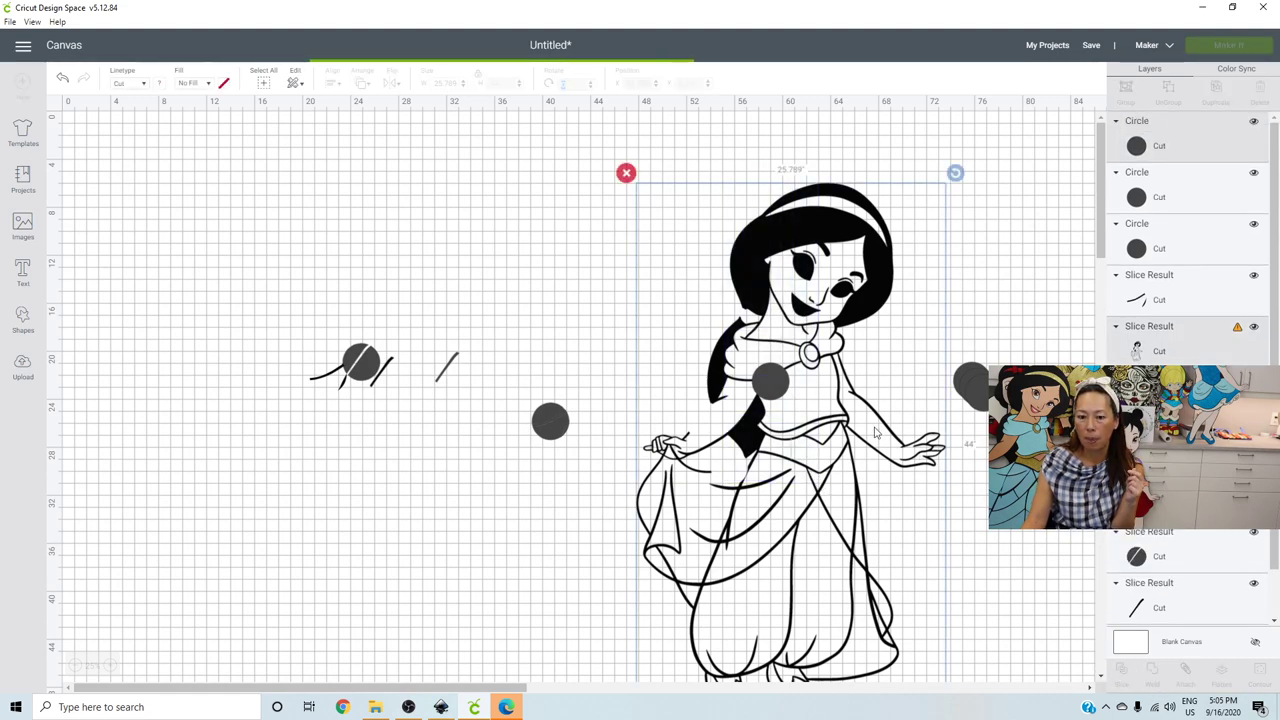
pyautogui.moveTo(767, 398); pyautogui.dragTo(422, 388)
pyautogui.moveTo(768, 385); pyautogui.dragTo(540, 386)
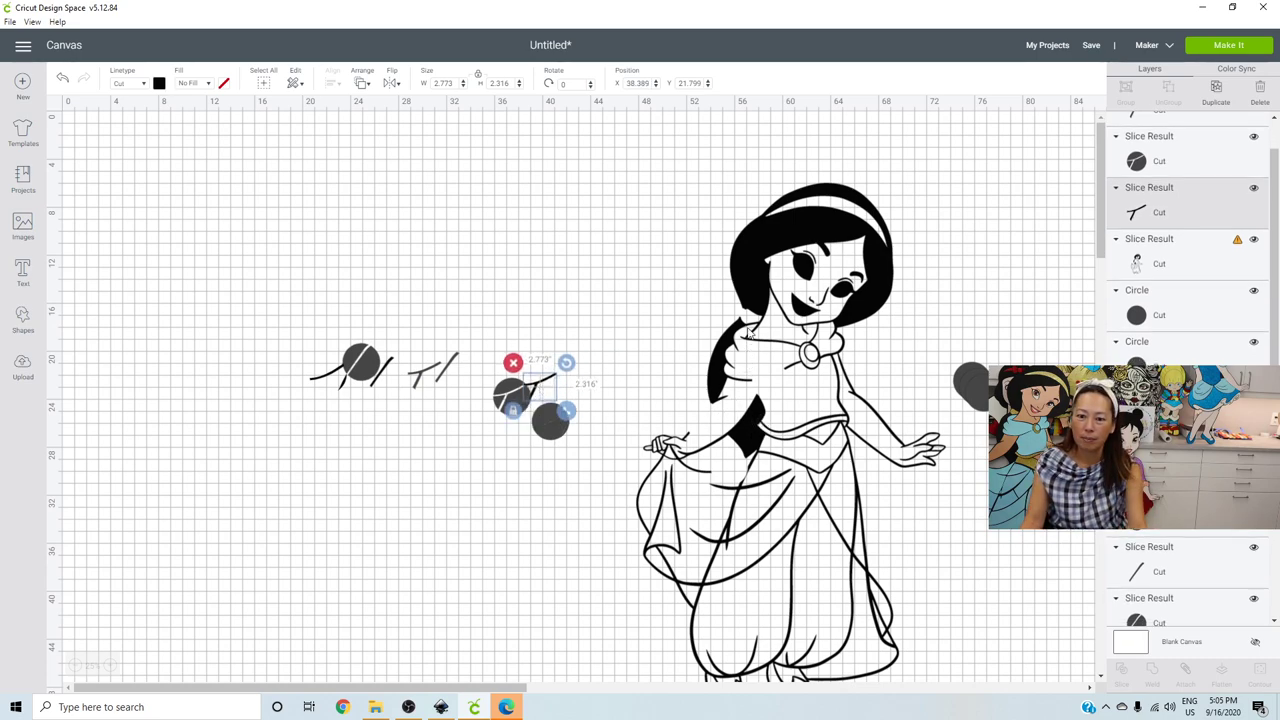
# - Place the loose circle over the collar and sleeve lines at the shoulder and slice it out of the black outline
pyautogui.moveTo(548, 428); pyautogui.dragTo(517, 373)
pyautogui.moveTo(552, 422); pyautogui.dragTo(757, 338)
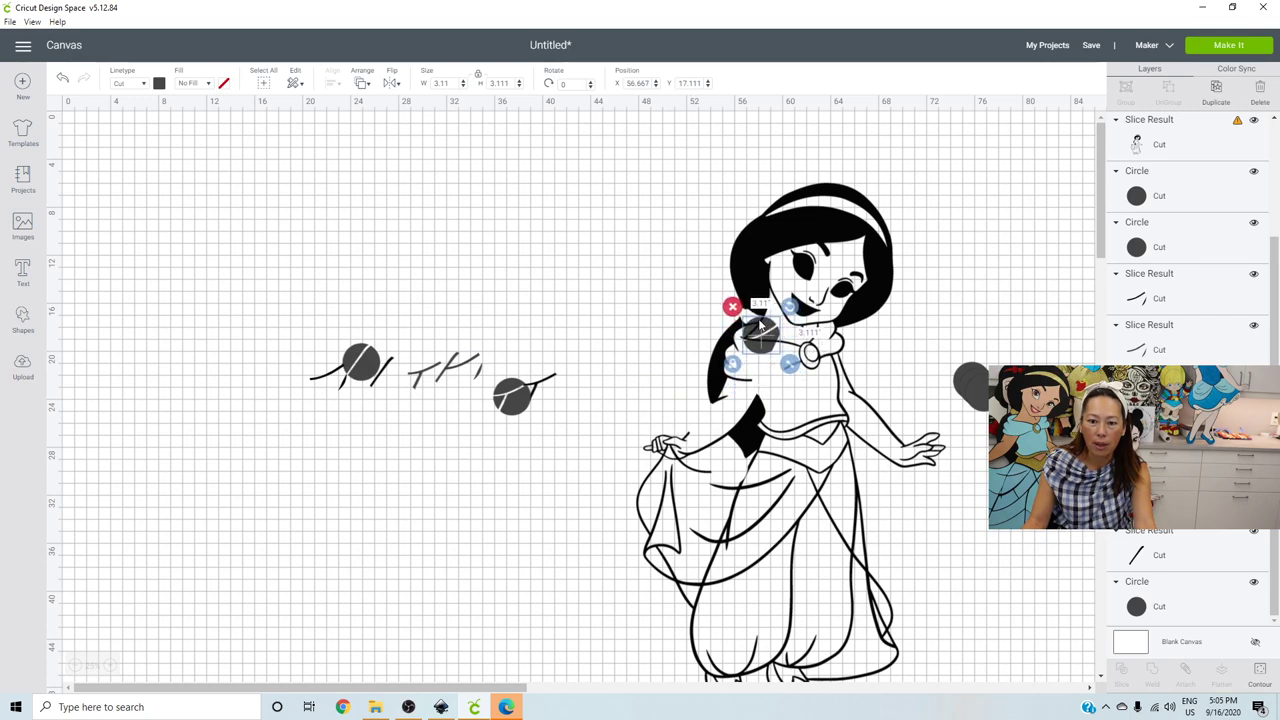
pyautogui.click(645, 292)
pyautogui.click(593, 156)
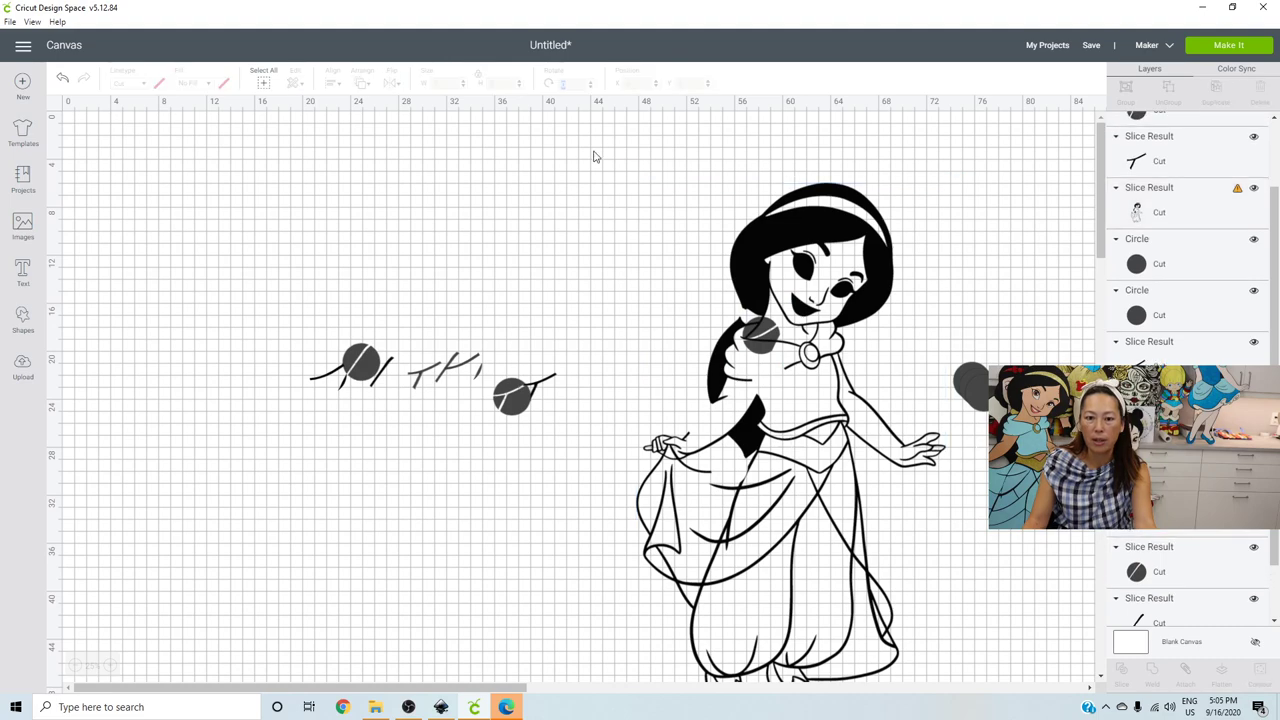
pyautogui.moveTo(791, 348); pyautogui.dragTo(804, 366)
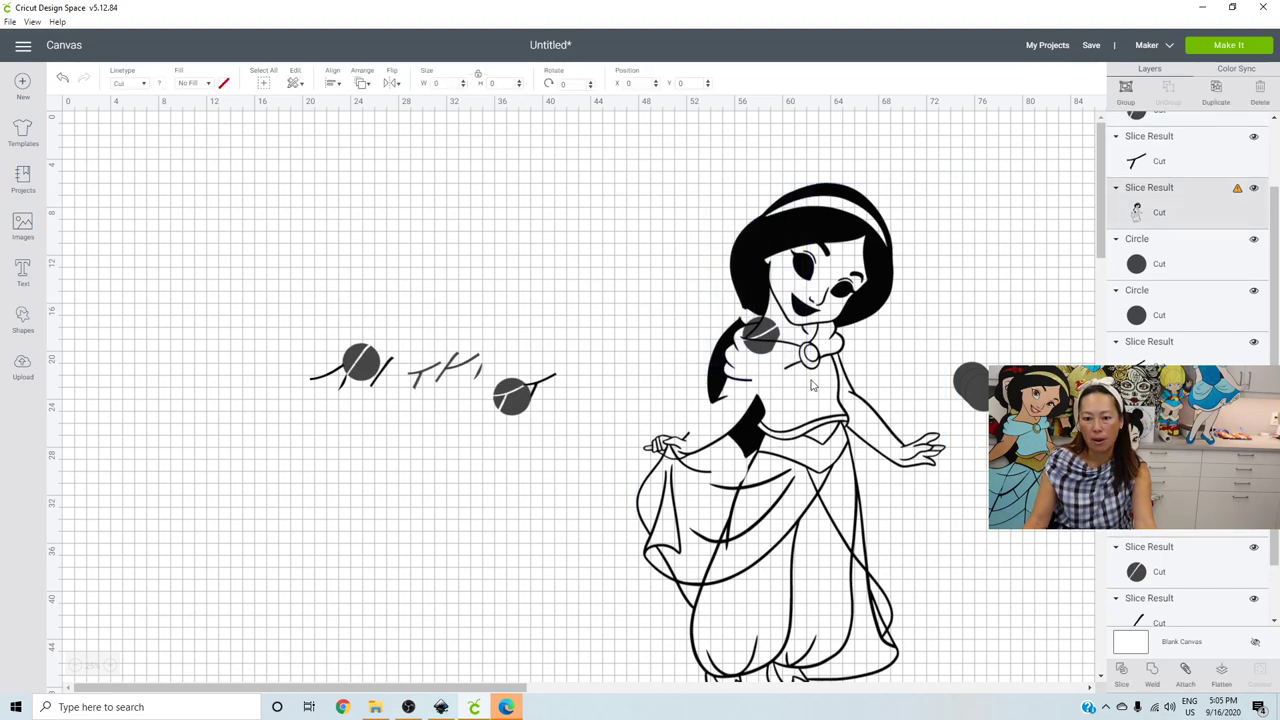
pyautogui.click(1122, 669)
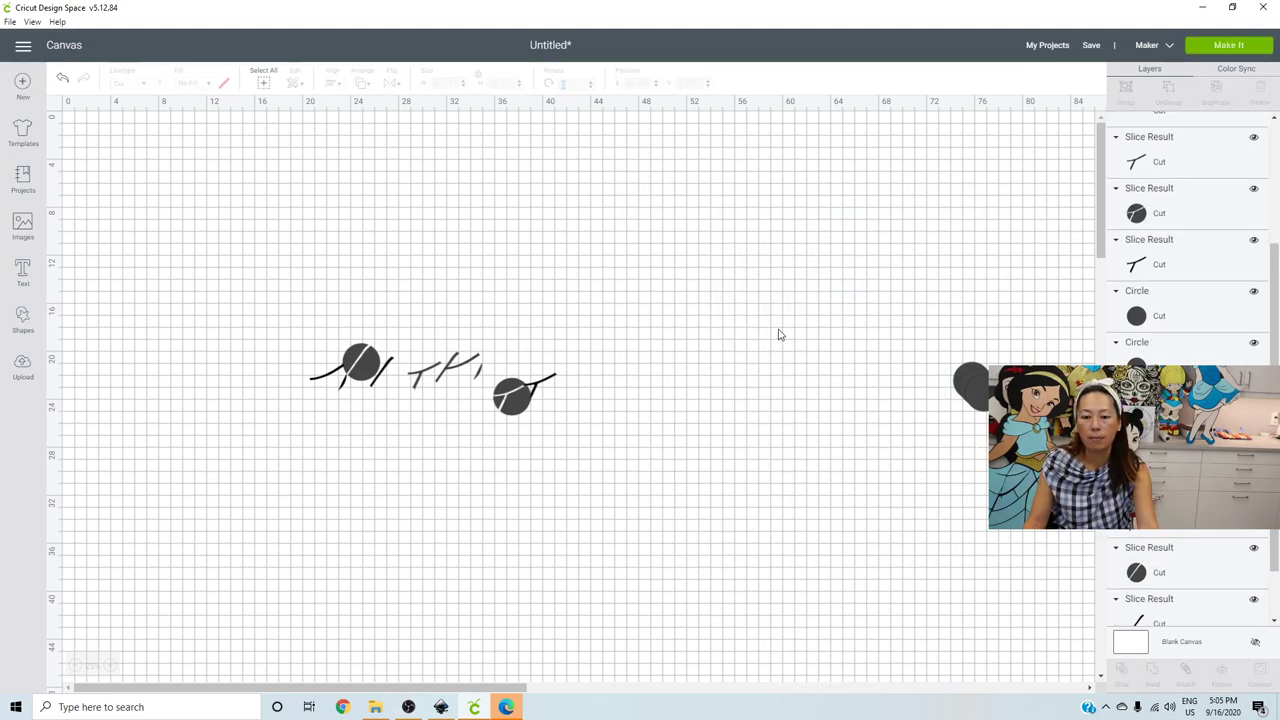
# - Separate the shoulder cut pieces from the black outline and gather the line pieces and circle with the other discarded pieces
pyautogui.click(618, 355)
pyautogui.moveTo(618, 355); pyautogui.dragTo(489, 360)
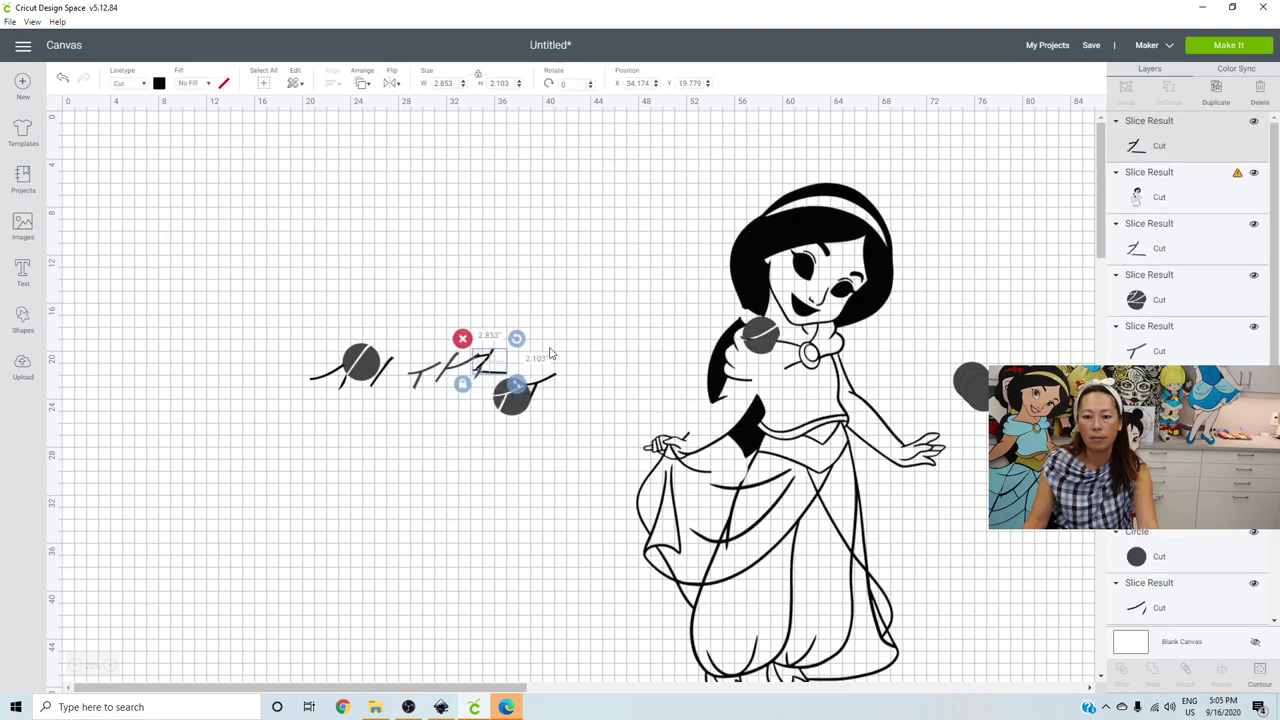
pyautogui.moveTo(762, 332); pyautogui.dragTo(838, 345)
pyautogui.click(760, 335)
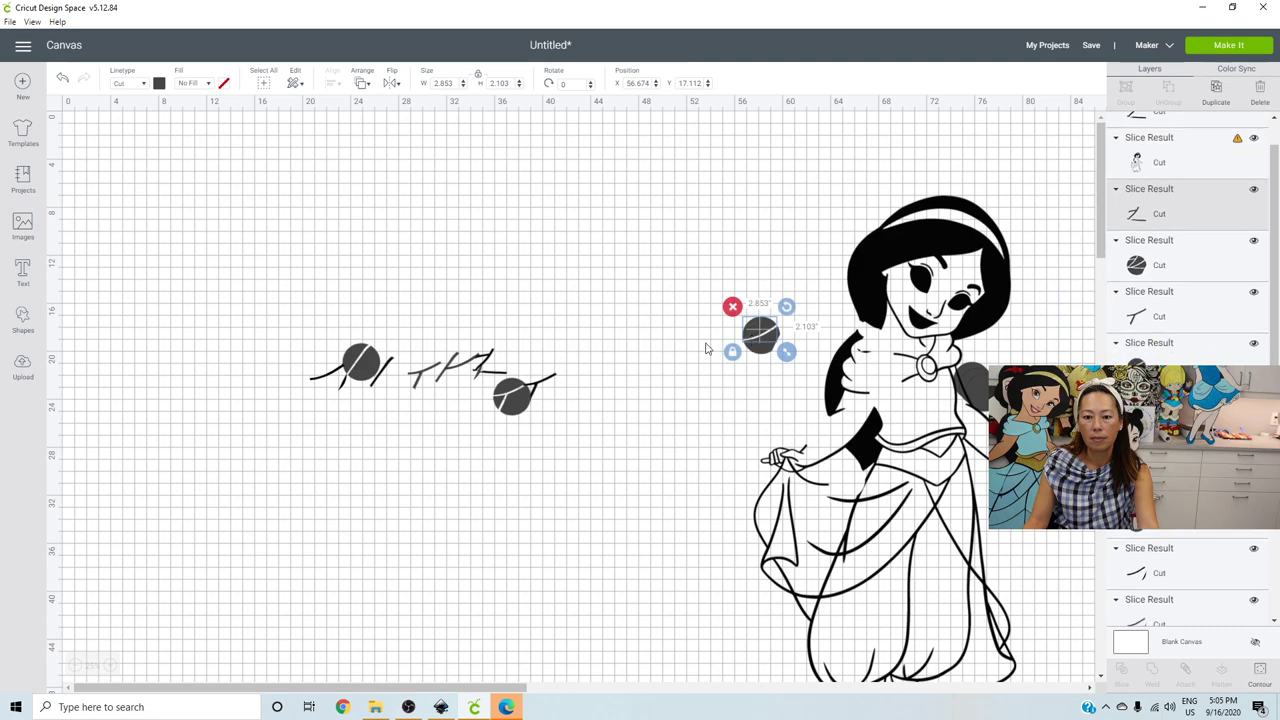
pyautogui.click(408, 366)
pyautogui.moveTo(694, 363); pyautogui.dragTo(386, 393)
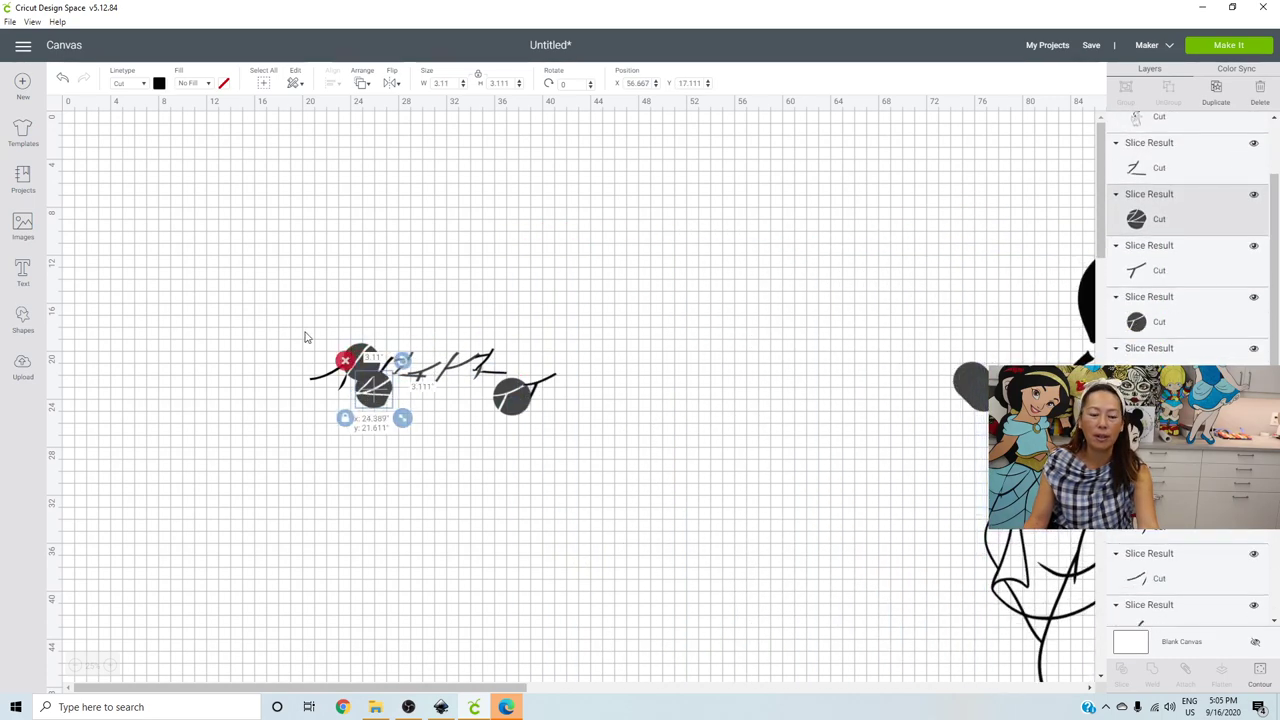
# - Delete all the discarded circle and line pieces and bring the black outline back to the middle of the canvas
pyautogui.moveTo(267, 313); pyautogui.dragTo(655, 479)
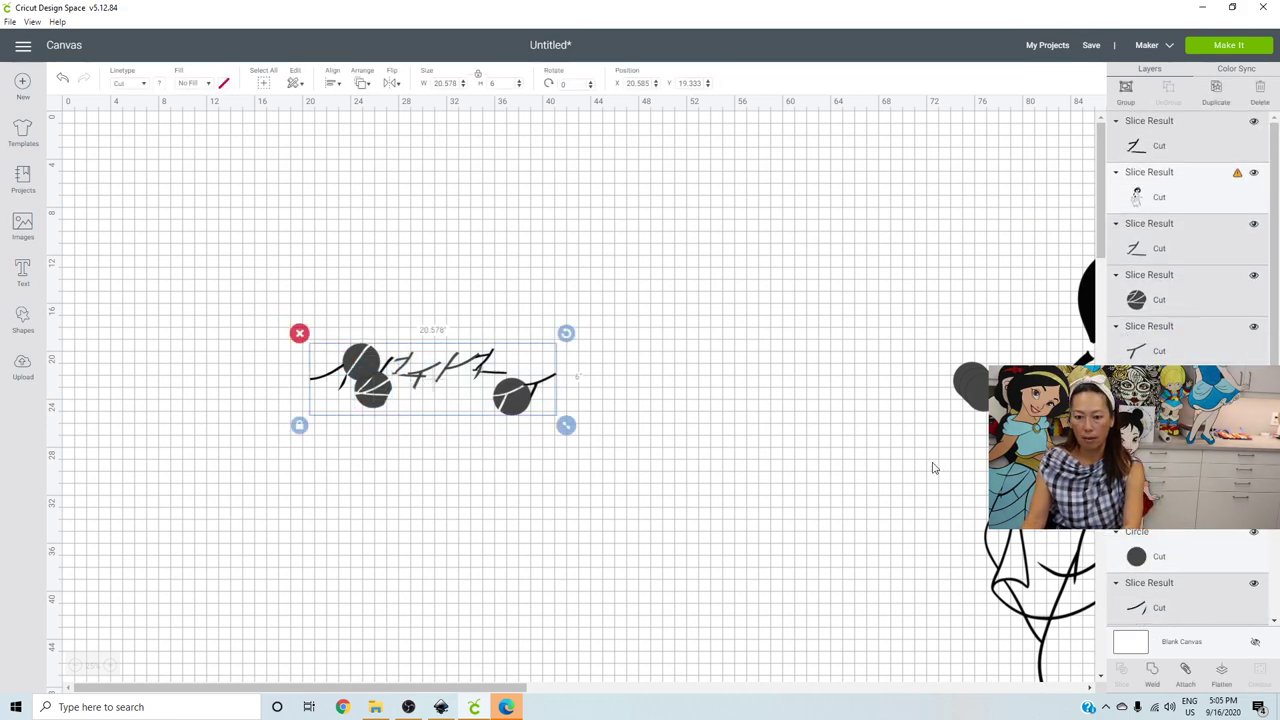
pyautogui.press('Delete')
pyautogui.moveTo(1010, 537); pyautogui.dragTo(487, 507)
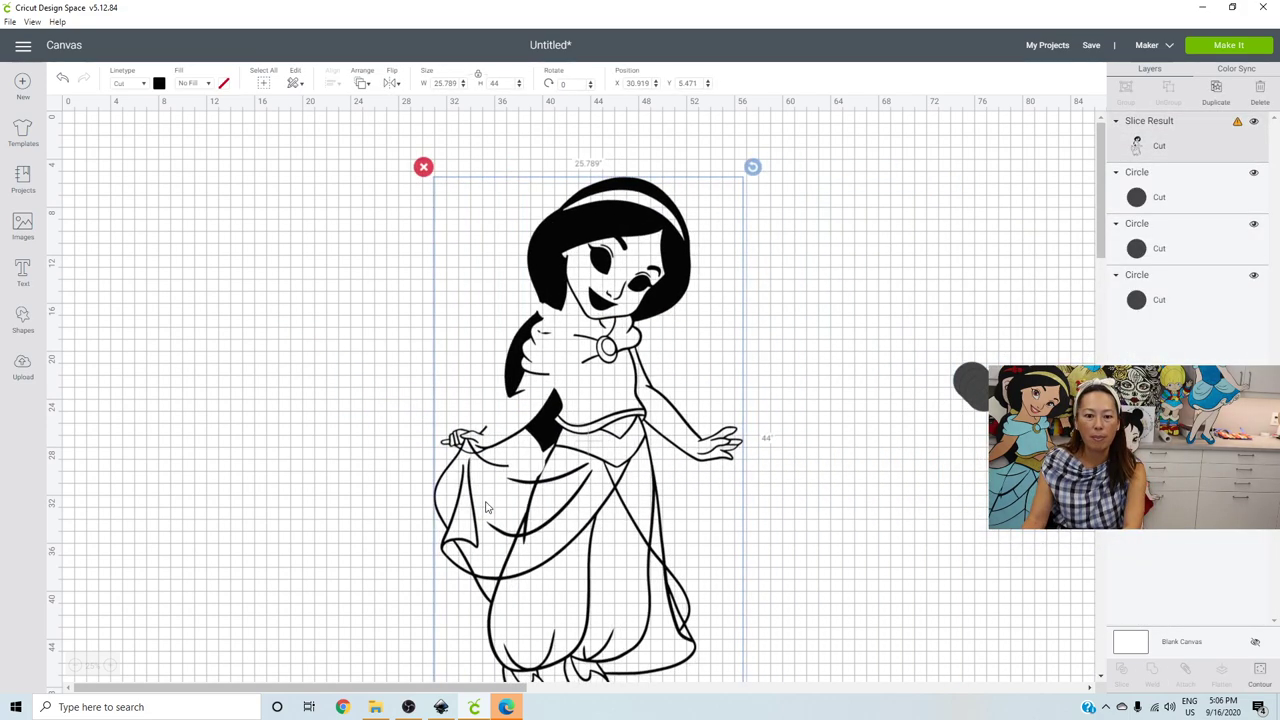
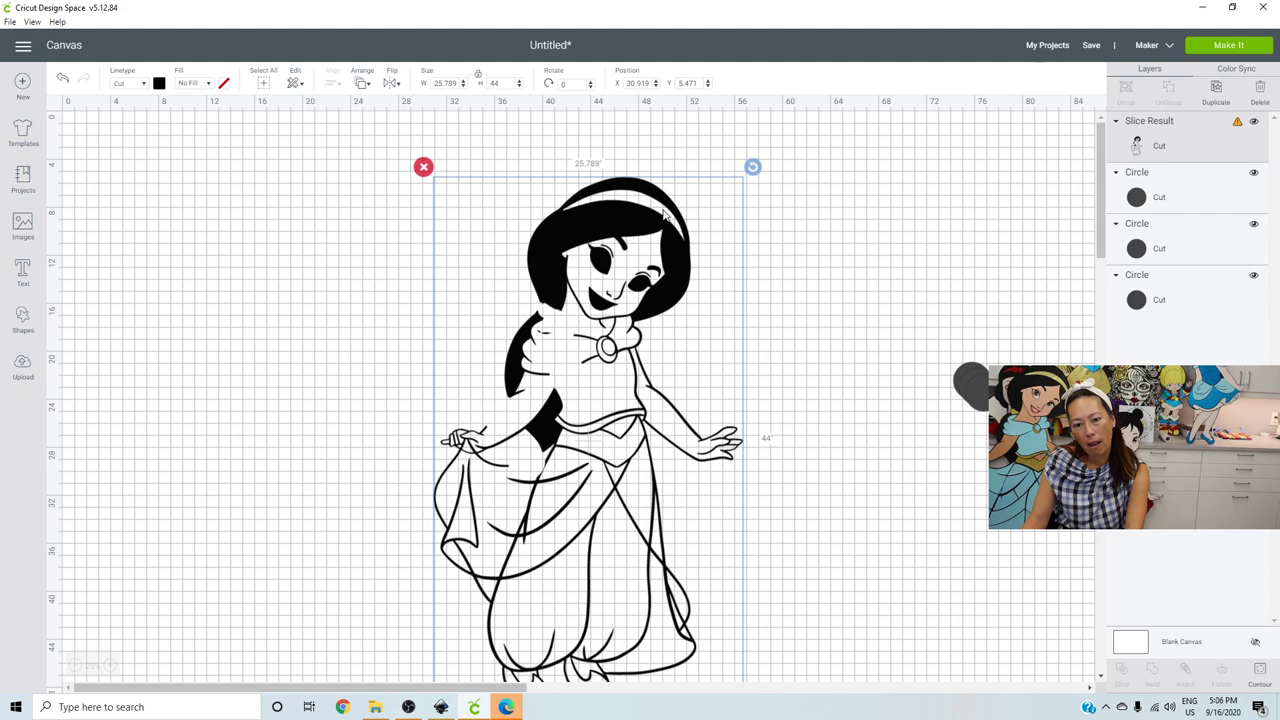
# - Slice a spare circle through the upper skirt lines beside the black hair tip, and move the cut line piece and outline apart
pyautogui.click(986, 393)
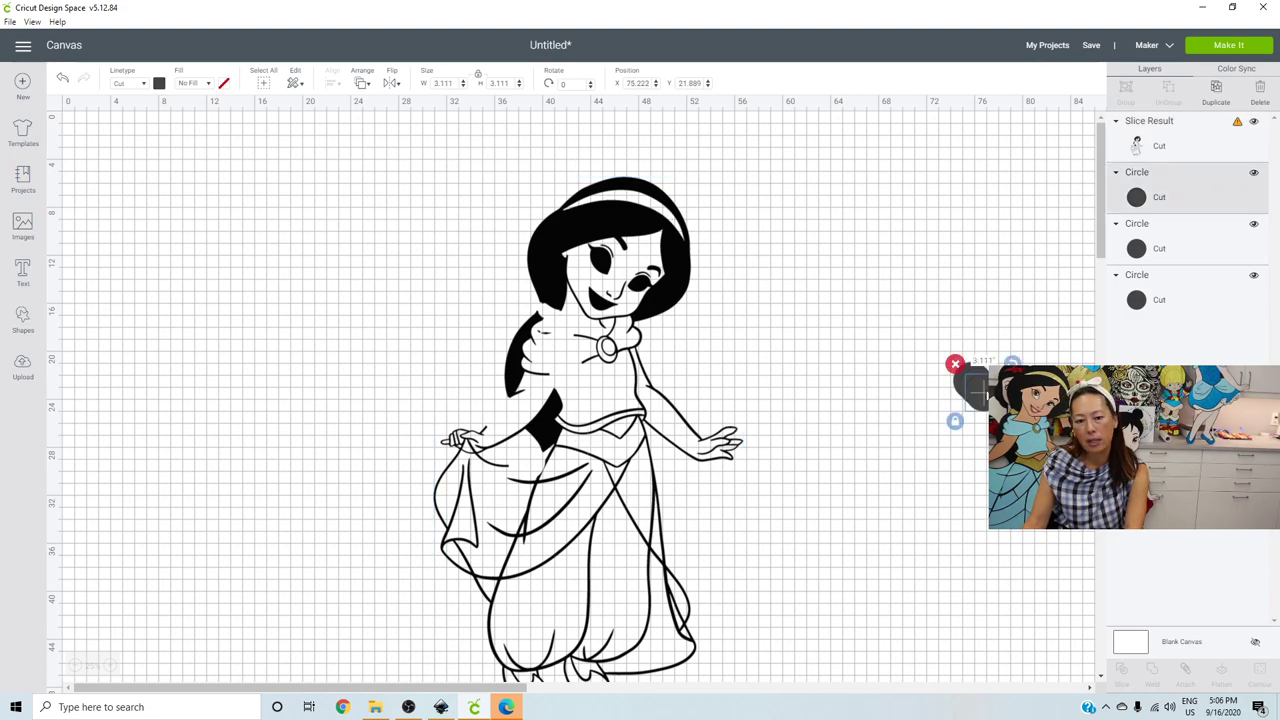
pyautogui.moveTo(980, 390); pyautogui.dragTo(566, 463)
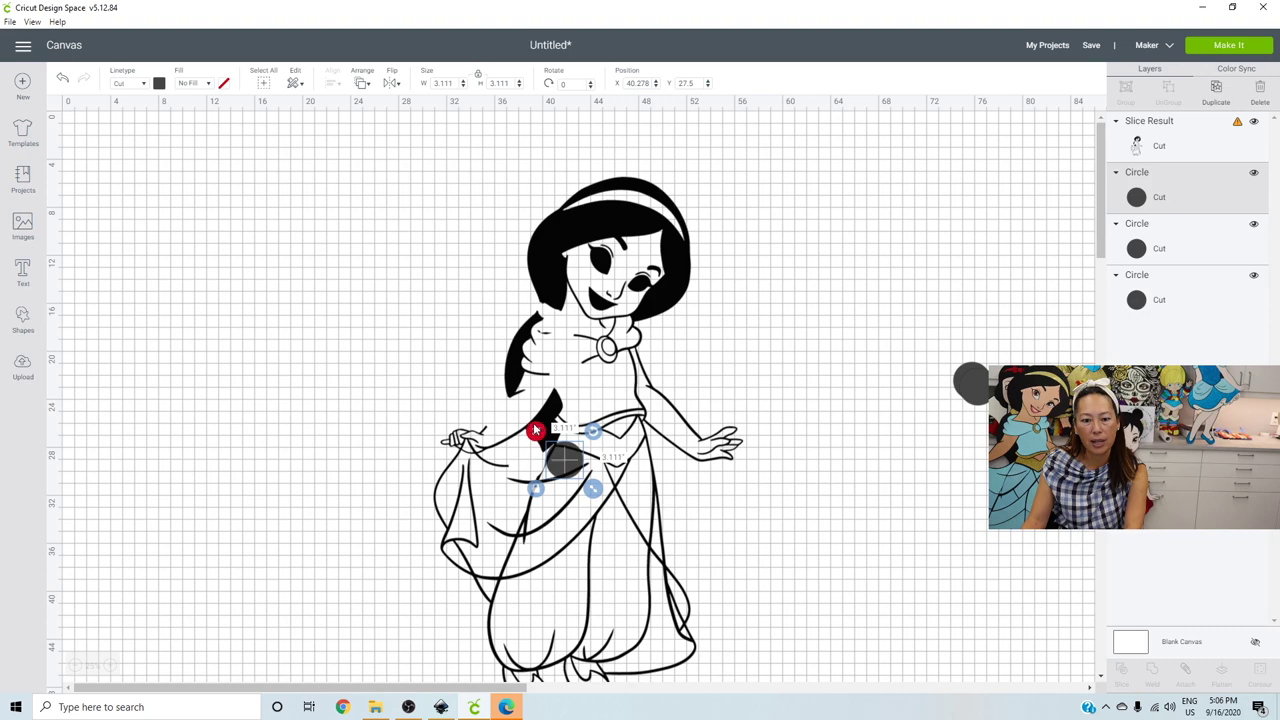
pyautogui.click(231, 414)
pyautogui.moveTo(252, 416); pyautogui.dragTo(556, 540)
pyautogui.click(1119, 670)
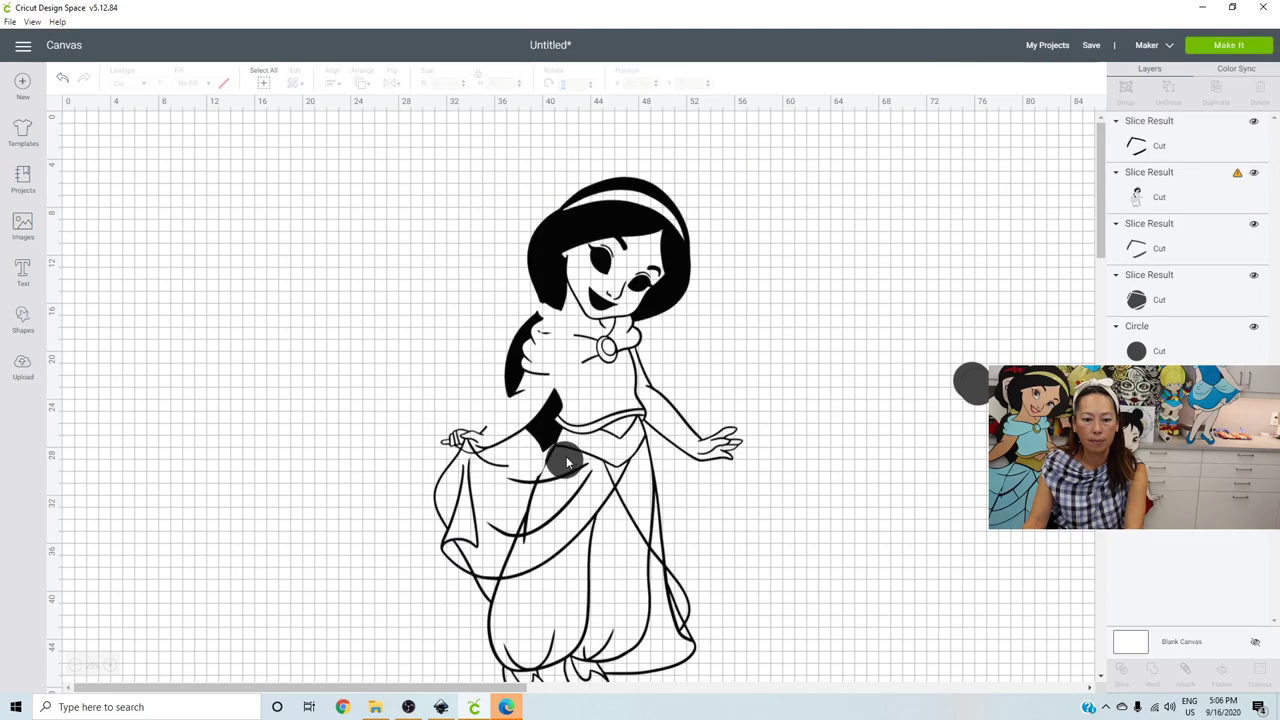
pyautogui.moveTo(616, 484); pyautogui.dragTo(643, 484)
pyautogui.moveTo(586, 448); pyautogui.dragTo(438, 418)
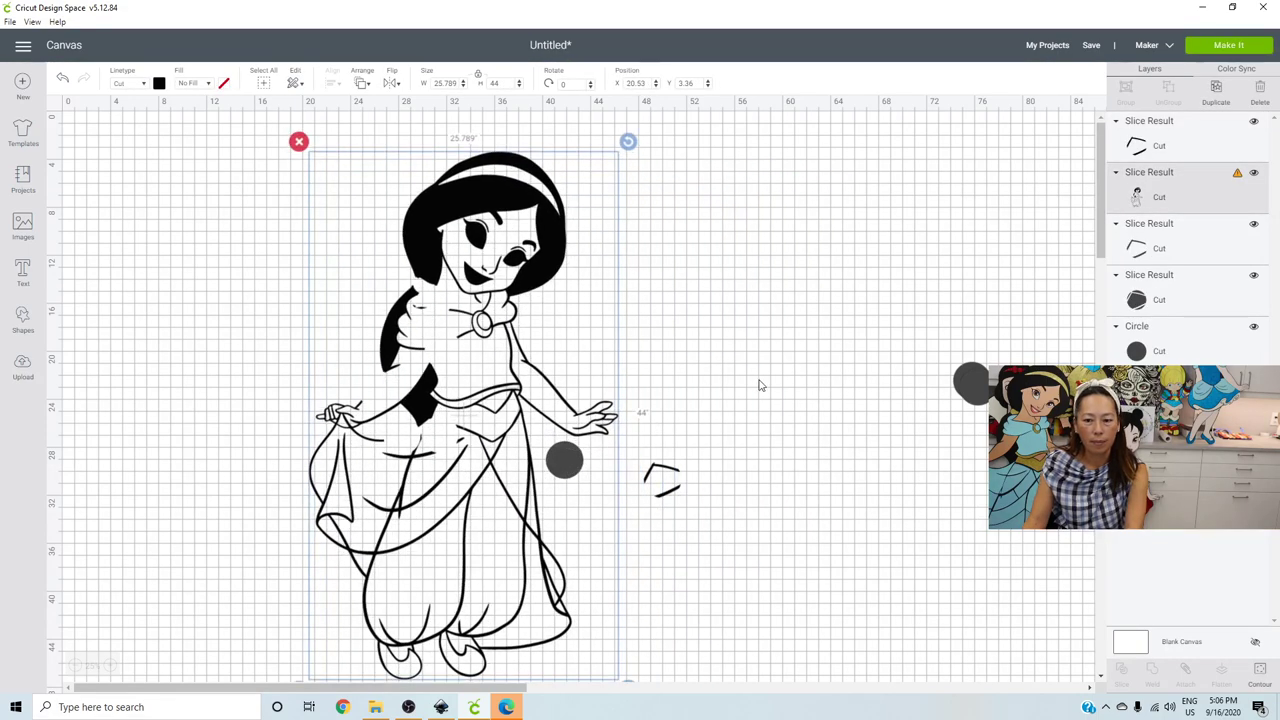
# - Place another spare circle over the bodice hem lines beside the black hair and select it together with the black outline
pyautogui.moveTo(966, 392); pyautogui.dragTo(454, 408)
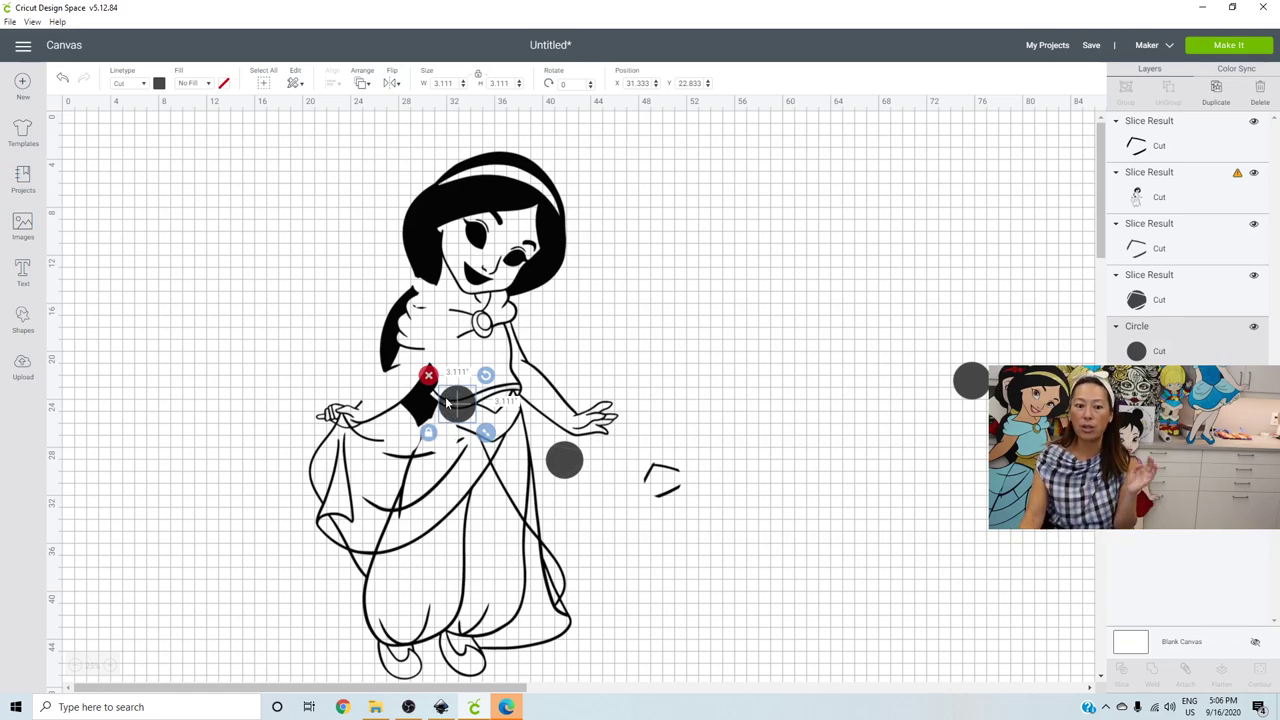
pyautogui.moveTo(142, 342); pyautogui.dragTo(475, 485)
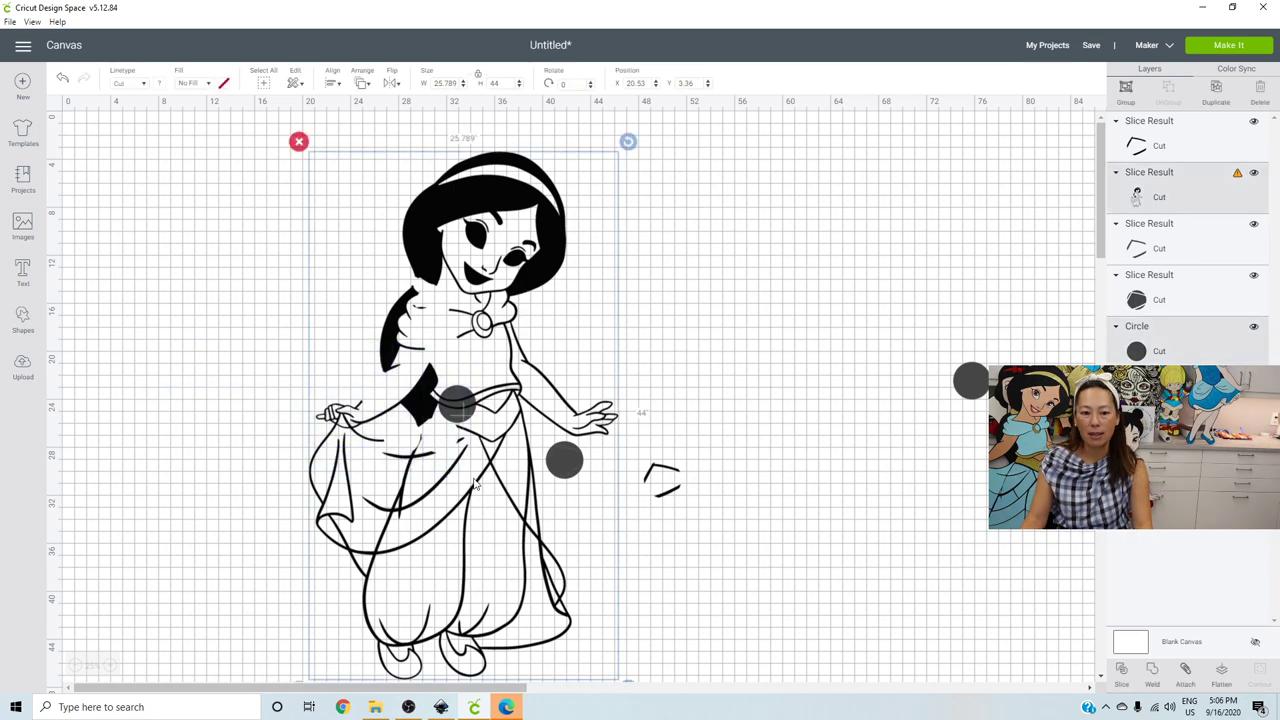
# - Slice the figure's waist with the overlapping circle, and separate the cut-out fragments and the figure from the circle
pyautogui.click(1124, 671)
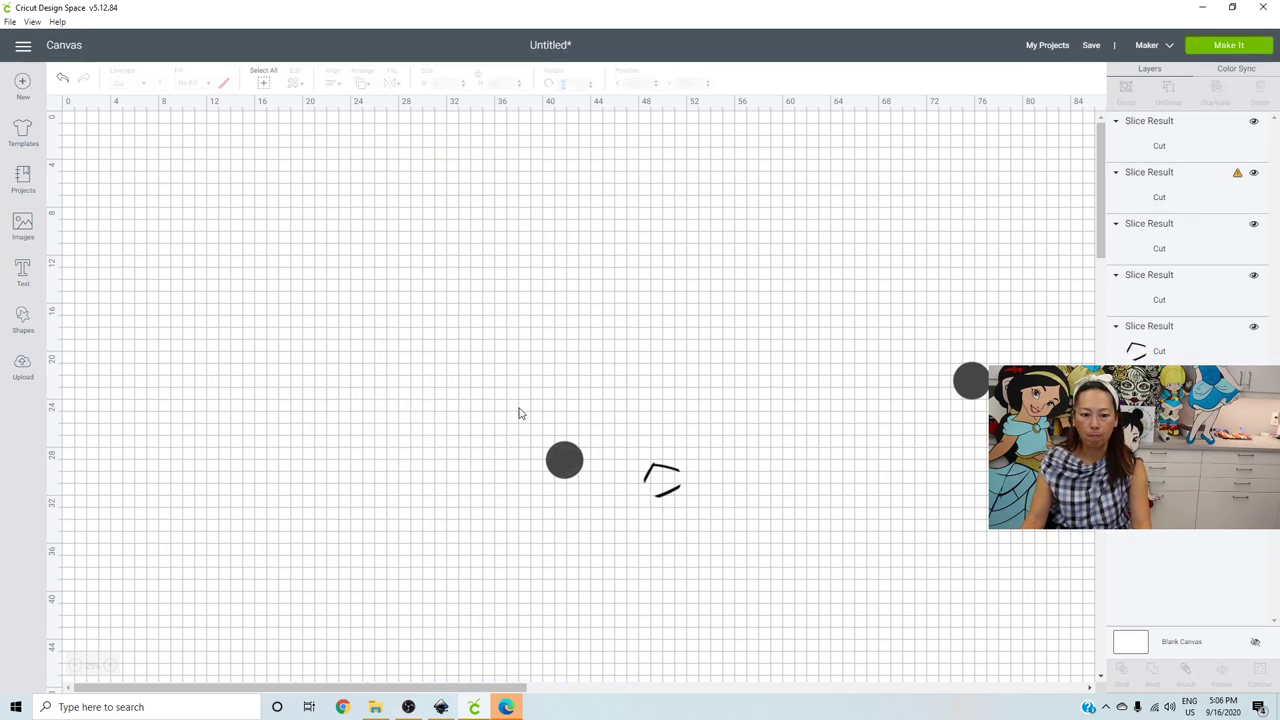
pyautogui.click(662, 478)
pyautogui.moveTo(662, 478); pyautogui.dragTo(771, 526)
pyautogui.moveTo(583, 465); pyautogui.dragTo(398, 449)
pyautogui.click(497, 406)
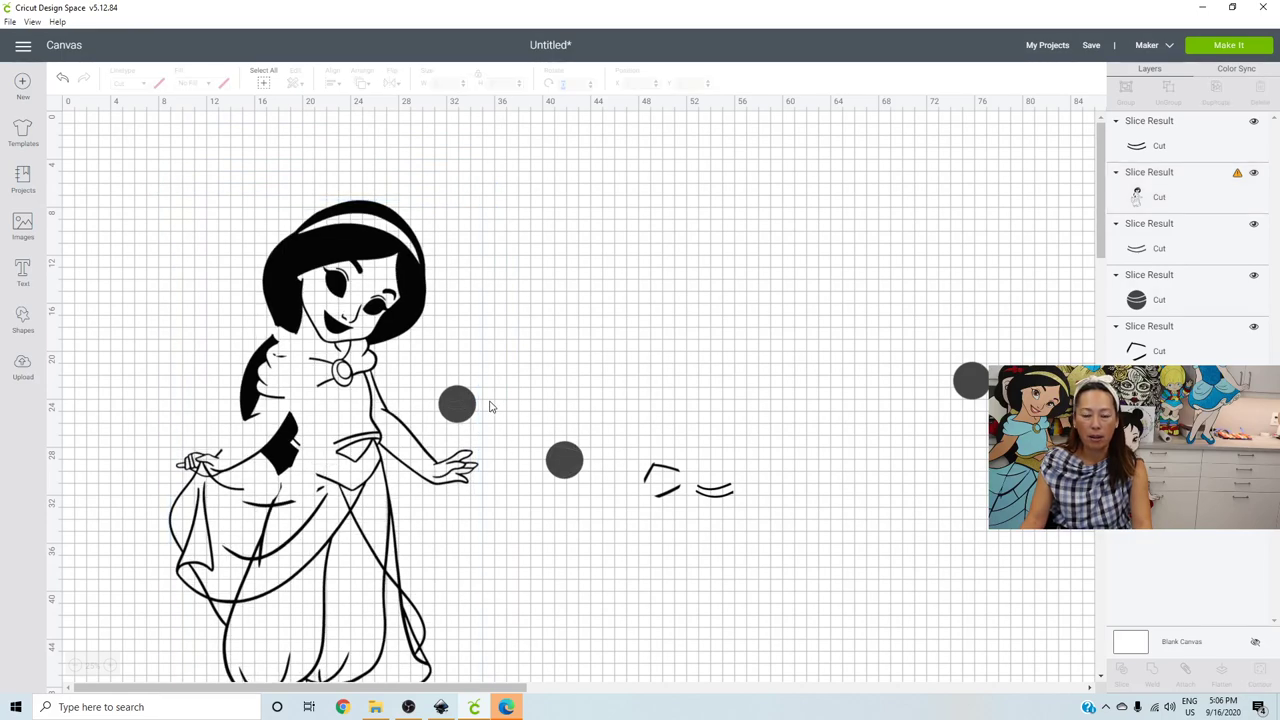
pyautogui.click(455, 404)
pyautogui.moveTo(393, 403)
pyautogui.mouseDown()
pyautogui.moveTo(273, 396)
pyautogui.moveTo(413, 391)
pyautogui.mouseUp()
pyautogui.click(912, 416)
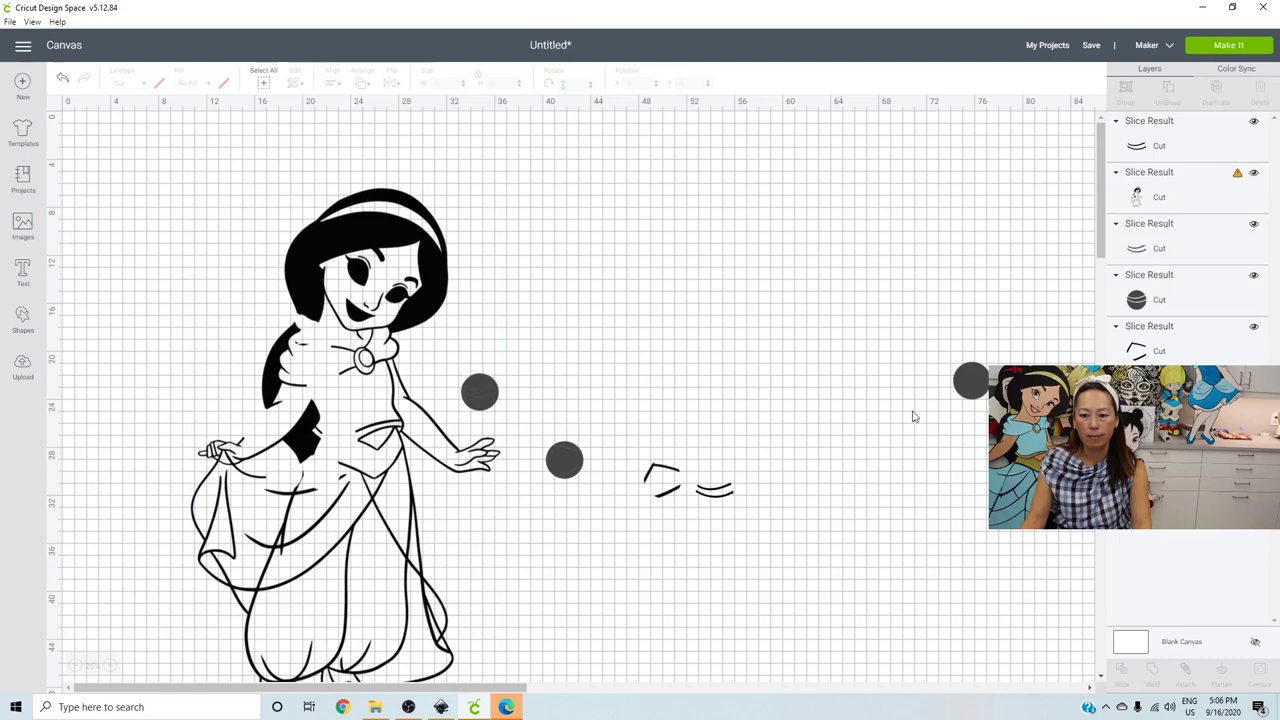
# - Make four duplicates of the 3.111-inch spare circle beside the figure
pyautogui.click(972, 380)
pyautogui.click(1216, 89)
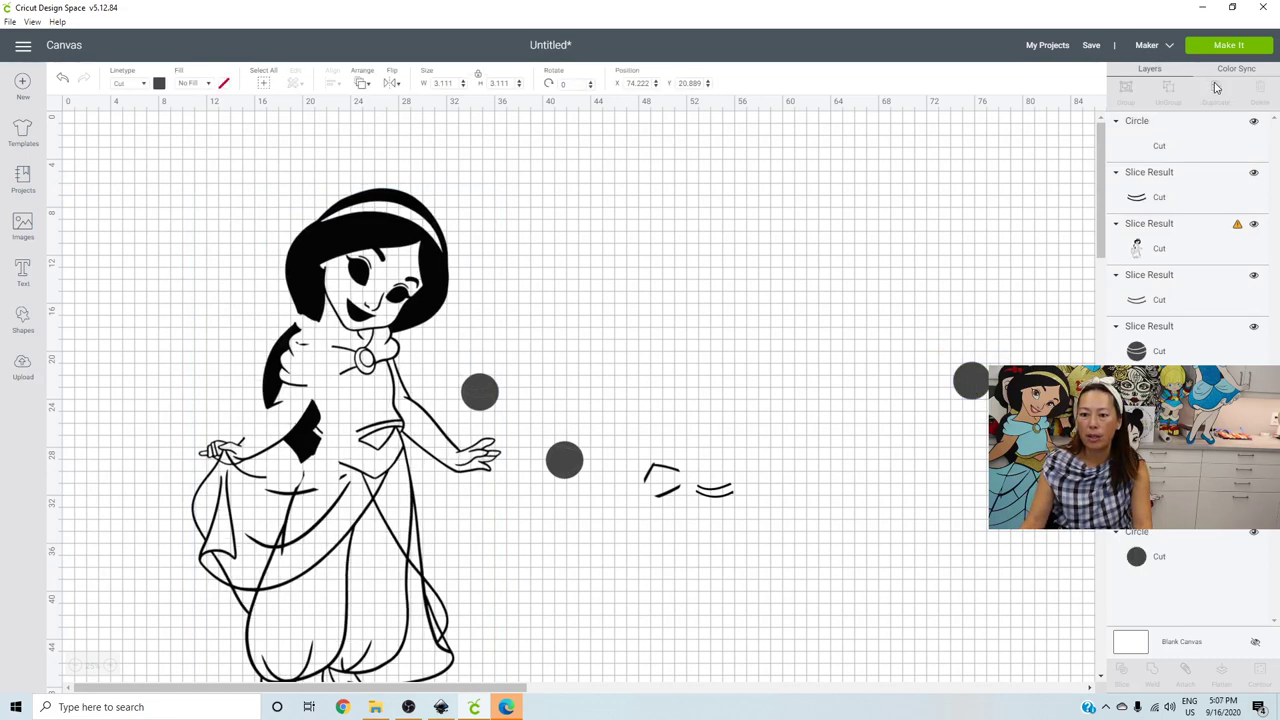
pyautogui.click(1216, 89)
pyautogui.click(1216, 89)
pyautogui.click(1216, 89)
# - Delete the leftover circle and line fragments from the earlier slices that lie beside the figure
pyautogui.click(627, 568)
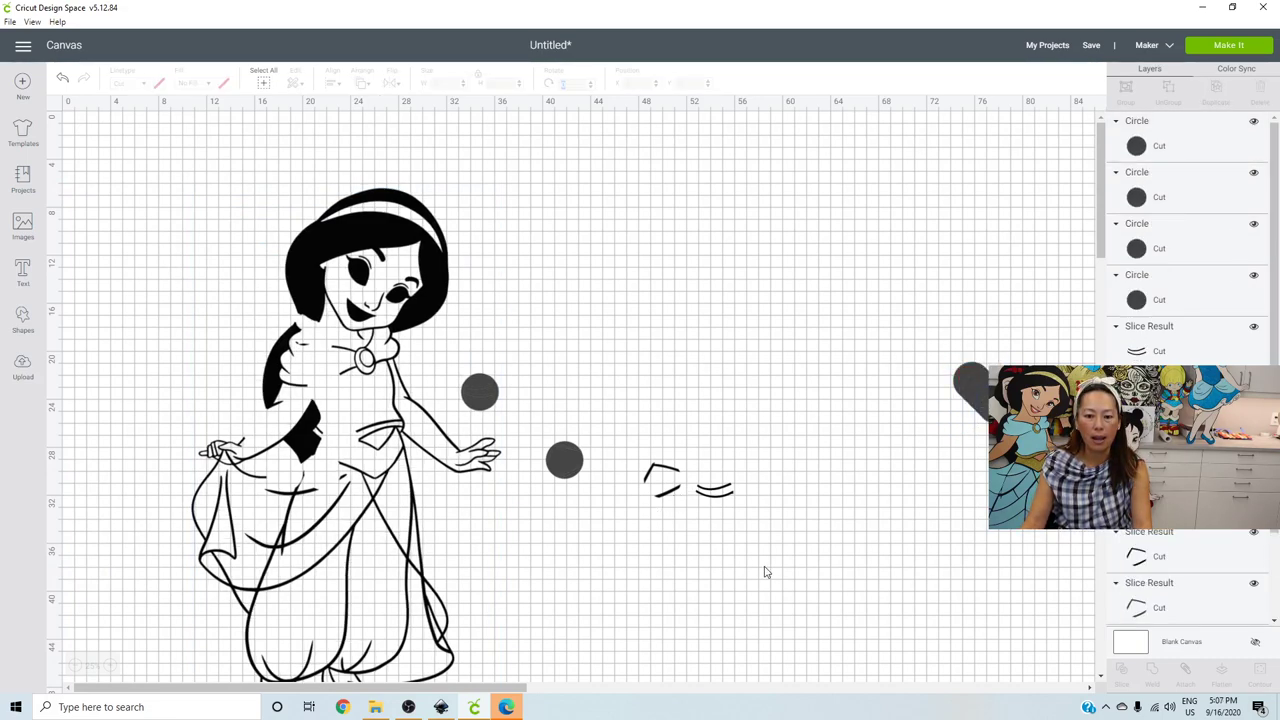
pyautogui.moveTo(767, 570); pyautogui.dragTo(562, 414)
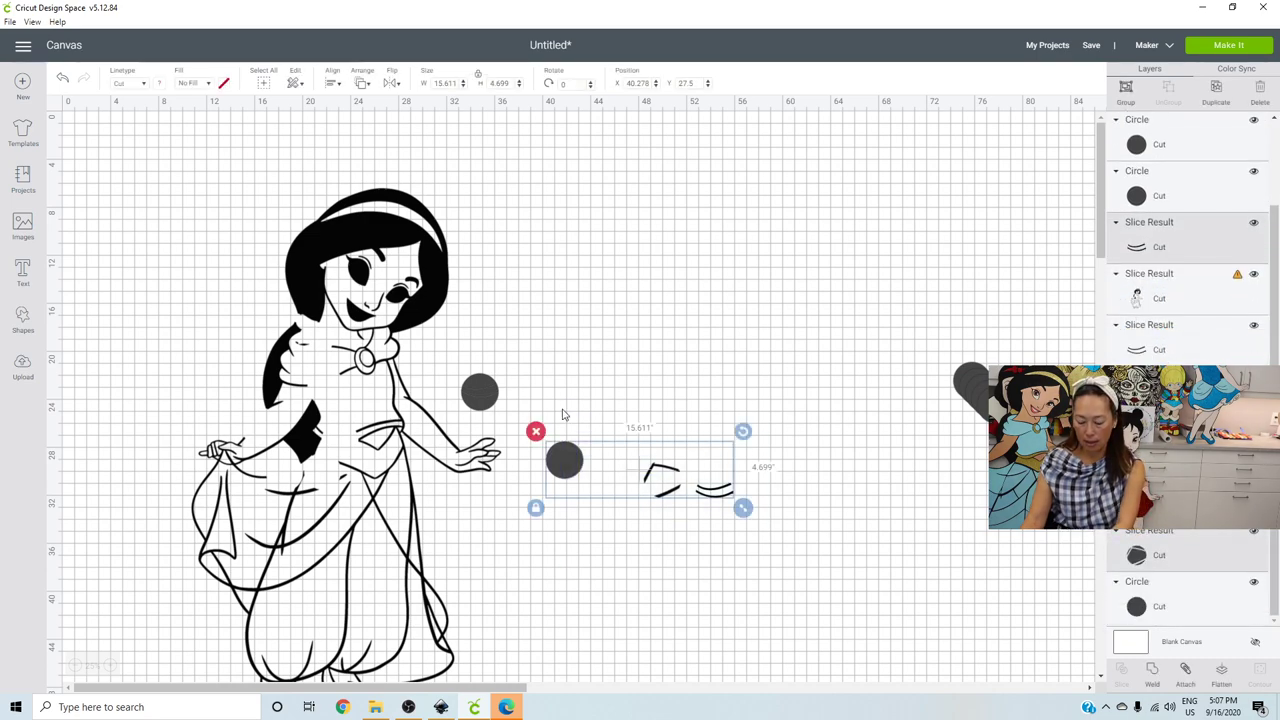
pyautogui.press('Delete')
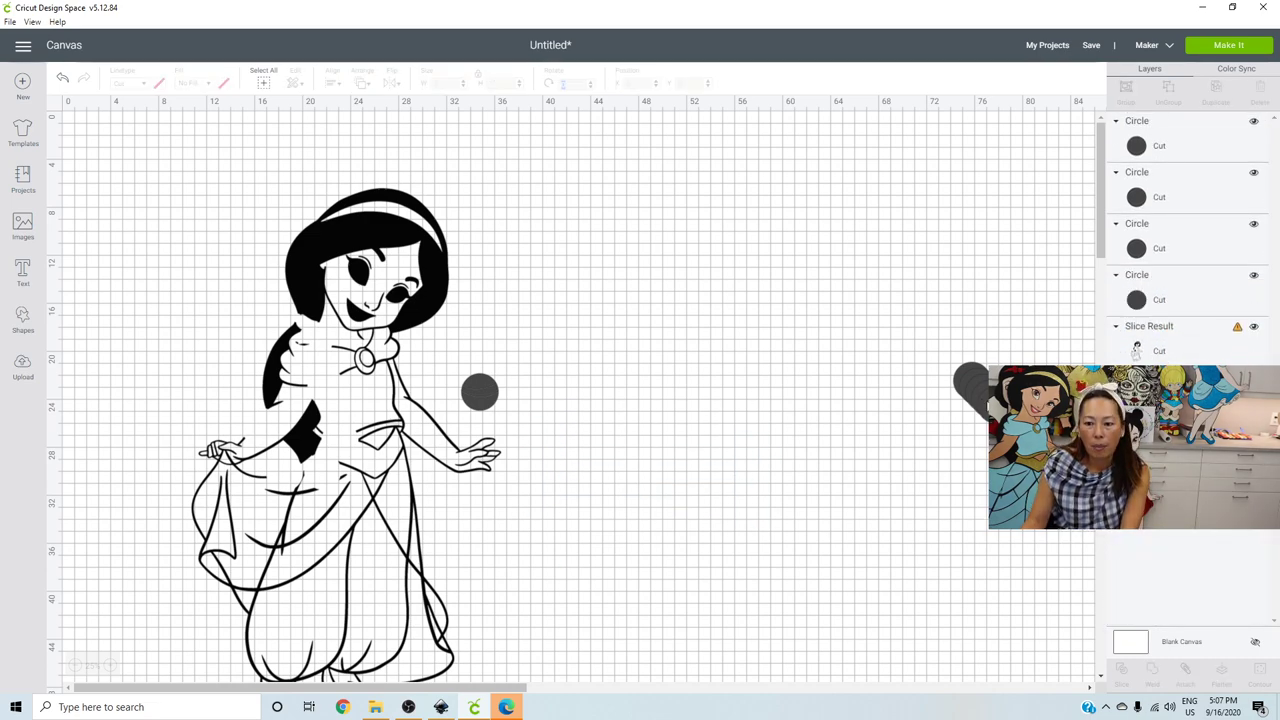
# - Place a duplicate circle over the skirt-holding forearm at about X 15.3, Y 26.1 and slice it with the figure
pyautogui.moveTo(975, 412); pyautogui.dragTo(265, 441)
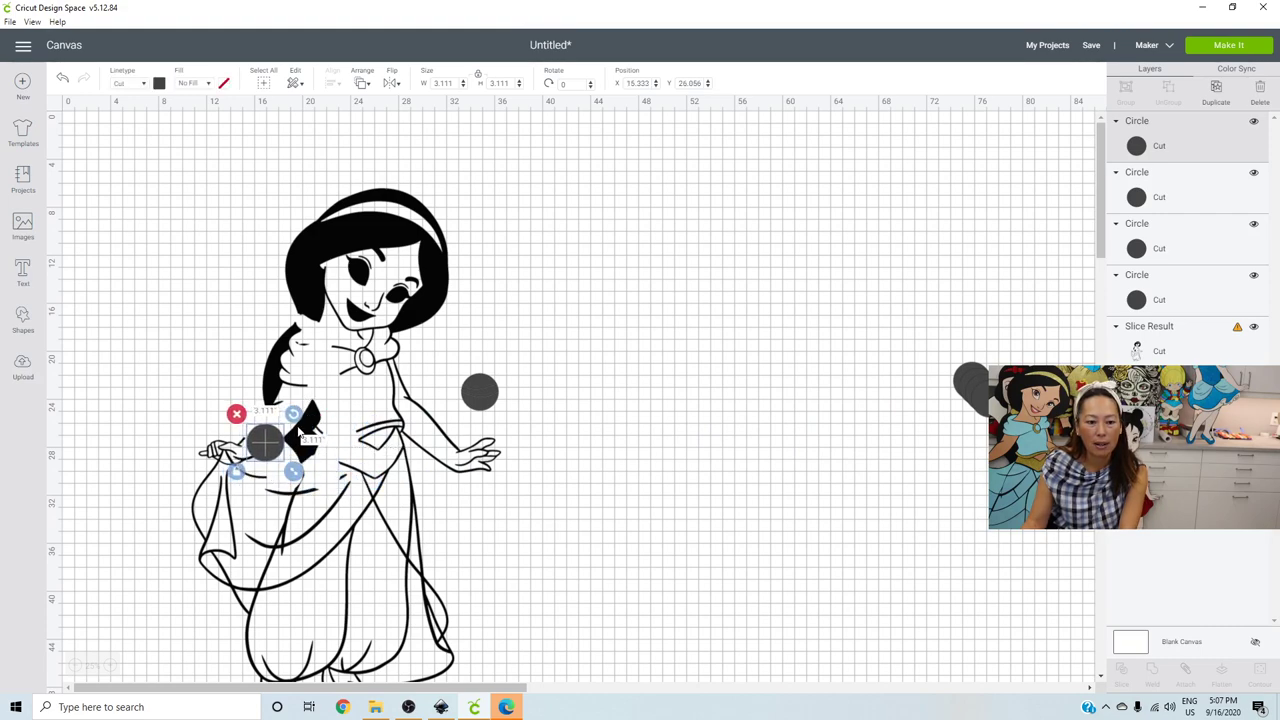
pyautogui.click(226, 299)
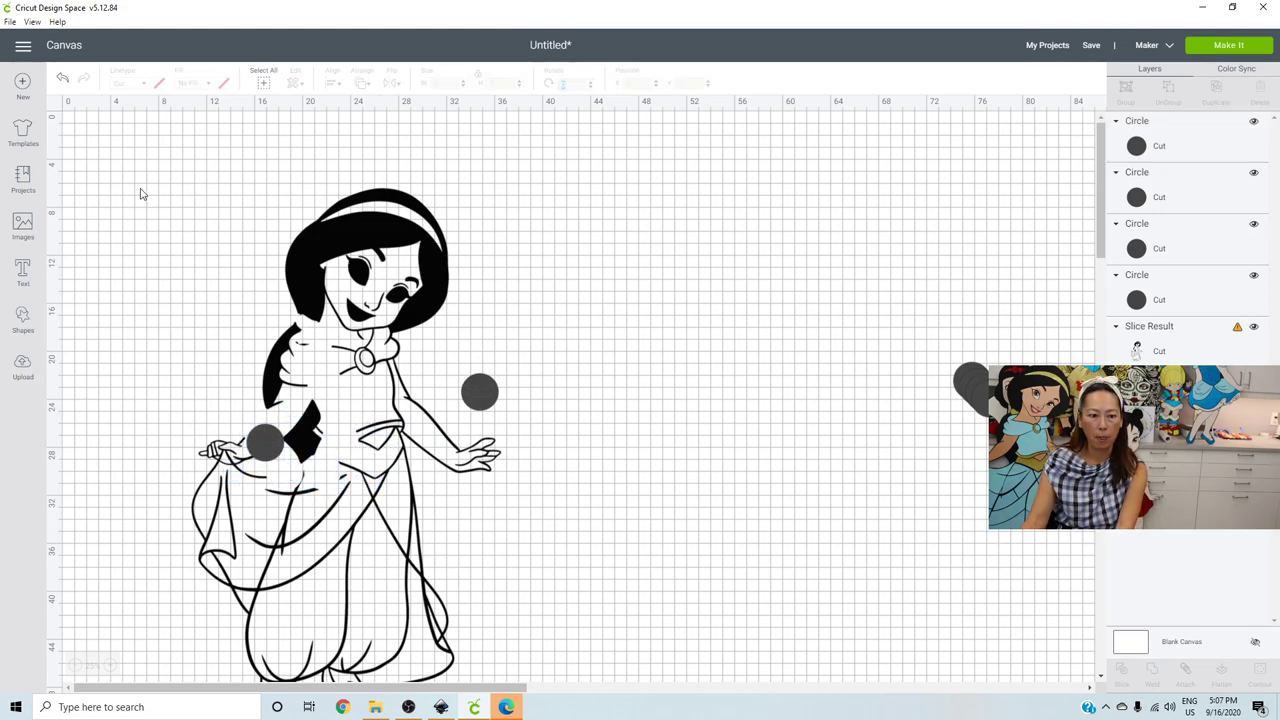
pyautogui.moveTo(202, 366); pyautogui.dragTo(332, 498)
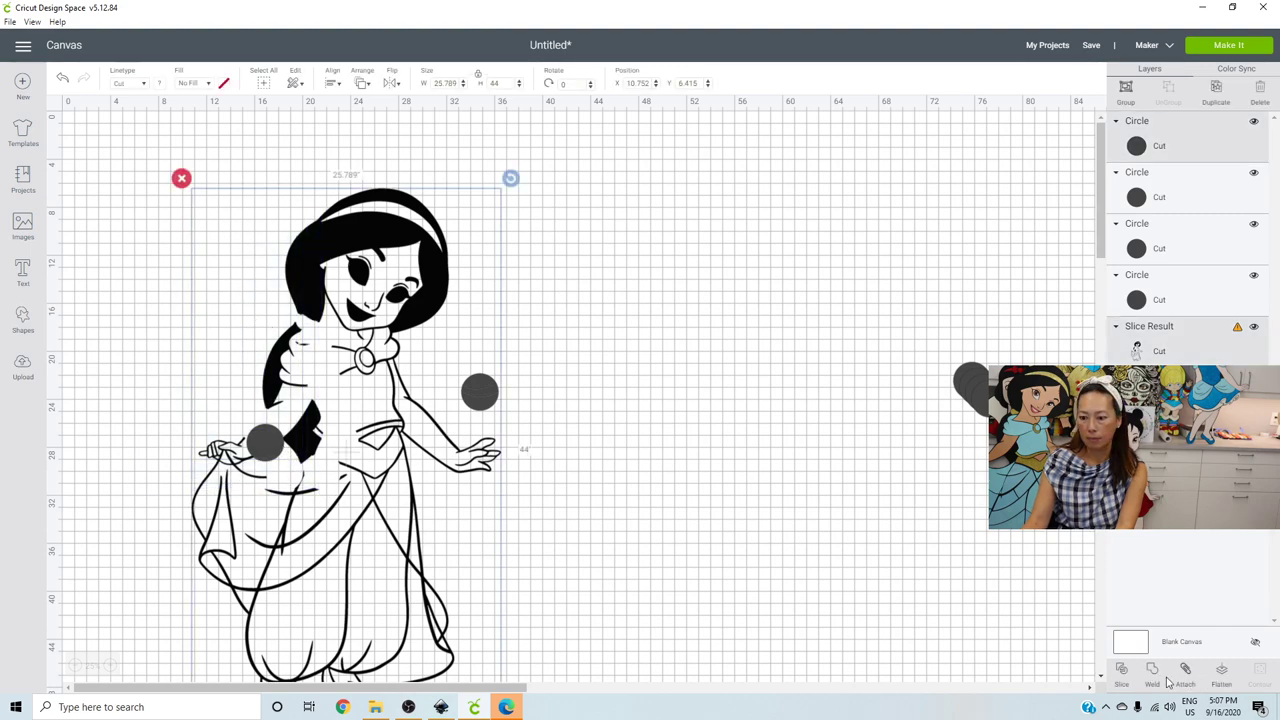
pyautogui.click(1123, 676)
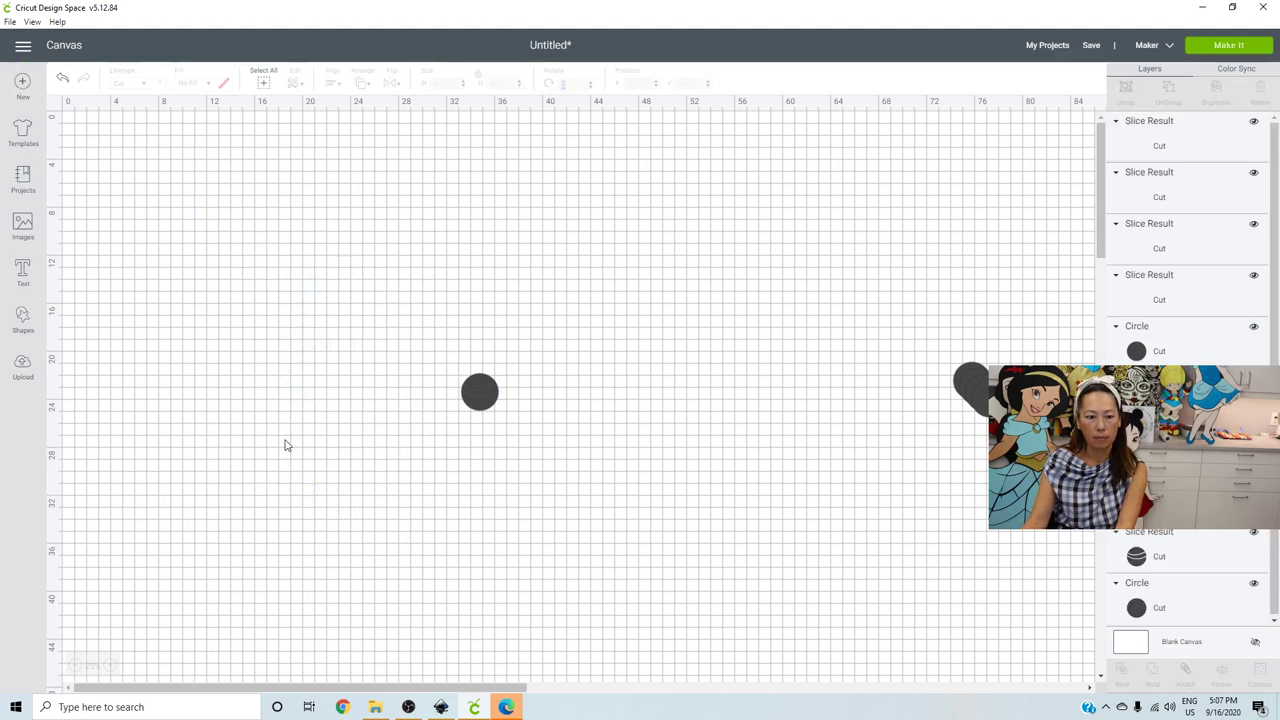
# - Pull the forearm slice pieces away from the figure, shift the figure aside, and delete the leftover circle next to it
pyautogui.moveTo(267, 442); pyautogui.dragTo(662, 455)
pyautogui.moveTo(262, 447); pyautogui.dragTo(720, 492)
pyautogui.moveTo(268, 450); pyautogui.dragTo(343, 443)
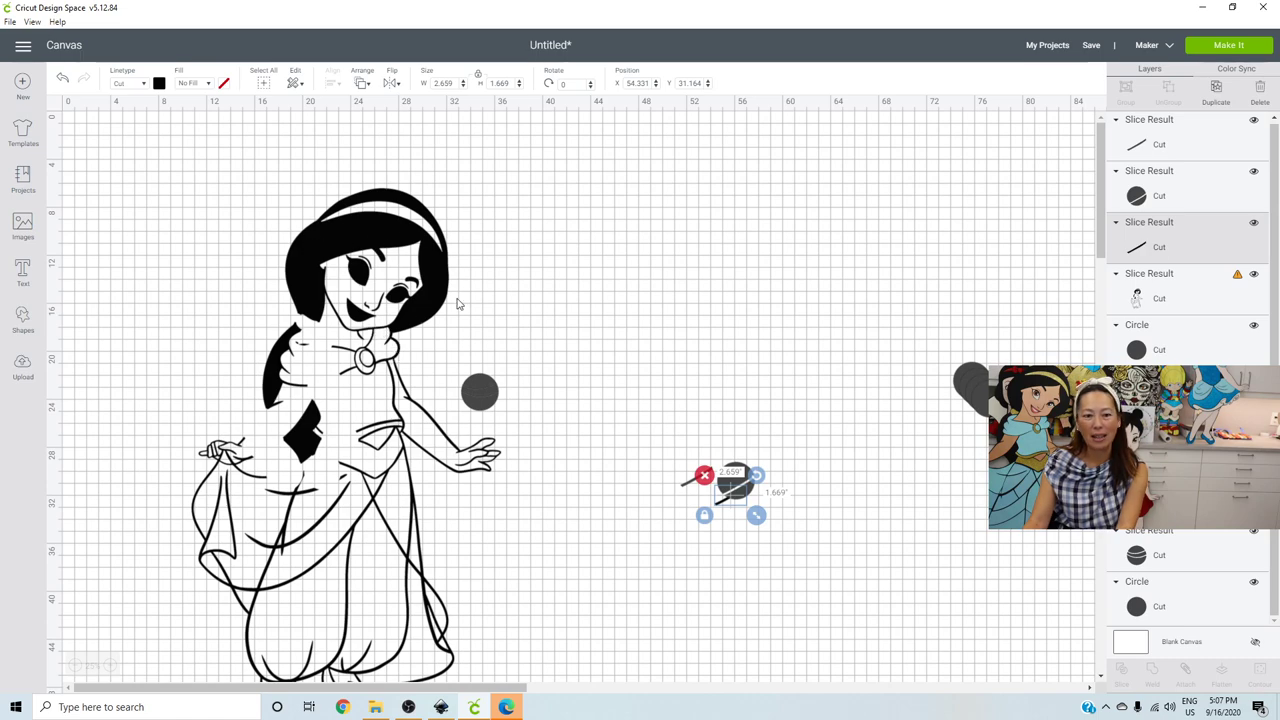
pyautogui.moveTo(460, 406); pyautogui.dragTo(398, 401)
pyautogui.click(557, 393)
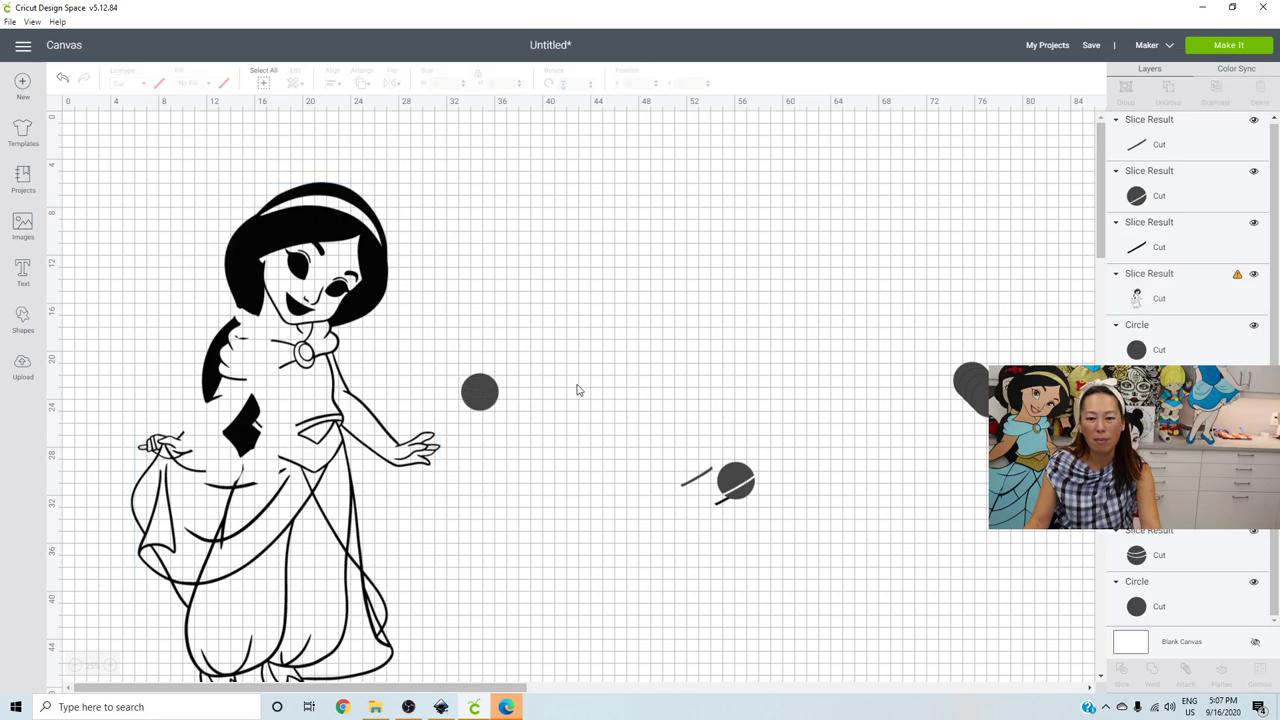
pyautogui.moveTo(536, 423); pyautogui.dragTo(484, 374)
pyautogui.press('Delete')
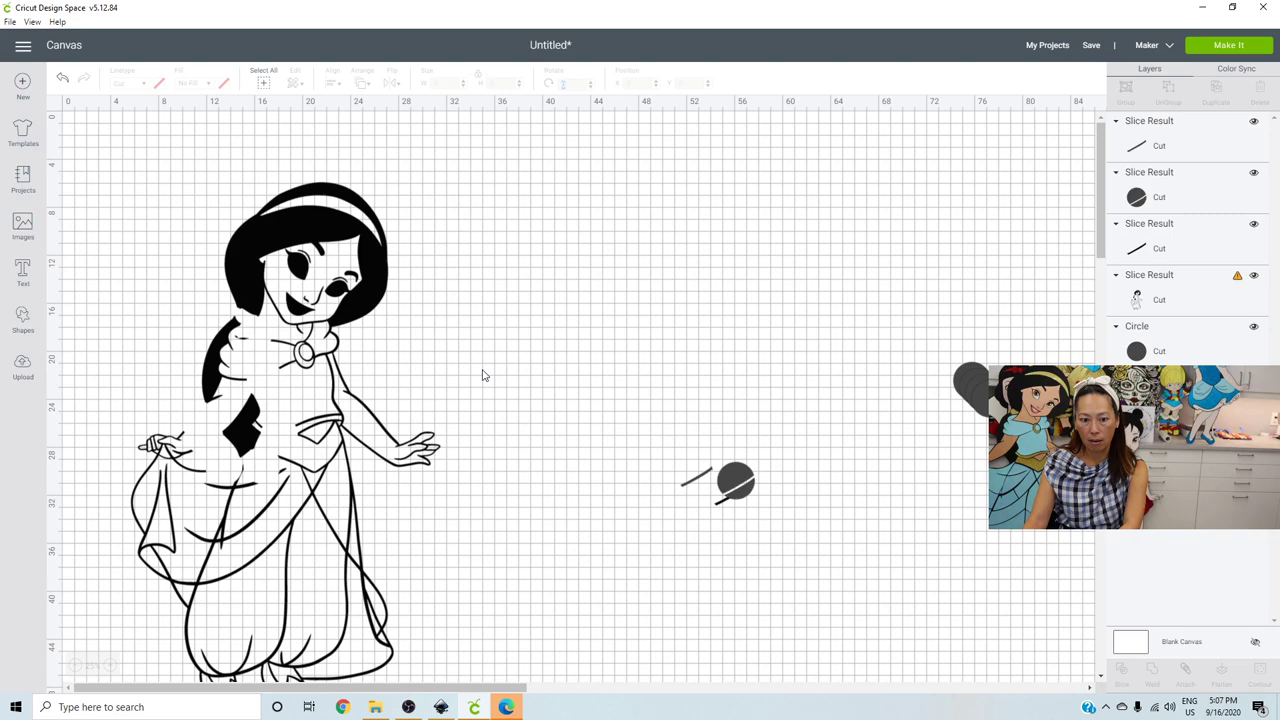
# - Place another circle over the shoulder beside the brooch at about X 20.7, Y 18.1 and slice it with the figure
pyautogui.moveTo(952, 395); pyautogui.dragTo(345, 356)
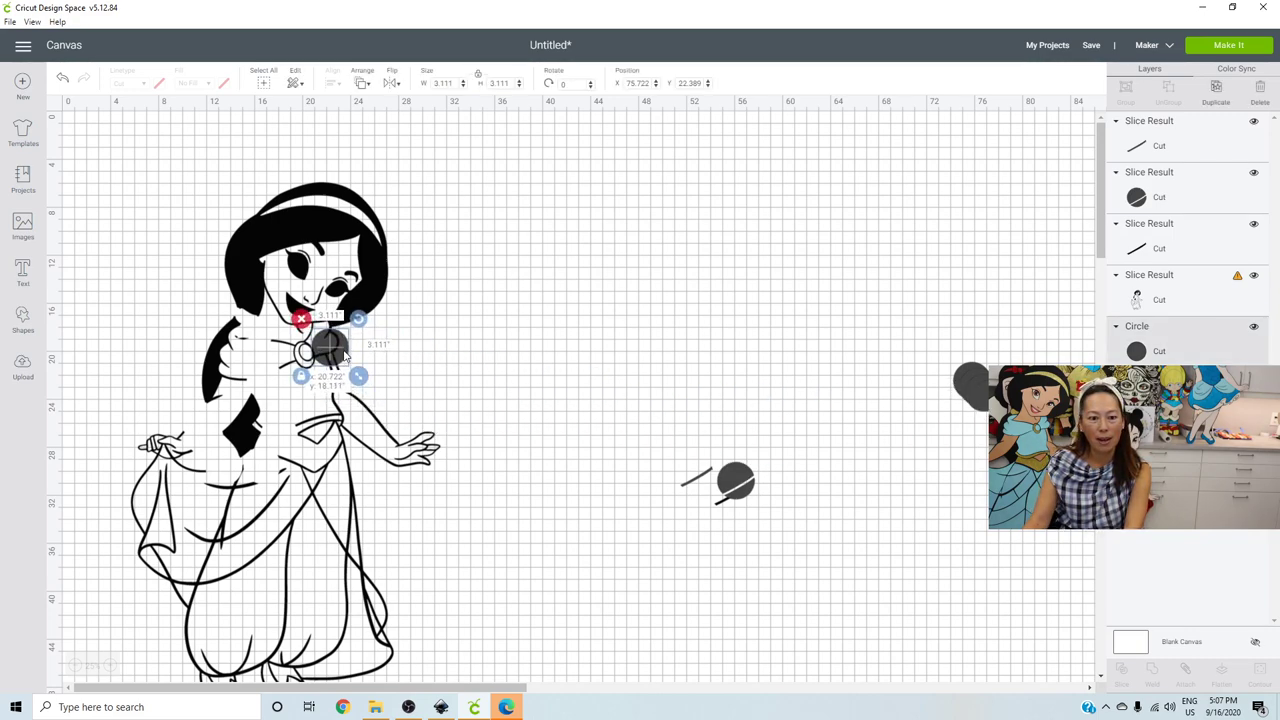
pyautogui.click(550, 315)
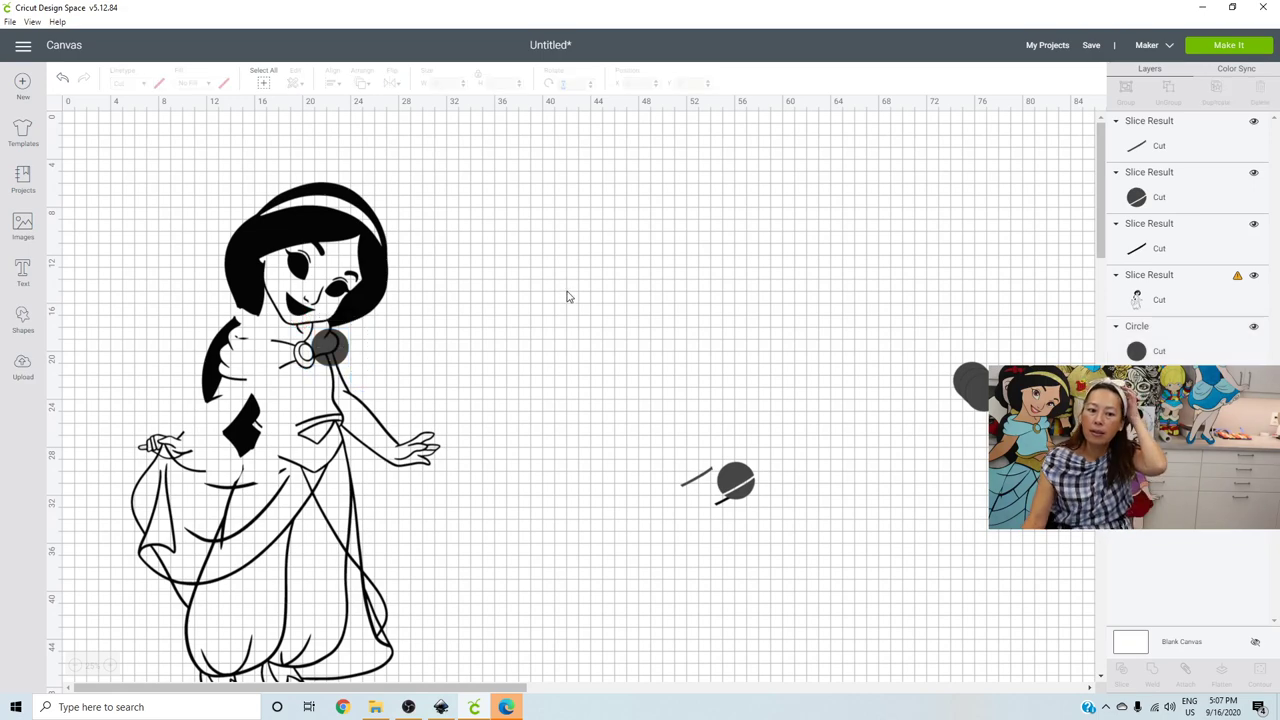
pyautogui.moveTo(575, 295); pyautogui.dragTo(336, 364)
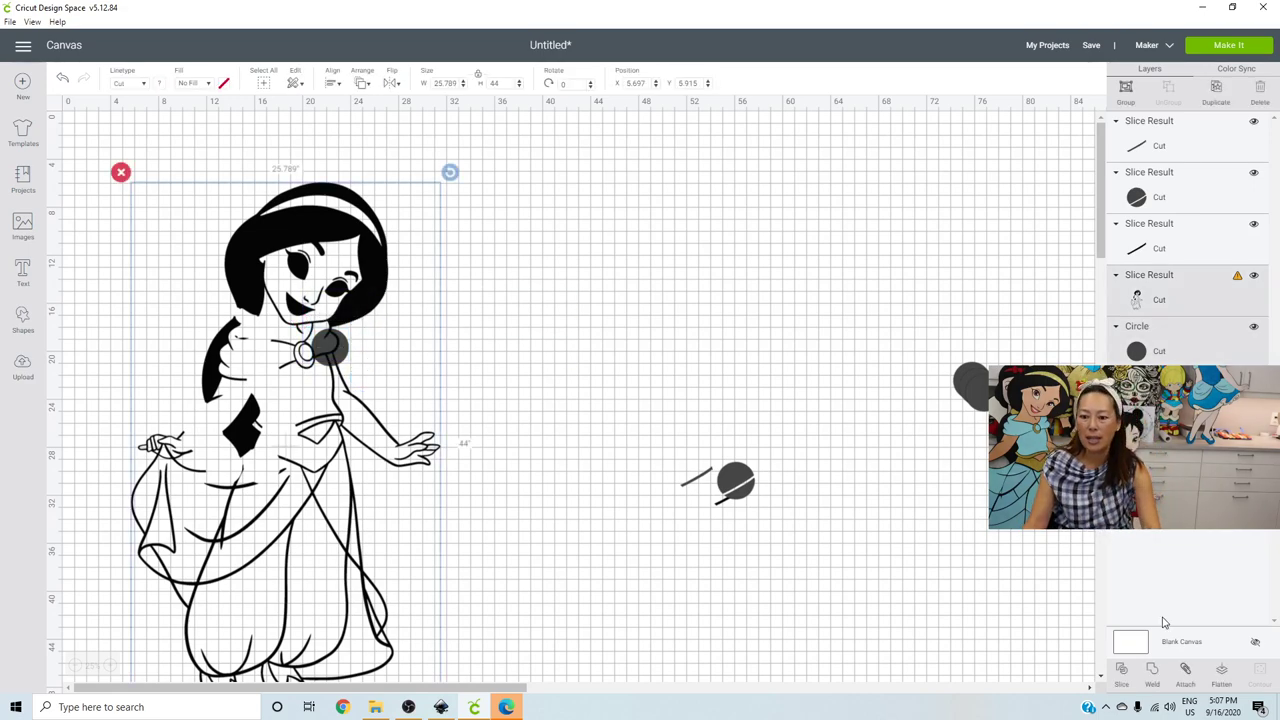
pyautogui.click(1119, 666)
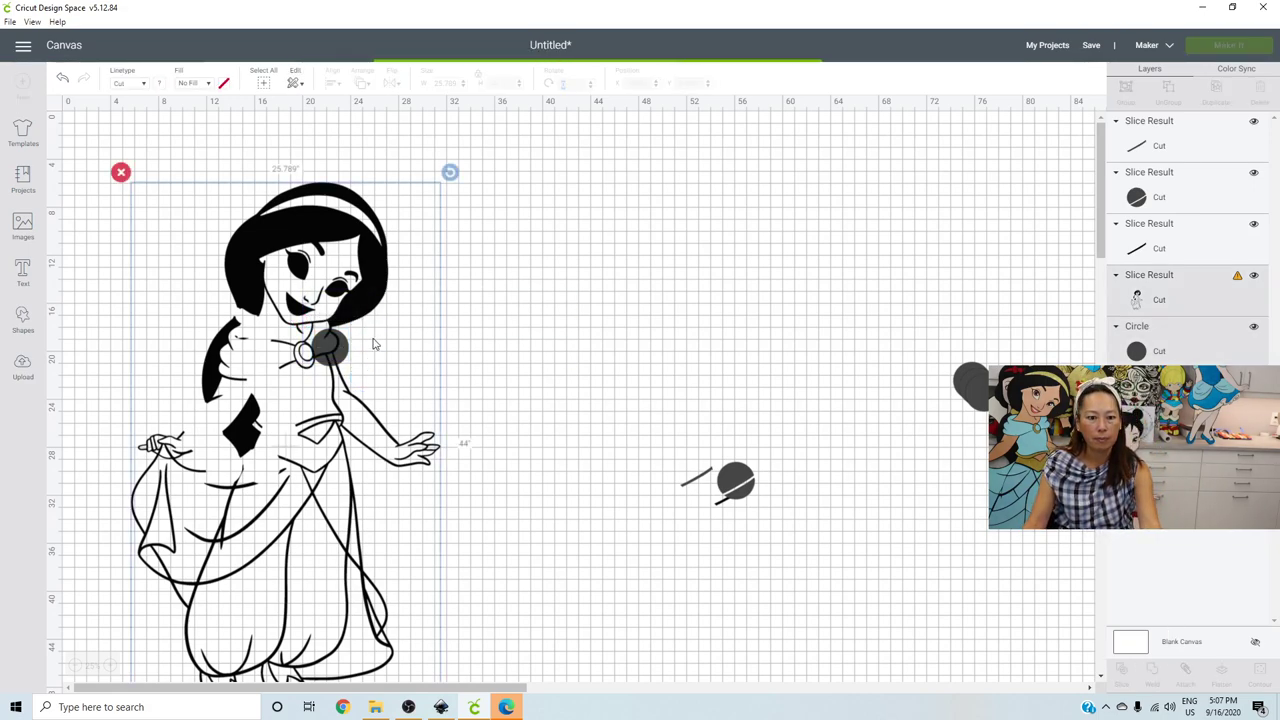
# - Move the shoulder fragments off the figure, delete the leftover circle, and reposition the figure at about X 10.7, Y 6.5
pyautogui.moveTo(330, 350); pyautogui.dragTo(700, 470)
pyautogui.moveTo(330, 347); pyautogui.dragTo(595, 378)
pyautogui.click(340, 386)
pyautogui.moveTo(340, 386); pyautogui.dragTo(351, 393)
pyautogui.press('Delete')
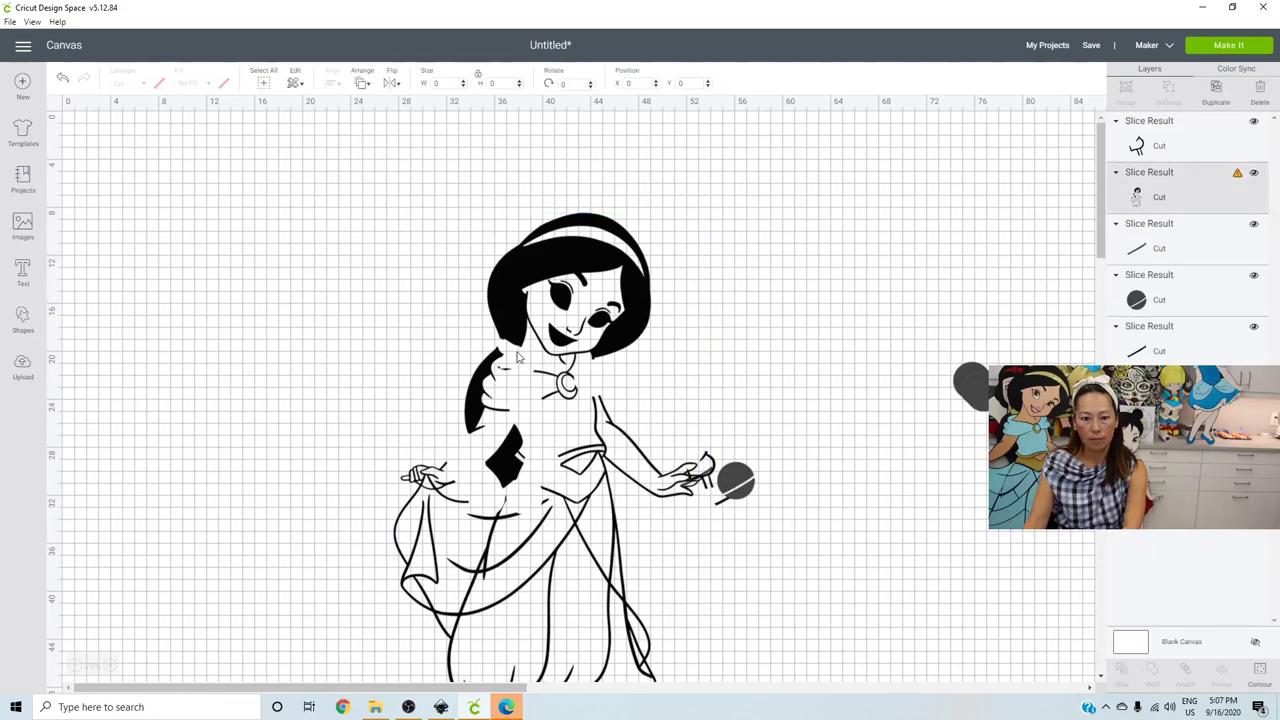
pyautogui.moveTo(553, 355); pyautogui.dragTo(350, 333)
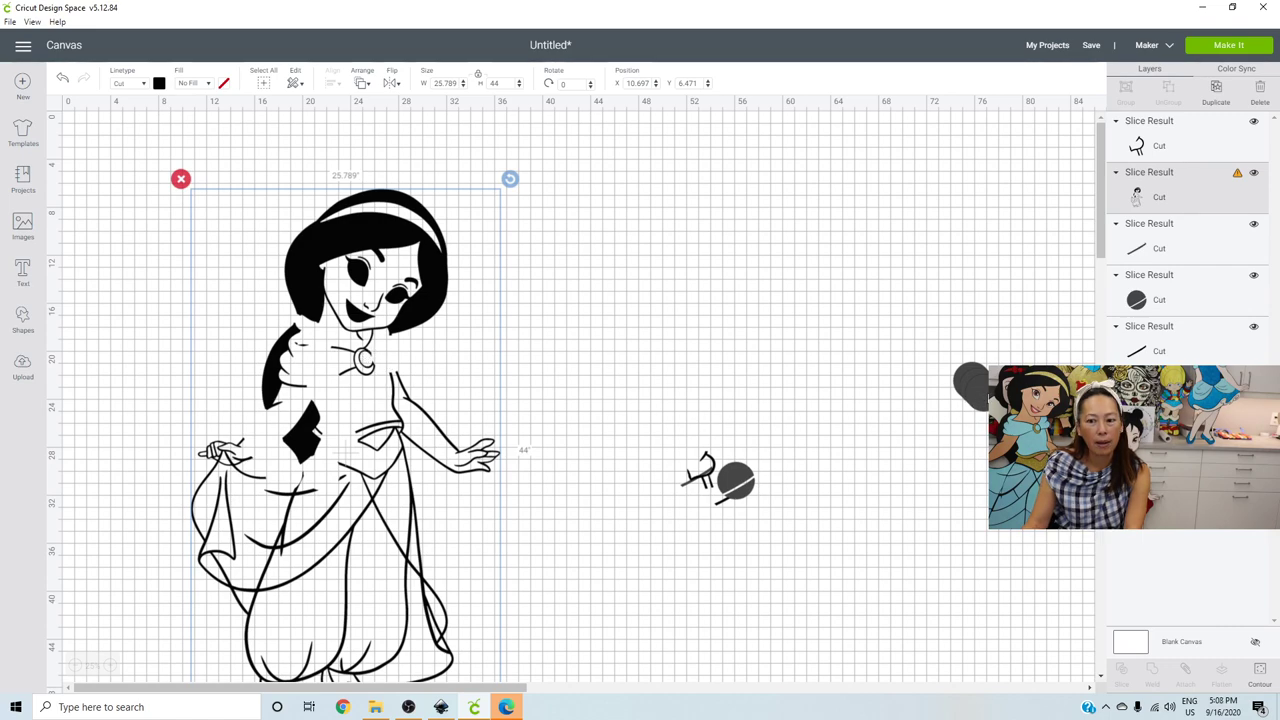
# - Stretch a spare circle into a tall oval over the mouth, neck and brooch, and slice it with the figure
pyautogui.moveTo(965, 392); pyautogui.dragTo(397, 413)
pyautogui.click(377, 366)
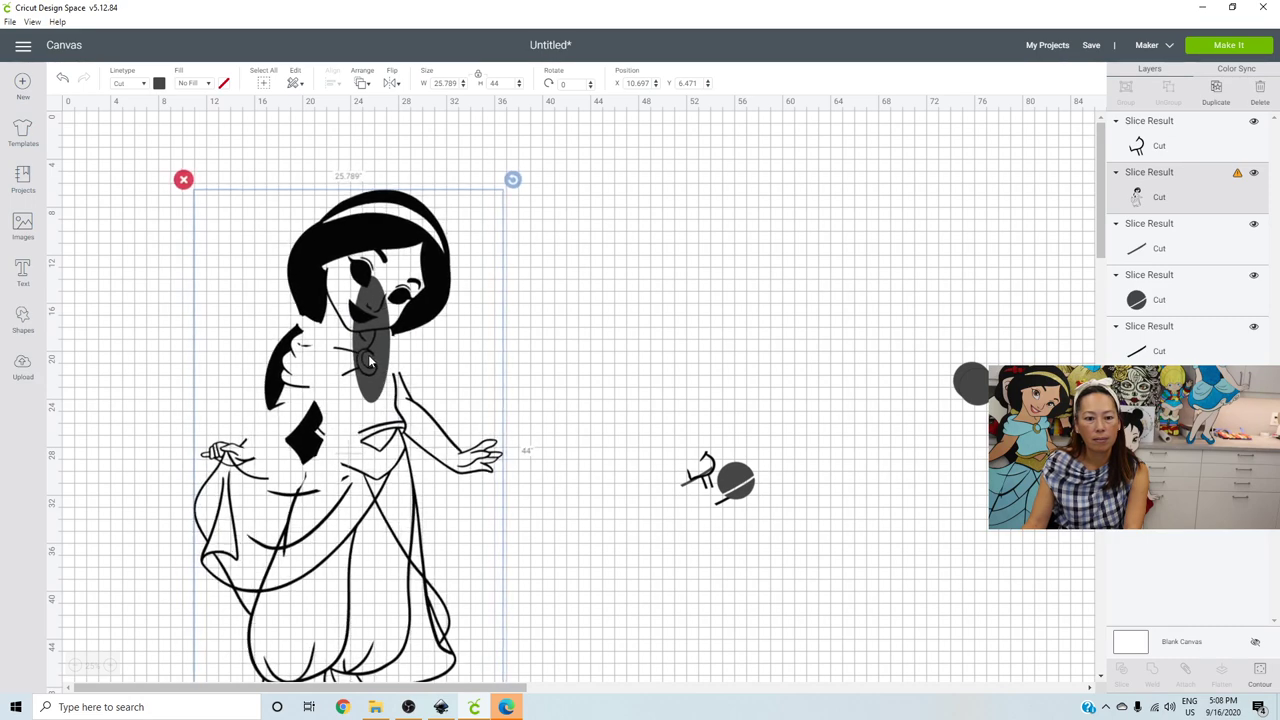
pyautogui.click(593, 291)
pyautogui.moveTo(351, 126); pyautogui.dragTo(420, 324)
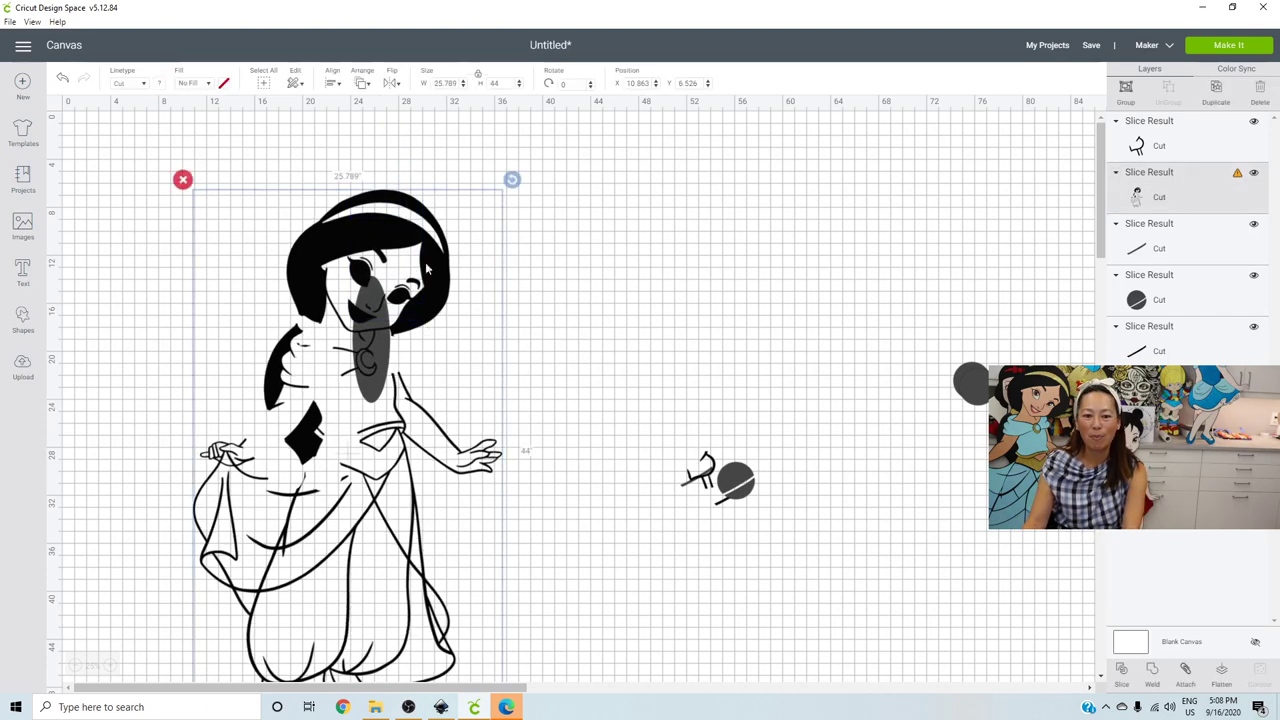
pyautogui.click(1124, 678)
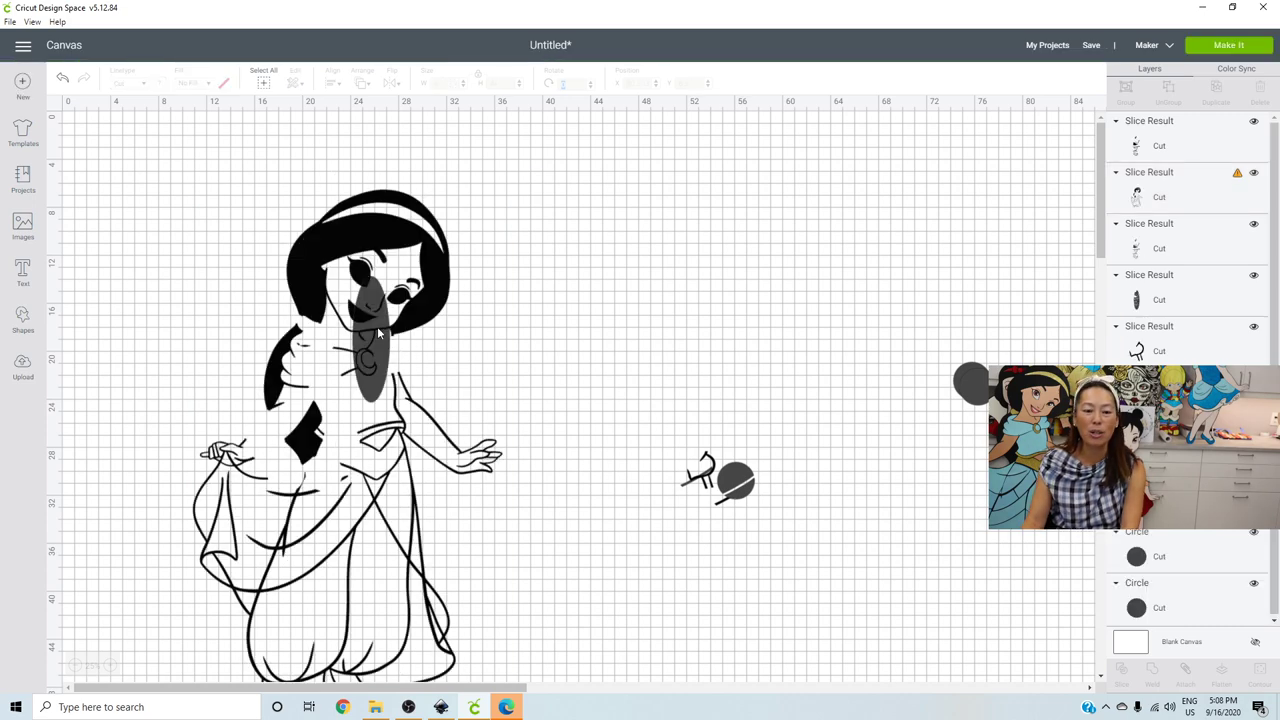
# - Move the face and brooch fragments off the figure, and drag the figure clear of the oval and leftover pieces
pyautogui.moveTo(378, 333); pyautogui.dragTo(636, 420)
pyautogui.moveTo(458, 357); pyautogui.dragTo(250, 345)
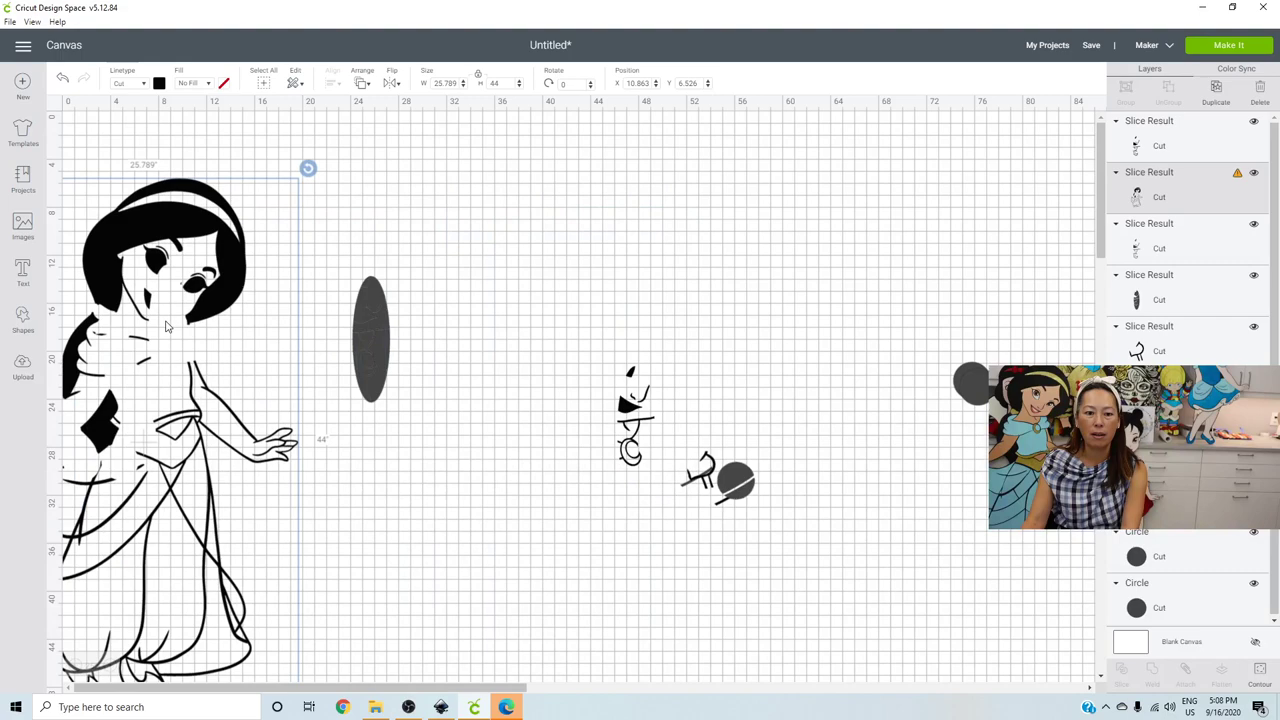
pyautogui.click(463, 443)
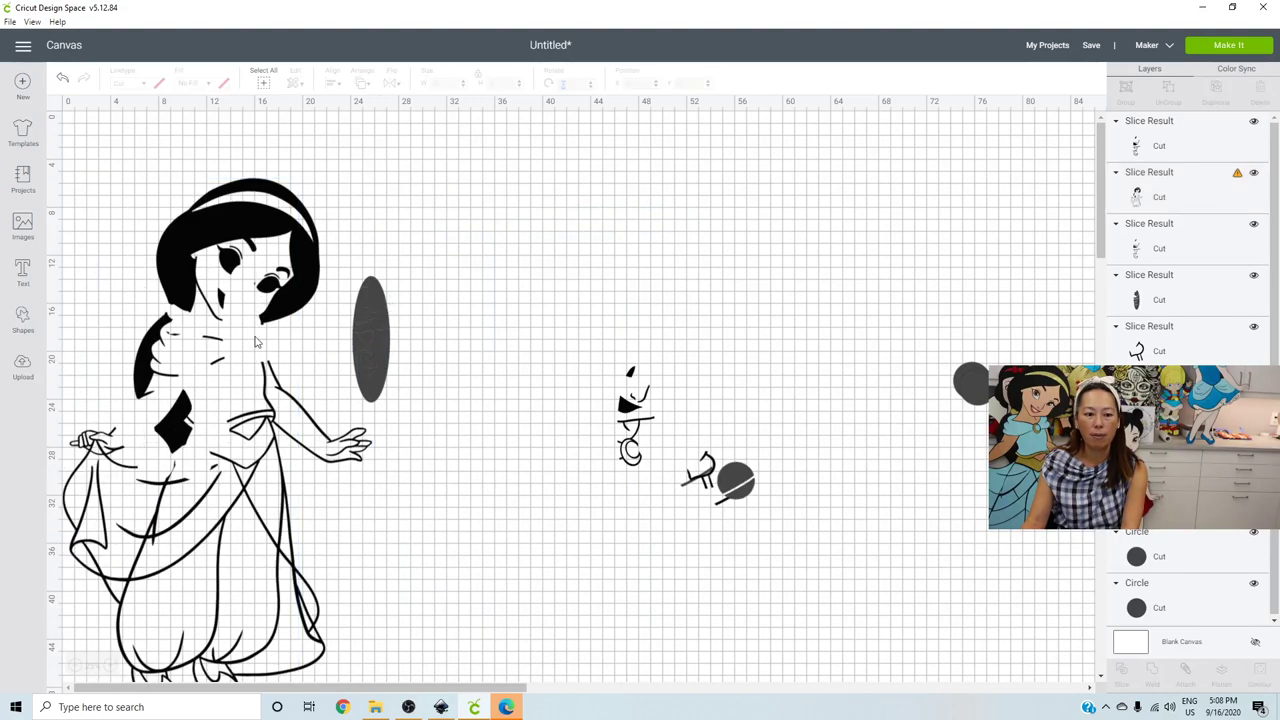
pyautogui.moveTo(255, 343); pyautogui.dragTo(255, 663)
# - Delete the oval and all leftover slice fragments, and bring the figure back into full view at about X 20.6, Y 6.5
pyautogui.moveTo(300, 250); pyautogui.dragTo(795, 489)
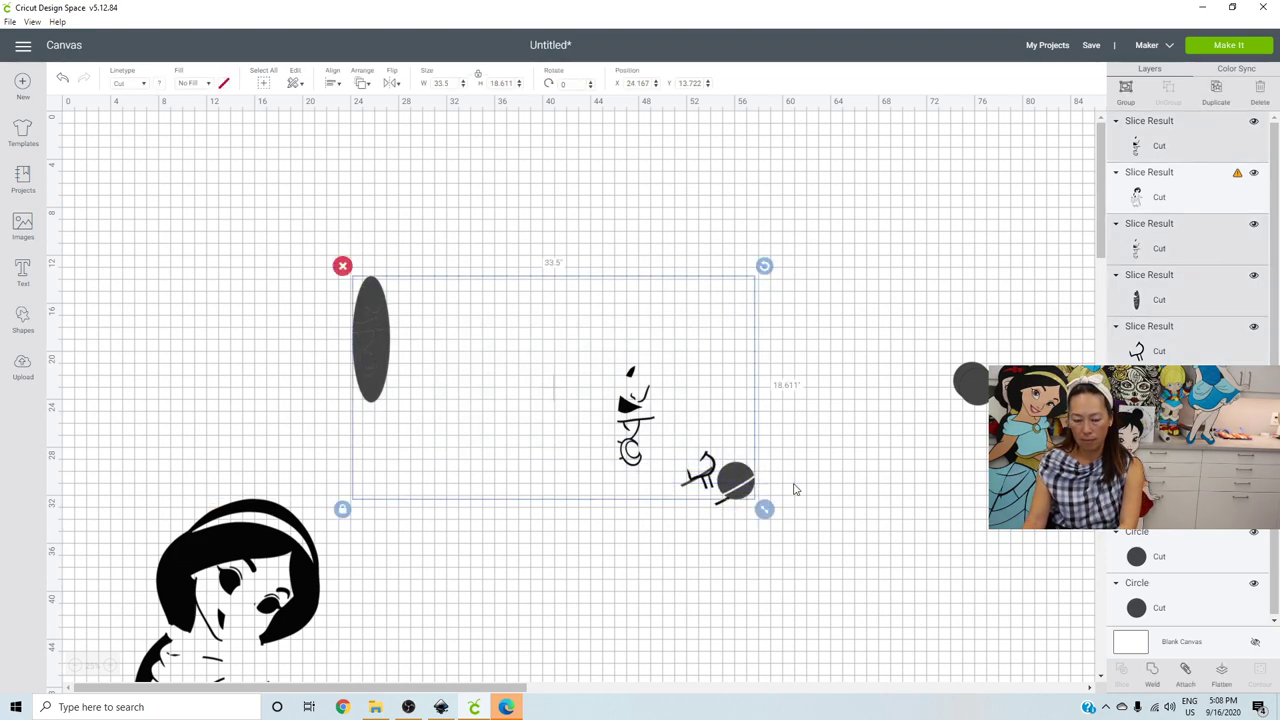
pyautogui.press('Delete')
pyautogui.click(725, 500)
pyautogui.press('Delete')
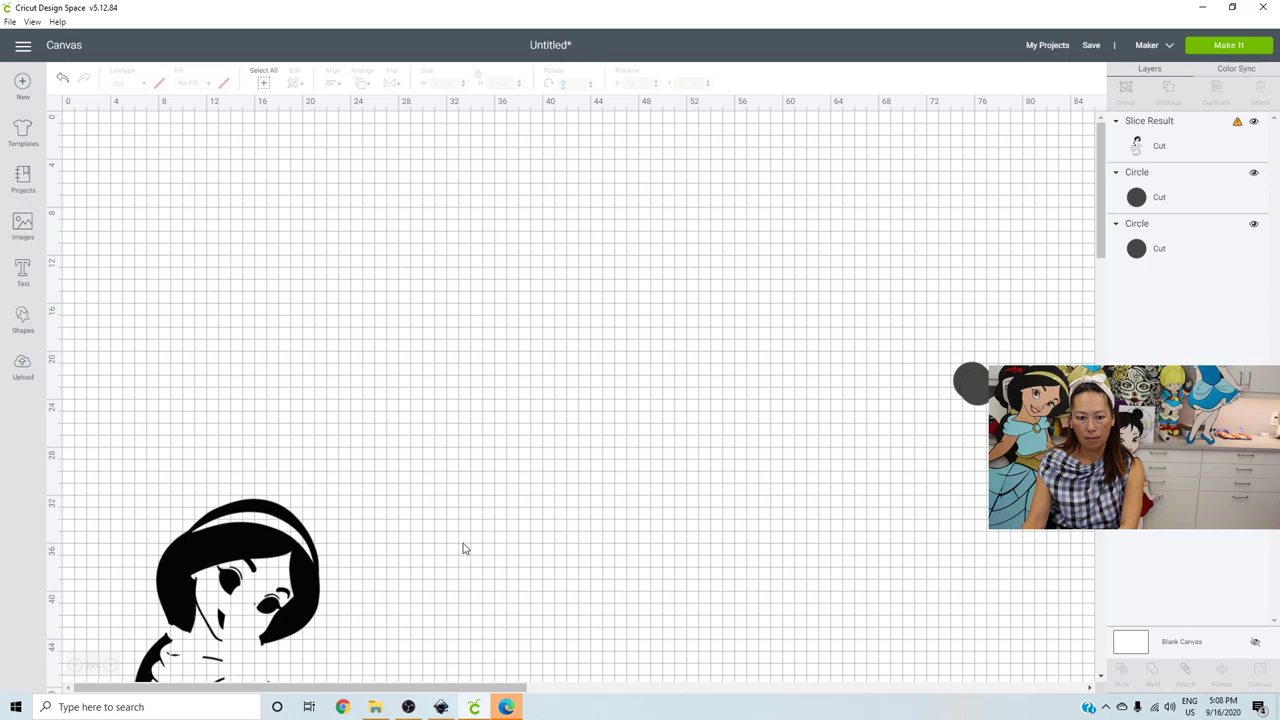
pyautogui.hotkey('ctrl', 'z')
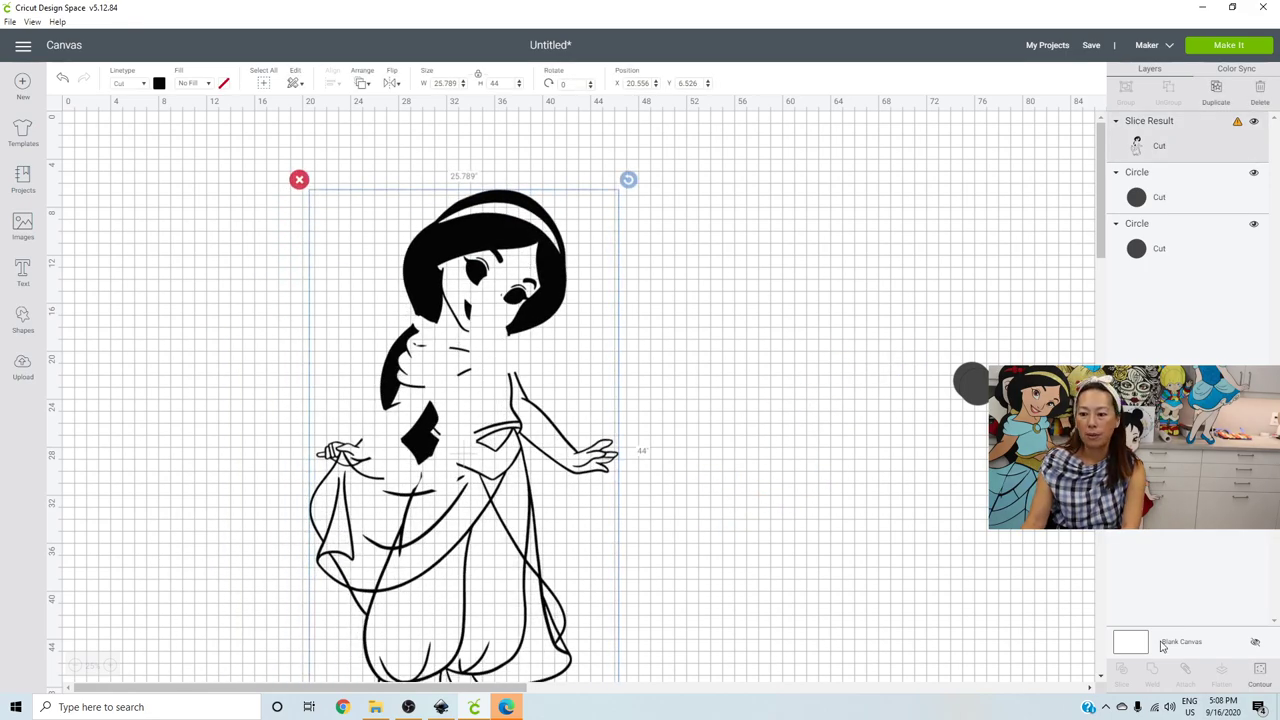
# - Hide all contours of the sliced figure and enlarge the contour preview to 100%
pyautogui.click(1259, 674)
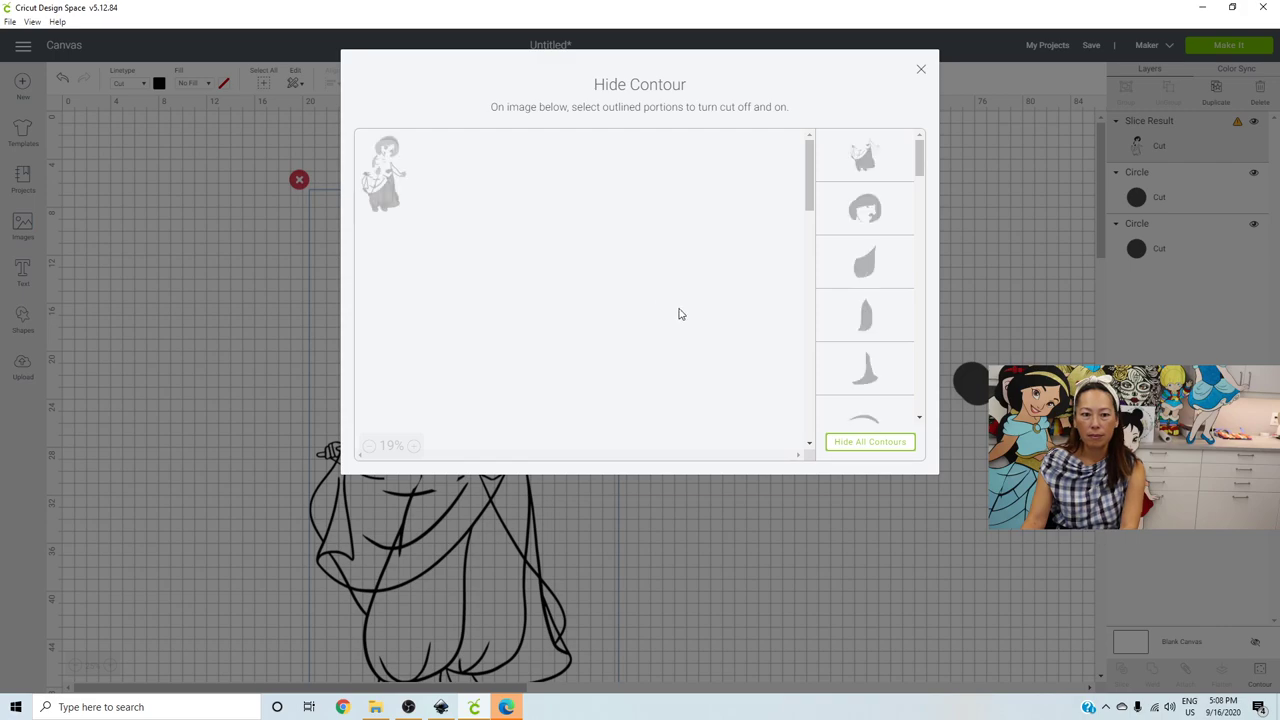
pyautogui.click(905, 447)
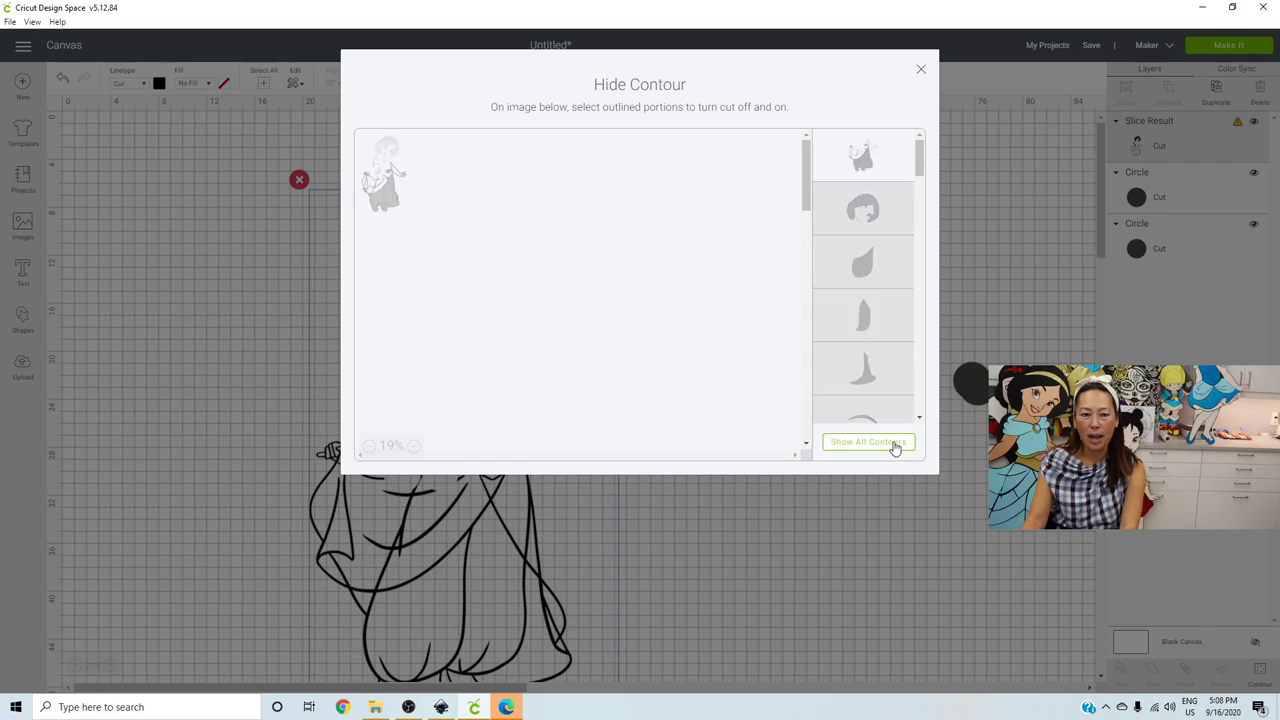
pyautogui.click(389, 448)
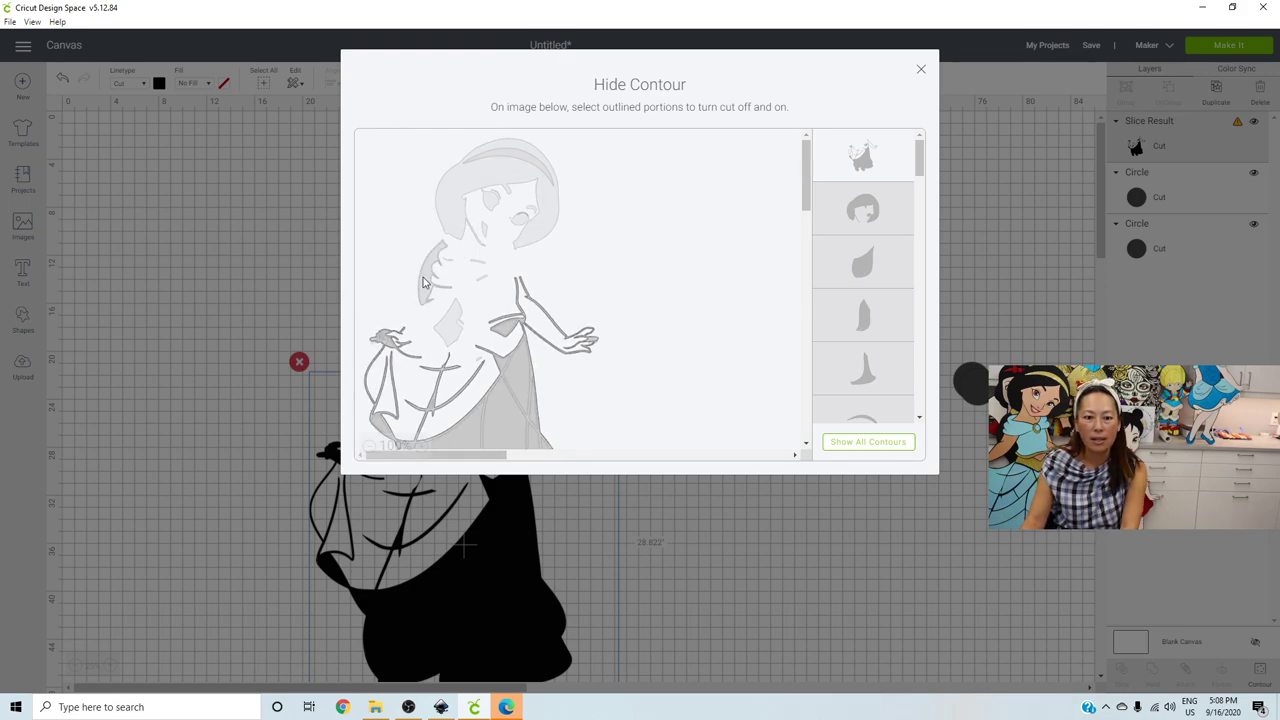
# - Turn the headband, hair and torso-side contours of the sliced figure back on in the contour preview
pyautogui.click(458, 184)
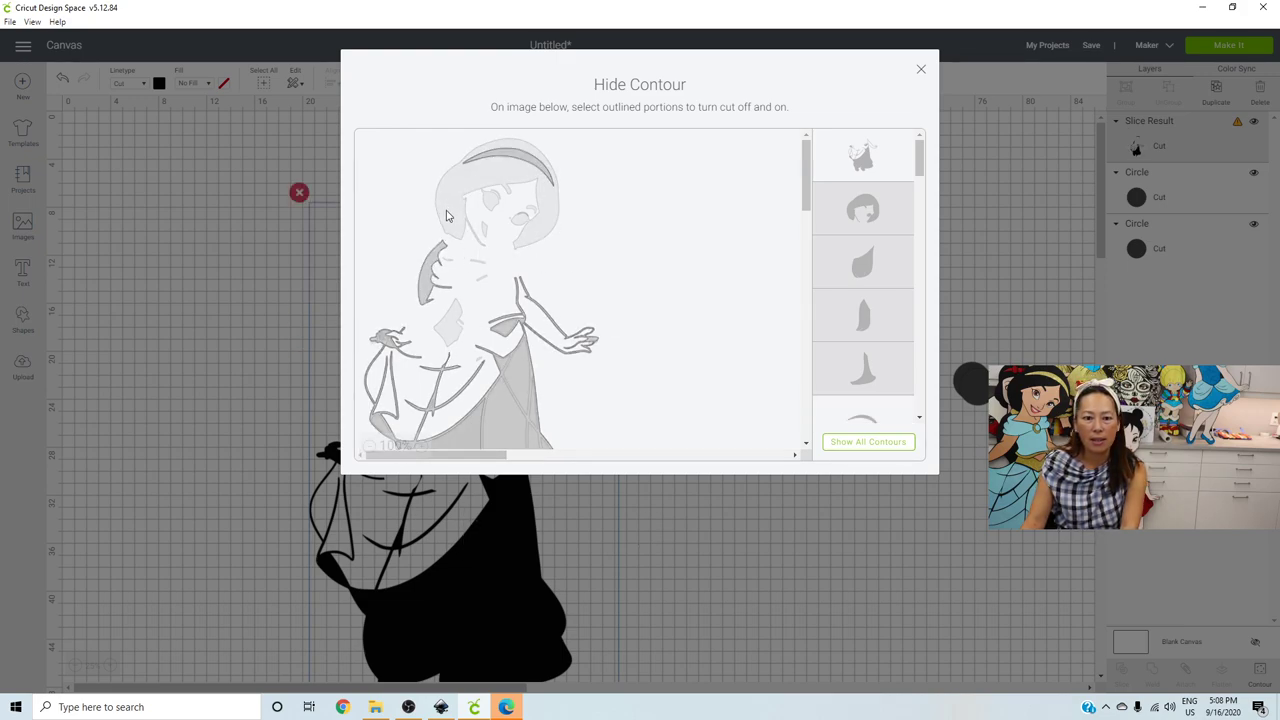
pyautogui.click(497, 206)
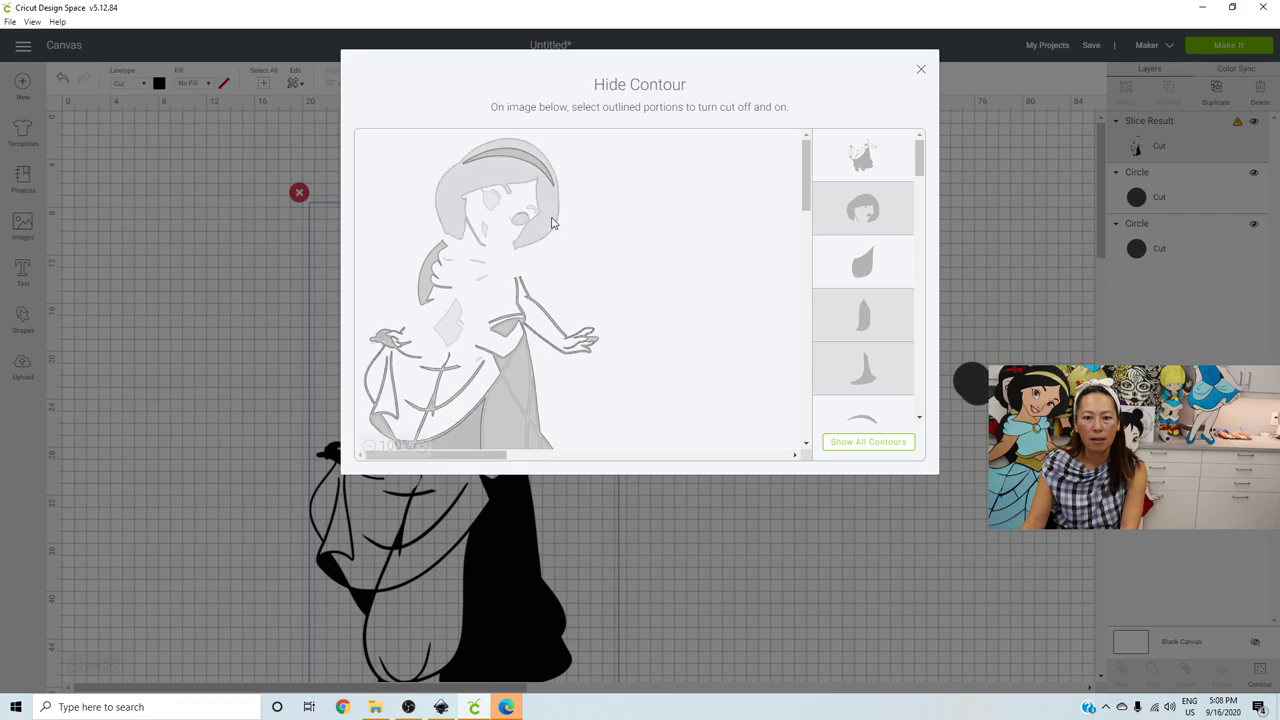
pyautogui.click(886, 219)
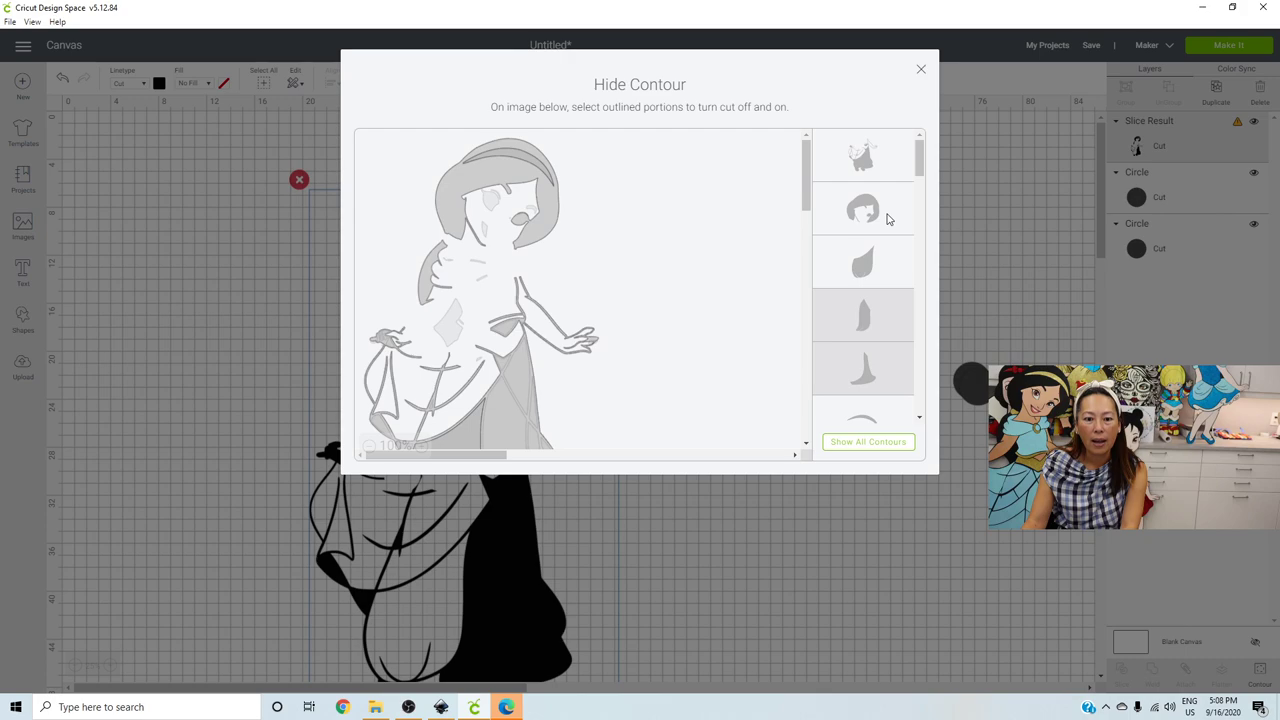
pyautogui.click(450, 330)
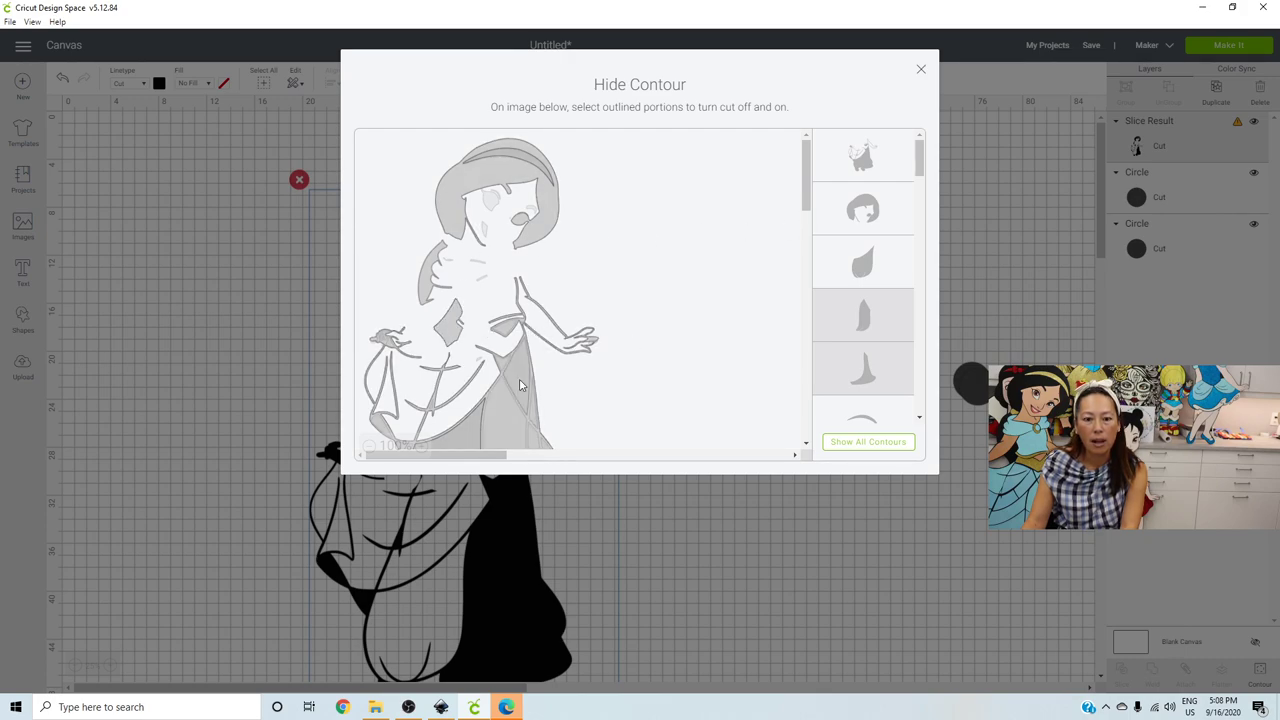
# - Hide the body outline and the leaf-shaped skirt contour, and finish editing the contours
pyautogui.click(880, 172)
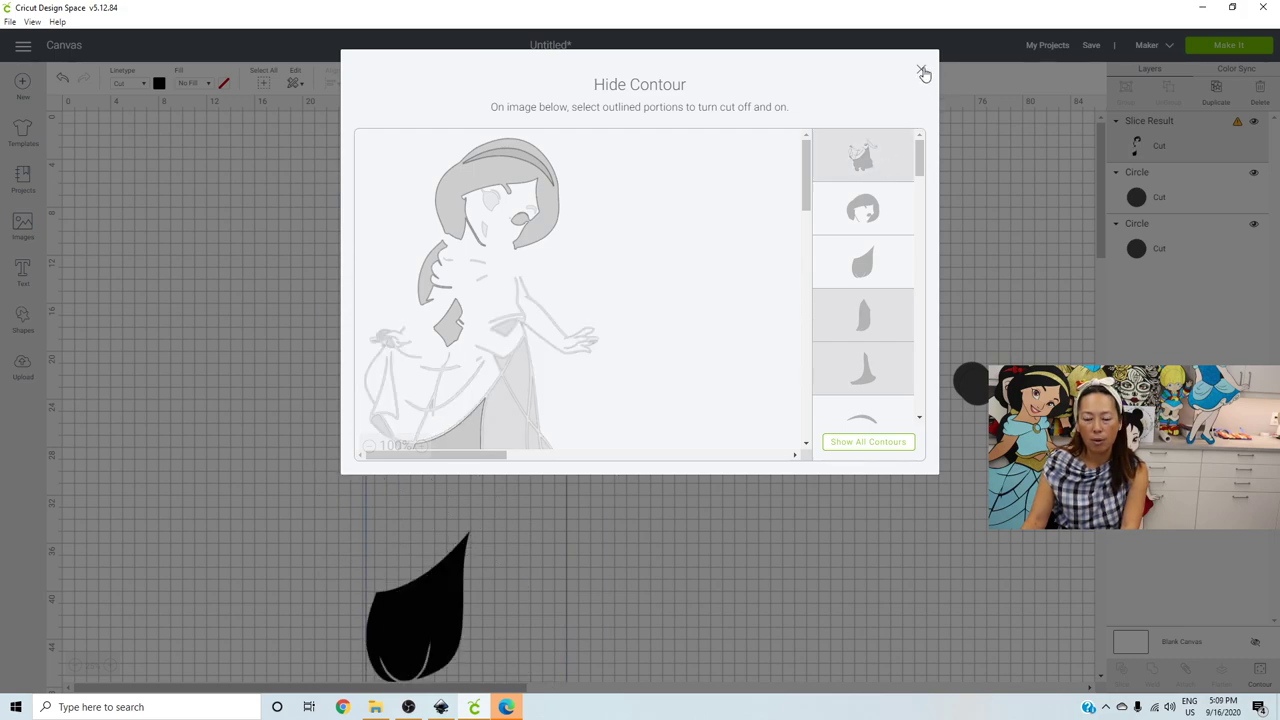
pyautogui.scroll(-3, 788, 275)
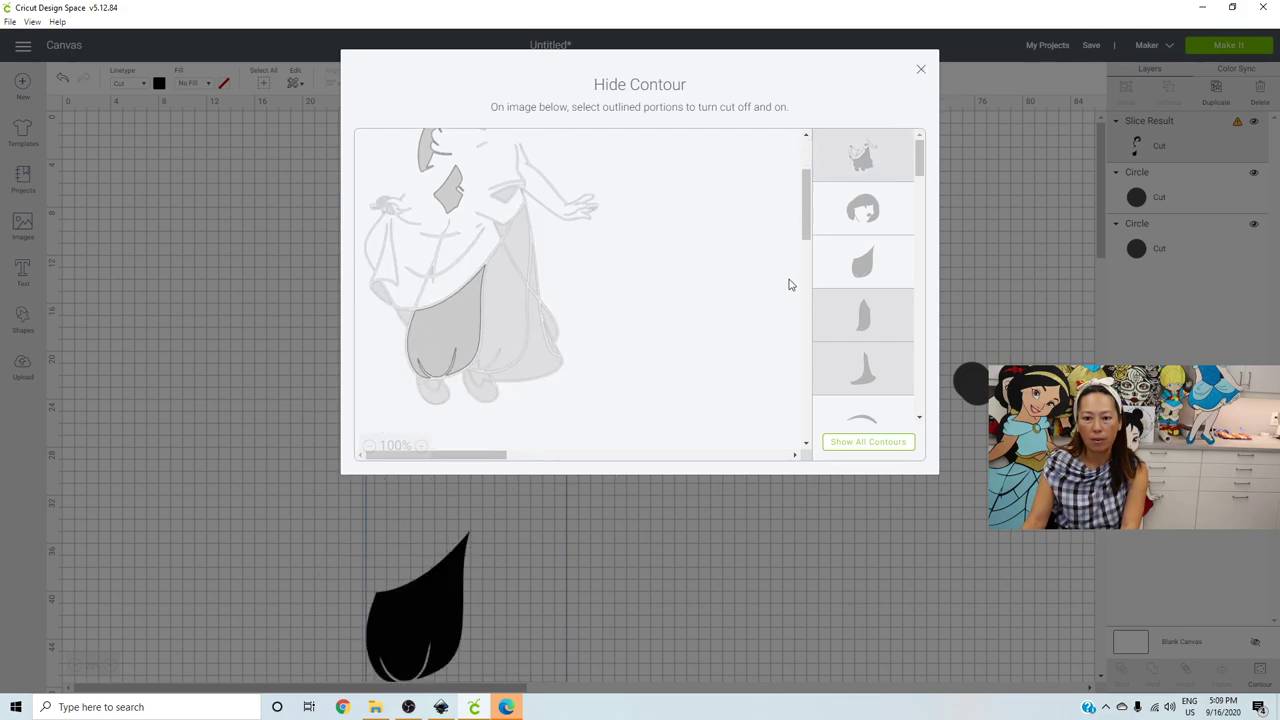
pyautogui.click(892, 258)
pyautogui.click(921, 73)
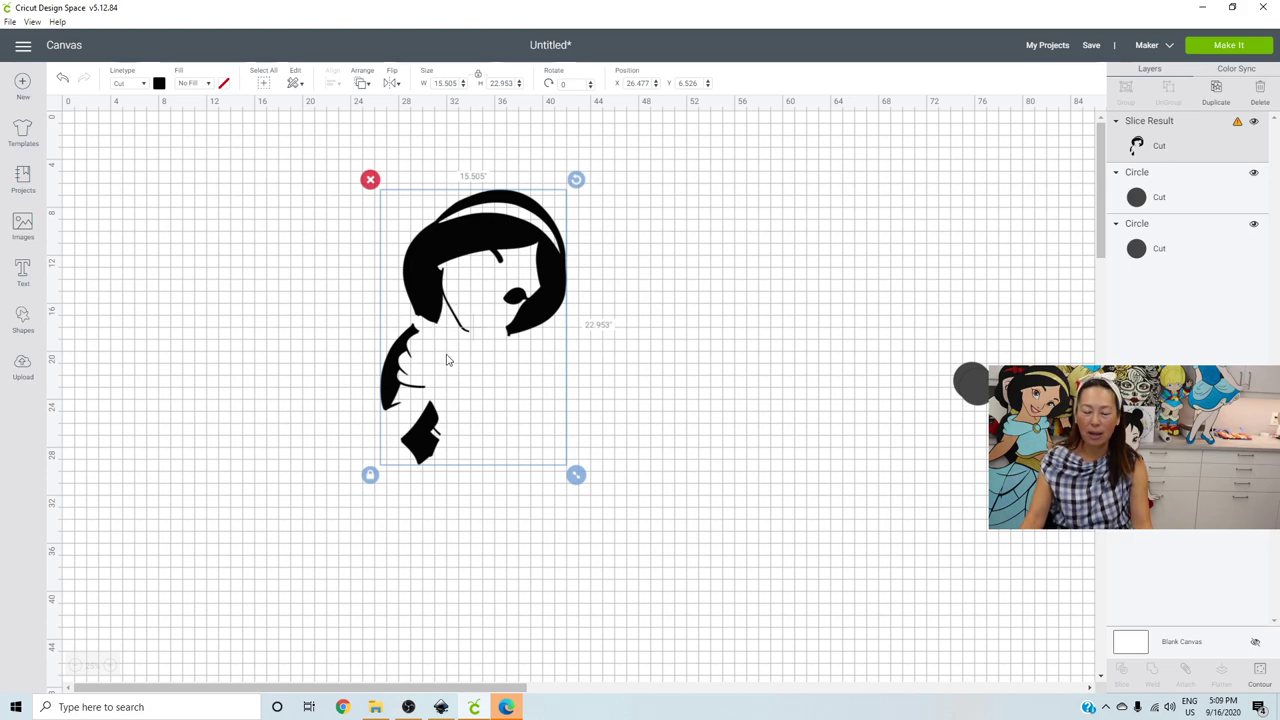
# - Add a square, enlarge it to about 28.4 inches overall, rotate it about 29°, and place it over the detached torso piece
pyautogui.click(925, 471)
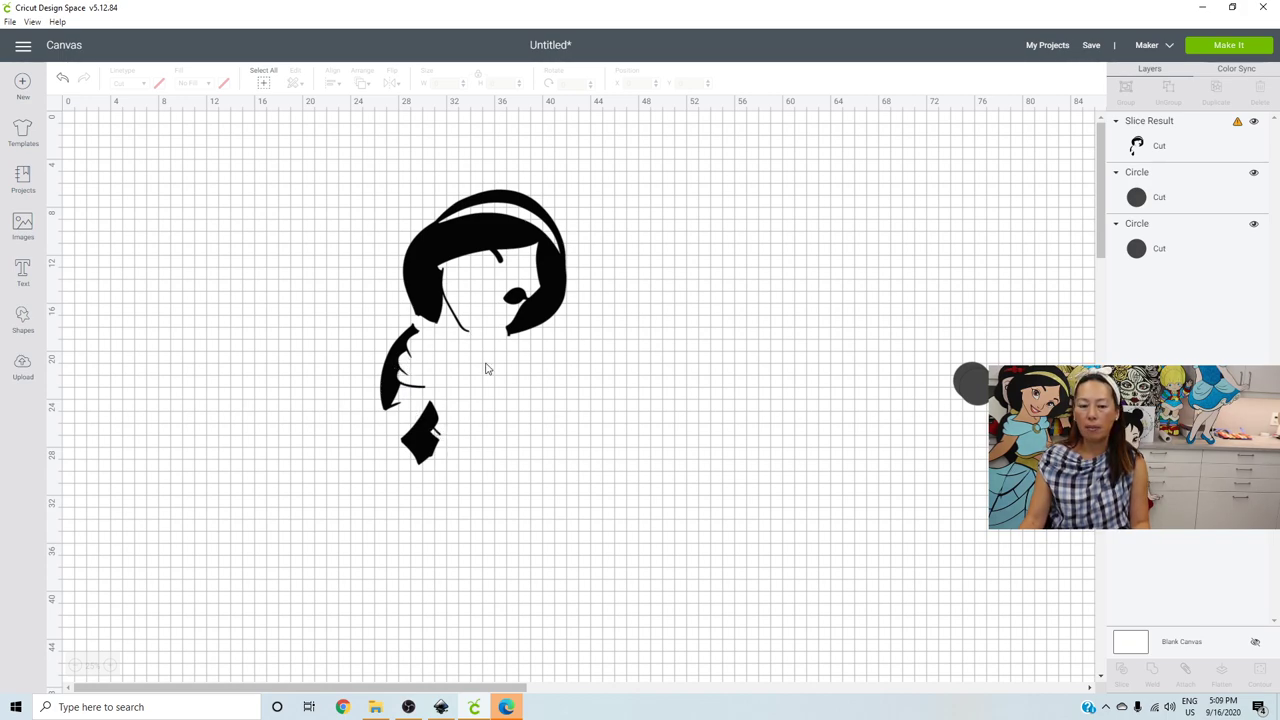
pyautogui.click(487, 268)
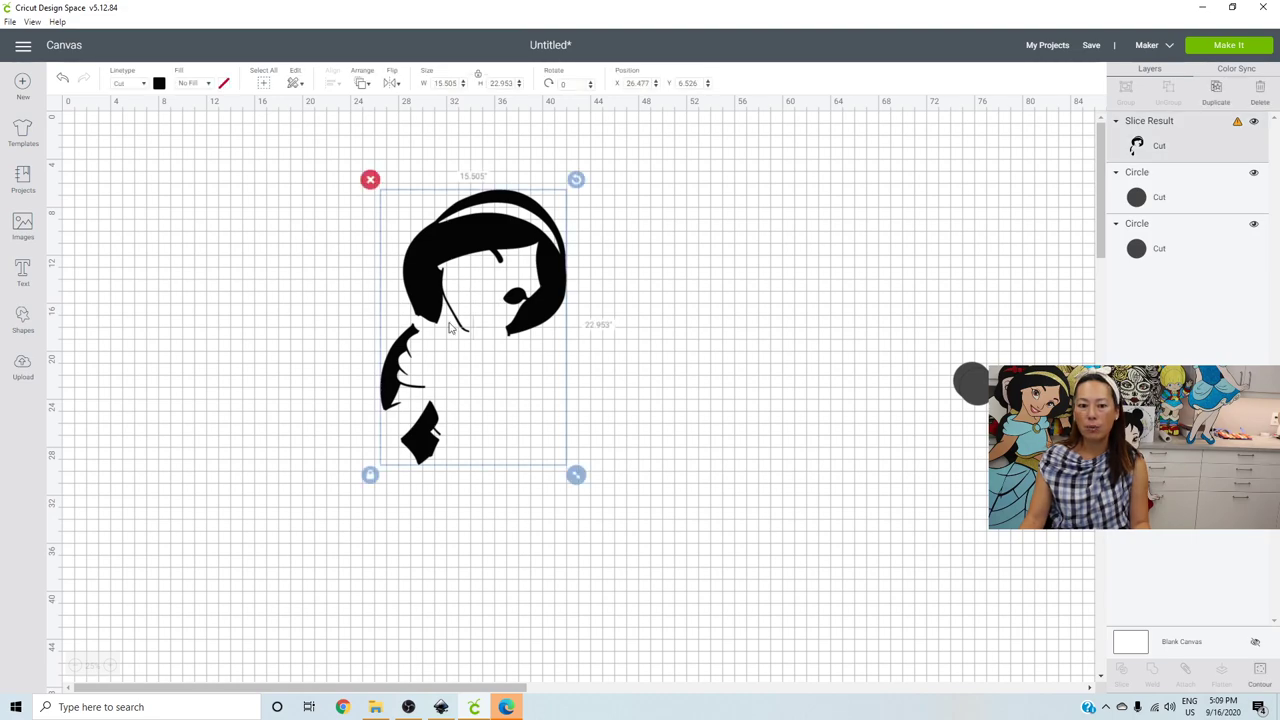
pyautogui.click(23, 320)
pyautogui.moveTo(86, 237); pyautogui.dragTo(580, 567)
pyautogui.moveTo(406, 400); pyautogui.dragTo(523, 437)
pyautogui.moveTo(657, 391); pyautogui.dragTo(707, 472)
pyautogui.moveTo(489, 516); pyautogui.dragTo(459, 518)
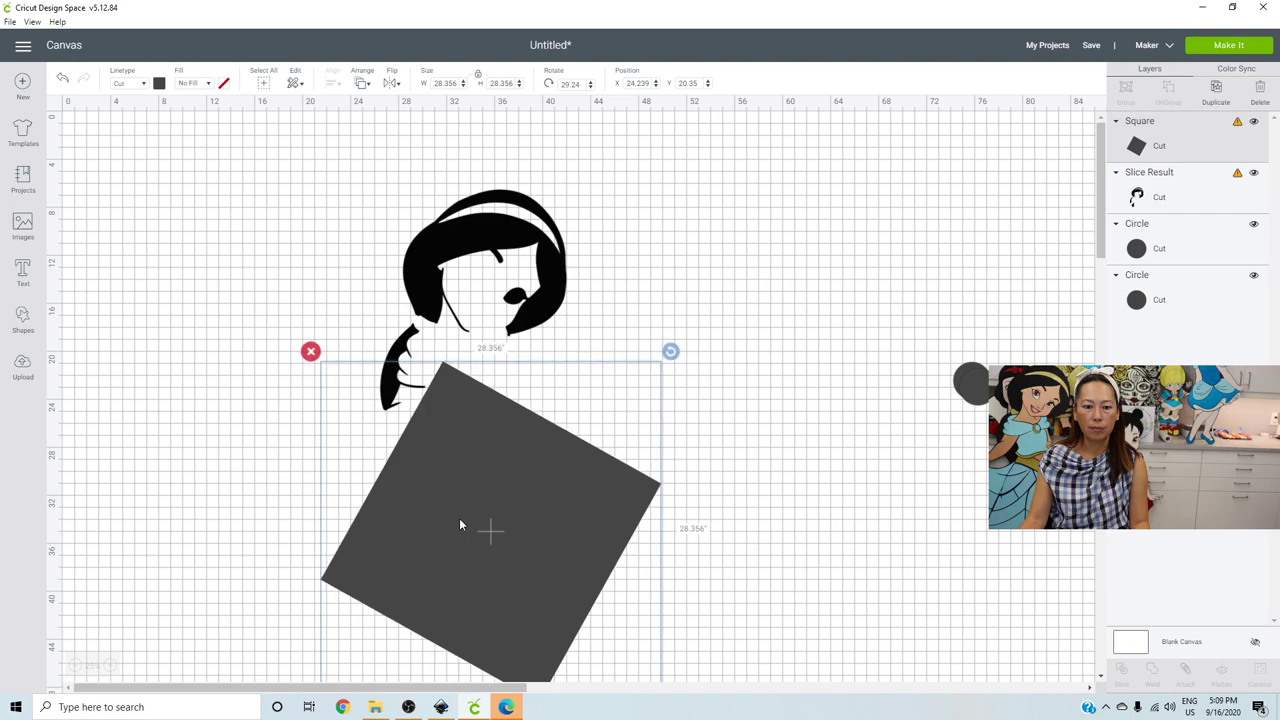
# - Slice the figure with the square, and move the grey torso copy and the square off it
pyautogui.moveTo(302, 278); pyautogui.dragTo(496, 498)
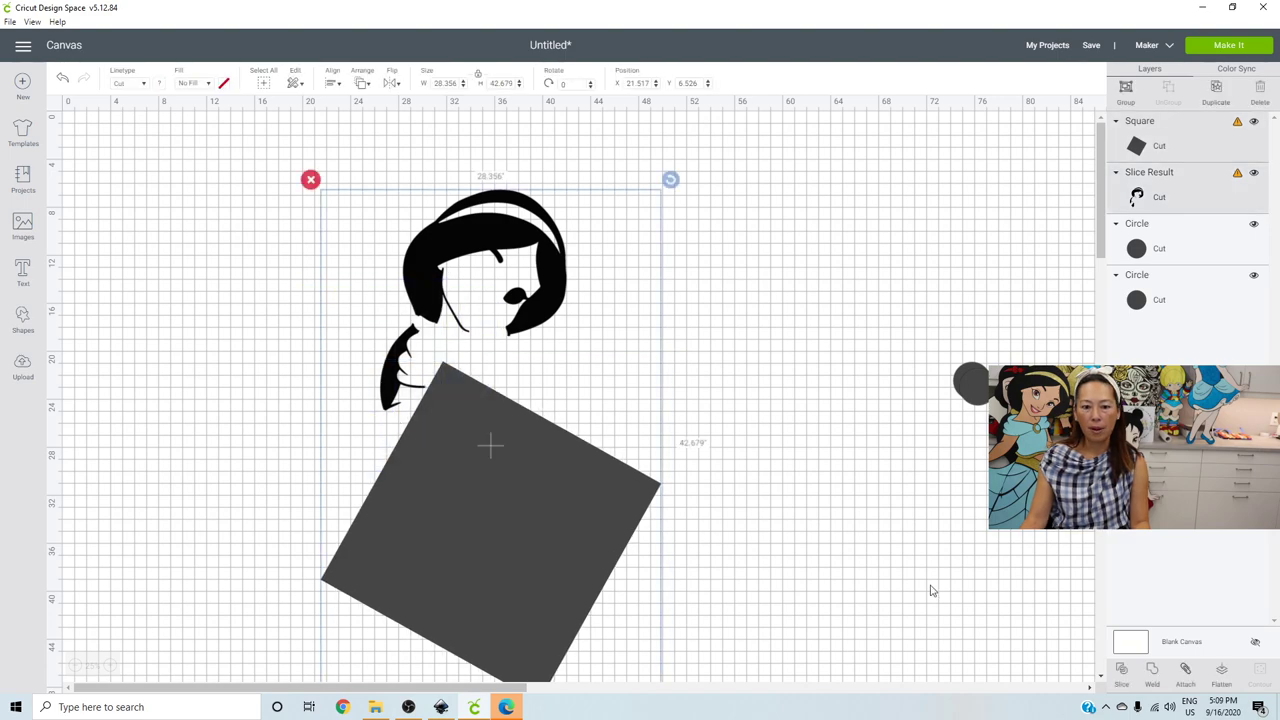
pyautogui.click(1127, 674)
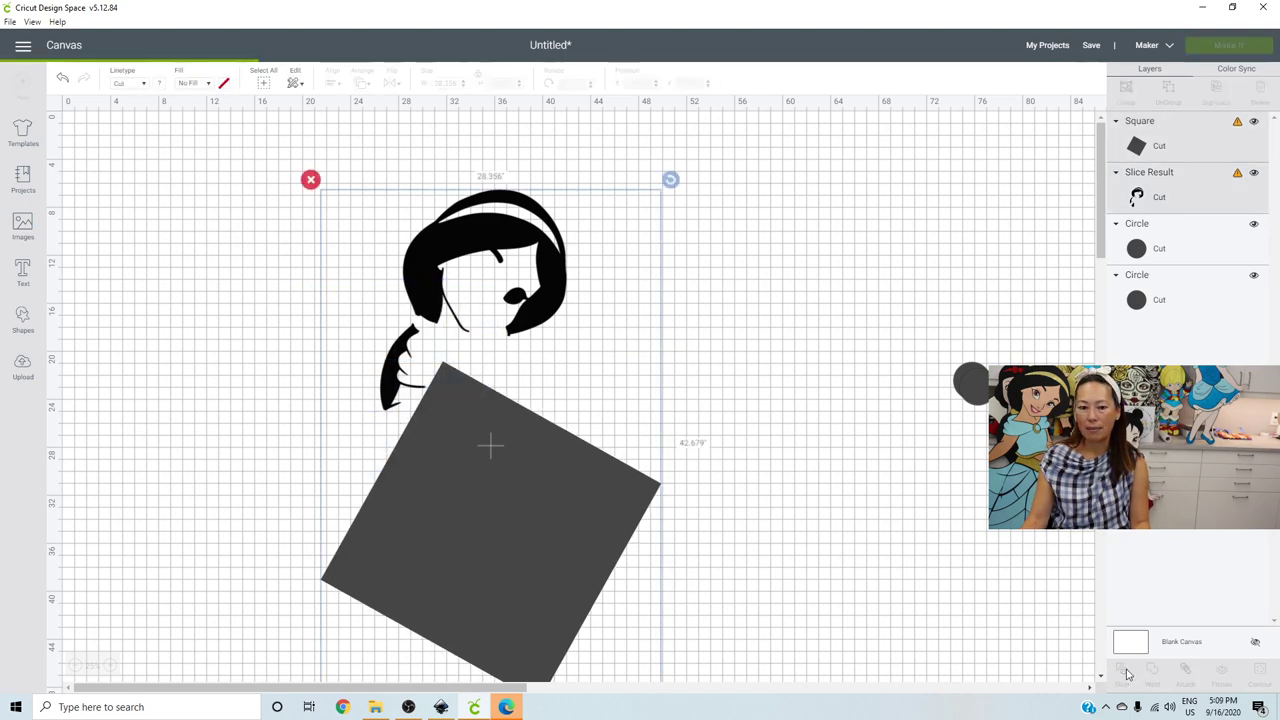
pyautogui.moveTo(430, 444); pyautogui.dragTo(697, 392)
pyautogui.moveTo(528, 520); pyautogui.dragTo(447, 638)
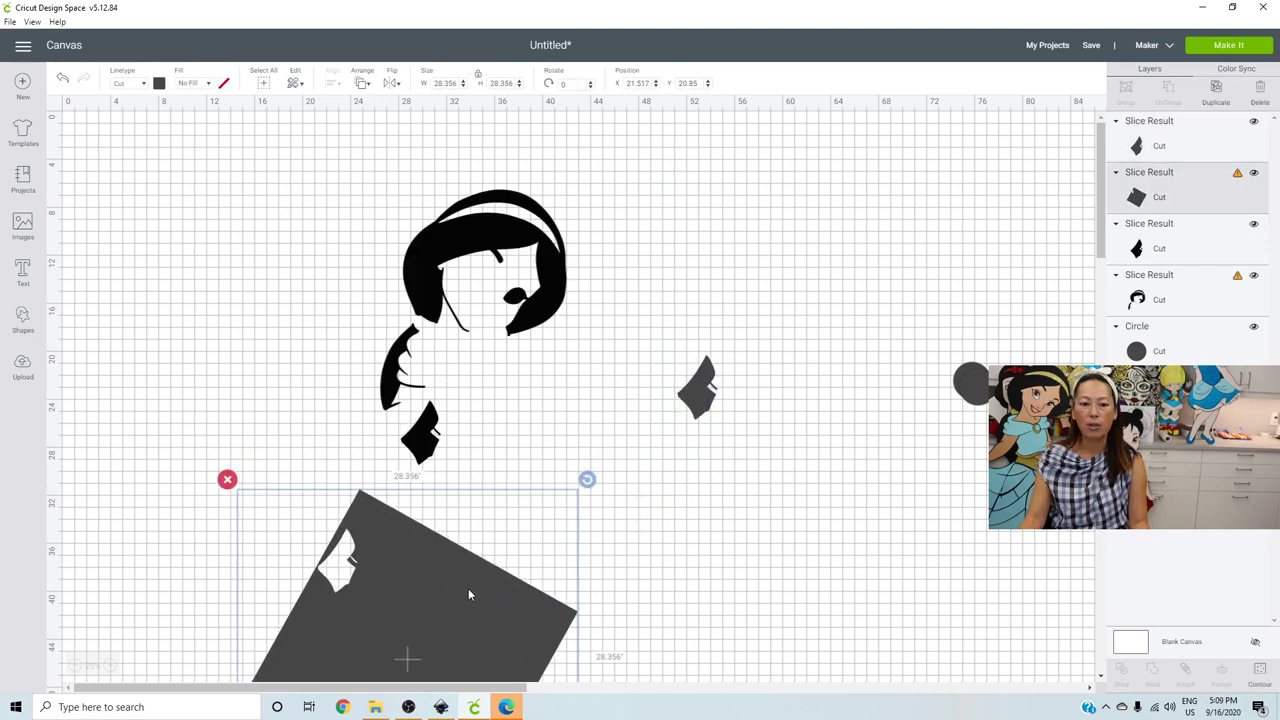
# - Set the black torso piece apart at about X 56.1, Y 6.3, and delete its grey copy
pyautogui.moveTo(422, 440); pyautogui.dragTo(760, 216)
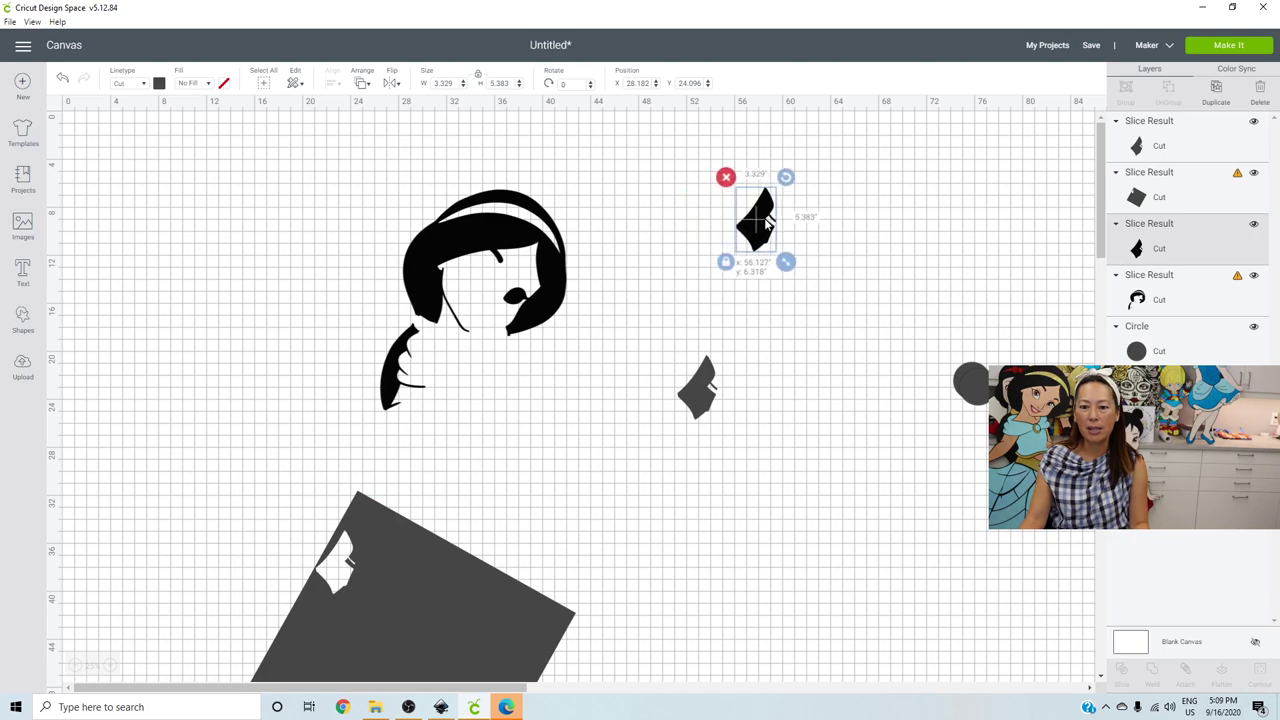
pyautogui.click(698, 382)
pyautogui.press('Delete')
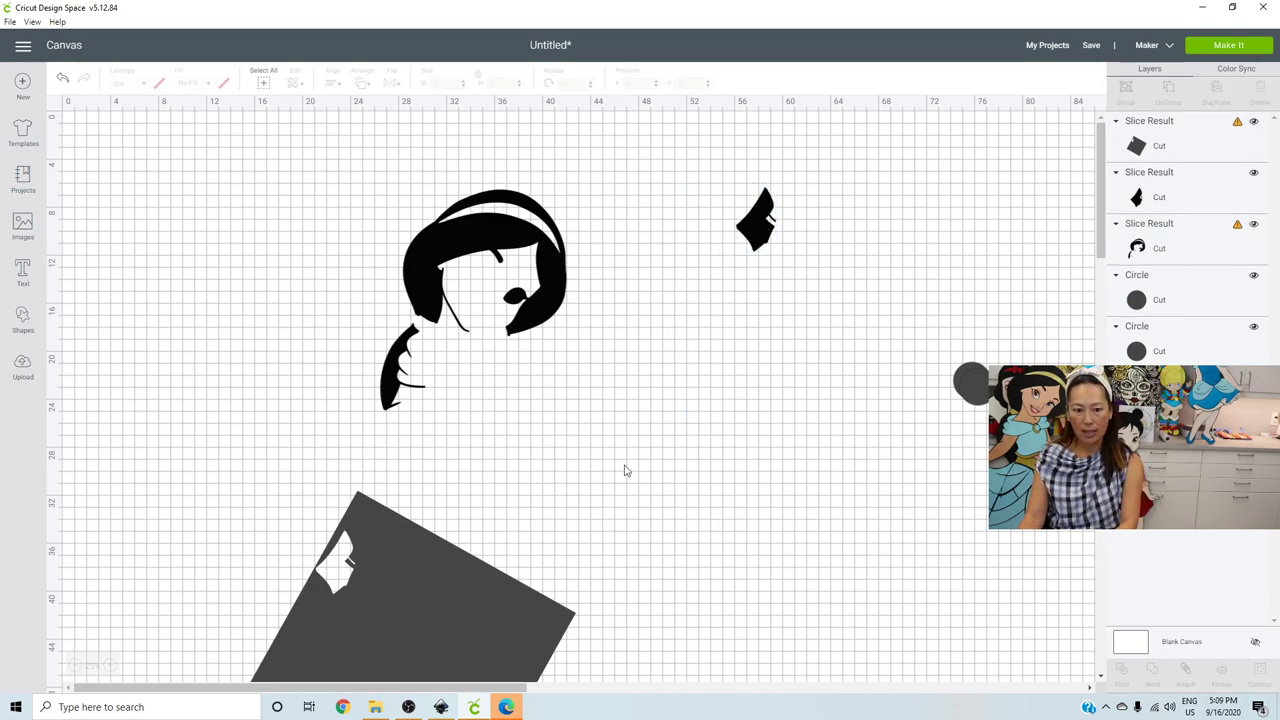
# - Place the cut square over the sleeve, slice it with the head figure, and remove the grey sleeve copy
pyautogui.moveTo(368, 491); pyautogui.dragTo(357, 354)
pyautogui.click(647, 388)
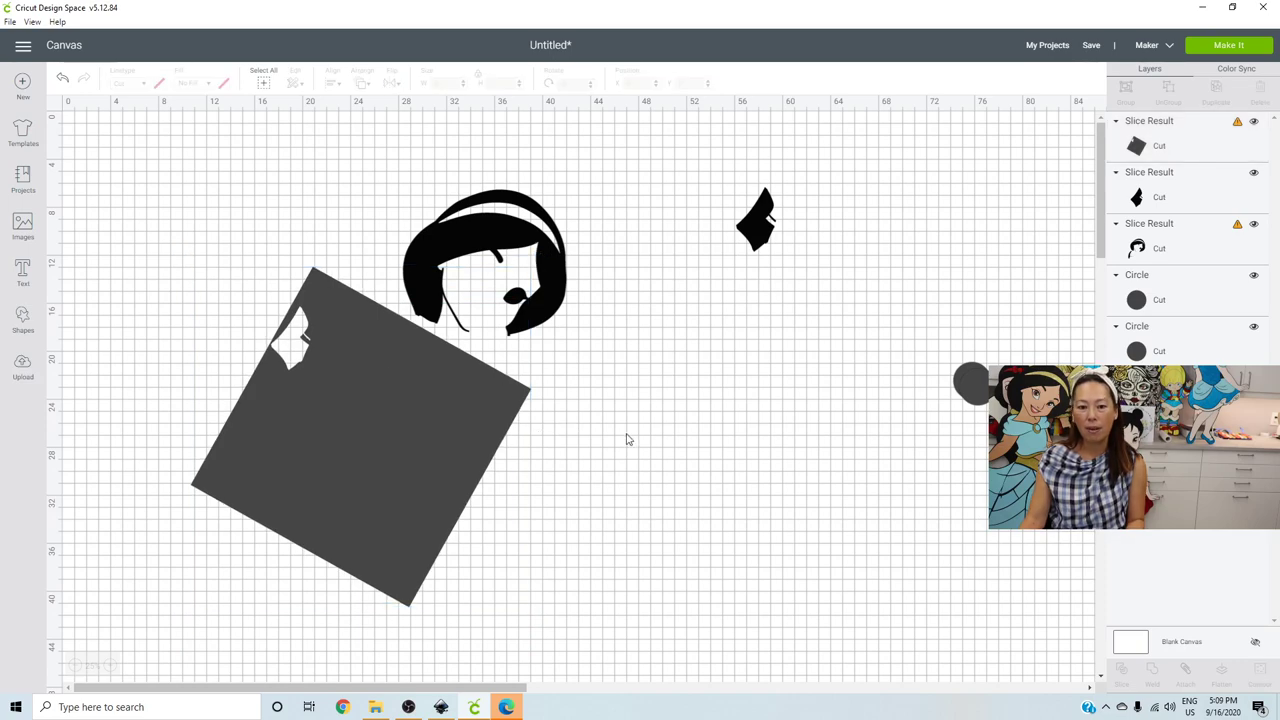
pyautogui.moveTo(588, 473); pyautogui.dragTo(421, 347)
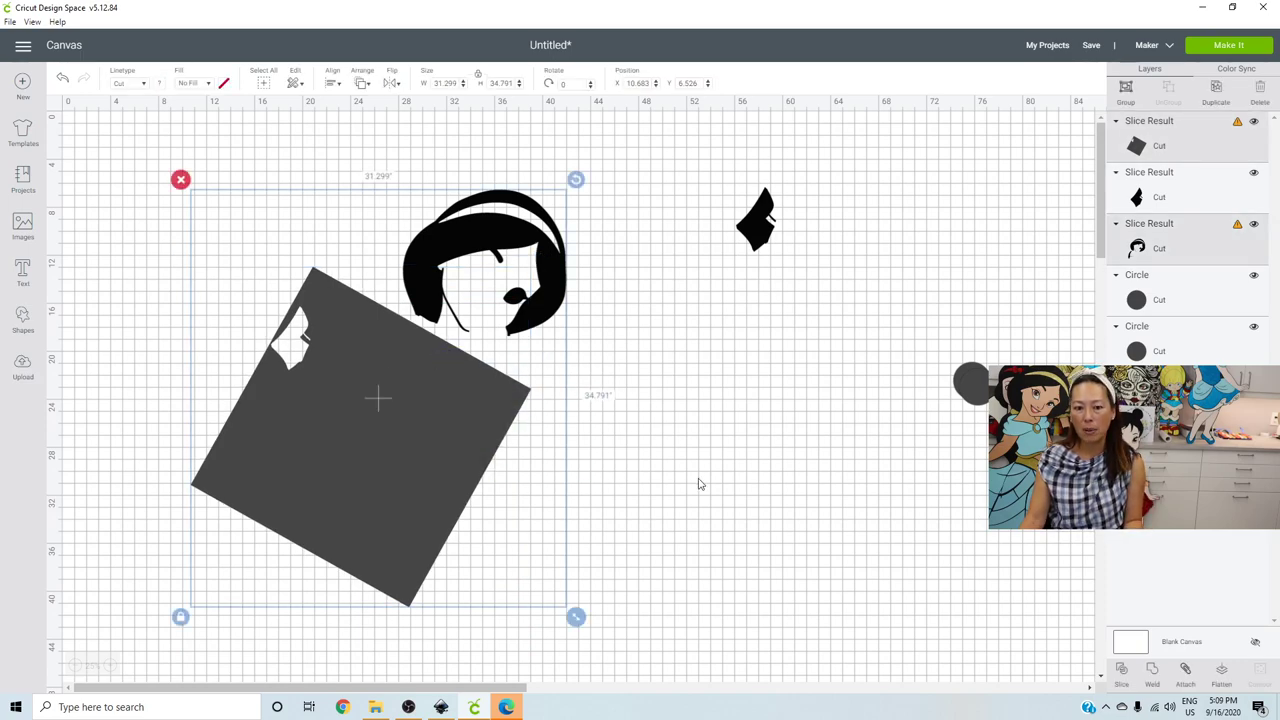
pyautogui.click(1124, 672)
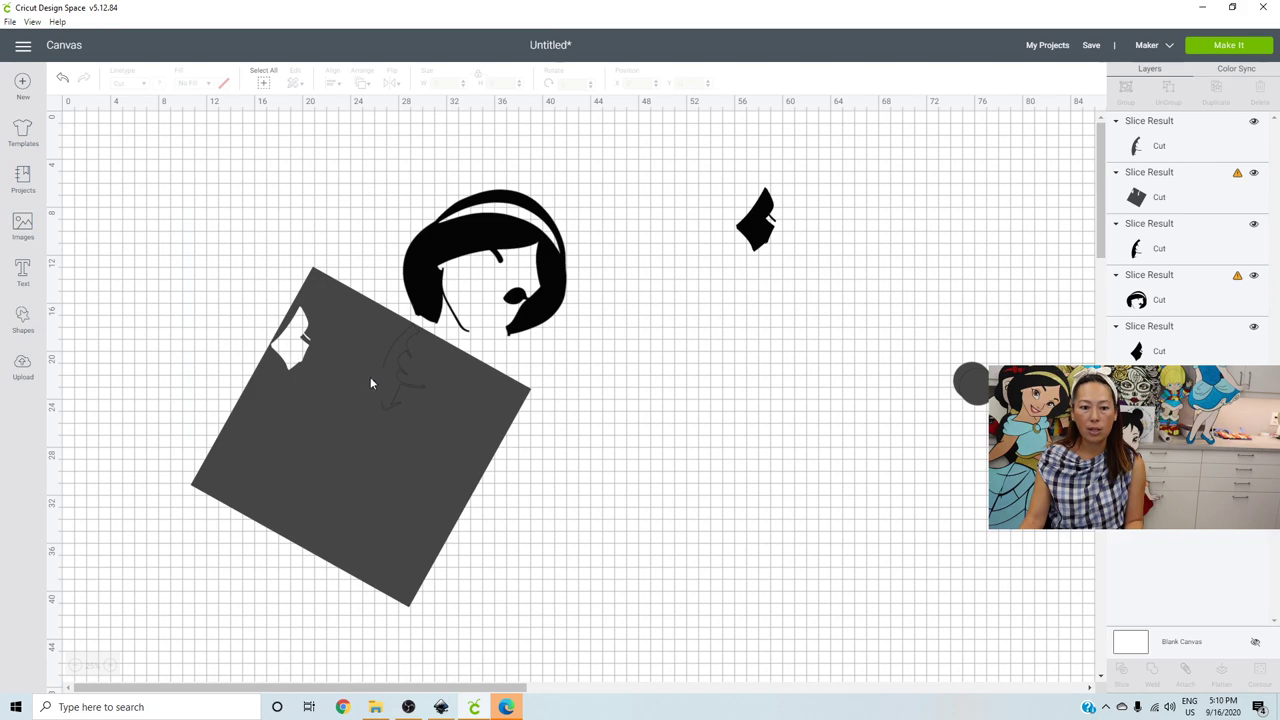
pyautogui.moveTo(412, 385); pyautogui.dragTo(668, 512)
pyautogui.click(636, 452)
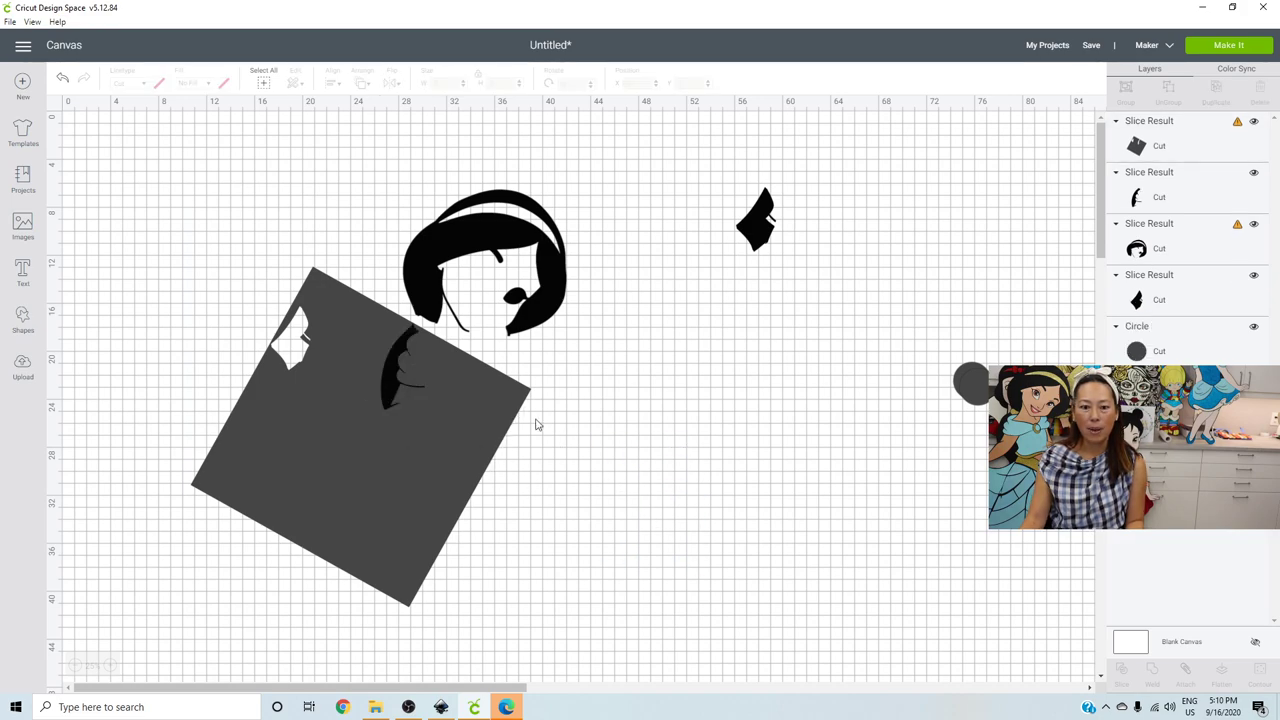
# - Drag the square clear of the figure, and set the black sleeve piece apart below the torso piece
pyautogui.click(771, 224)
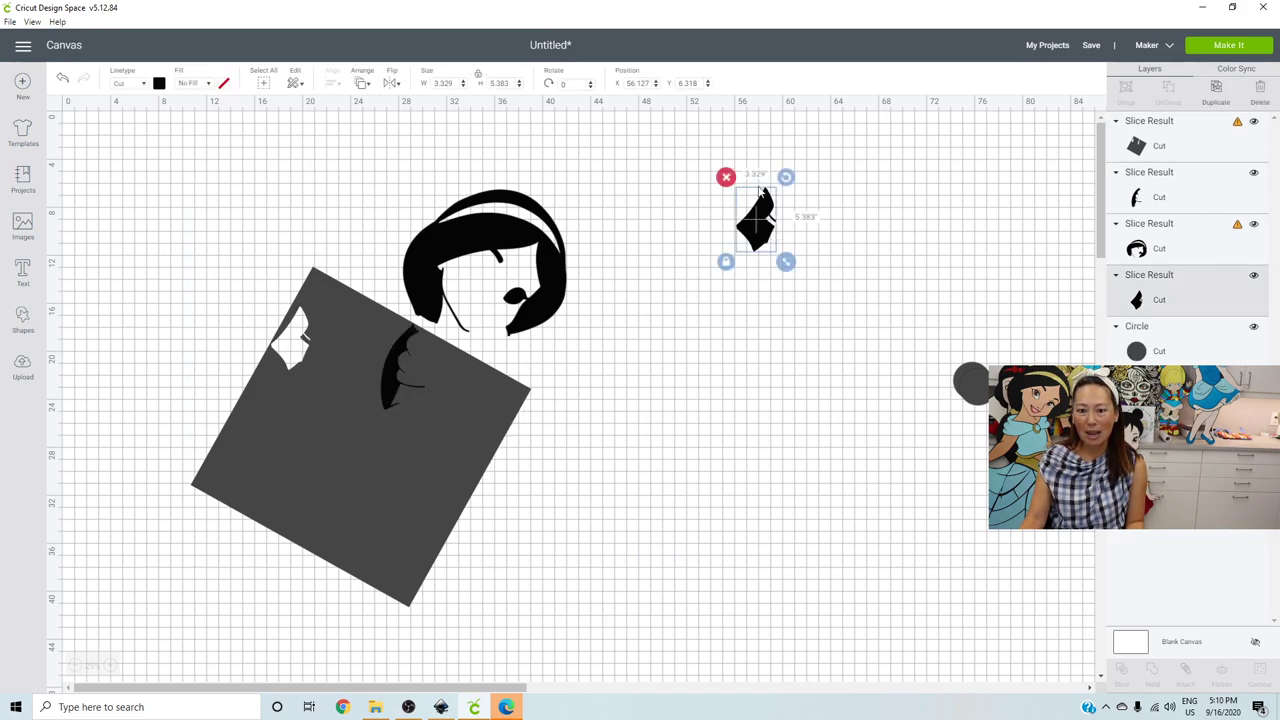
pyautogui.moveTo(510, 388); pyautogui.dragTo(382, 492)
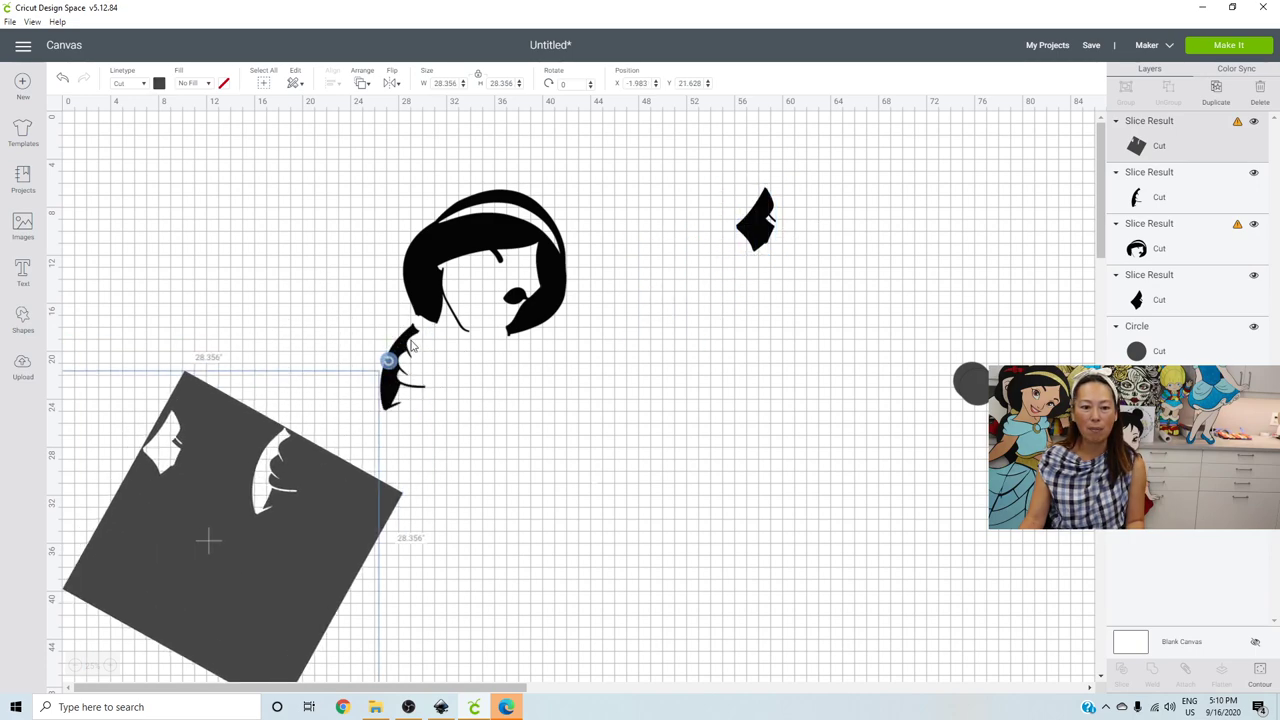
pyautogui.click(410, 345)
pyautogui.moveTo(410, 345); pyautogui.dragTo(738, 346)
# - Place a spare small circle over the long line at the sleeve's lower end, and slice the two
pyautogui.moveTo(975, 395); pyautogui.dragTo(755, 415)
pyautogui.click(742, 482)
pyautogui.moveTo(801, 515); pyautogui.dragTo(707, 335)
pyautogui.click(1121, 670)
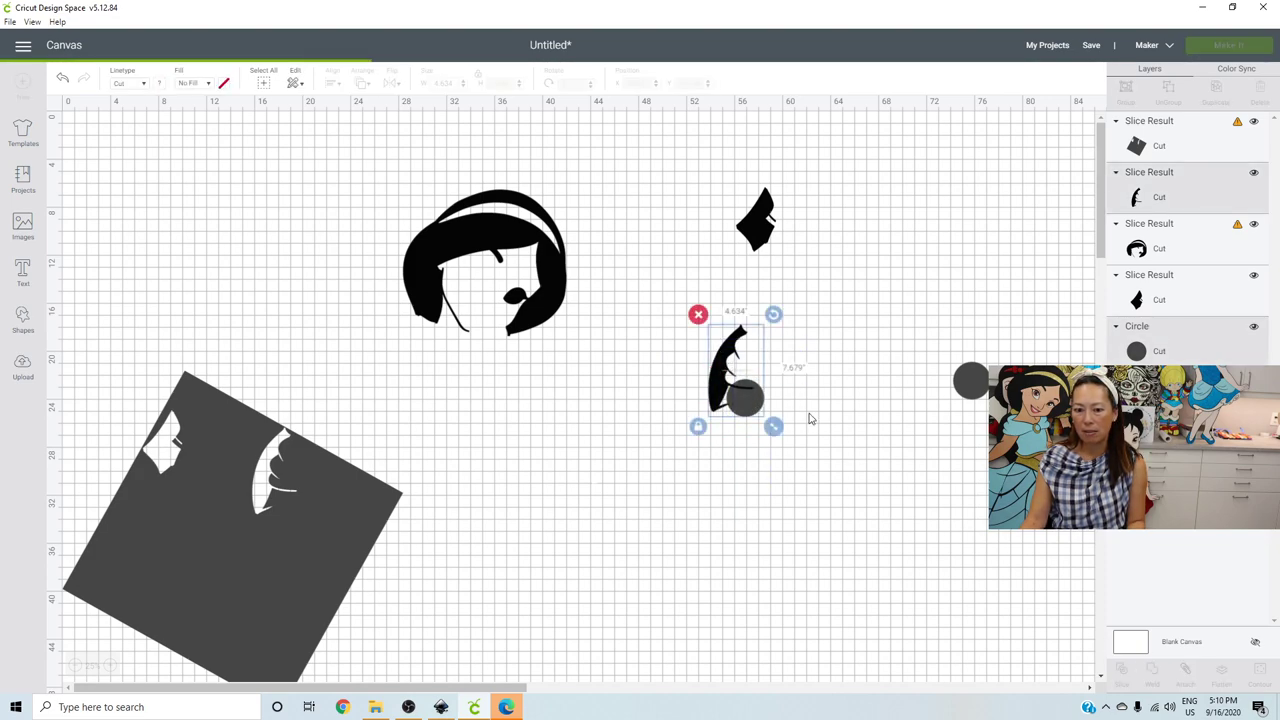
# - Move the trimmed sleeve beside the torso piece, and delete the small circle and leftover line fragments
pyautogui.moveTo(752, 398); pyautogui.dragTo(837, 500)
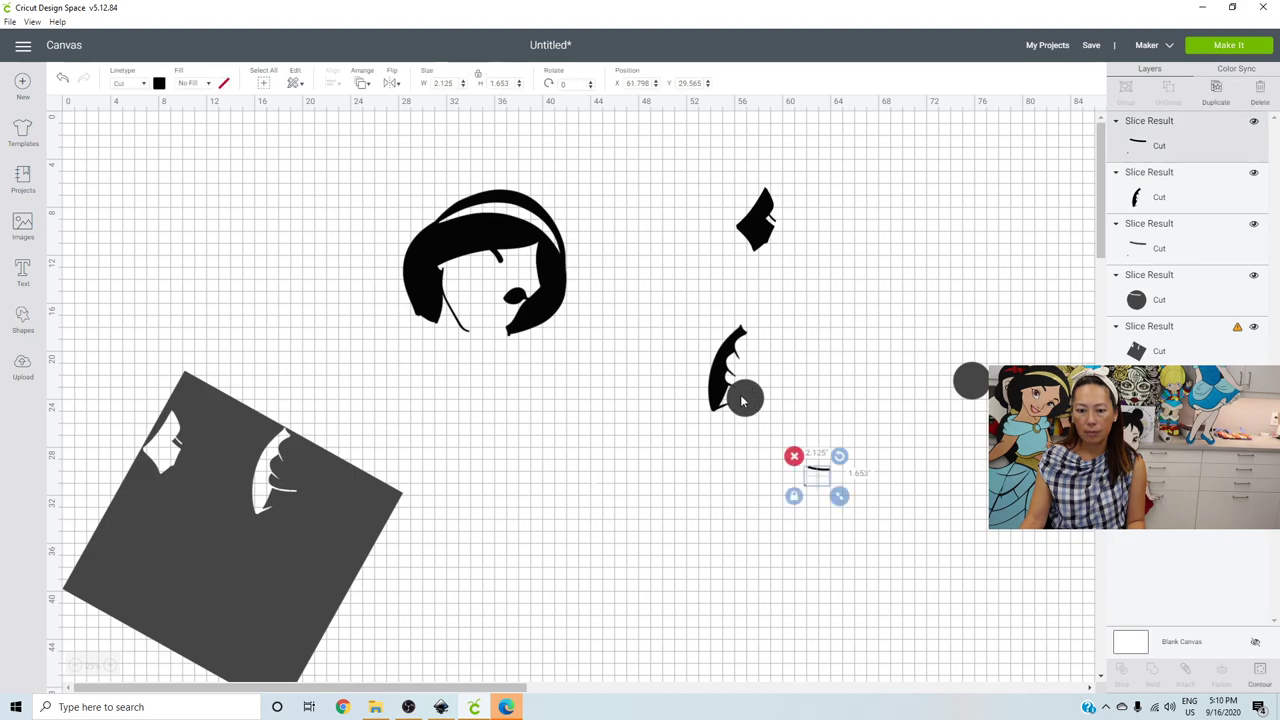
pyautogui.moveTo(733, 380); pyautogui.dragTo(846, 515)
pyautogui.click(769, 412)
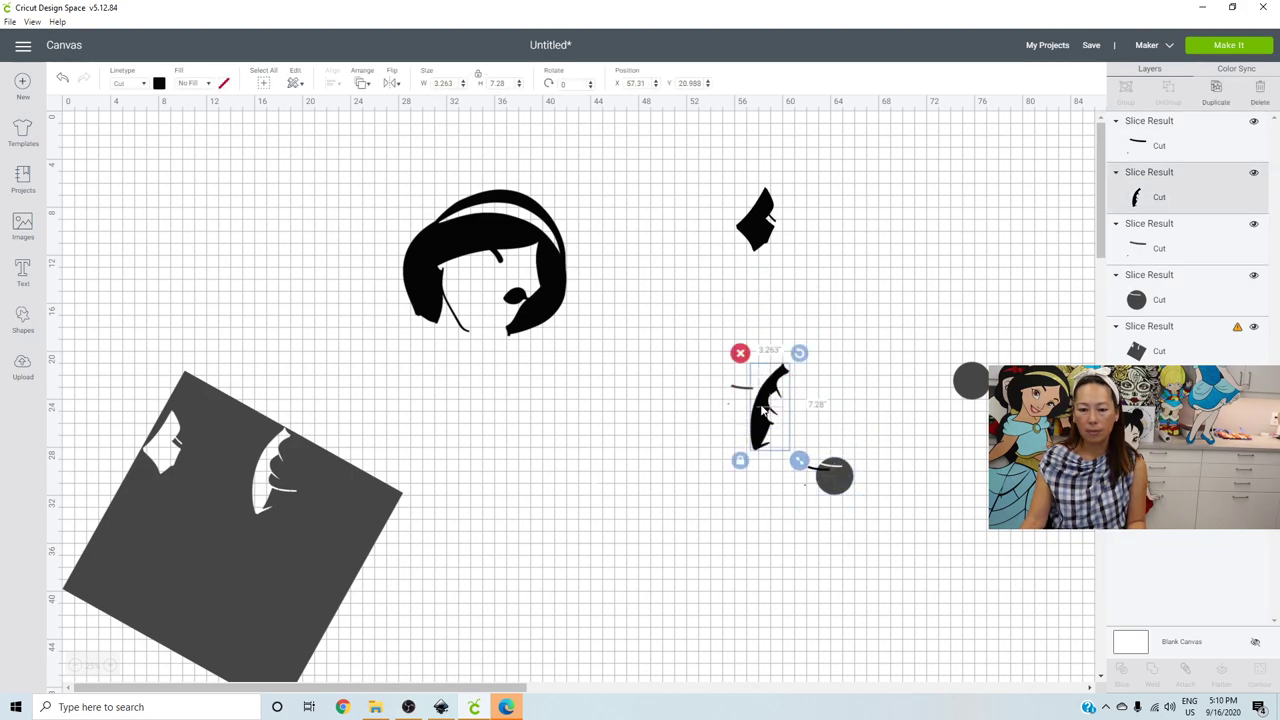
pyautogui.moveTo(769, 412); pyautogui.dragTo(814, 241)
pyautogui.moveTo(704, 376); pyautogui.dragTo(850, 553)
pyautogui.press('Delete')
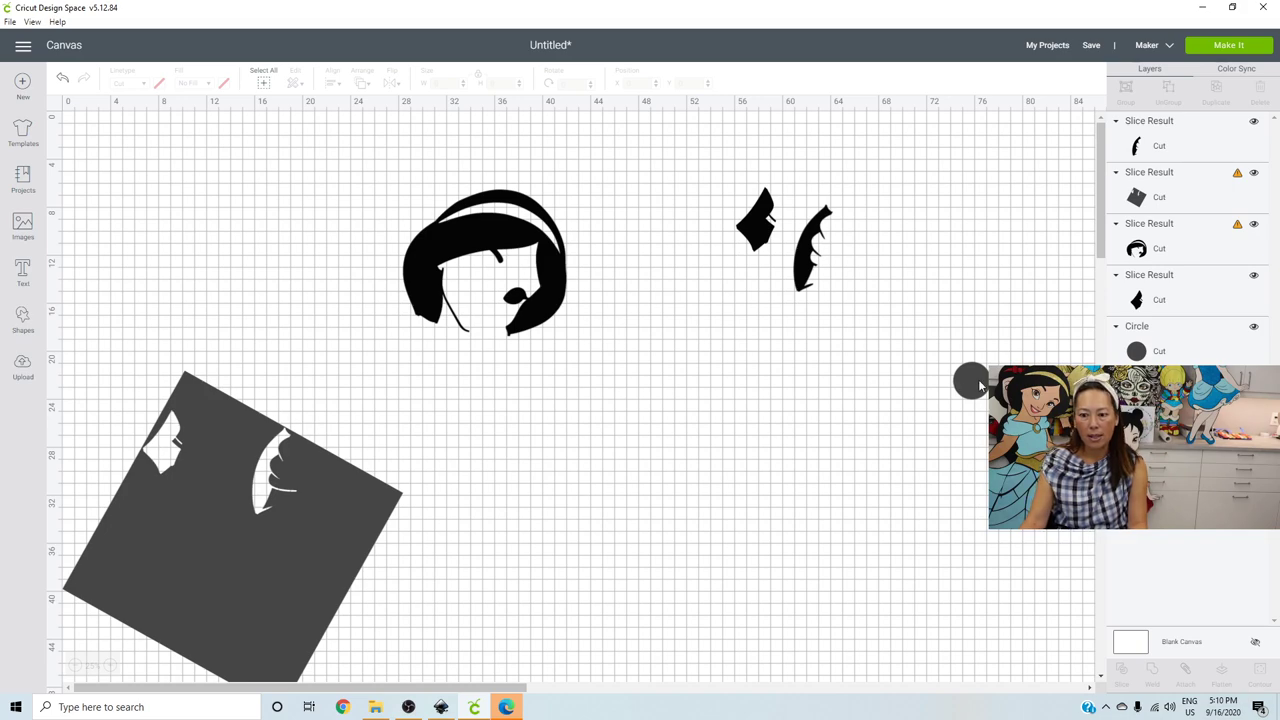
# - Enlarge the remaining circle to about 20.1 inches and place it over the mouth and right-hand hair at about X 34.9, Y 9.3
pyautogui.moveTo(980, 385); pyautogui.dragTo(619, 422)
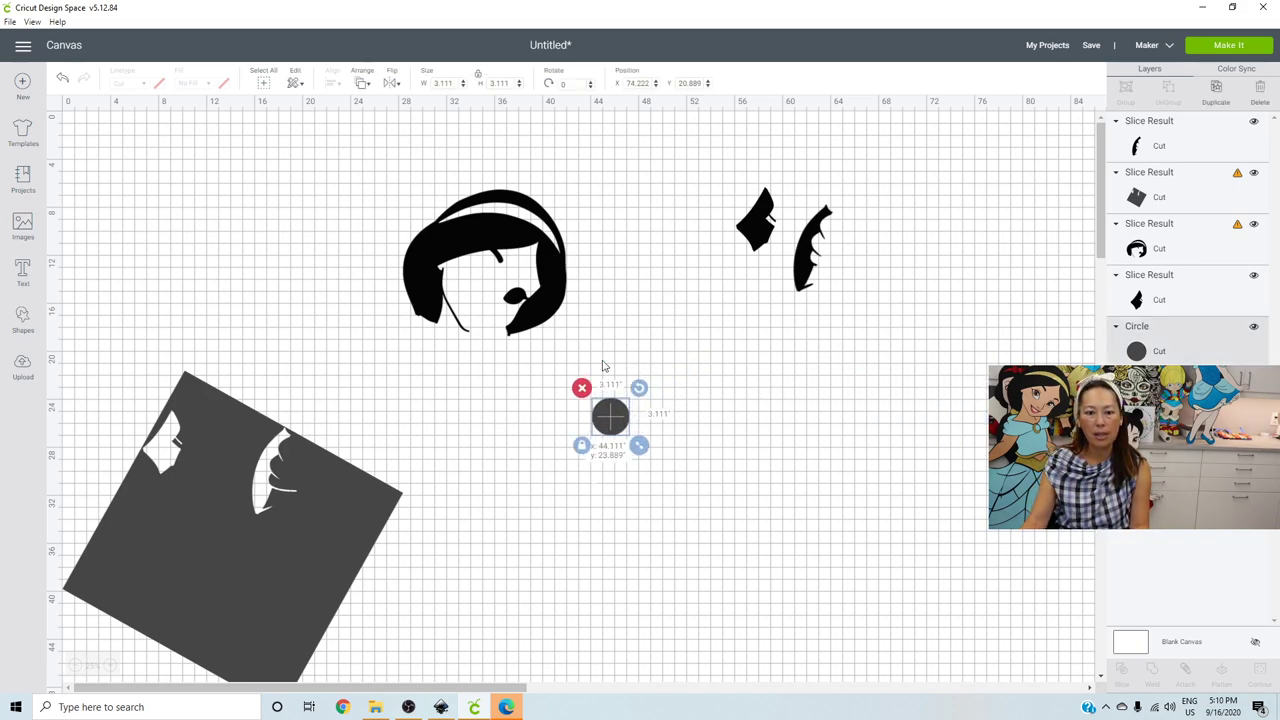
pyautogui.click(557, 282)
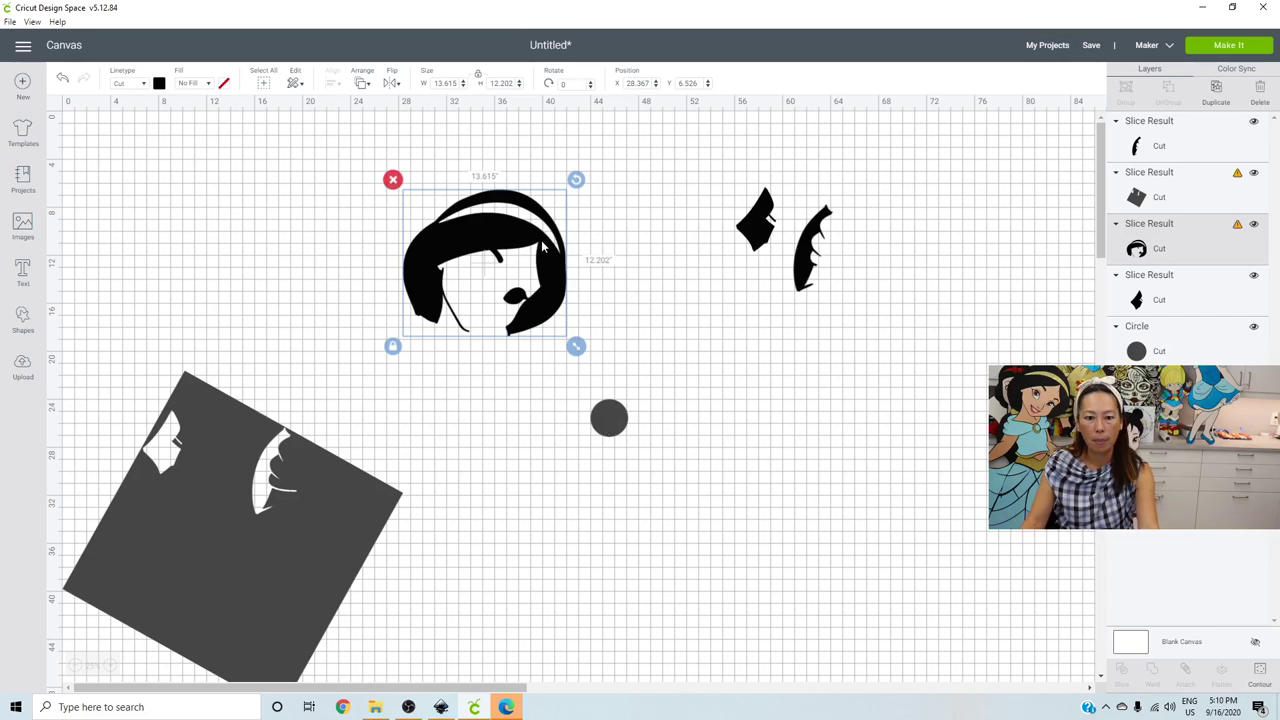
pyautogui.click(609, 418)
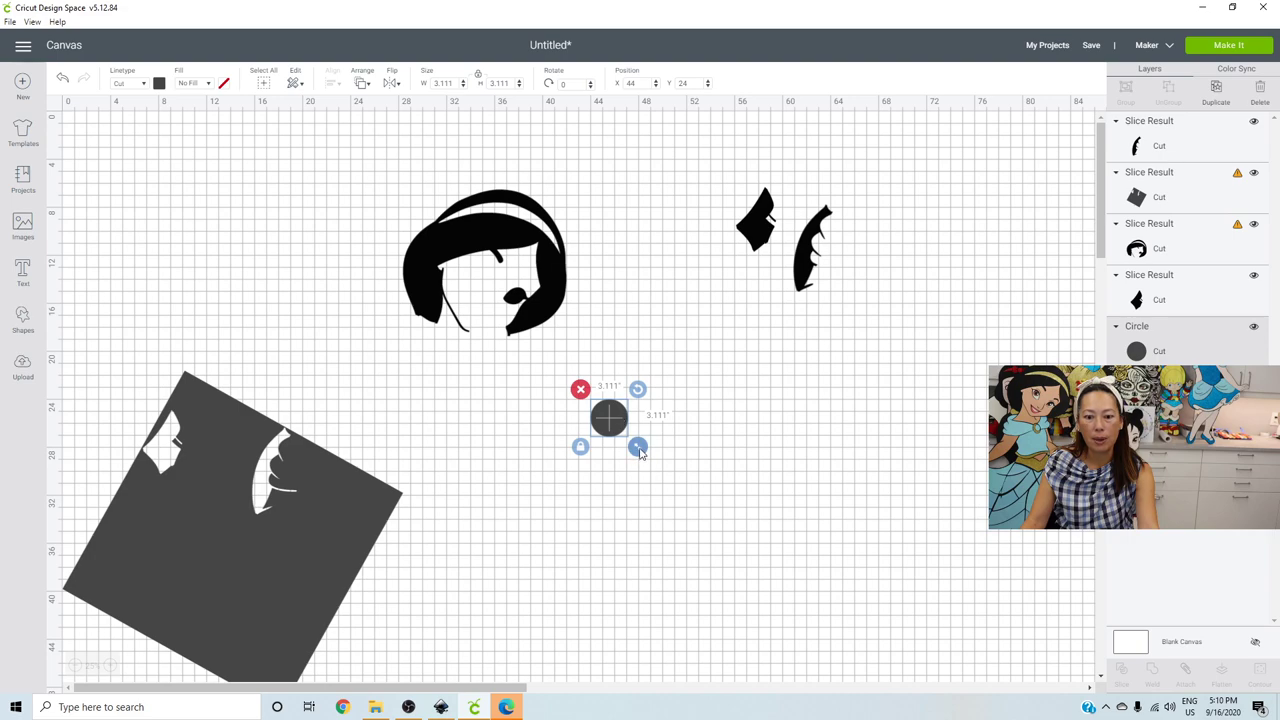
pyautogui.moveTo(638, 448); pyautogui.dragTo(690, 499)
pyautogui.moveTo(763, 580); pyautogui.dragTo(843, 630)
pyautogui.moveTo(760, 498); pyautogui.dragTo(644, 338)
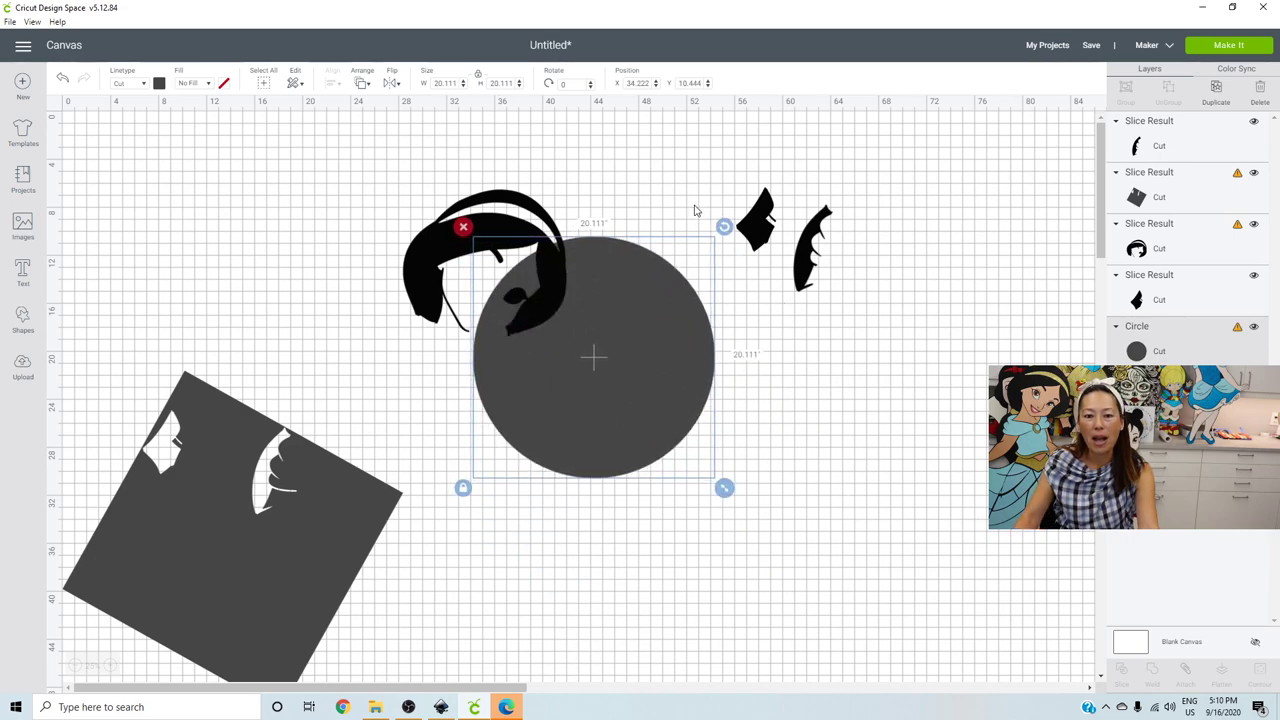
pyautogui.moveTo(622, 267); pyautogui.dragTo(631, 254)
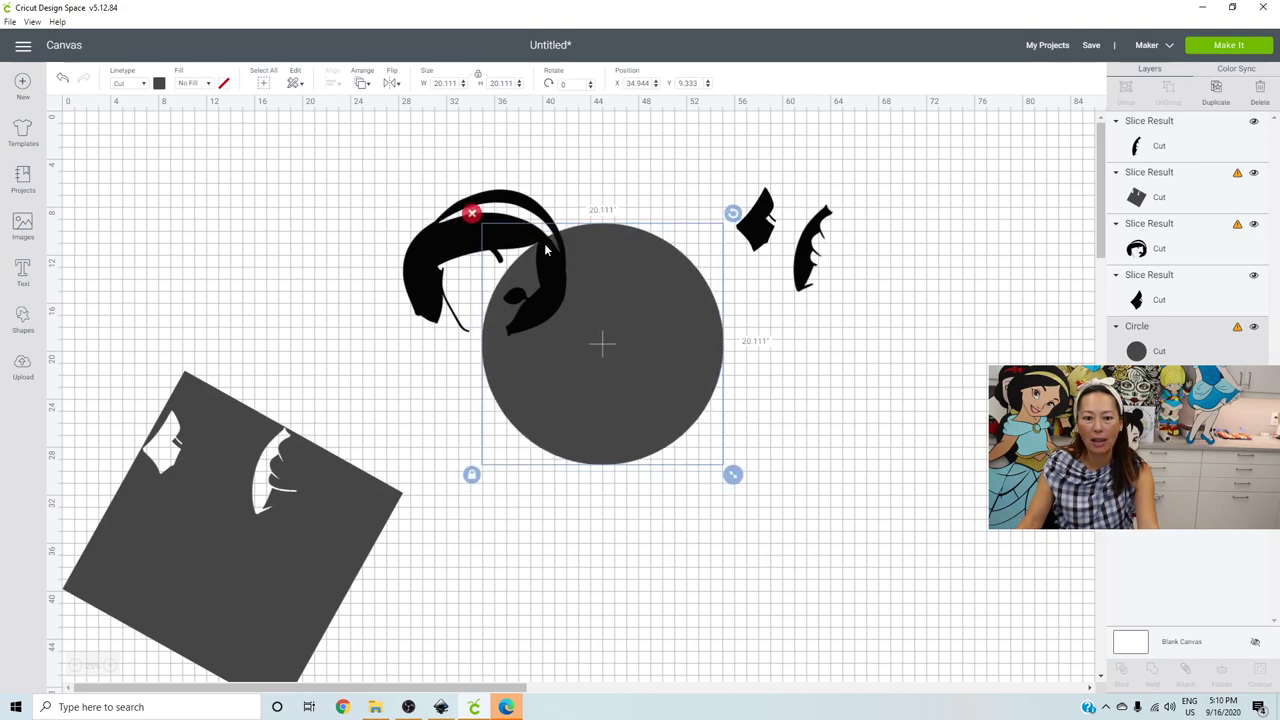
# - Select the head together with the large circle and slice them
pyautogui.click(345, 171)
pyautogui.moveTo(357, 155); pyautogui.dragTo(622, 326)
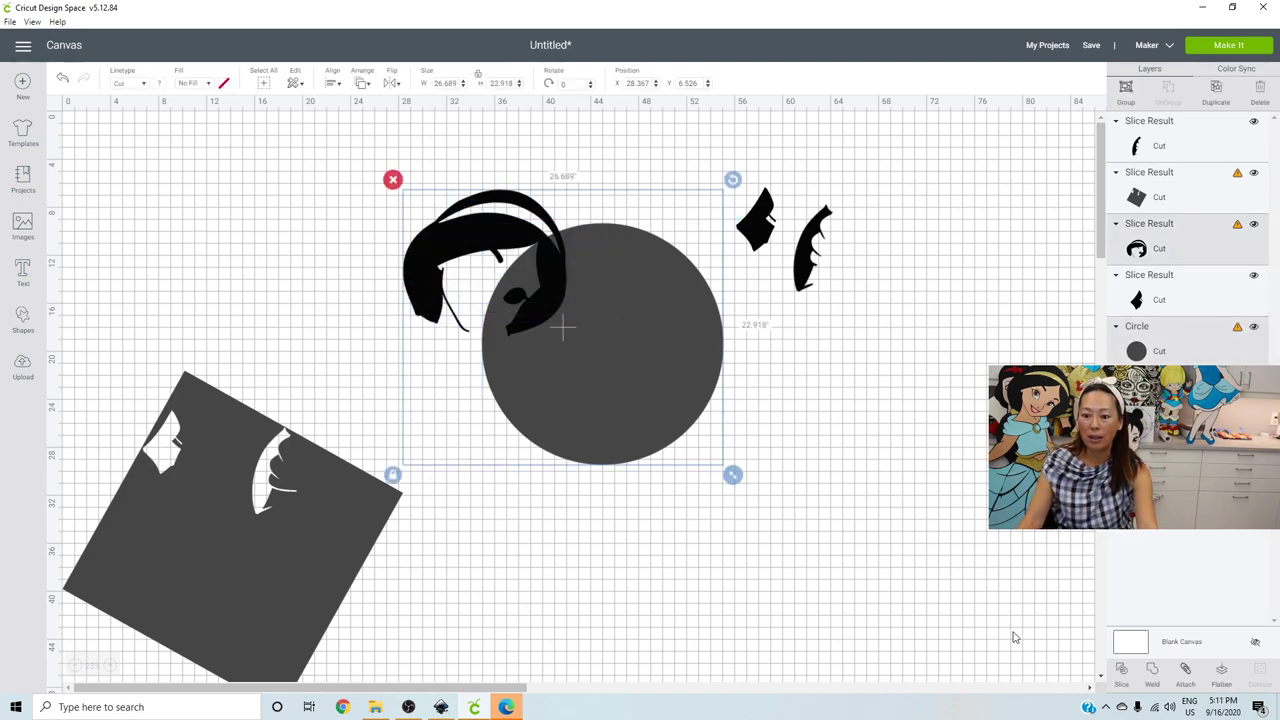
pyautogui.click(1127, 674)
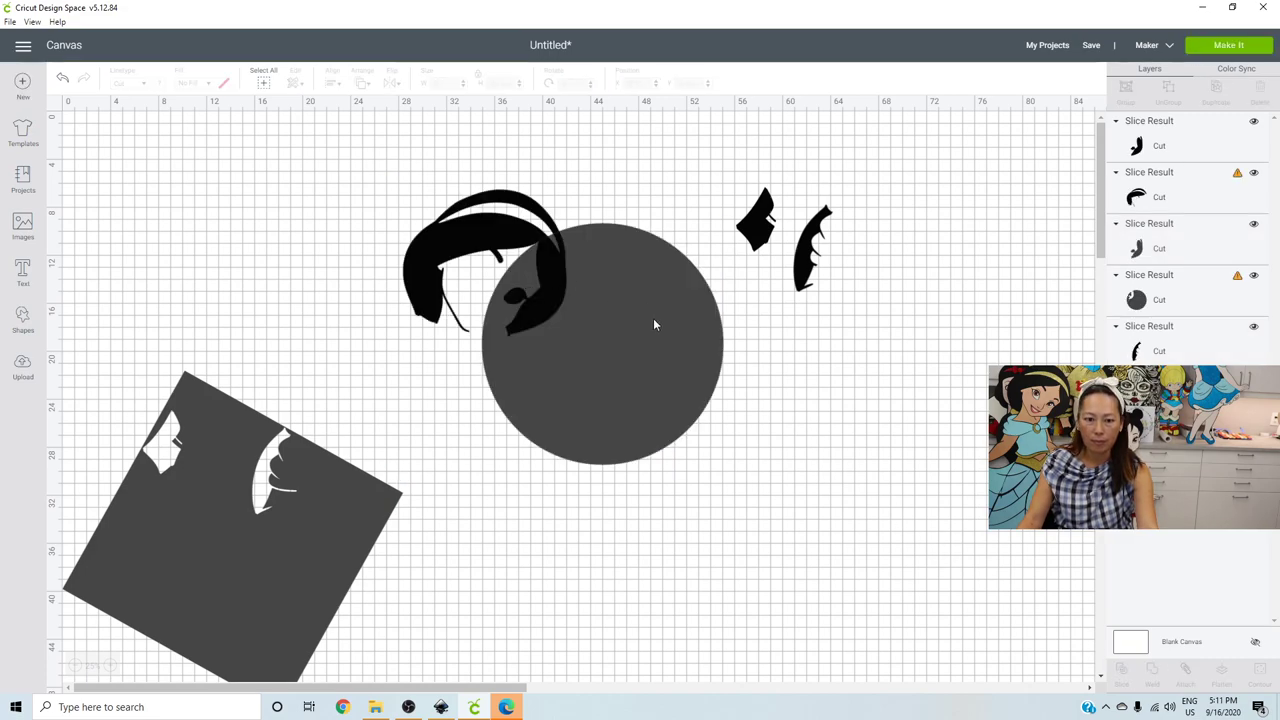
# - Move the large circle, the black hair-and-mouth piece, the remaining head and the grey copy apart from each other
pyautogui.moveTo(653, 318); pyautogui.dragTo(851, 500)
pyautogui.moveTo(548, 300); pyautogui.dragTo(802, 511)
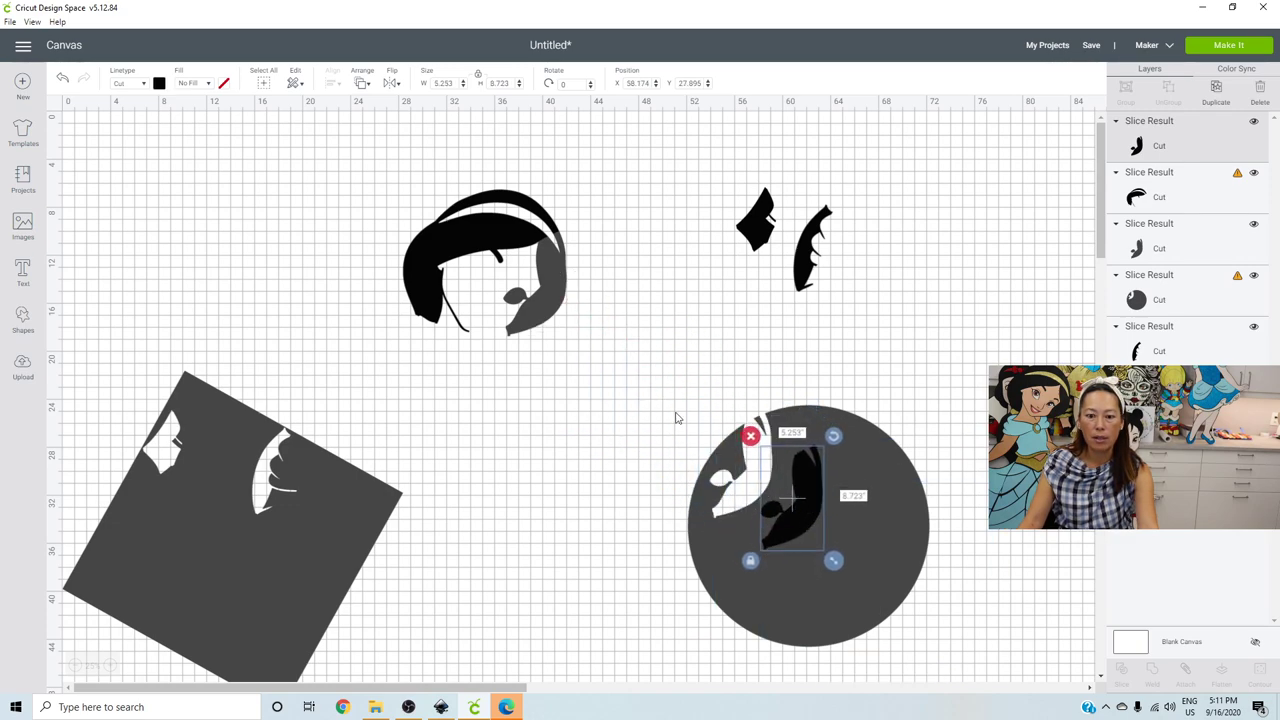
pyautogui.moveTo(548, 305); pyautogui.dragTo(462, 277)
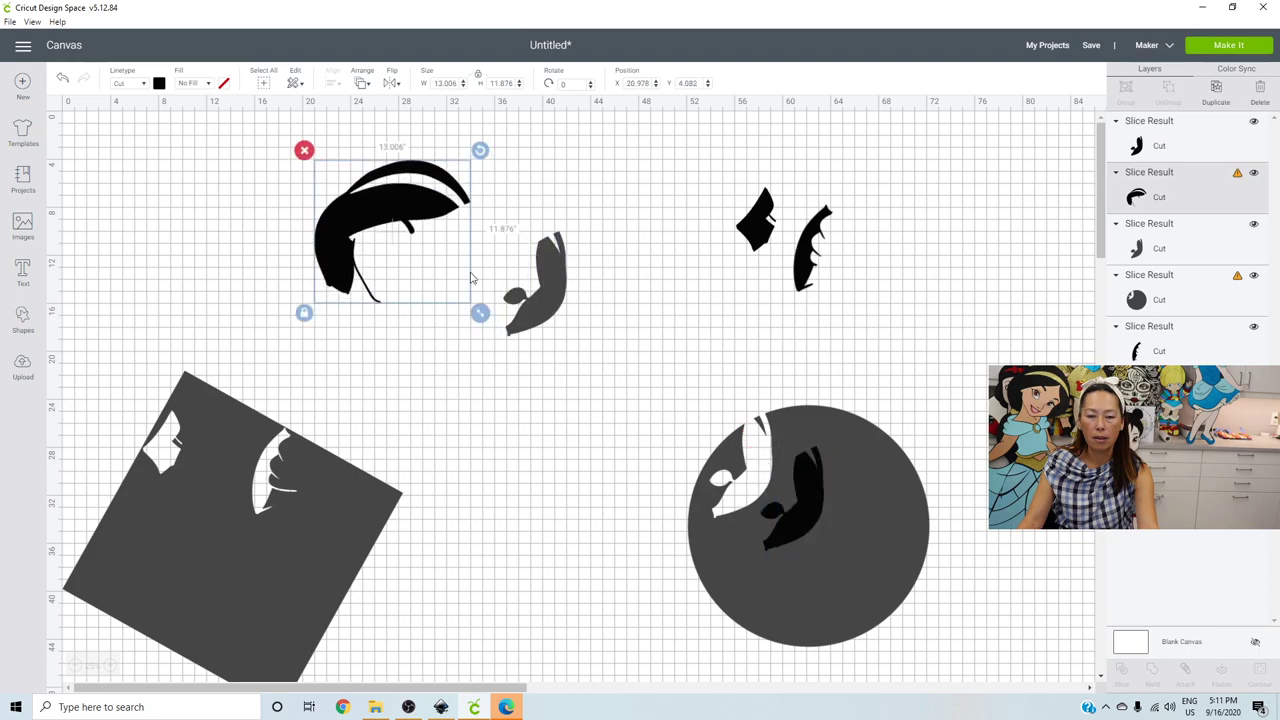
pyautogui.moveTo(560, 310); pyautogui.dragTo(599, 419)
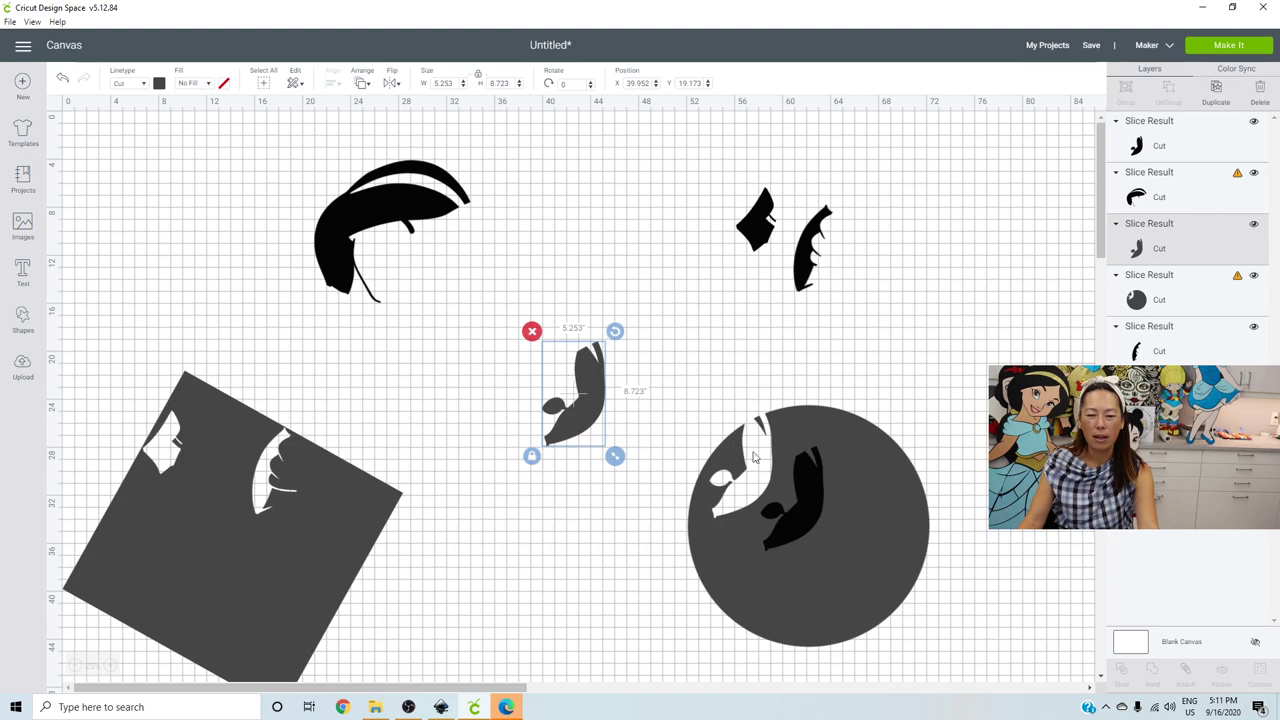
# - Test the black hair-and-mouth piece against the head, and set it aside between the head and the finished pieces
pyautogui.moveTo(773, 497); pyautogui.dragTo(464, 262)
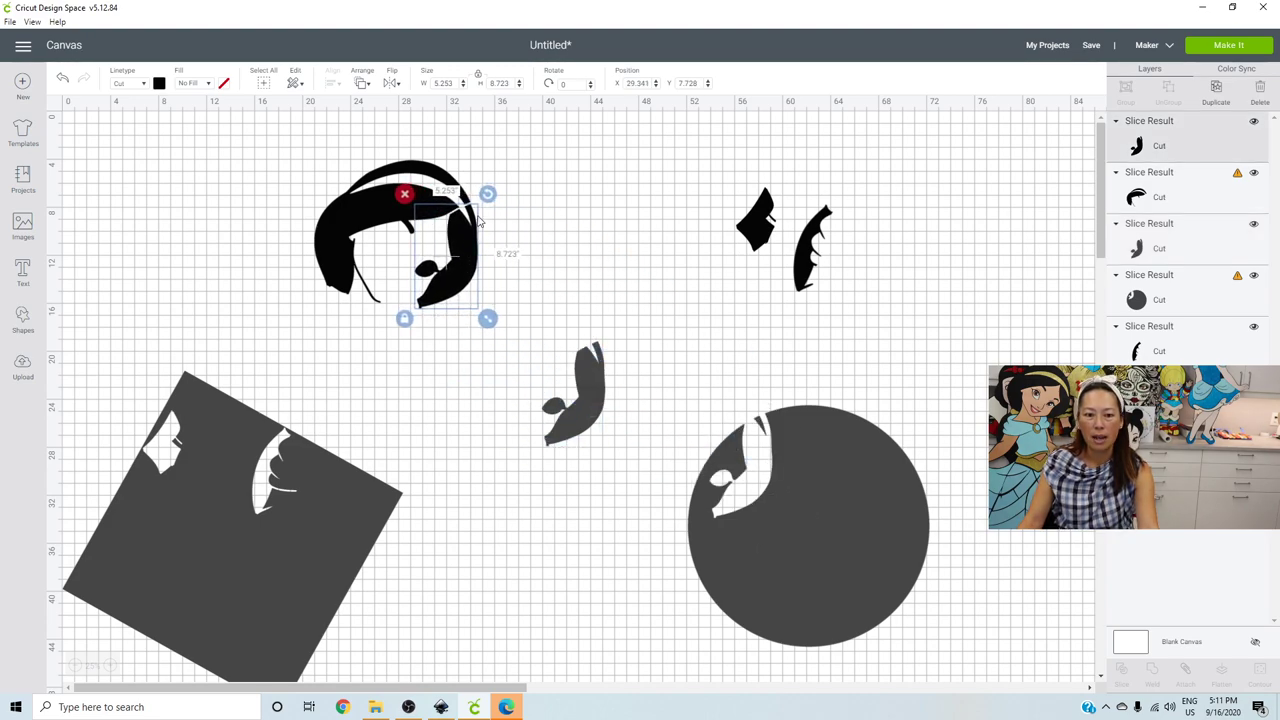
pyautogui.moveTo(451, 213); pyautogui.dragTo(581, 224)
pyautogui.click(388, 222)
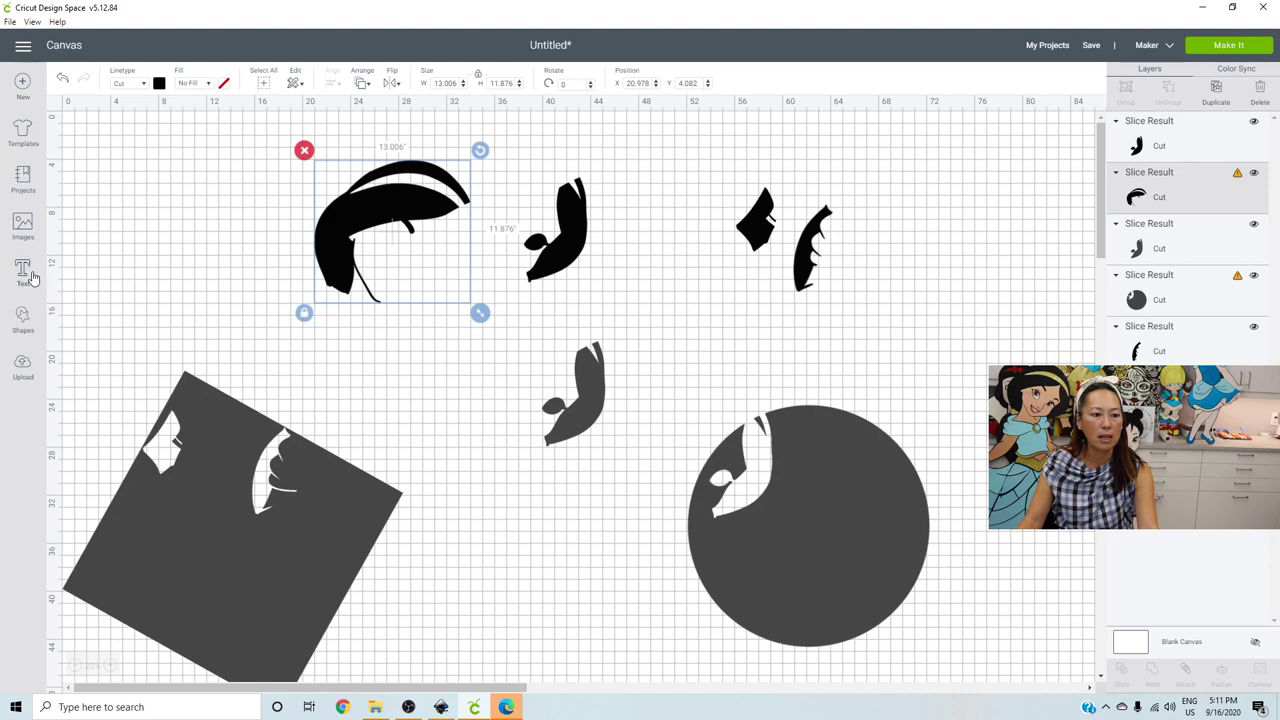
# - Move the large circle below the head and the black hair-and-mouth piece beside the sleeve at about X 66.2, Y 8.7
pyautogui.click(38, 319)
pyautogui.click(884, 467)
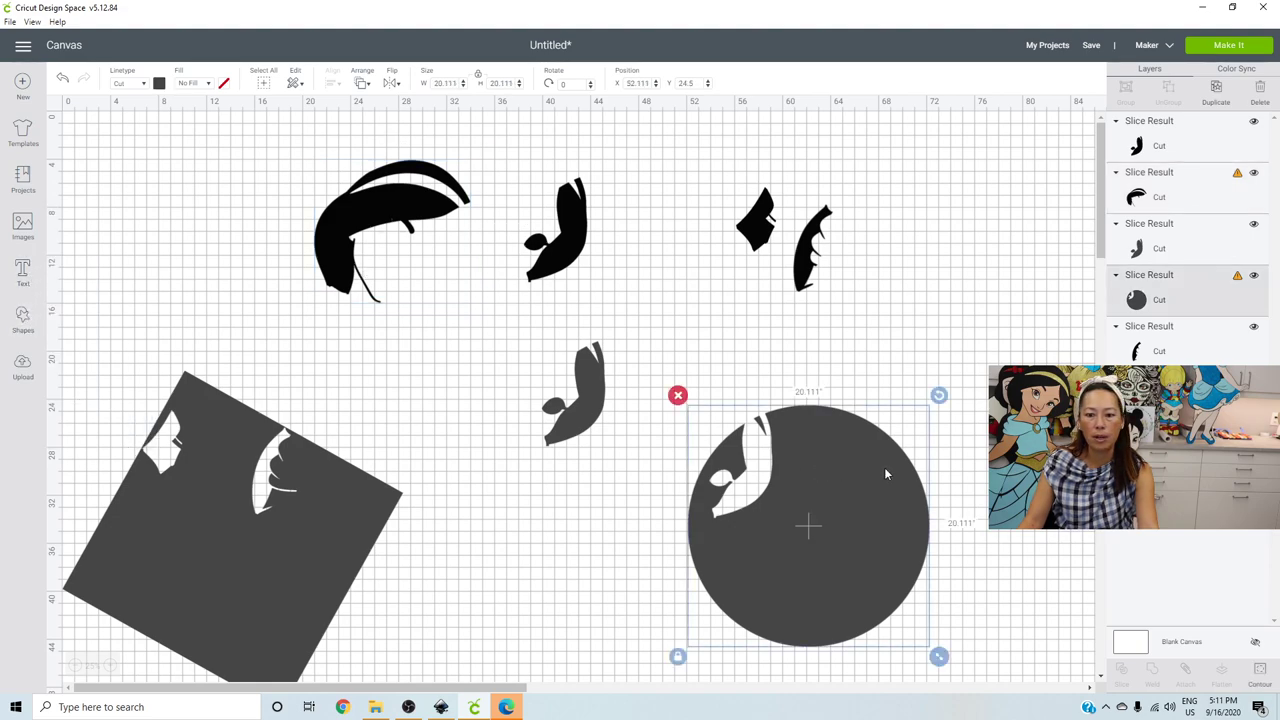
pyautogui.moveTo(884, 467); pyautogui.dragTo(543, 427)
pyautogui.moveTo(588, 233); pyautogui.dragTo(920, 270)
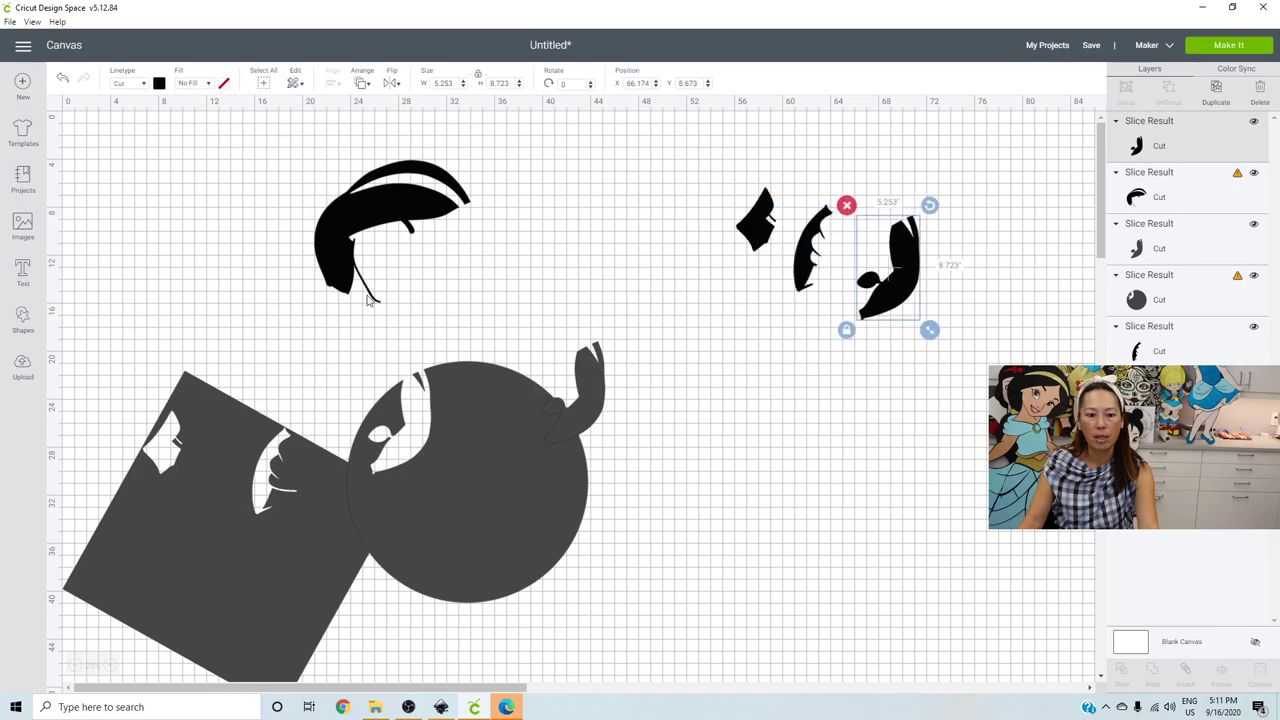
# - Rotate the large circle to about 270.6° over the head's face lines at about X 23.3, Y 8.7, and slice the two
pyautogui.moveTo(483, 383); pyautogui.dragTo(450, 298)
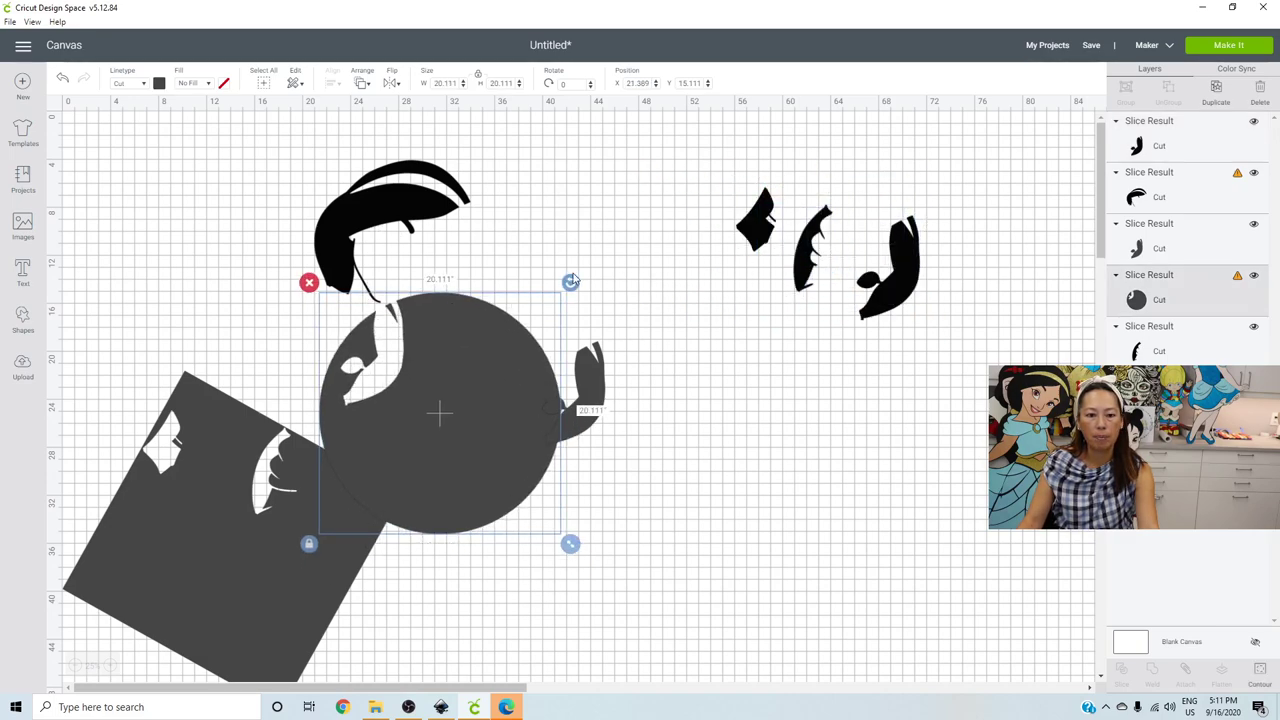
pyautogui.moveTo(571, 281); pyautogui.dragTo(514, 250)
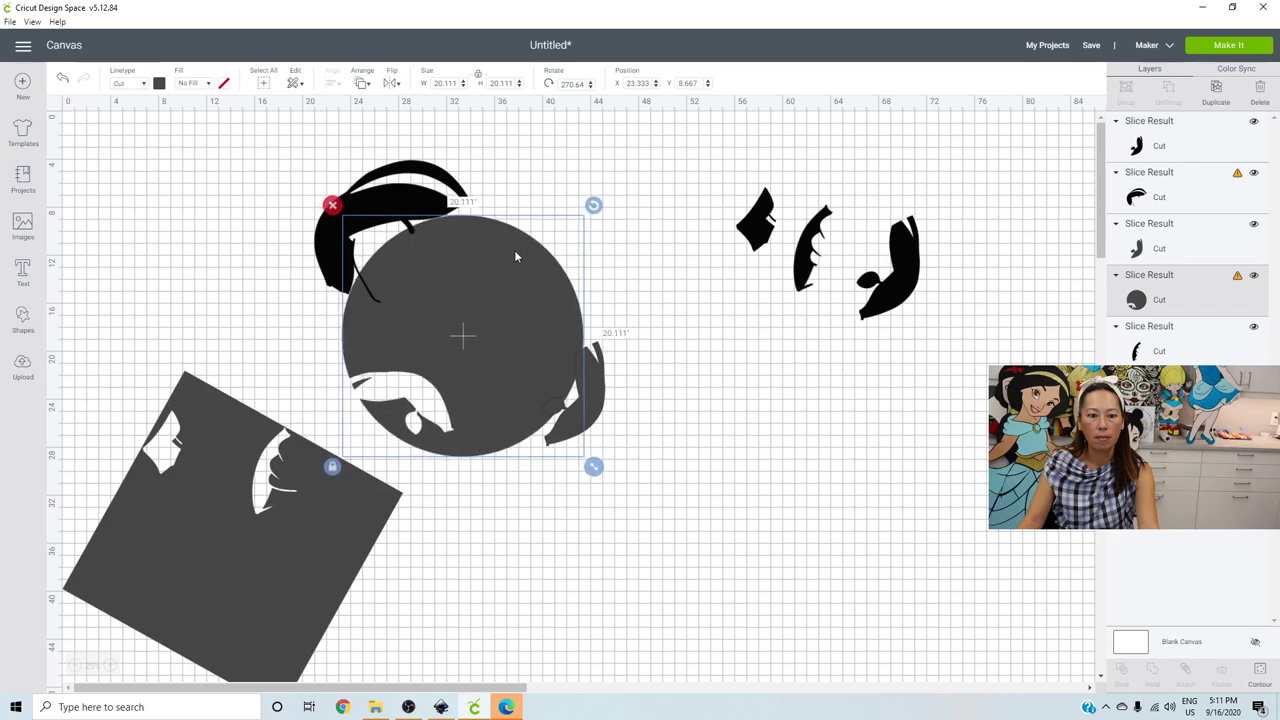
pyautogui.moveTo(237, 183); pyautogui.dragTo(478, 350)
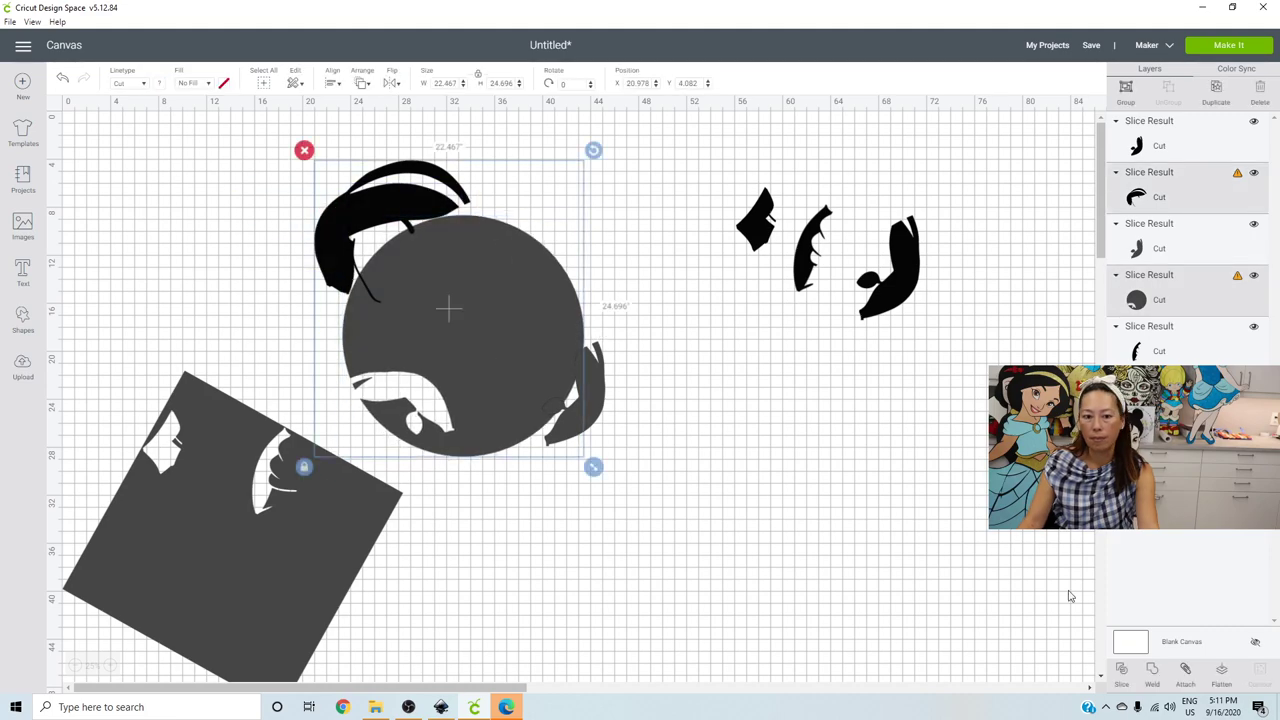
pyautogui.click(1124, 672)
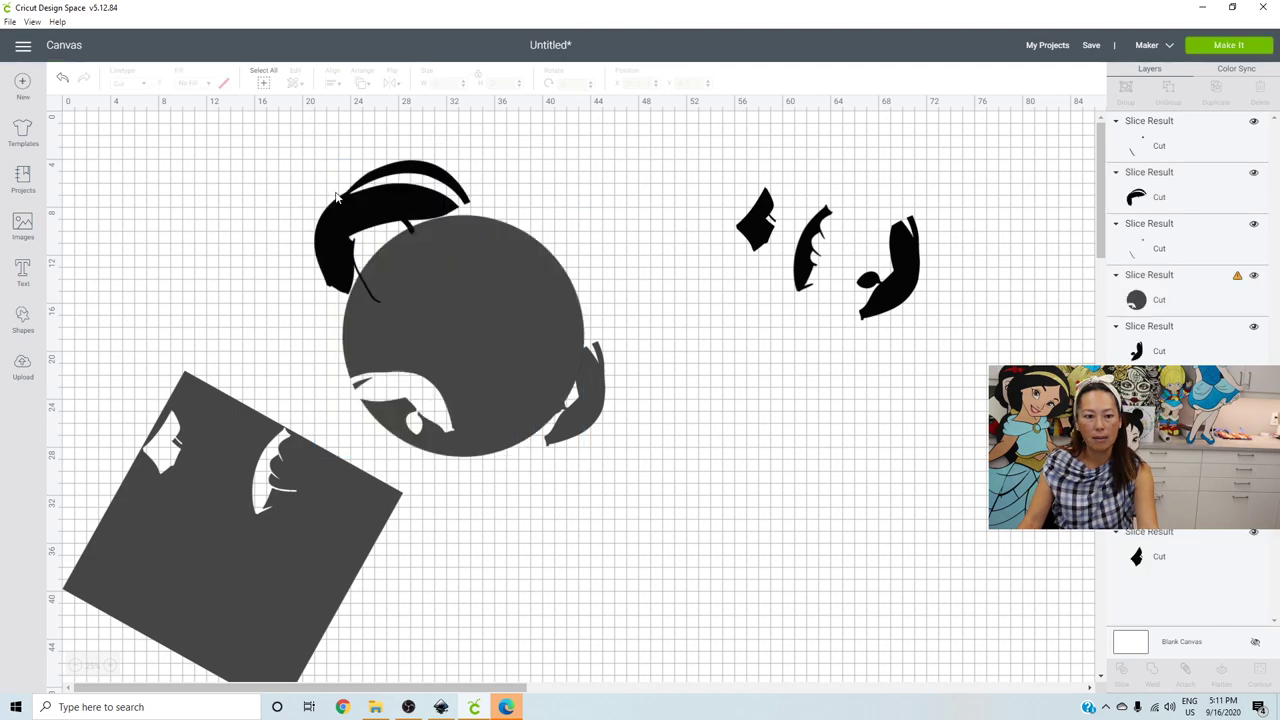
# - Move the trimmed head aside, and delete the grey square, large circle, grey copy and leftover line fragments
pyautogui.moveTo(383, 205); pyautogui.dragTo(292, 190)
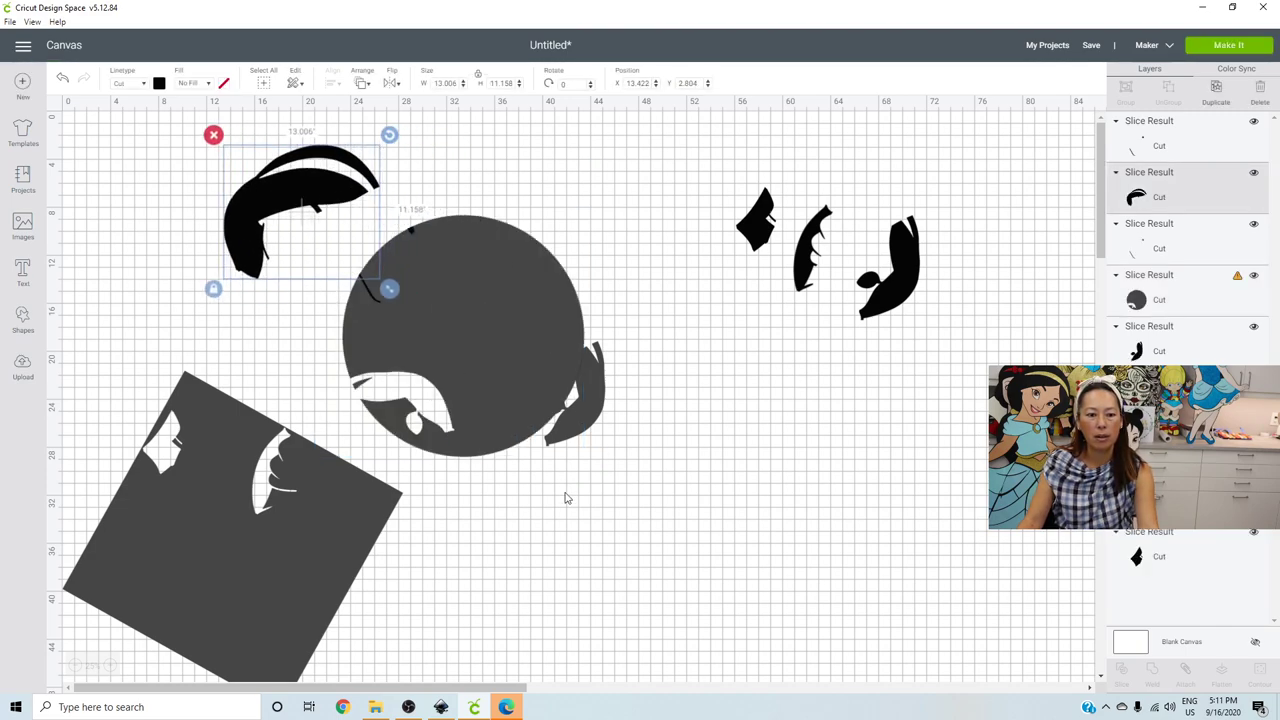
pyautogui.moveTo(615, 565); pyautogui.dragTo(255, 343)
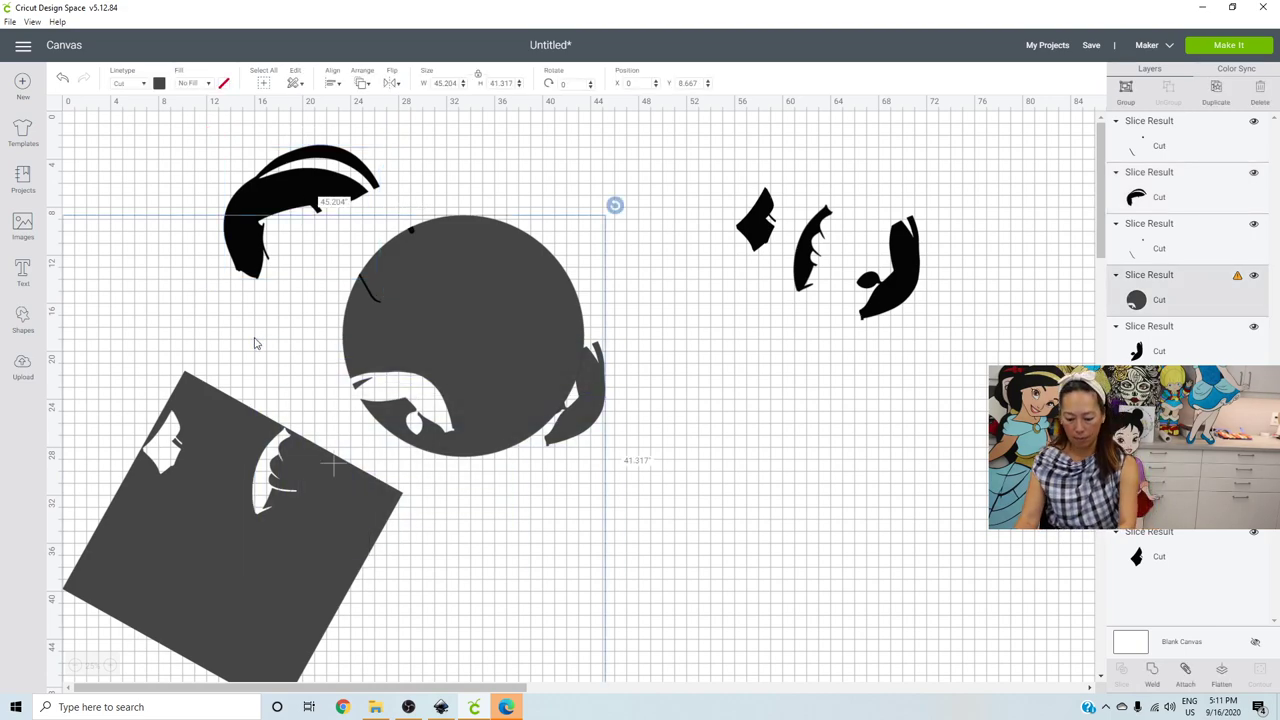
pyautogui.press('Delete')
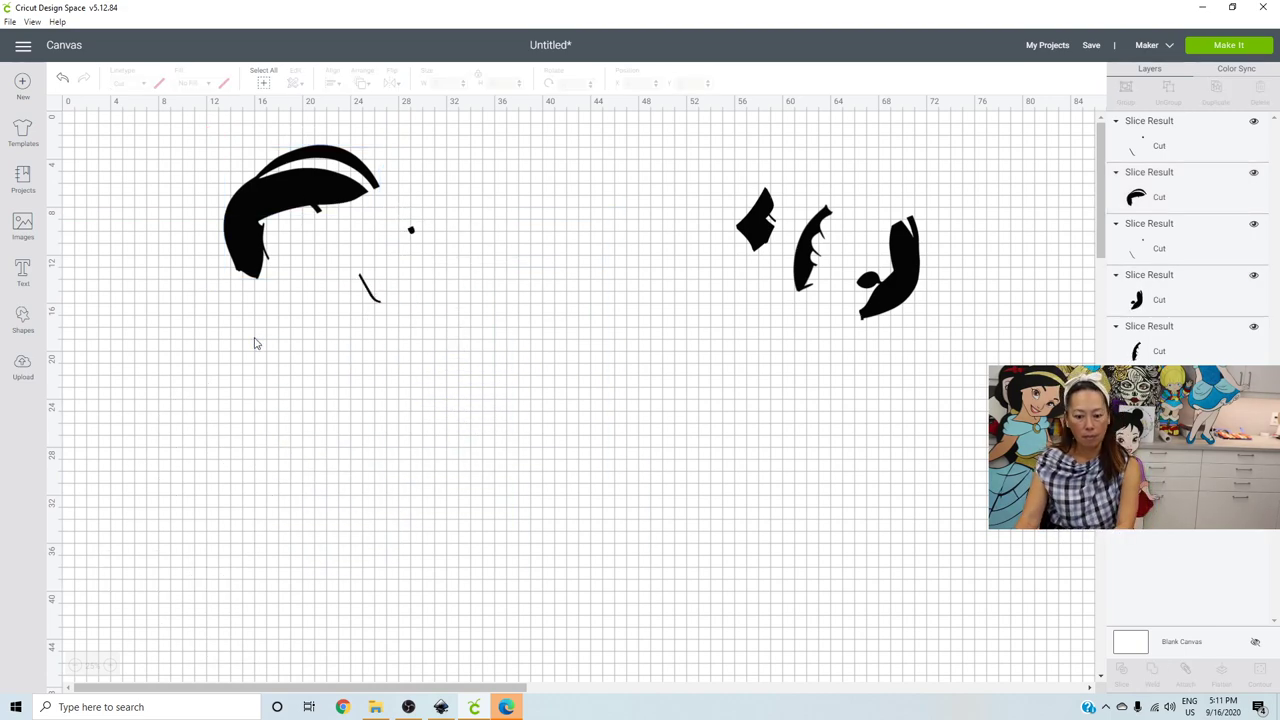
pyautogui.click(376, 297)
pyautogui.press('Delete')
pyautogui.click(412, 233)
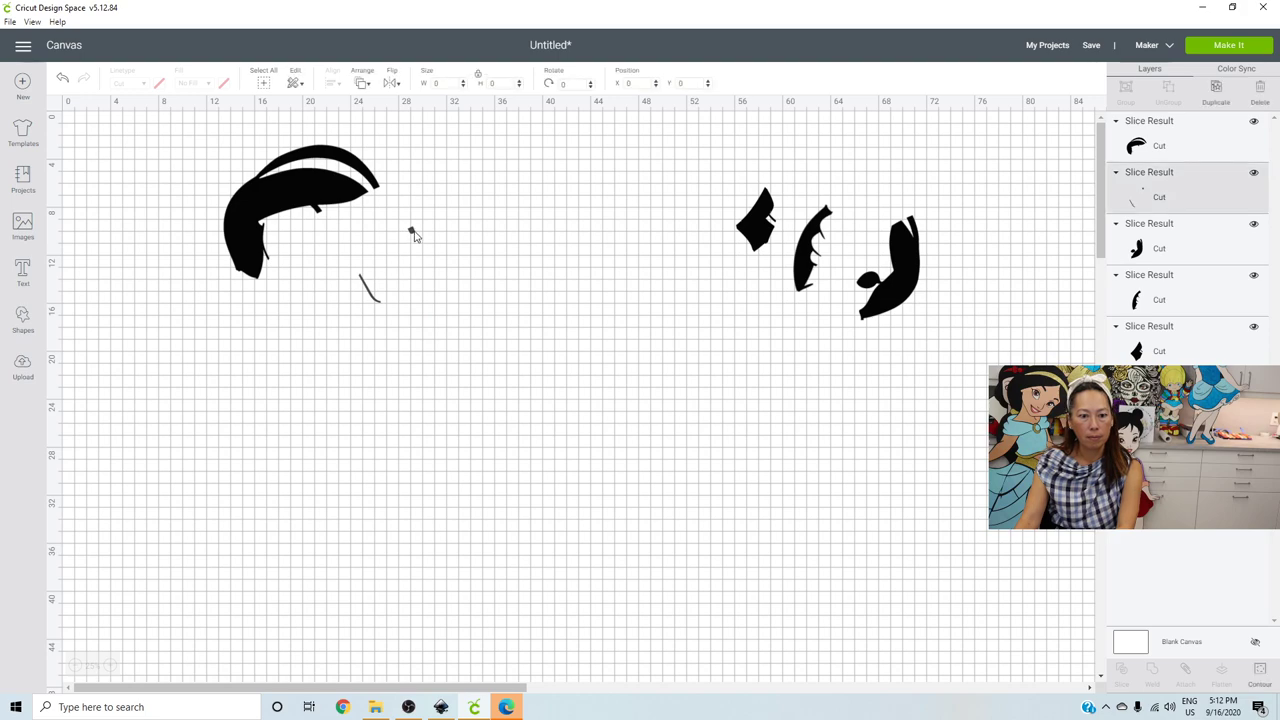
pyautogui.press('Delete')
# - Move the trimmed hair piece towards the other pieces at about X 34.3, Y 10.3, and rotate it to about 354.8°
pyautogui.click(337, 200)
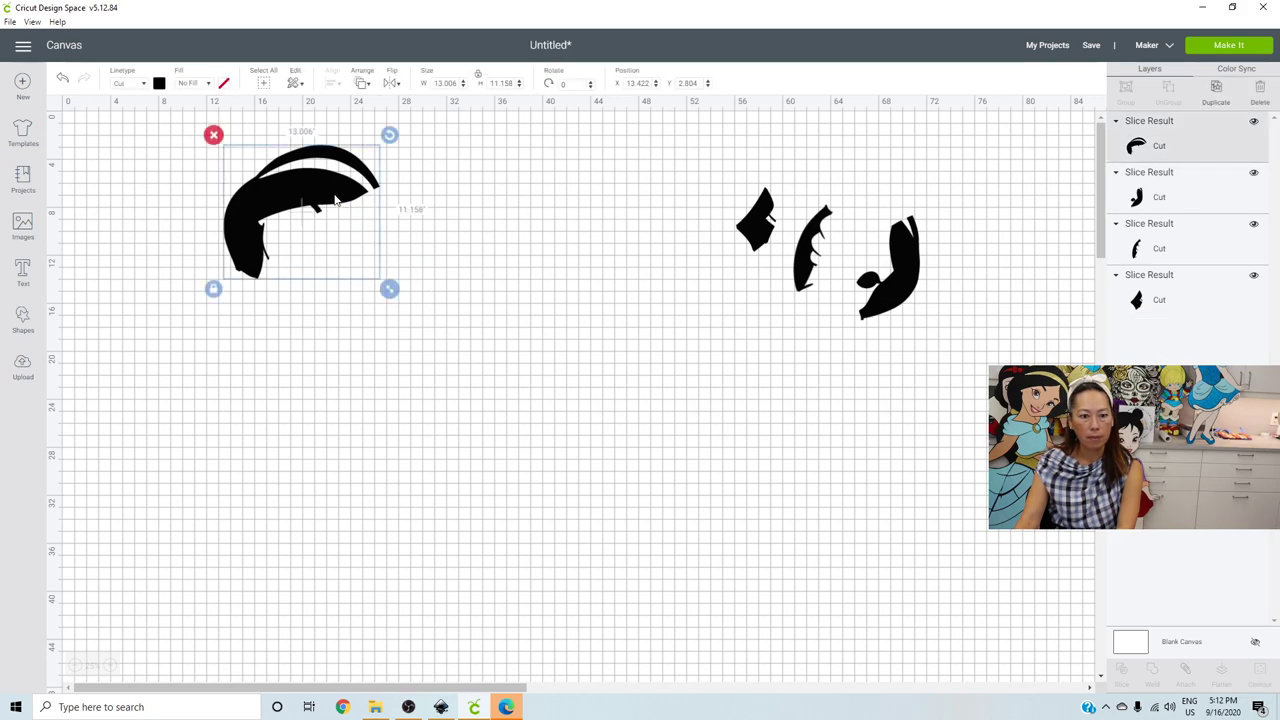
pyautogui.moveTo(337, 200); pyautogui.dragTo(587, 291)
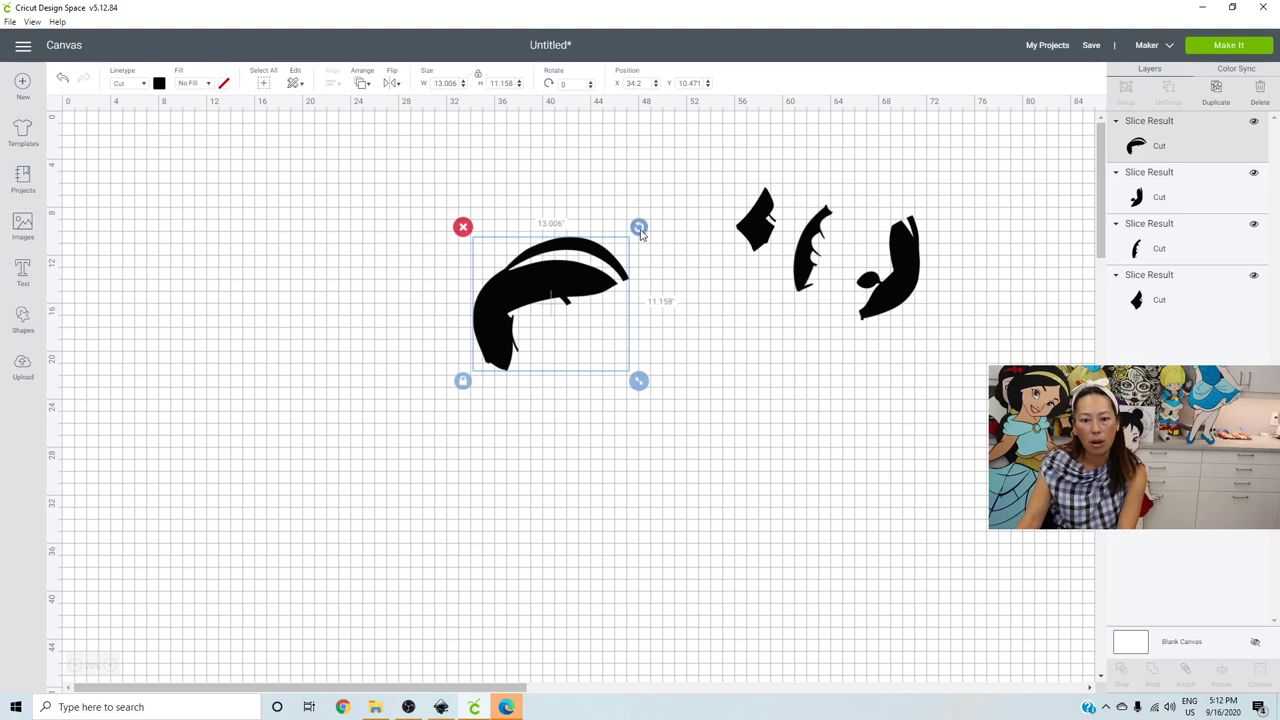
pyautogui.moveTo(640, 230)
pyautogui.mouseDown()
pyautogui.moveTo(643, 248)
pyautogui.moveTo(631, 217)
pyautogui.mouseUp()
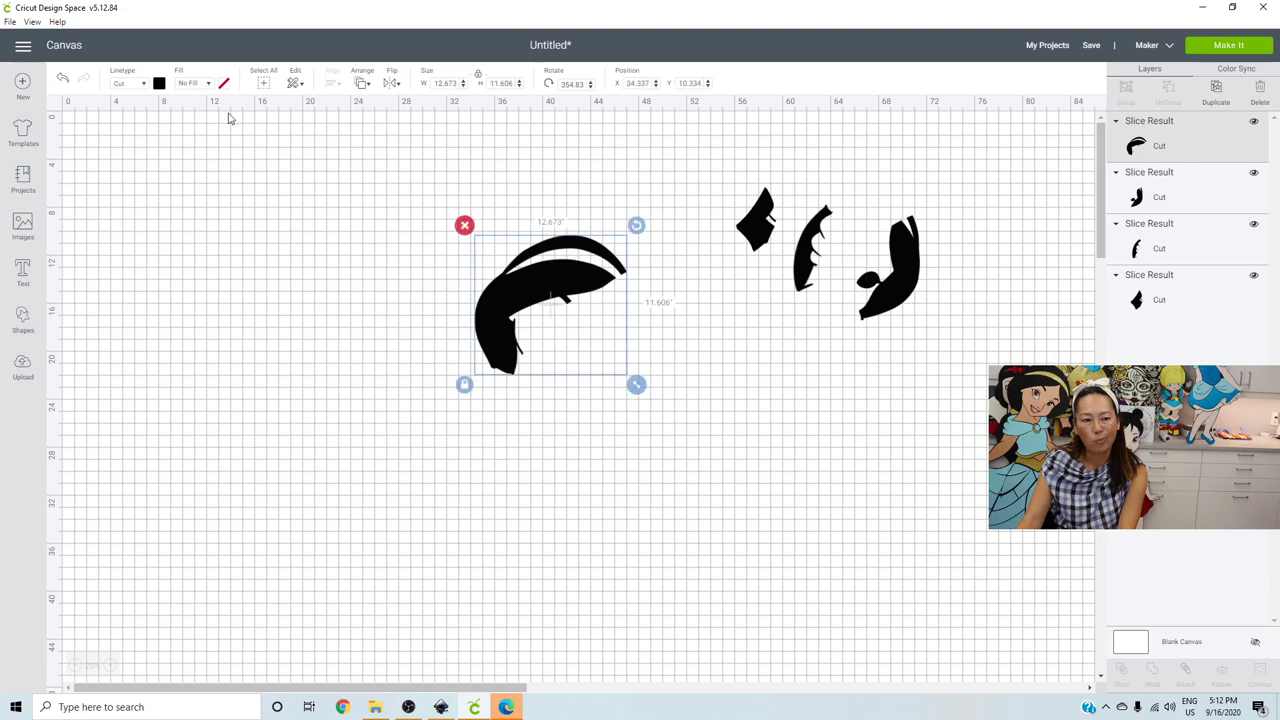
# - Undo the recent edits back to the point just after the head was sliced with the large circle
pyautogui.click(61, 81)
pyautogui.click(61, 81)
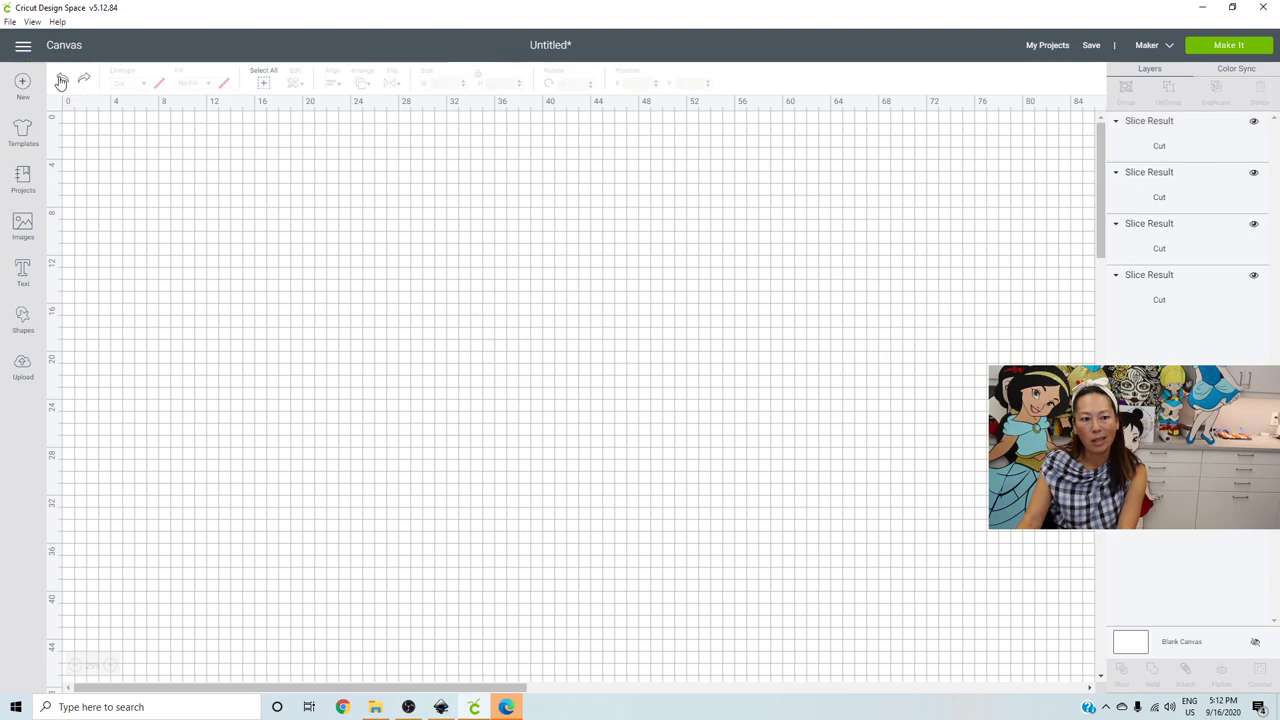
pyautogui.click(61, 81)
pyautogui.click(61, 81)
pyautogui.click(61, 81)
pyautogui.click(61, 81)
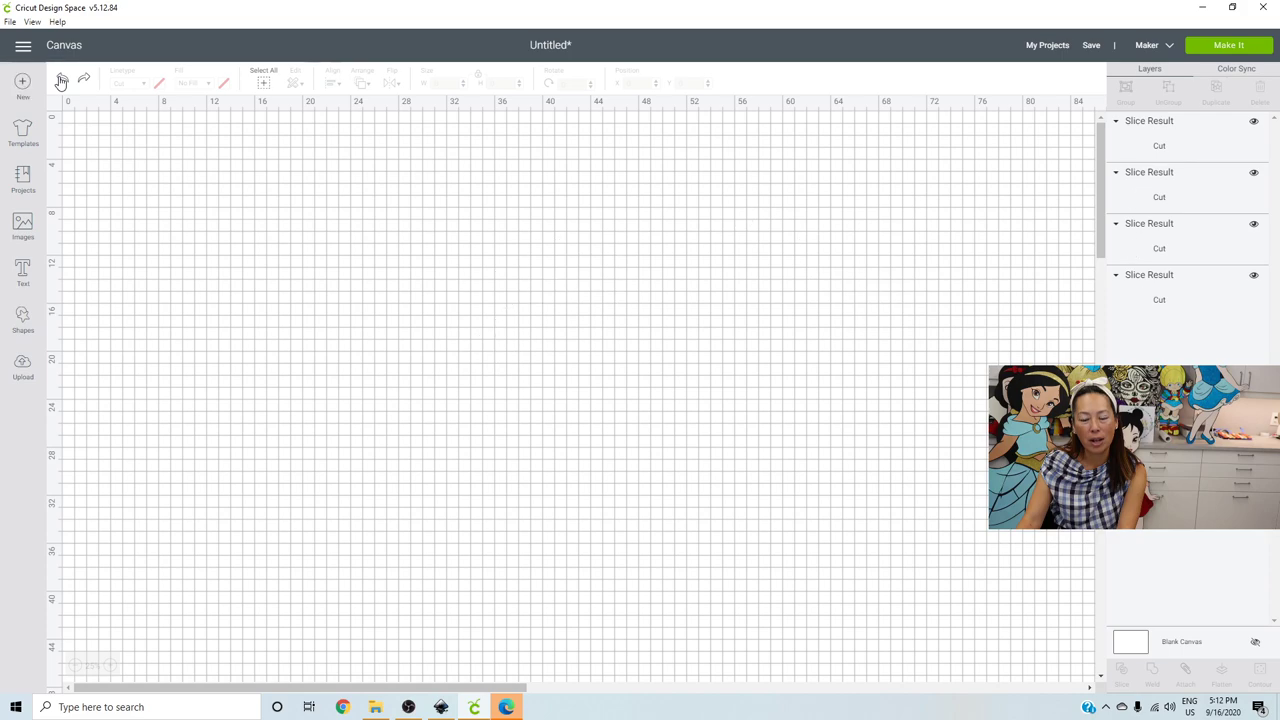
pyautogui.click(61, 81)
pyautogui.click(61, 81)
pyautogui.click(61, 81)
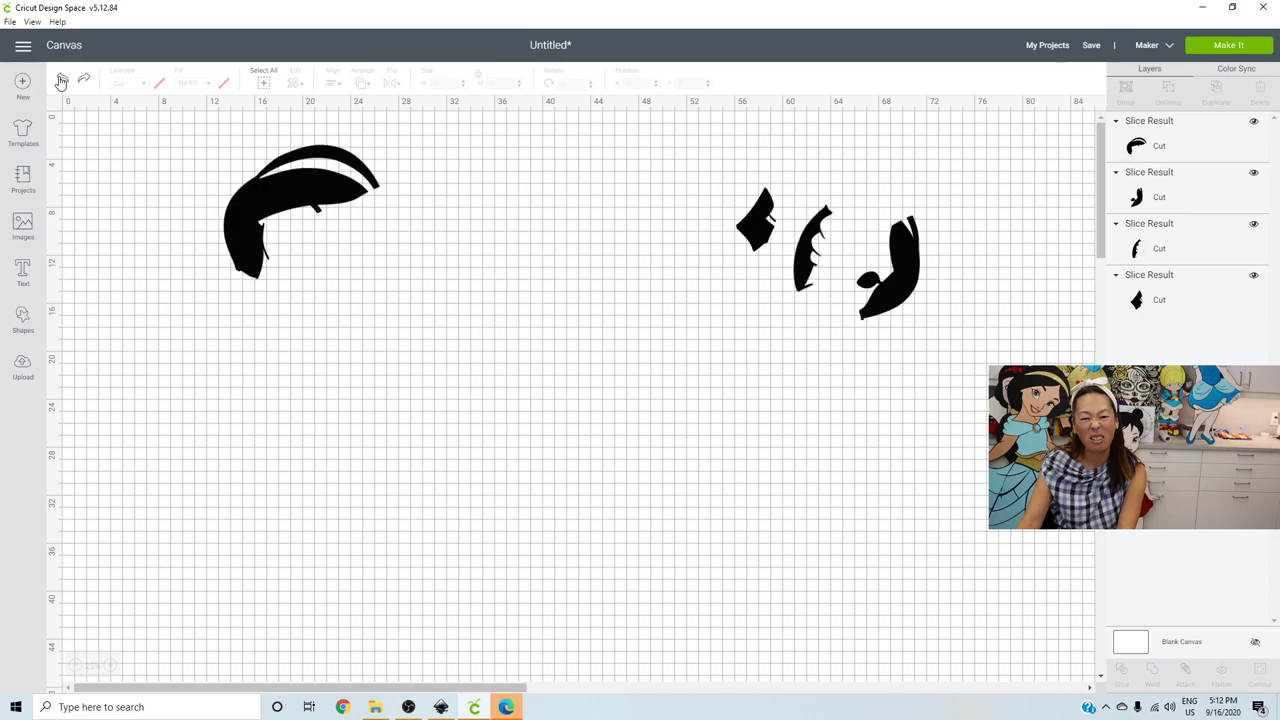
pyautogui.click(61, 81)
pyautogui.click(61, 81)
pyautogui.click(61, 81)
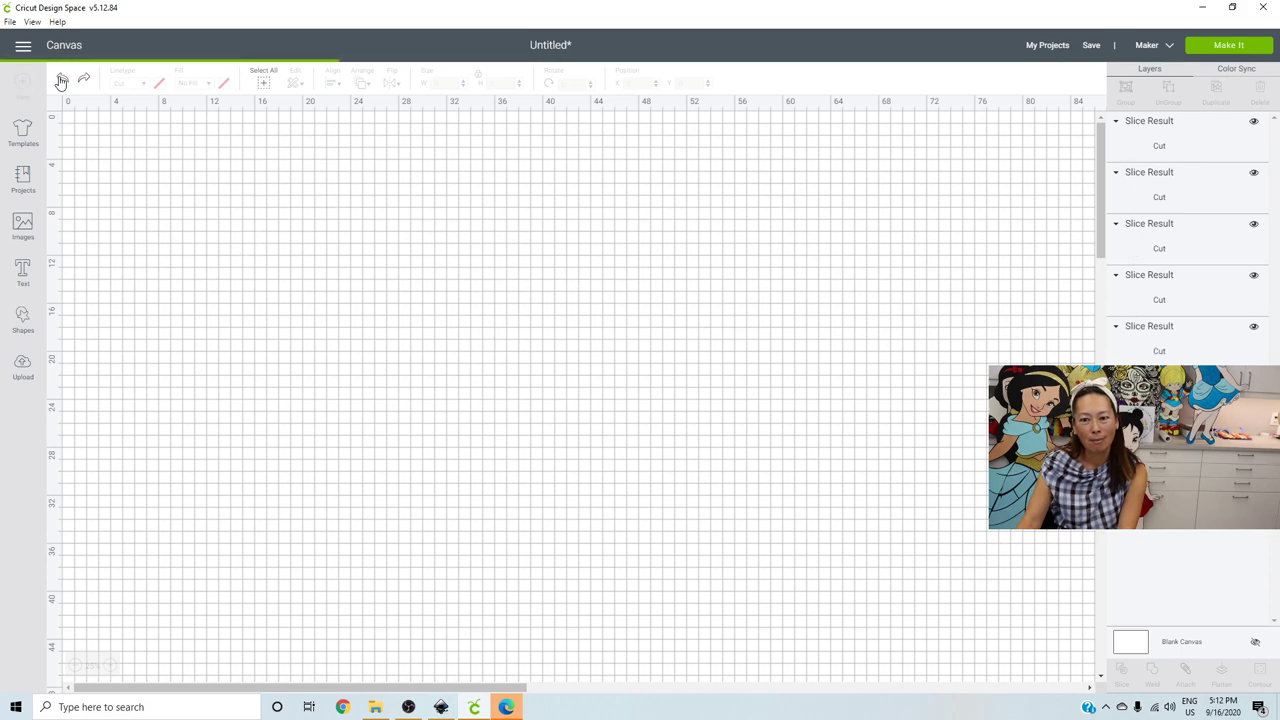
pyautogui.click(61, 81)
pyautogui.click(61, 81)
pyautogui.click(61, 81)
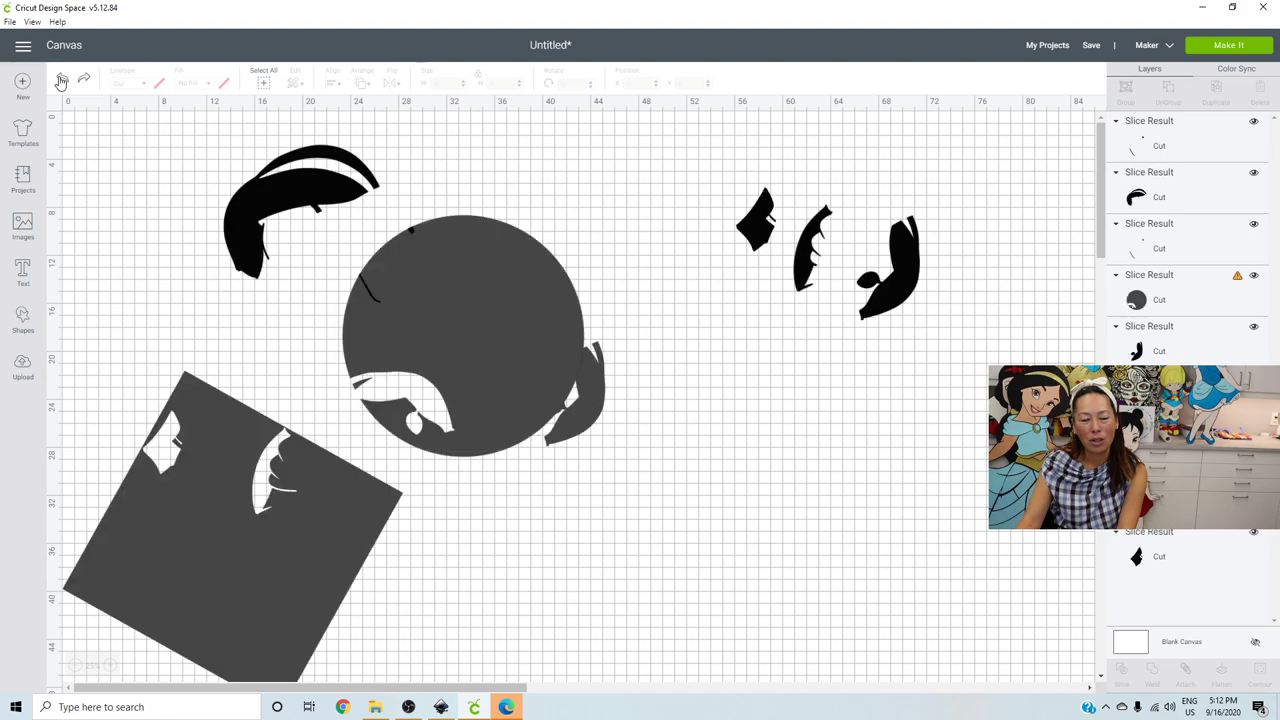
pyautogui.click(61, 81)
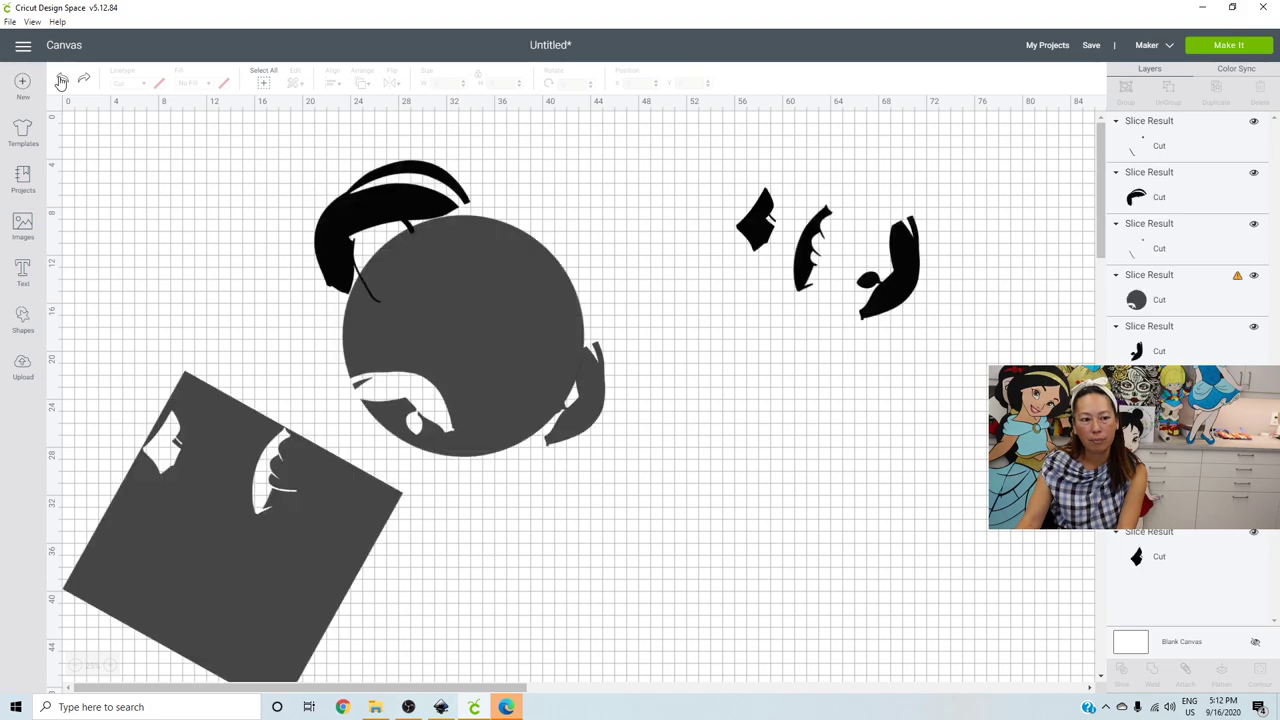
pyautogui.click(61, 81)
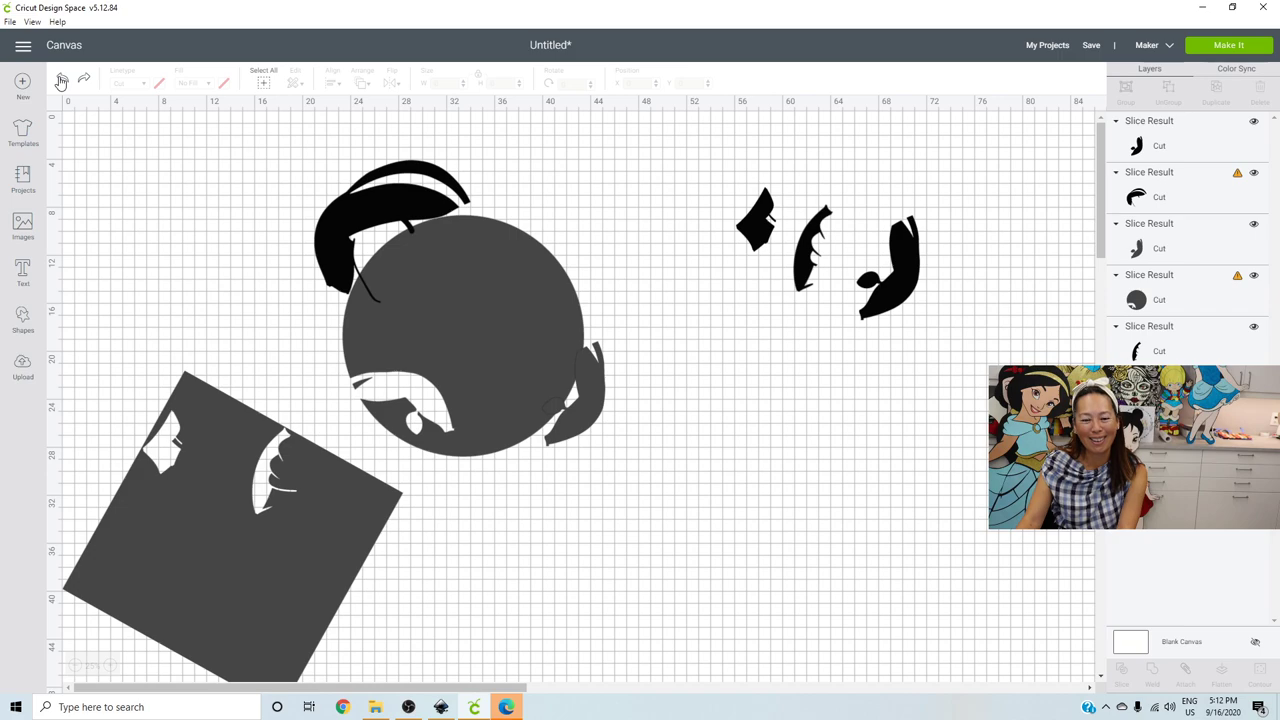
pyautogui.click(61, 81)
pyautogui.click(61, 81)
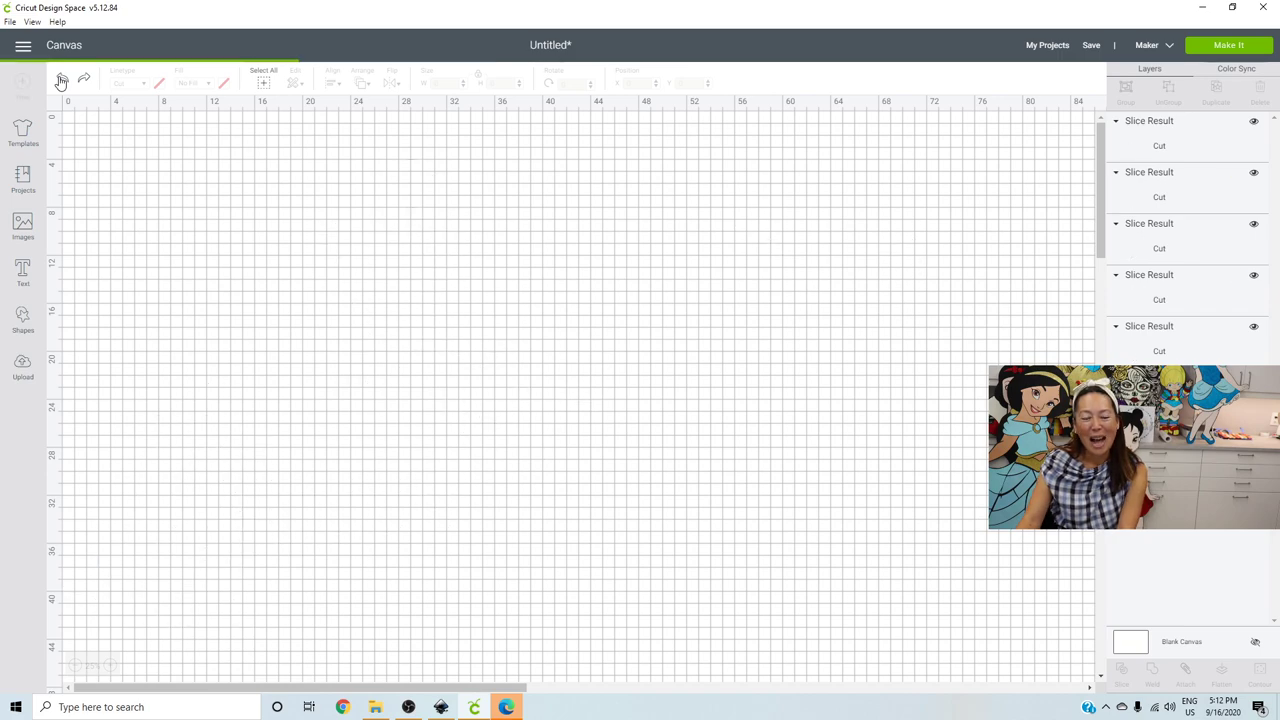
pyautogui.click(61, 81)
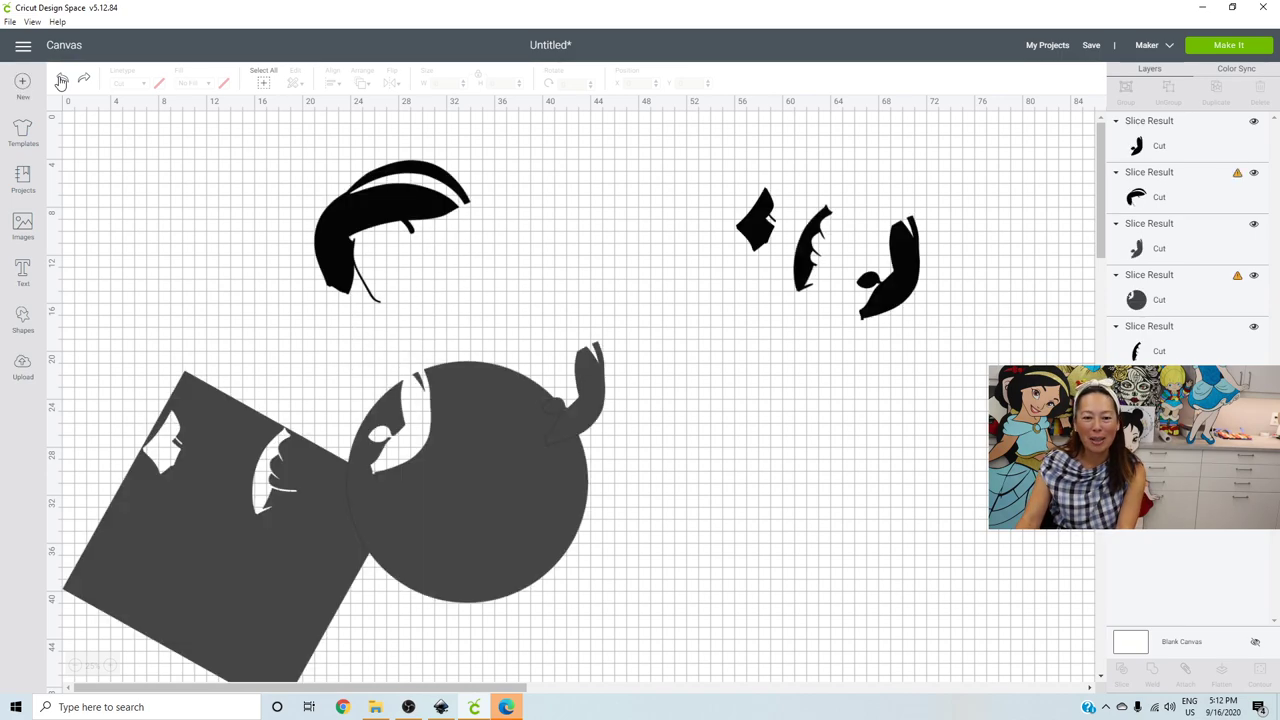
pyautogui.click(61, 81)
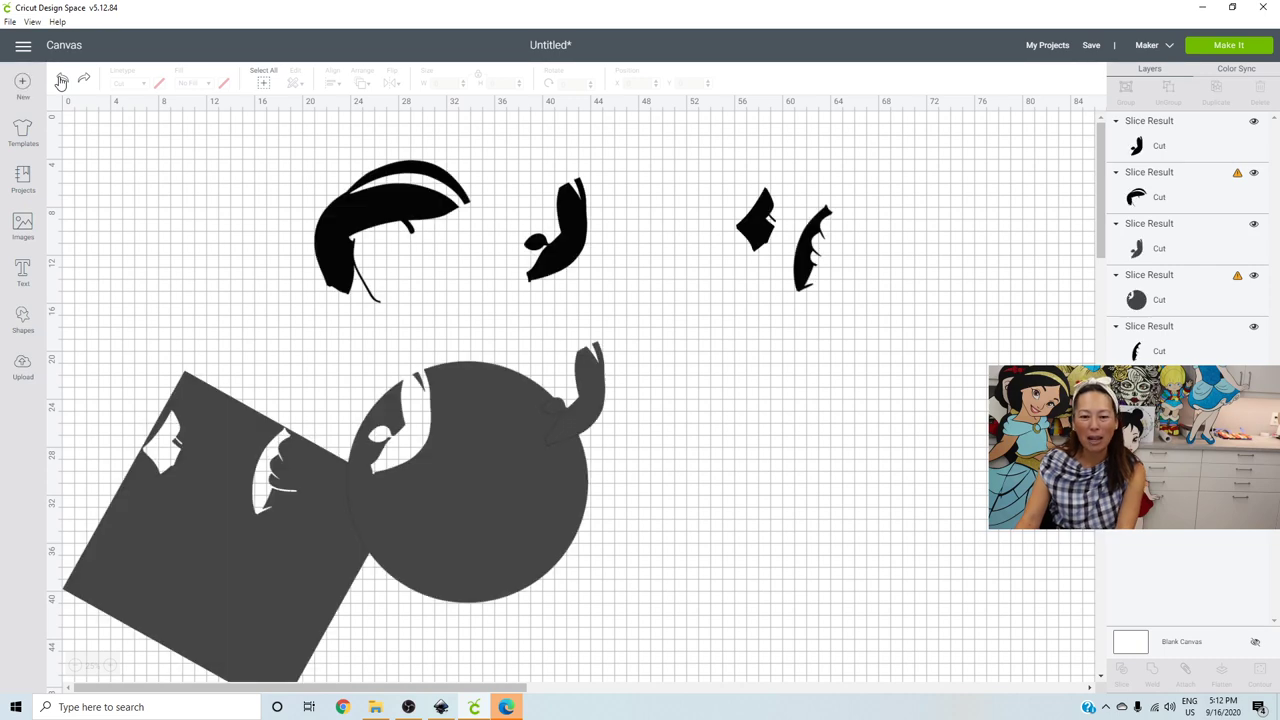
pyautogui.click(61, 81)
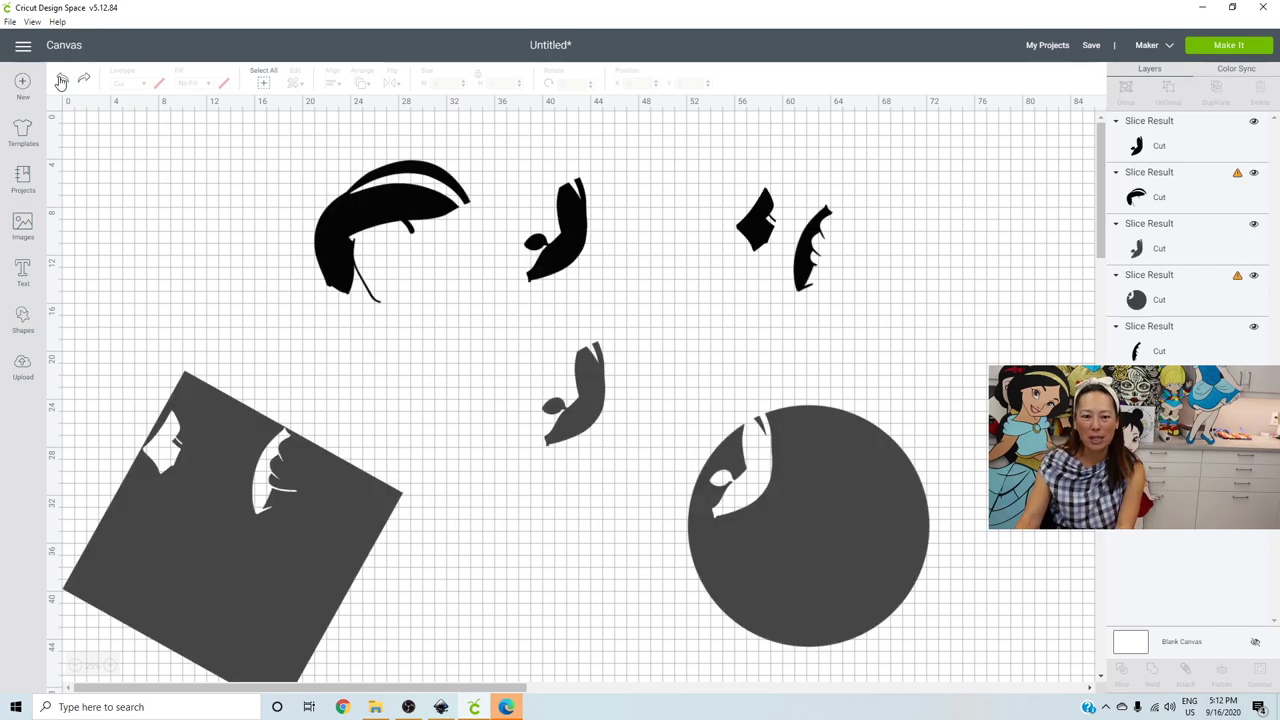
pyautogui.click(61, 81)
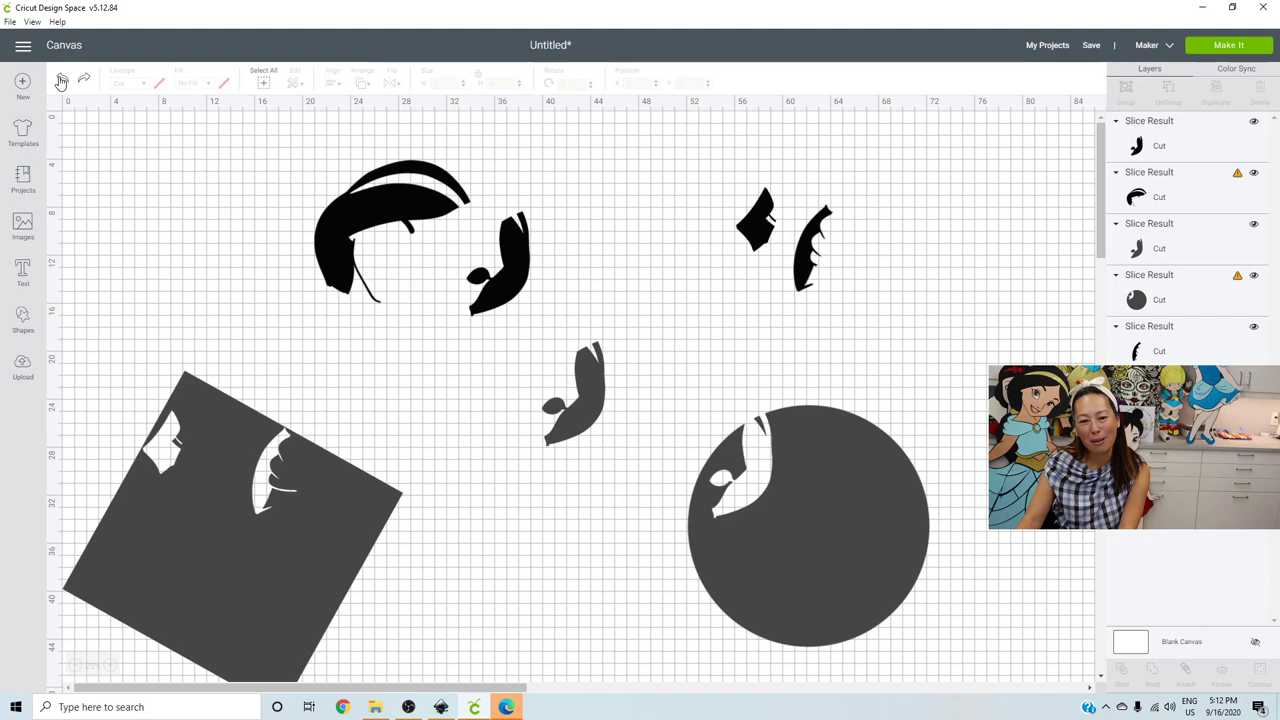
pyautogui.click(61, 81)
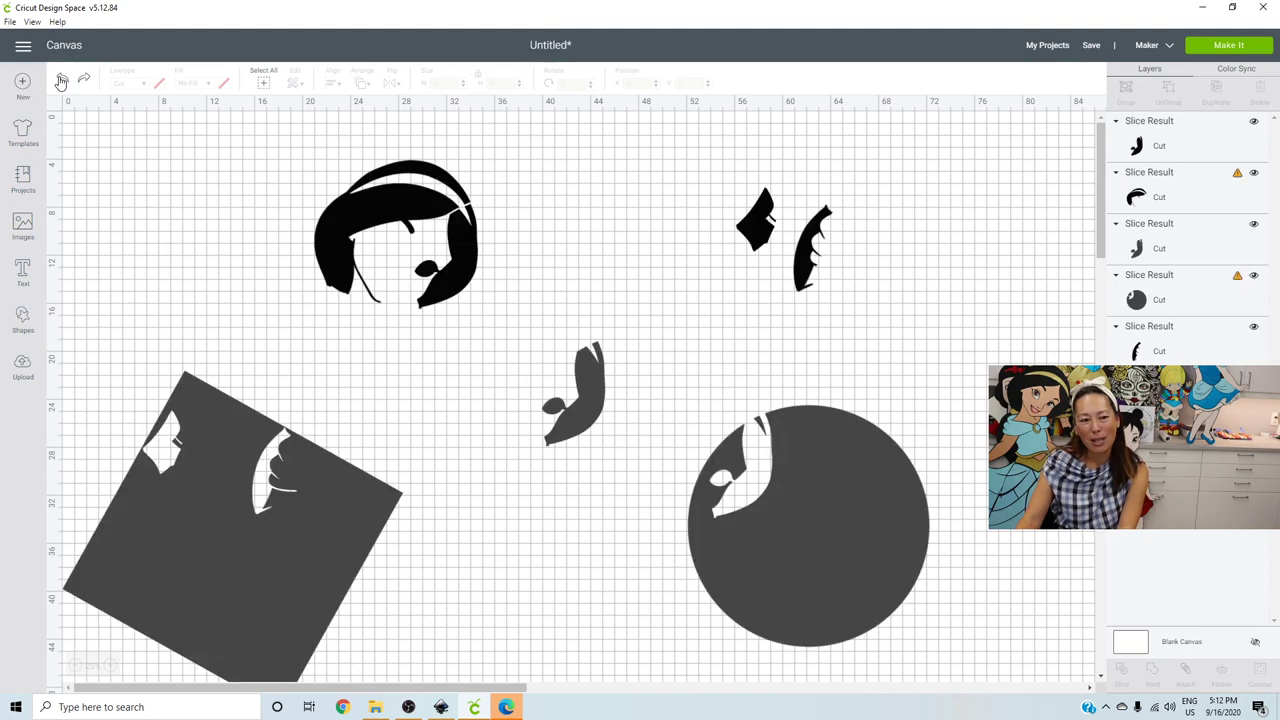
pyautogui.click(61, 81)
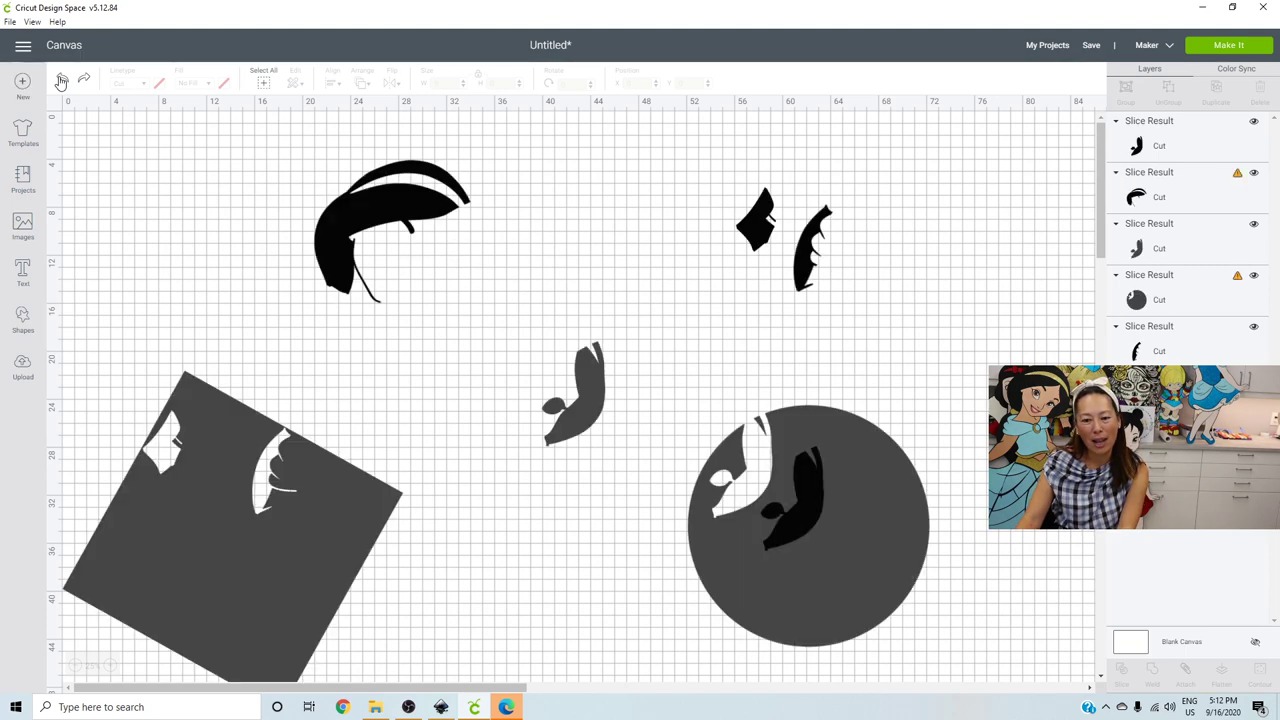
pyautogui.click(61, 81)
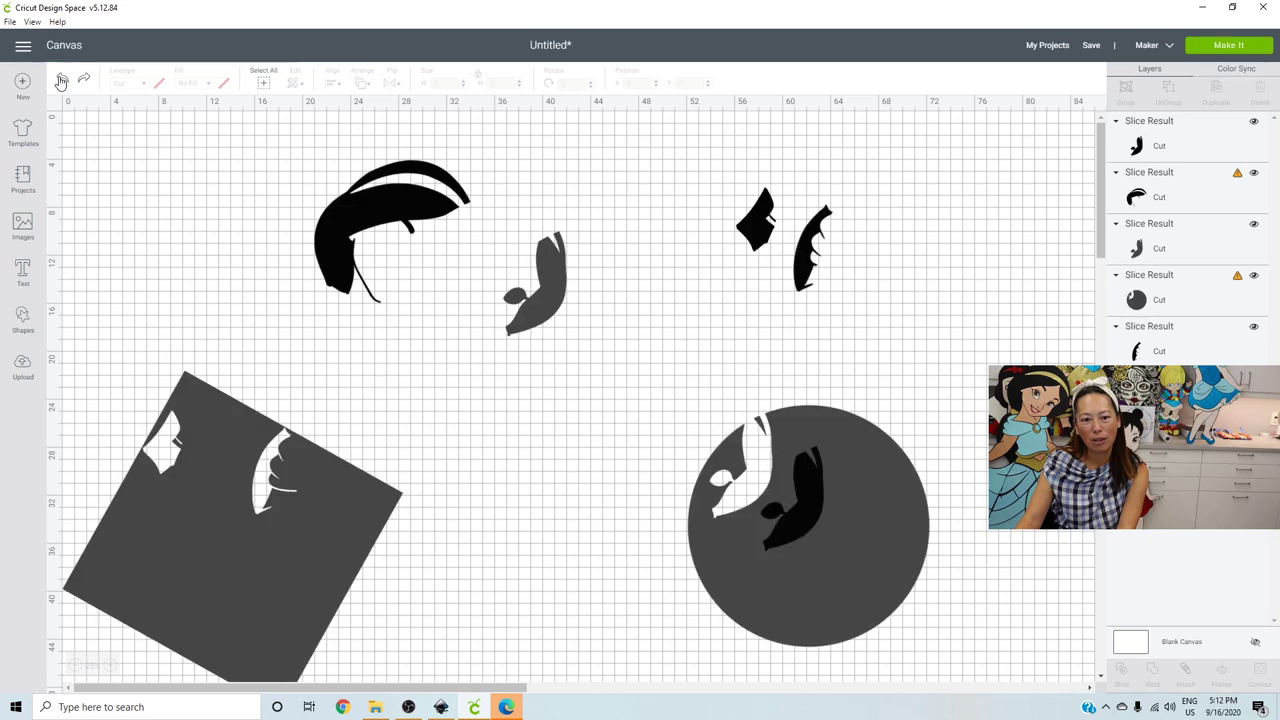
pyautogui.click(61, 81)
pyautogui.click(61, 81)
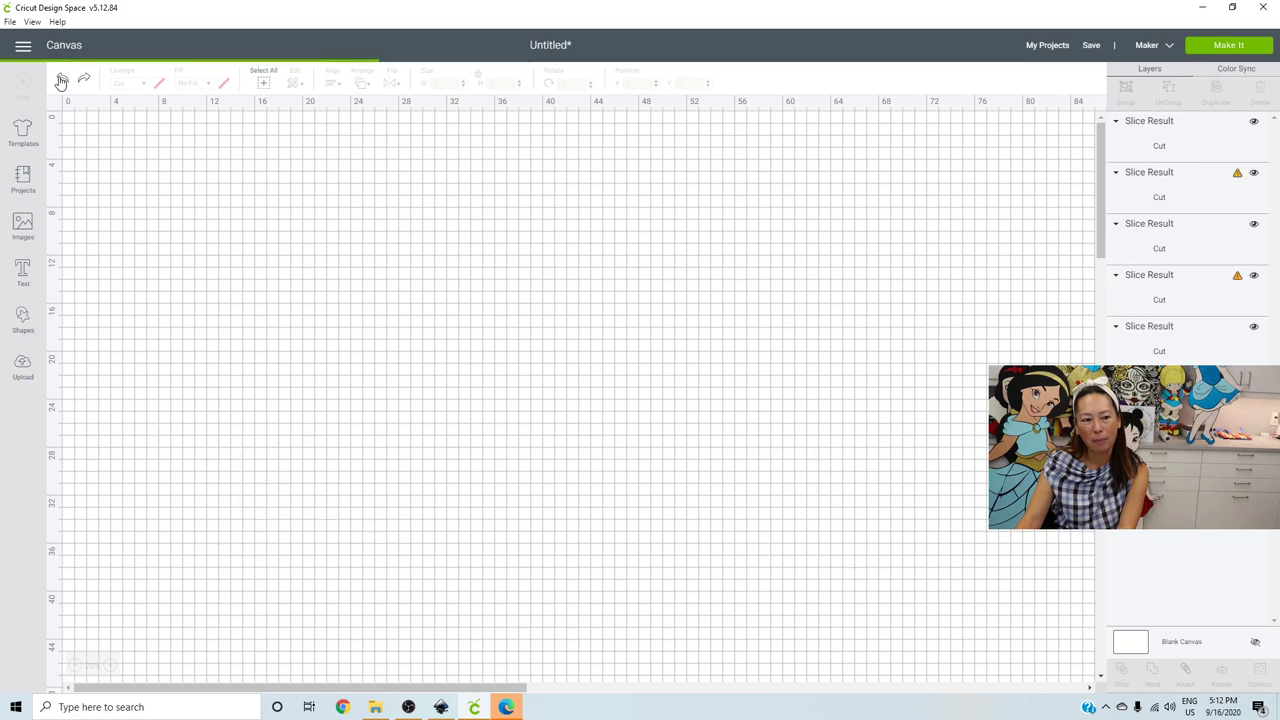
pyautogui.click(61, 81)
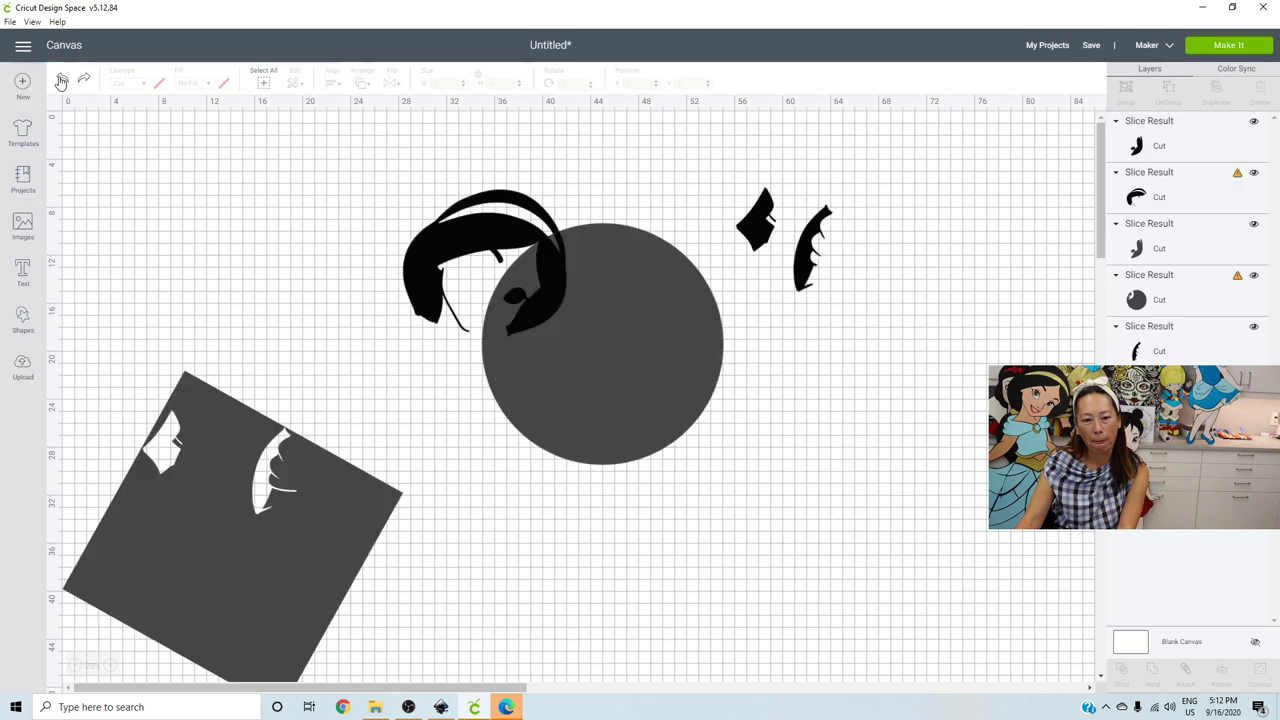
# - Move the large circle below the head to about X 27.1, Y 23.3, and the black hair-and-mouth piece to about X 42, Y 12.3
pyautogui.moveTo(624, 326); pyautogui.dragTo(420, 522)
pyautogui.click(505, 254)
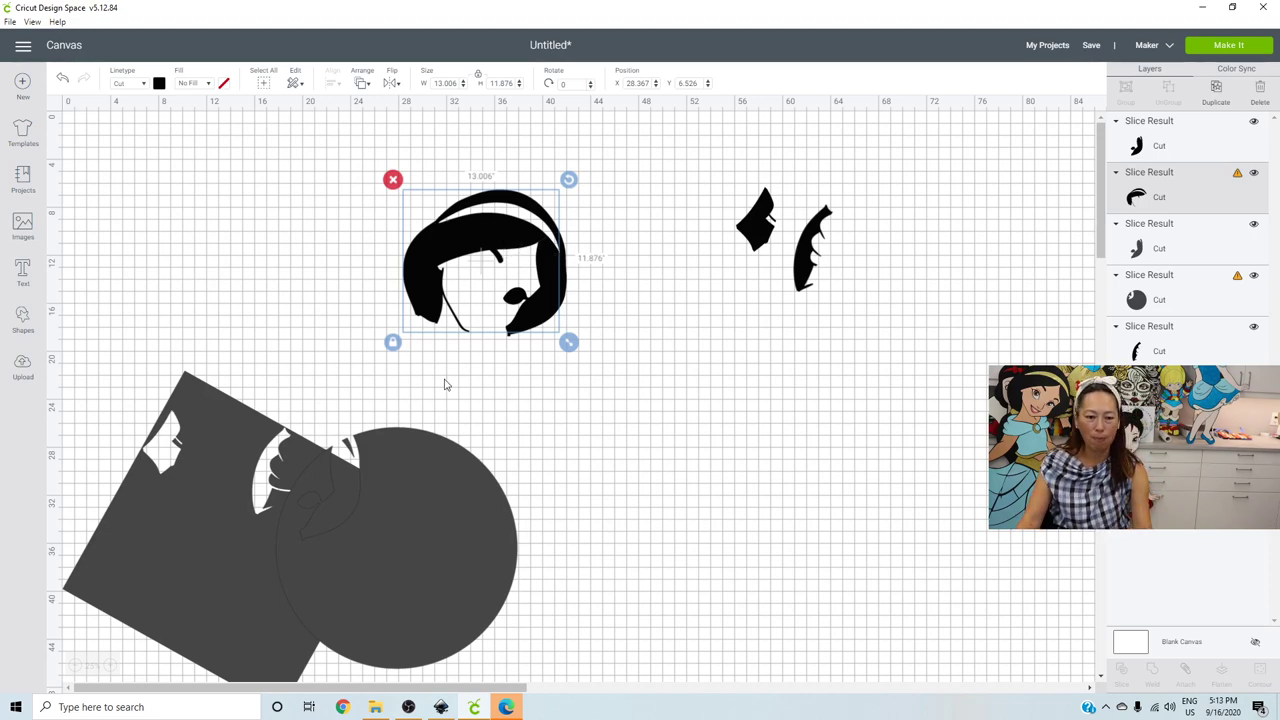
pyautogui.moveTo(430, 506); pyautogui.dragTo(573, 497)
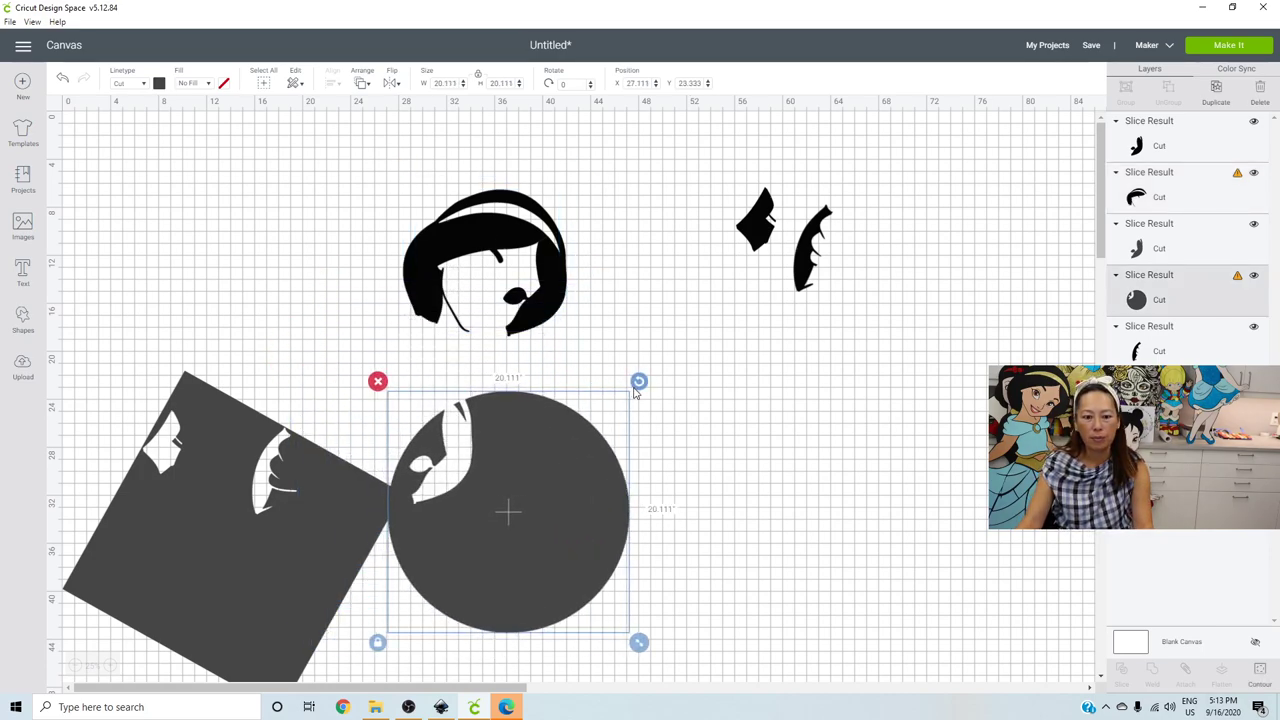
pyautogui.moveTo(540, 293); pyautogui.dragTo(600, 318)
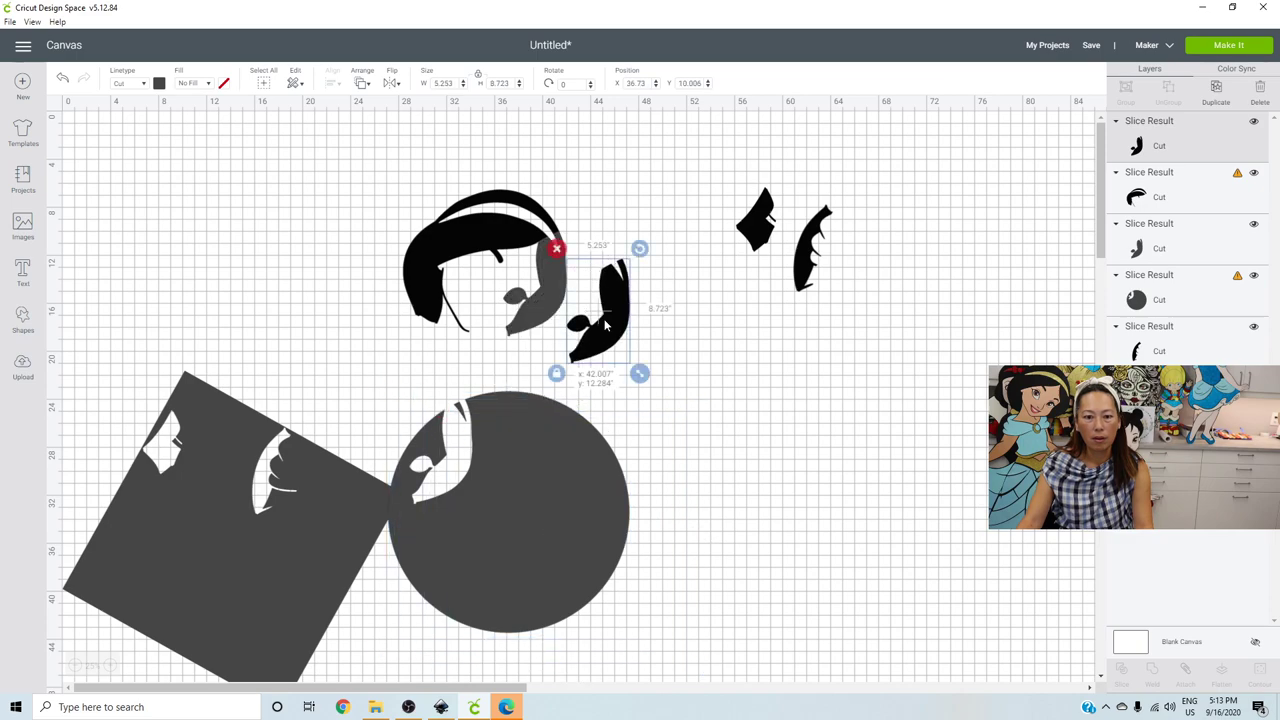
# - Undo the moves of the hair-and-mouth piece and large circle, and check the cut by moving the hair piece aside and back
pyautogui.click(61, 82)
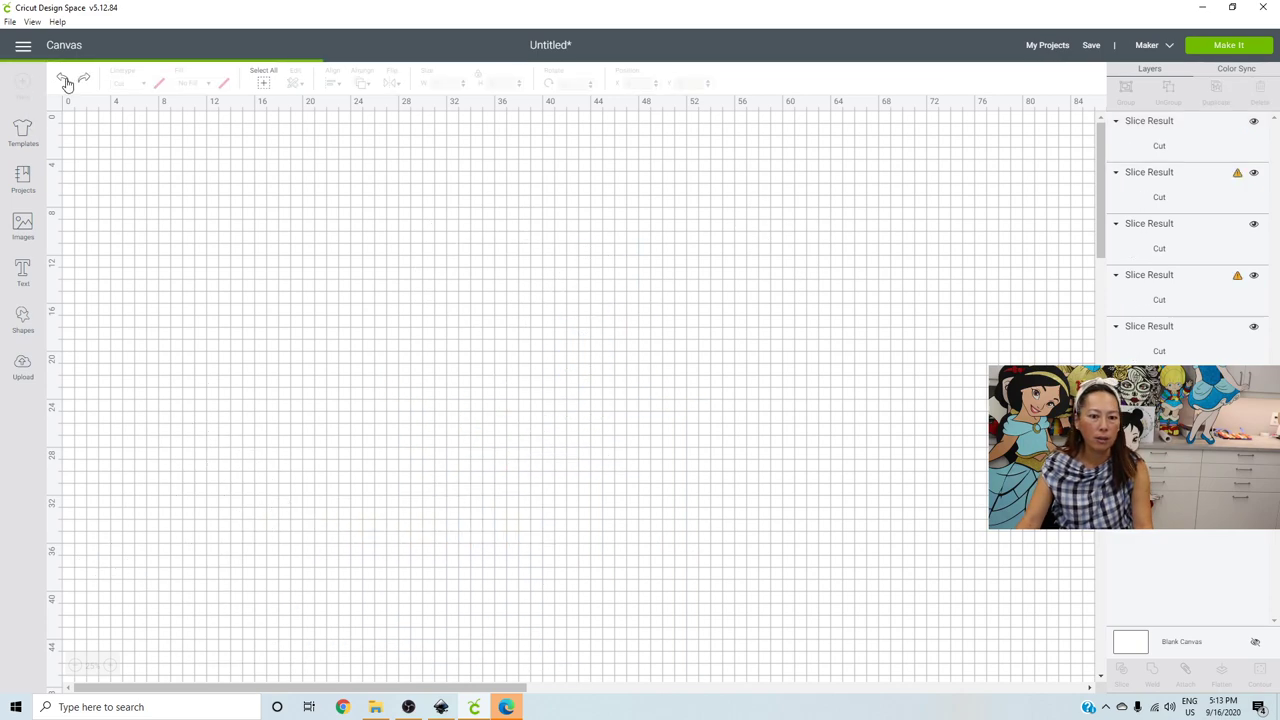
pyautogui.click(63, 81)
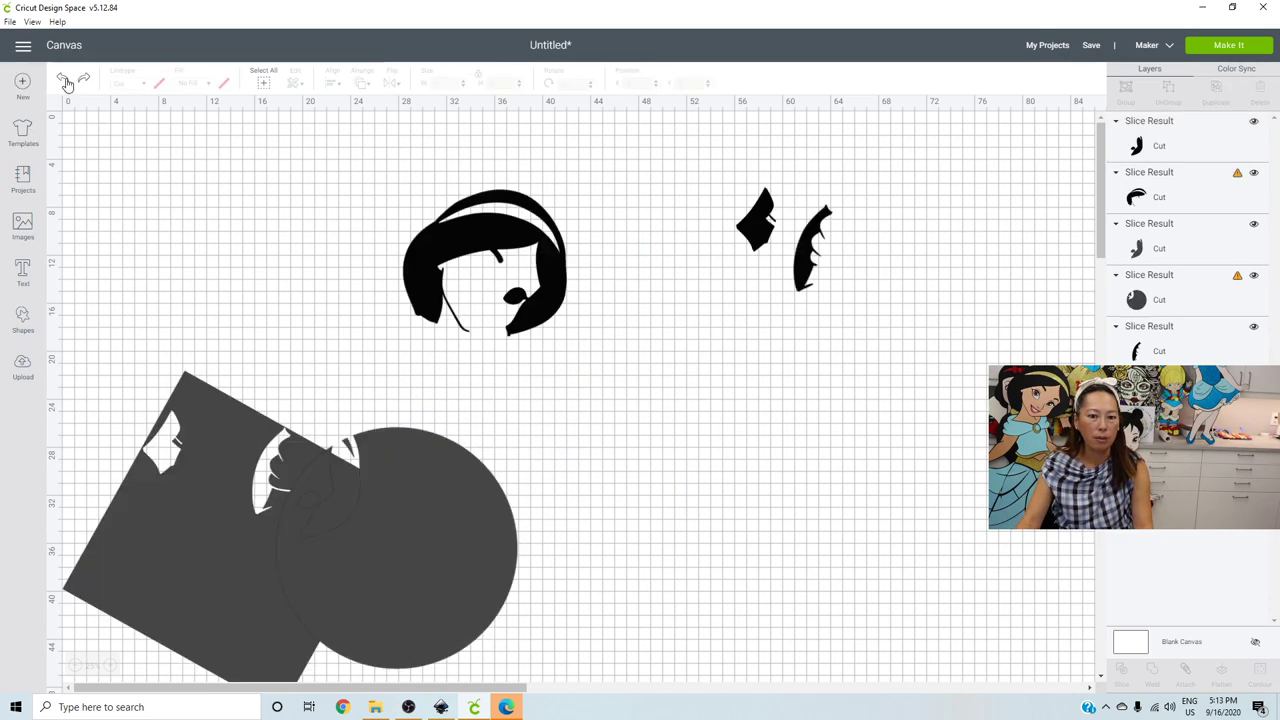
pyautogui.moveTo(444, 235); pyautogui.dragTo(319, 223)
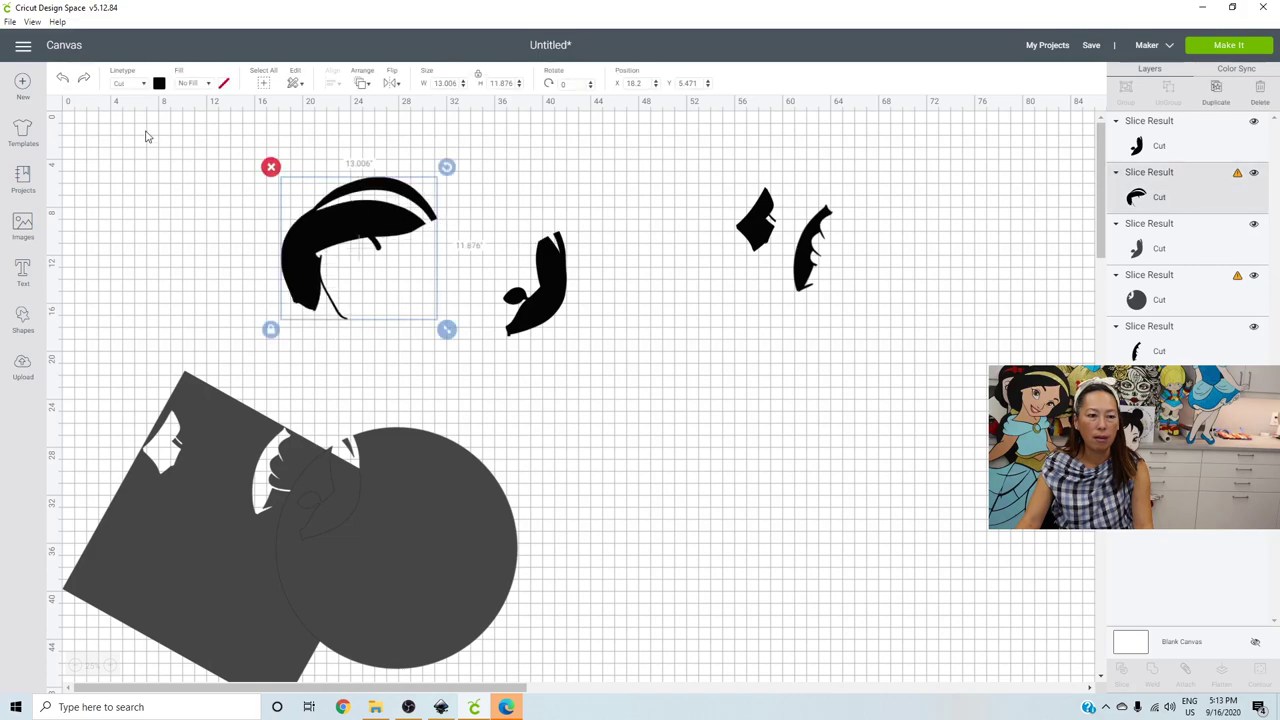
pyautogui.click(64, 81)
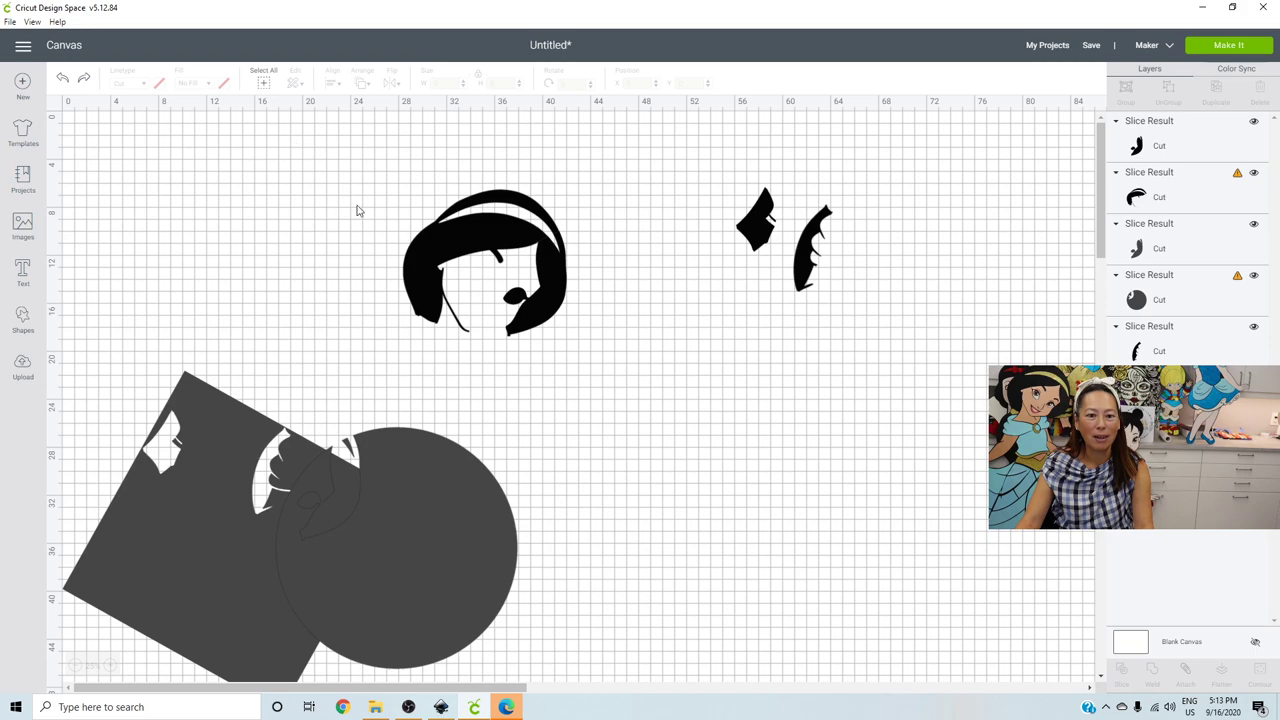
# - Weld the overlapping black and grey head pieces into one shape and set its colour to black
pyautogui.moveTo(302, 156); pyautogui.dragTo(644, 378)
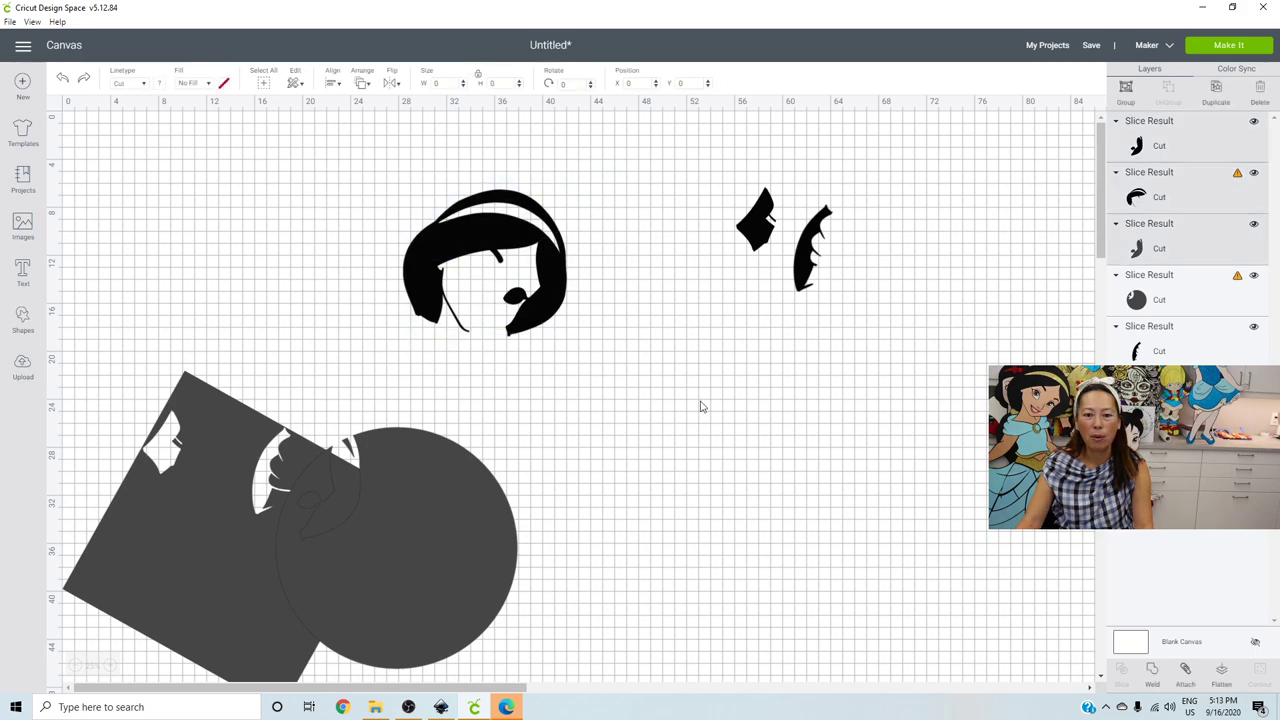
pyautogui.click(1153, 678)
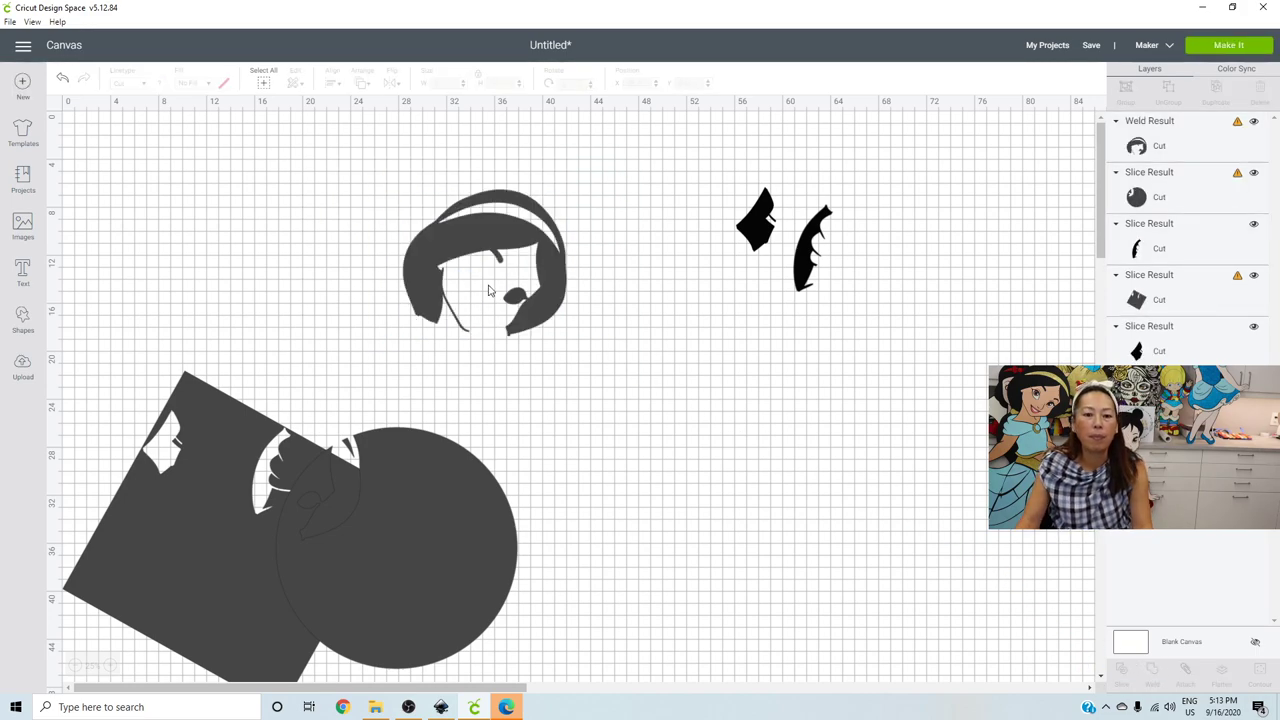
pyautogui.click(507, 244)
pyautogui.click(159, 84)
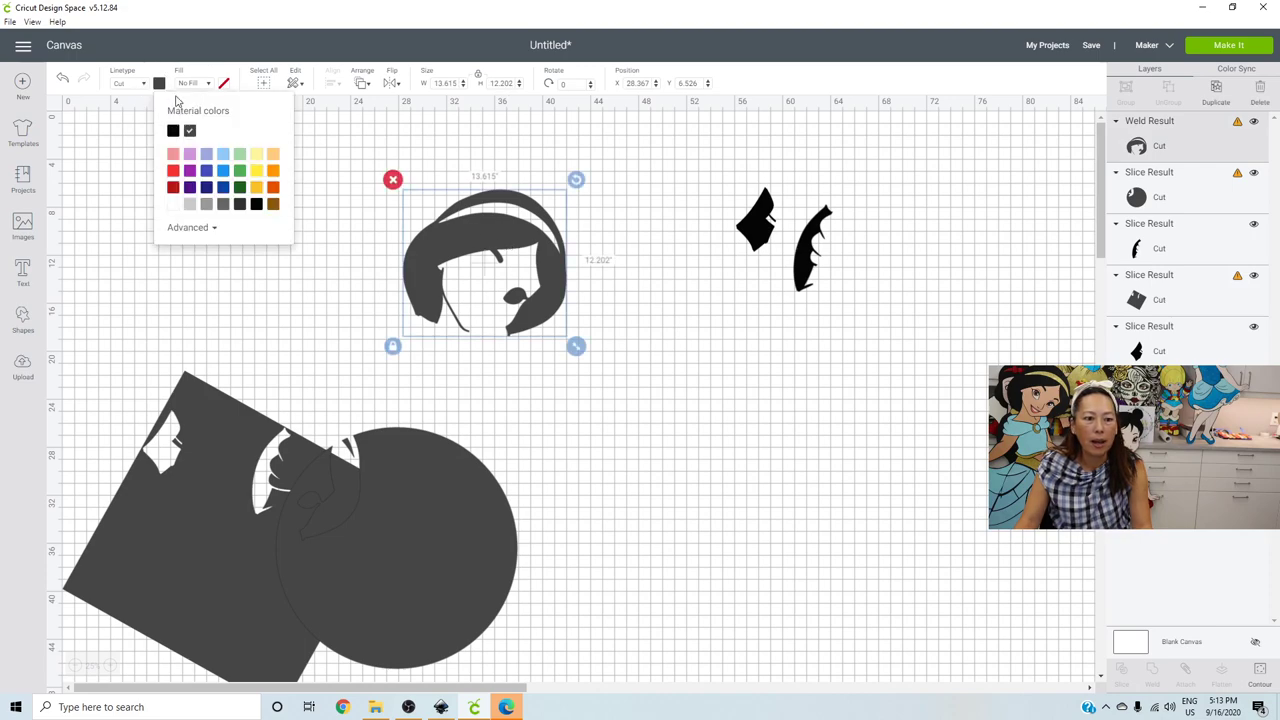
pyautogui.click(173, 131)
# - Try to fit the large sliced circle over the head by rotating it and reshaping it into an oval about 18.1 by 12.7 inches
pyautogui.click(463, 504)
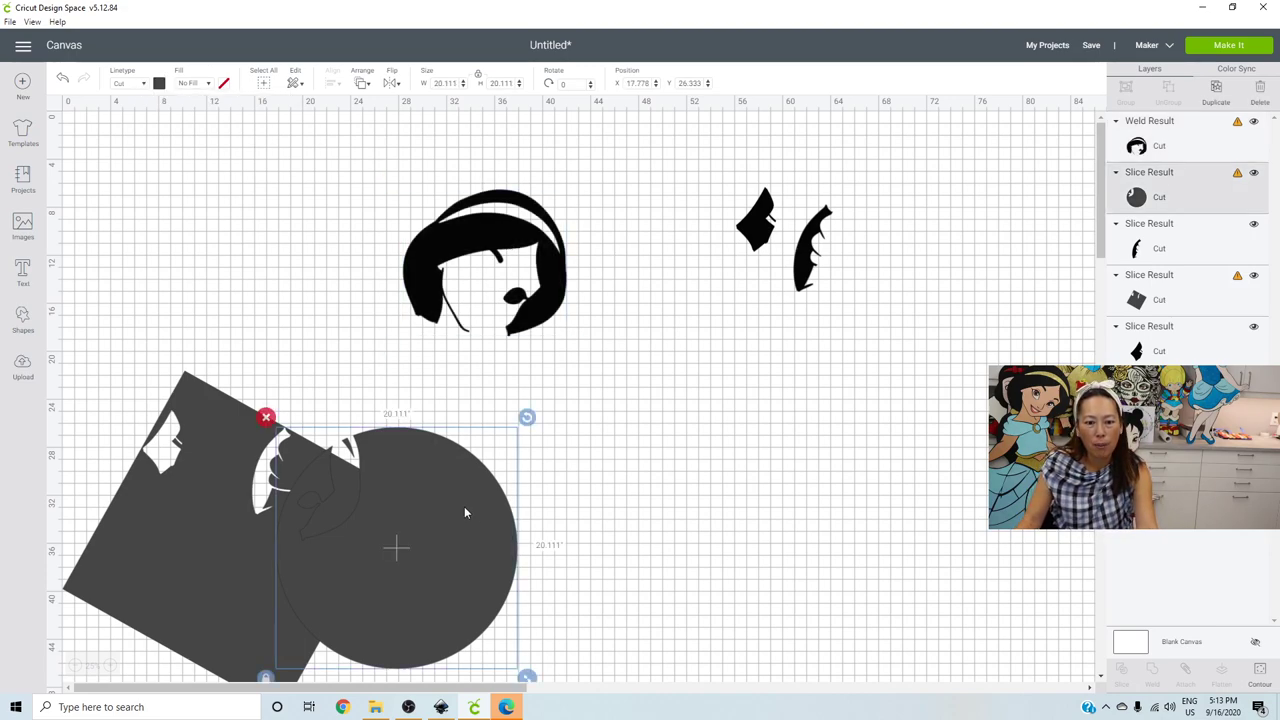
pyautogui.moveTo(484, 528); pyautogui.dragTo(536, 352)
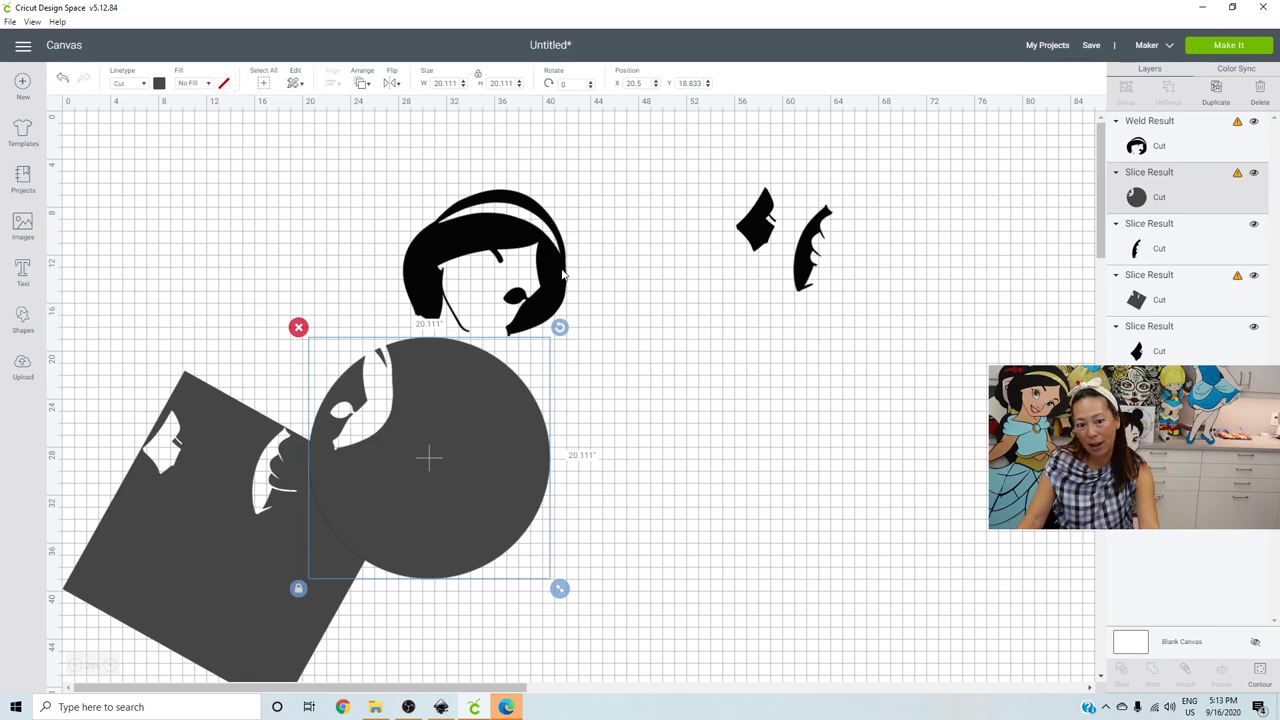
pyautogui.moveTo(521, 480); pyautogui.dragTo(513, 363)
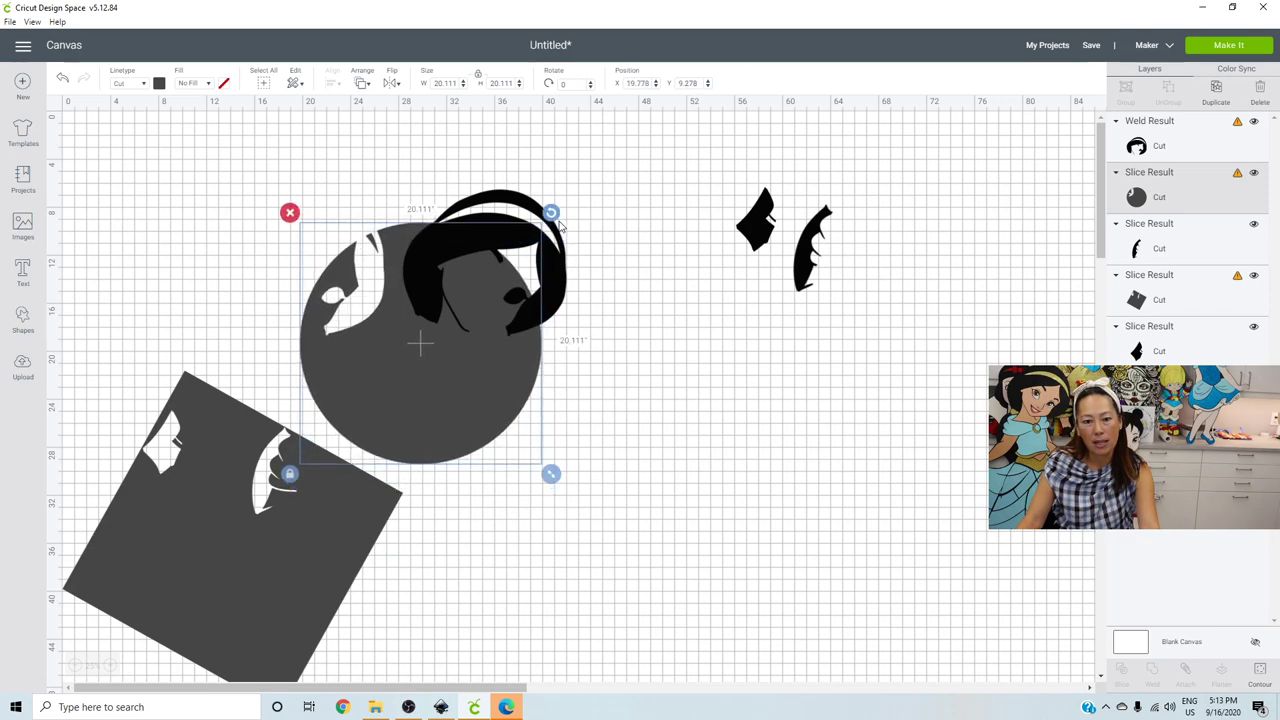
pyautogui.moveTo(551, 212); pyautogui.dragTo(364, 246)
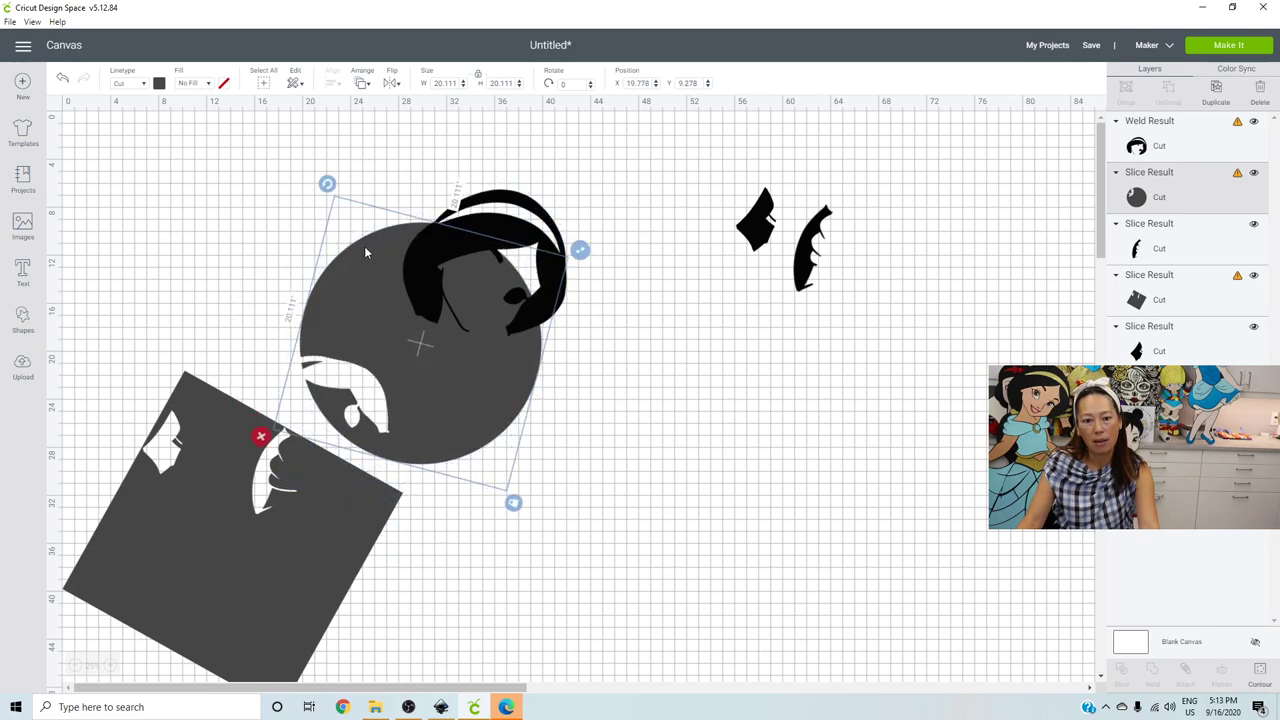
pyautogui.moveTo(519, 407); pyautogui.dragTo(556, 399)
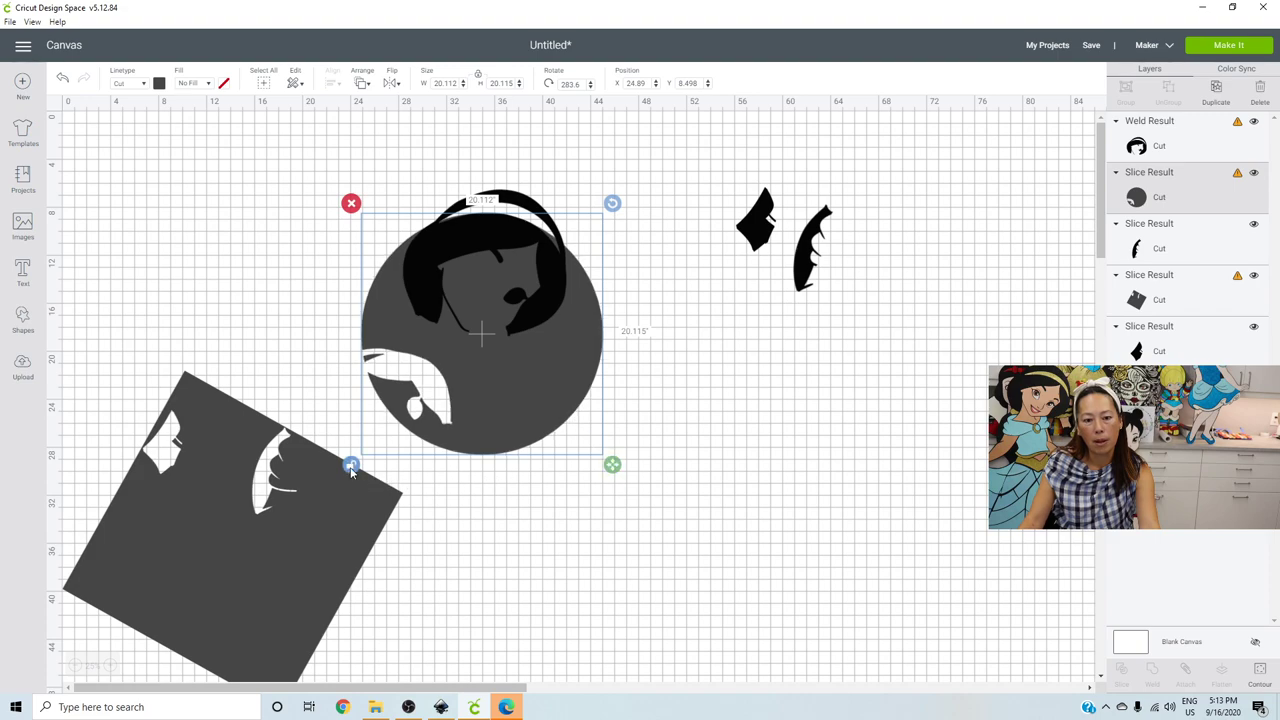
pyautogui.moveTo(616, 469); pyautogui.dragTo(588, 407)
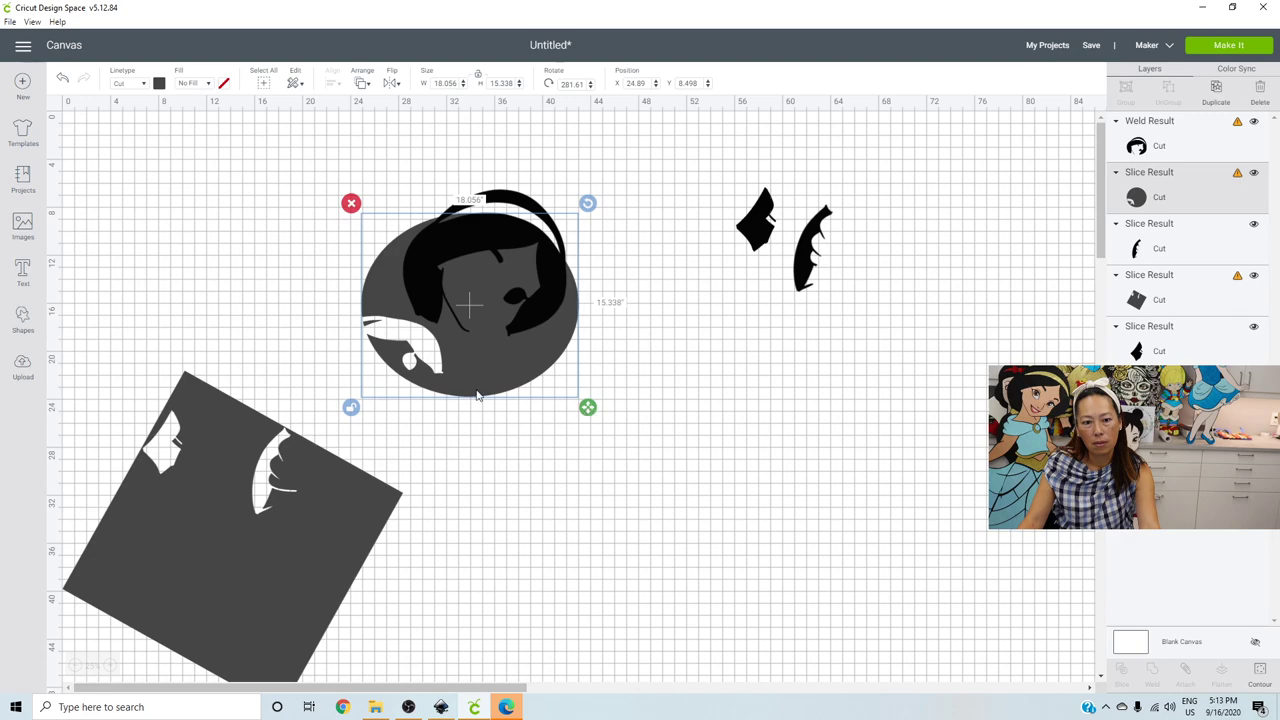
pyautogui.moveTo(477, 395); pyautogui.dragTo(480, 402)
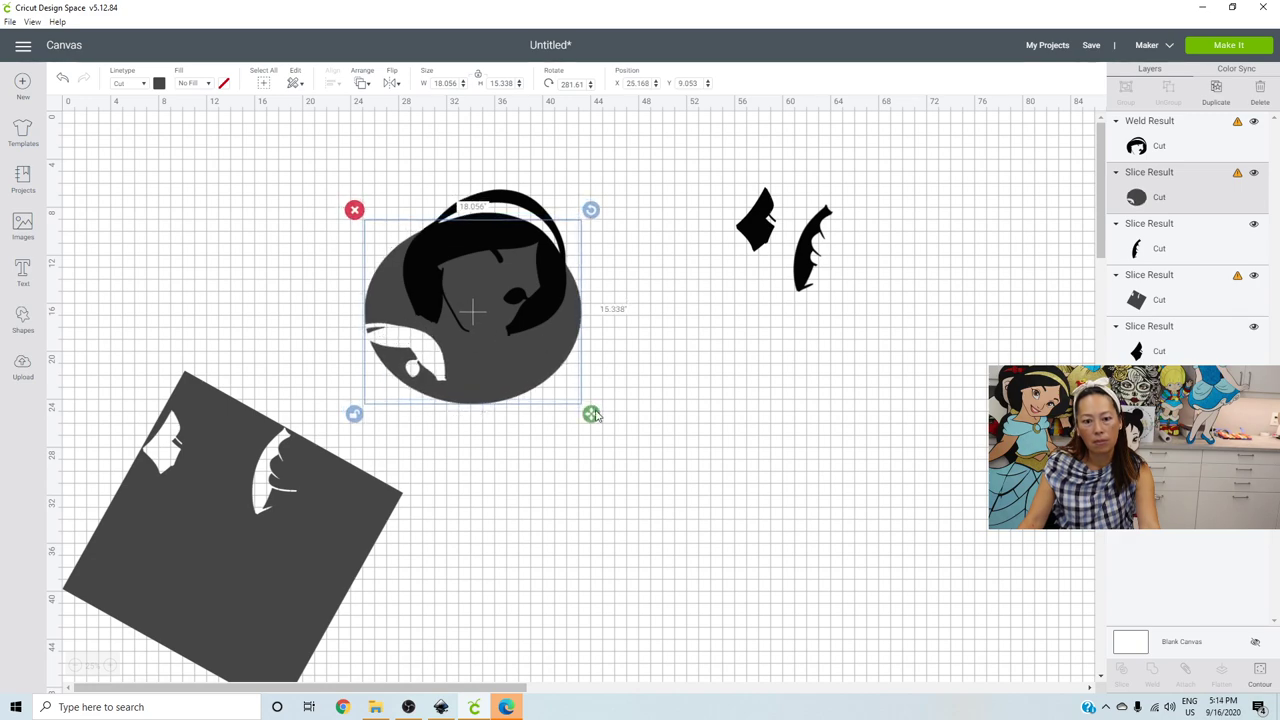
pyautogui.moveTo(592, 414); pyautogui.dragTo(593, 383)
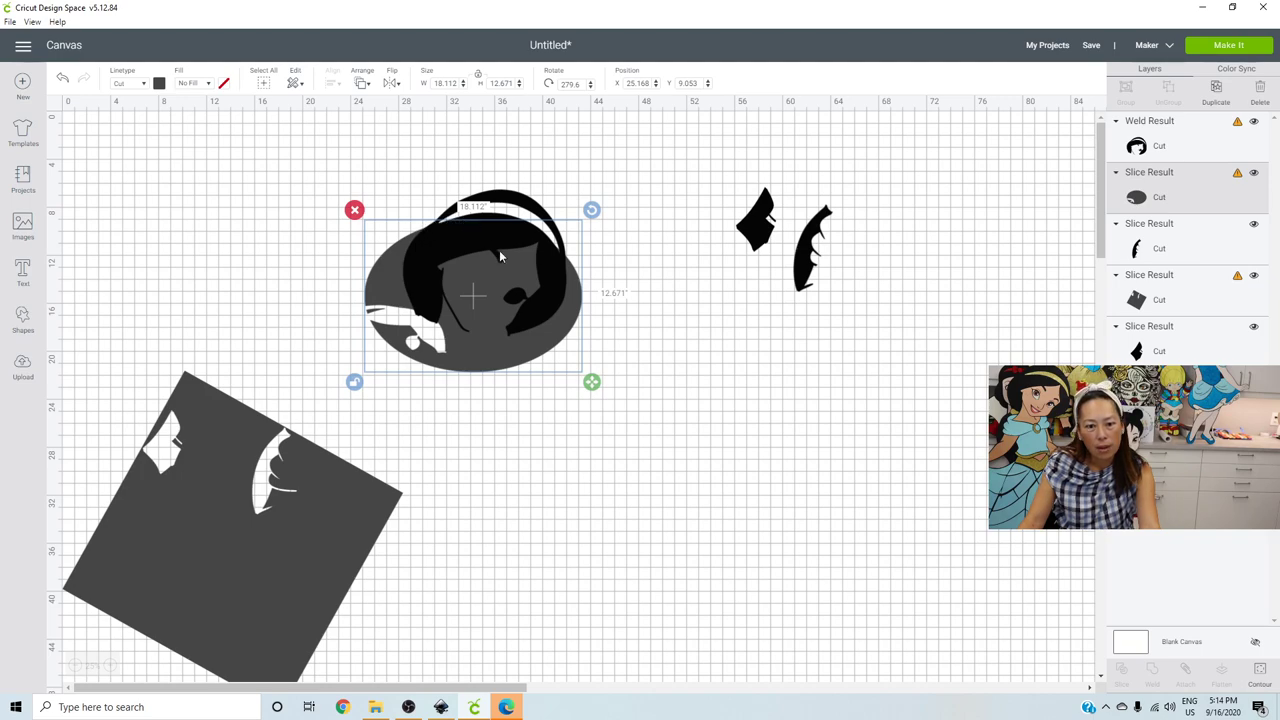
# - Try the oval upright over the head, enlarge it to about 19 by 22.9 inches, and move it below the head
pyautogui.moveTo(500, 257); pyautogui.dragTo(637, 400)
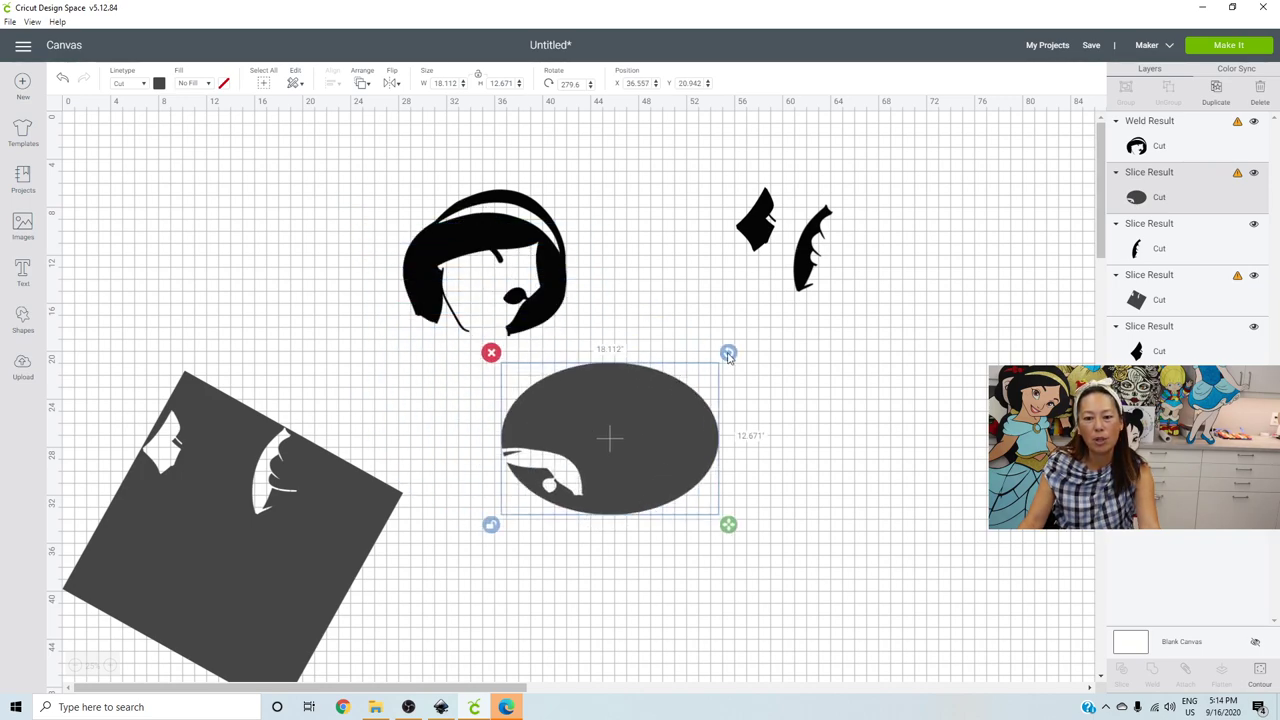
pyautogui.moveTo(729, 357); pyautogui.dragTo(531, 314)
pyautogui.moveTo(617, 422); pyautogui.dragTo(486, 308)
pyautogui.moveTo(567, 435); pyautogui.dragTo(591, 470)
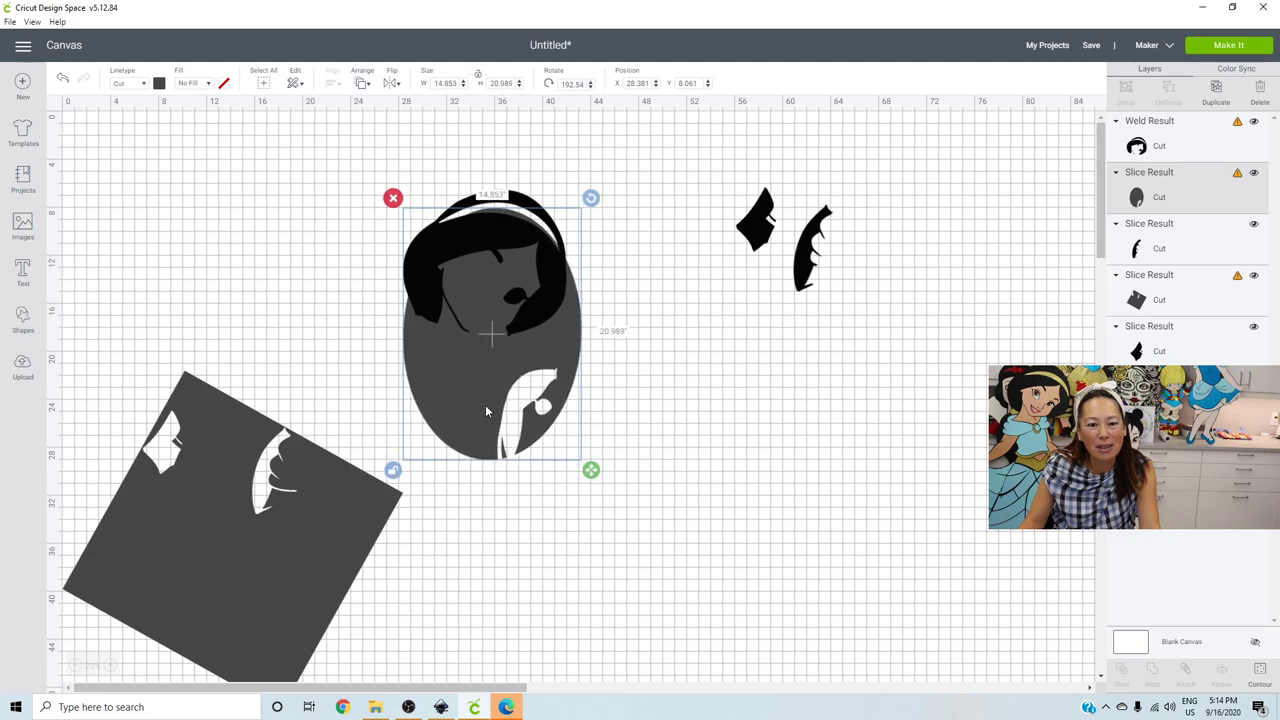
pyautogui.moveTo(506, 434); pyautogui.dragTo(491, 432)
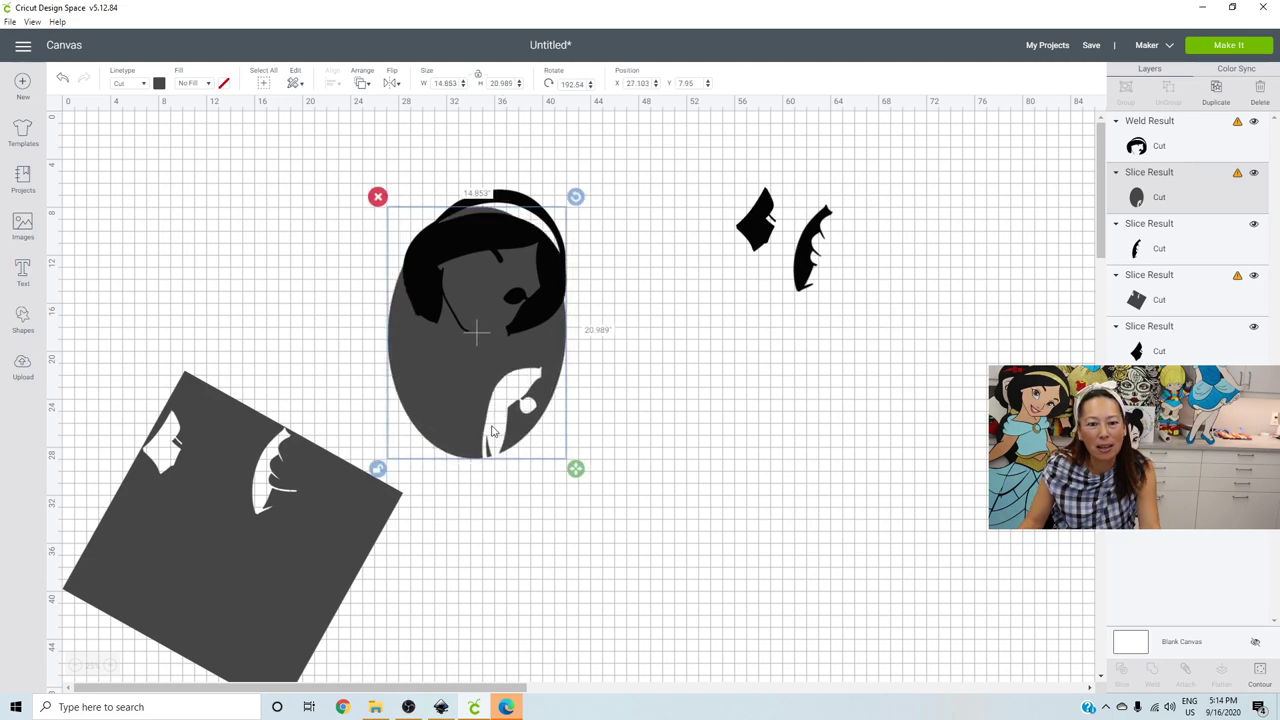
pyautogui.moveTo(573, 470); pyautogui.dragTo(630, 495)
pyautogui.moveTo(465, 376); pyautogui.dragTo(532, 539)
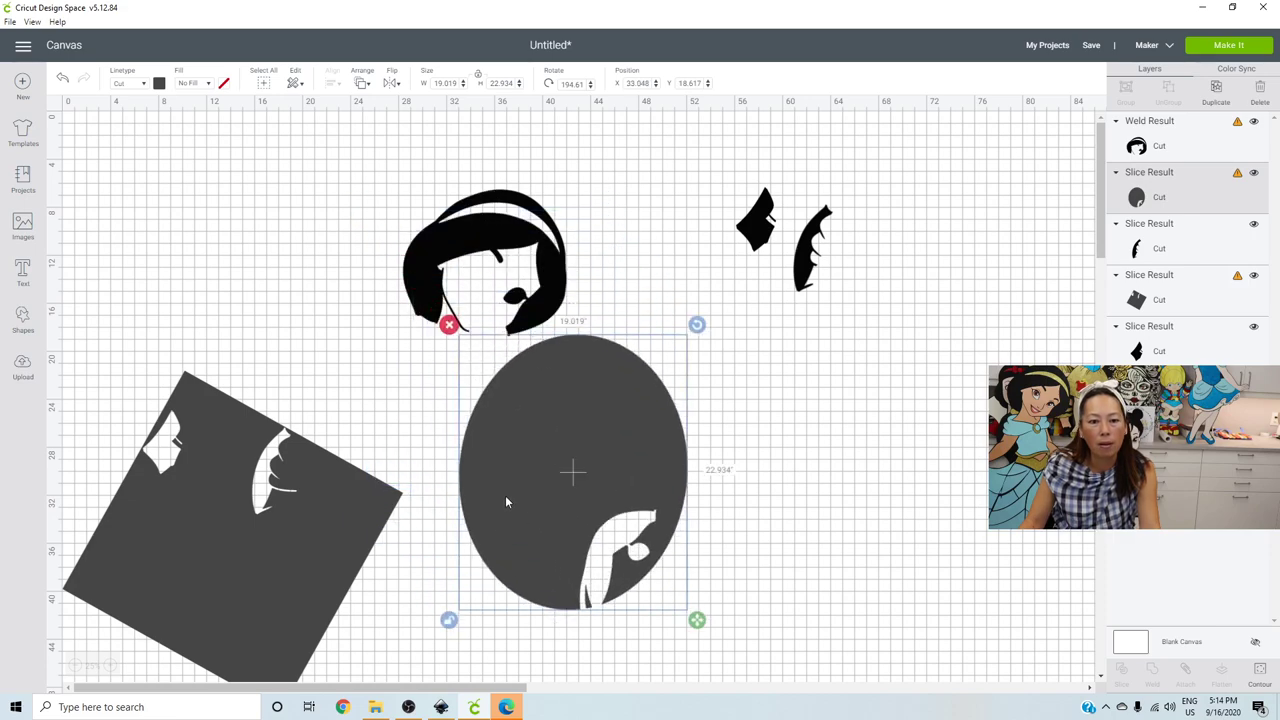
# - Delete the reshaped grey oval and insert a new circle
pyautogui.click(448, 326)
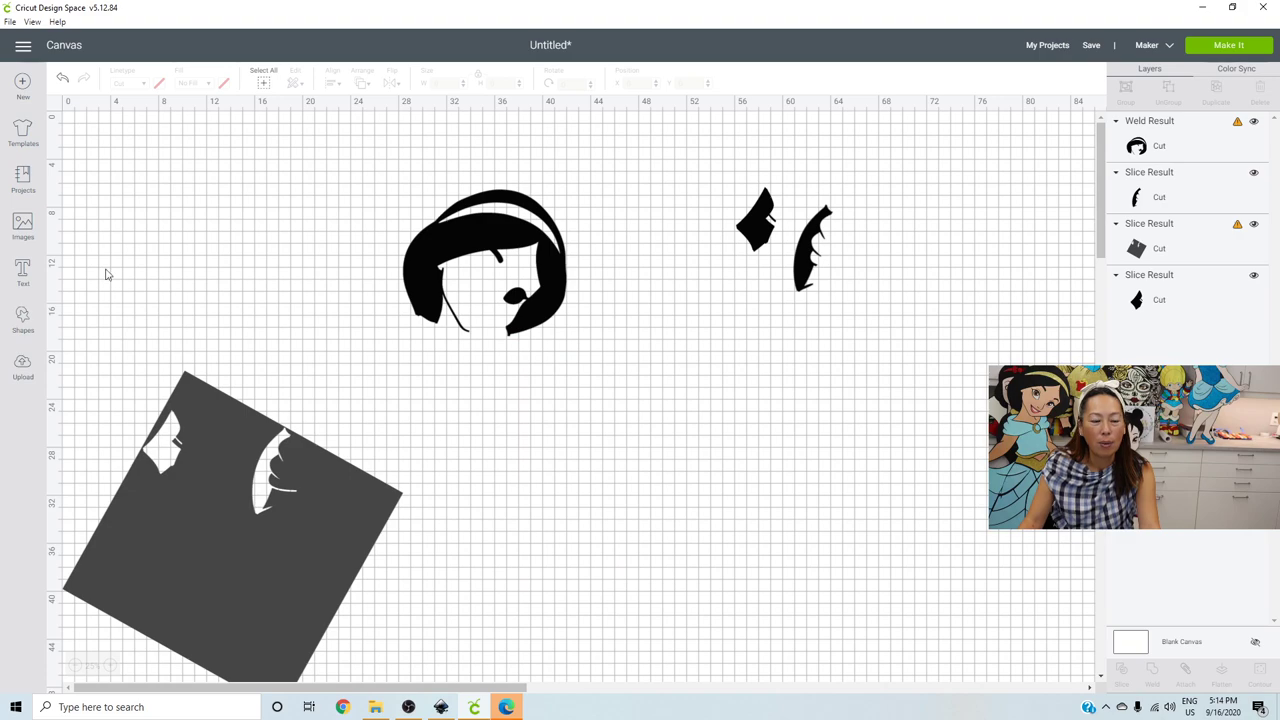
pyautogui.click(22, 318)
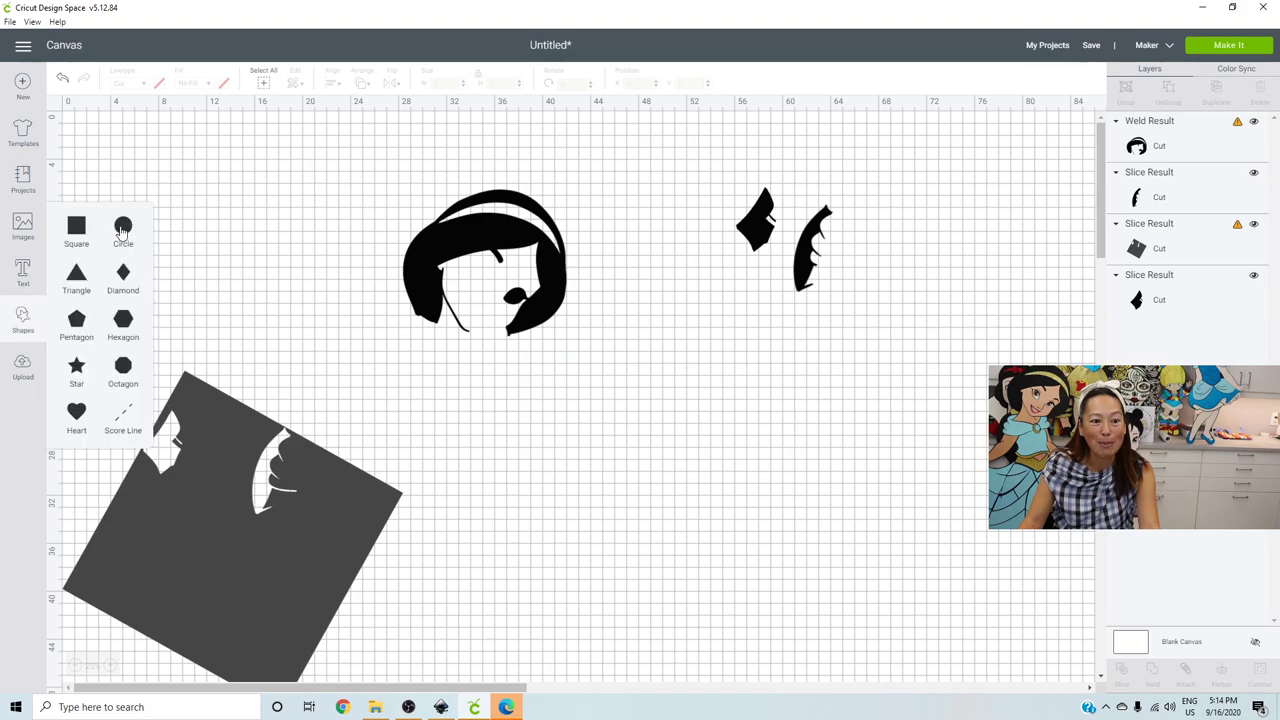
pyautogui.click(122, 228)
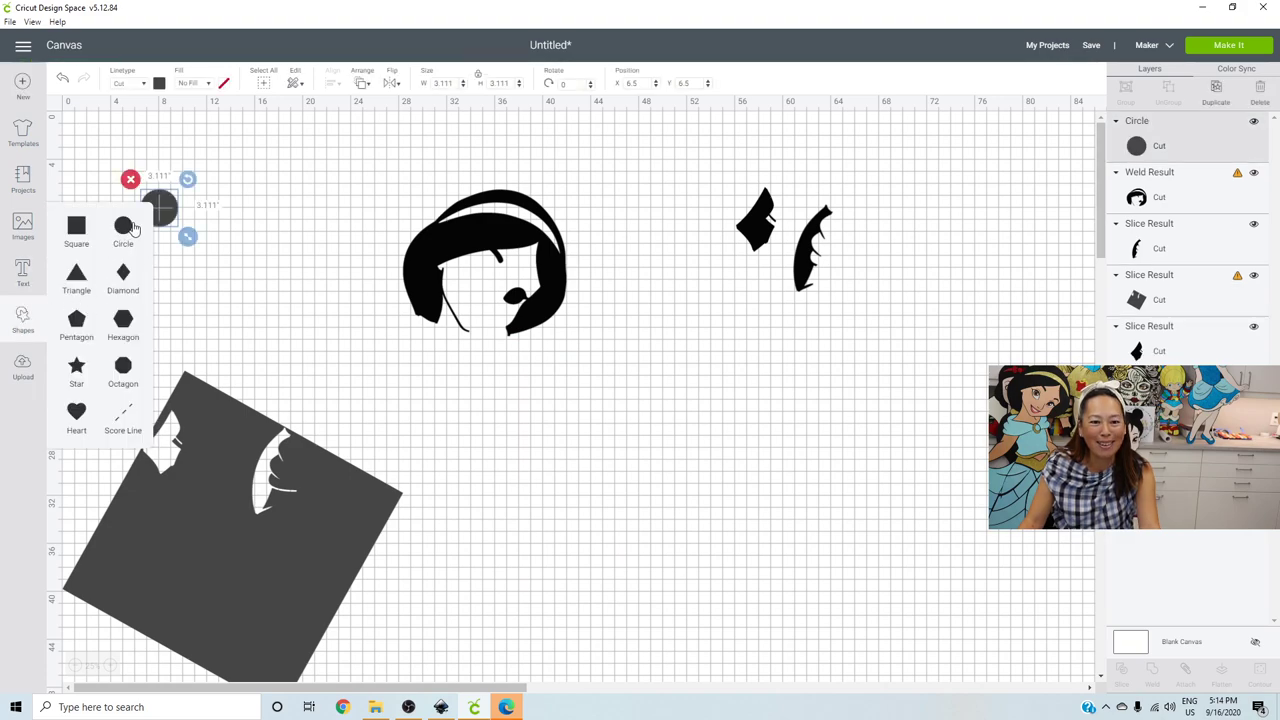
# - Insert a square and place it, tilted, over the headband's left end on the head
pyautogui.click(78, 230)
pyautogui.moveTo(180, 210); pyautogui.dragTo(455, 165)
pyautogui.moveTo(444, 214); pyautogui.dragTo(447, 232)
# - Select only the small square and the black head, and slice them
pyautogui.moveTo(521, 407); pyautogui.dragTo(397, 225)
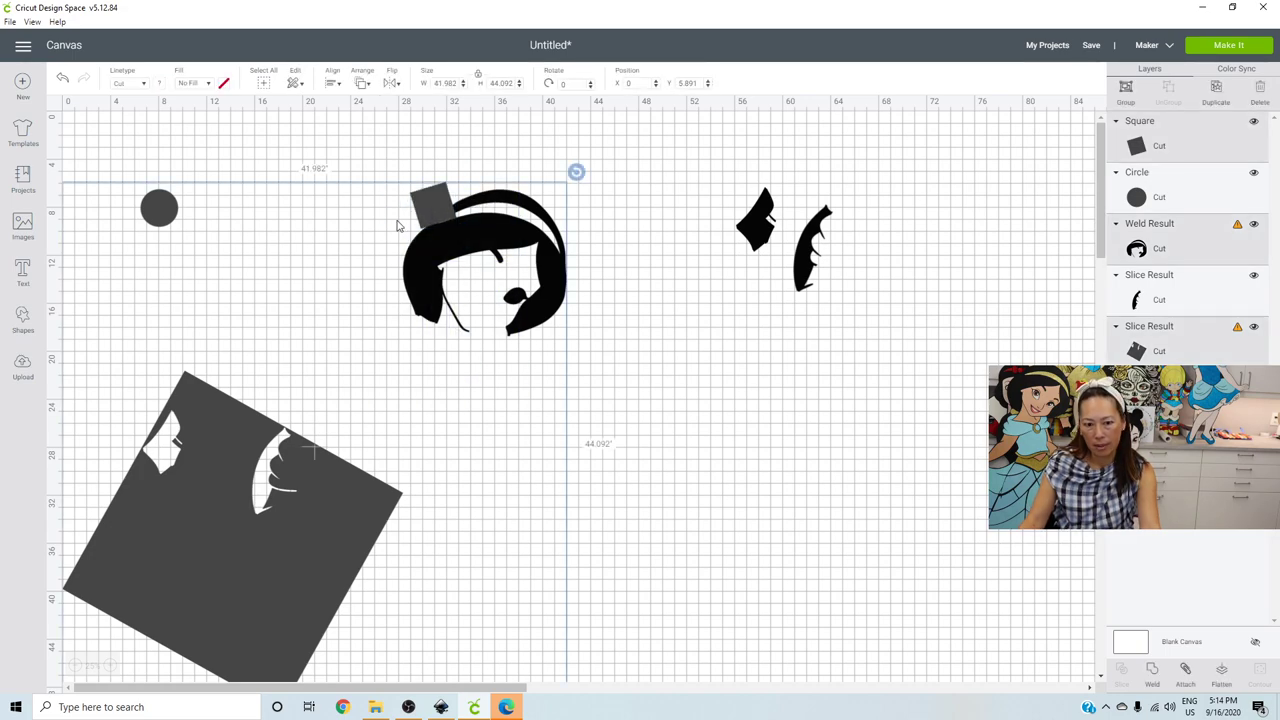
pyautogui.click(706, 390)
pyautogui.moveTo(620, 326); pyautogui.dragTo(478, 206)
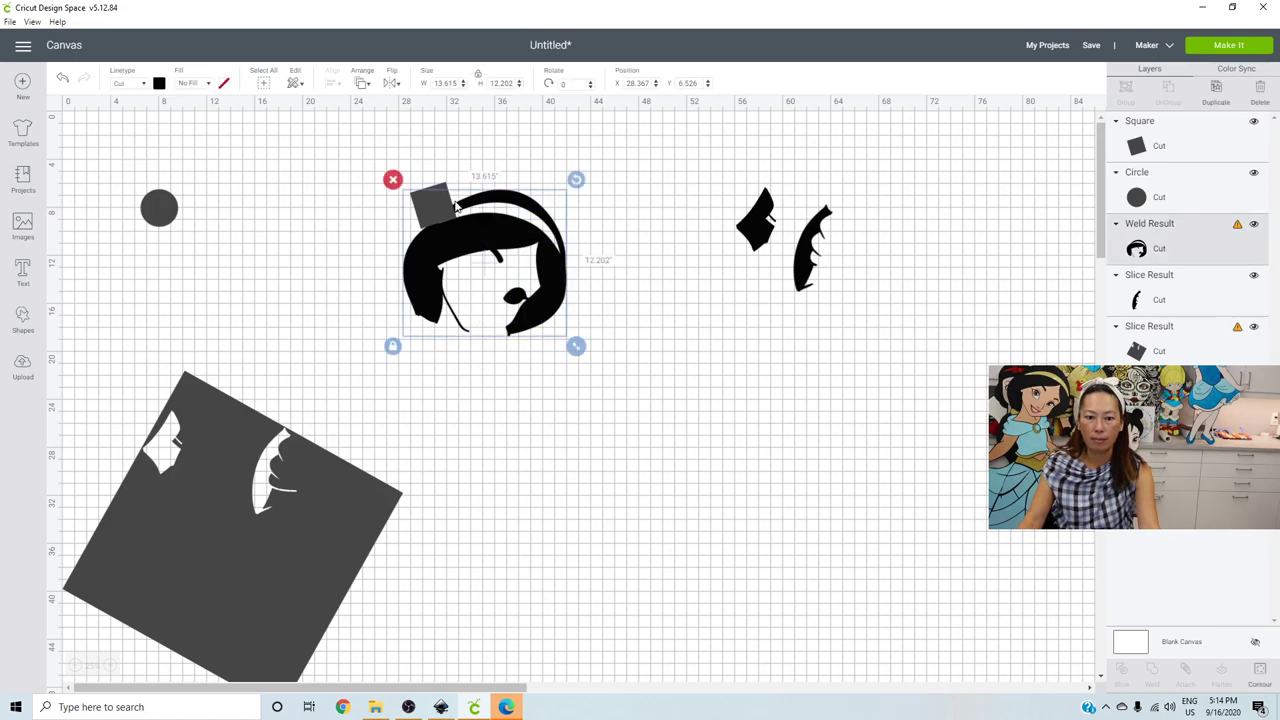
pyautogui.click(650, 412)
pyautogui.moveTo(589, 349); pyautogui.dragTo(467, 240)
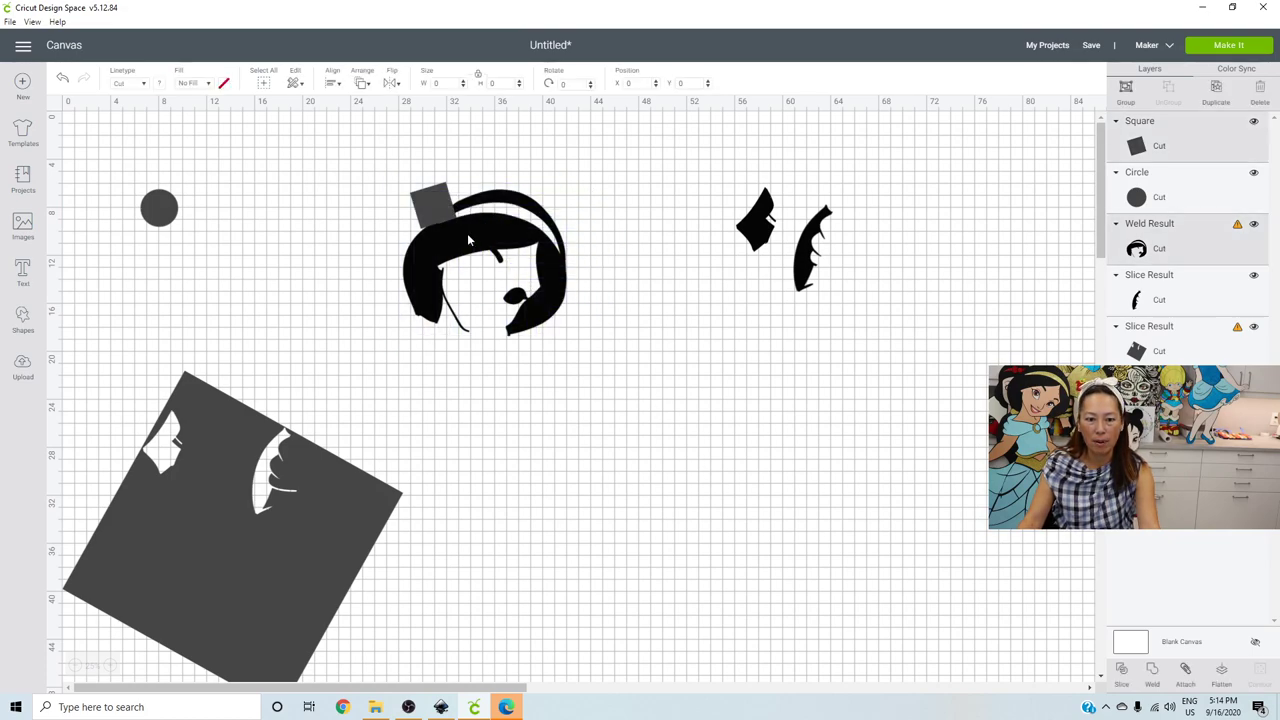
pyautogui.click(467, 240)
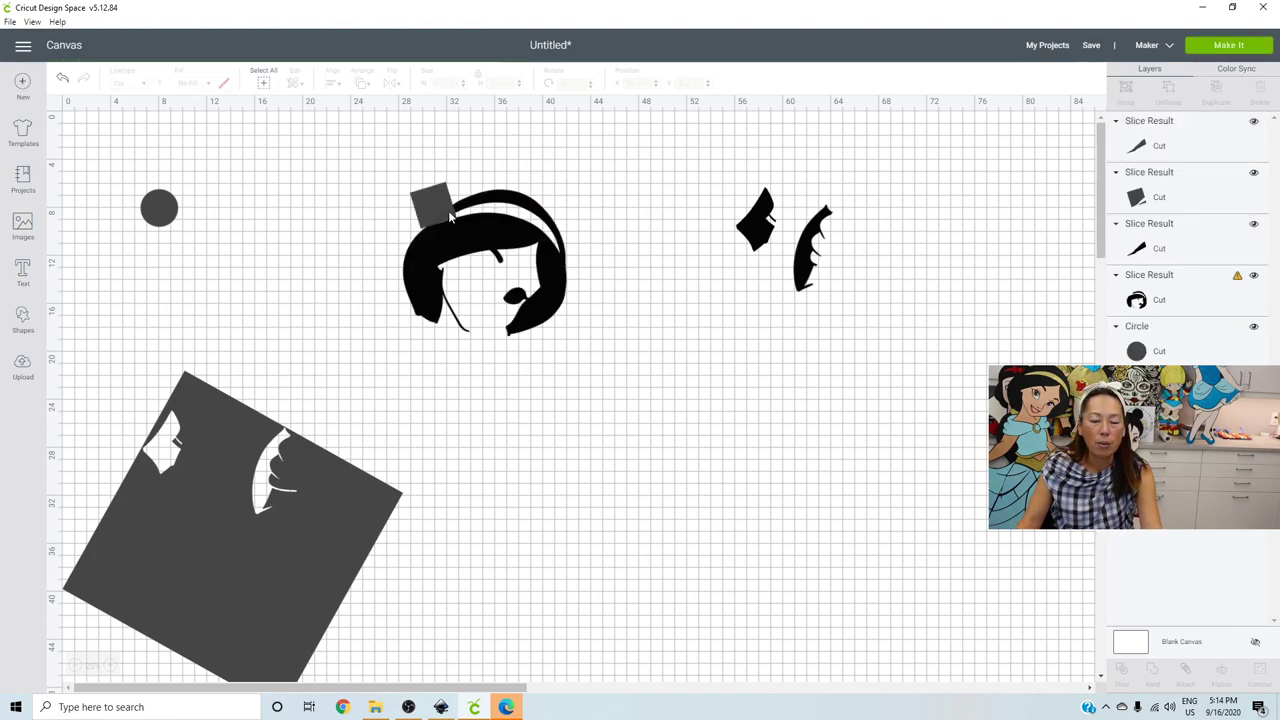
# - Delete the grey sliver and the leftover small square from the headband slice
pyautogui.click(510, 300)
pyautogui.moveTo(500, 305); pyautogui.dragTo(579, 383)
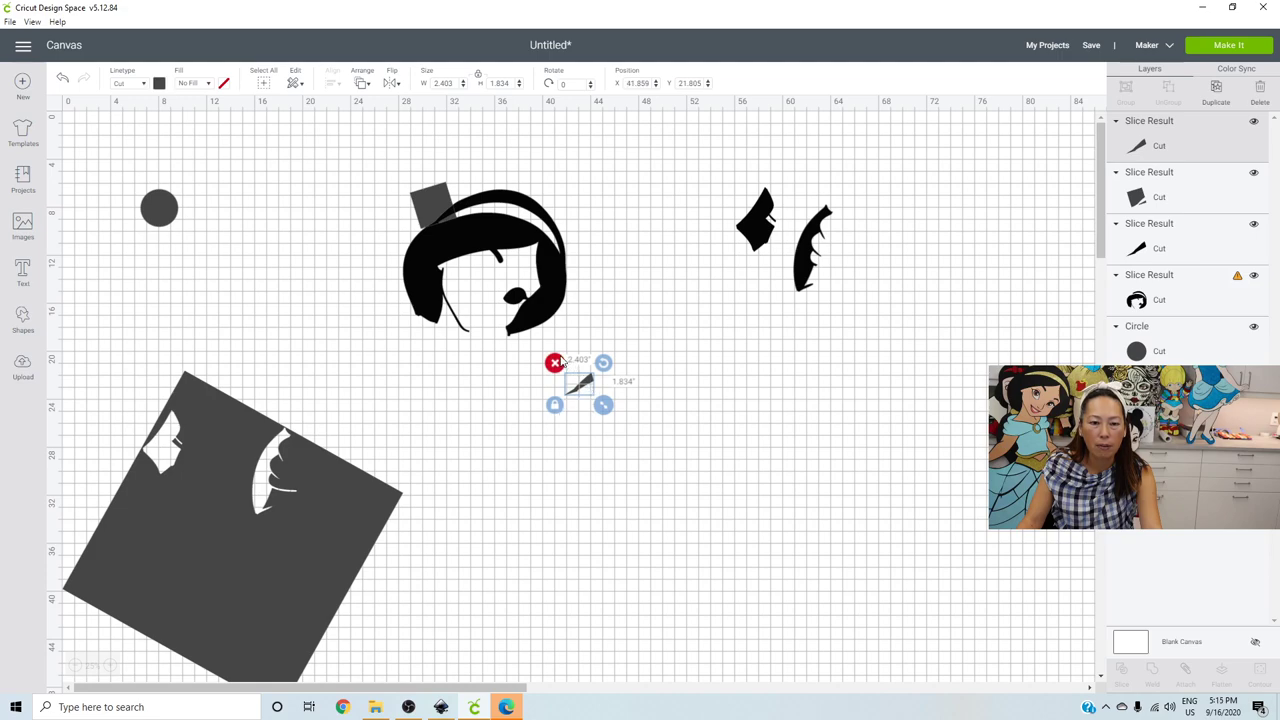
pyautogui.click(554, 362)
pyautogui.moveTo(420, 210); pyautogui.dragTo(466, 233)
pyautogui.click(469, 232)
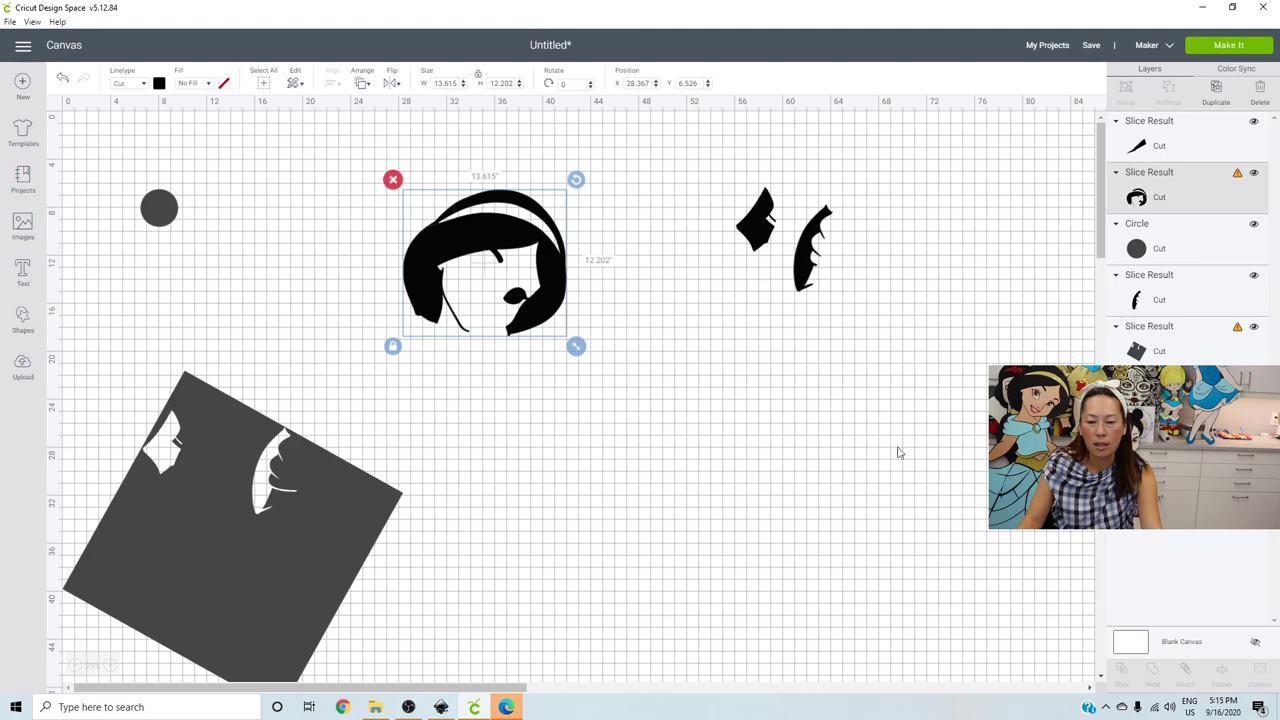
# - Move the head away from its headband sliver to check the cut, and undo the moves
pyautogui.moveTo(429, 258)
pyautogui.mouseDown()
pyautogui.moveTo(473, 312)
pyautogui.moveTo(451, 262)
pyautogui.moveTo(431, 267)
pyautogui.mouseUp()
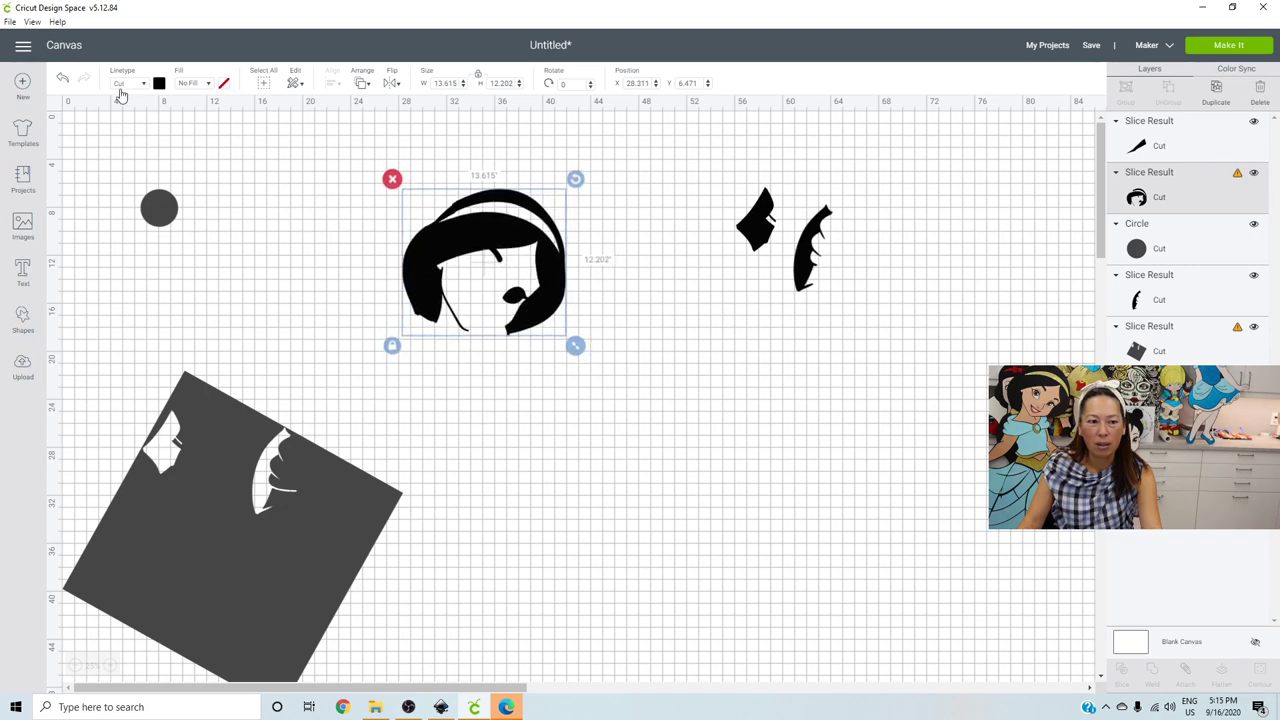
pyautogui.click(63, 80)
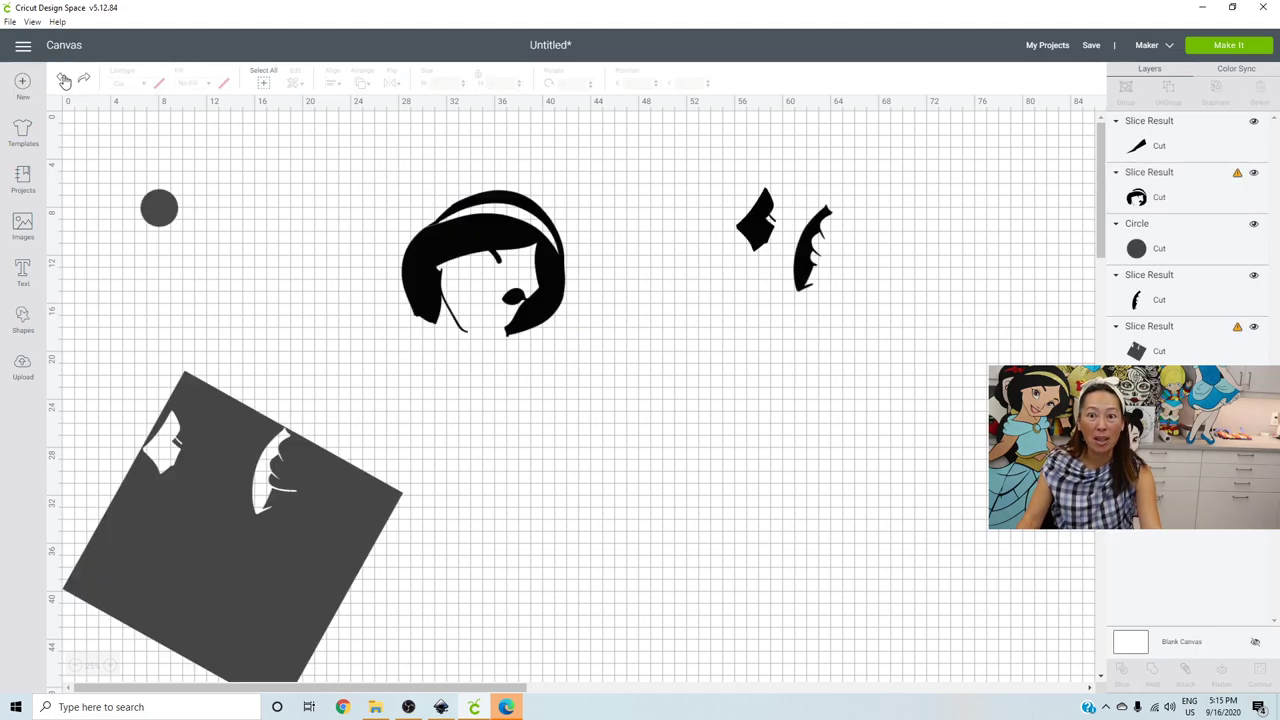
pyautogui.click(63, 80)
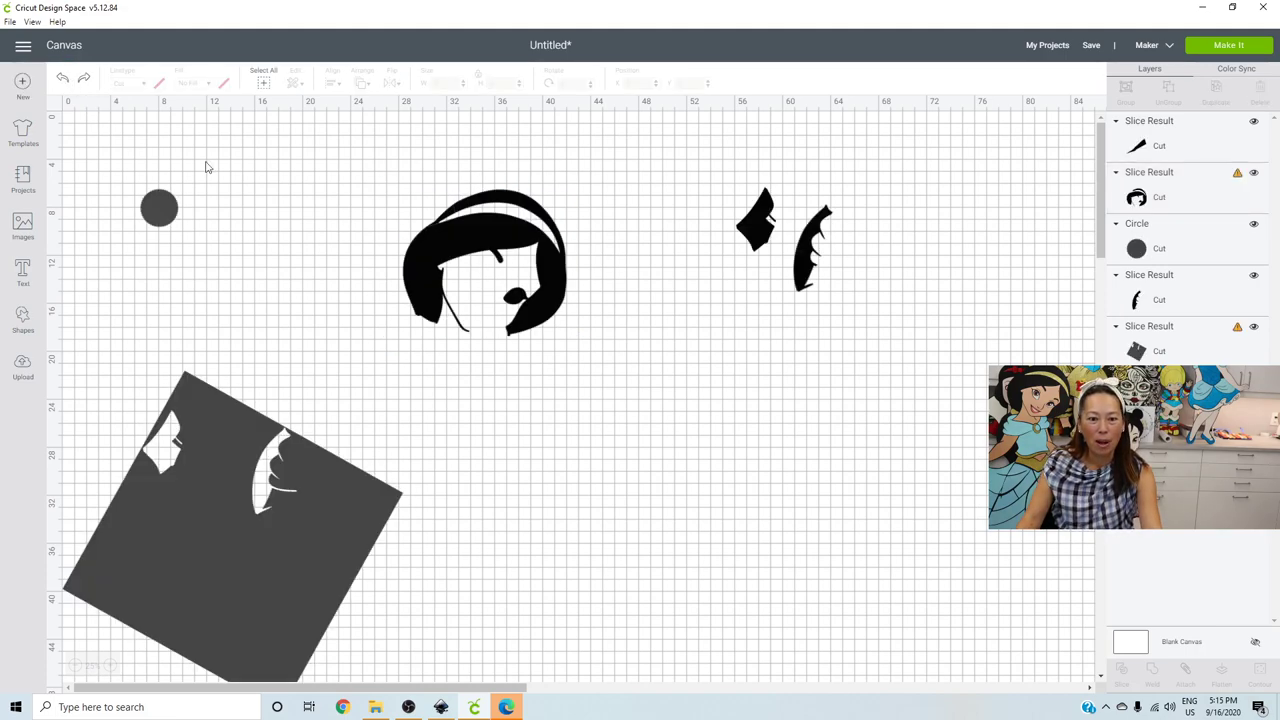
pyautogui.click(443, 230)
pyautogui.moveTo(443, 228); pyautogui.dragTo(465, 278)
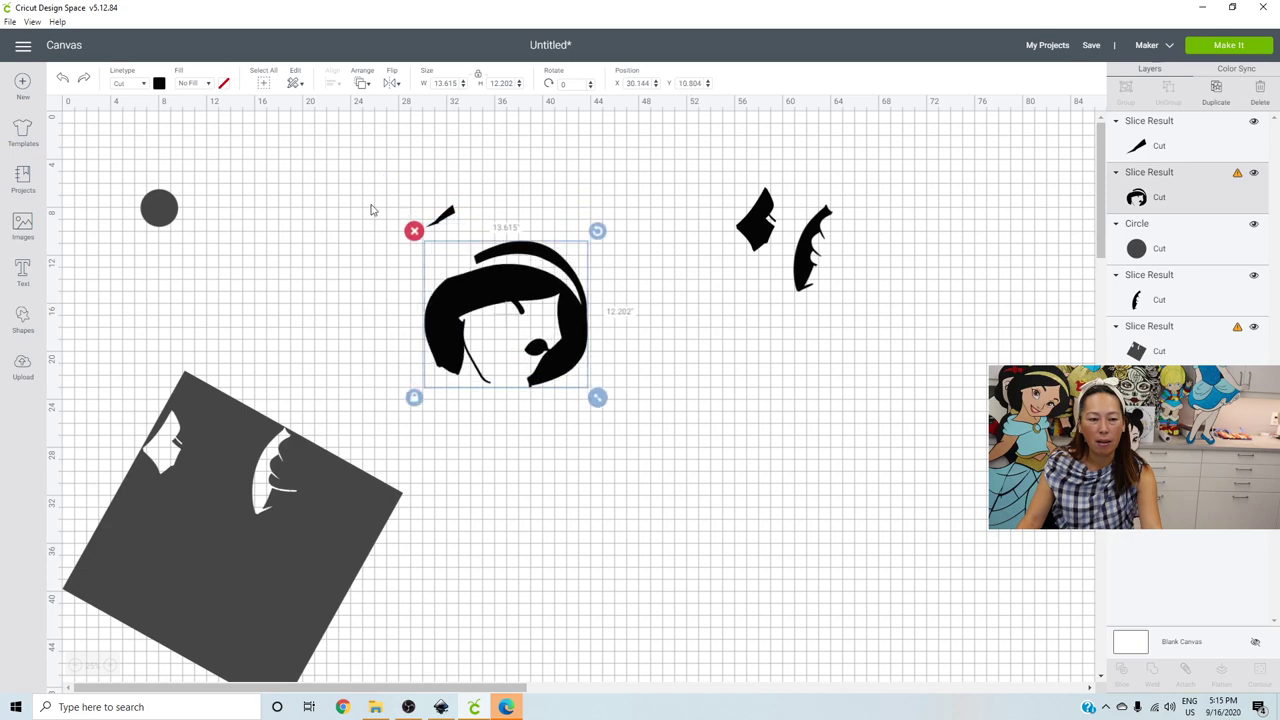
pyautogui.click(62, 83)
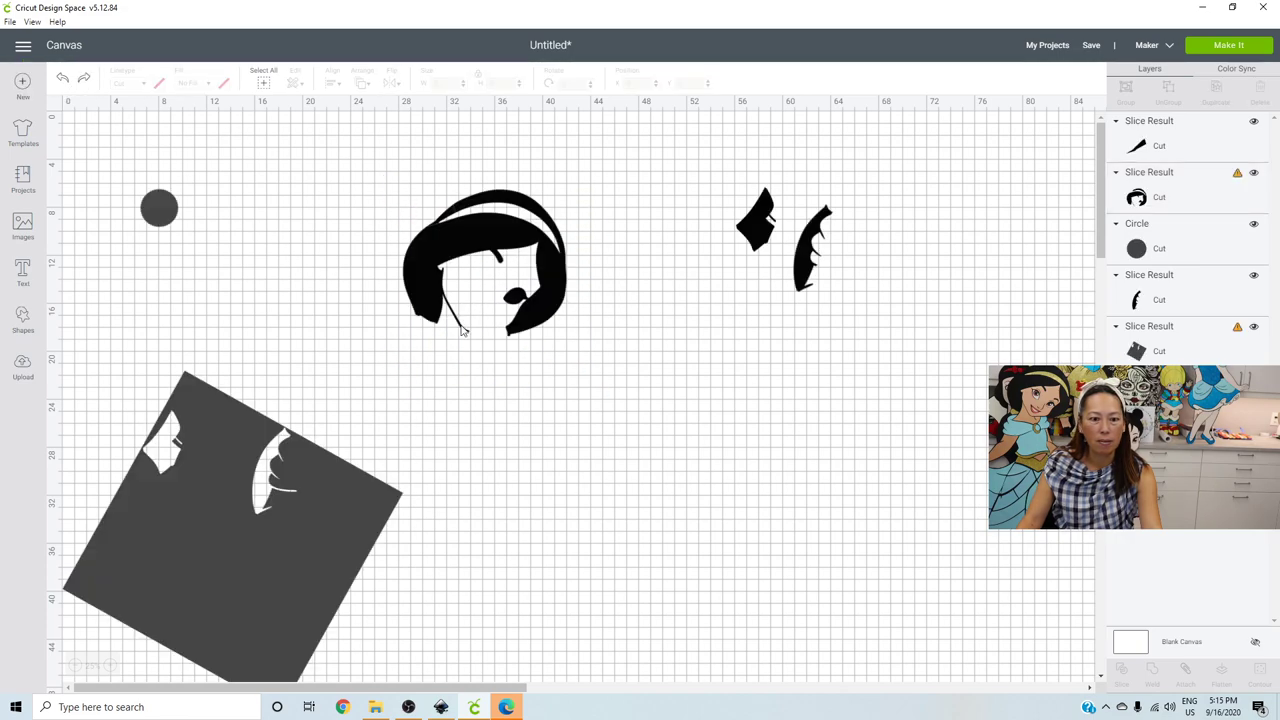
# - Weld the black headband sliver back onto the head
pyautogui.moveTo(568, 364); pyautogui.dragTo(363, 184)
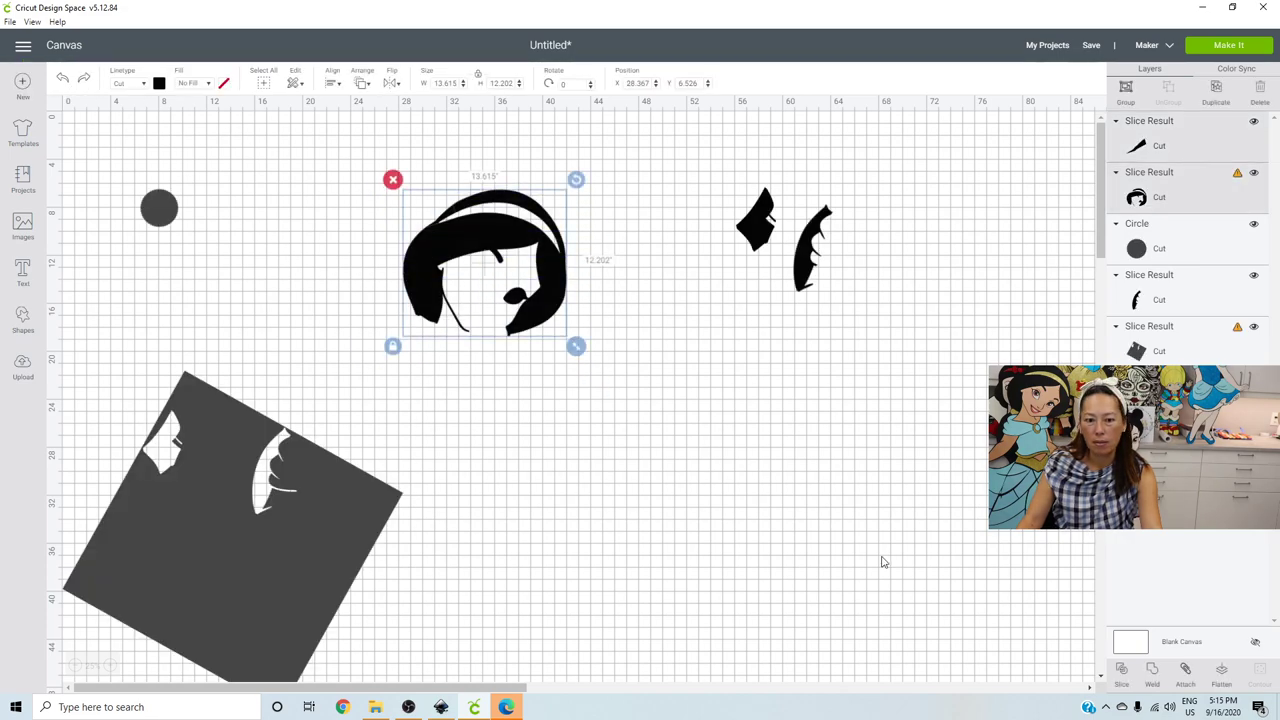
pyautogui.click(1156, 679)
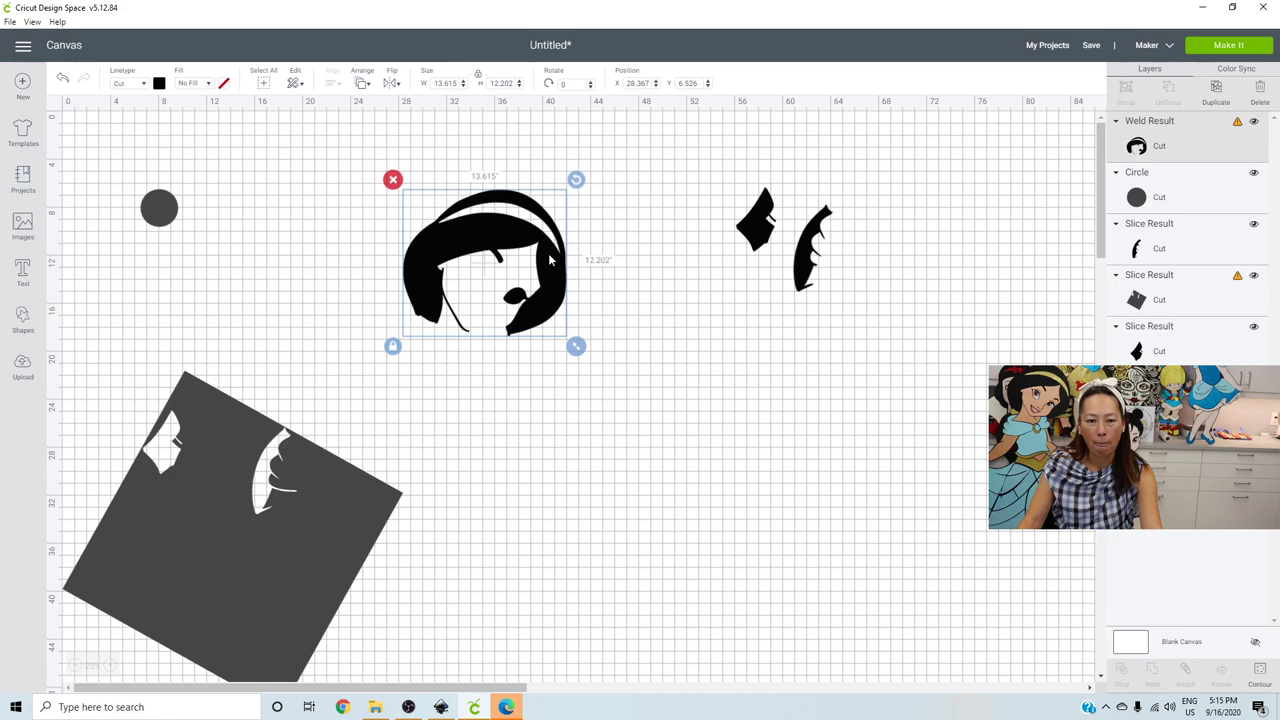
# - Hide the headband opening's contour in the welded head so the hair becomes one solid shape
pyautogui.click(1261, 682)
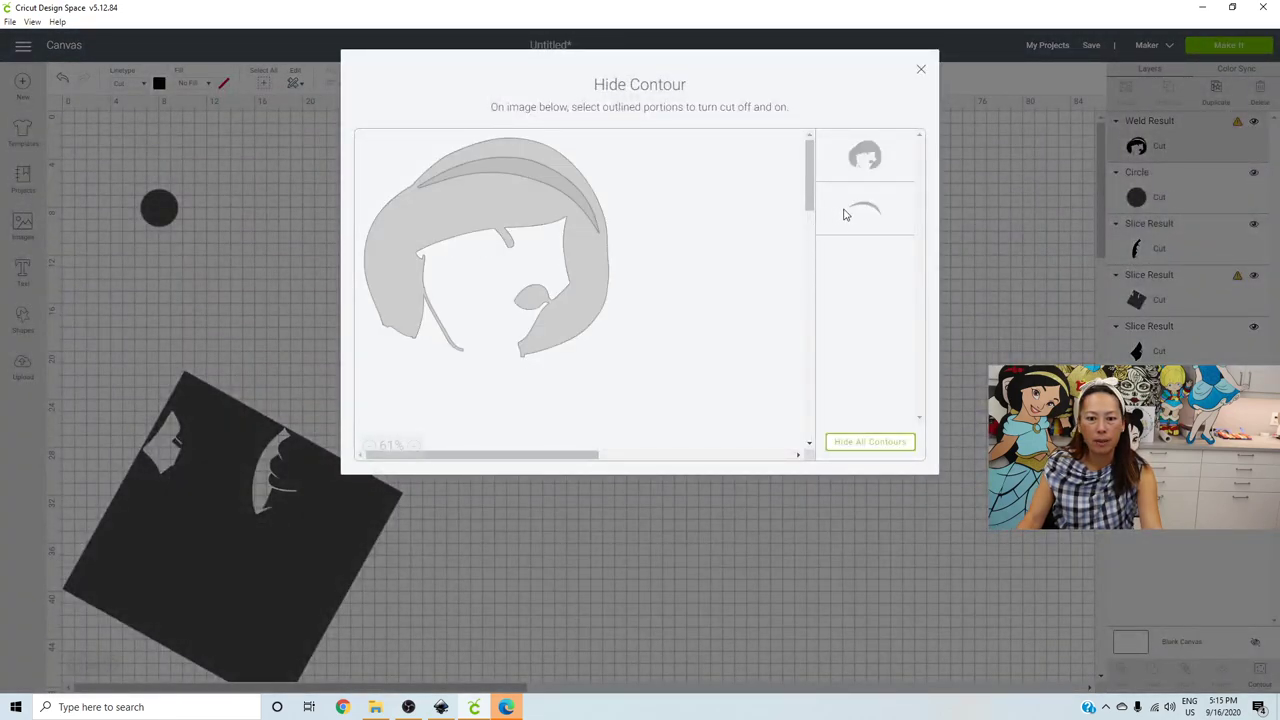
pyautogui.click(843, 214)
pyautogui.click(920, 67)
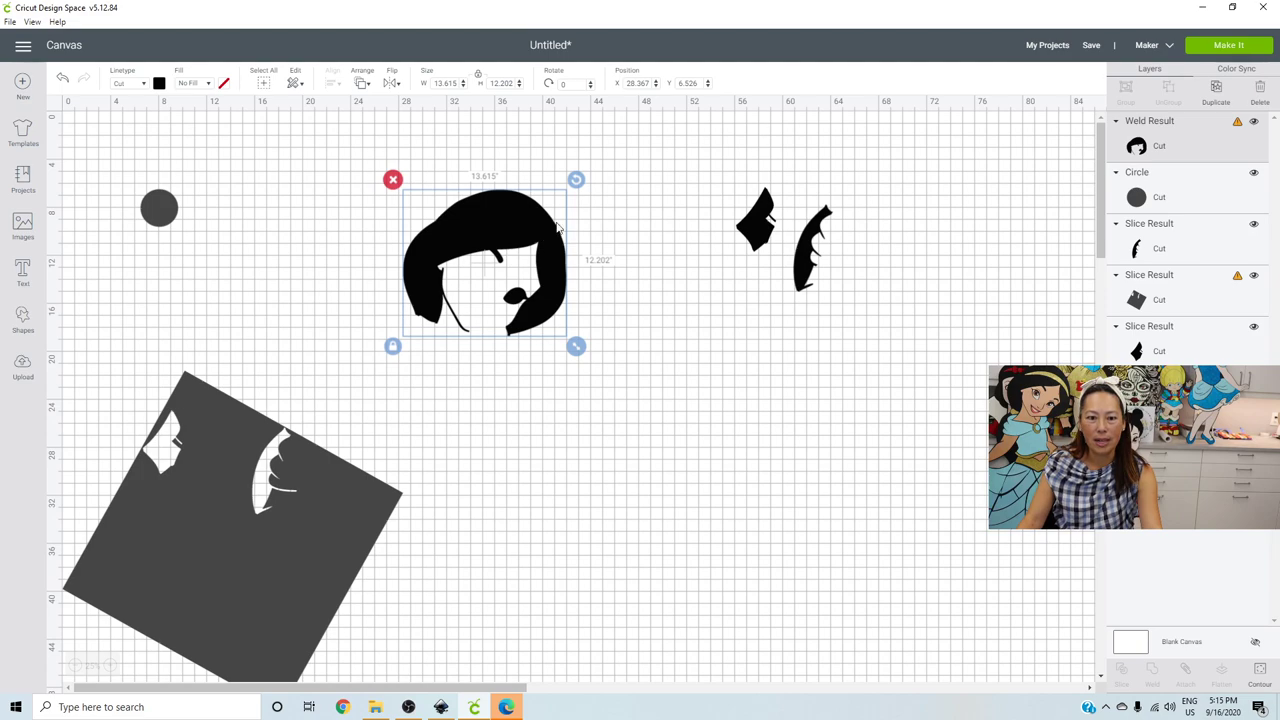
# - Place the large grey square over the face side of the hair, rotate it about 14°, and slice it with the hair
pyautogui.moveTo(224, 439); pyautogui.dragTo(652, 200)
pyautogui.moveTo(840, 124); pyautogui.dragTo(876, 170)
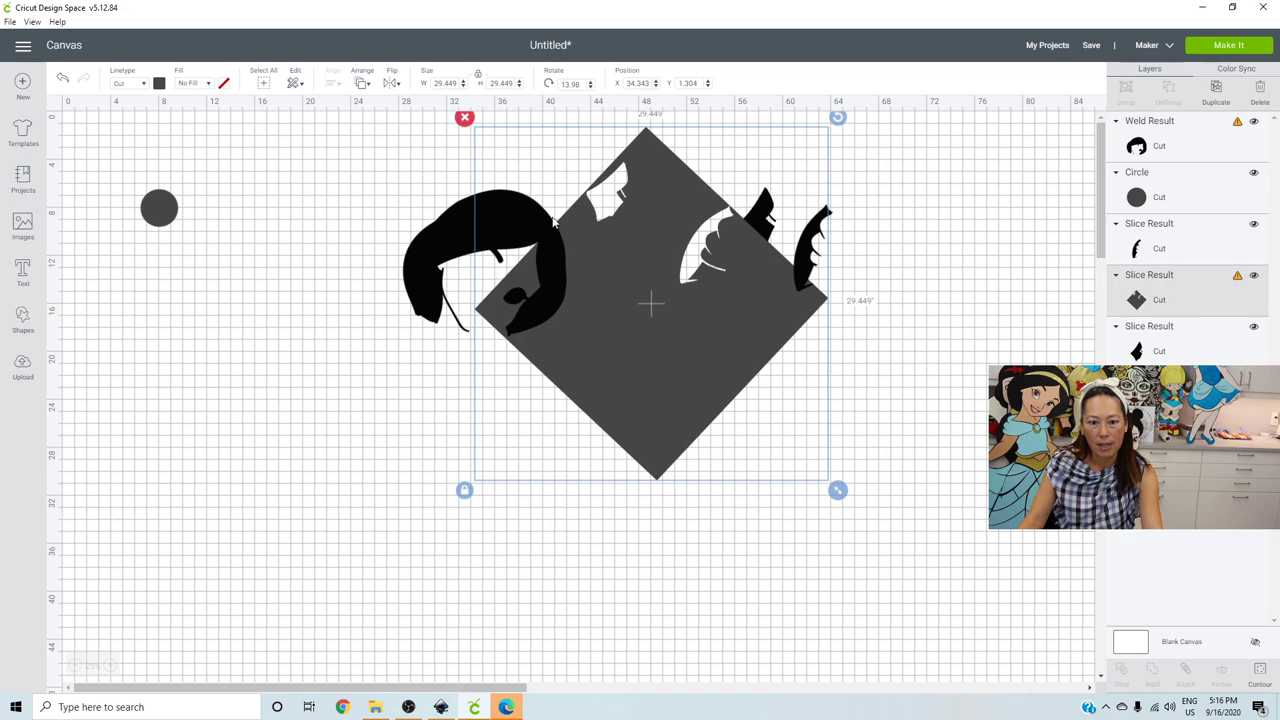
pyautogui.click(352, 244)
pyautogui.moveTo(350, 187); pyautogui.dragTo(591, 389)
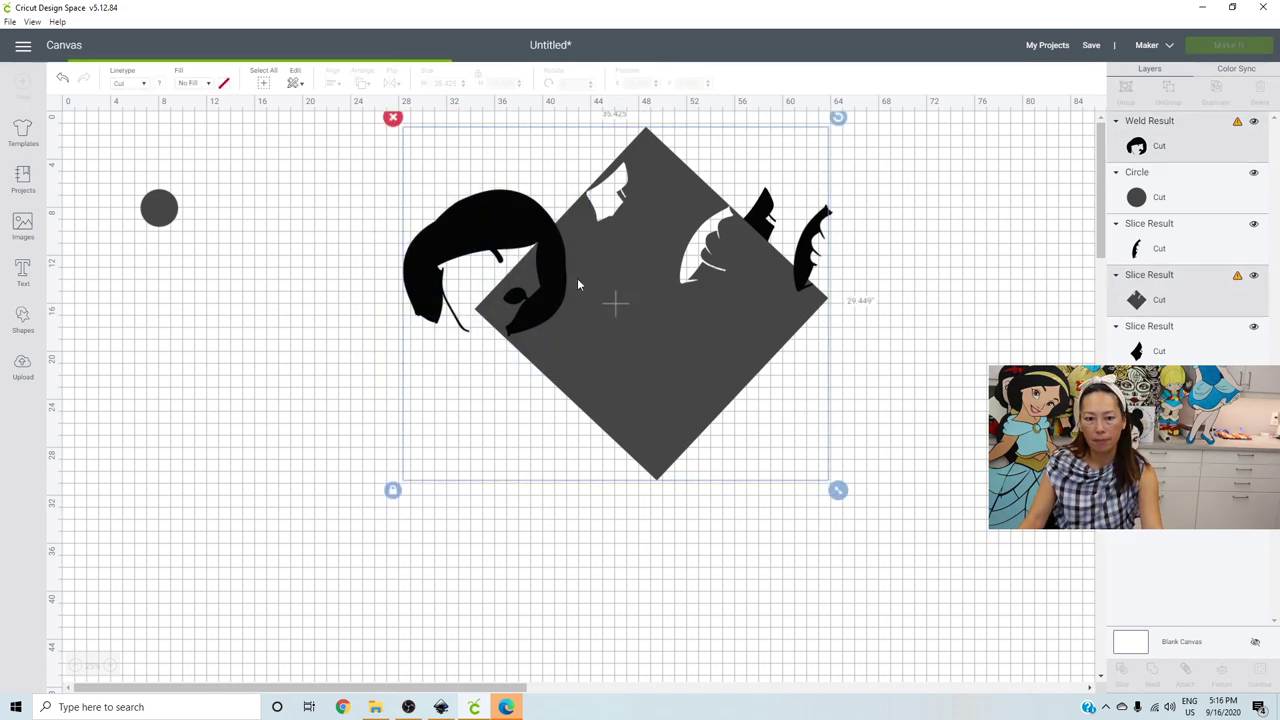
# - Separate the large hair piece from the square, move the cut square clear of the pieces, and delete it
pyautogui.moveTo(474, 216); pyautogui.dragTo(318, 287)
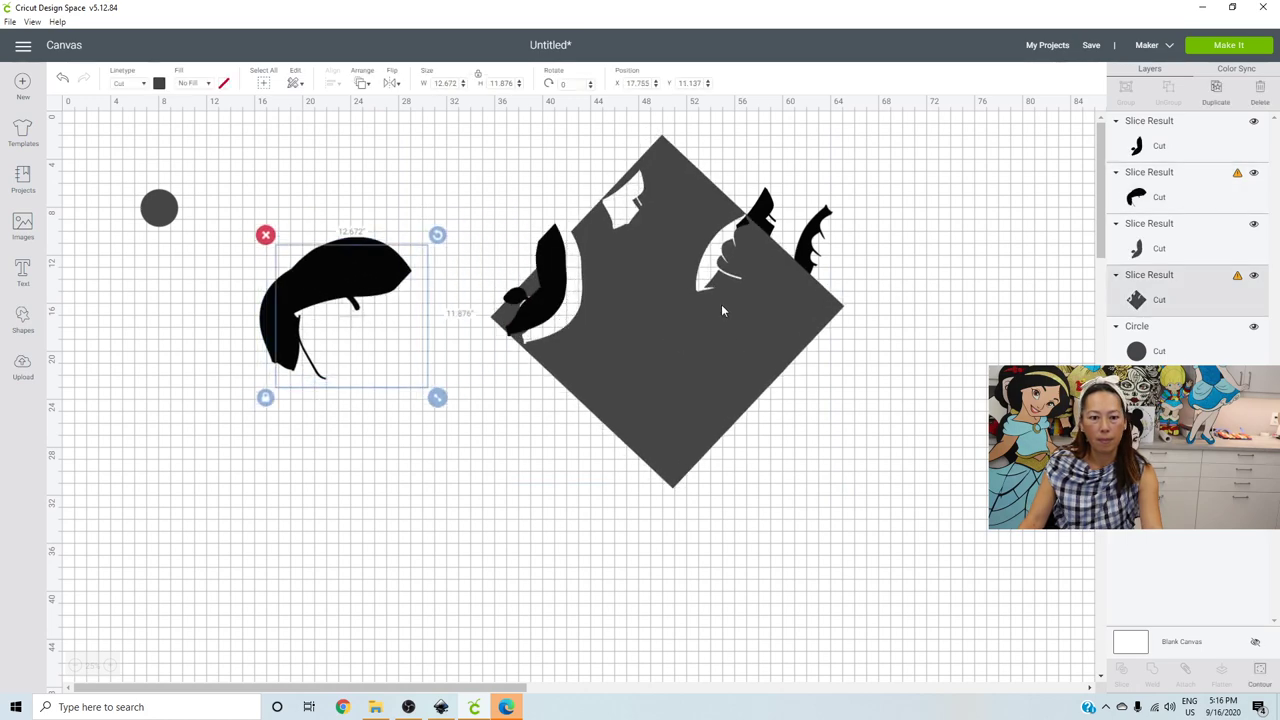
pyautogui.click(804, 412)
pyautogui.moveTo(631, 205); pyautogui.dragTo(752, 387)
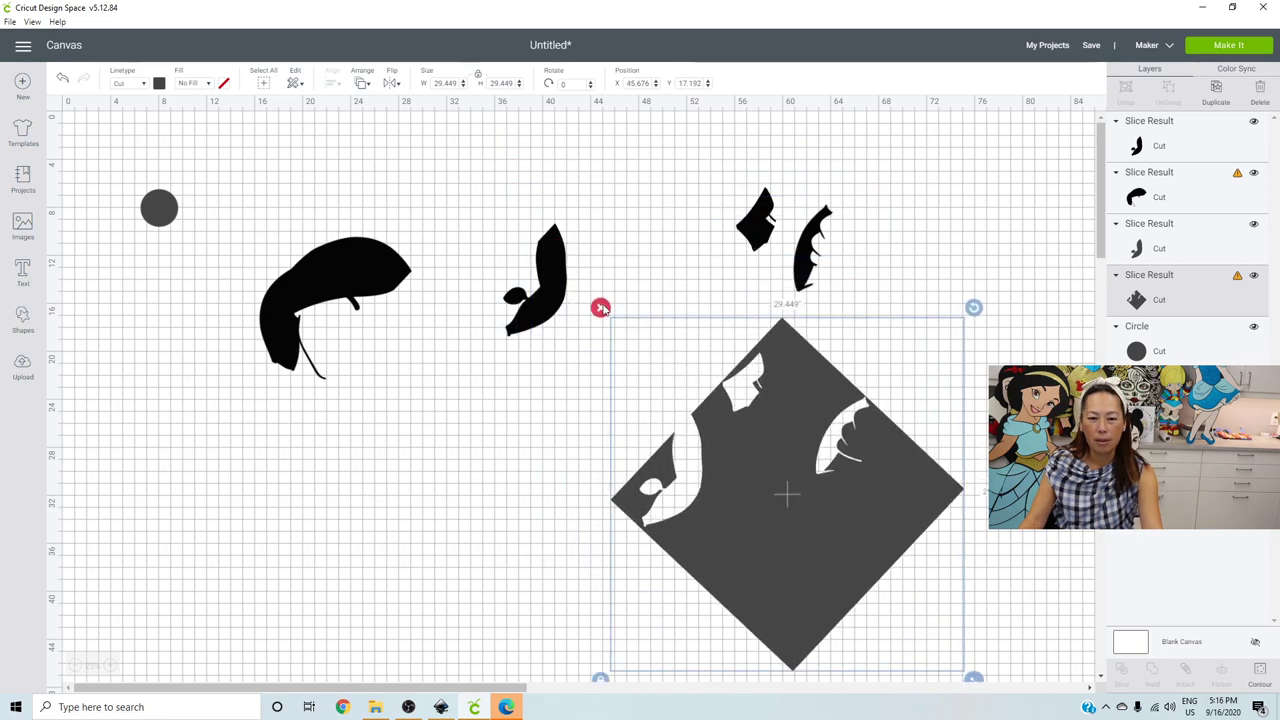
pyautogui.click(599, 308)
# - Move the black side hair piece next to the other finished pieces and delete its grey duplicate
pyautogui.click(546, 296)
pyautogui.moveTo(546, 296); pyautogui.dragTo(678, 318)
pyautogui.click(532, 283)
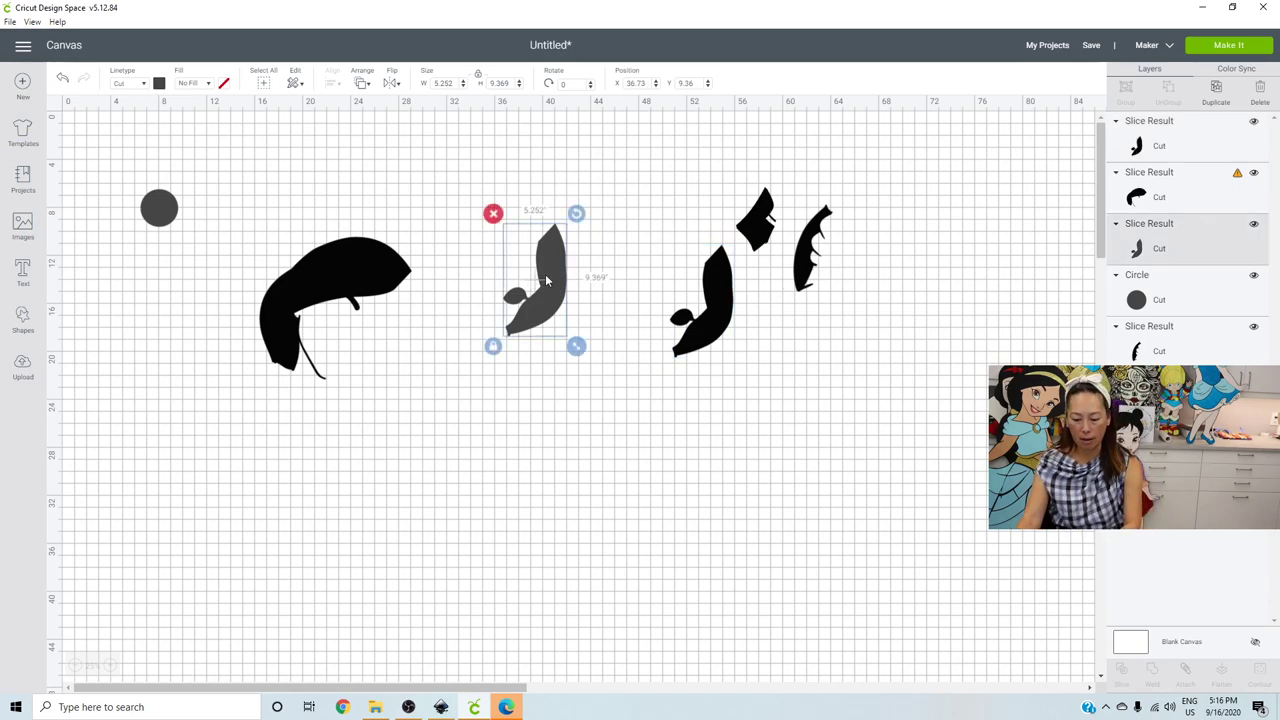
pyautogui.press('Delete')
# - Enlarge the grey circle to about 13.8 inches over the lower end of the remaining hair, and slice the two shapes
pyautogui.click(378, 286)
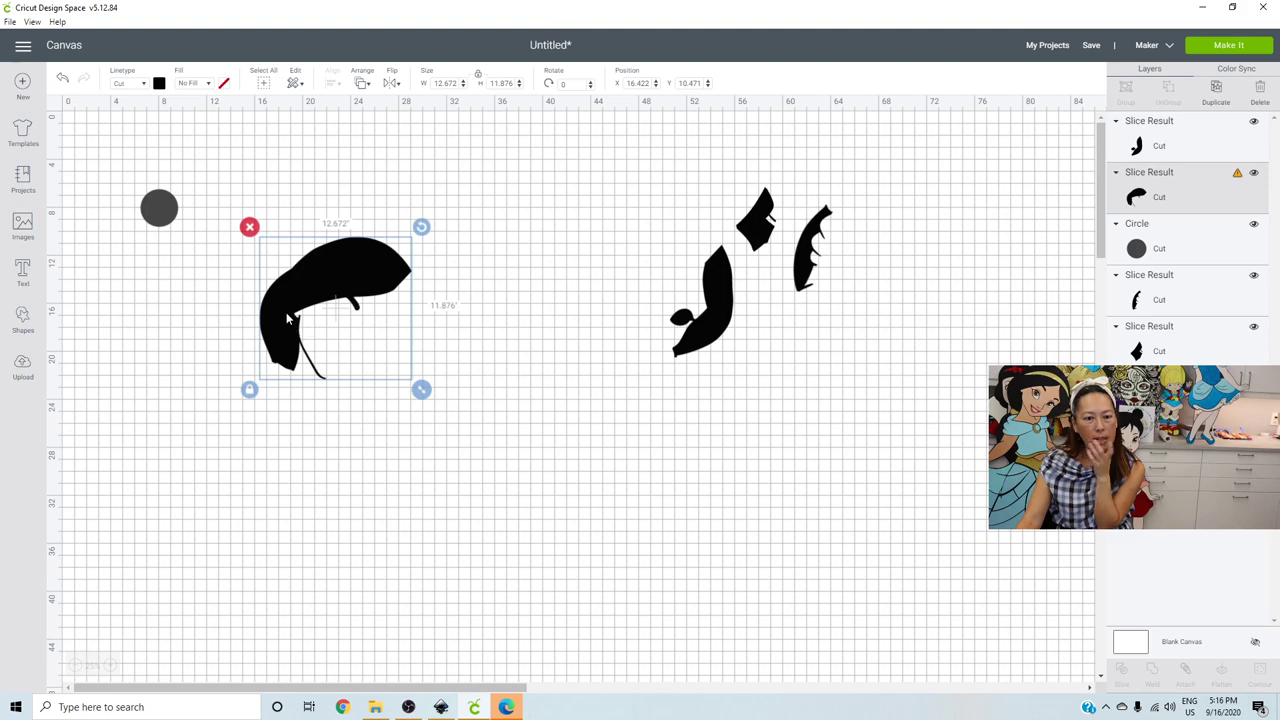
pyautogui.moveTo(152, 211); pyautogui.dragTo(347, 482)
pyautogui.moveTo(281, 434)
pyautogui.mouseDown()
pyautogui.moveTo(268, 402)
pyautogui.moveTo(280, 416)
pyautogui.mouseUp()
pyautogui.click(390, 507)
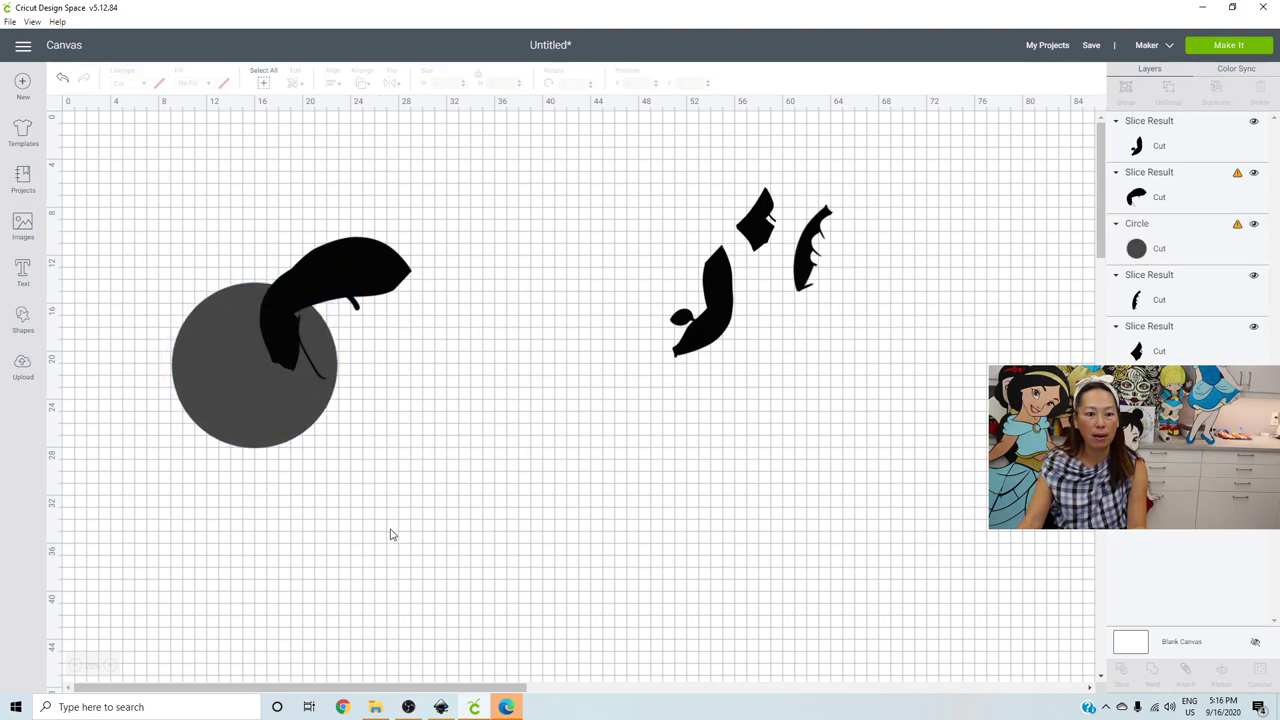
pyautogui.moveTo(234, 262); pyautogui.dragTo(391, 531)
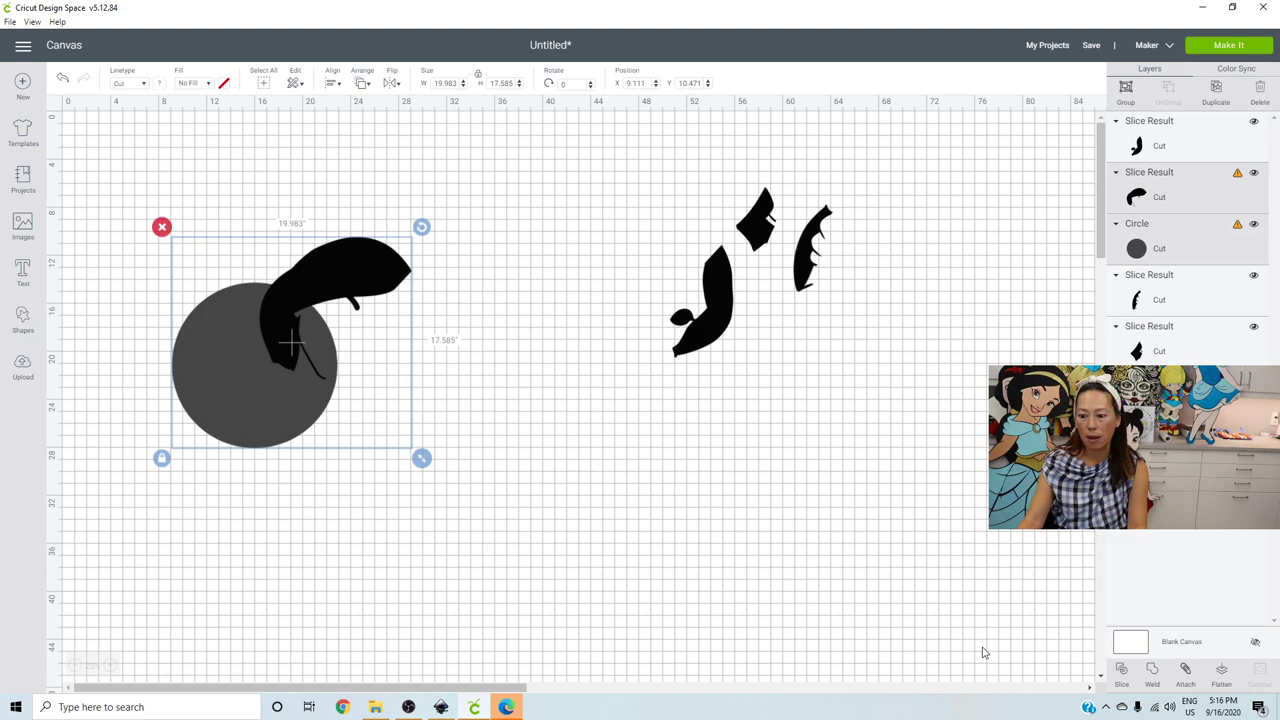
pyautogui.click(1121, 668)
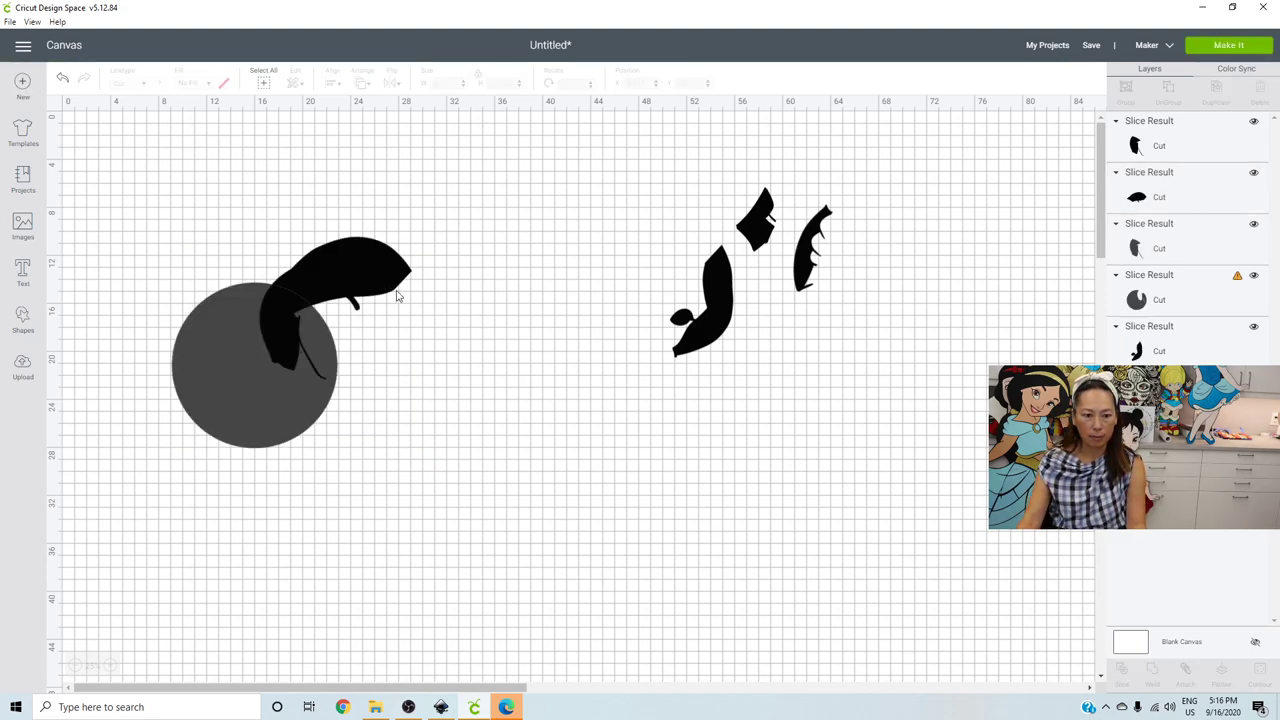
# - Move the crown hair piece away from the circle, pull the leftover circle clear, and delete it
pyautogui.click(361, 271)
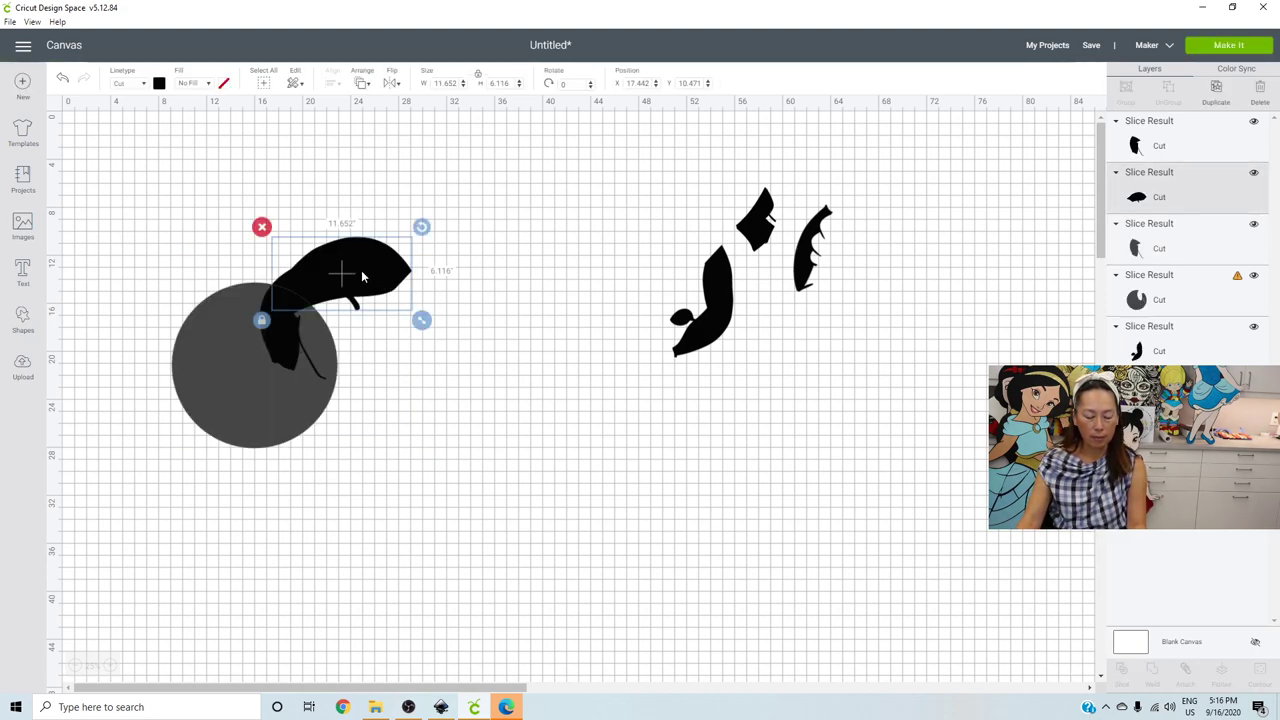
pyautogui.moveTo(362, 276); pyautogui.dragTo(445, 285)
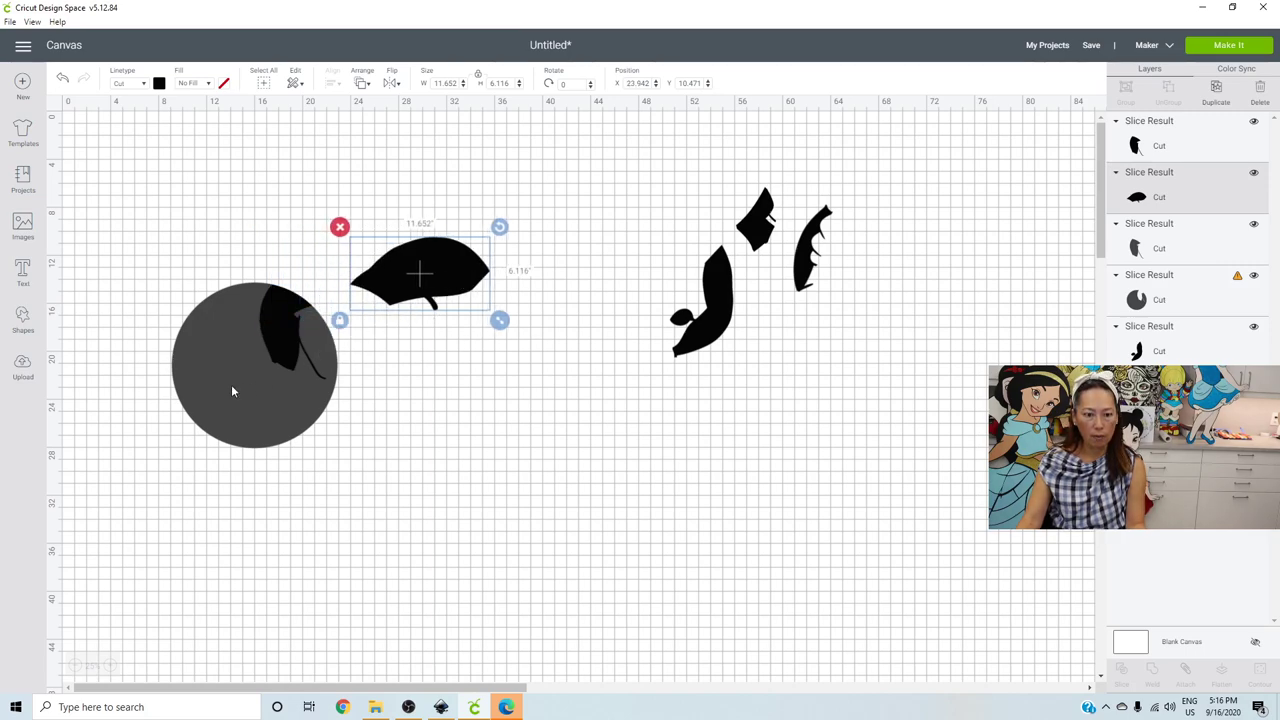
pyautogui.moveTo(220, 334); pyautogui.dragTo(326, 521)
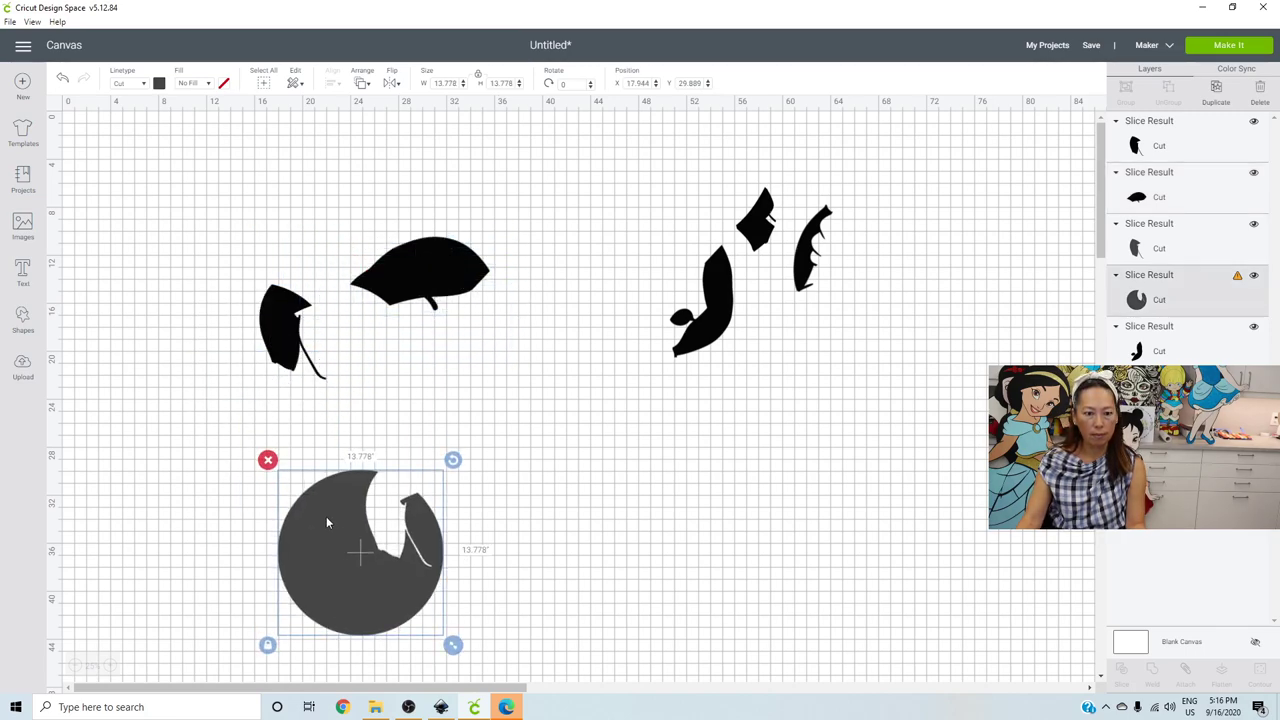
pyautogui.click(268, 461)
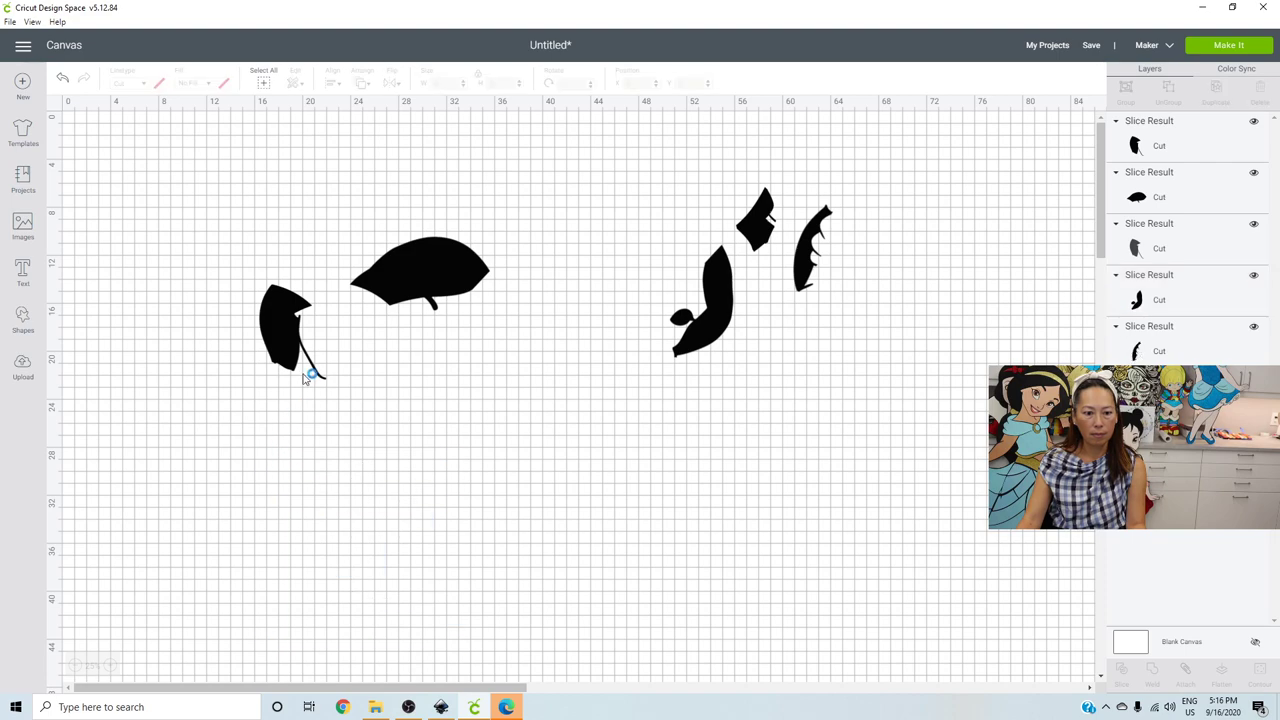
# - Move the black lower hair piece beneath the crown piece and delete the grey duplicate it covered
pyautogui.click(295, 331)
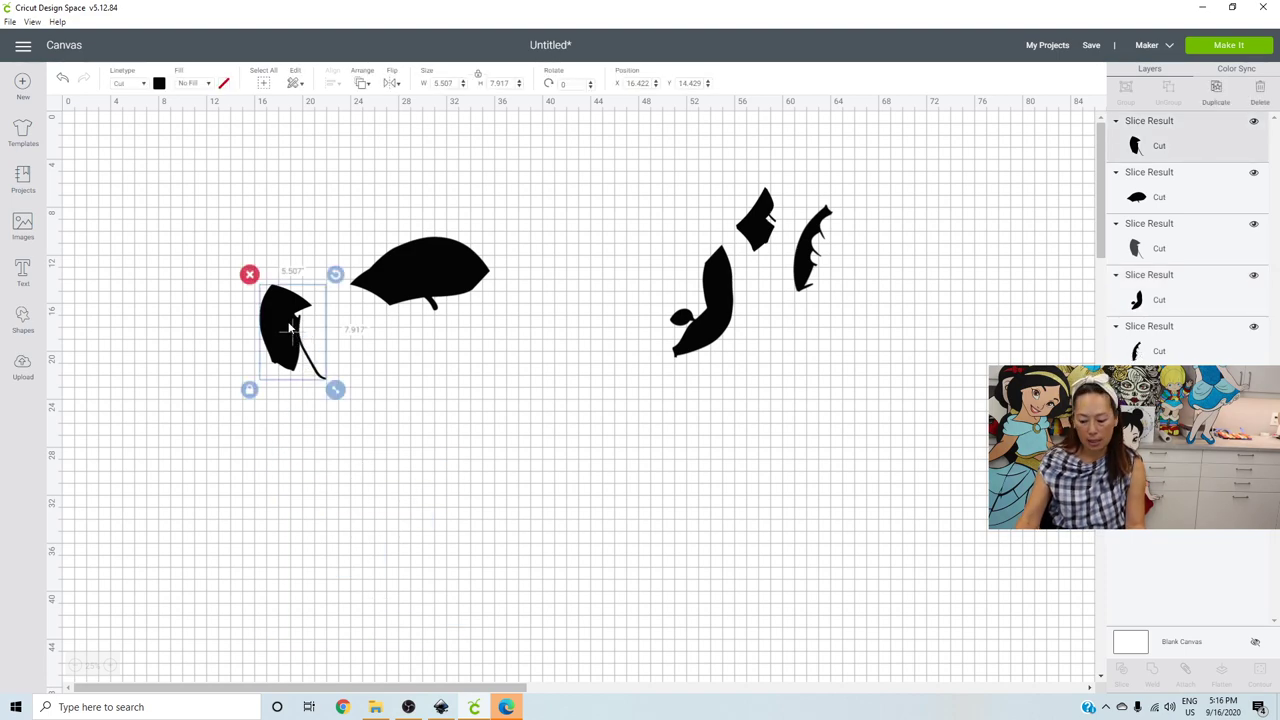
pyautogui.press('Right')
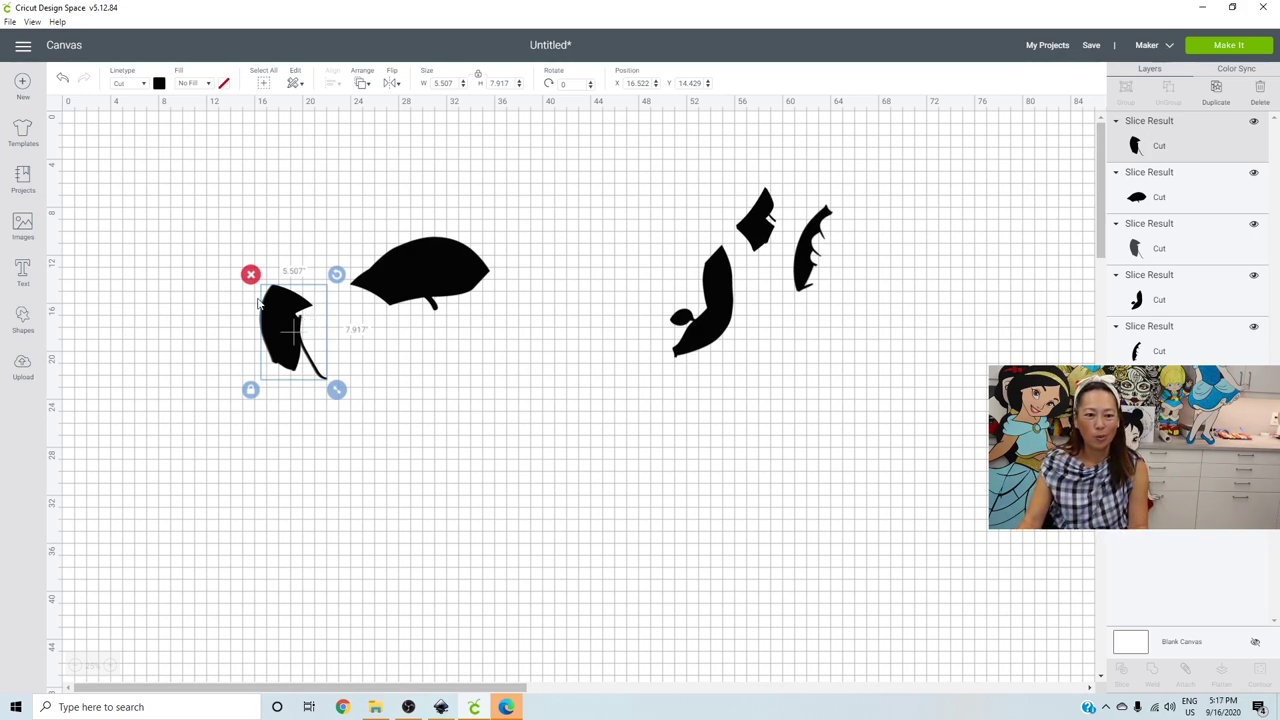
pyautogui.click(545, 485)
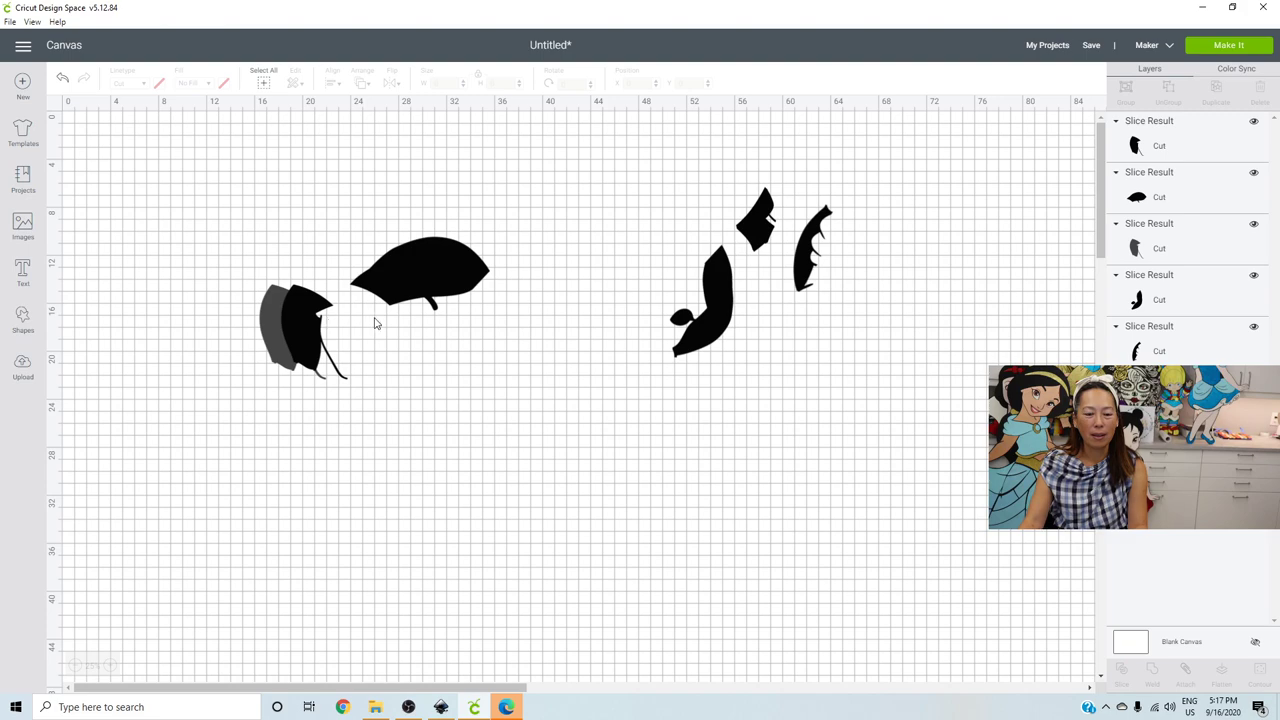
pyautogui.moveTo(305, 318); pyautogui.dragTo(422, 337)
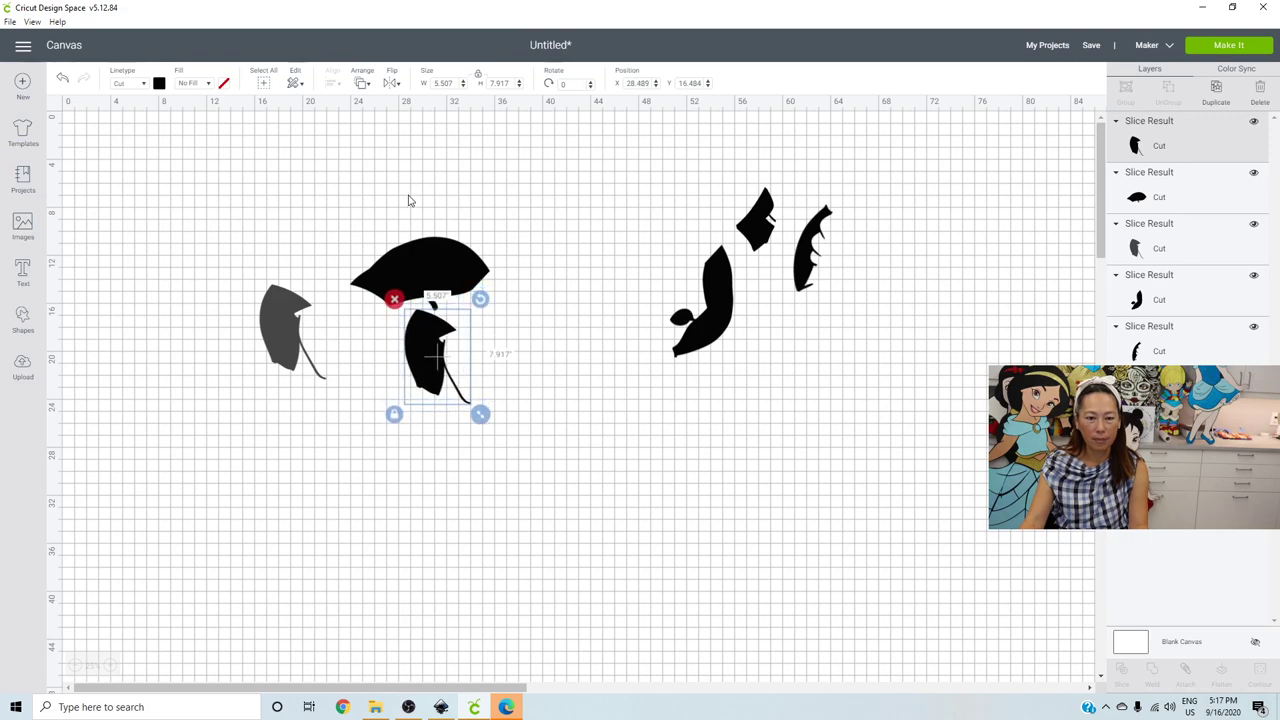
pyautogui.click(408, 198)
pyautogui.moveTo(439, 285); pyautogui.dragTo(467, 370)
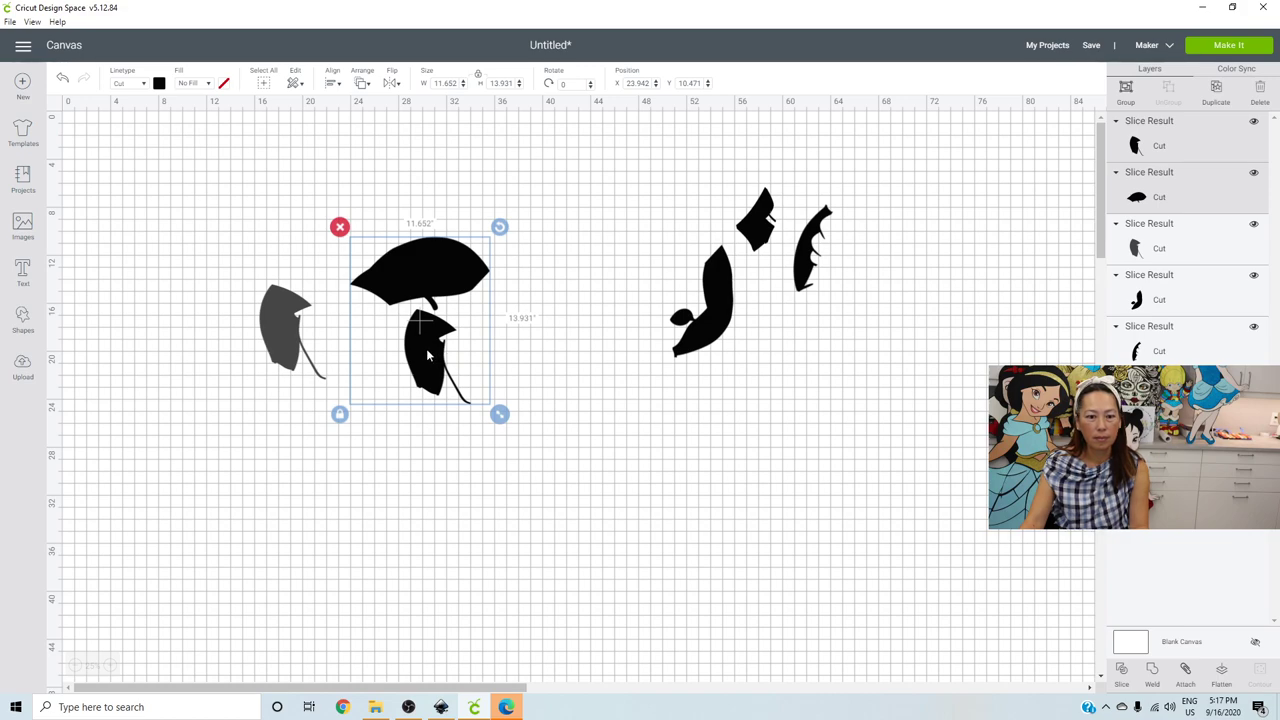
pyautogui.click(296, 330)
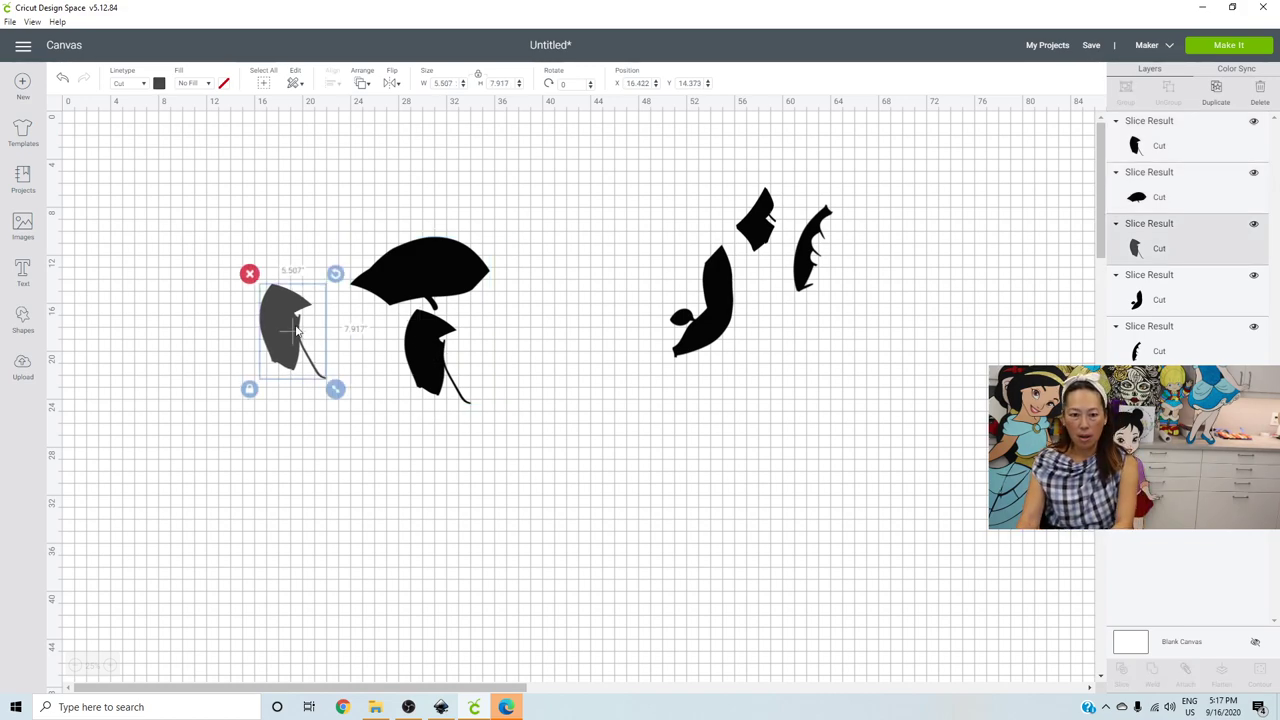
pyautogui.press('Delete')
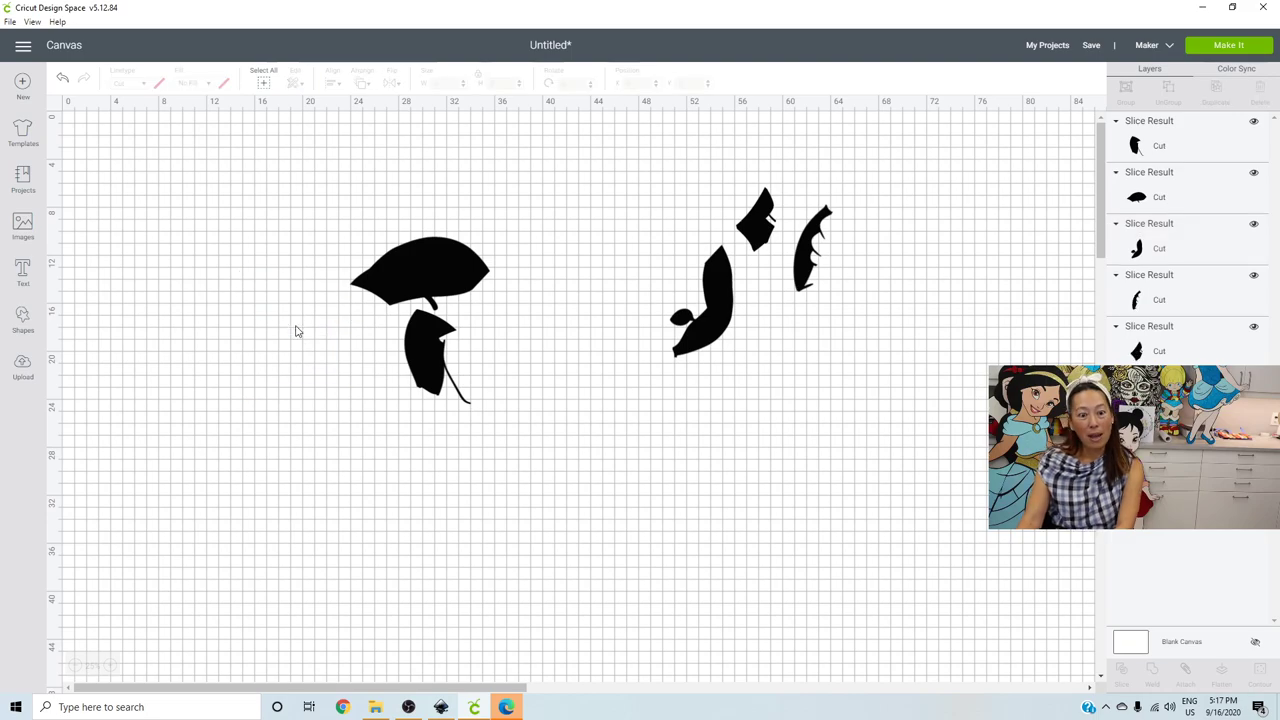
# - Save the project as "Jasmine 44 inches seamless black glitter hair"
pyautogui.click(1093, 50)
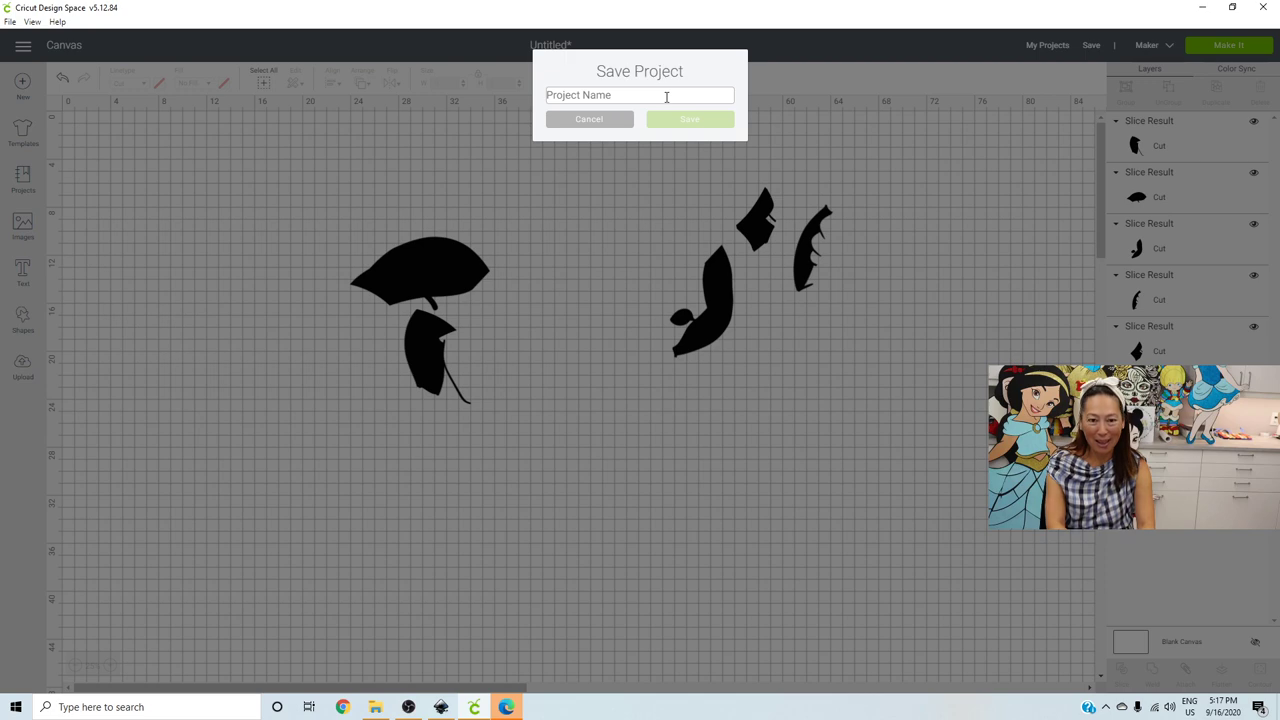
pyautogui.write('Jasmine')
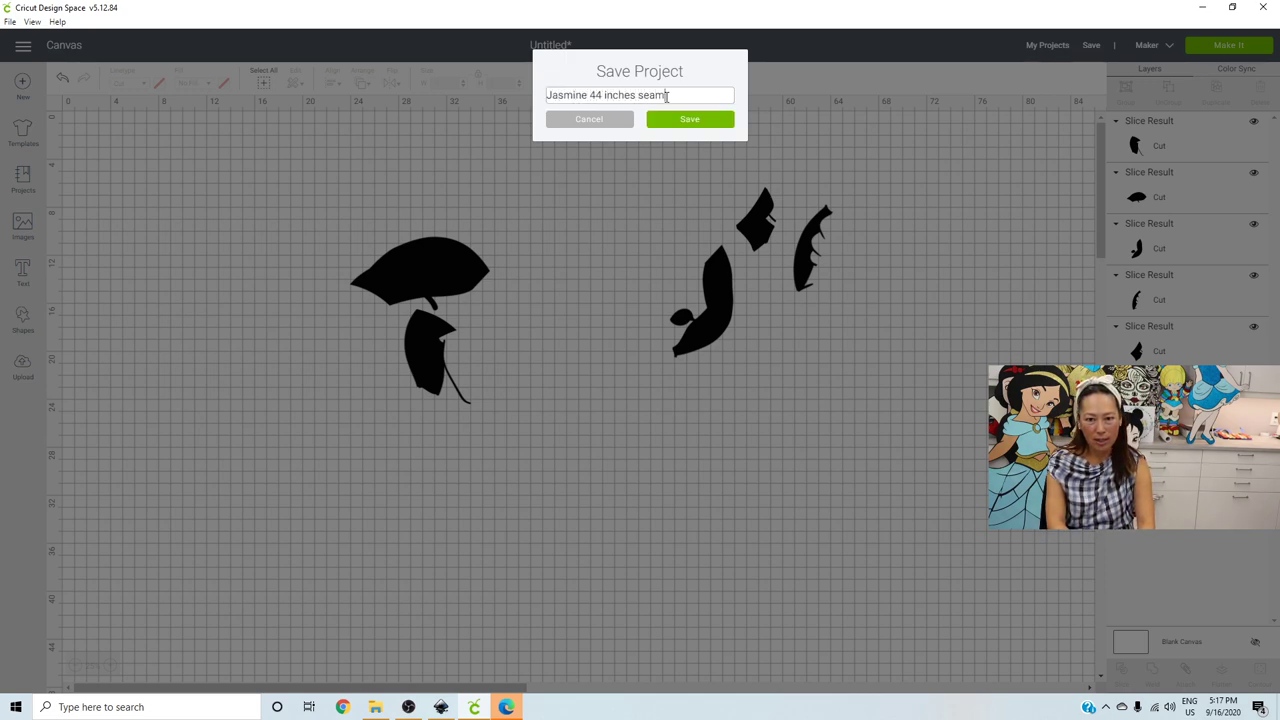
pyautogui.write('44 inches seamless black gl')
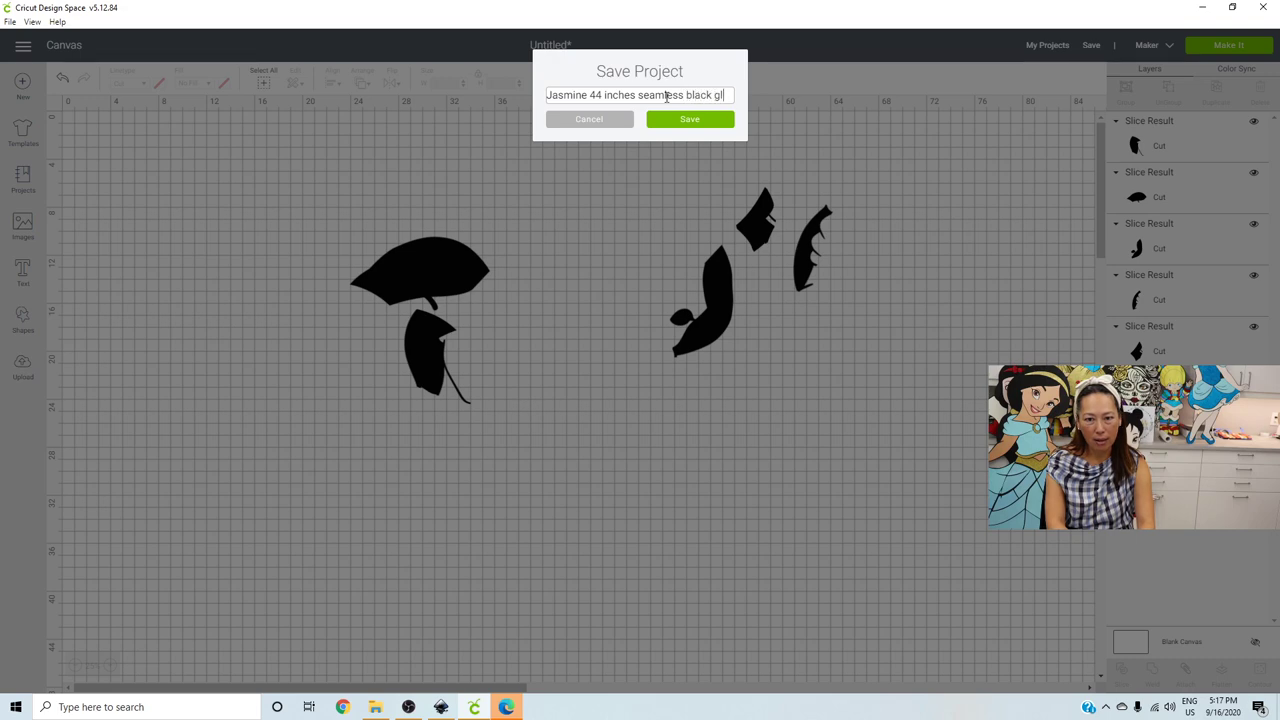
pyautogui.write('itter hair')
pyautogui.press('Return')
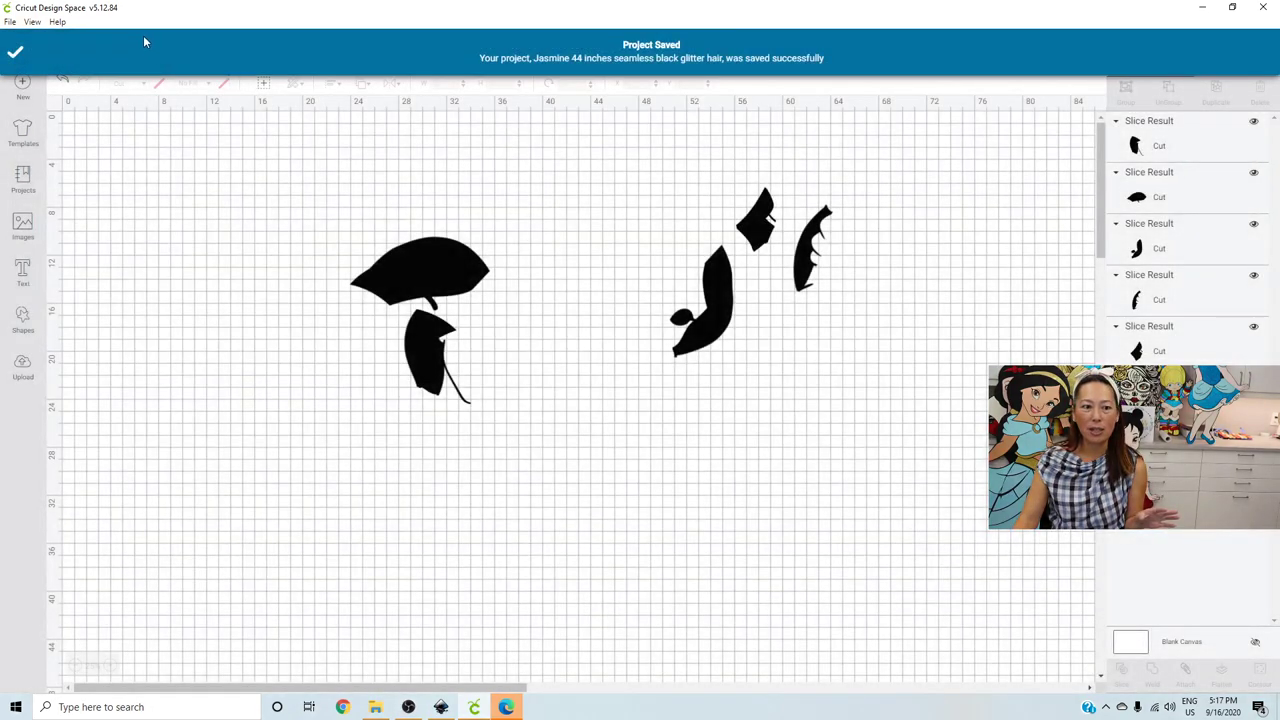
# - Start a new canvas and open the saved project "Toddler Jasmine 44 inches SEAMLESS" for customizing
pyautogui.click(22, 80)
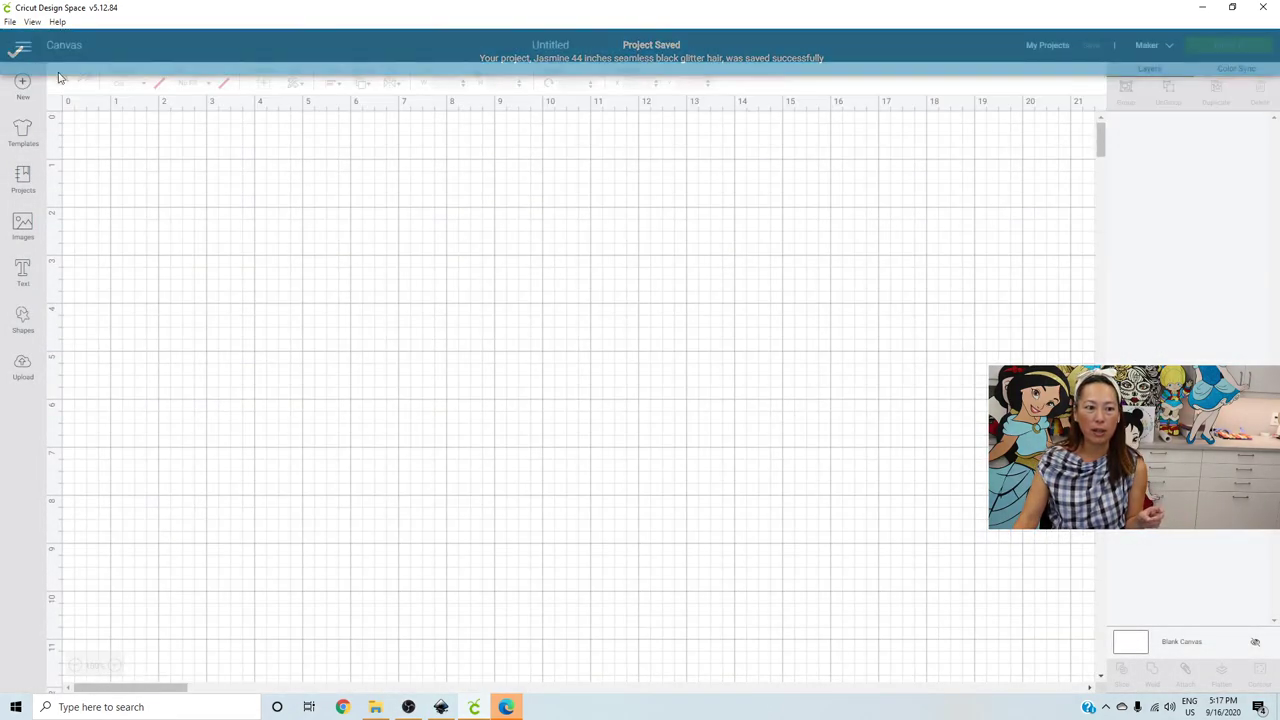
pyautogui.click(28, 48)
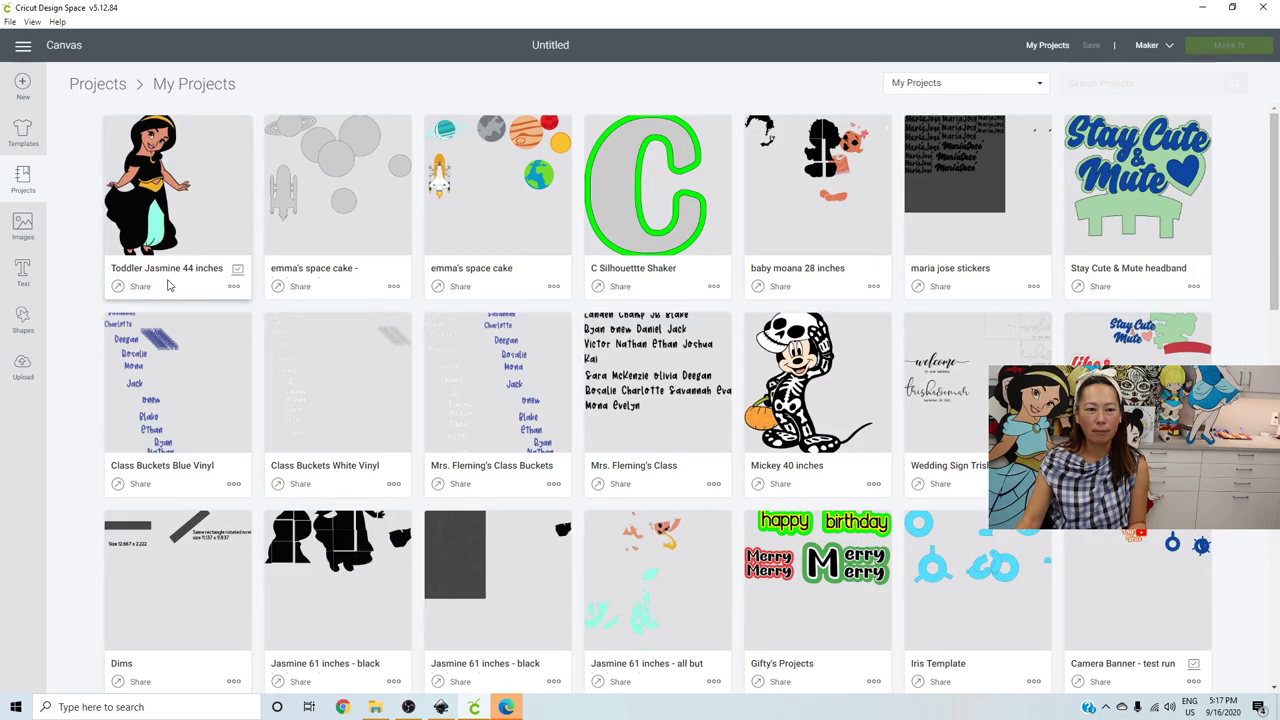
pyautogui.scroll(-2, 167, 268)
pyautogui.scroll(2, 167, 268)
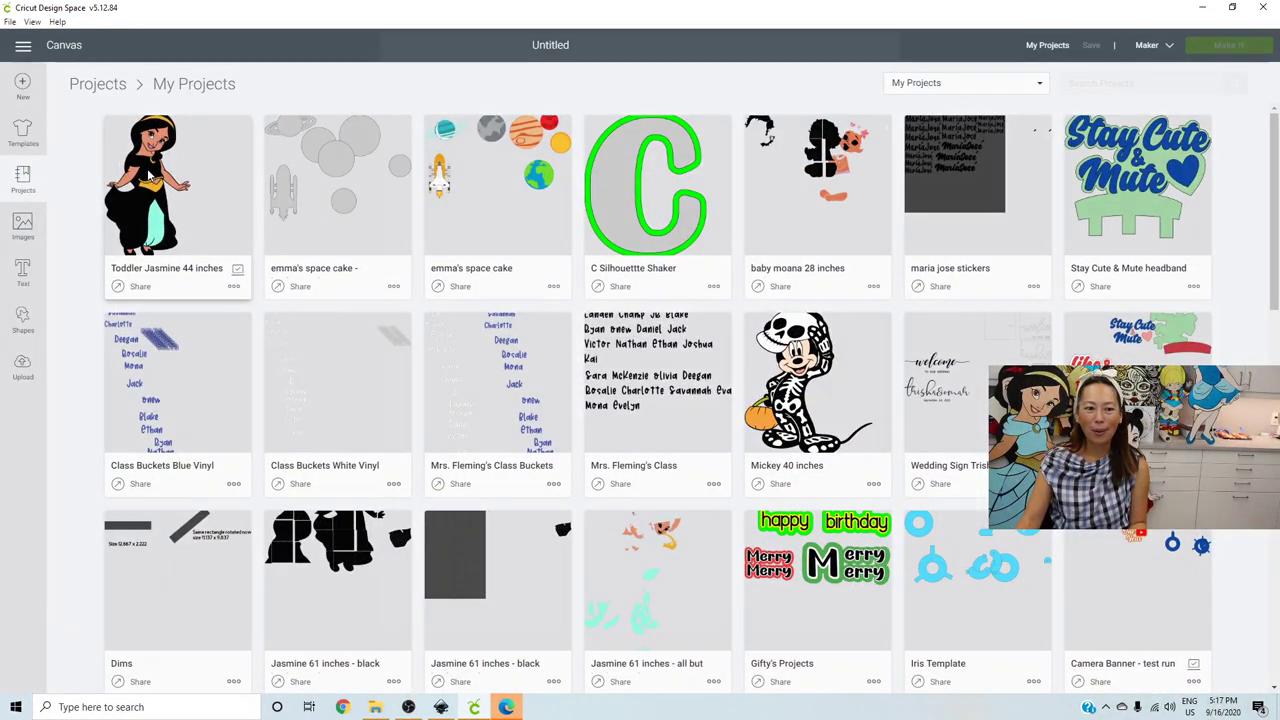
pyautogui.click(148, 175)
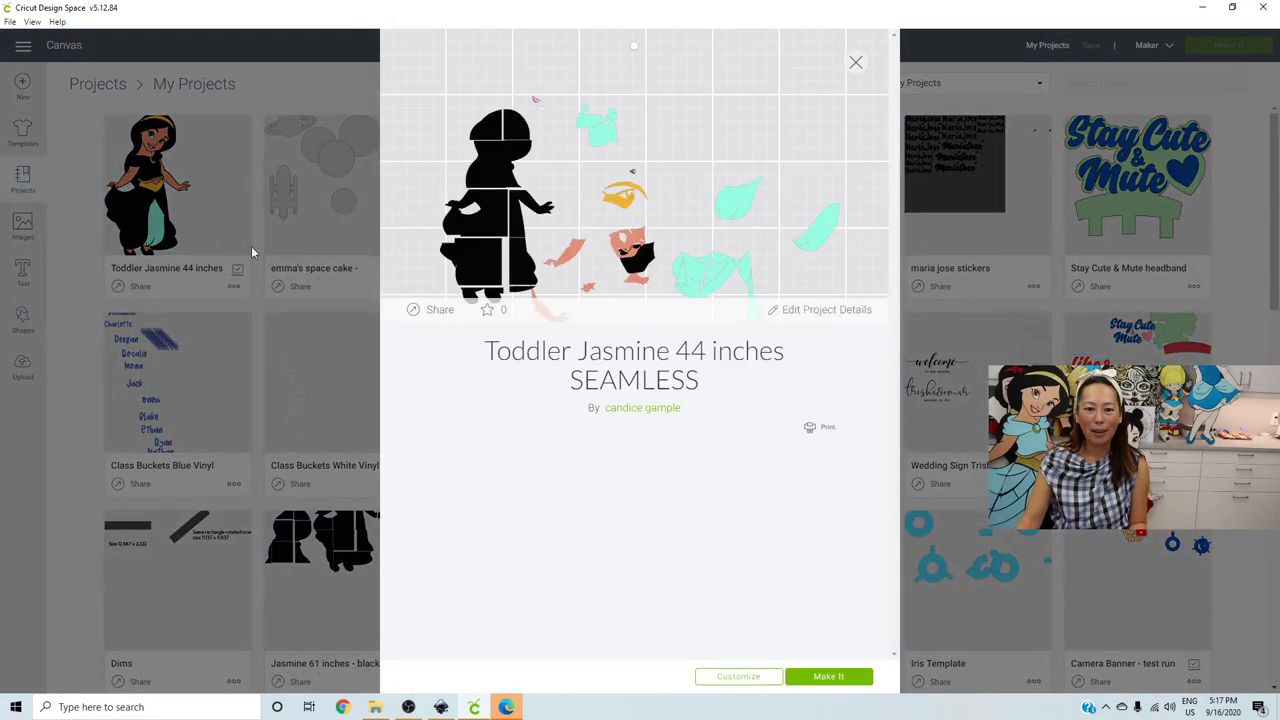
pyautogui.click(738, 677)
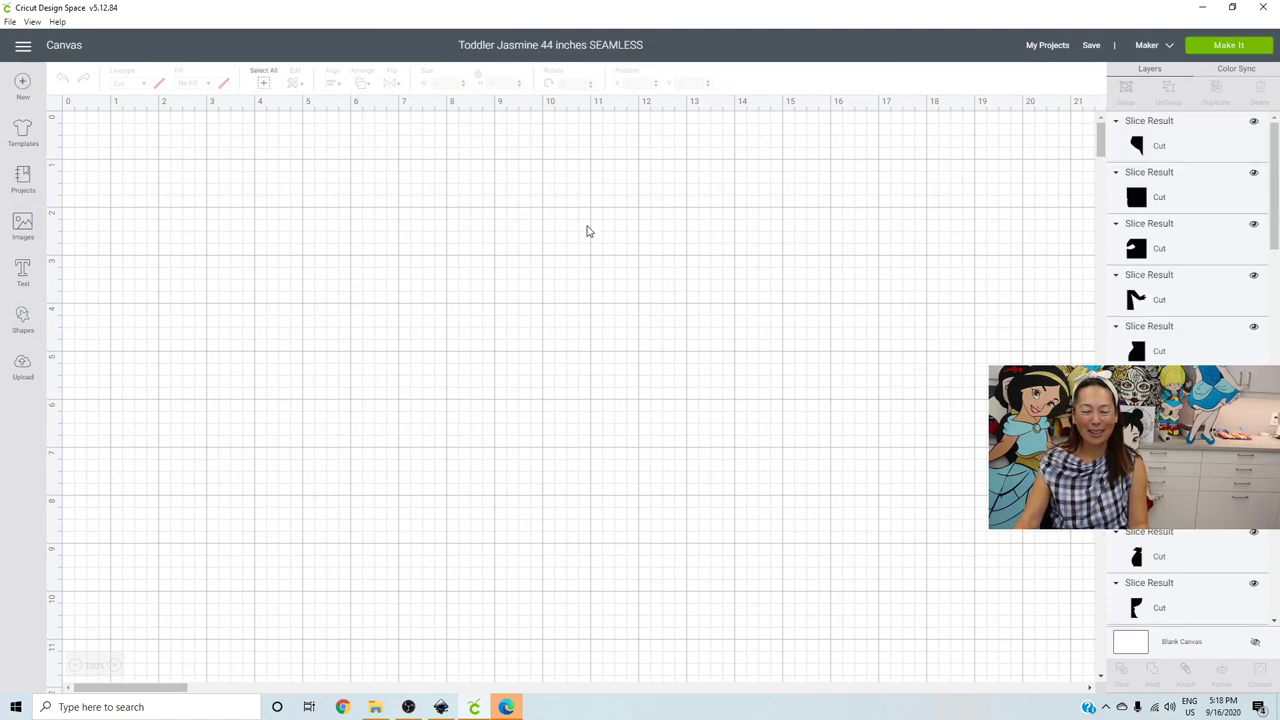
# - Send the Toddler Jasmine project to mat preparation and accept using a larger mat for the oversized images
pyautogui.click(1236, 47)
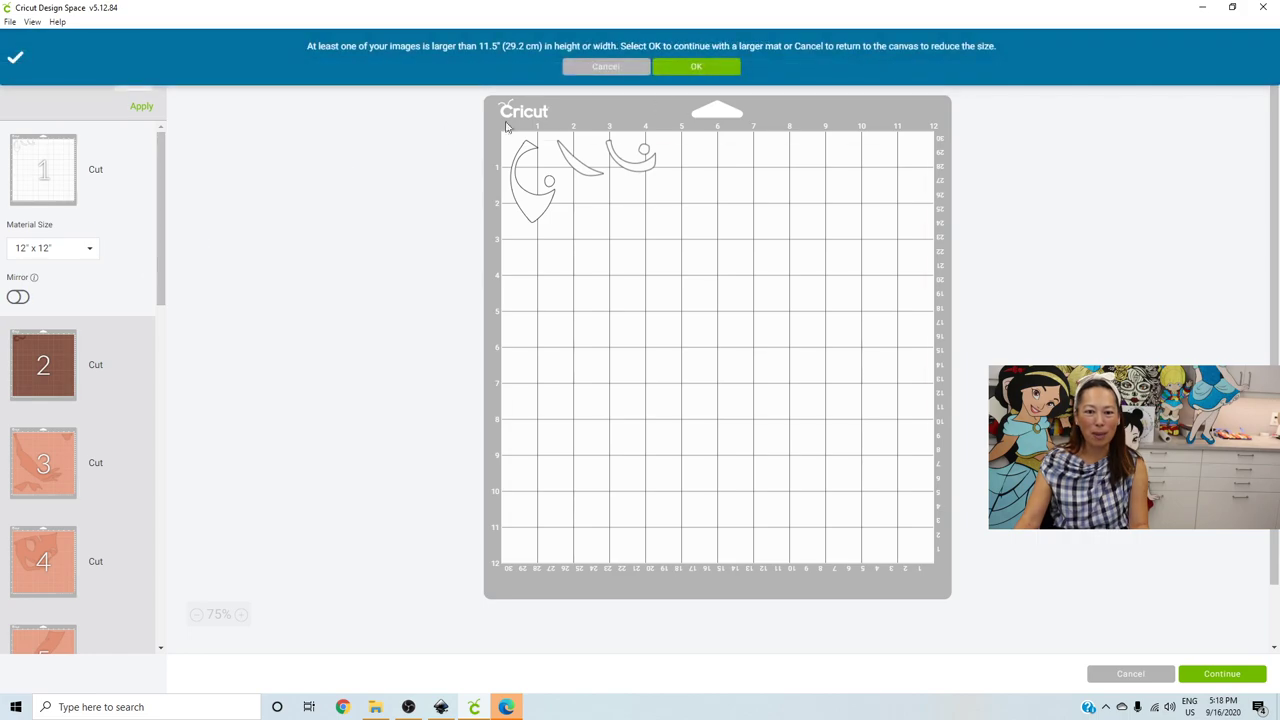
pyautogui.click(698, 66)
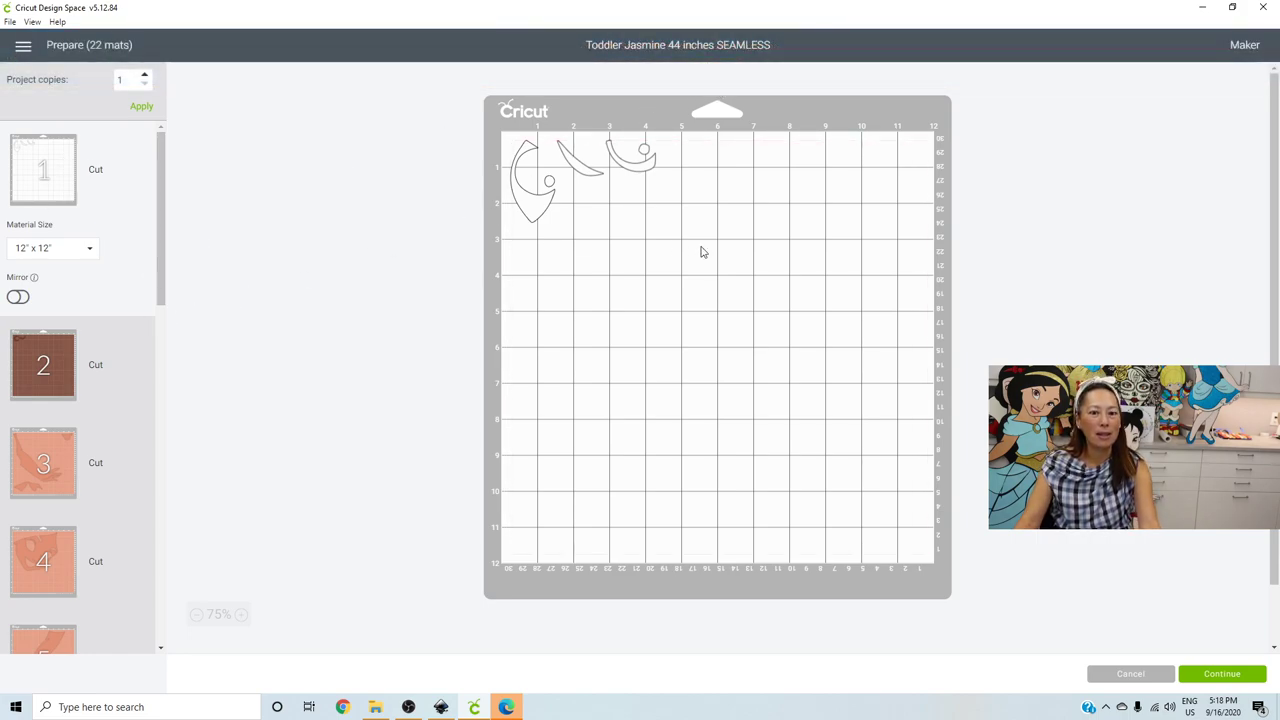
# - Rearrange the pieces on mat 1 and mat 2 so they sit closely together in the mat's corner
pyautogui.moveTo(583, 171); pyautogui.dragTo(595, 201)
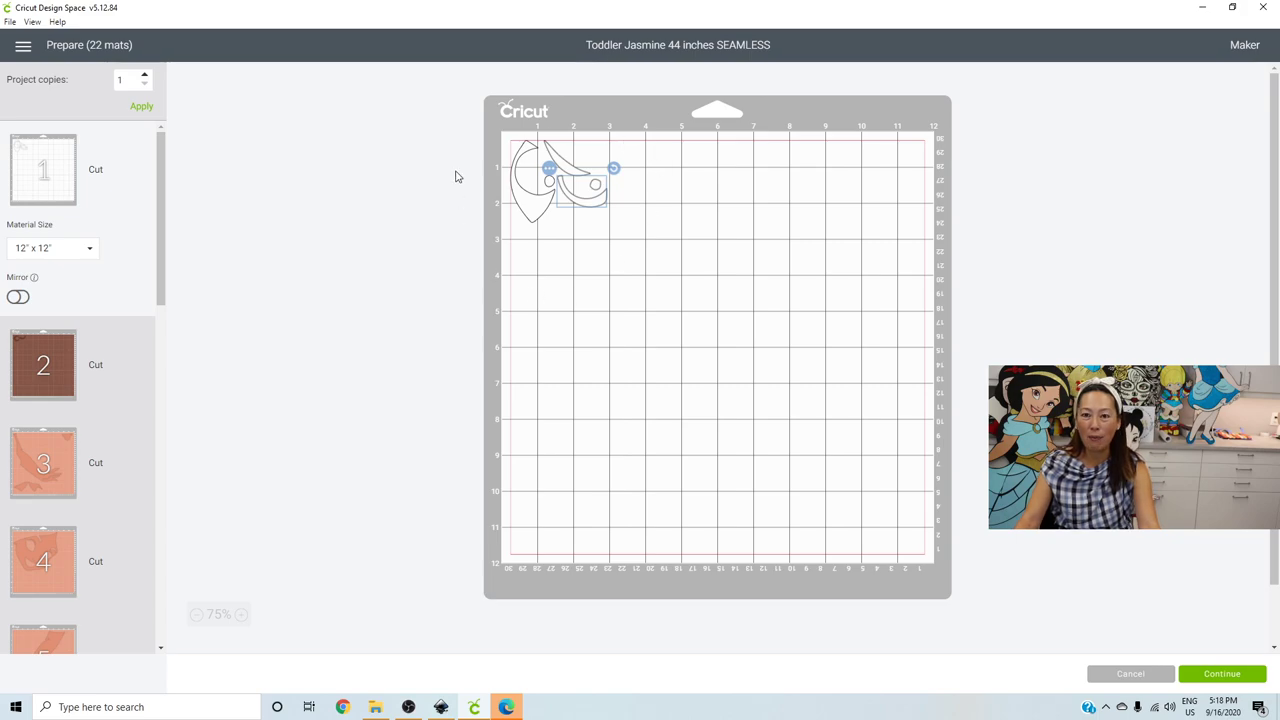
pyautogui.click(33, 372)
pyautogui.moveTo(560, 160); pyautogui.dragTo(519, 199)
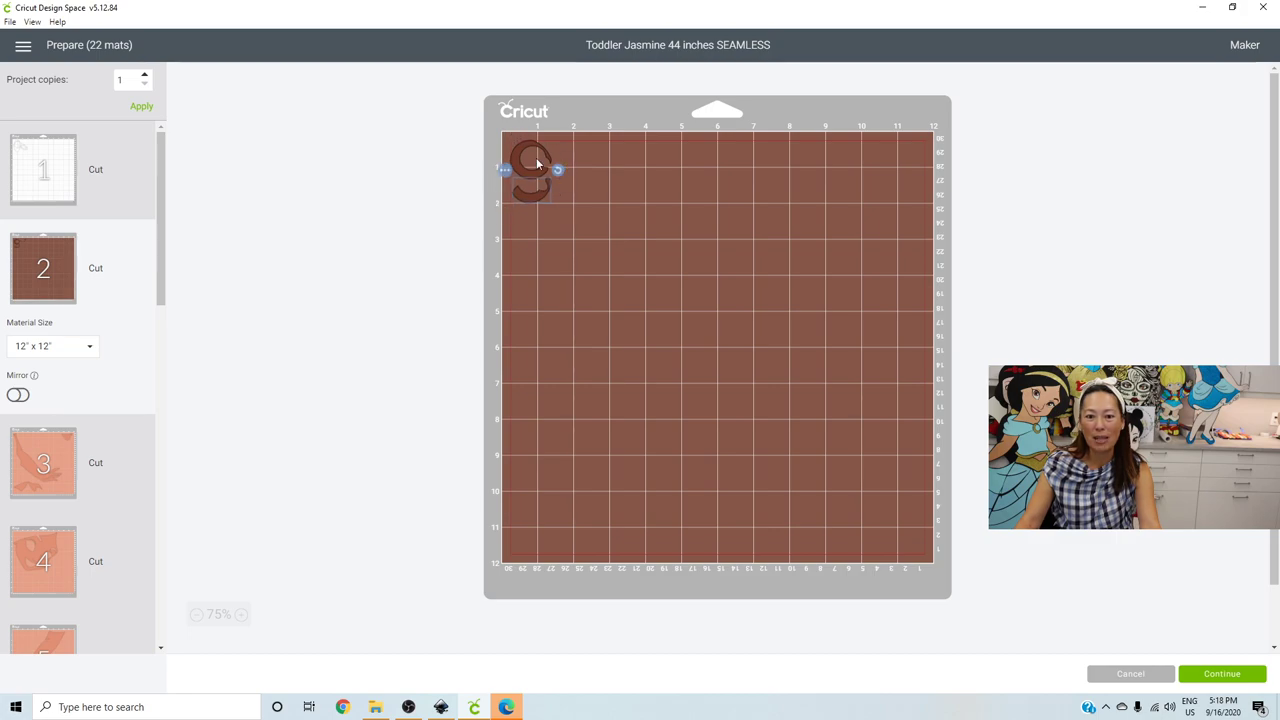
# - Move the arm piece from mat 5 onto mat 3 with the other skin-coloured pieces
pyautogui.click(112, 460)
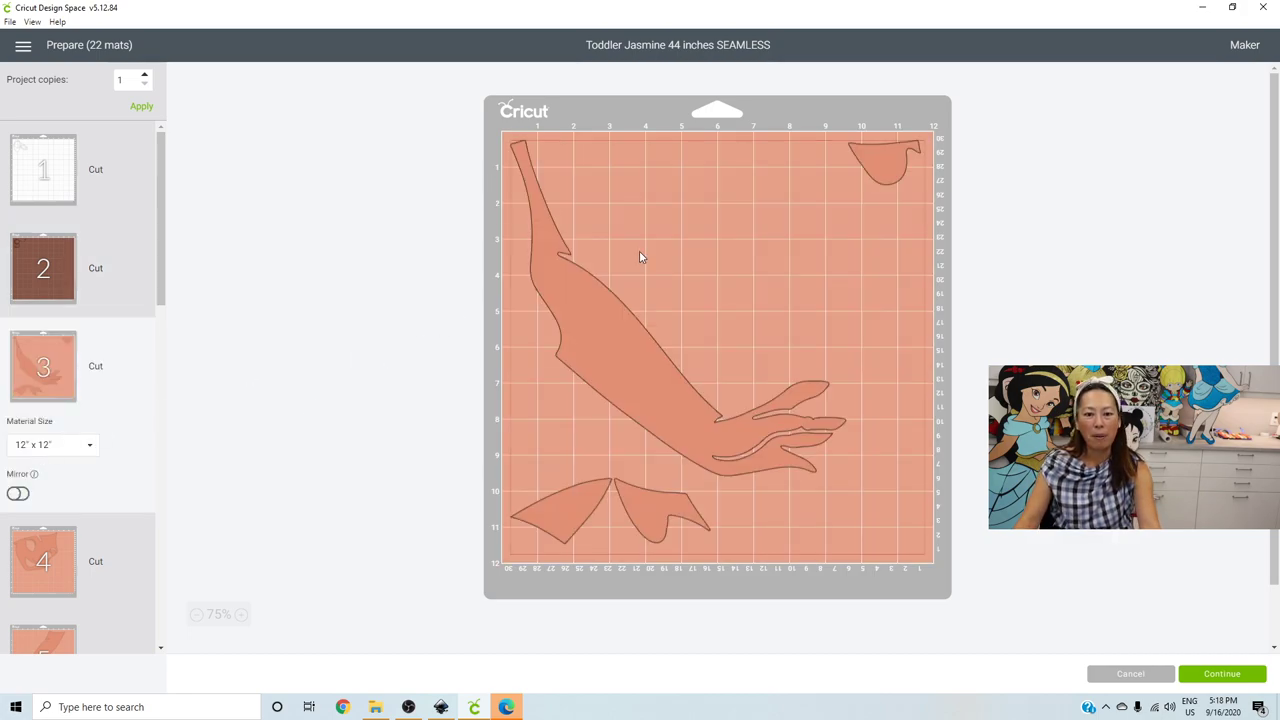
pyautogui.moveTo(688, 402); pyautogui.dragTo(704, 434)
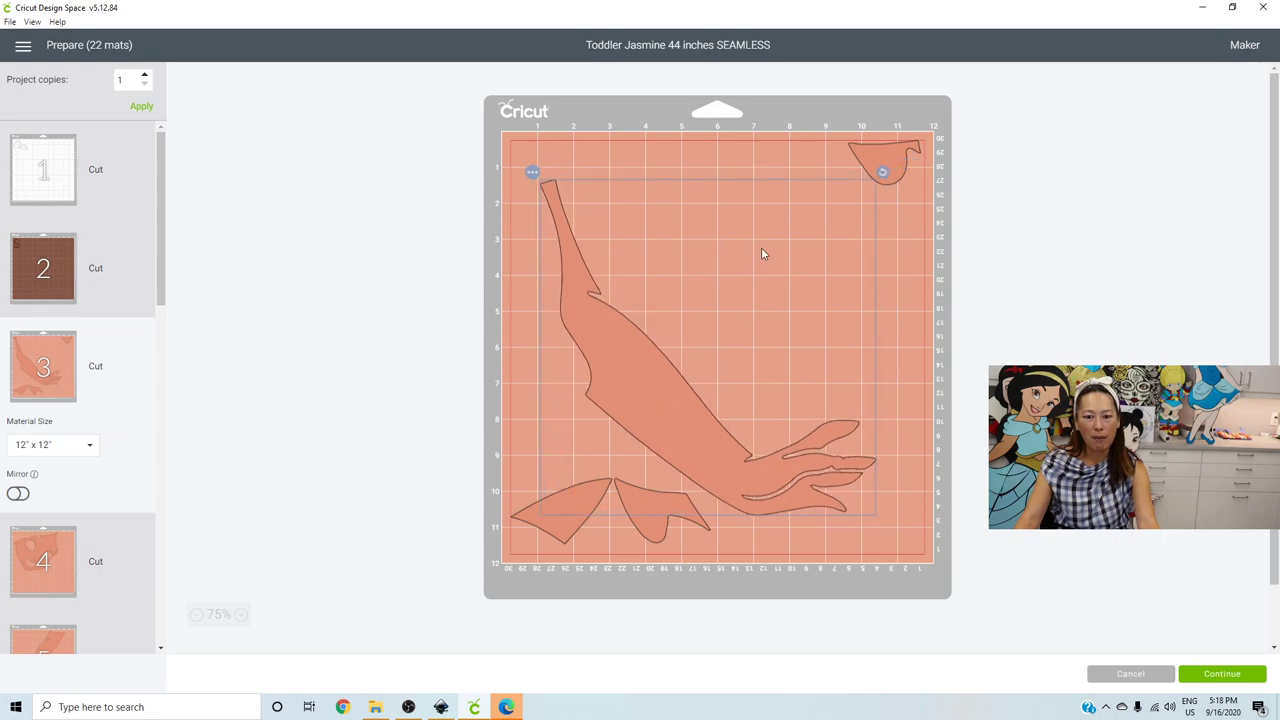
pyautogui.click(95, 595)
pyautogui.click(82, 545)
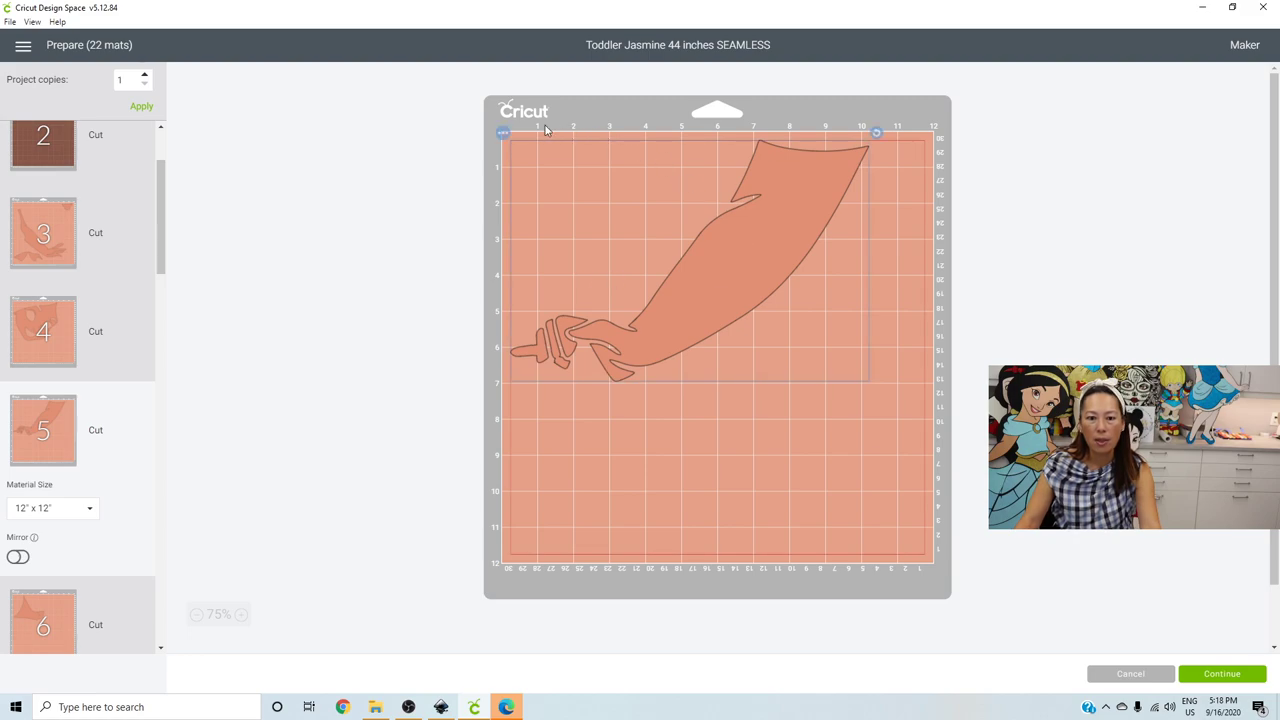
pyautogui.click(504, 134)
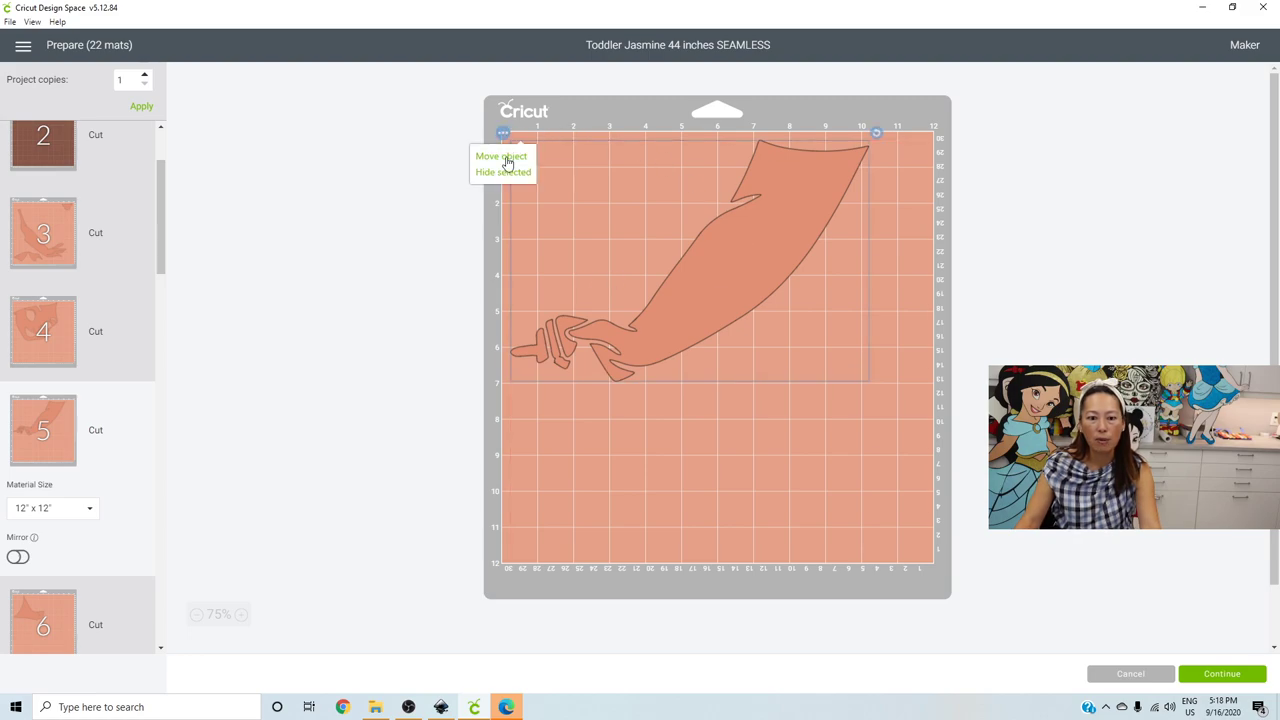
pyautogui.click(505, 157)
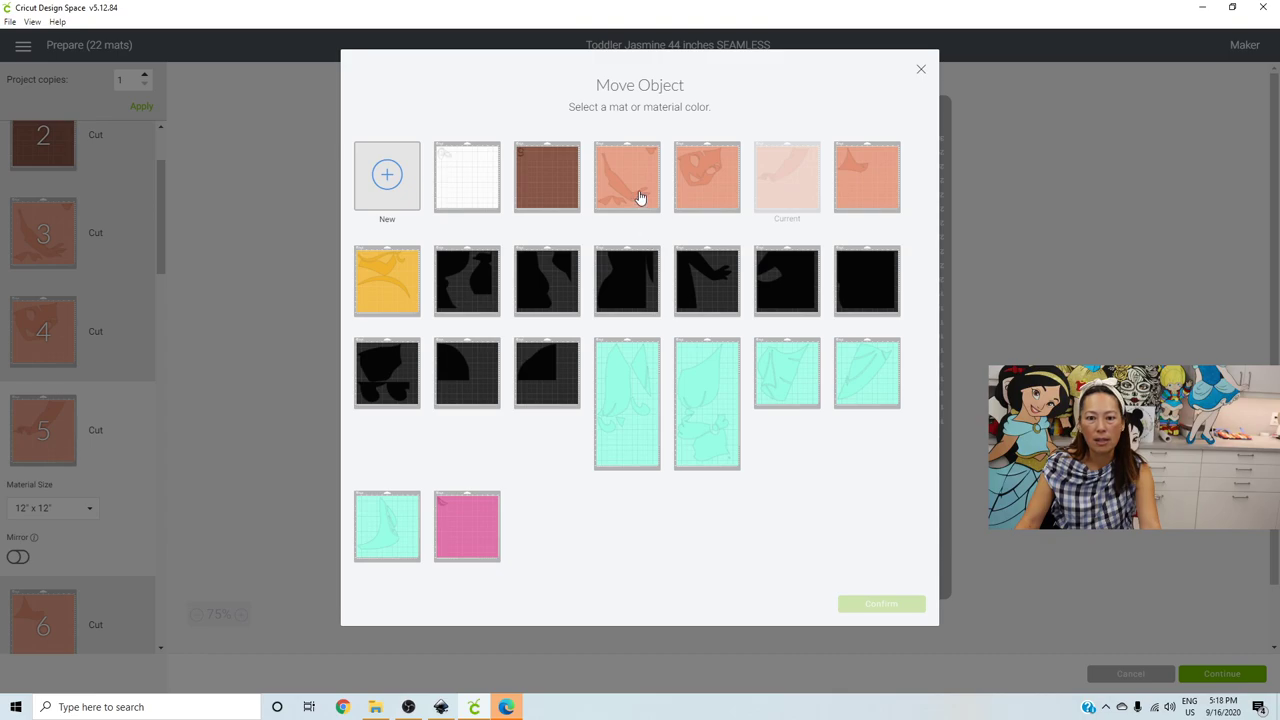
pyautogui.click(641, 199)
pyautogui.click(911, 605)
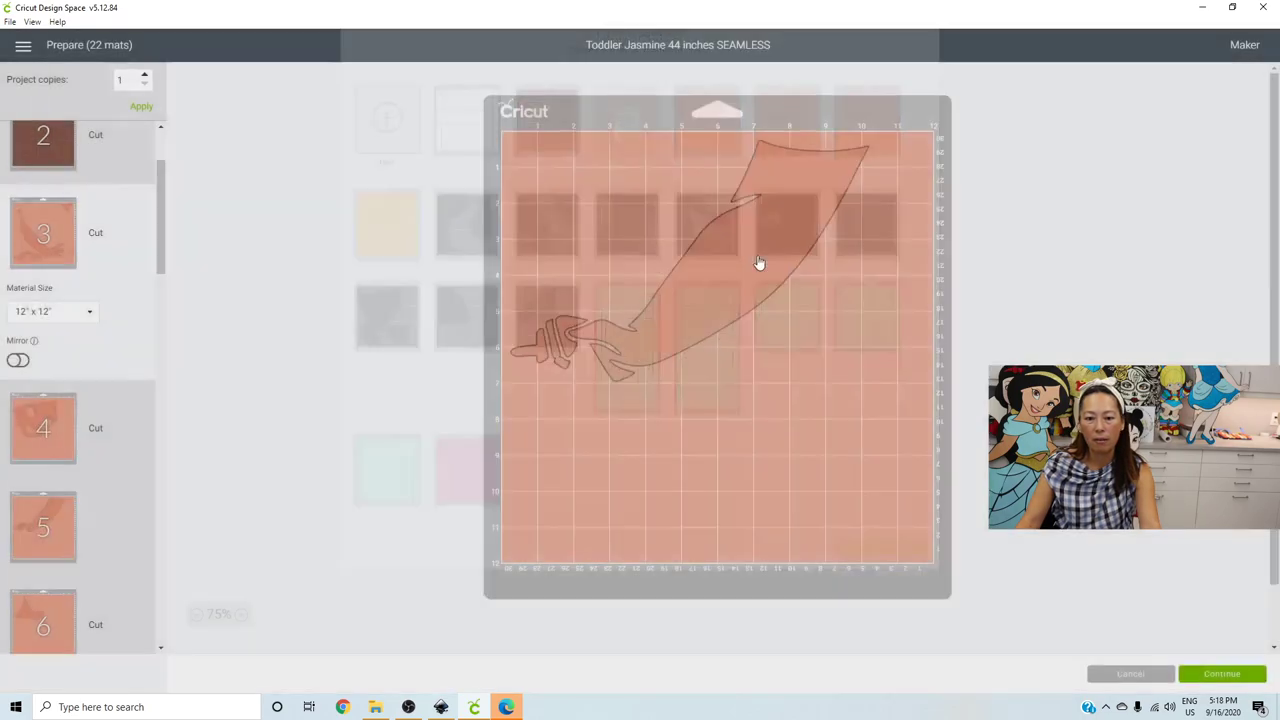
# - Rearrange mat 3 with one arm along the lower-left edge, the other rotated above it, and two small pieces in the bottom corners
pyautogui.moveTo(810, 291); pyautogui.dragTo(760, 306)
pyautogui.moveTo(514, 521); pyautogui.dragTo(531, 168)
pyautogui.moveTo(641, 535); pyautogui.dragTo(647, 251)
pyautogui.moveTo(636, 447); pyautogui.dragTo(585, 455)
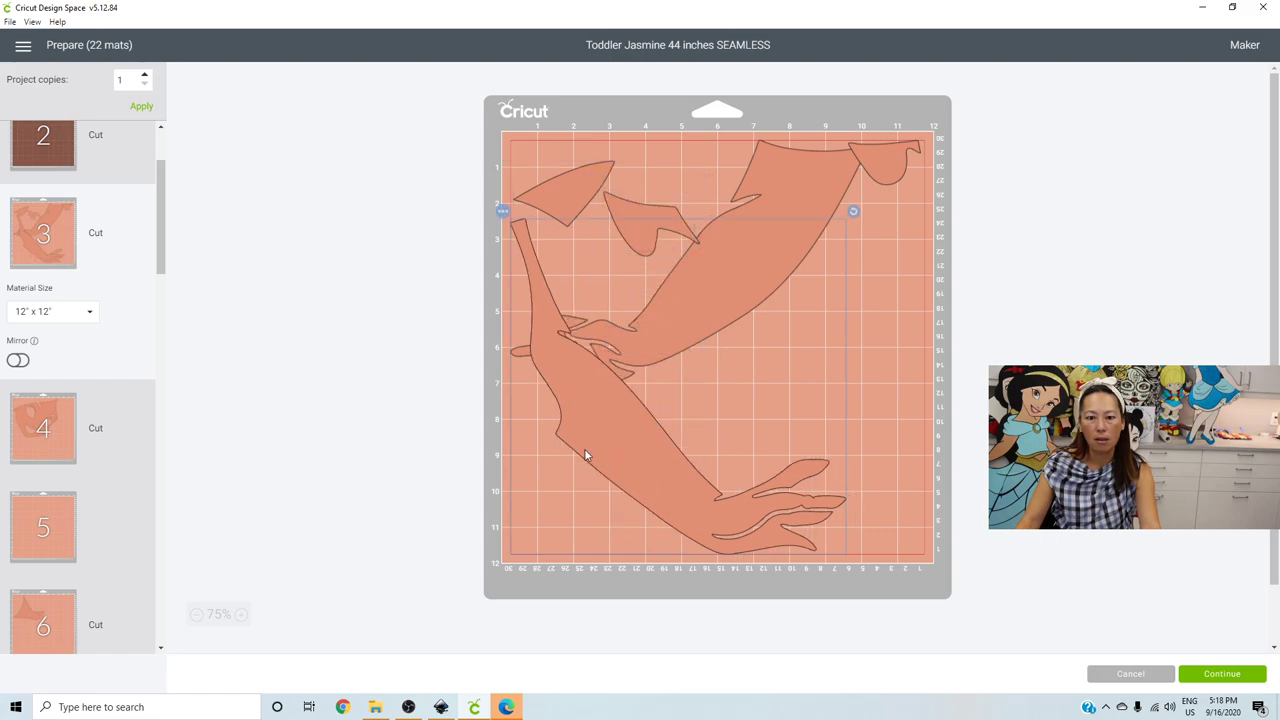
pyautogui.moveTo(808, 171); pyautogui.dragTo(848, 218)
pyautogui.moveTo(918, 183); pyautogui.dragTo(527, 552)
pyautogui.moveTo(637, 218); pyautogui.dragTo(863, 512)
pyautogui.moveTo(931, 482); pyautogui.dragTo(905, 456)
pyautogui.moveTo(880, 517); pyautogui.dragTo(891, 515)
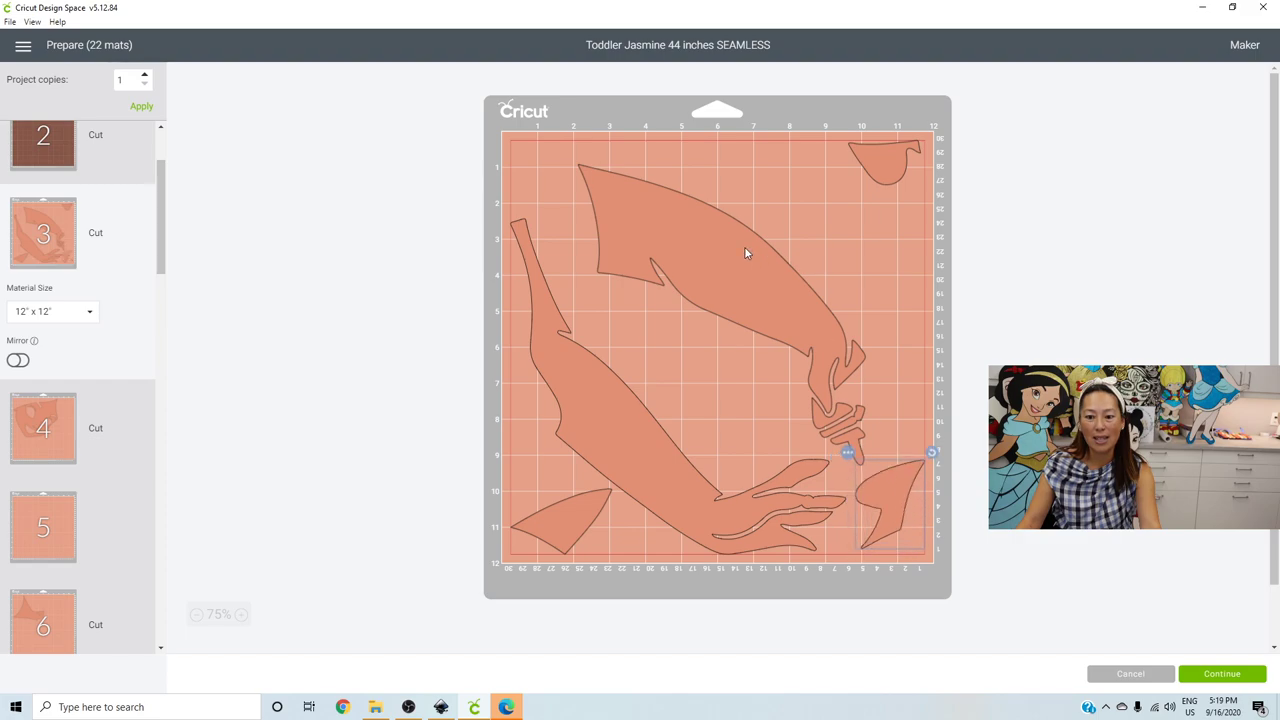
# - Shift the rotated arm toward mat 3's top-left corner and tuck the small curved piece between the two arms
pyautogui.moveTo(748, 251); pyautogui.dragTo(688, 311)
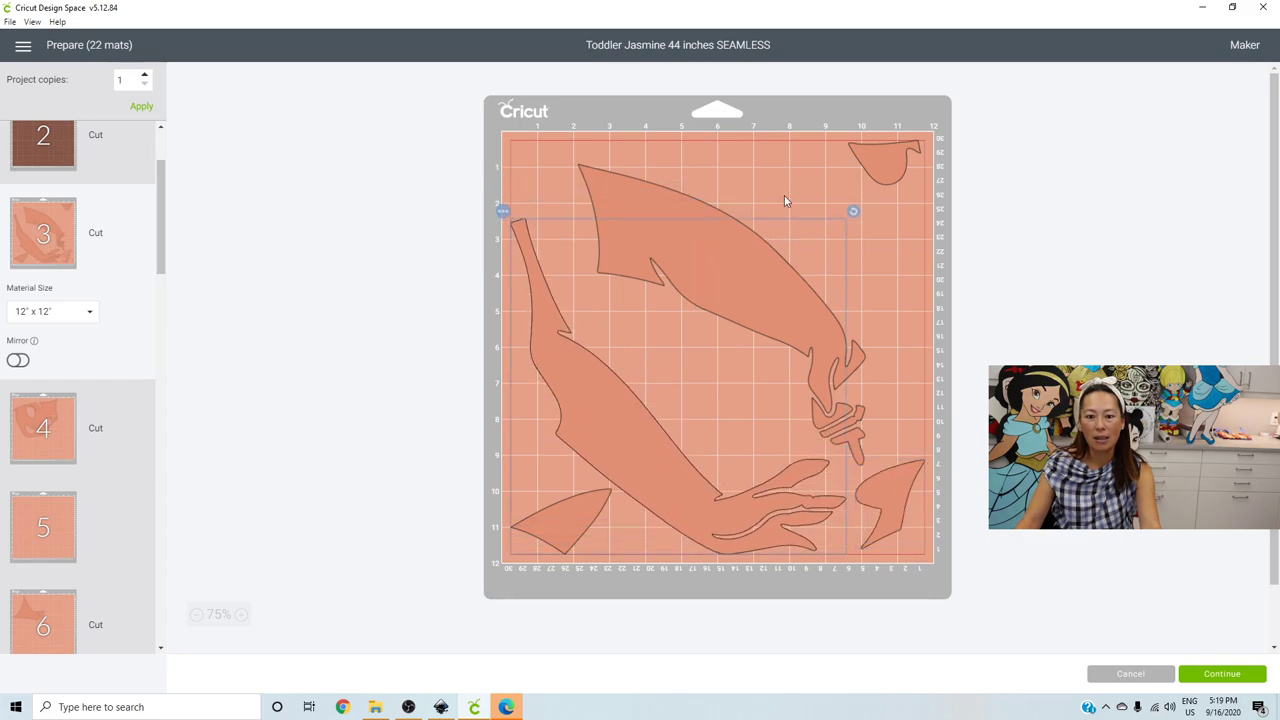
pyautogui.moveTo(621, 182); pyautogui.dragTo(574, 143)
pyautogui.moveTo(885, 163); pyautogui.dragTo(670, 347)
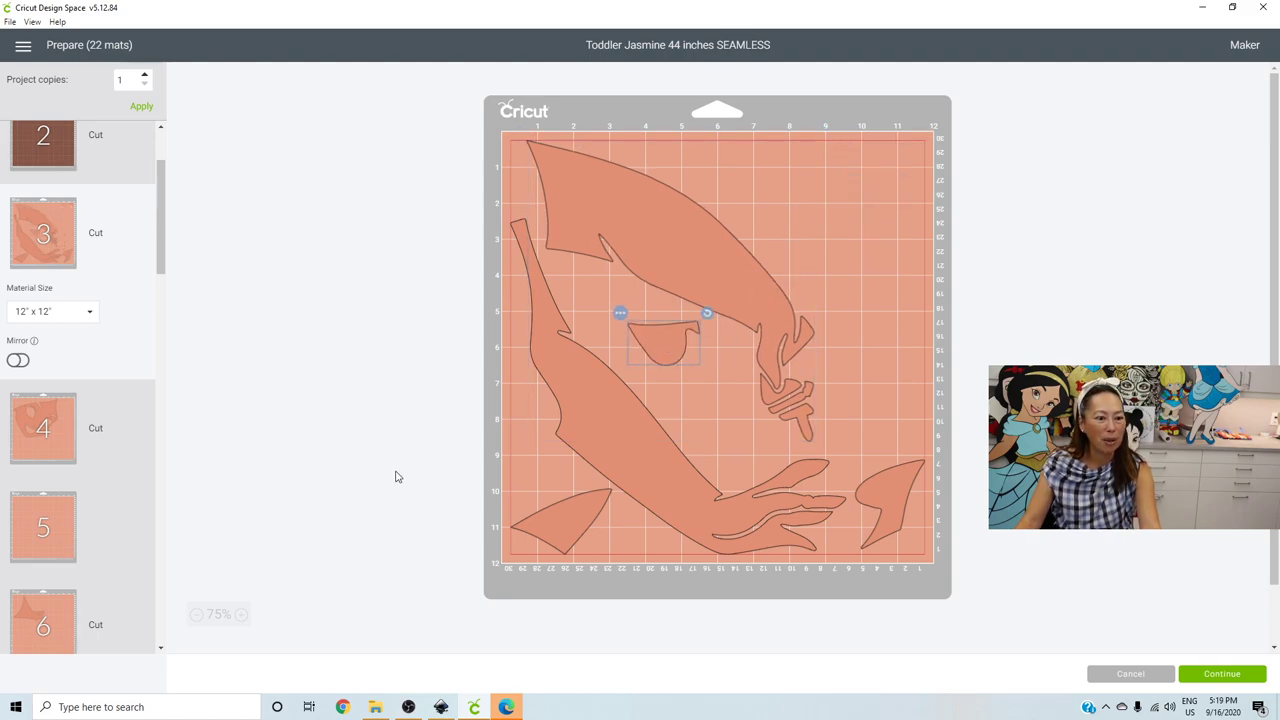
# - Move the single skin-coloured piece from mat 6 onto mat 4 with the face
pyautogui.click(57, 535)
pyautogui.scroll(-2, 50, 530)
pyautogui.click(50, 532)
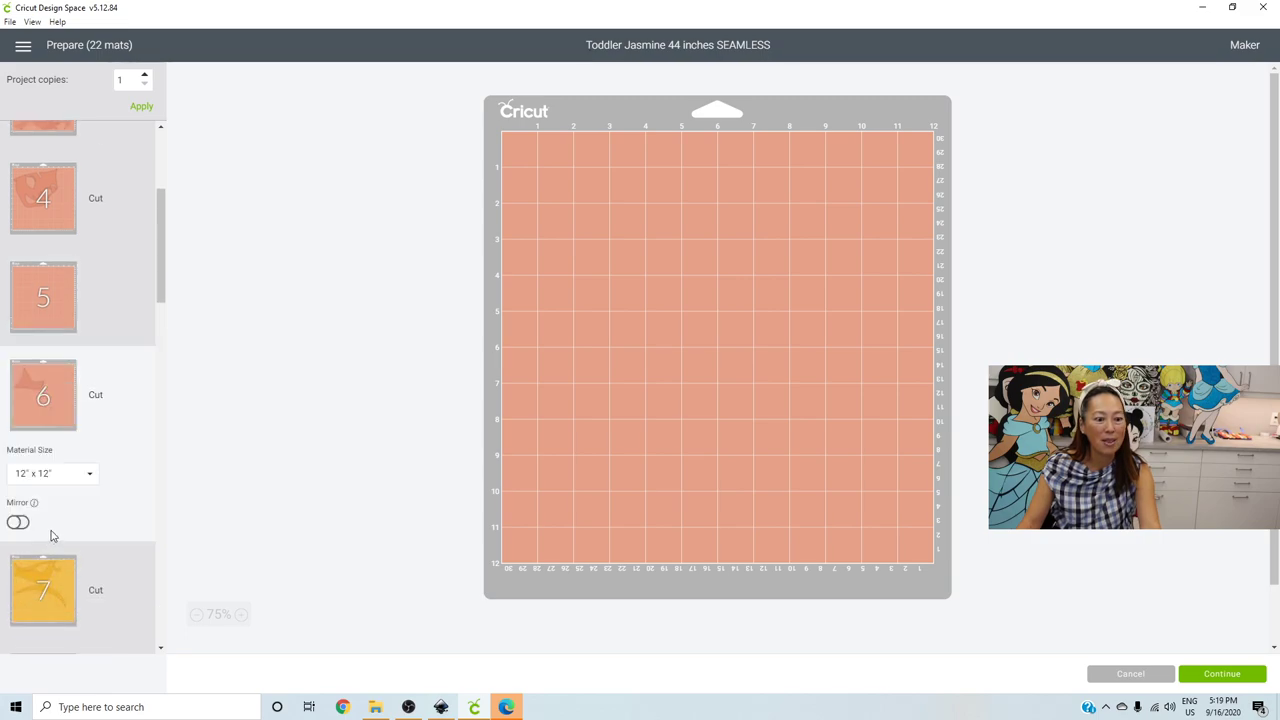
pyautogui.click(649, 183)
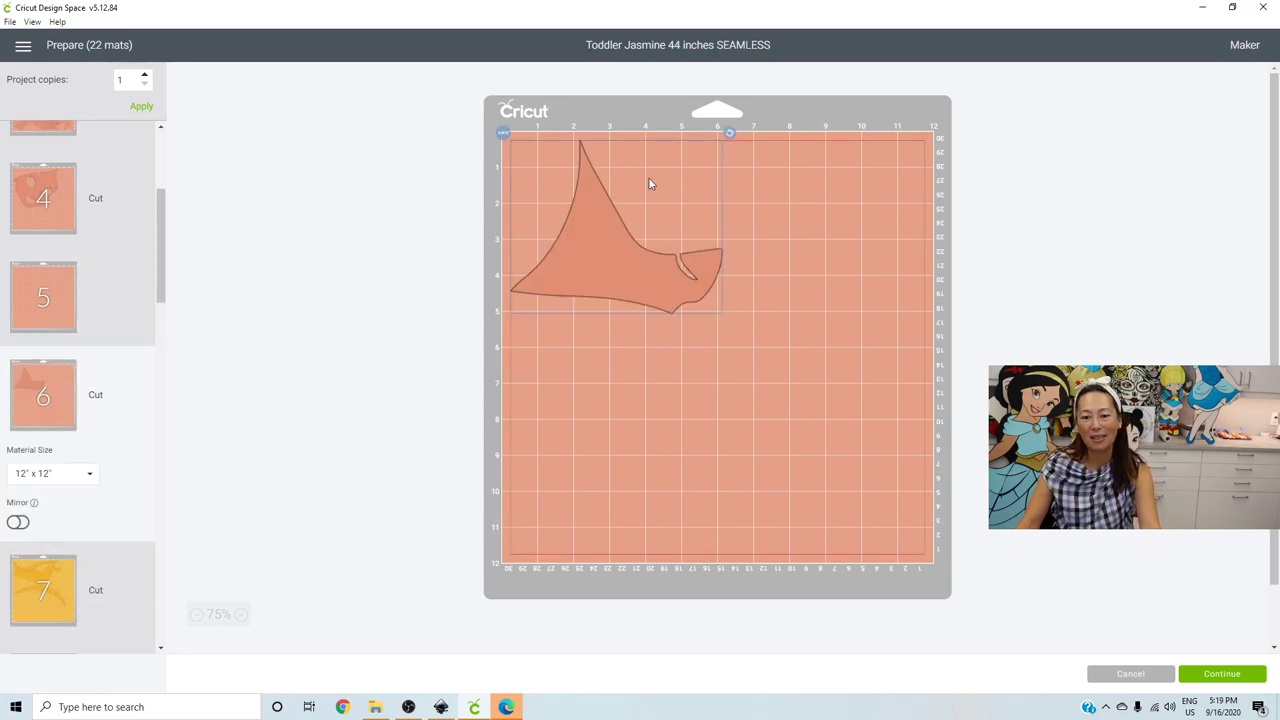
pyautogui.click(504, 134)
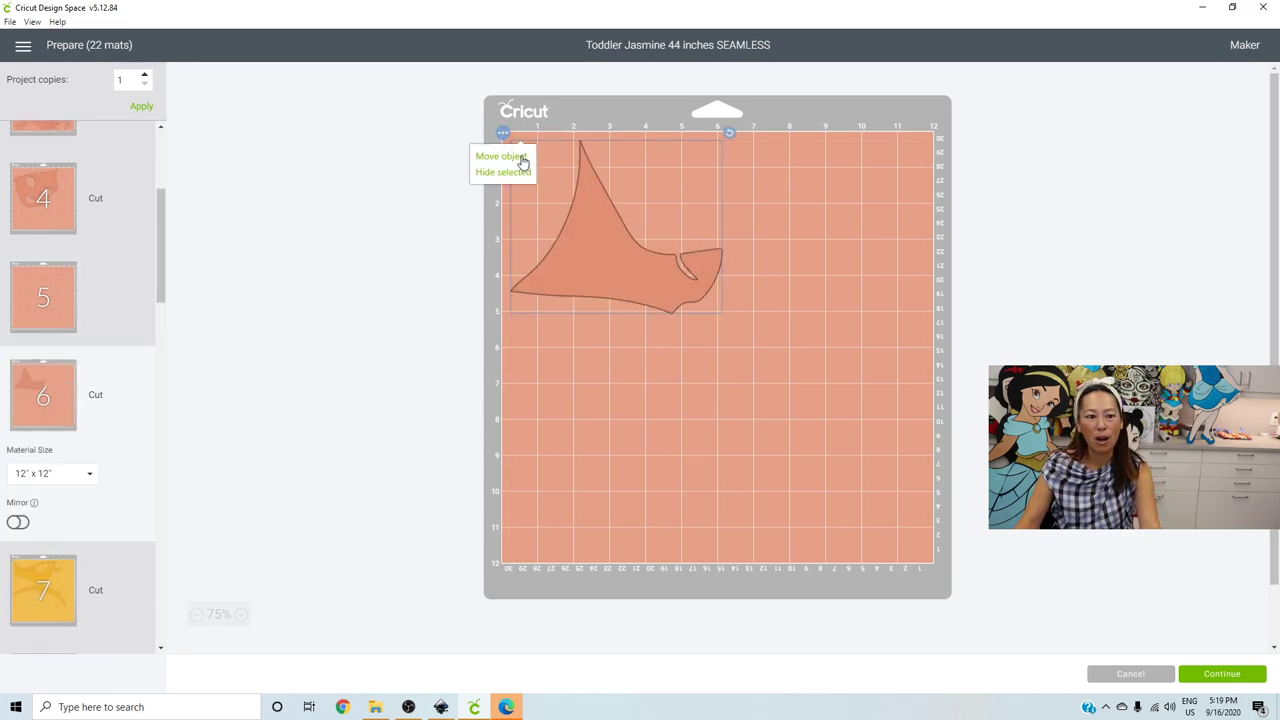
pyautogui.click(521, 162)
pyautogui.click(697, 191)
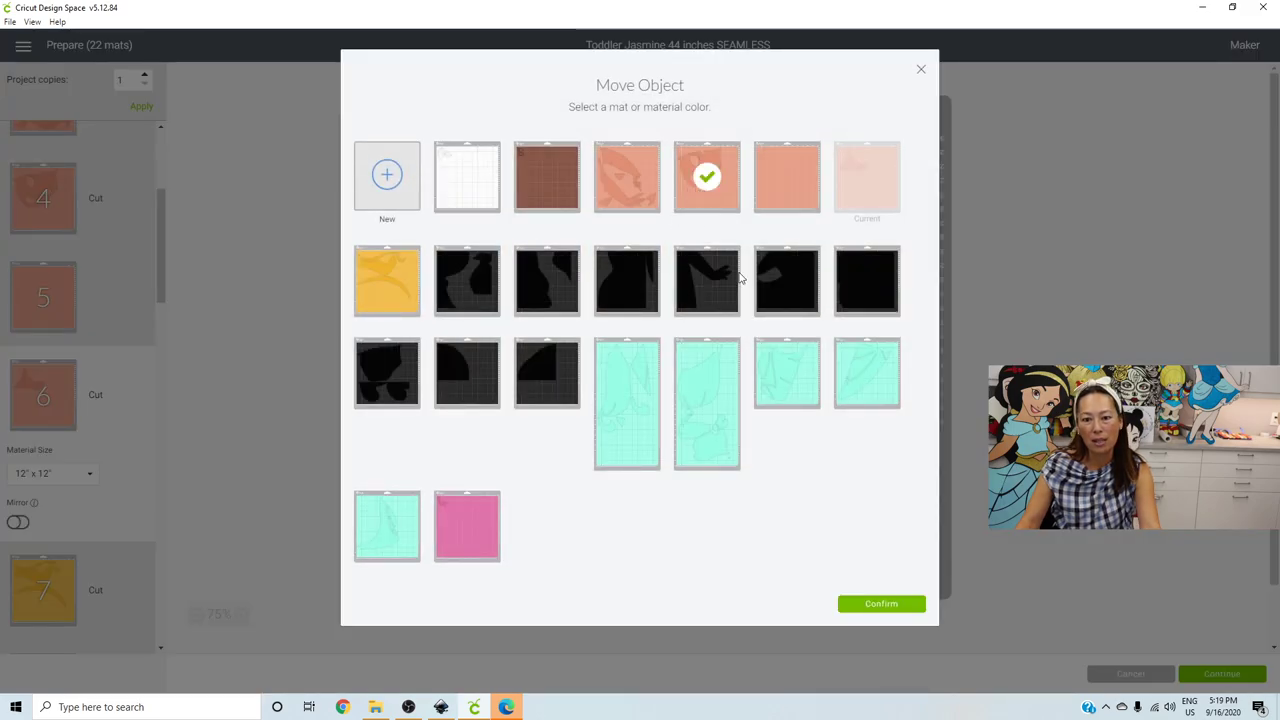
pyautogui.click(880, 604)
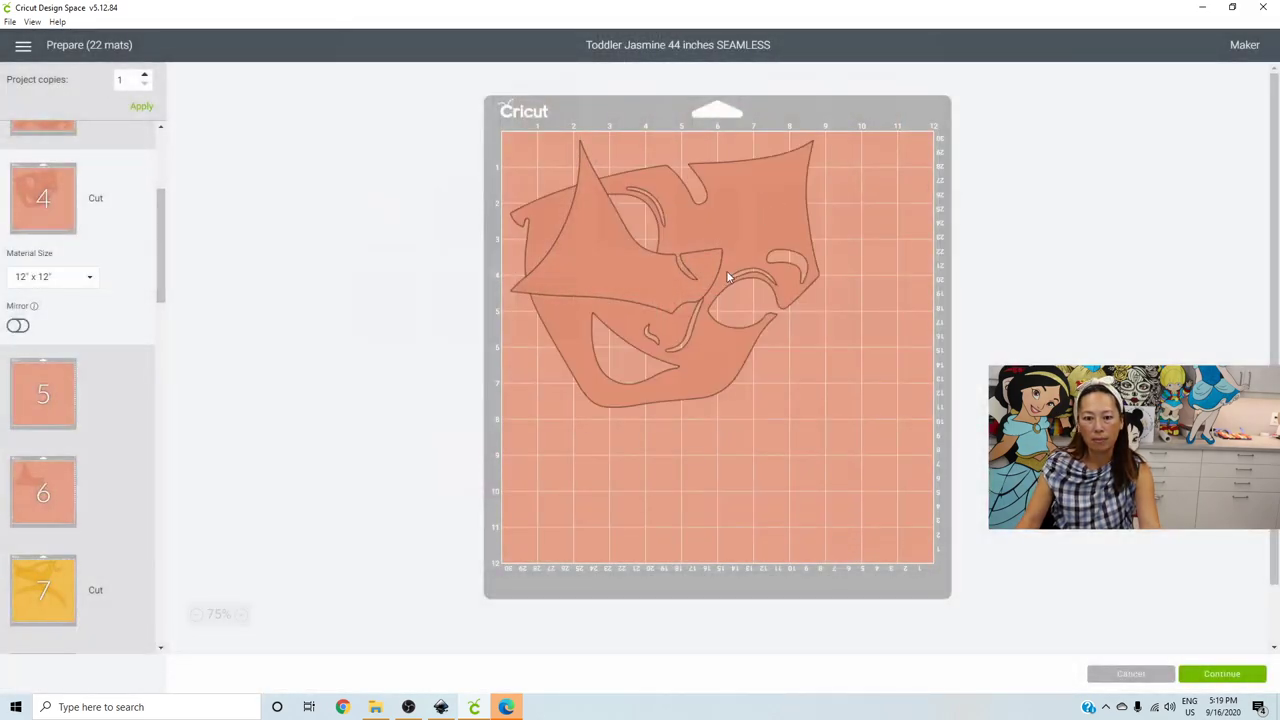
# - Rotate the added piece on mat 4 and nest it closely below the face's chin
pyautogui.moveTo(902, 374); pyautogui.dragTo(578, 535)
pyautogui.moveTo(730, 361); pyautogui.dragTo(657, 335)
pyautogui.moveTo(658, 467); pyautogui.dragTo(613, 461)
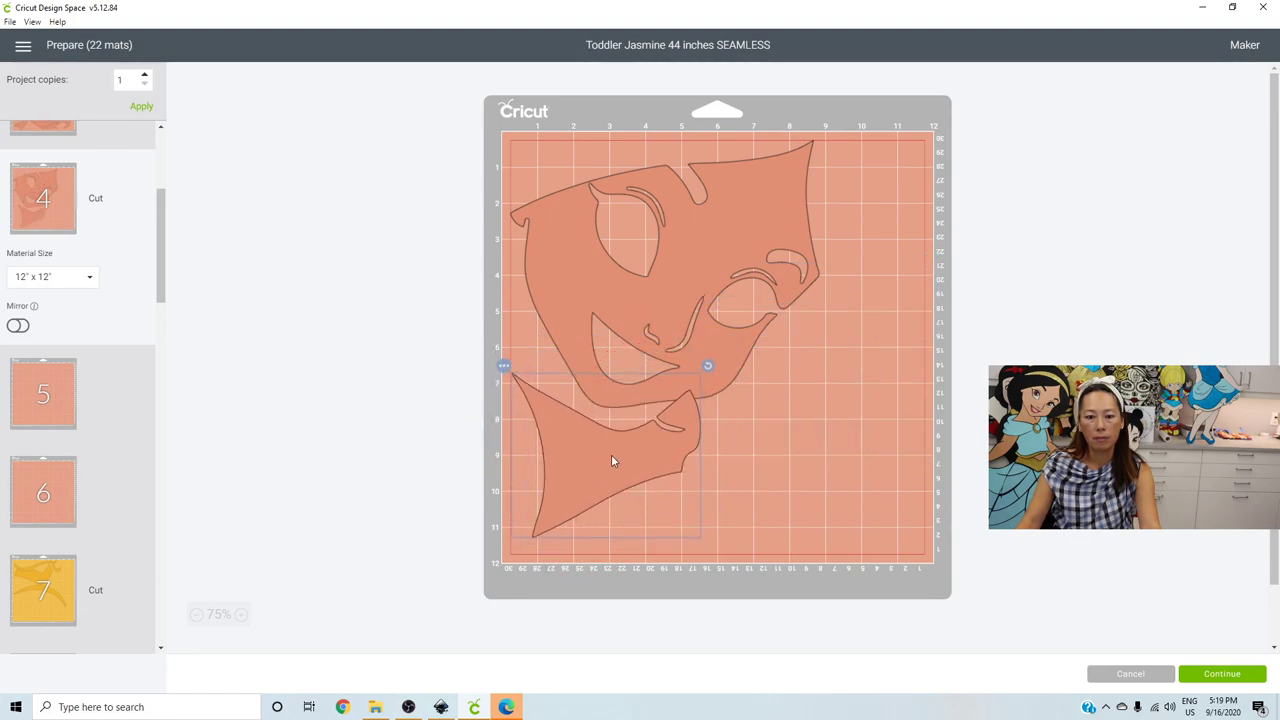
pyautogui.moveTo(705, 370); pyautogui.dragTo(707, 392)
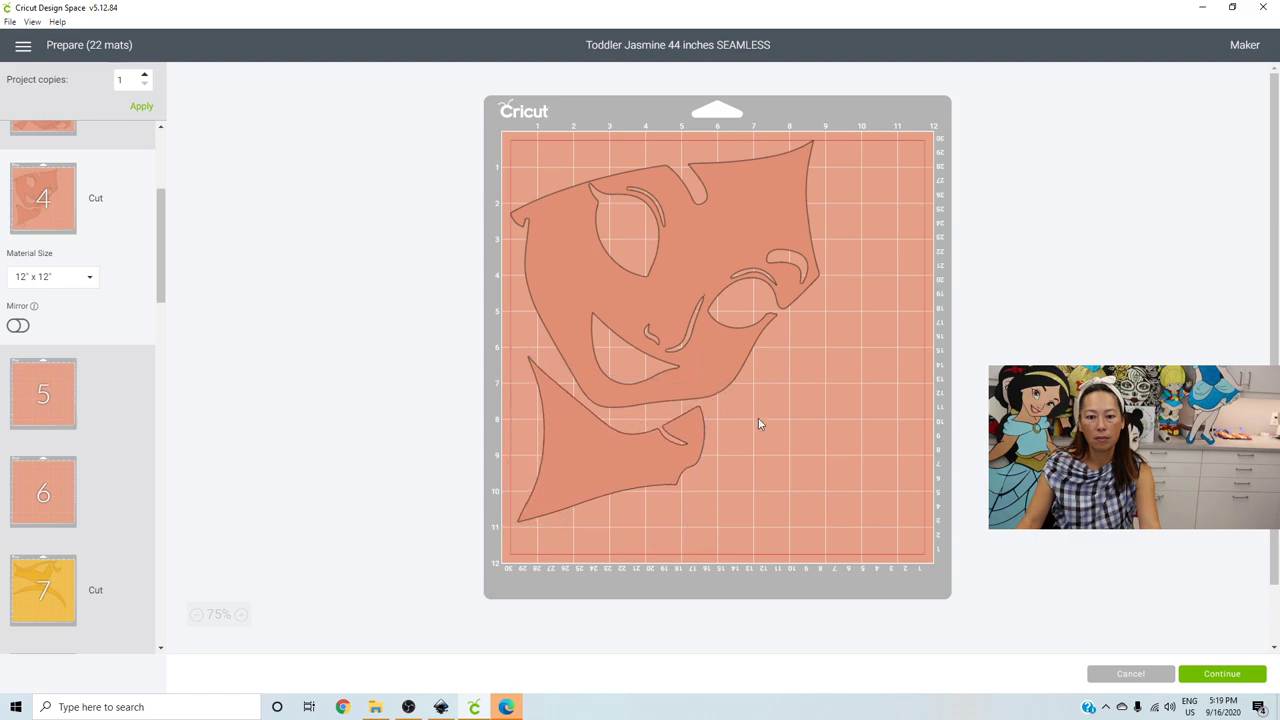
pyautogui.click(810, 451)
# - Move the small piece in mat 3's bottom-right corner into the gap between the two arms
pyautogui.scroll(3, 89, 289)
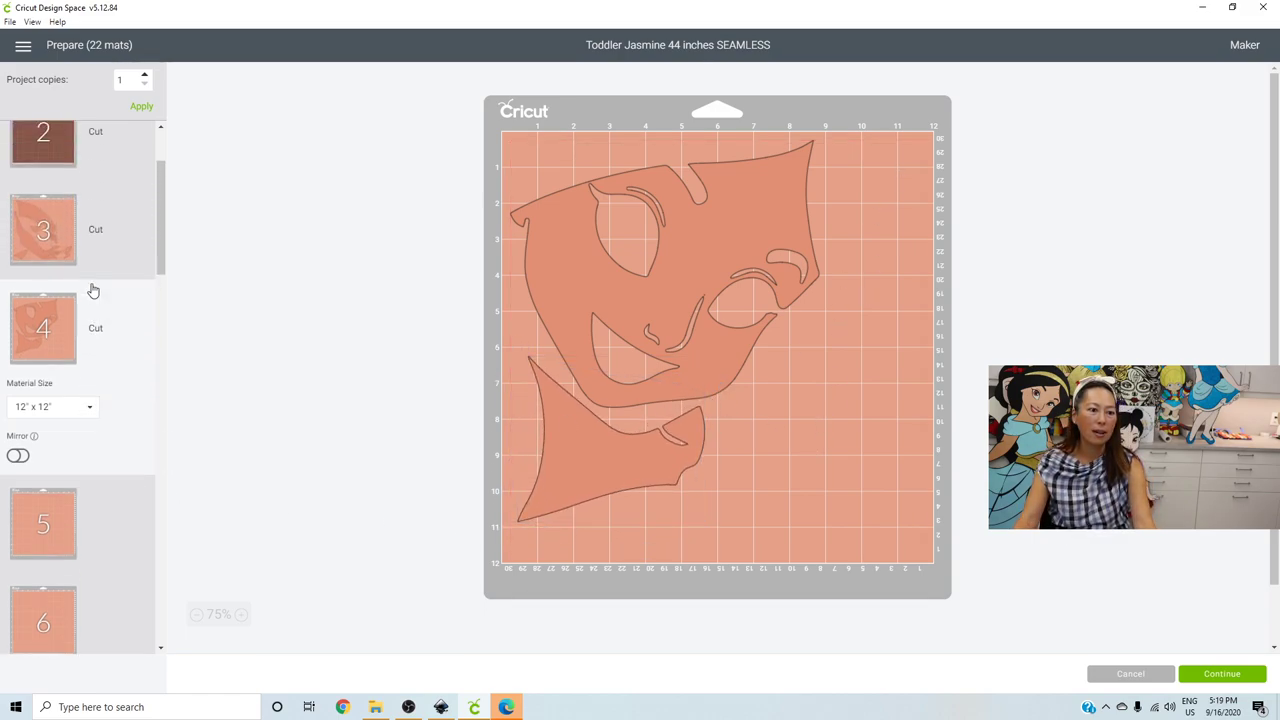
pyautogui.click(59, 294)
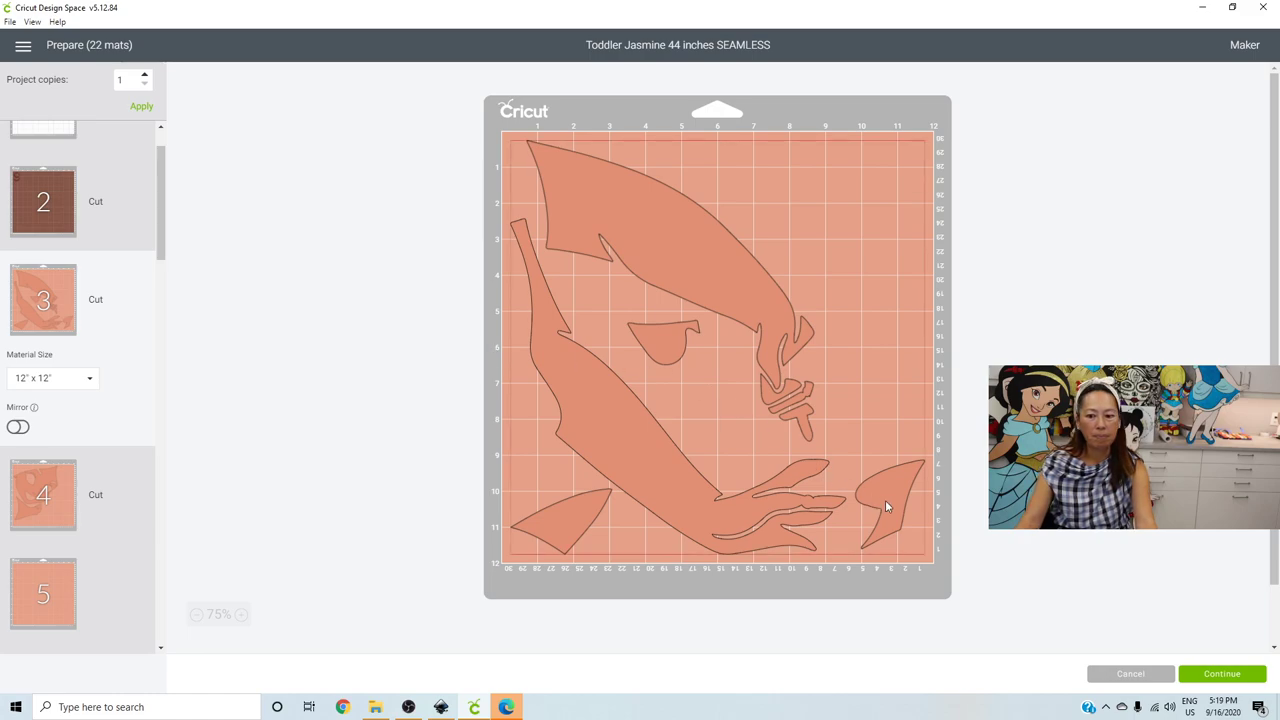
pyautogui.moveTo(887, 504); pyautogui.dragTo(701, 377)
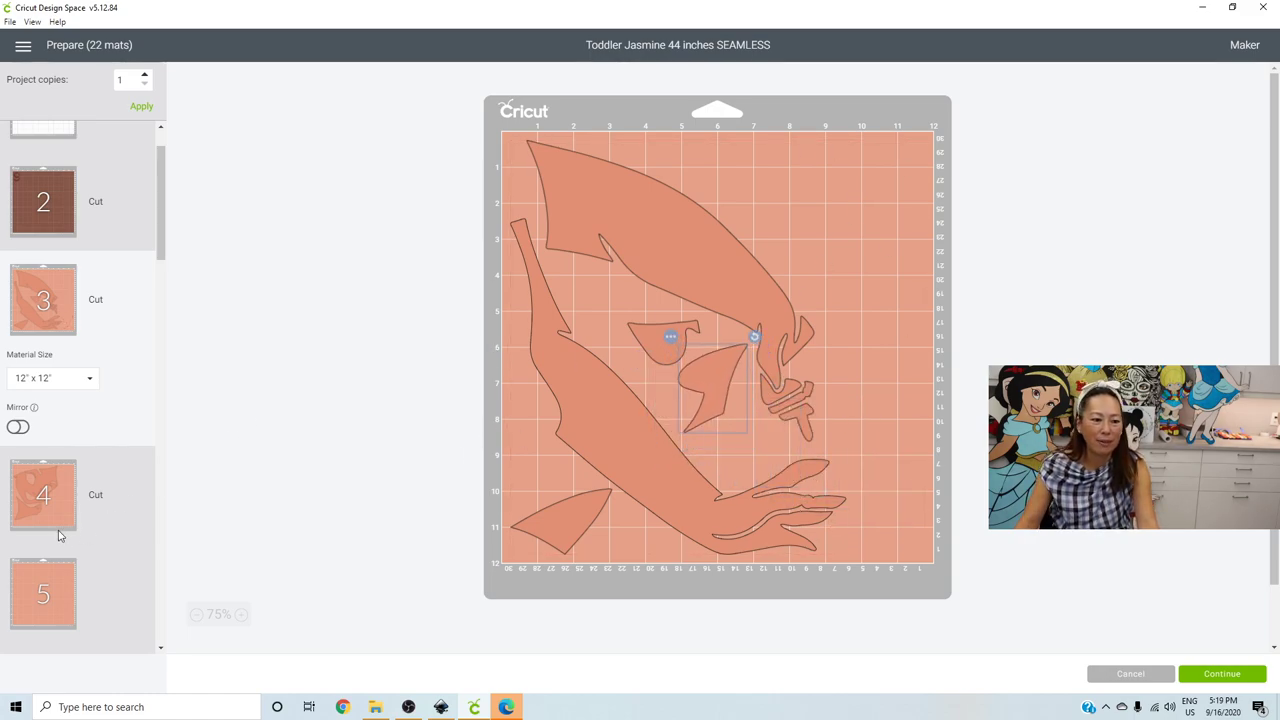
# - Arrange the gold pieces in the lower part of mat 7, with the long arc directly above the band pieces
pyautogui.scroll(-5, 60, 290)
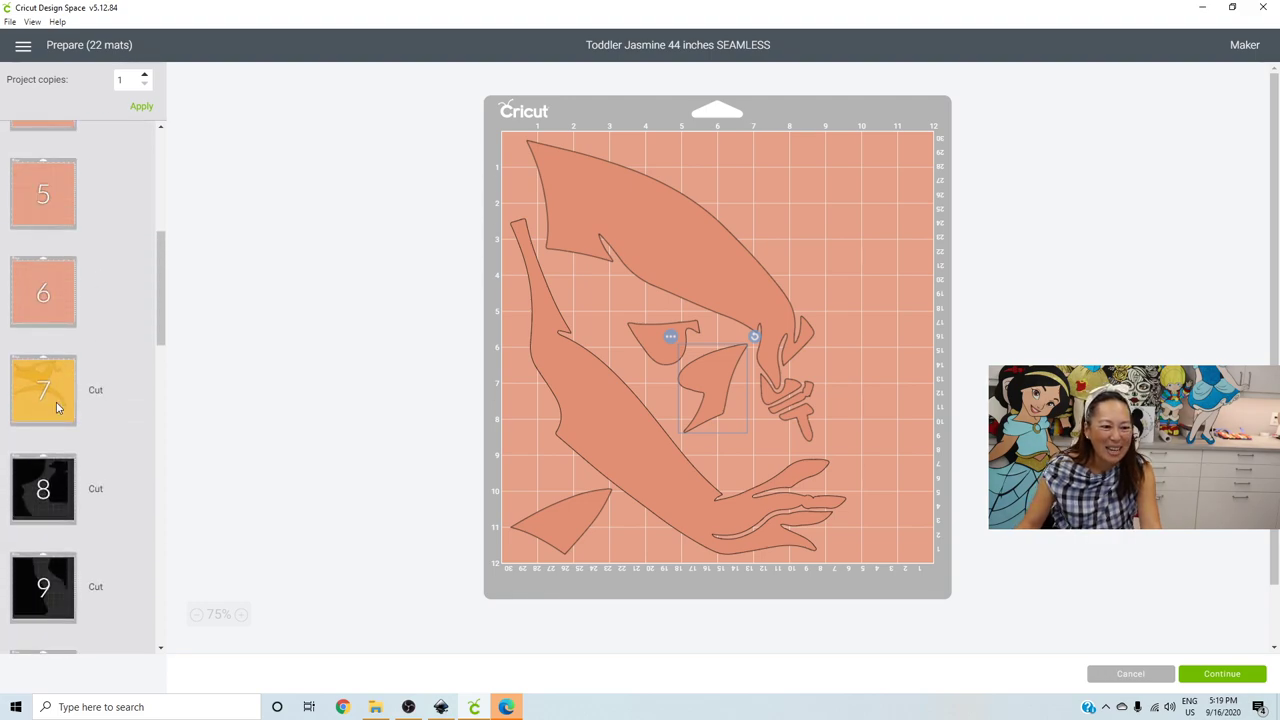
pyautogui.click(56, 402)
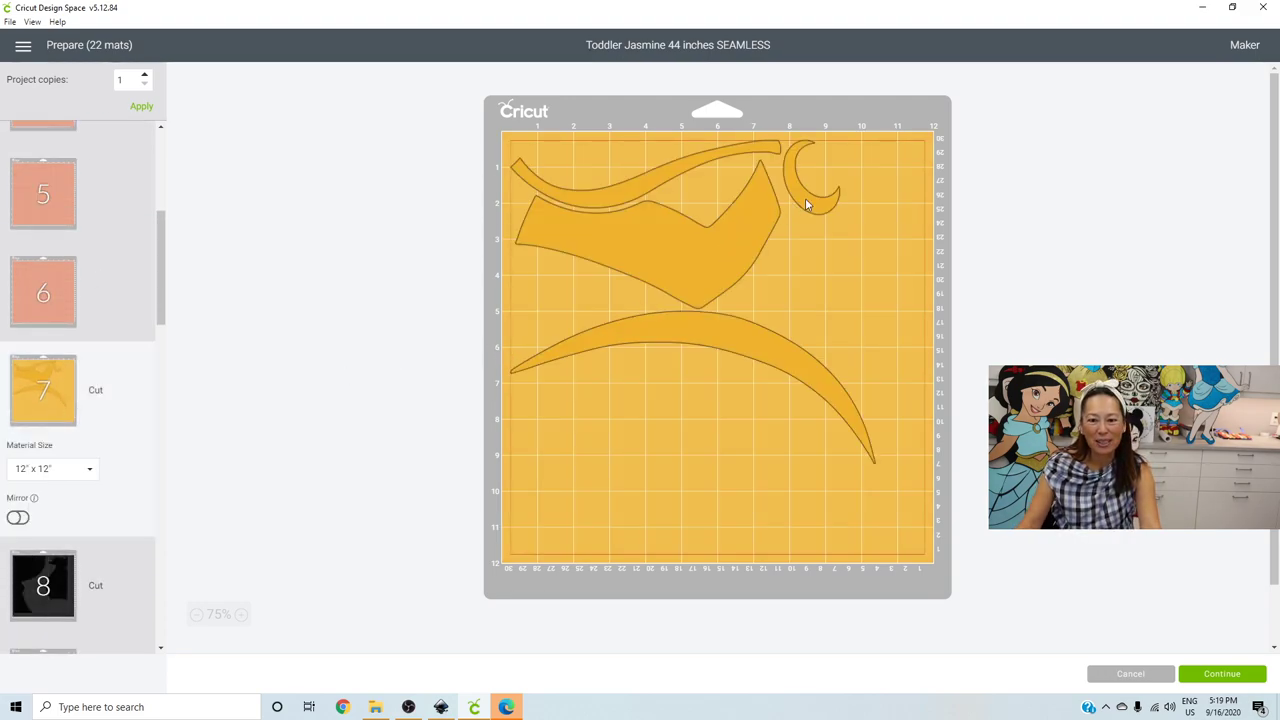
pyautogui.moveTo(805, 198); pyautogui.dragTo(466, 522)
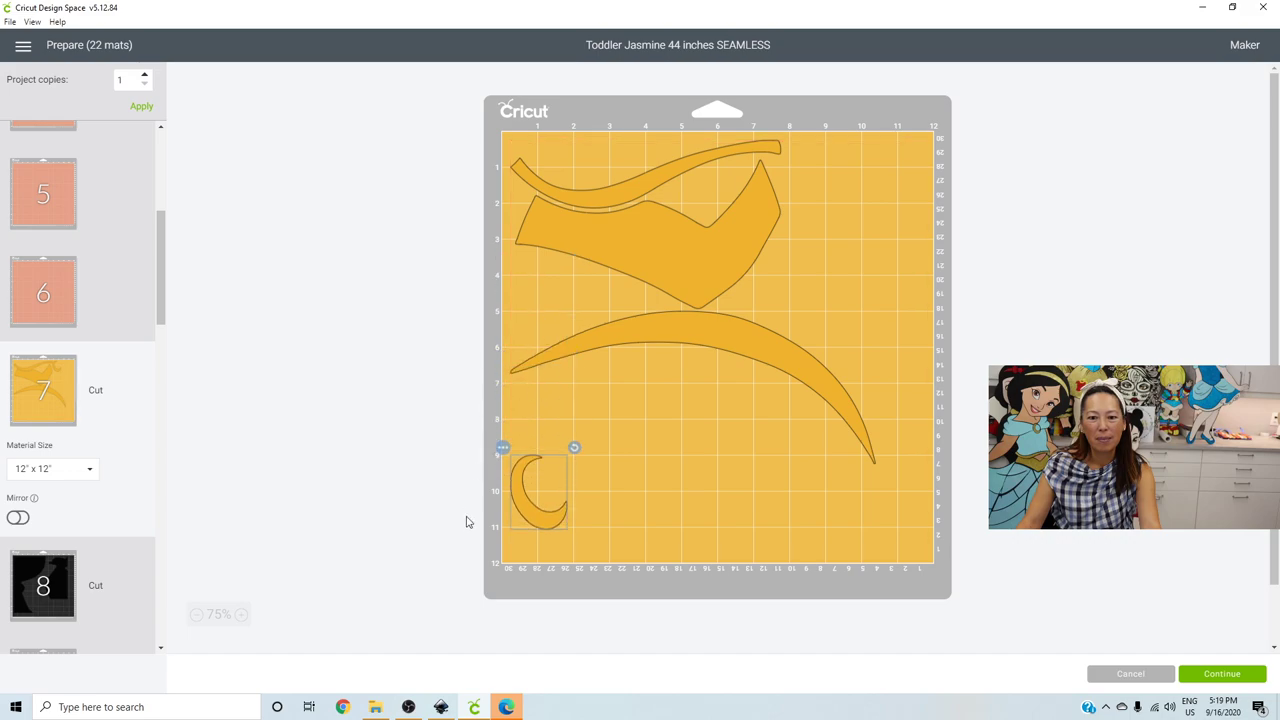
pyautogui.moveTo(674, 269); pyautogui.dragTo(723, 409)
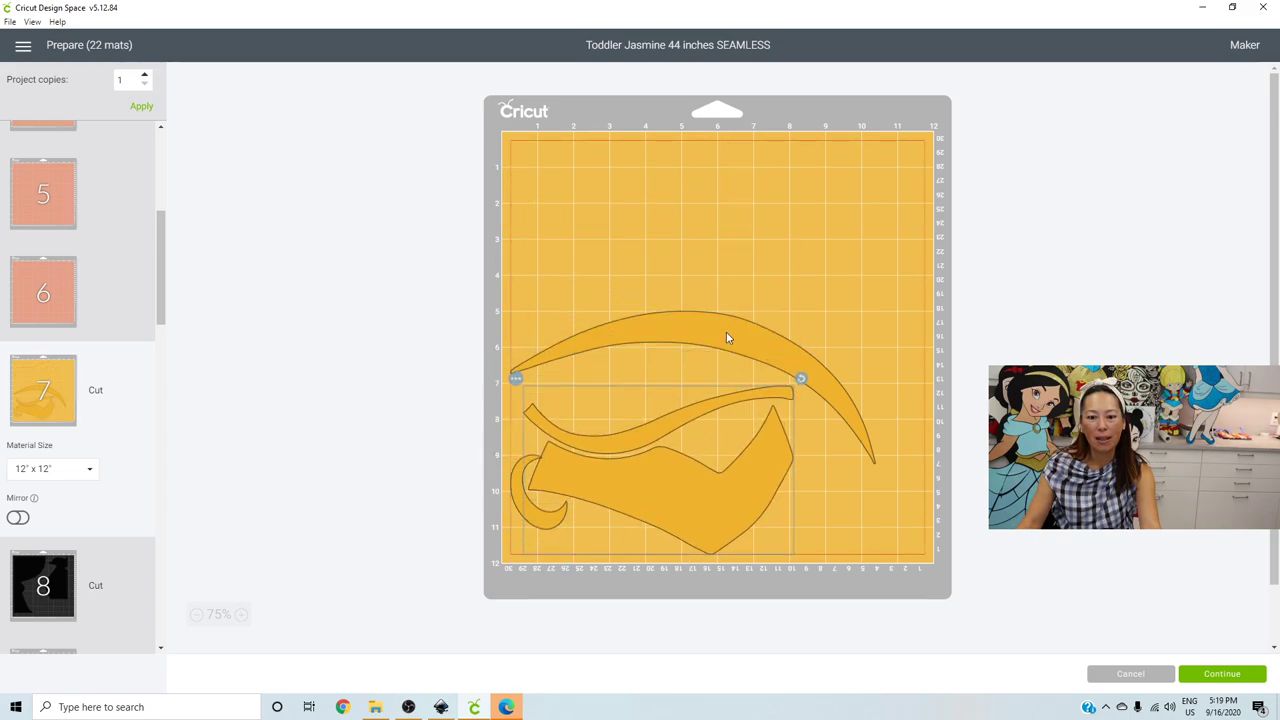
pyautogui.moveTo(726, 337); pyautogui.dragTo(744, 348)
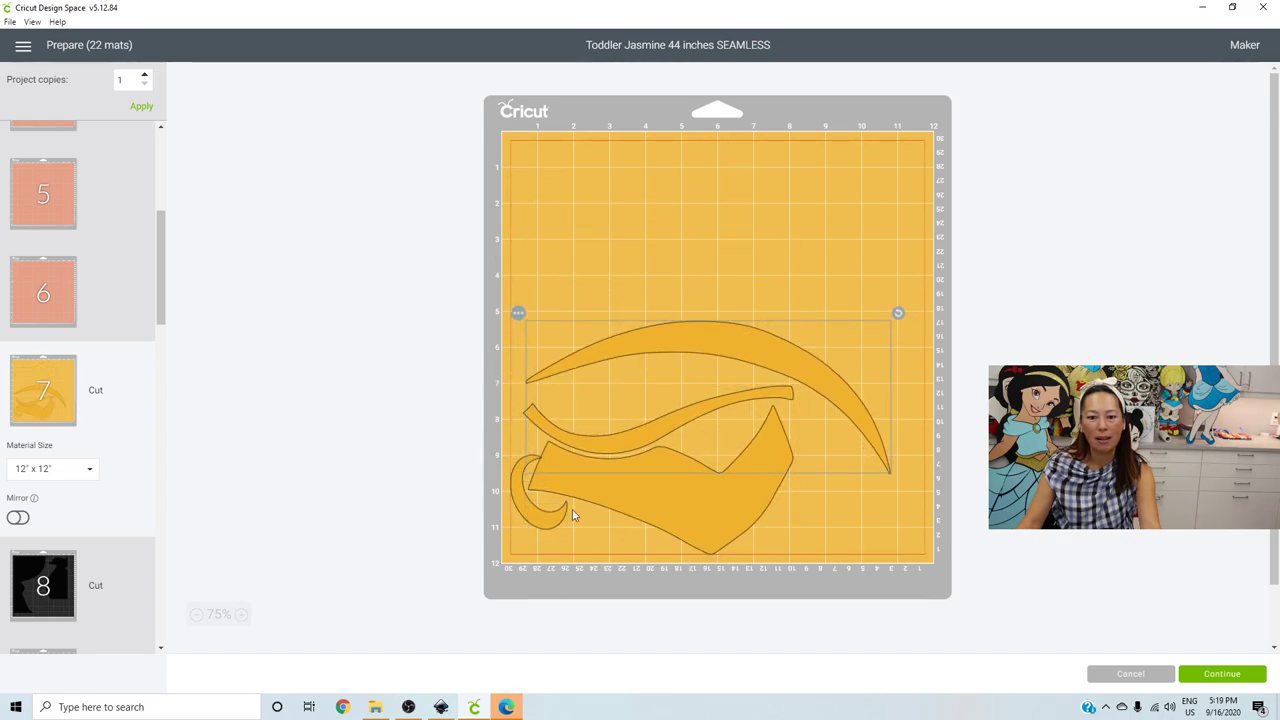
# - Rotate the gold crescent on mat 7 and nest it in the bottom-left corner beneath the wide band
pyautogui.moveTo(535, 527); pyautogui.dragTo(576, 543)
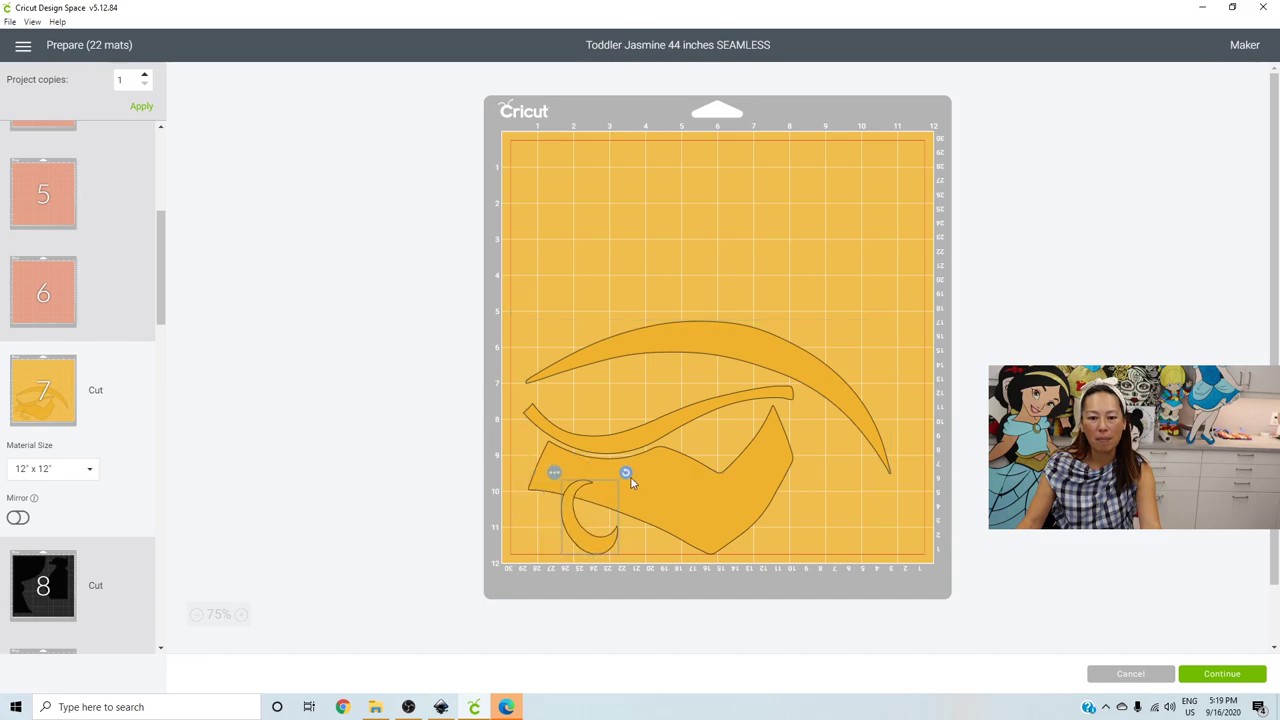
pyautogui.moveTo(626, 468); pyautogui.dragTo(563, 457)
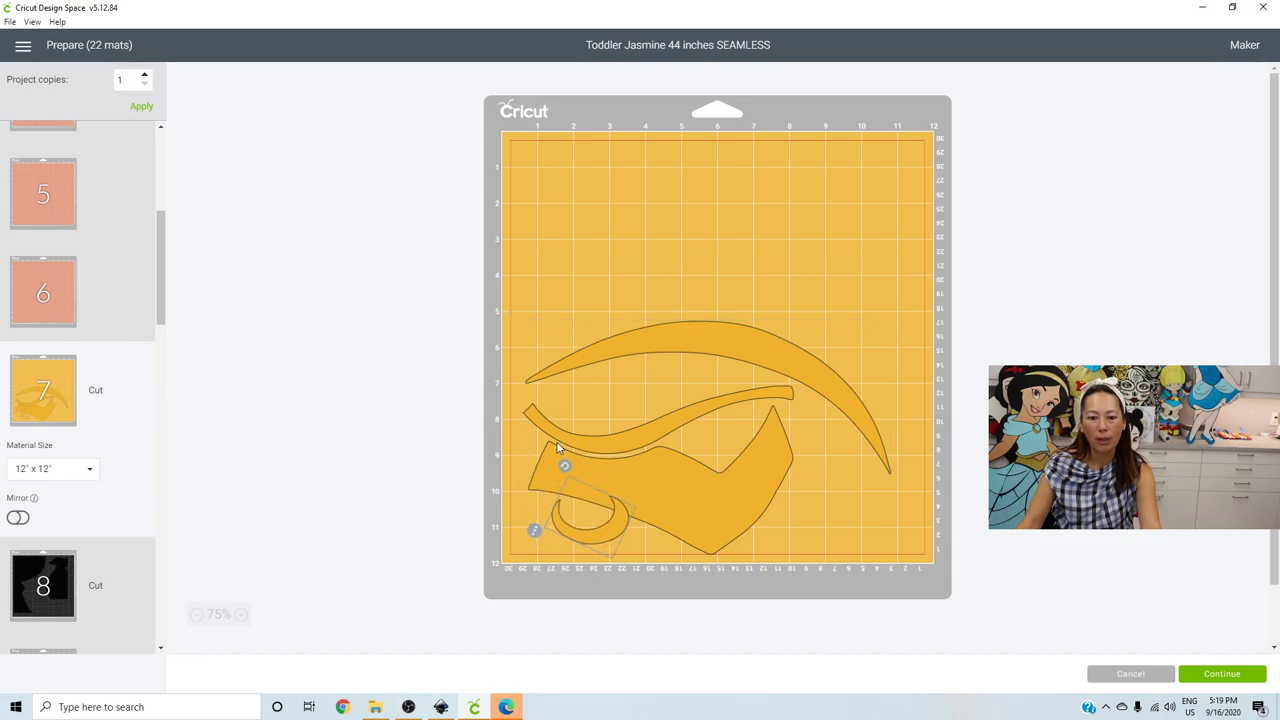
pyautogui.moveTo(618, 537); pyautogui.dragTo(567, 540)
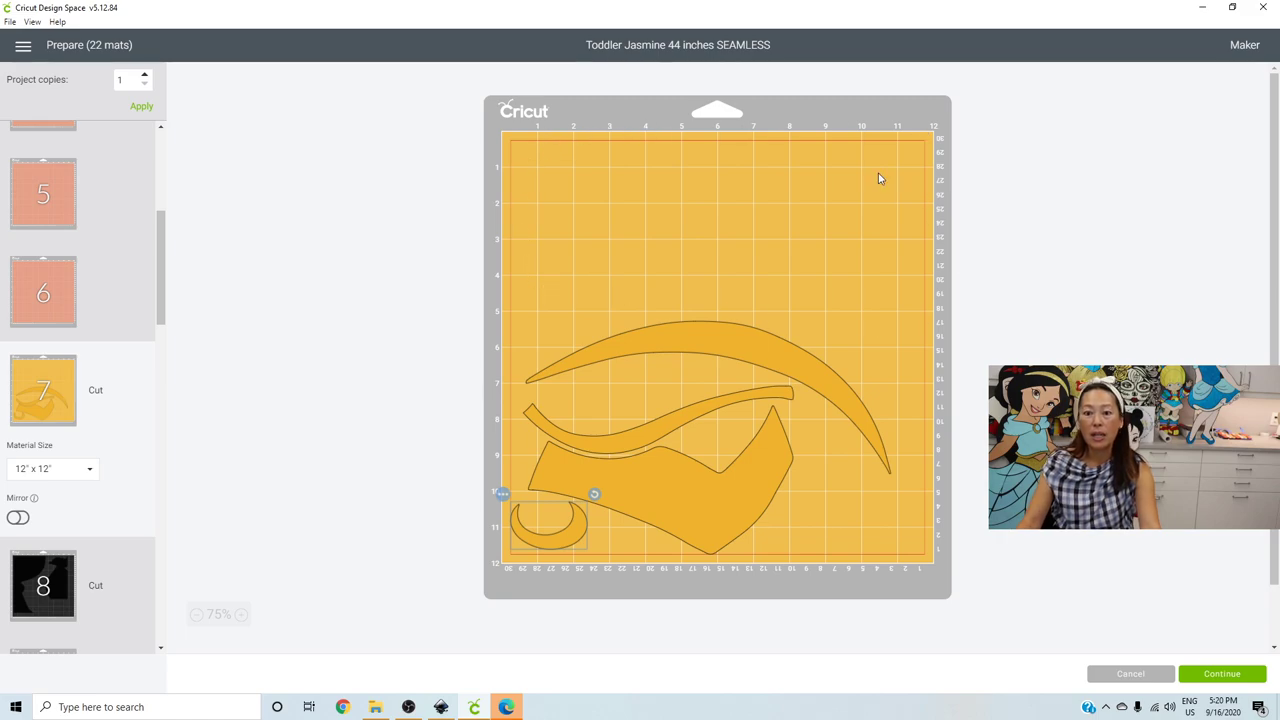
# - Examine the black pieces on mats 8, 9 and 11 for free space to combine them
pyautogui.scroll(-3, 140, 443)
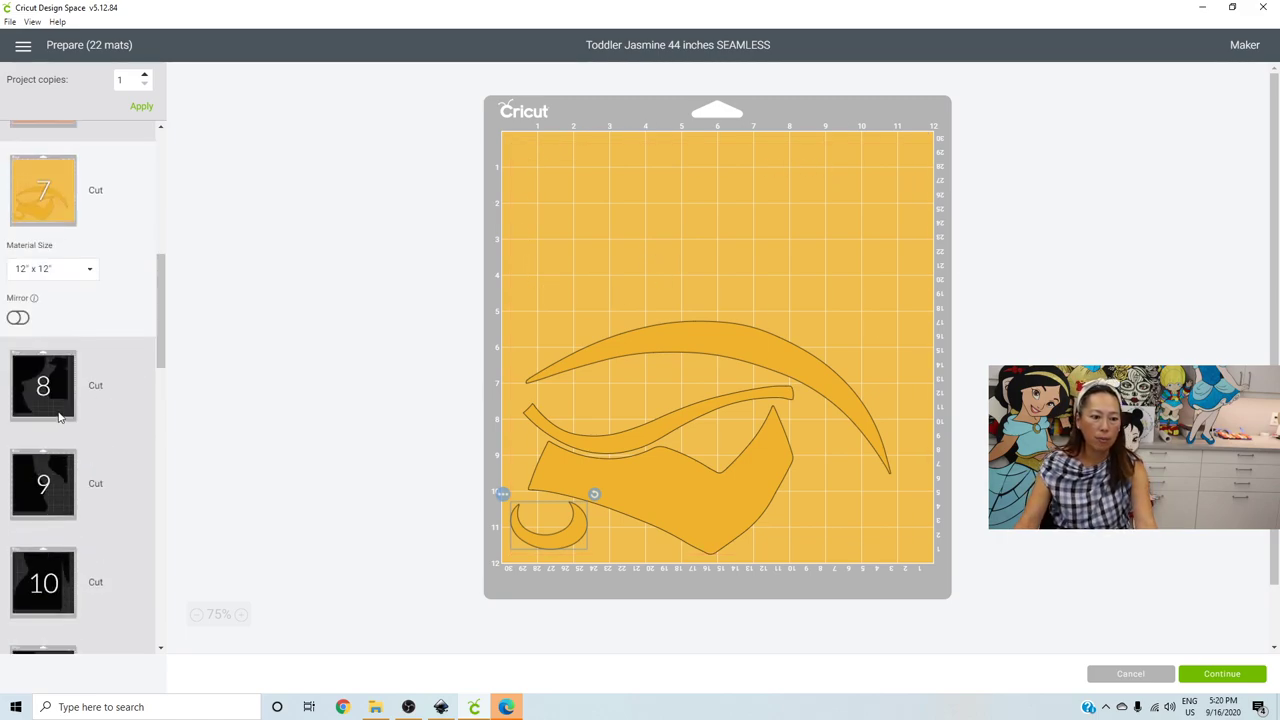
pyautogui.click(59, 418)
pyautogui.scroll(-1, 645, 340)
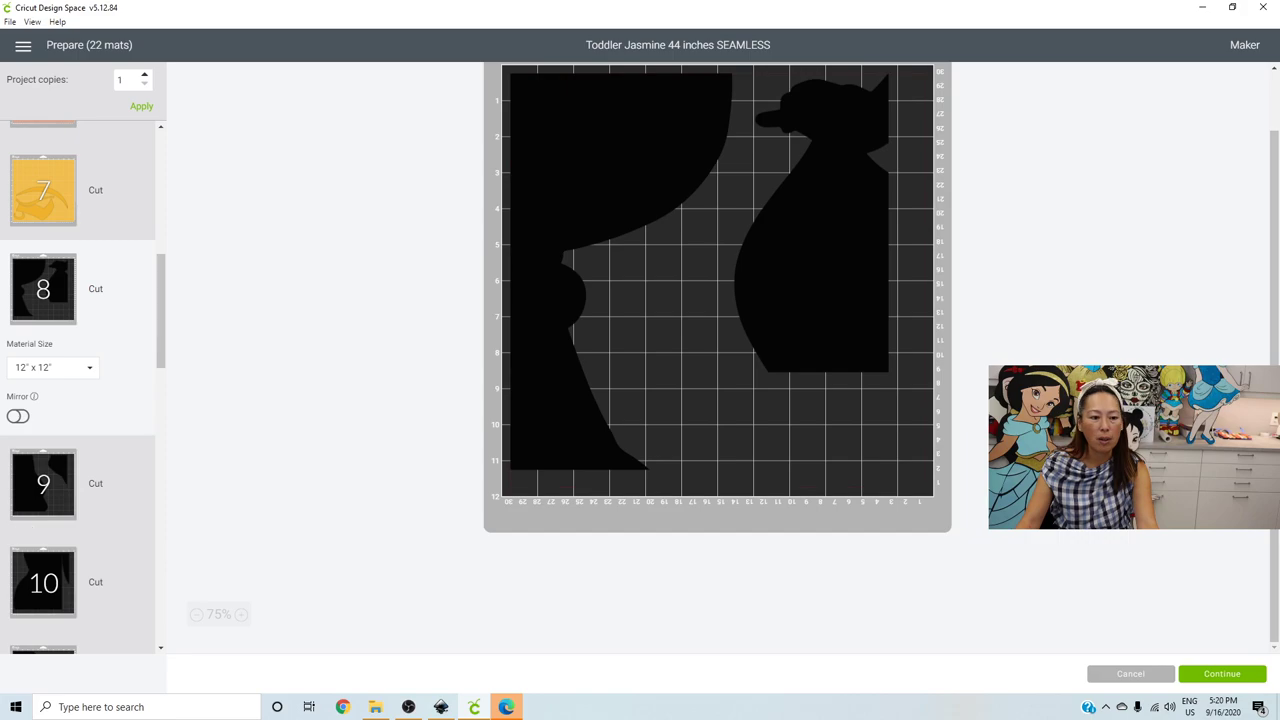
pyautogui.click(73, 497)
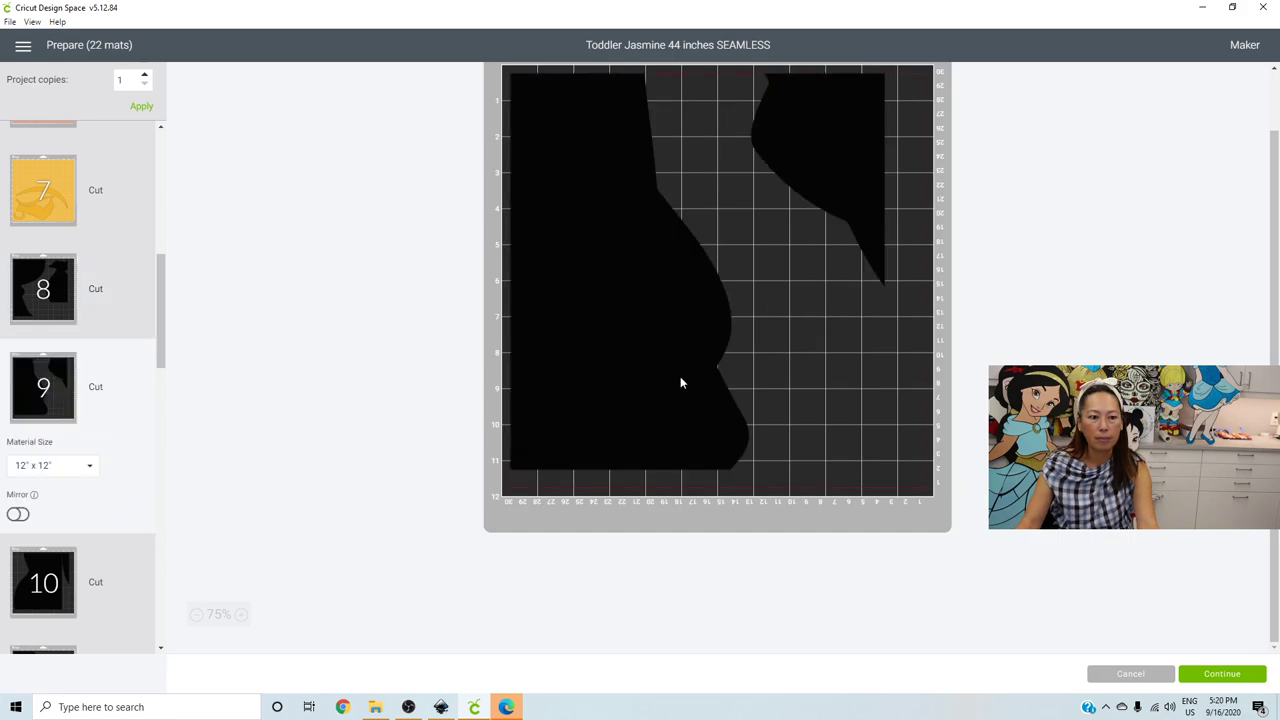
pyautogui.scroll(-3, 67, 499)
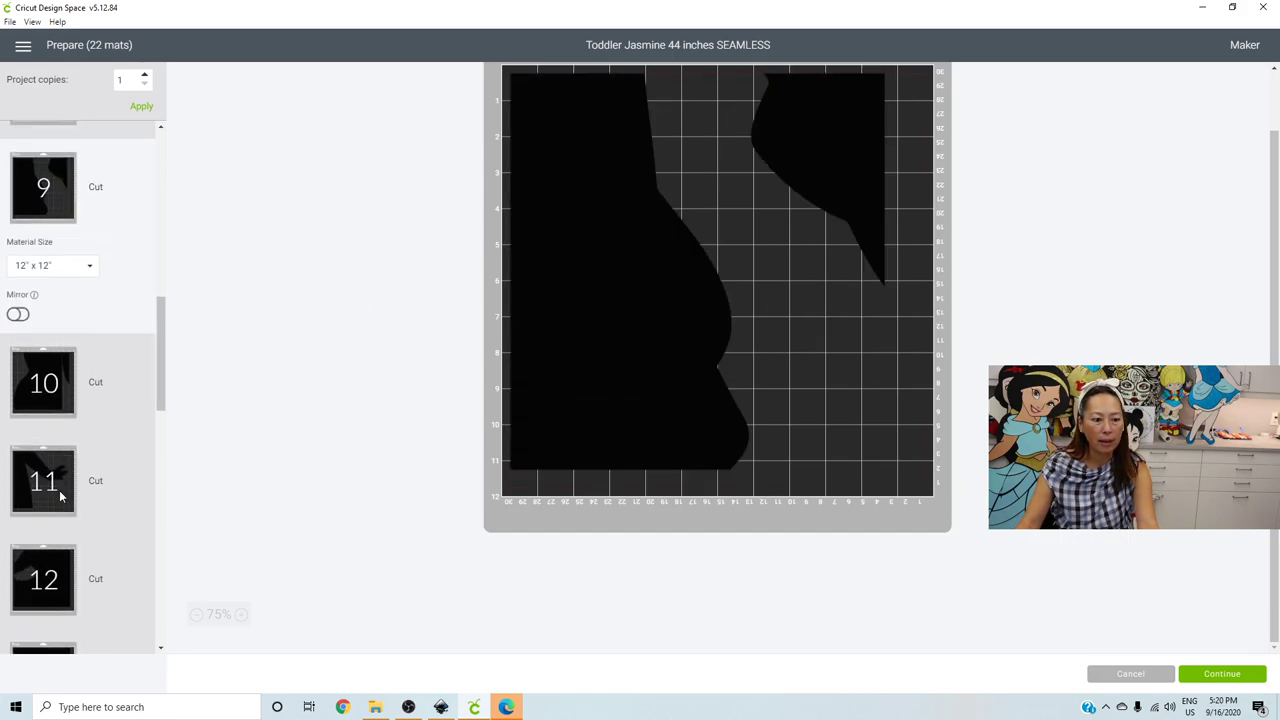
pyautogui.click(58, 493)
pyautogui.scroll(1, 755, 338)
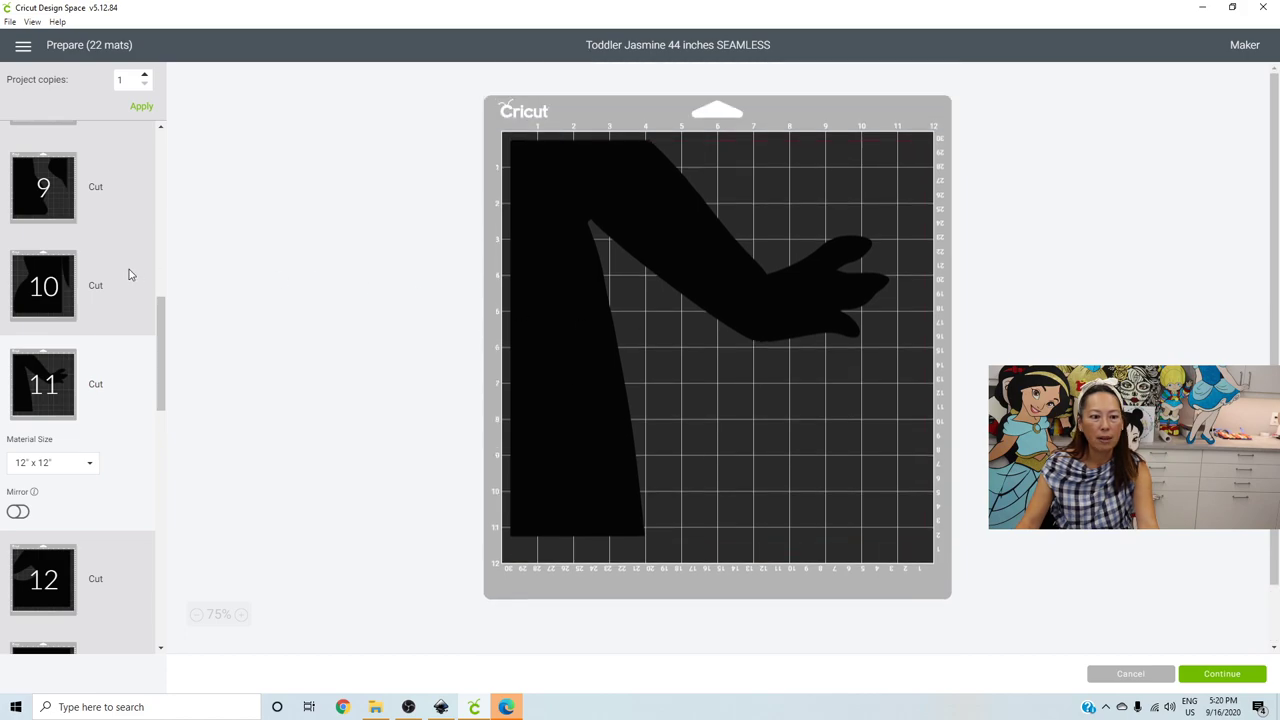
# - Move the smaller black piece from mat 9 to mat 8 and place it in the lower gap between the two large pieces
pyautogui.click(33, 211)
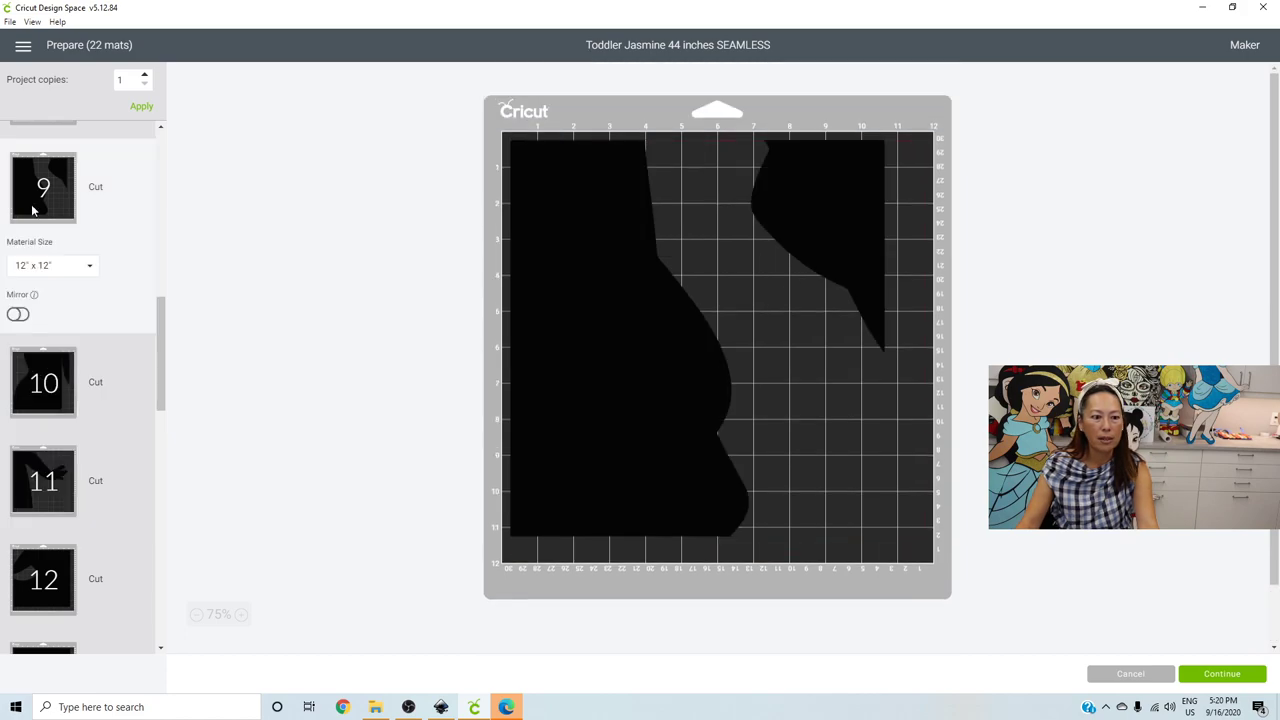
pyautogui.click(853, 209)
pyautogui.click(744, 133)
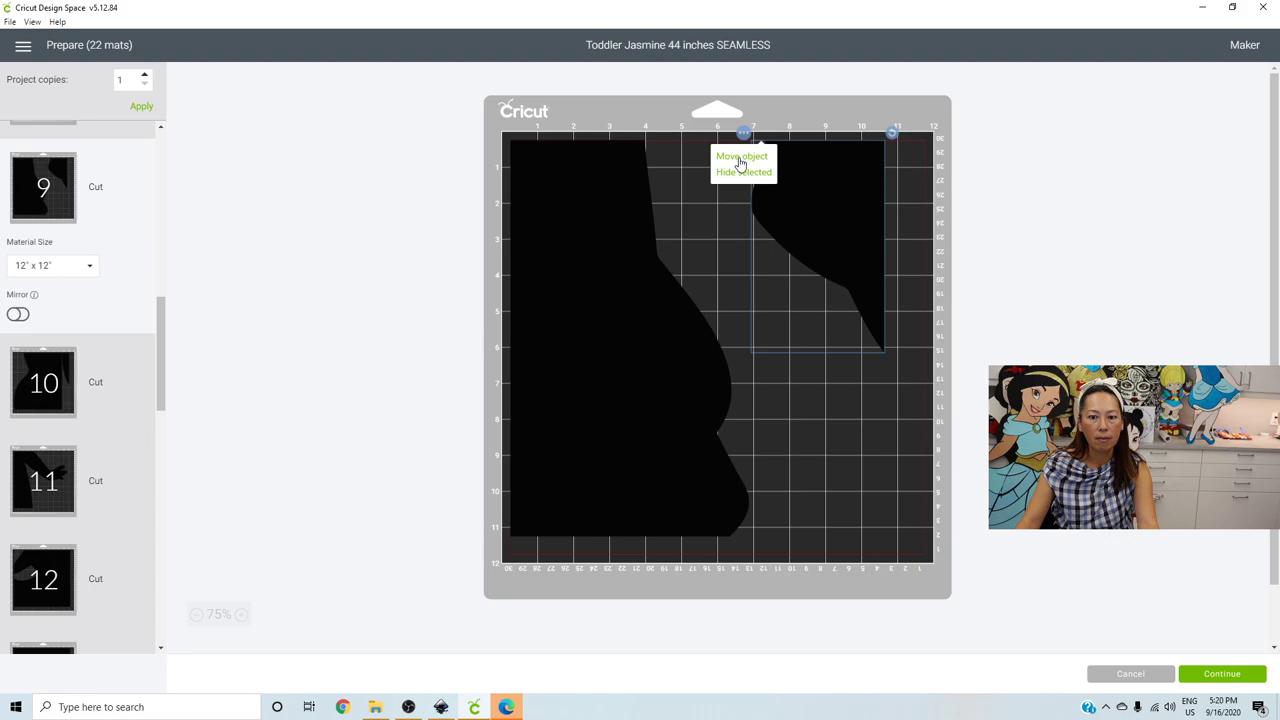
pyautogui.click(741, 158)
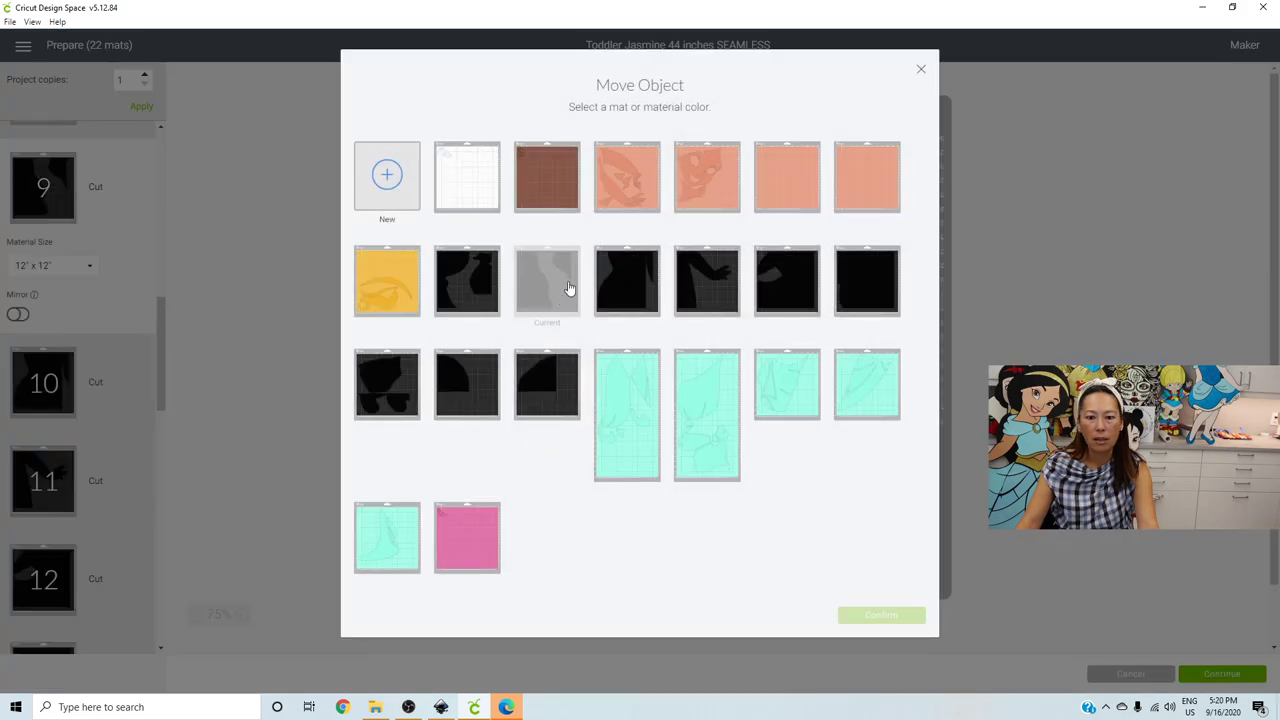
pyautogui.click(481, 302)
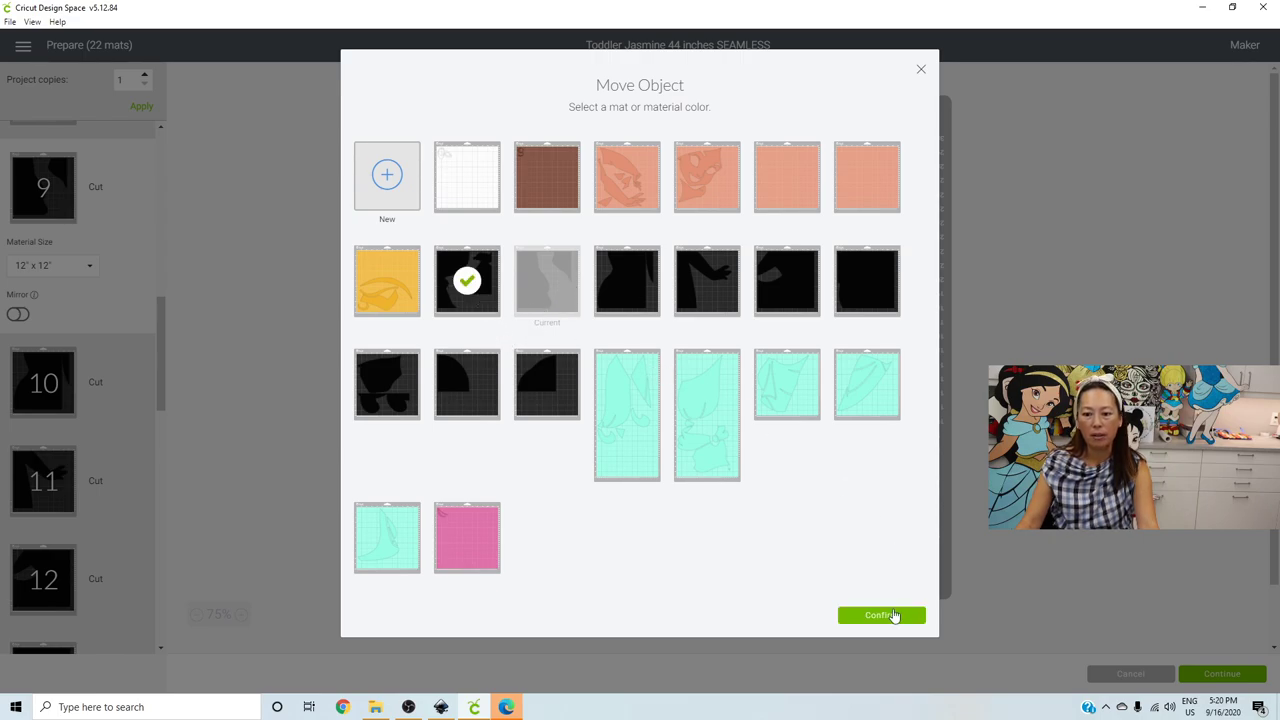
pyautogui.click(881, 615)
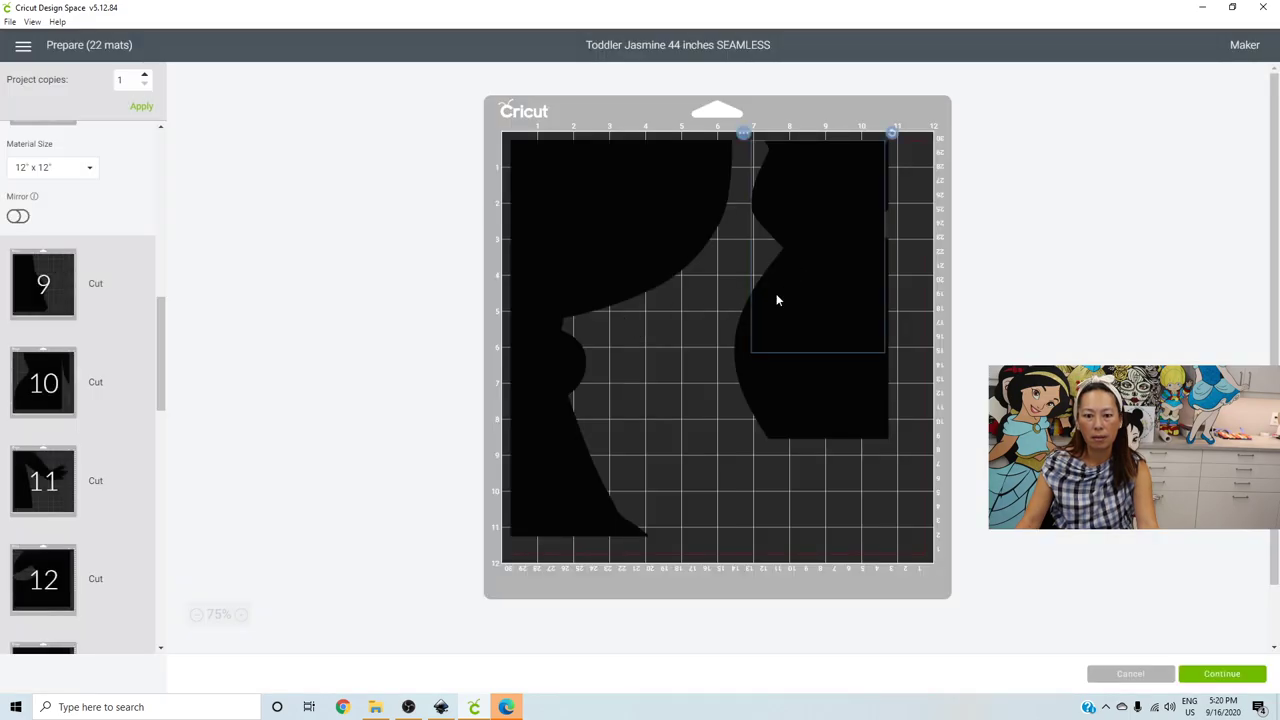
pyautogui.moveTo(777, 300); pyautogui.dragTo(643, 464)
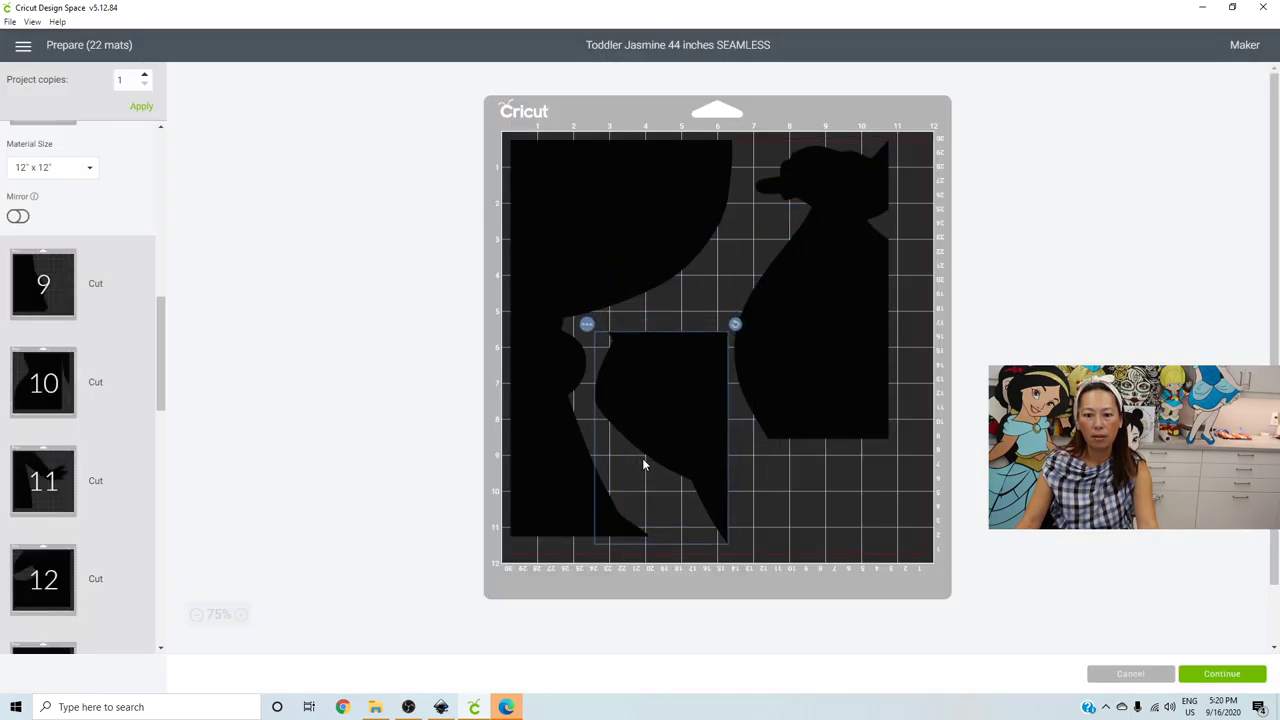
# - Examine the black pieces on mats 10 to 16 for free space to combine them
pyautogui.click(30, 398)
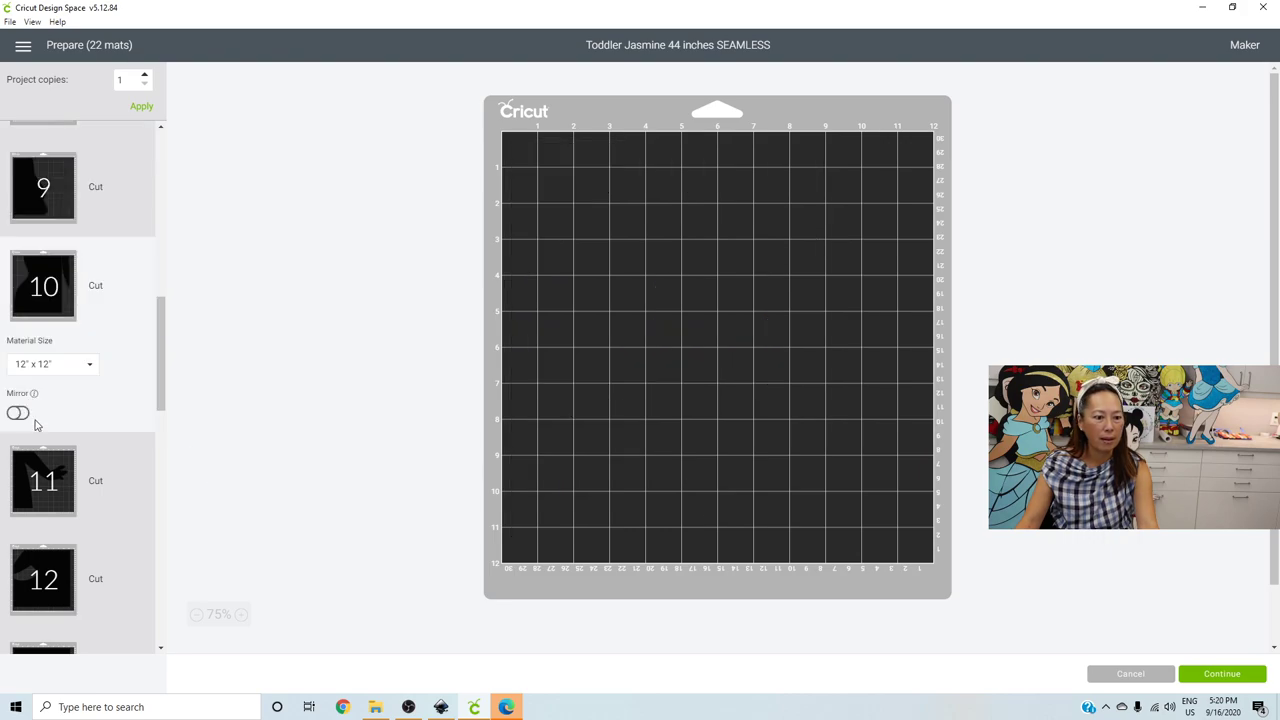
pyautogui.click(40, 475)
pyautogui.click(55, 570)
pyautogui.scroll(-3, 55, 570)
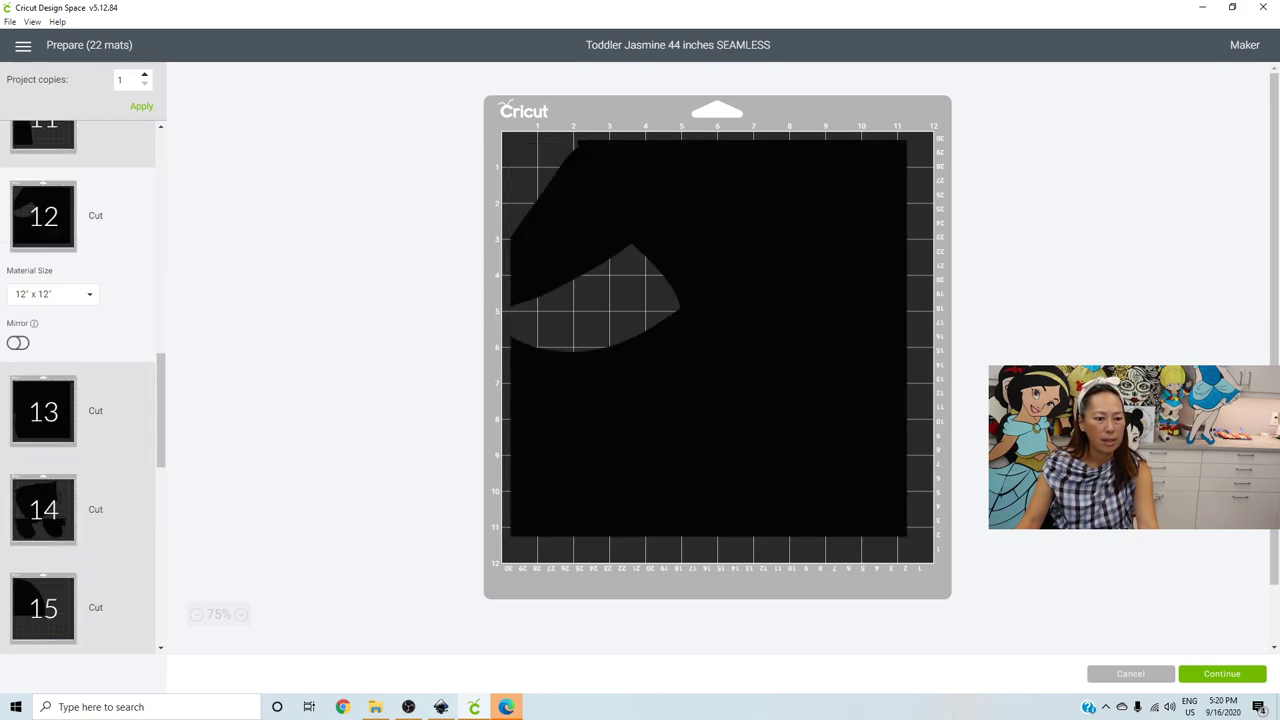
pyautogui.click(45, 515)
pyautogui.scroll(-2, 42, 521)
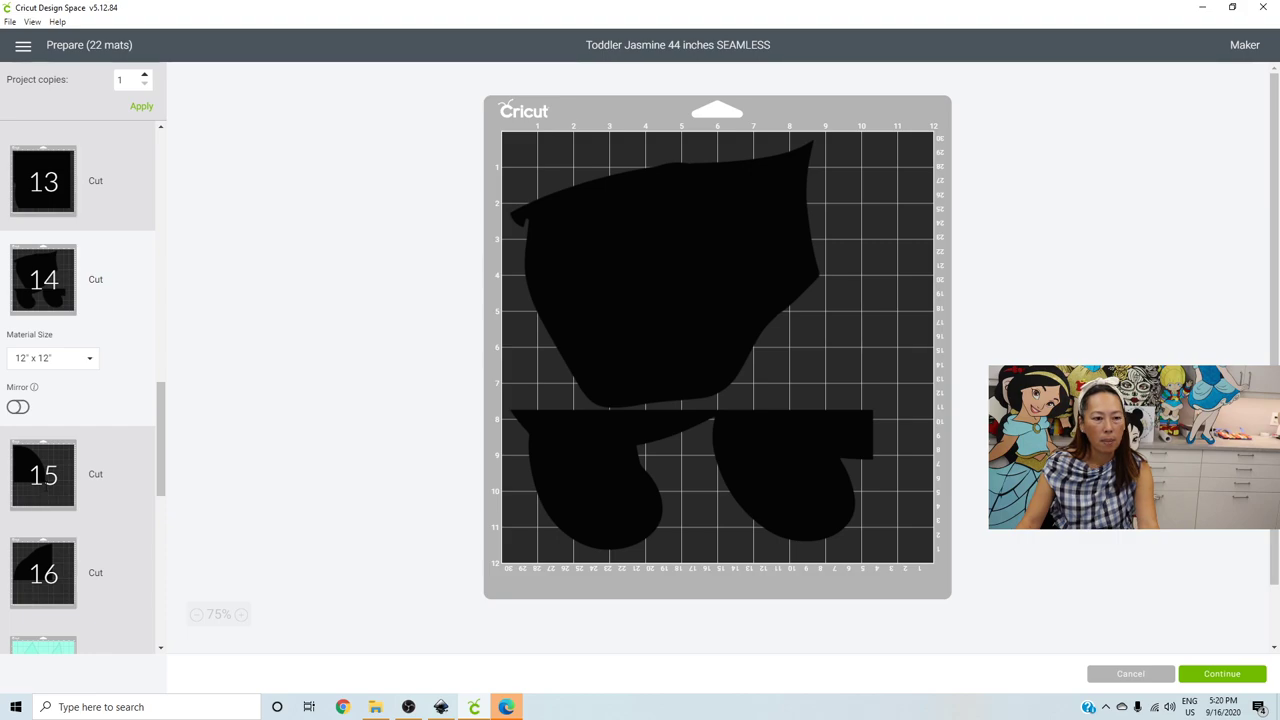
pyautogui.scroll(2, 80, 380)
pyautogui.scroll(-2, 45, 485)
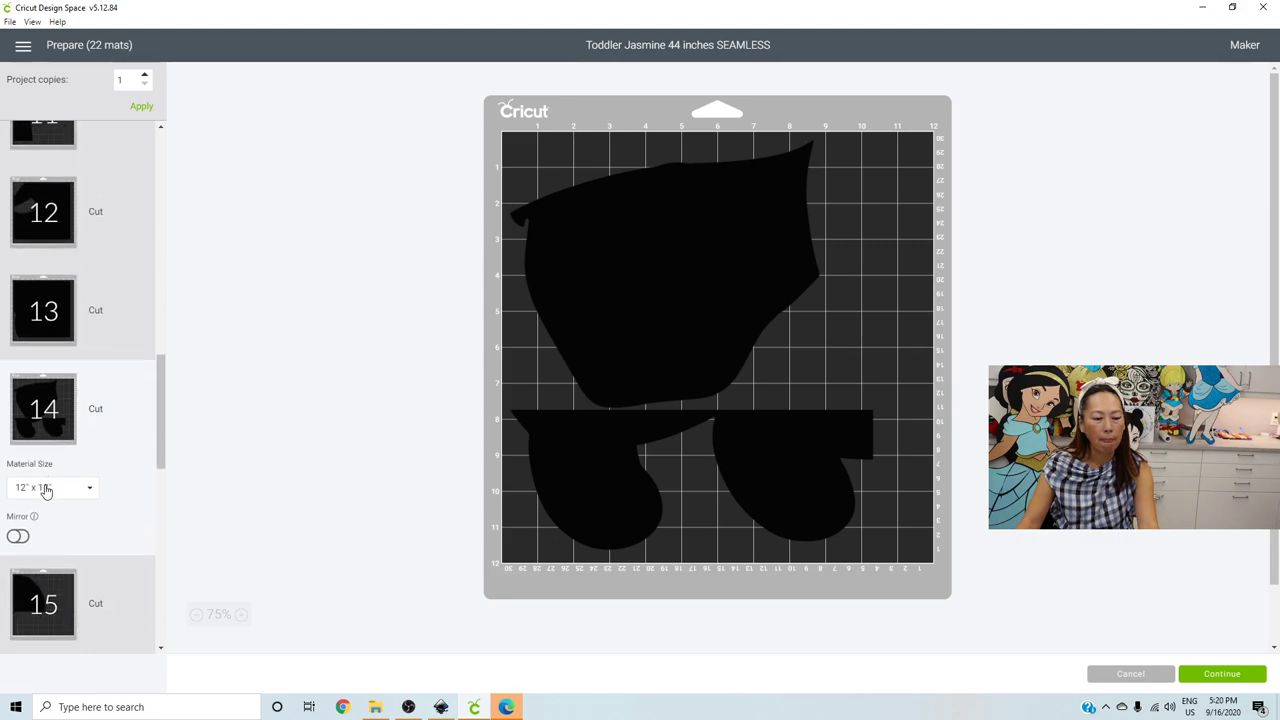
pyautogui.click(45, 485)
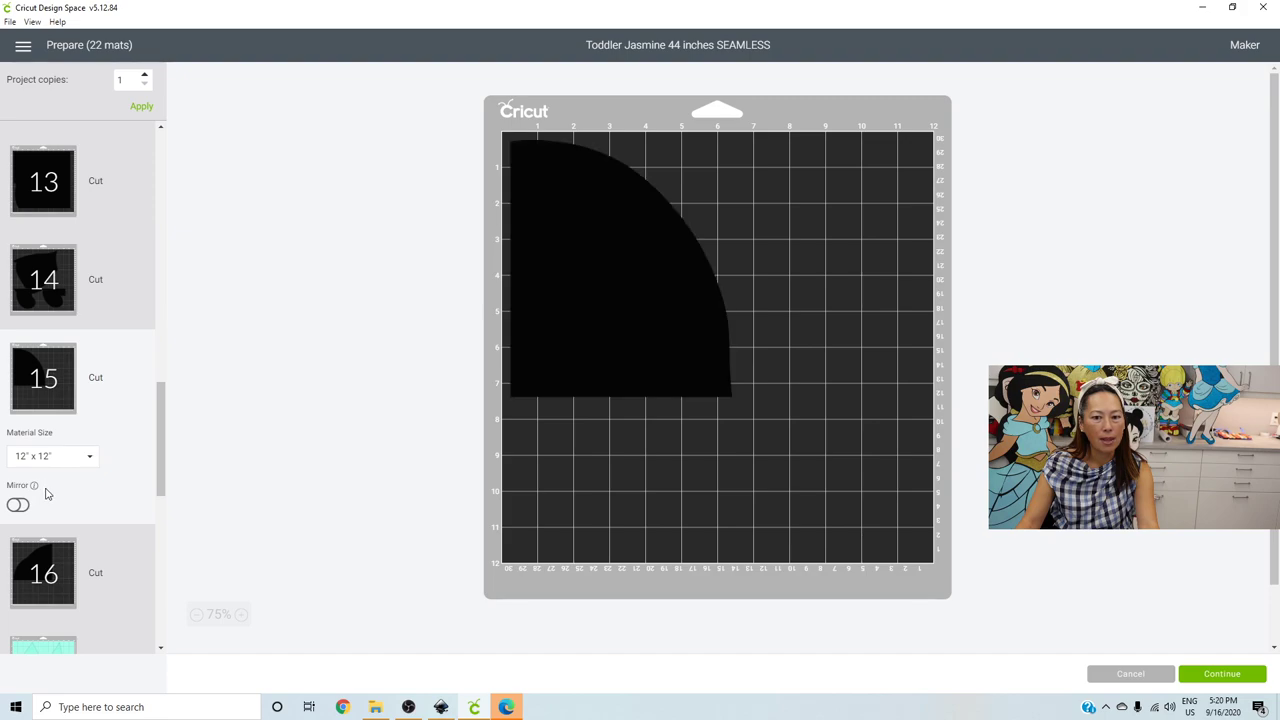
pyautogui.click(47, 562)
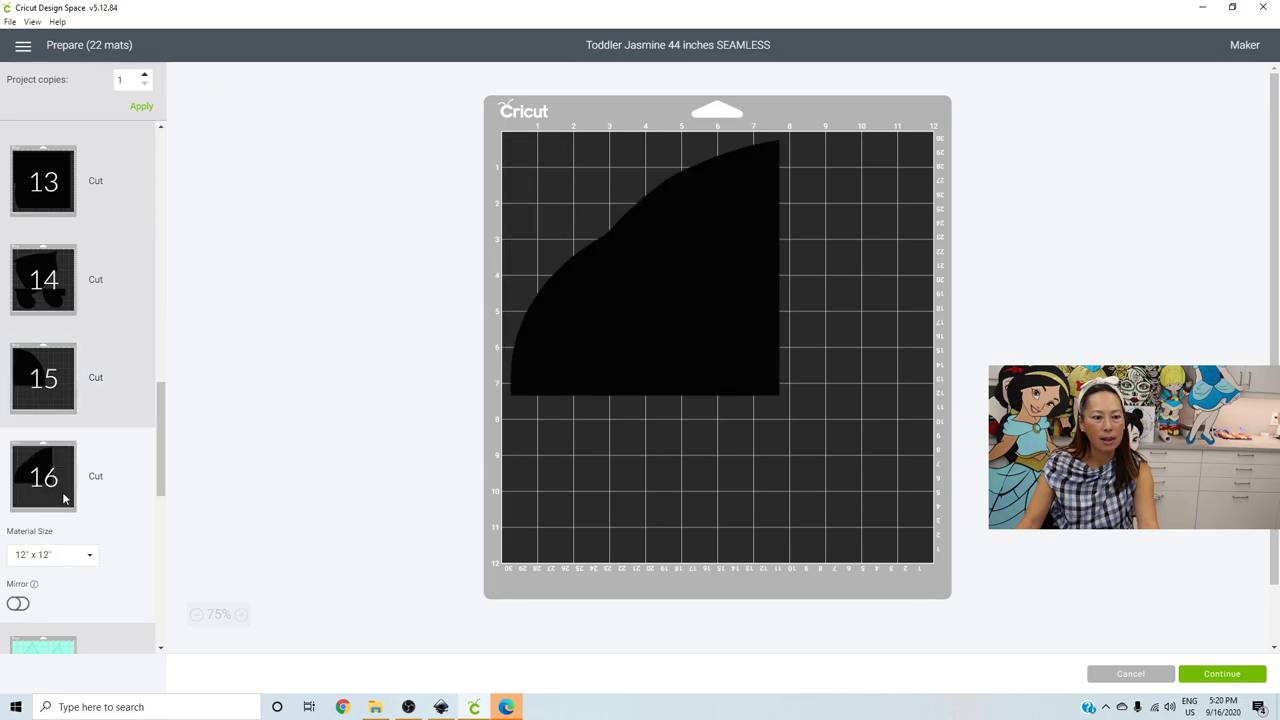
pyautogui.scroll(1, 63, 495)
pyautogui.scroll(4, 63, 497)
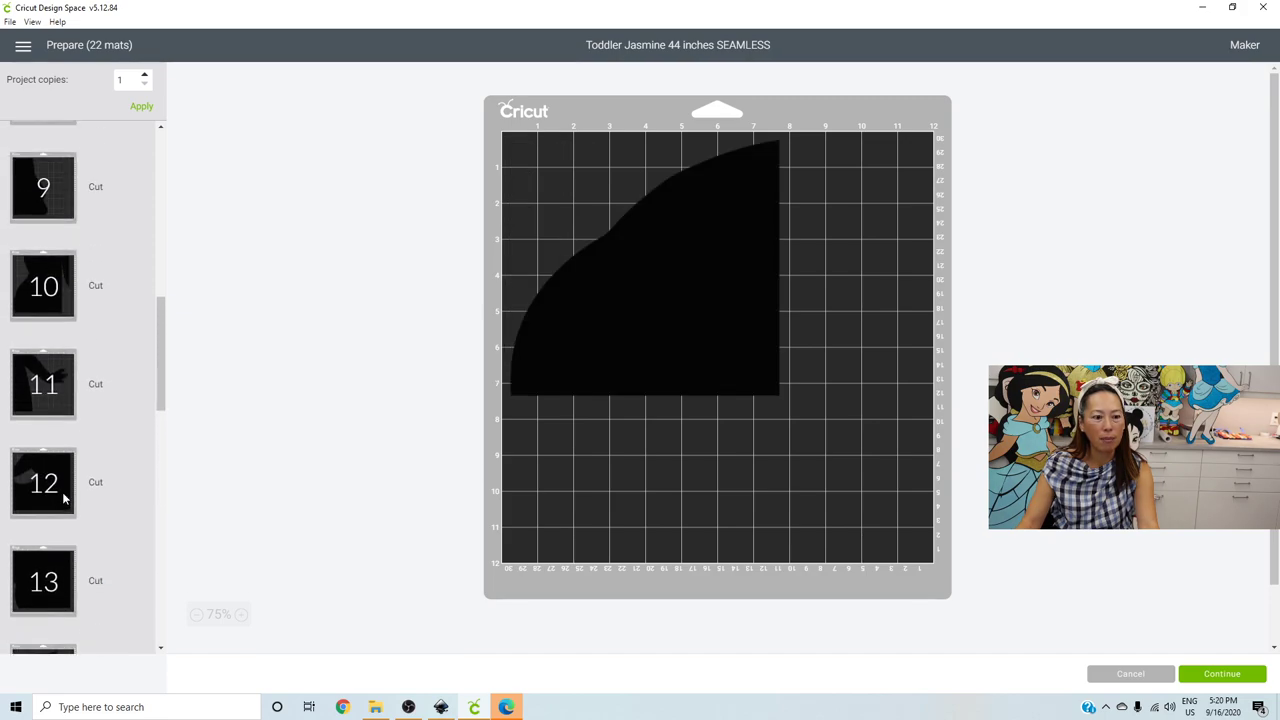
pyautogui.scroll(-4, 63, 497)
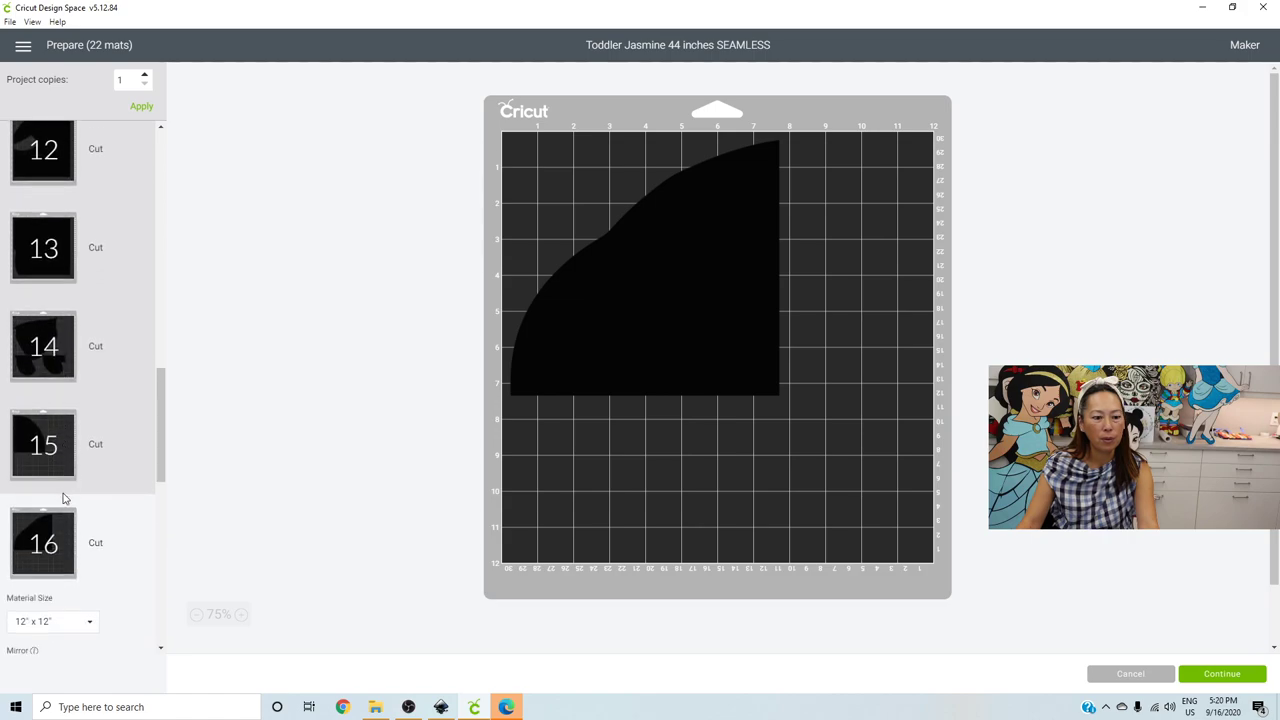
# - Move the curved black piece from mat 16 to mat 11 and place it in the bottom-right corner beneath the arm
pyautogui.click(624, 246)
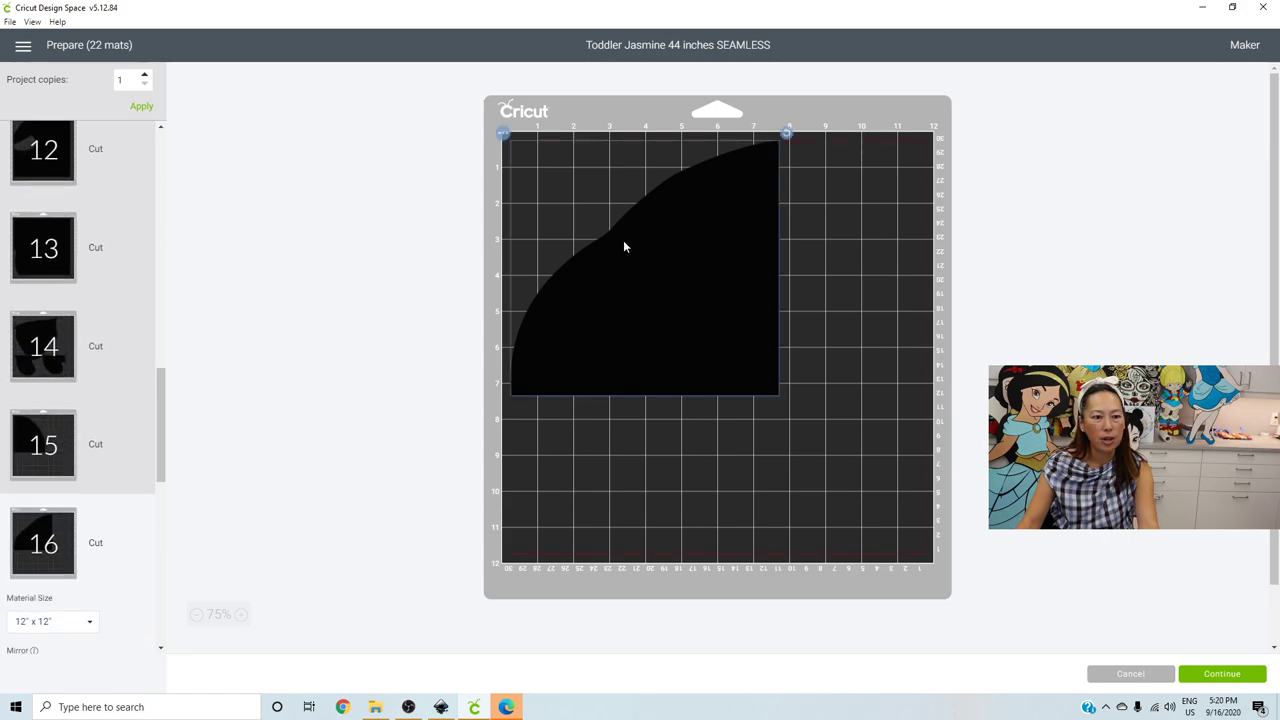
pyautogui.click(504, 136)
pyautogui.click(515, 159)
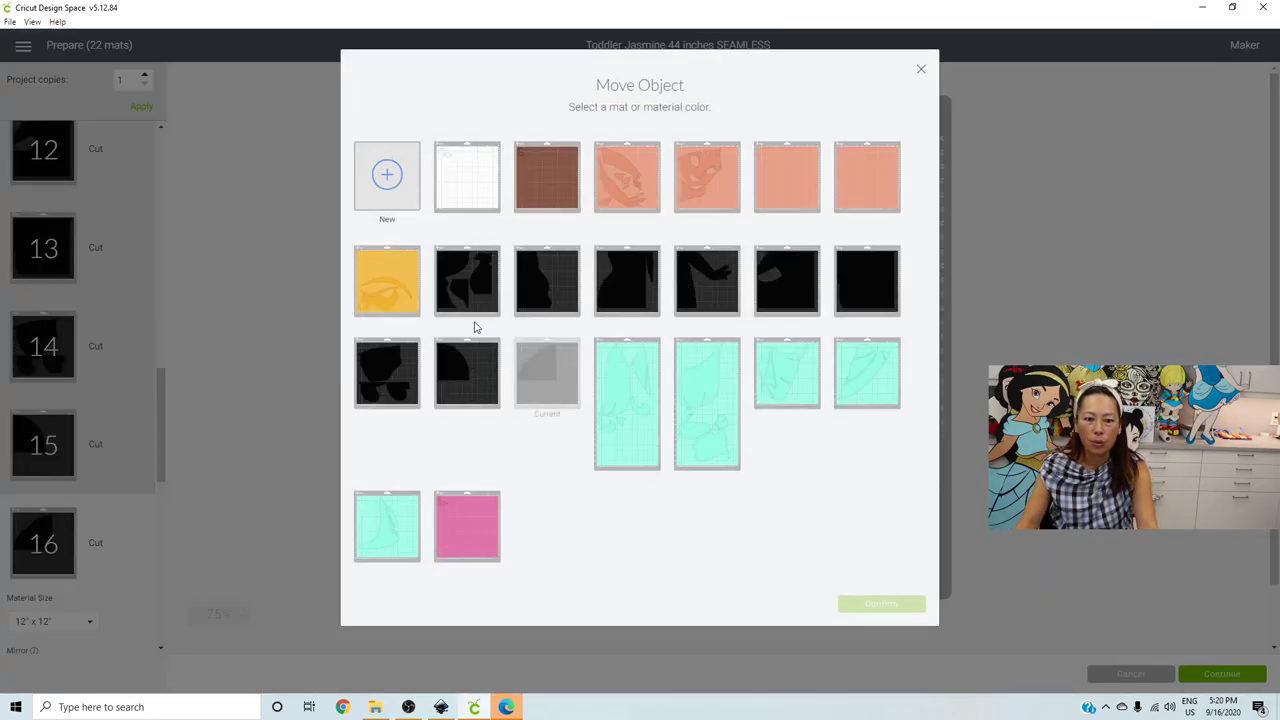
pyautogui.click(698, 289)
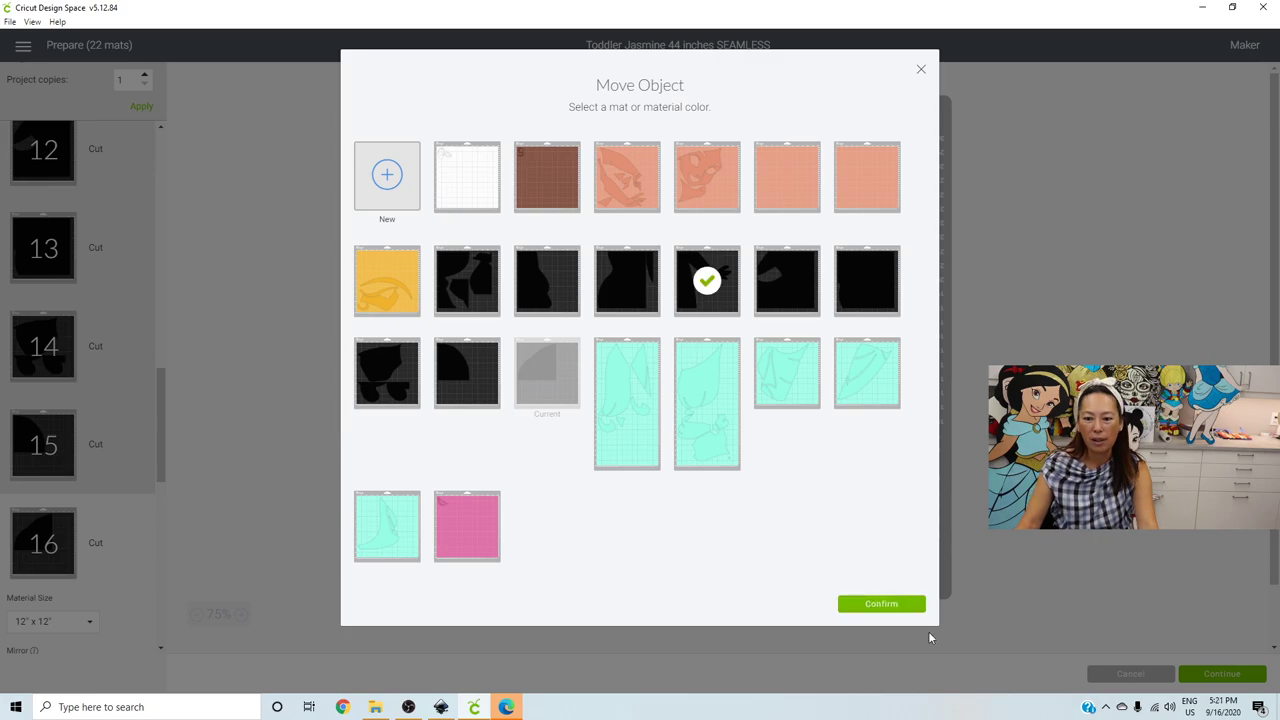
pyautogui.click(918, 603)
pyautogui.moveTo(737, 256); pyautogui.dragTo(925, 472)
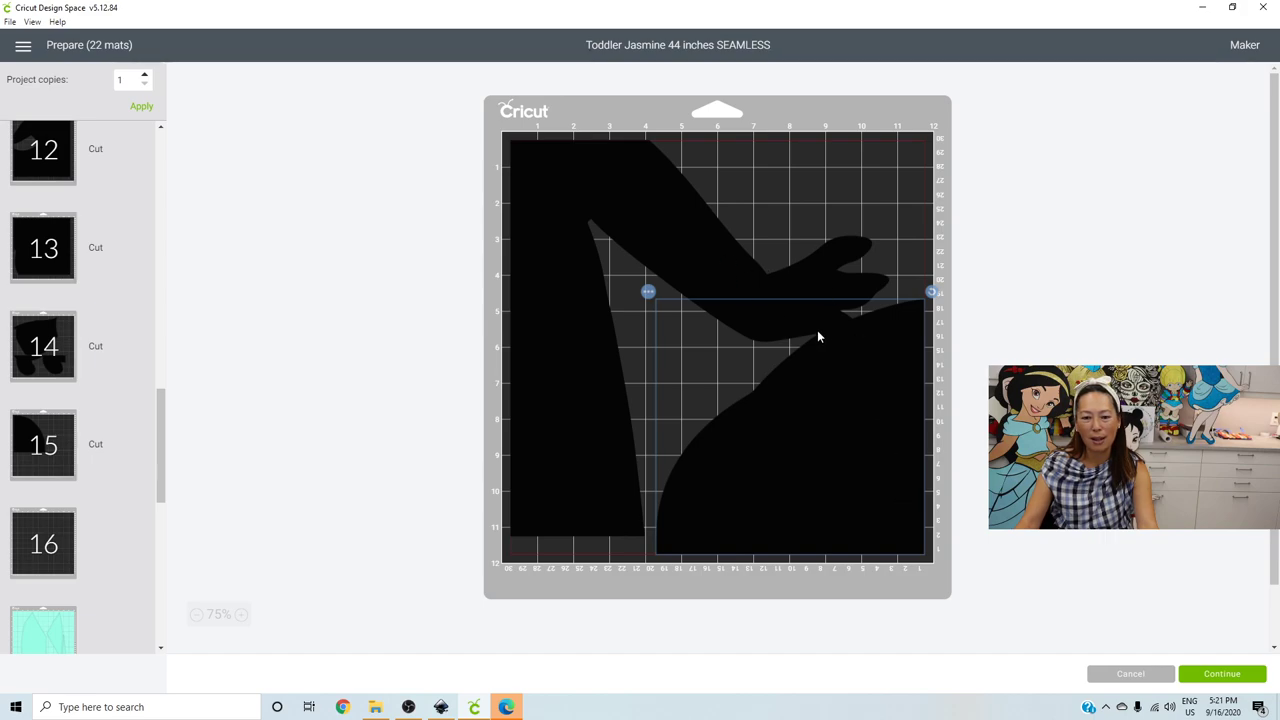
# - Transfer the curved black piece in mat 11's bottom-right corner to mat 15
pyautogui.click(648, 293)
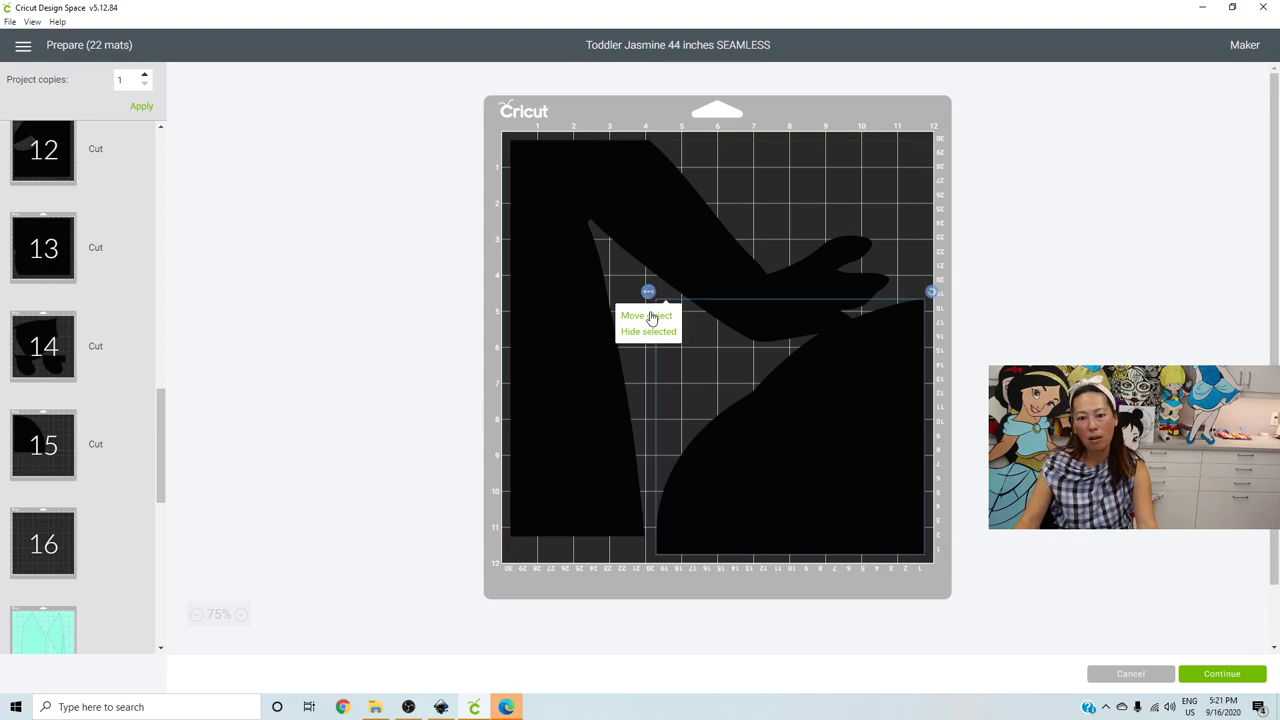
pyautogui.click(664, 316)
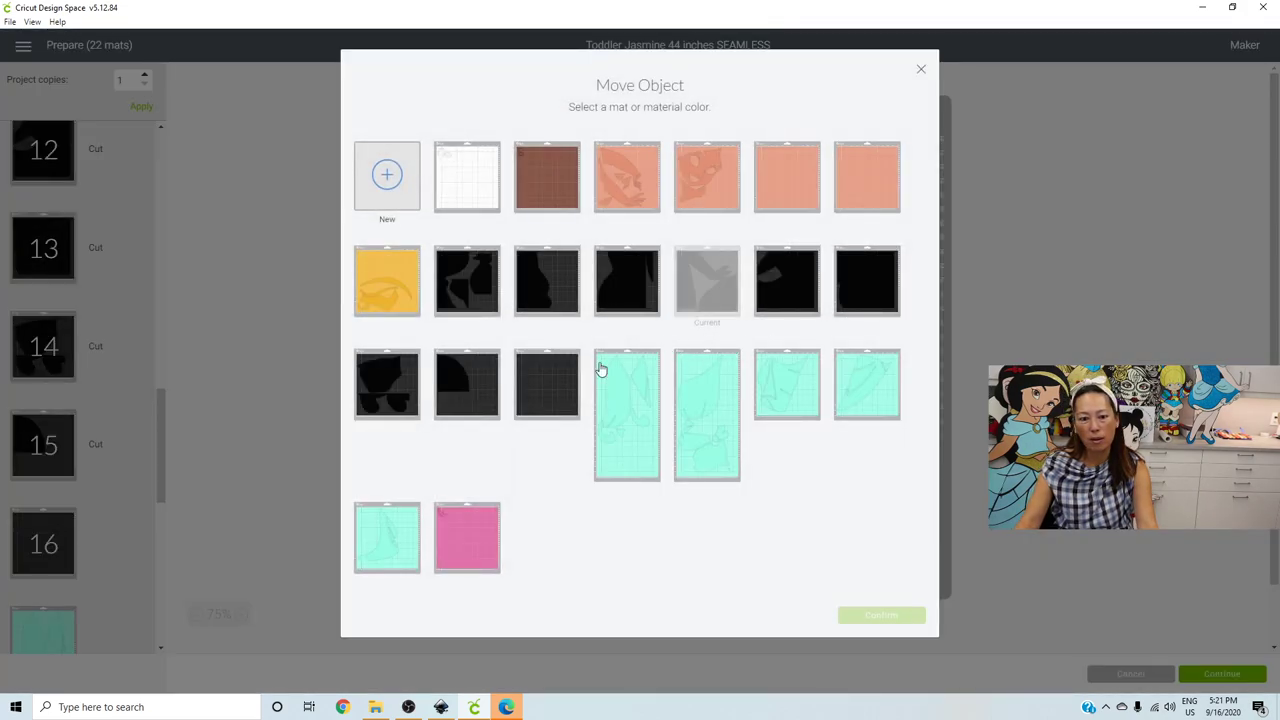
pyautogui.click(449, 406)
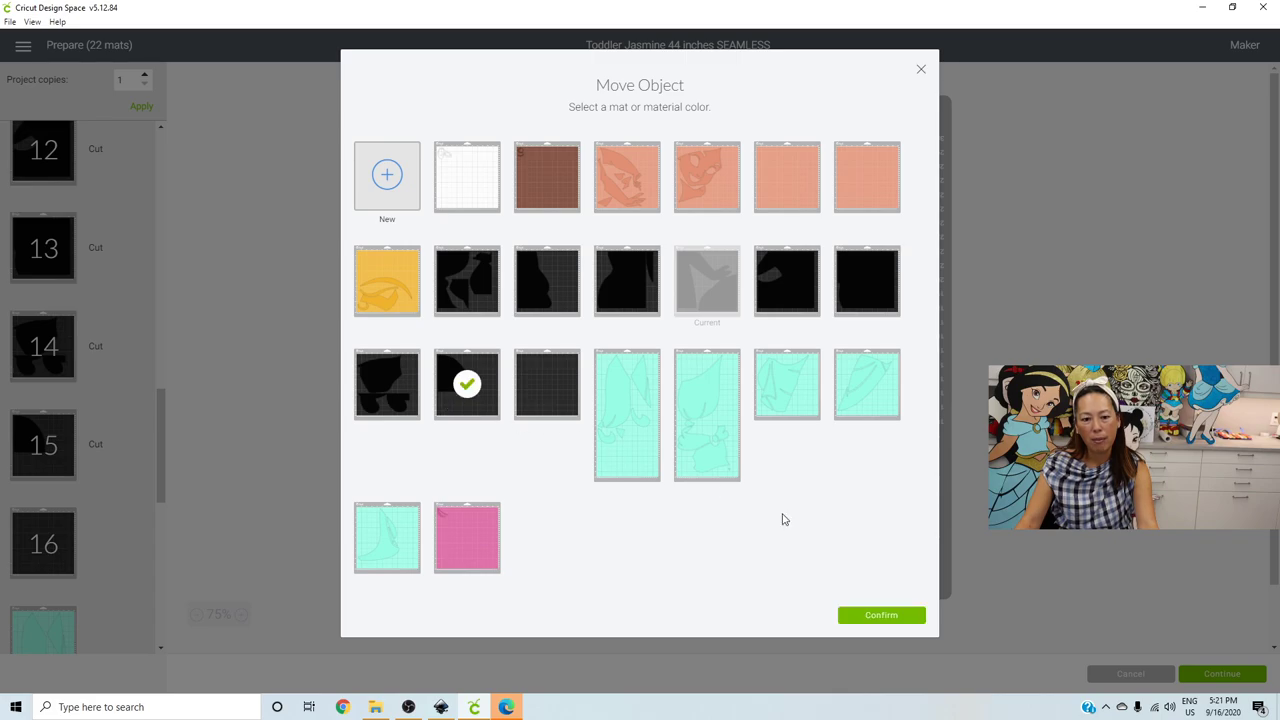
pyautogui.click(907, 617)
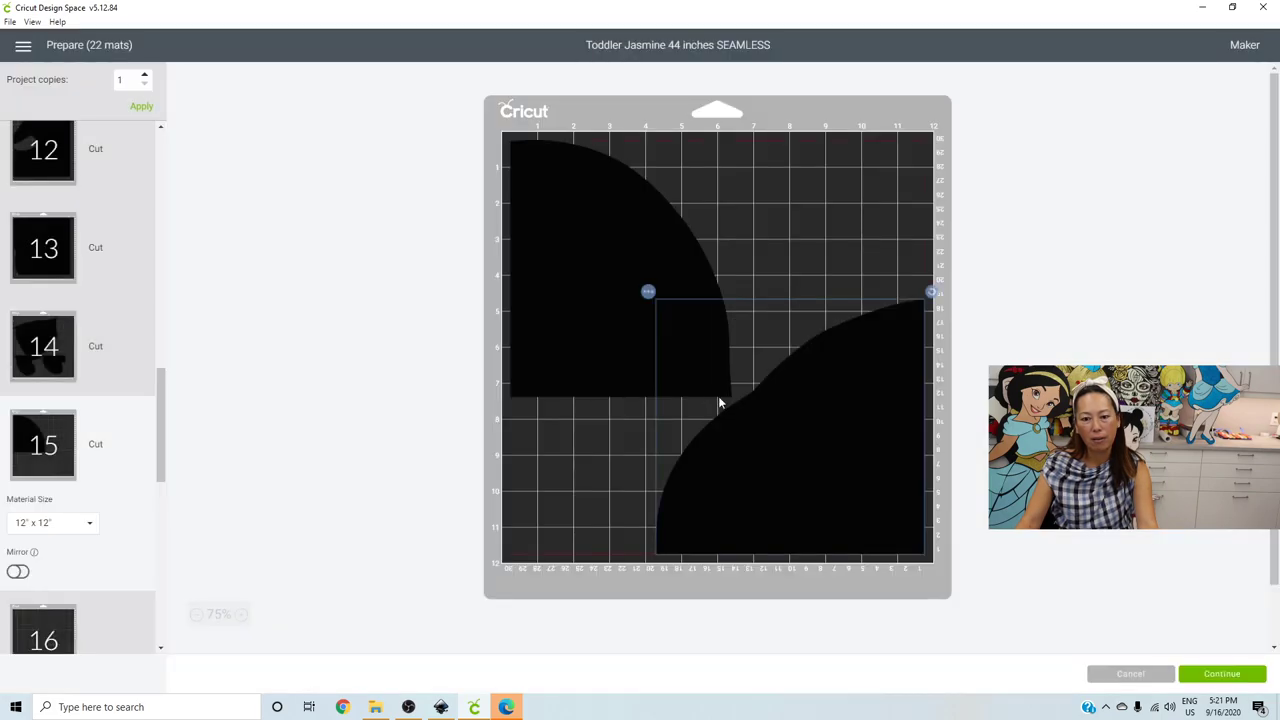
# - Arrange the two curled teal pieces side by side at mat 17's bottom left, with the small triangle above the first one
pyautogui.scroll(-5, 80, 400)
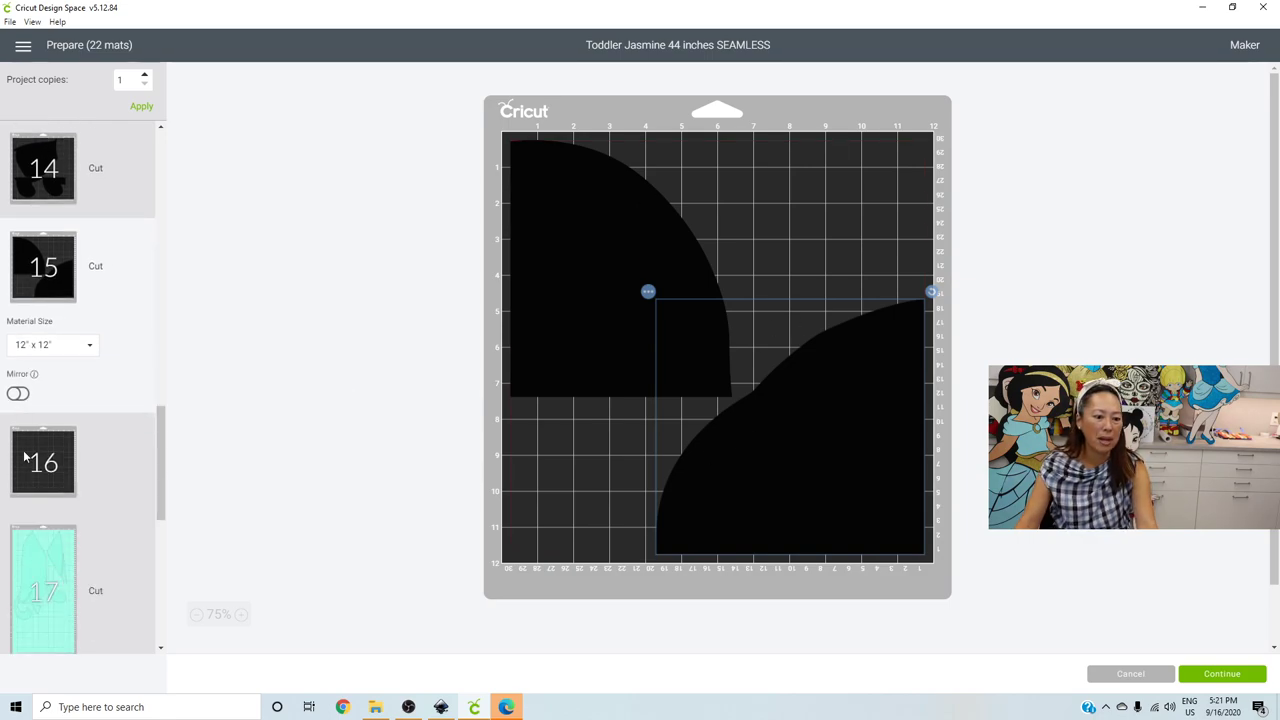
pyautogui.click(43, 430)
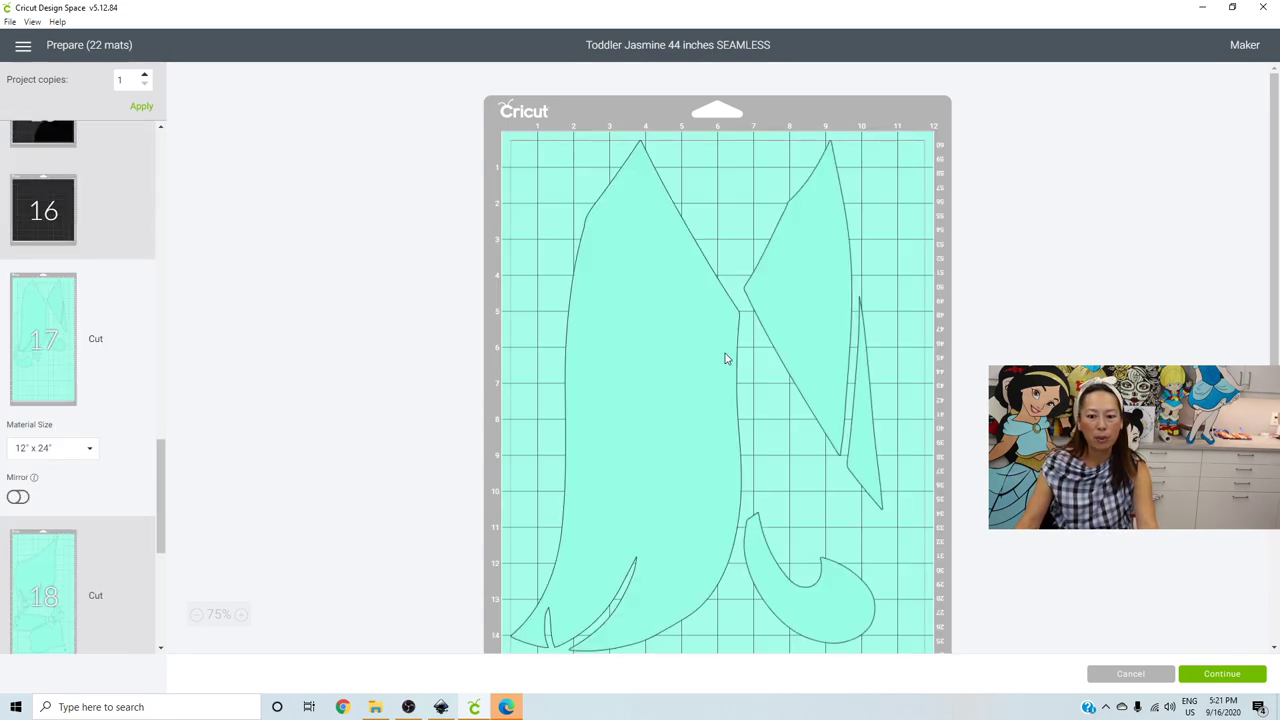
pyautogui.scroll(-5, 725, 355)
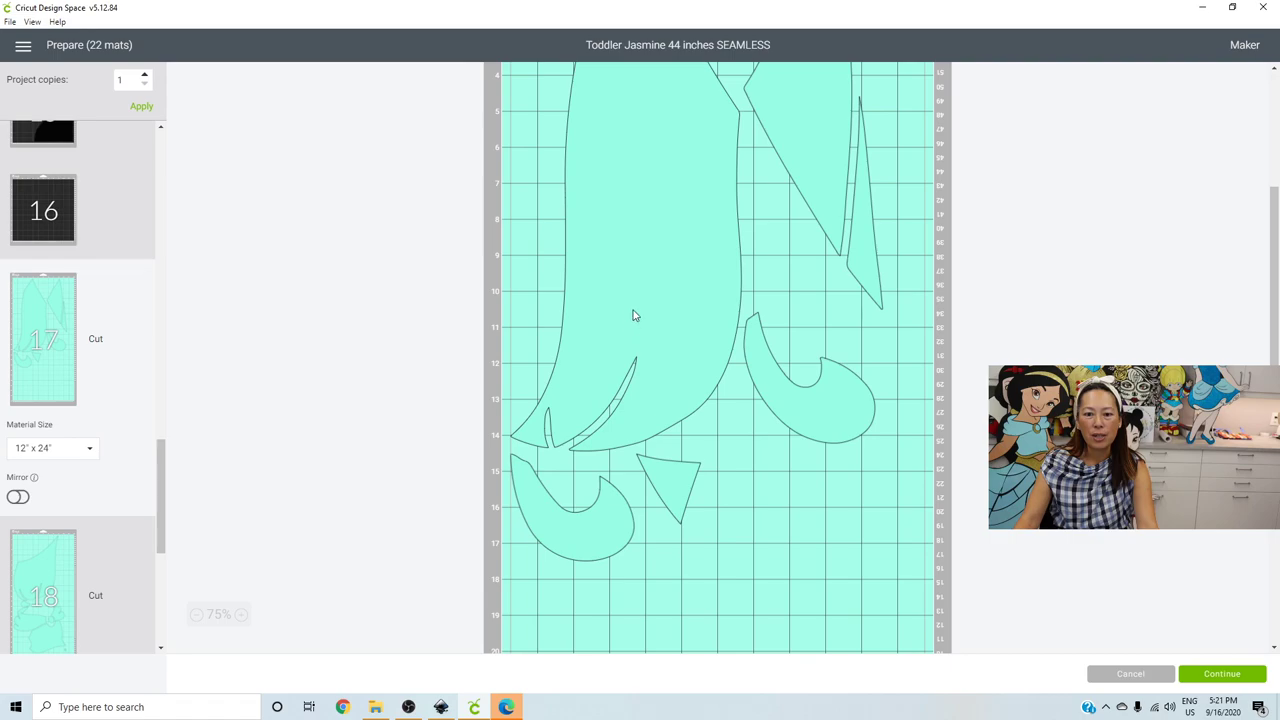
pyautogui.moveTo(812, 410); pyautogui.dragTo(767, 465)
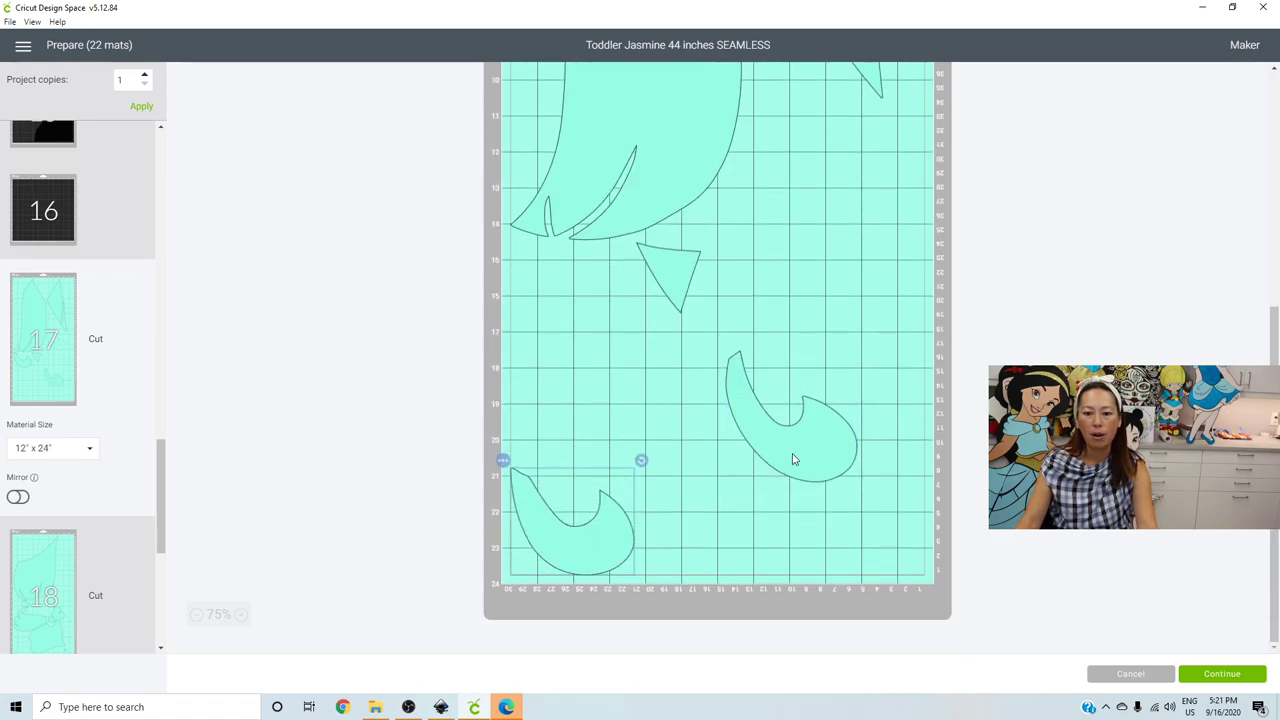
pyautogui.moveTo(794, 457); pyautogui.dragTo(697, 543)
pyautogui.moveTo(676, 288); pyautogui.dragTo(573, 476)
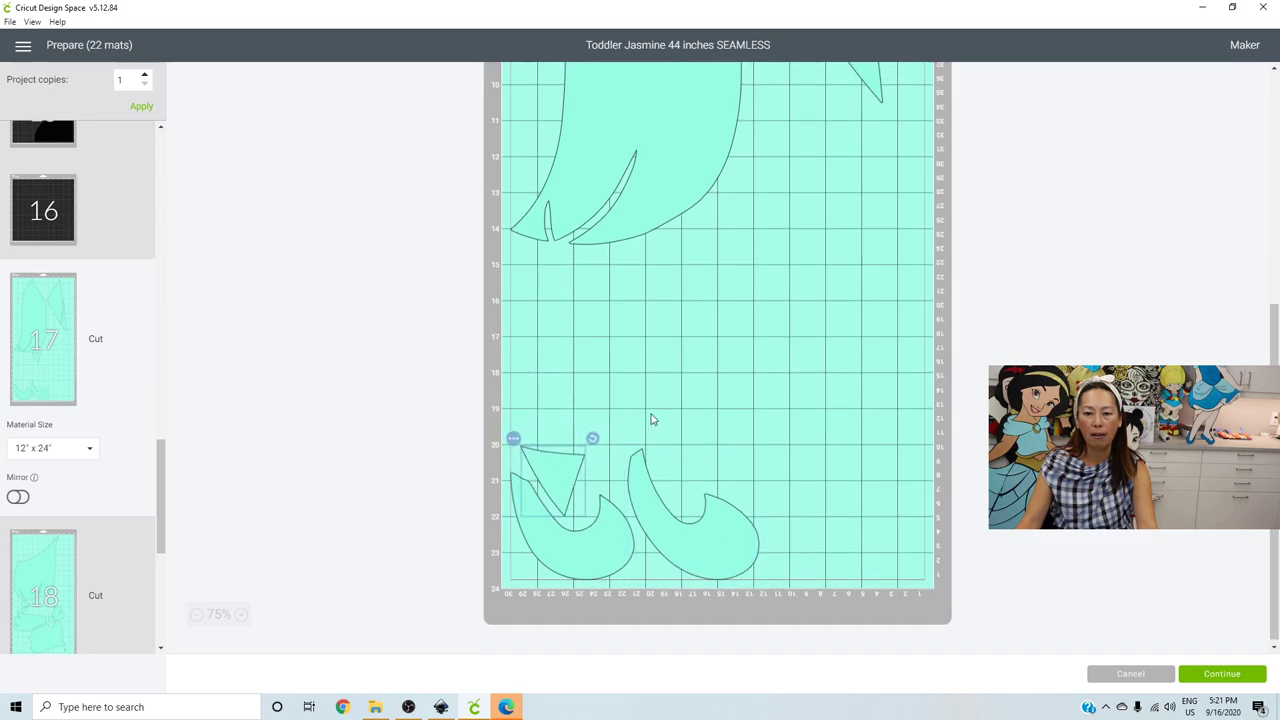
# - Move the pair of long pointed teal pieces on mat 17 into the bottom-right corner
pyautogui.scroll(3, 837, 214)
pyautogui.moveTo(837, 214); pyautogui.dragTo(870, 507)
pyautogui.scroll(-5, 869, 590)
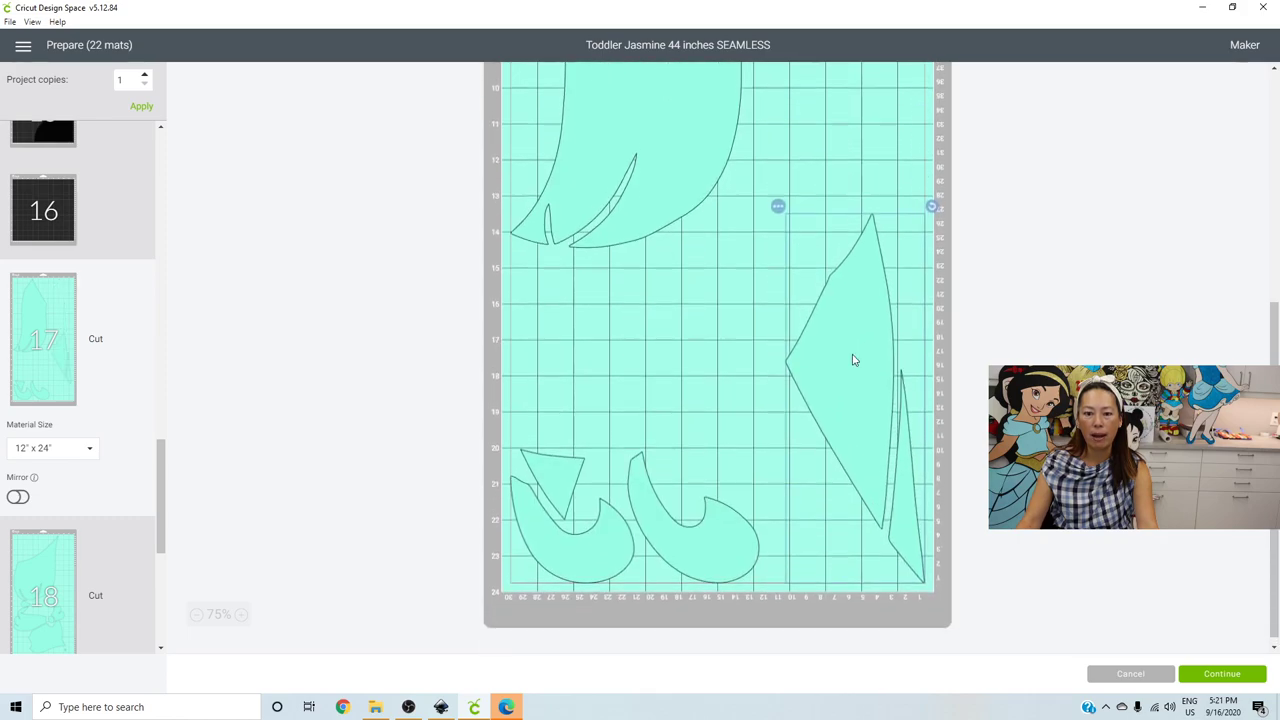
# - Rotate the large teal piece on mat 17 clockwise so it lies diagonally, and place it against the mat's top edge
pyautogui.scroll(5, 851, 353)
pyautogui.moveTo(718, 330); pyautogui.dragTo(798, 338)
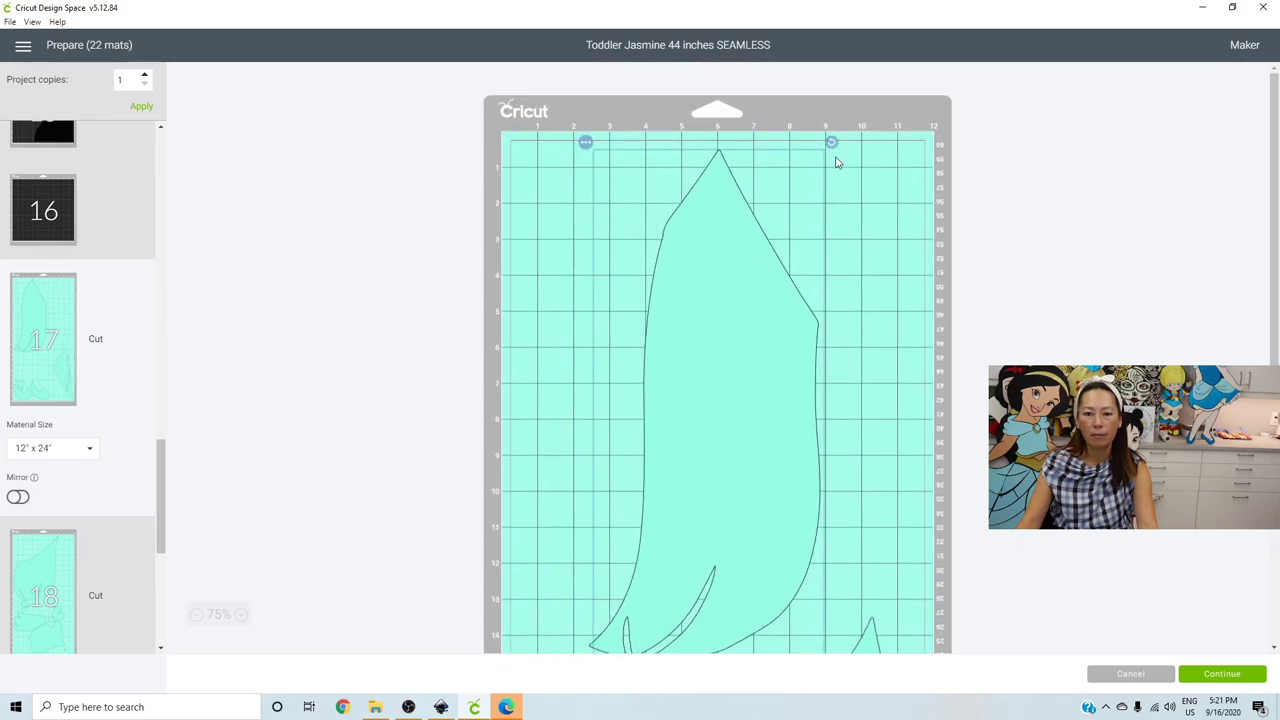
pyautogui.moveTo(829, 140); pyautogui.dragTo(948, 252)
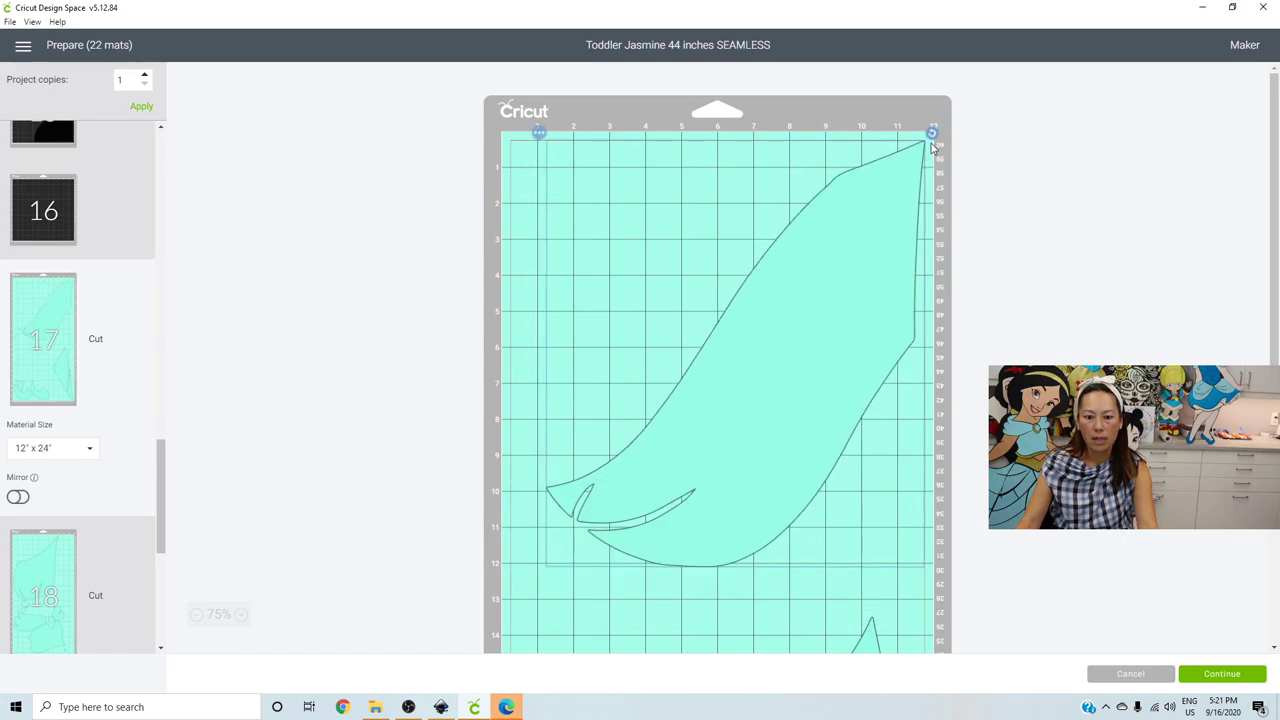
pyautogui.moveTo(931, 147); pyautogui.dragTo(945, 155)
pyautogui.moveTo(853, 383); pyautogui.dragTo(790, 337)
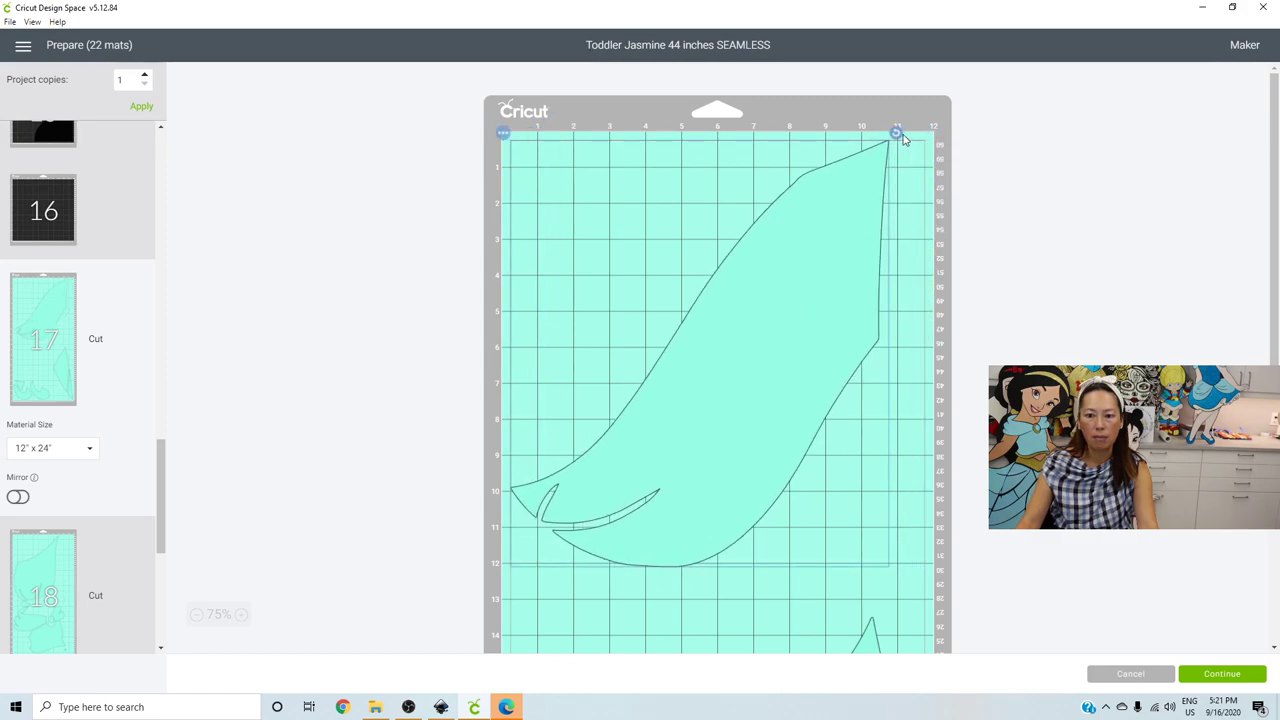
pyautogui.moveTo(903, 140); pyautogui.dragTo(915, 150)
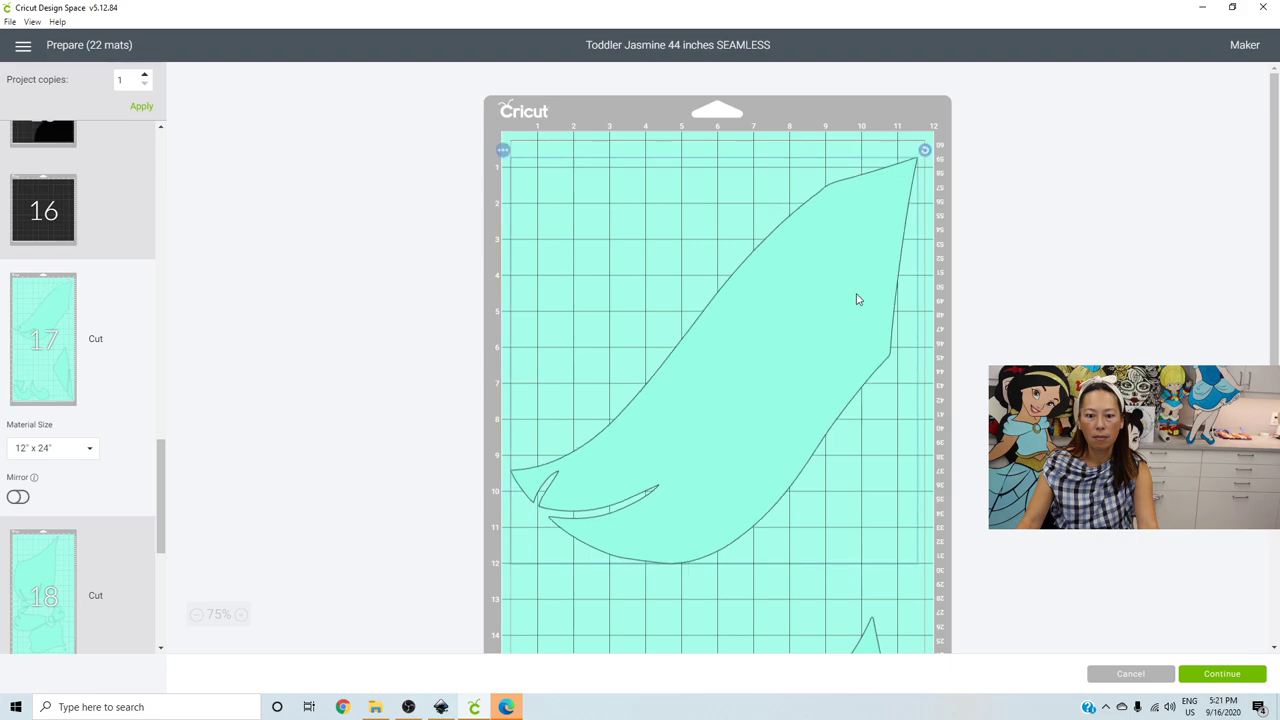
pyautogui.moveTo(857, 299); pyautogui.dragTo(854, 261)
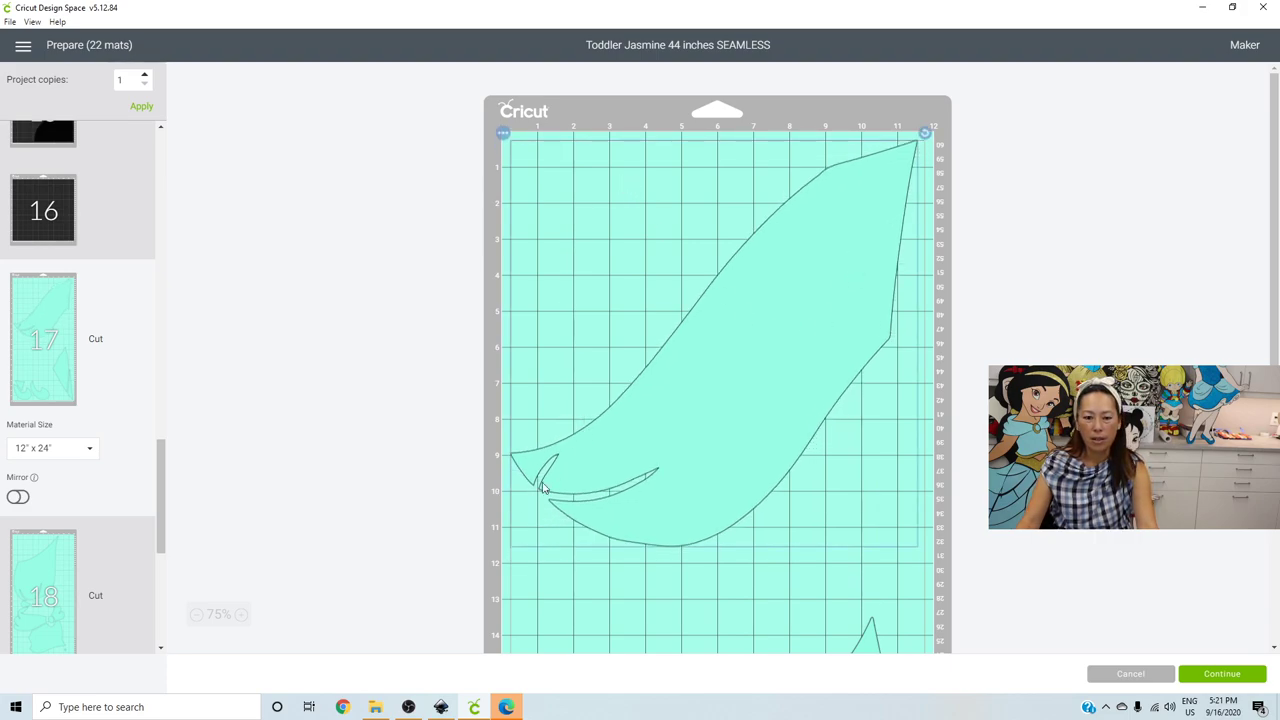
pyautogui.scroll(-3, 753, 456)
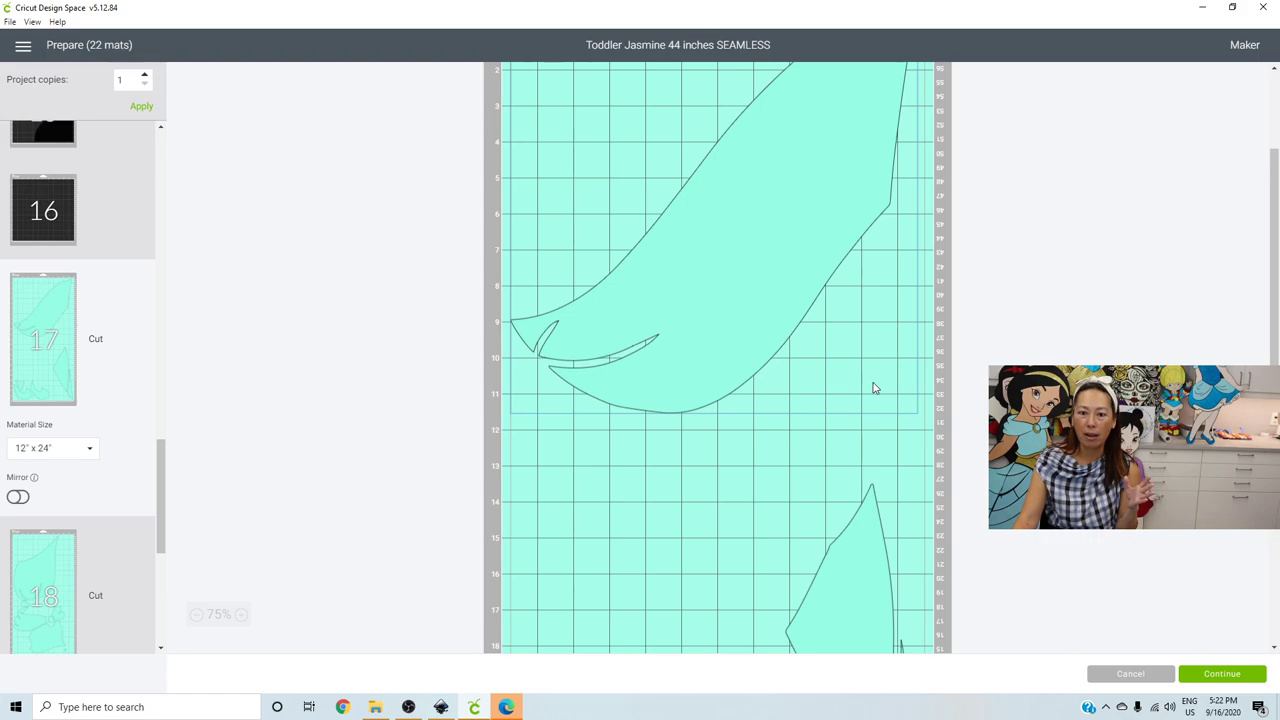
pyautogui.scroll(-3, 873, 388)
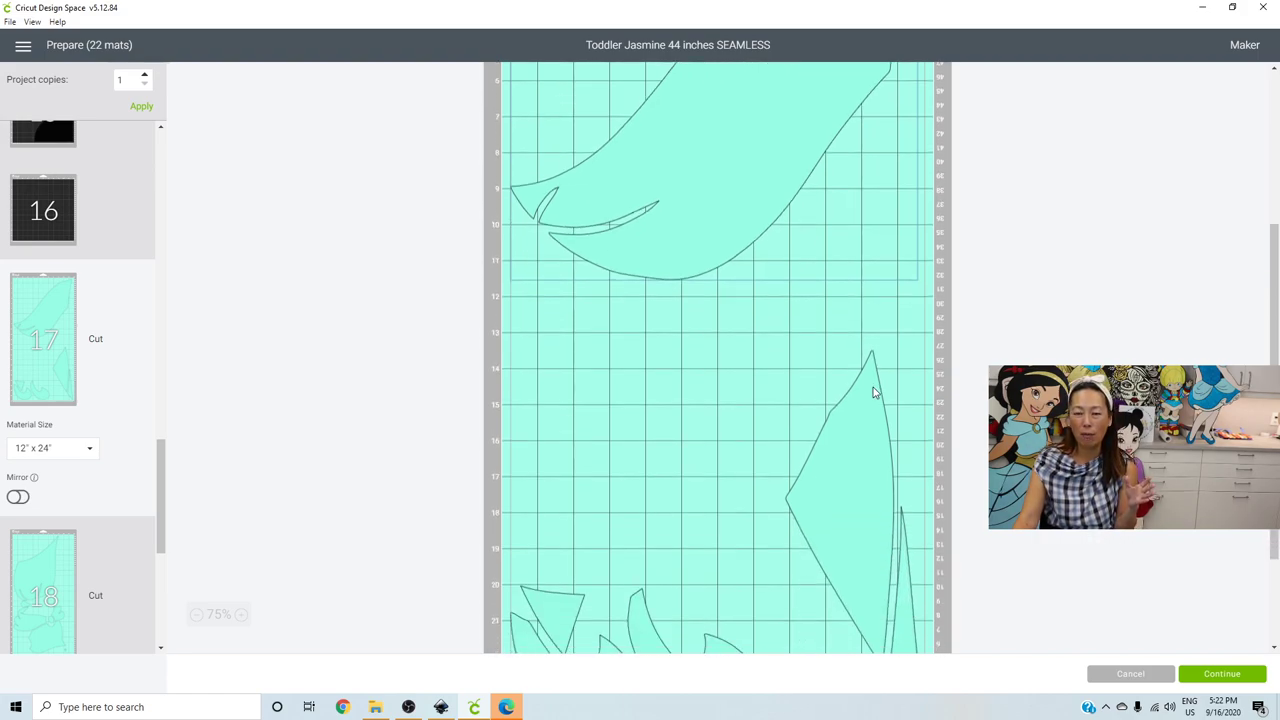
# - Rotate mat 18's large leaf-shaped piece clockwise against the top edge, and shift the group below it into the bottom-right corner
pyautogui.scroll(-3, 873, 392)
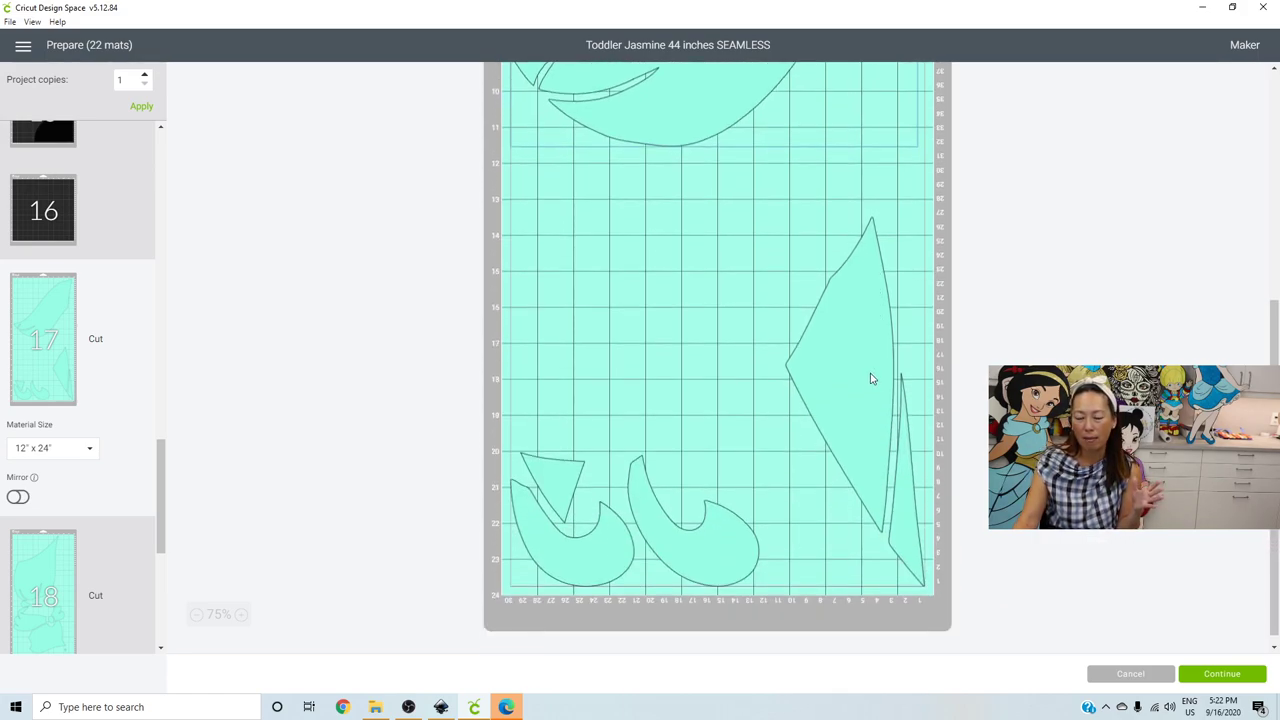
pyautogui.click(46, 556)
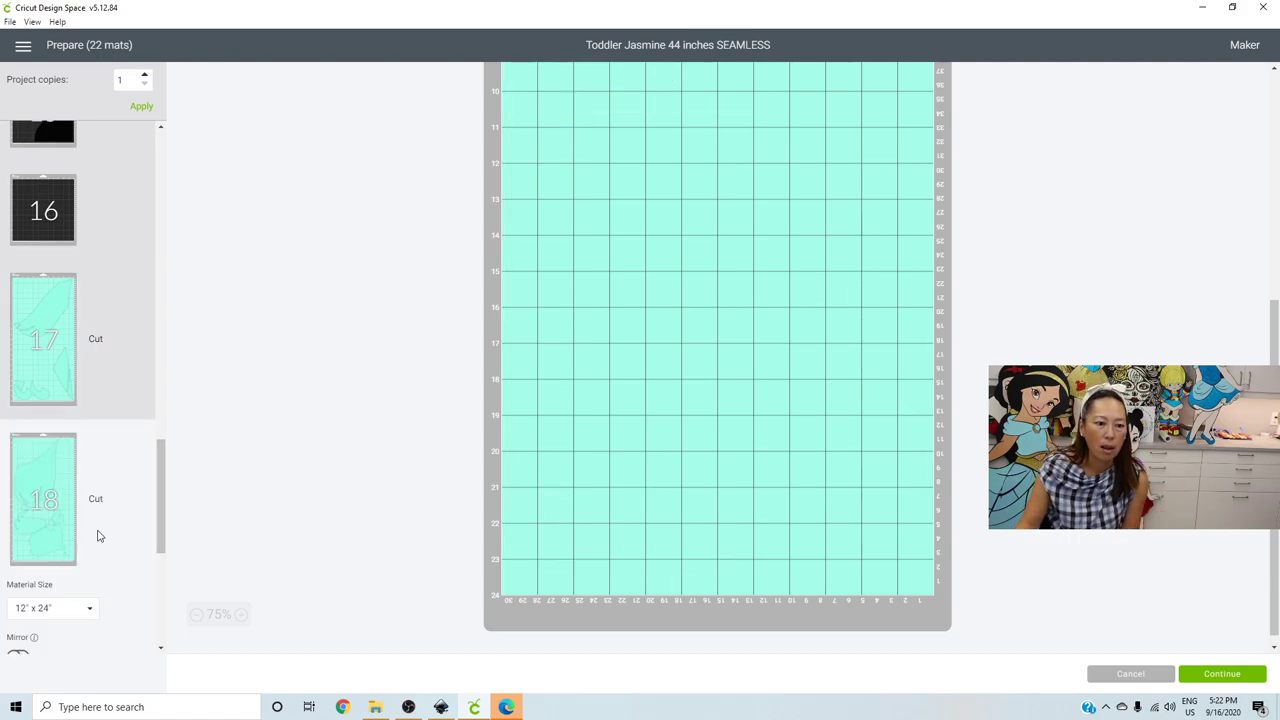
pyautogui.scroll(6, 670, 319)
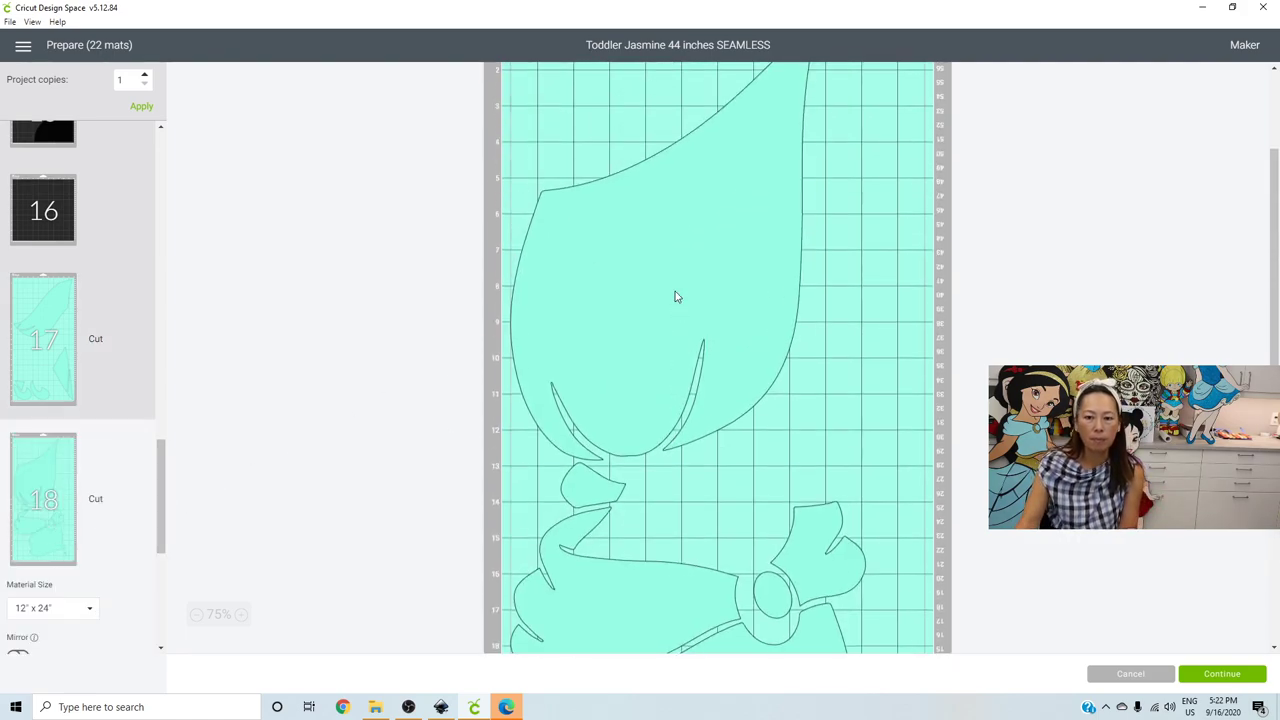
pyautogui.scroll(3, 701, 275)
pyautogui.moveTo(830, 135); pyautogui.dragTo(823, 338)
pyautogui.moveTo(866, 133); pyautogui.dragTo(884, 277)
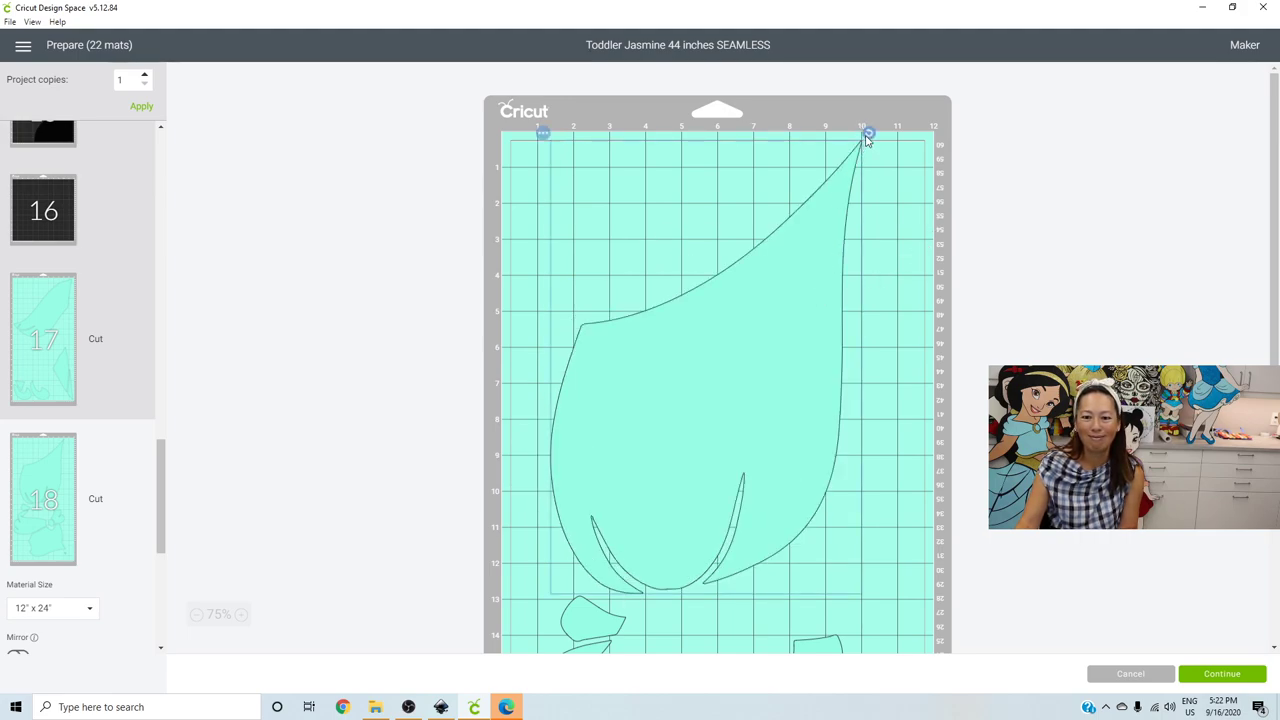
pyautogui.moveTo(868, 140); pyautogui.dragTo(910, 207)
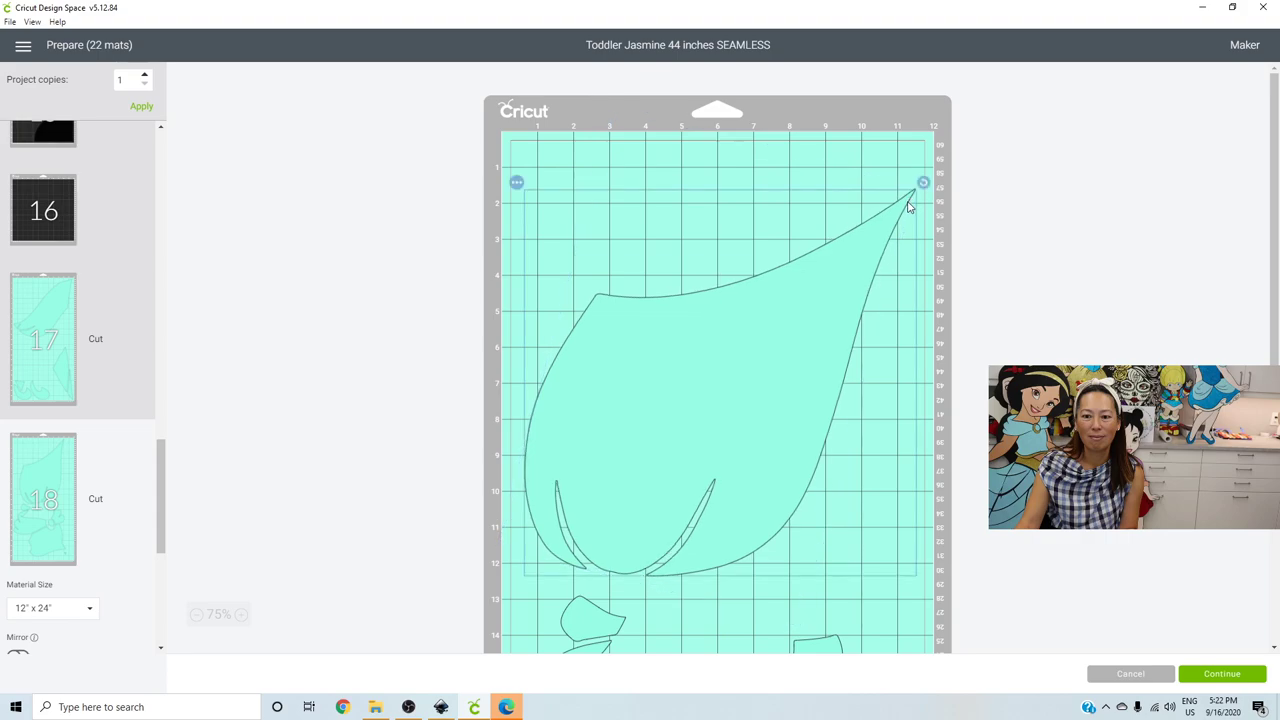
pyautogui.moveTo(837, 300); pyautogui.dragTo(829, 259)
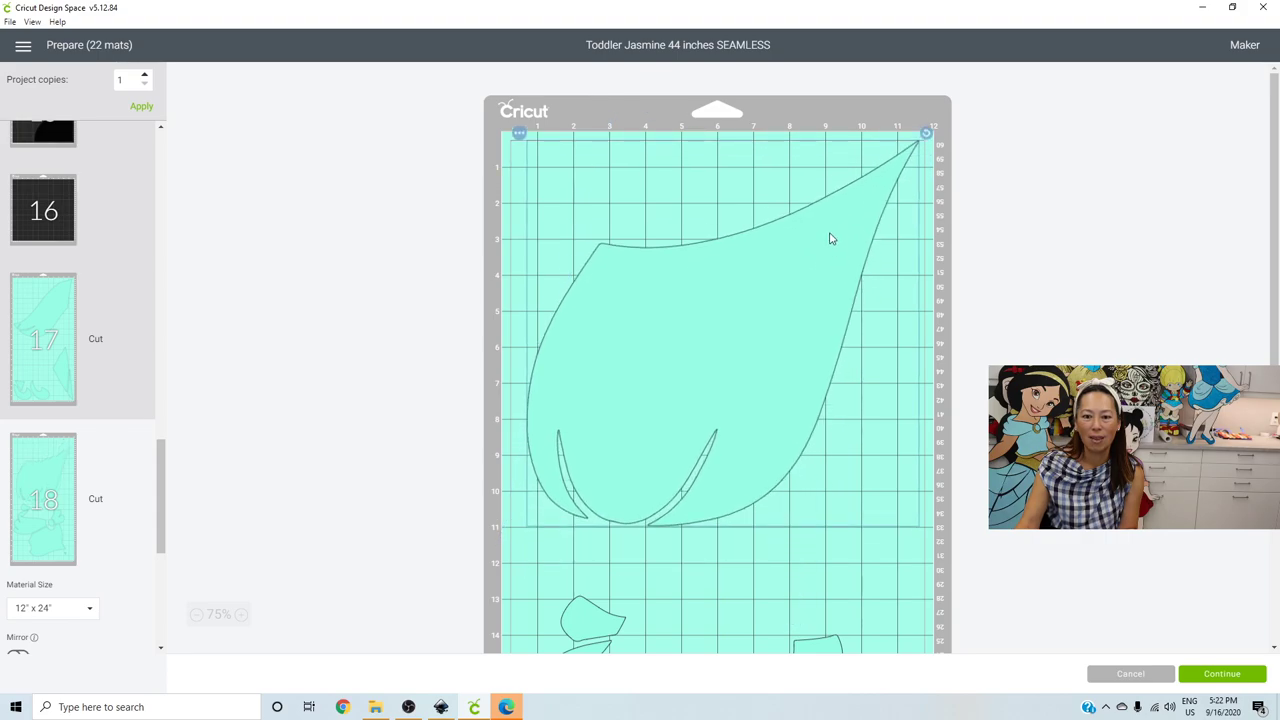
pyautogui.scroll(-5, 800, 310)
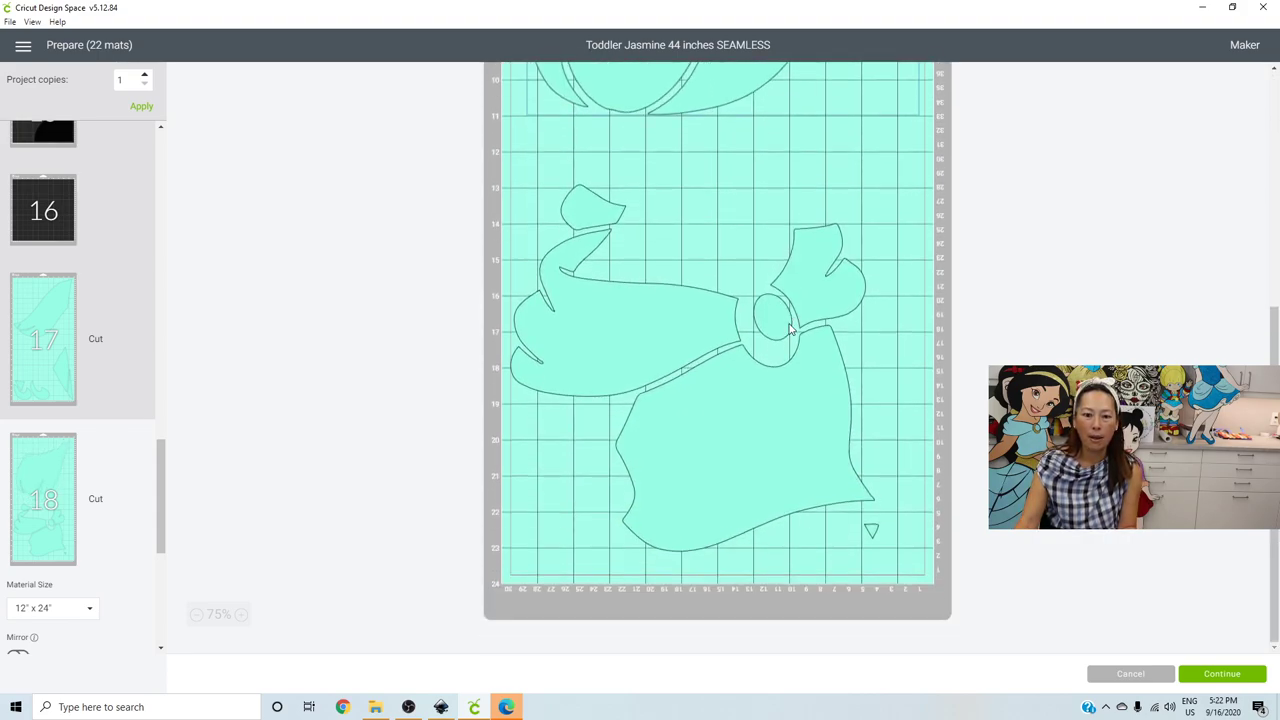
pyautogui.moveTo(791, 330); pyautogui.dragTo(848, 365)
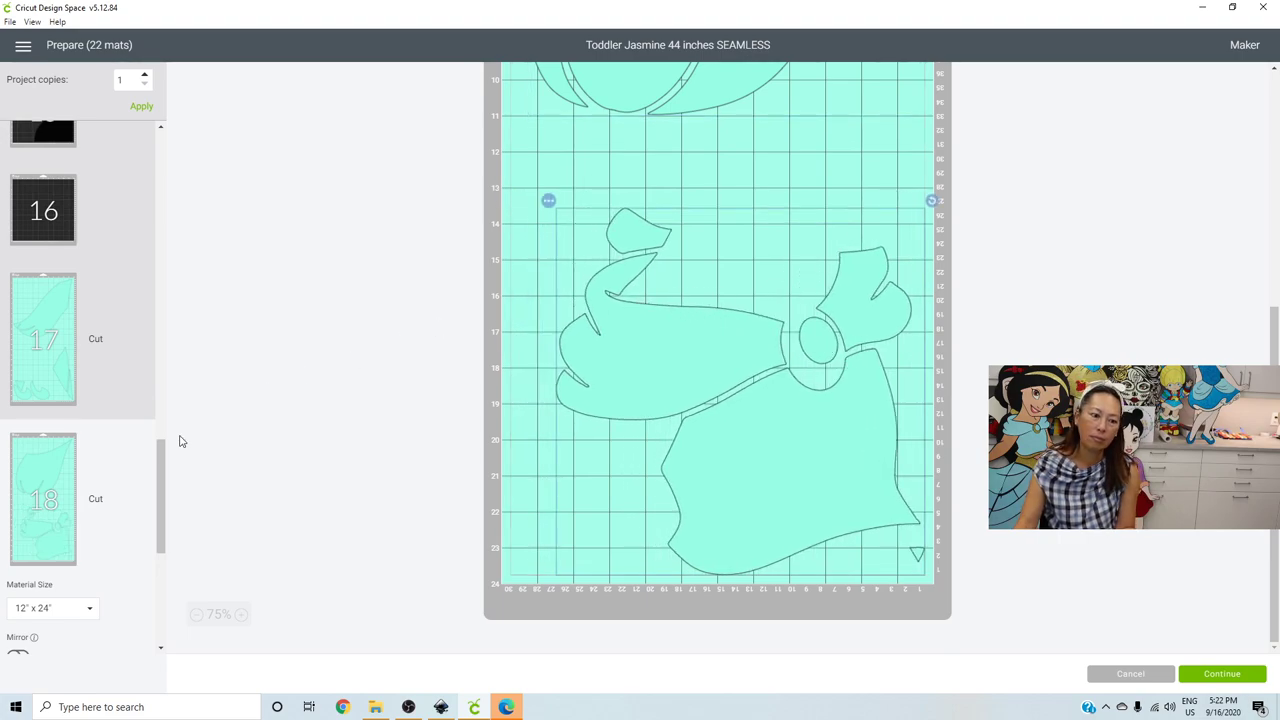
# - Move the pair of pointed teal pieces on mat 17 to the top-left area and rotate them clockwise alongside the large diagonal piece
pyautogui.click(58, 379)
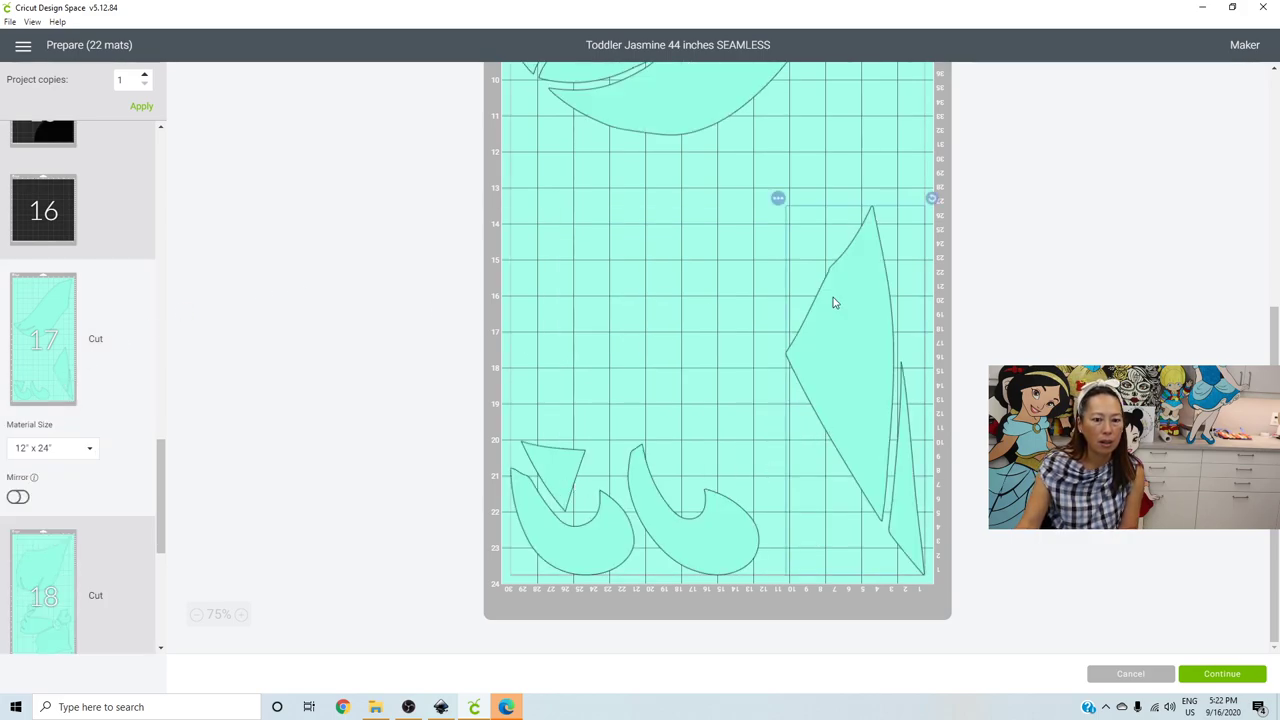
pyautogui.scroll(5, 835, 302)
pyautogui.scroll(2, 835, 300)
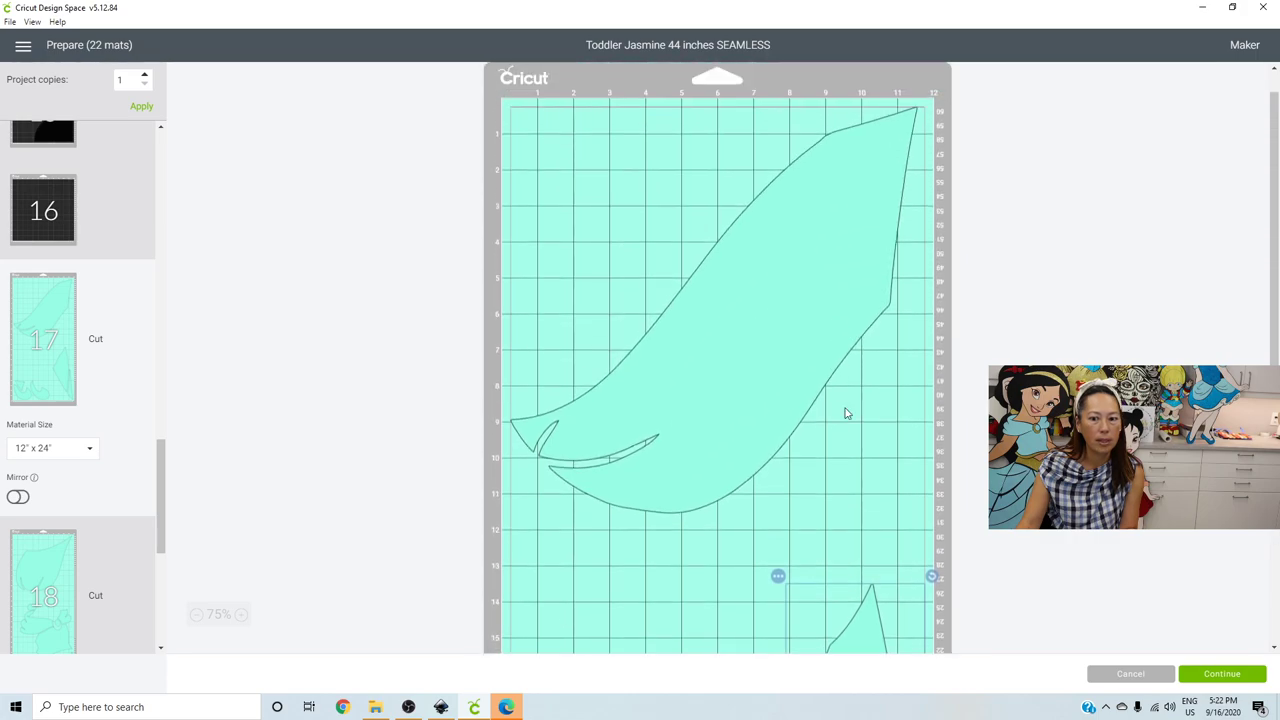
pyautogui.moveTo(818, 578); pyautogui.dragTo(540, 125)
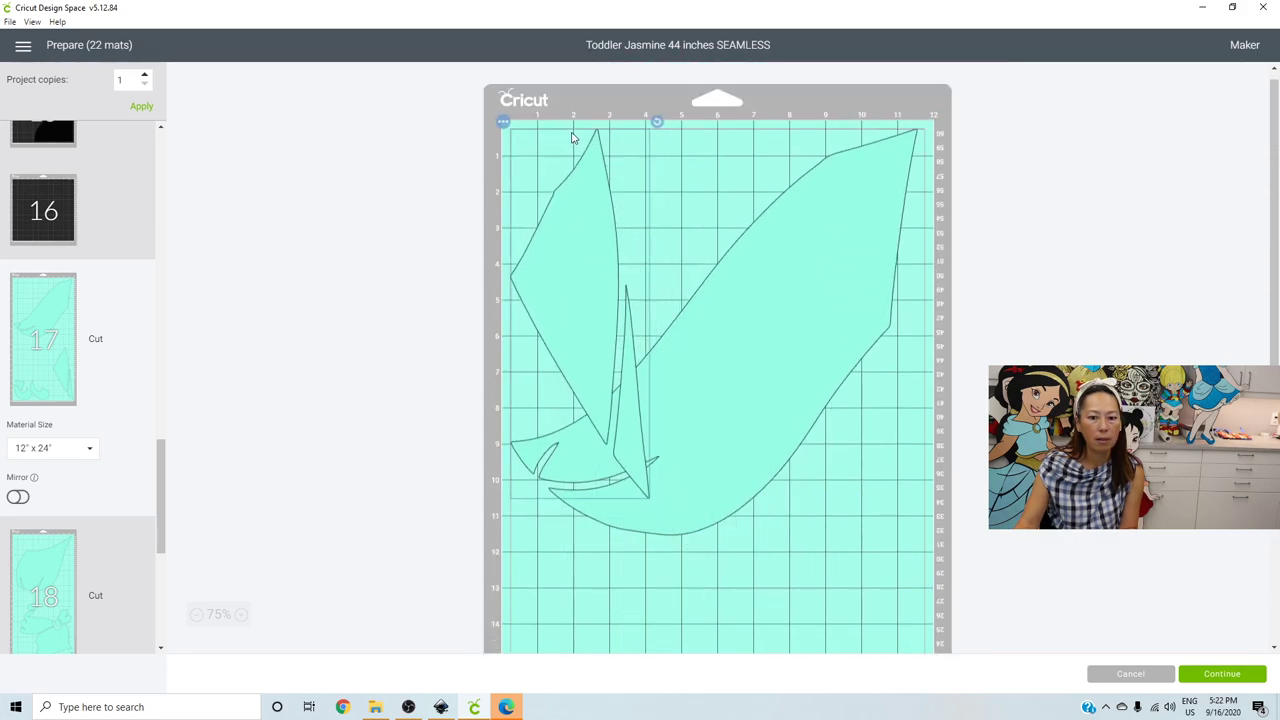
pyautogui.moveTo(654, 120); pyautogui.dragTo(820, 246)
pyautogui.moveTo(698, 277); pyautogui.dragTo(694, 192)
# - Move mat 17's small triangle toward the middle, and place the second curled piece, rotated counterclockwise, at the large piece's lower-right side
pyautogui.scroll(-5, 700, 330)
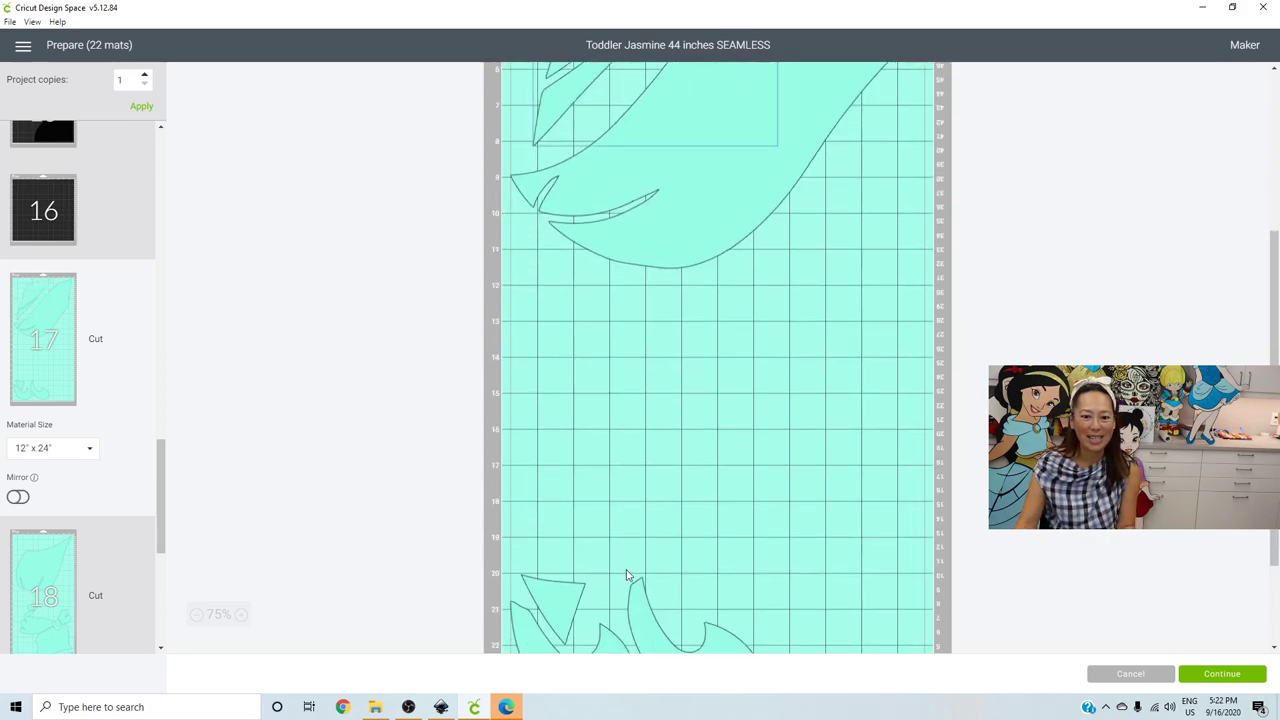
pyautogui.moveTo(614, 554); pyautogui.dragTo(612, 420)
pyautogui.click(730, 635)
pyautogui.moveTo(840, 464); pyautogui.dragTo(966, 229)
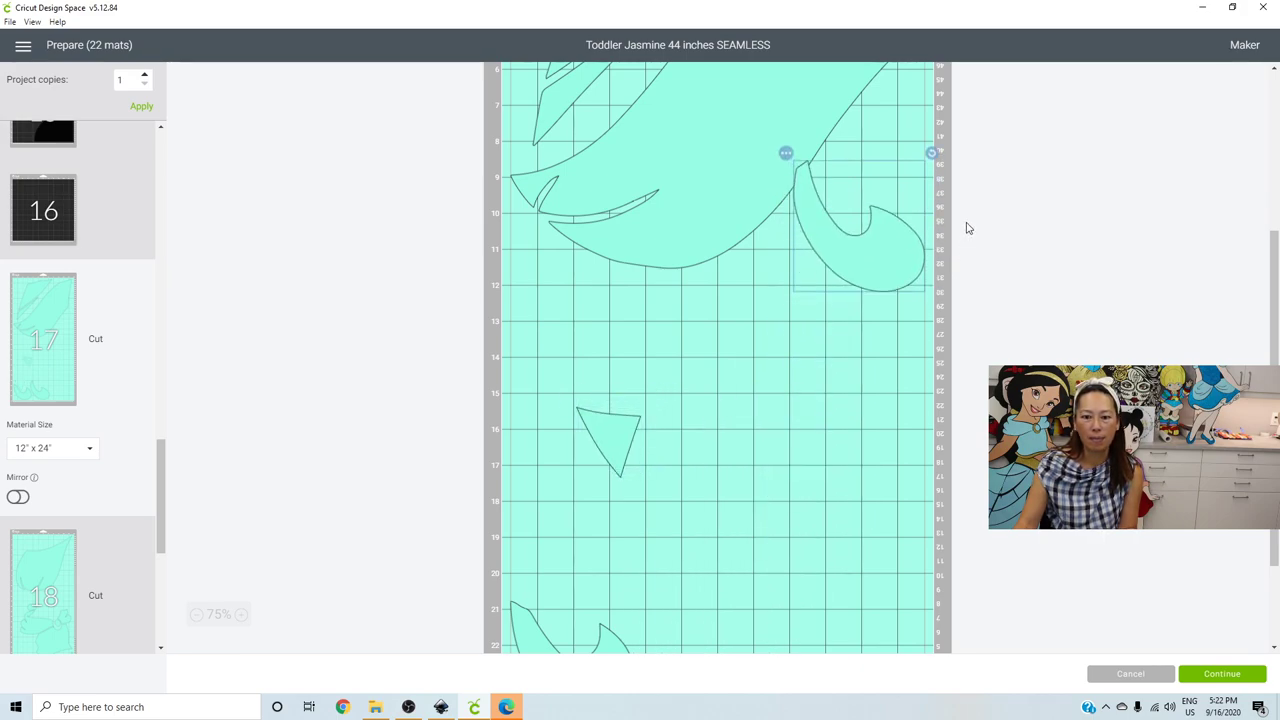
pyautogui.moveTo(931, 152); pyautogui.dragTo(903, 169)
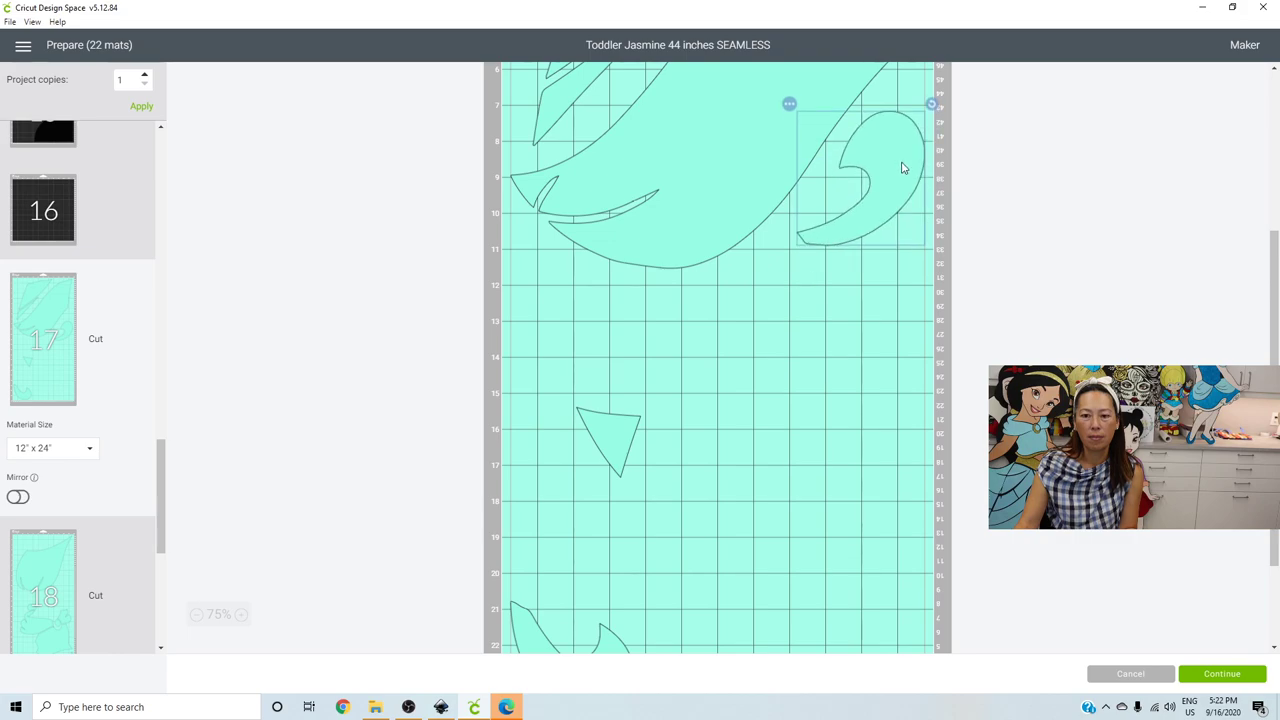
# - Transfer the small triangle from mat 17 to mat 19, and fit it into the bottom-left corner, rotated slightly clockwise
pyautogui.scroll(-3, 614, 405)
pyautogui.click(619, 291)
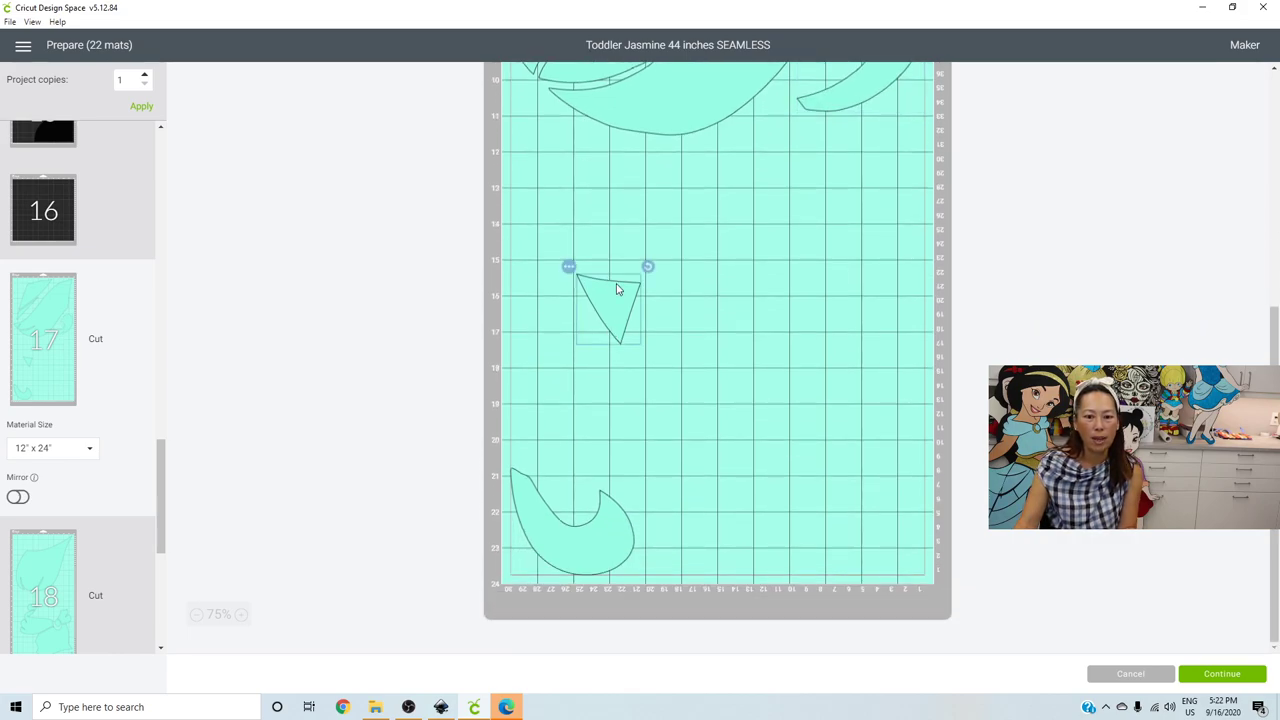
pyautogui.click(568, 267)
pyautogui.click(566, 290)
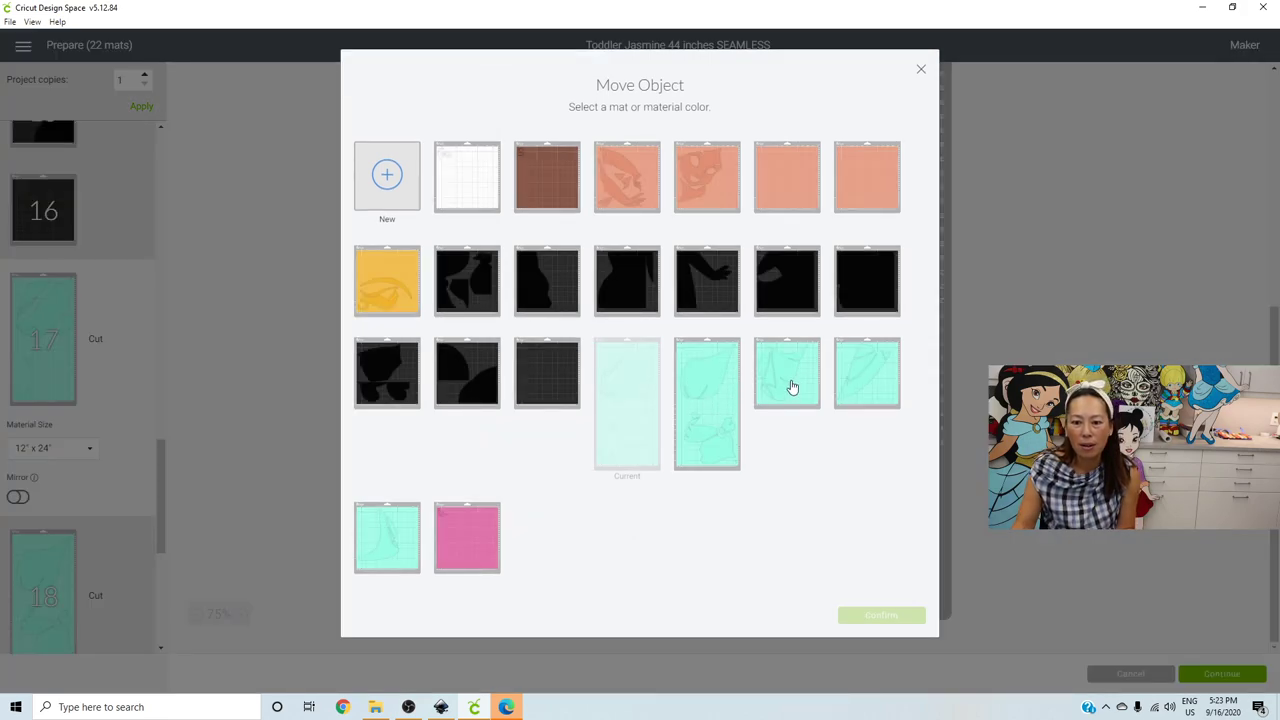
pyautogui.click(792, 387)
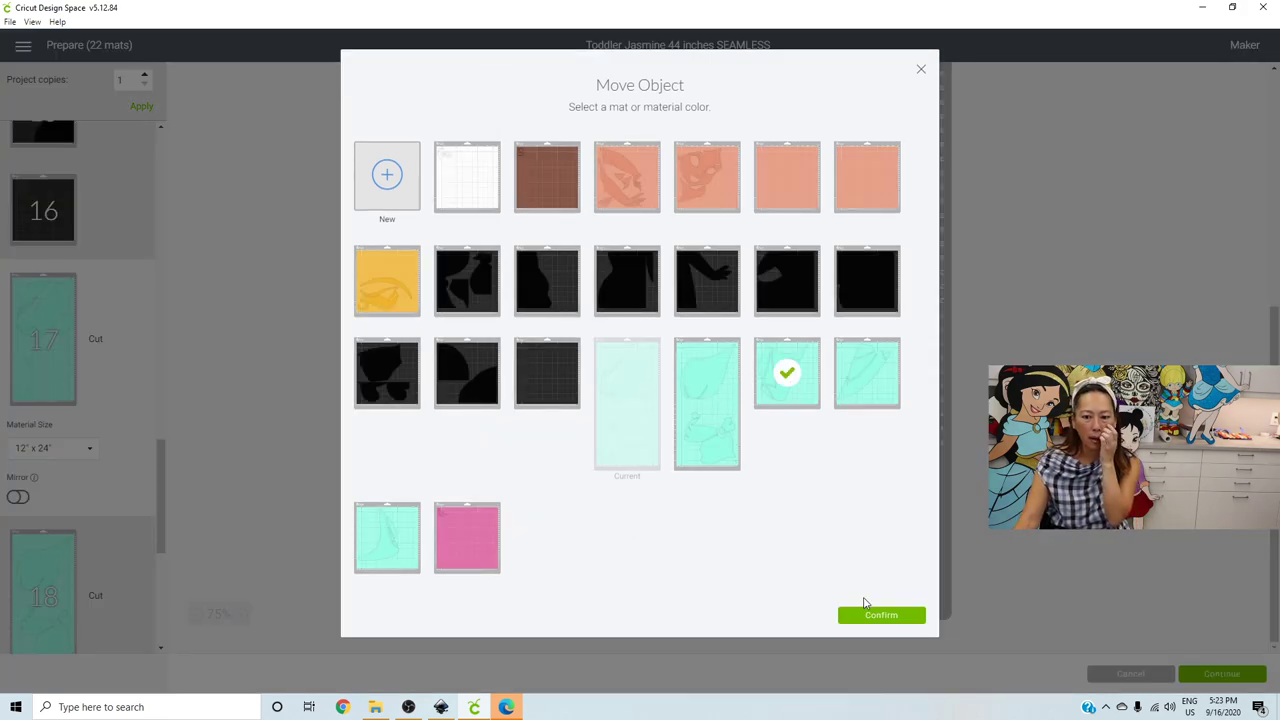
pyautogui.click(865, 620)
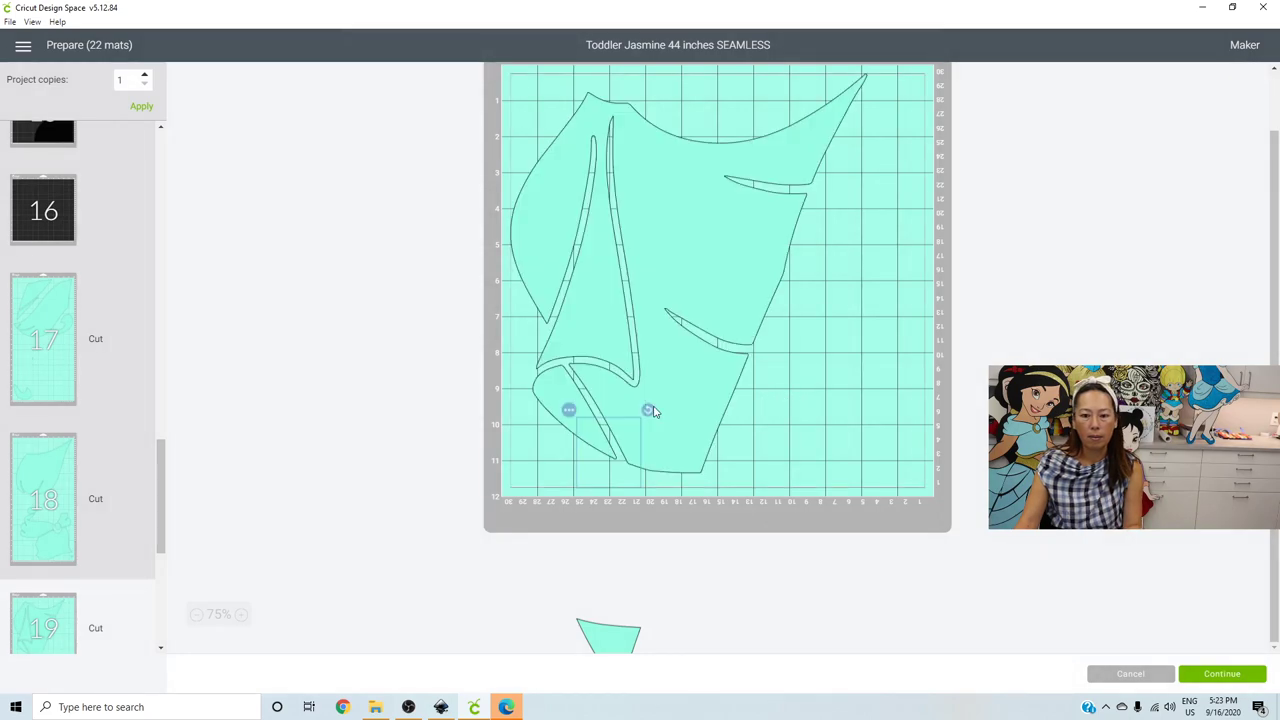
pyautogui.moveTo(621, 438); pyautogui.dragTo(531, 446)
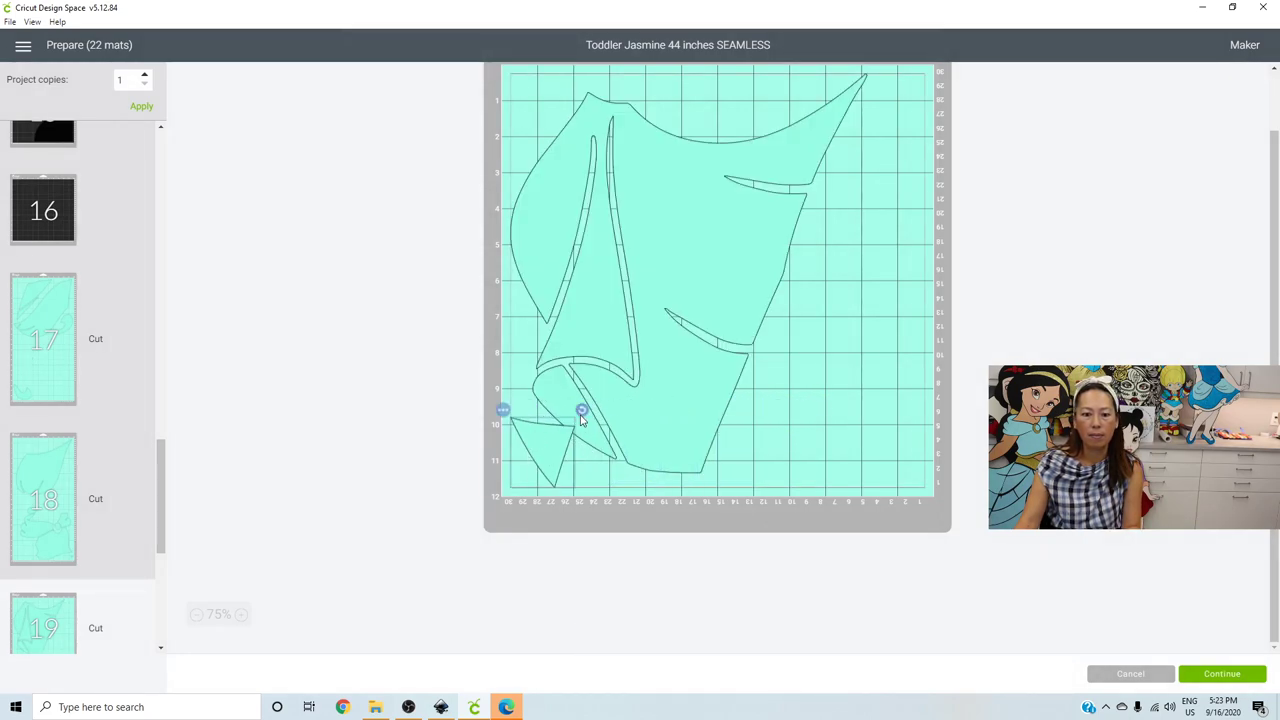
pyautogui.moveTo(581, 410)
pyautogui.mouseDown()
pyautogui.moveTo(600, 450)
pyautogui.moveTo(571, 397)
pyautogui.mouseUp()
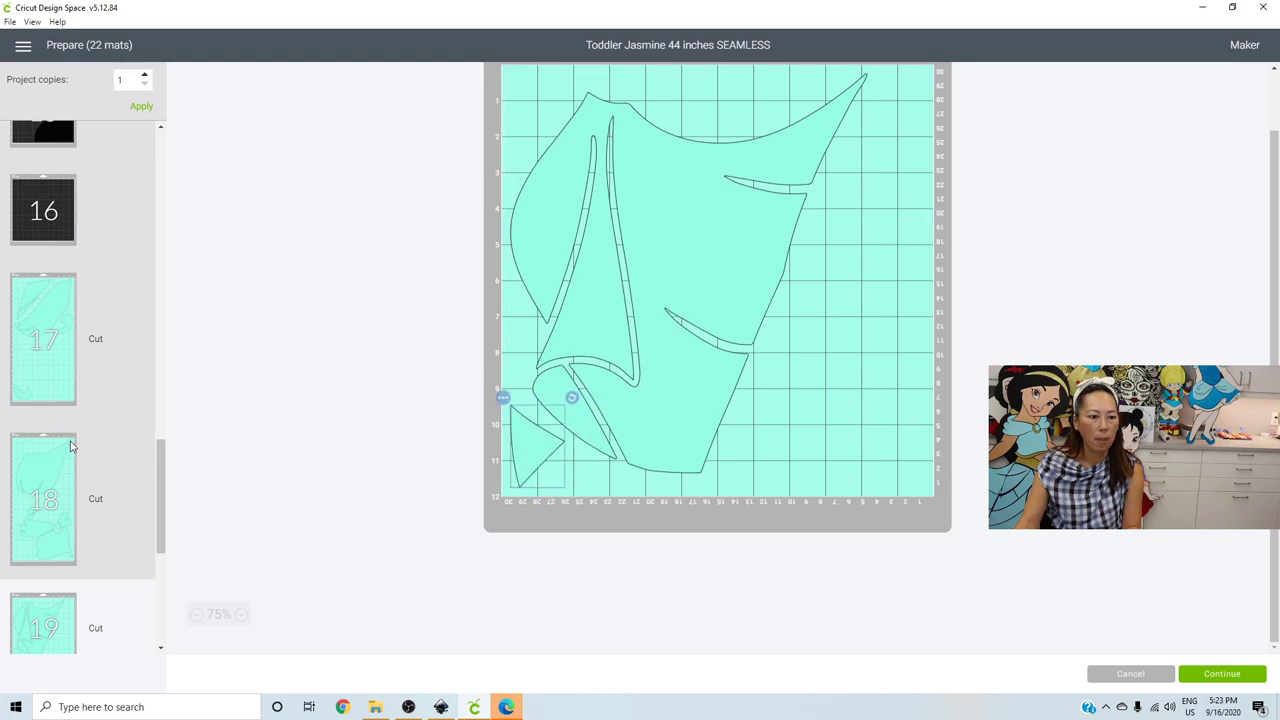
# - Transfer the remaining curled piece in mat 17's bottom-left corner to mat 18
pyautogui.click(34, 386)
pyautogui.scroll(-3, 604, 544)
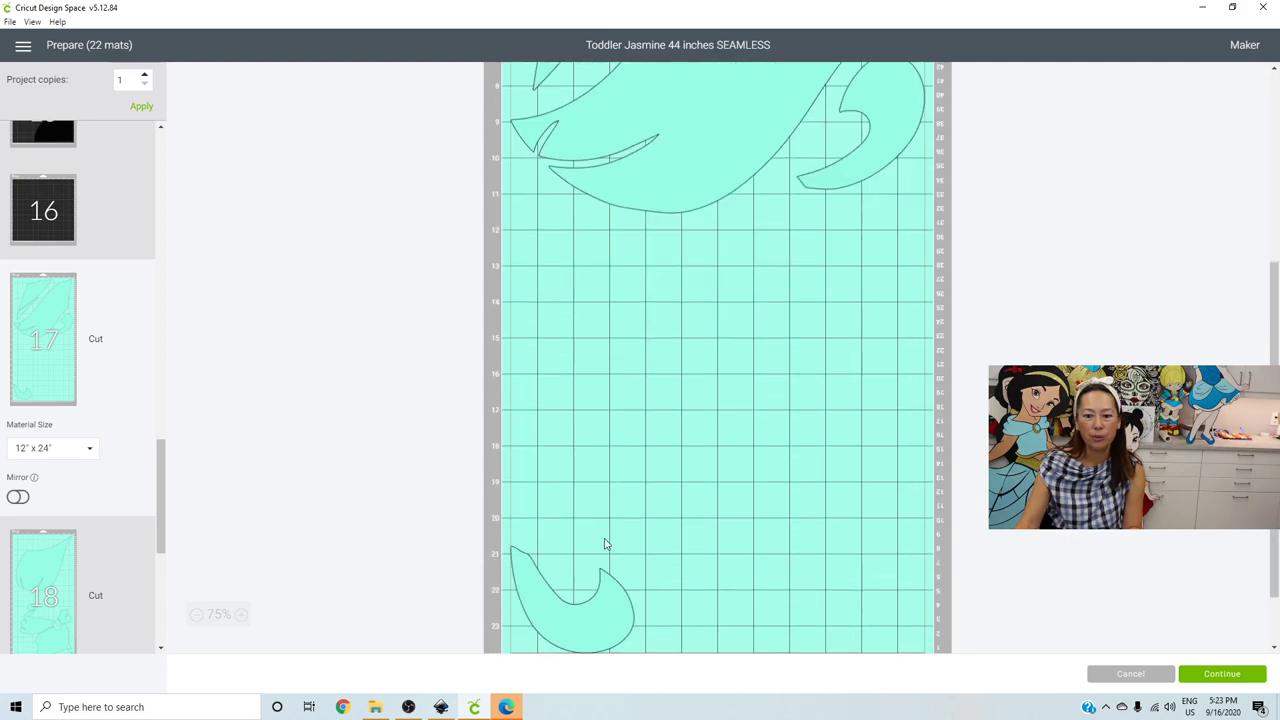
pyautogui.click(580, 603)
pyautogui.click(503, 538)
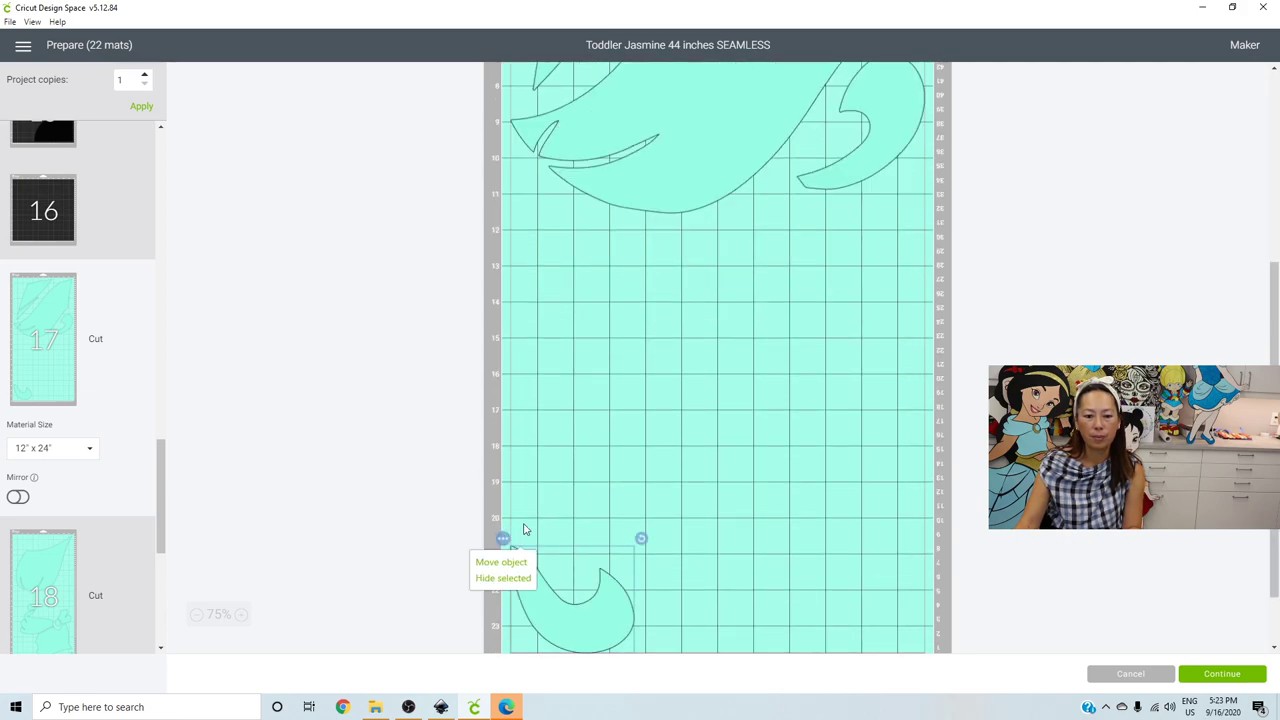
pyautogui.click(505, 566)
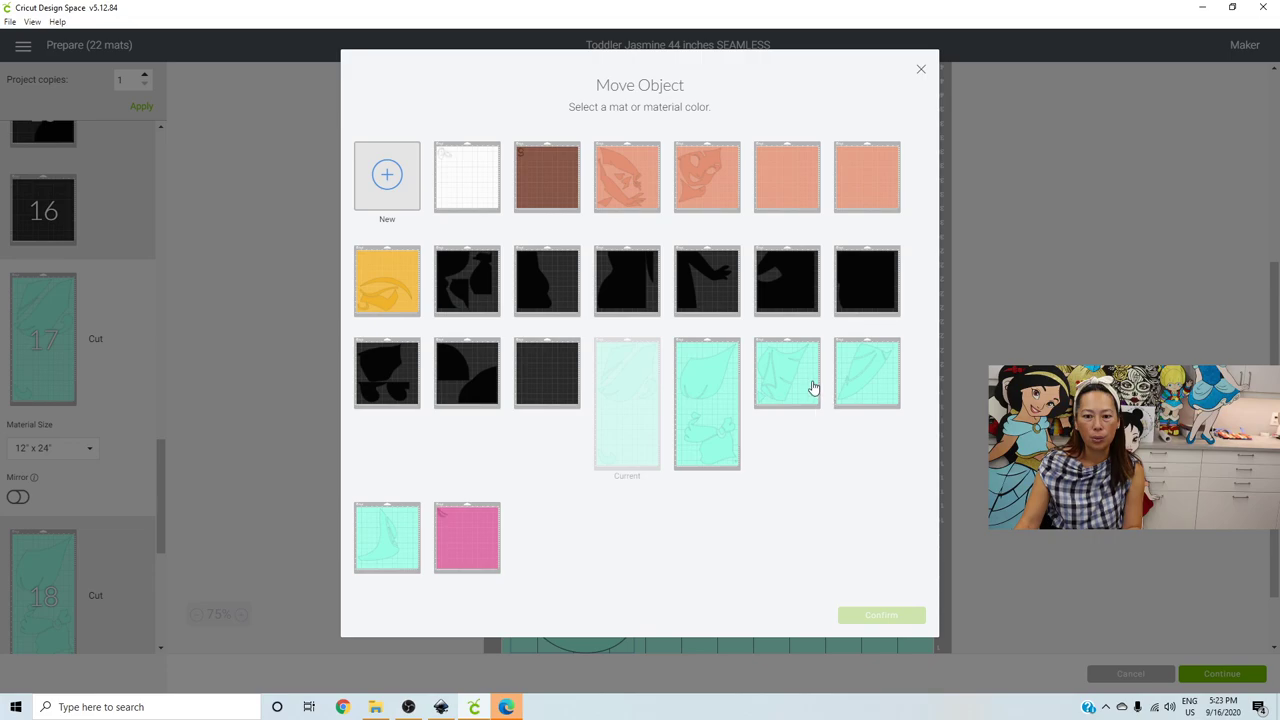
pyautogui.click(720, 378)
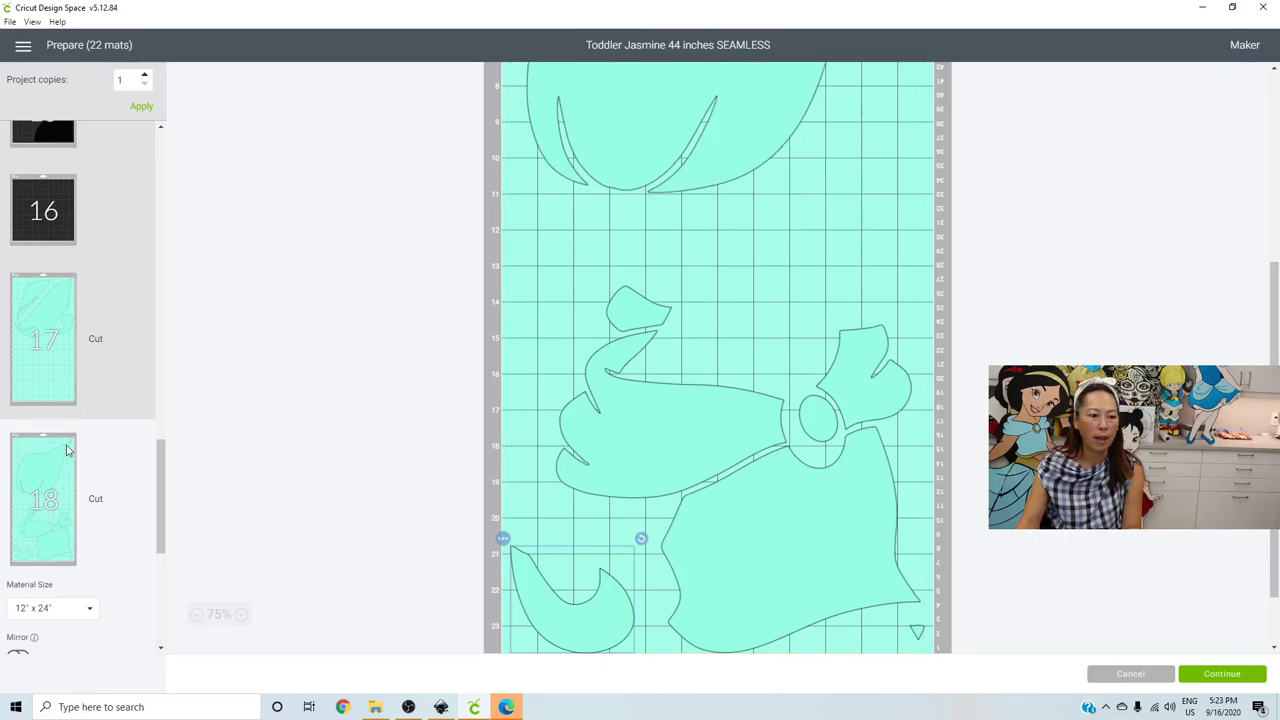
# - Check the arrangement of the teal pieces and the free space on mats 17, 18, 19 and 20
pyautogui.scroll(-3, 66, 450)
pyautogui.scroll(4, 140, 251)
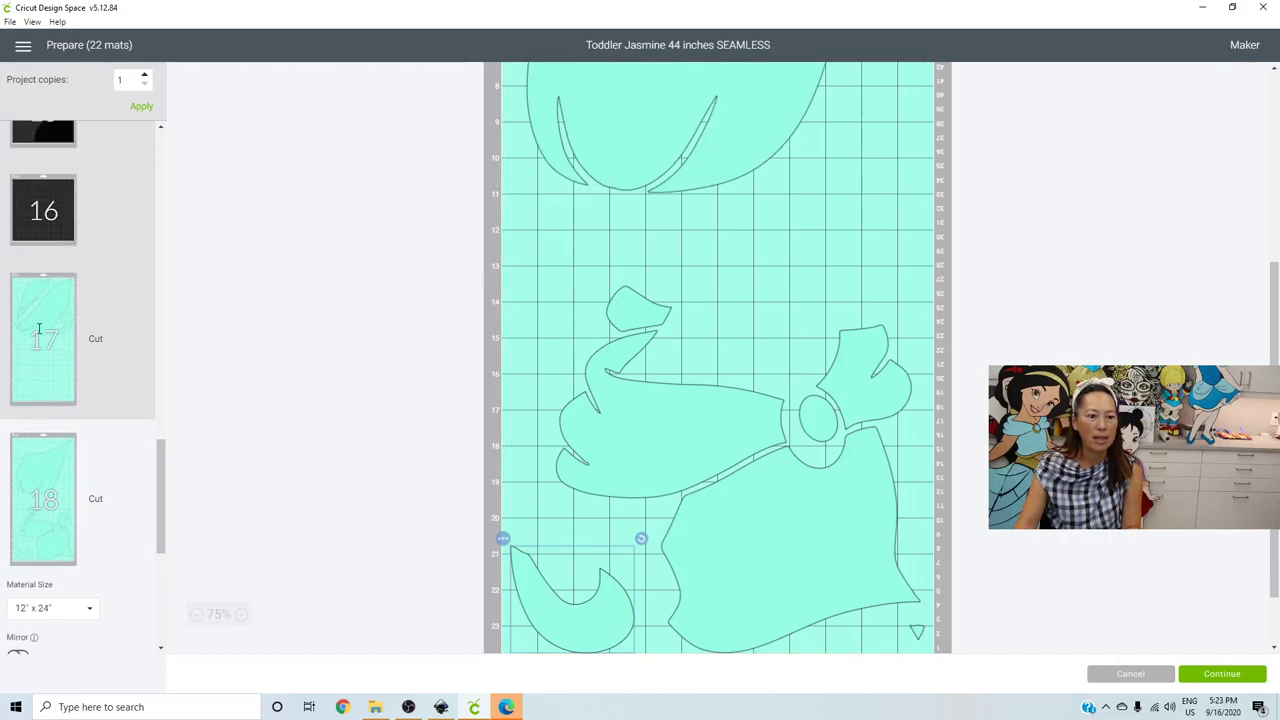
pyautogui.click(40, 330)
pyautogui.scroll(4, 643, 276)
pyautogui.scroll(-4, 643, 276)
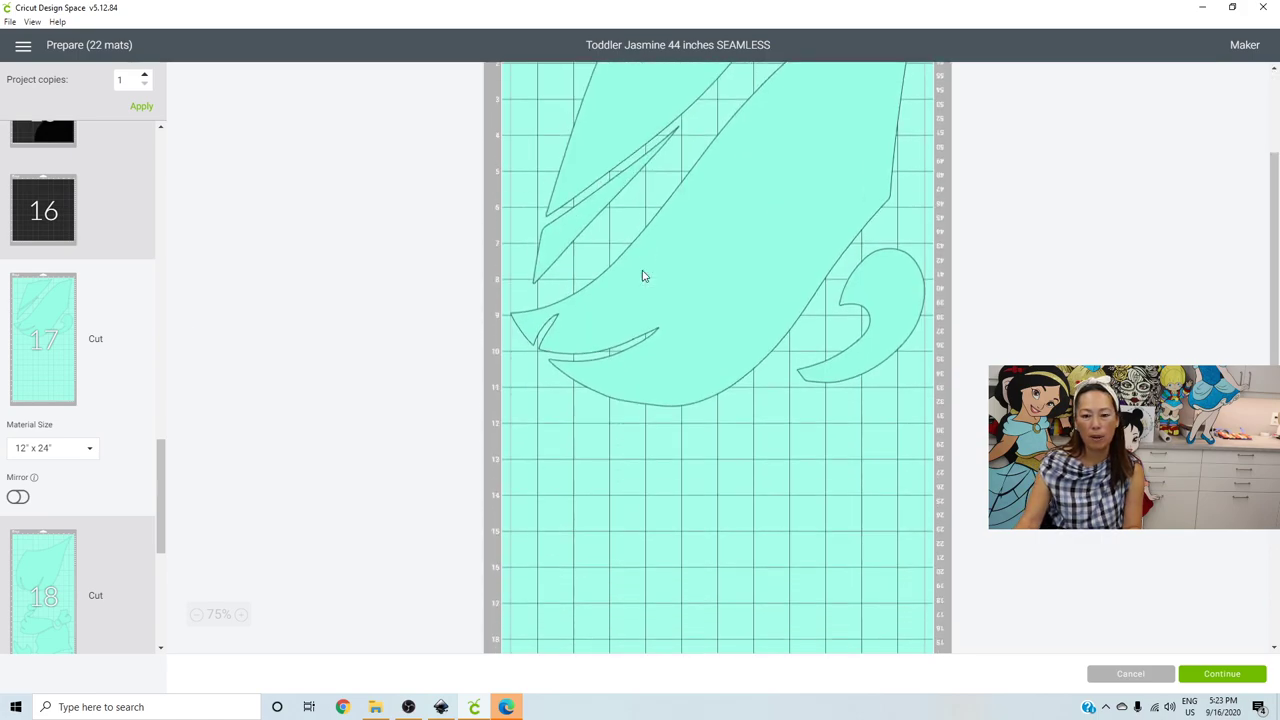
pyautogui.click(43, 551)
pyautogui.scroll(2, 620, 309)
pyautogui.scroll(-5, 634, 289)
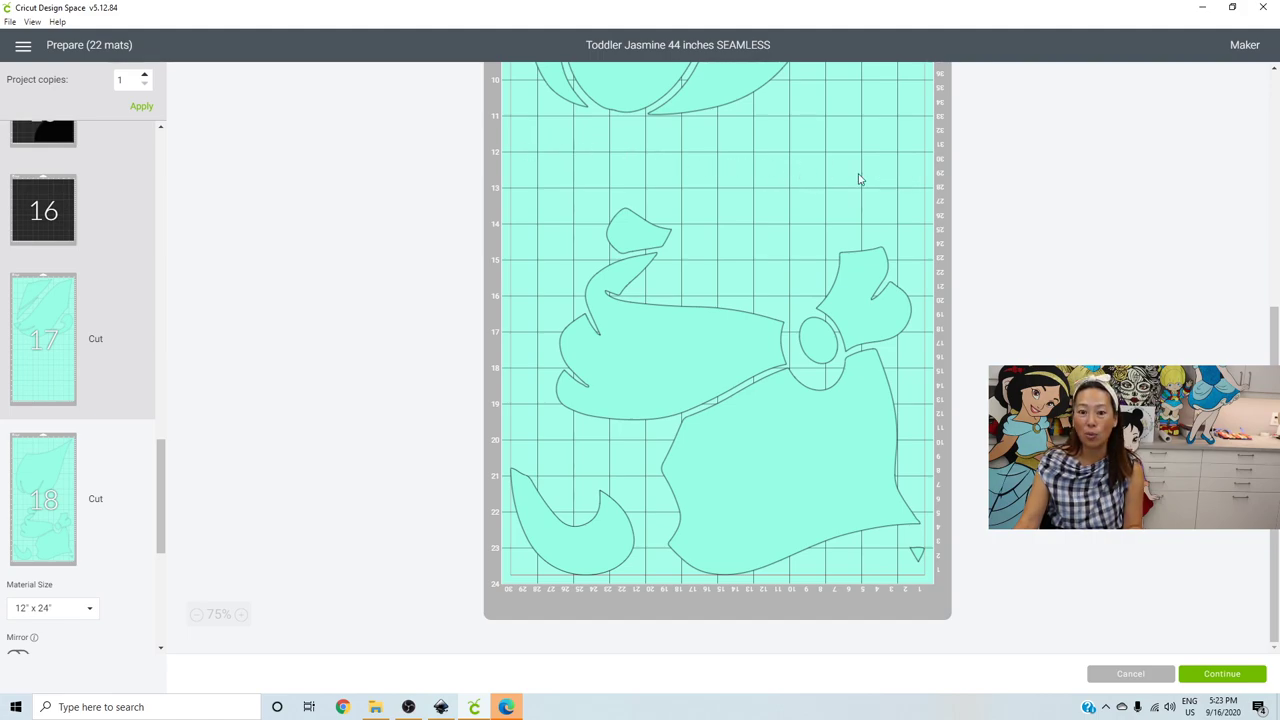
pyautogui.moveTo(621, 293); pyautogui.dragTo(662, 269)
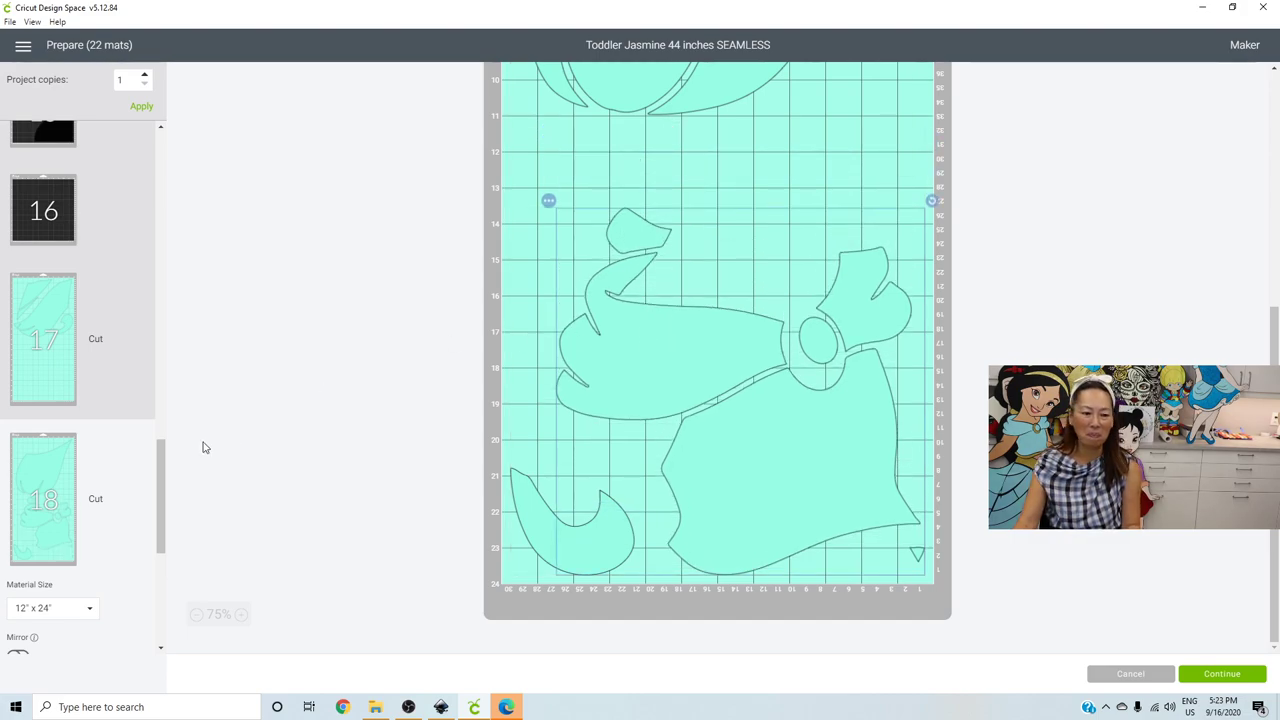
pyautogui.scroll(-5, 52, 500)
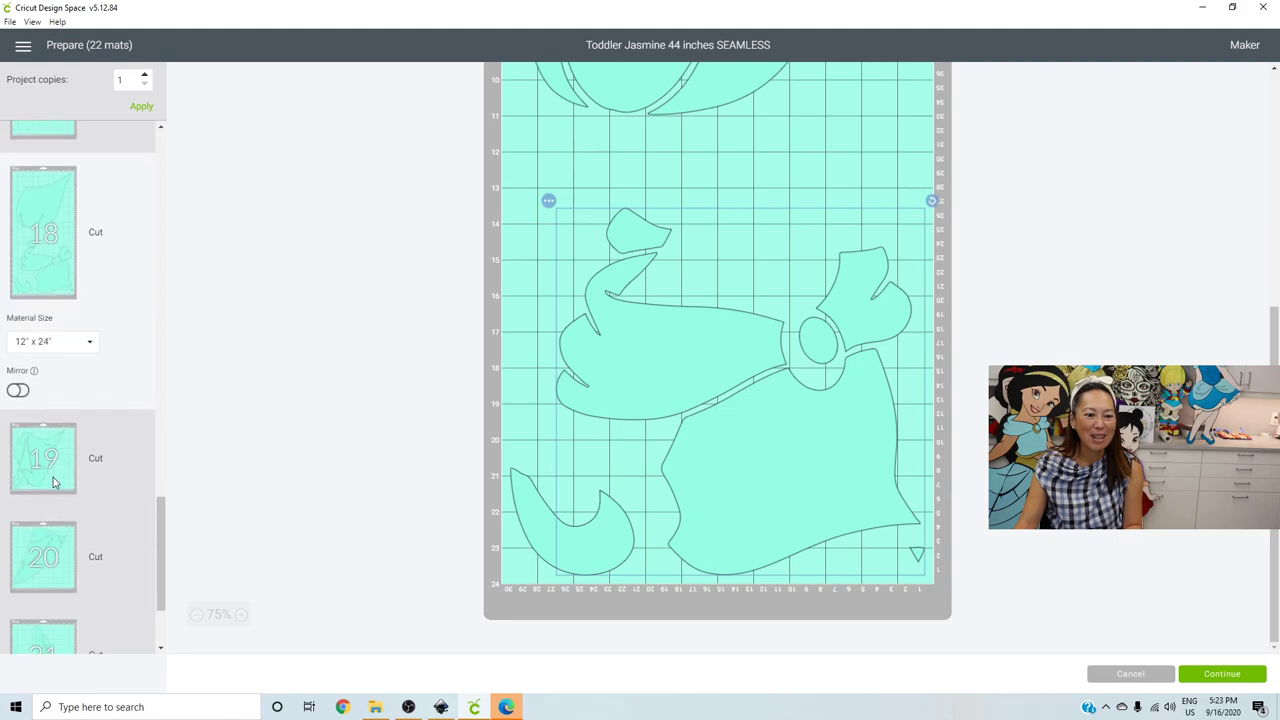
pyautogui.click(43, 459)
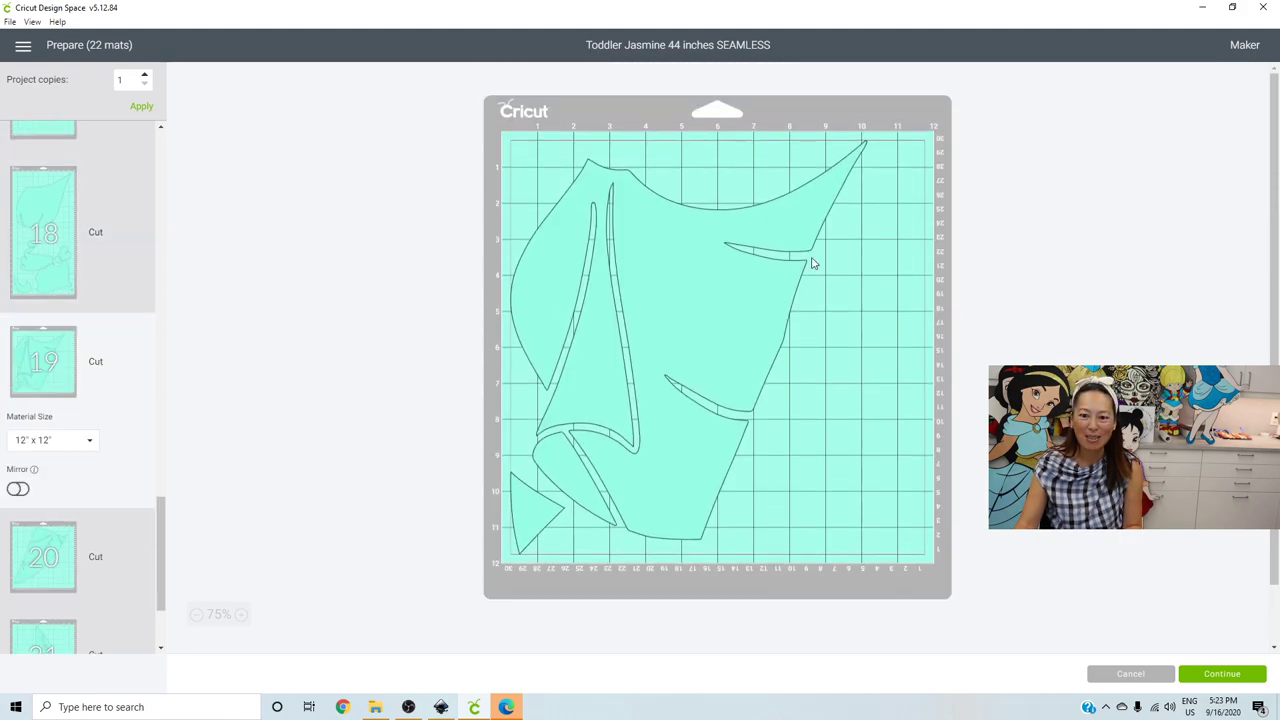
pyautogui.scroll(-2, 60, 450)
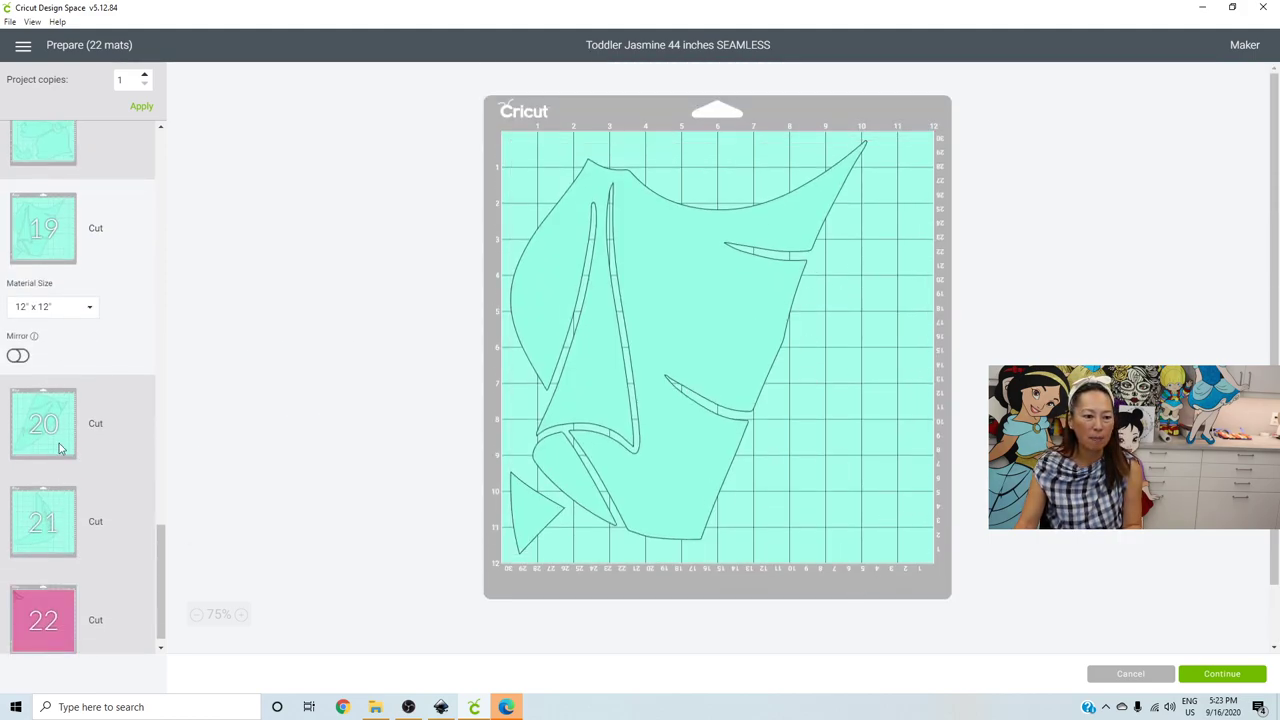
pyautogui.click(52, 418)
pyautogui.click(720, 329)
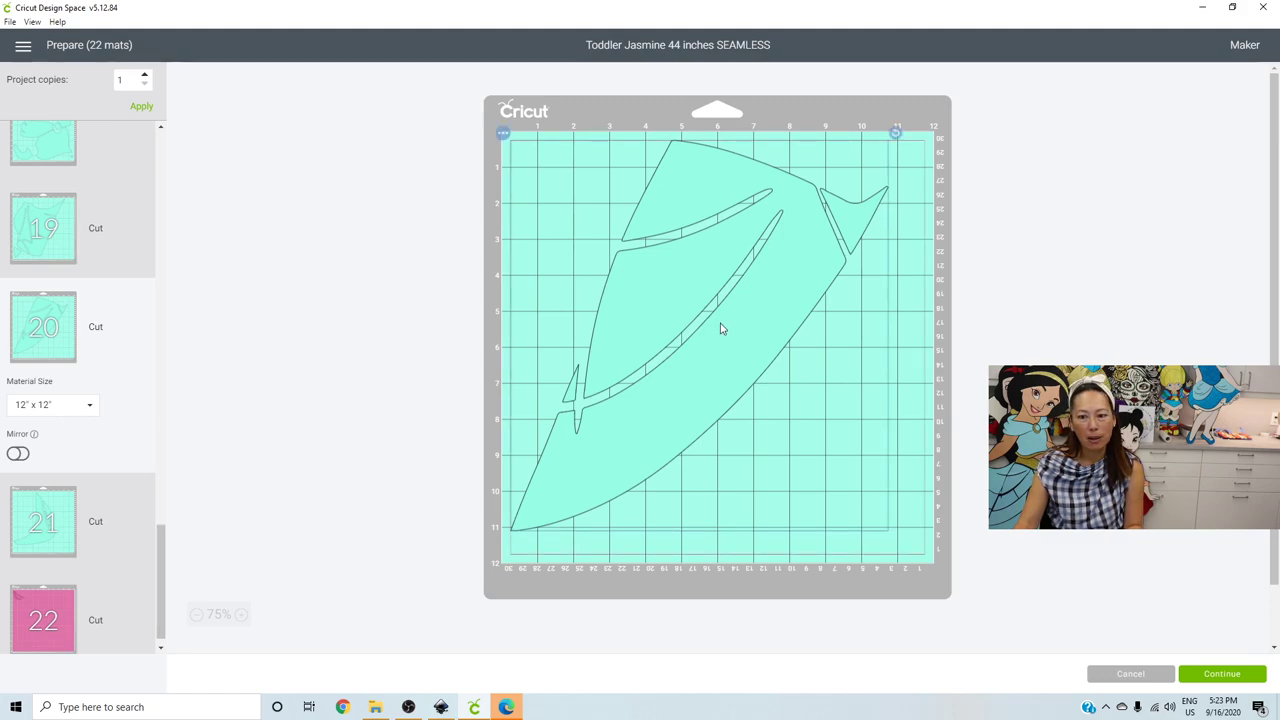
# - Move the teal group on mat 21 into the mat's bottom-right corner
pyautogui.click(45, 528)
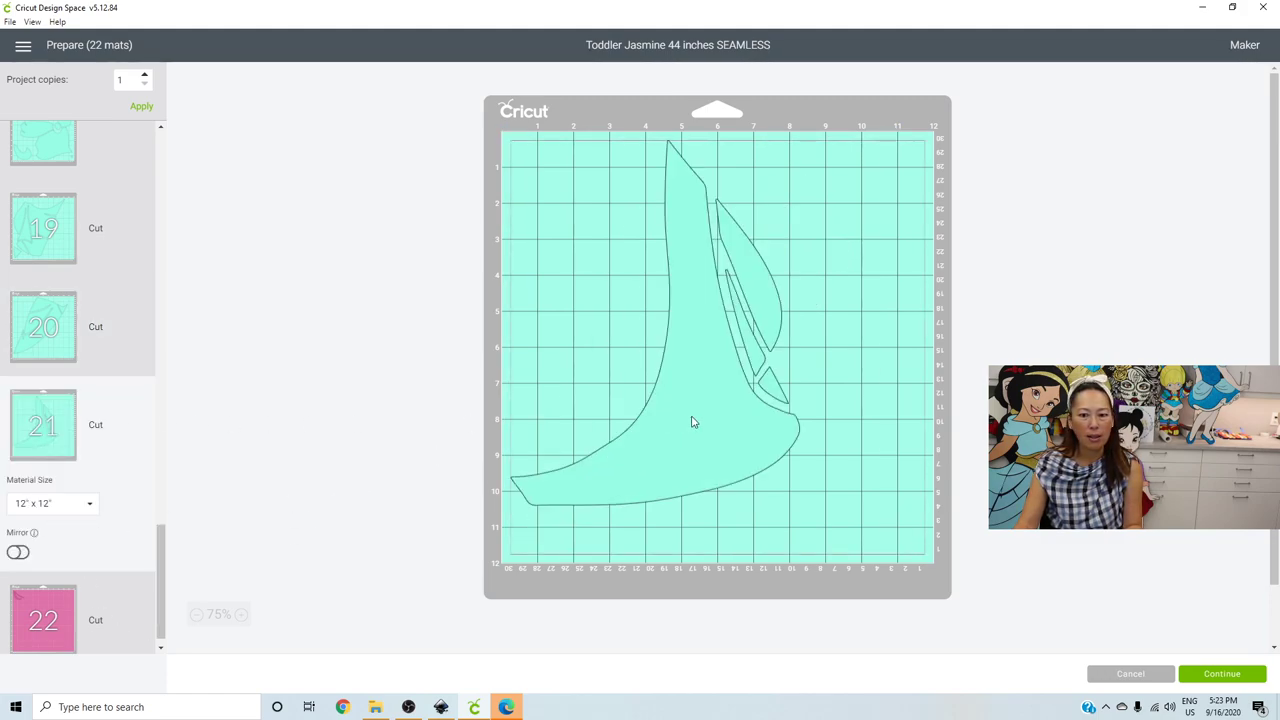
pyautogui.moveTo(691, 423); pyautogui.dragTo(879, 505)
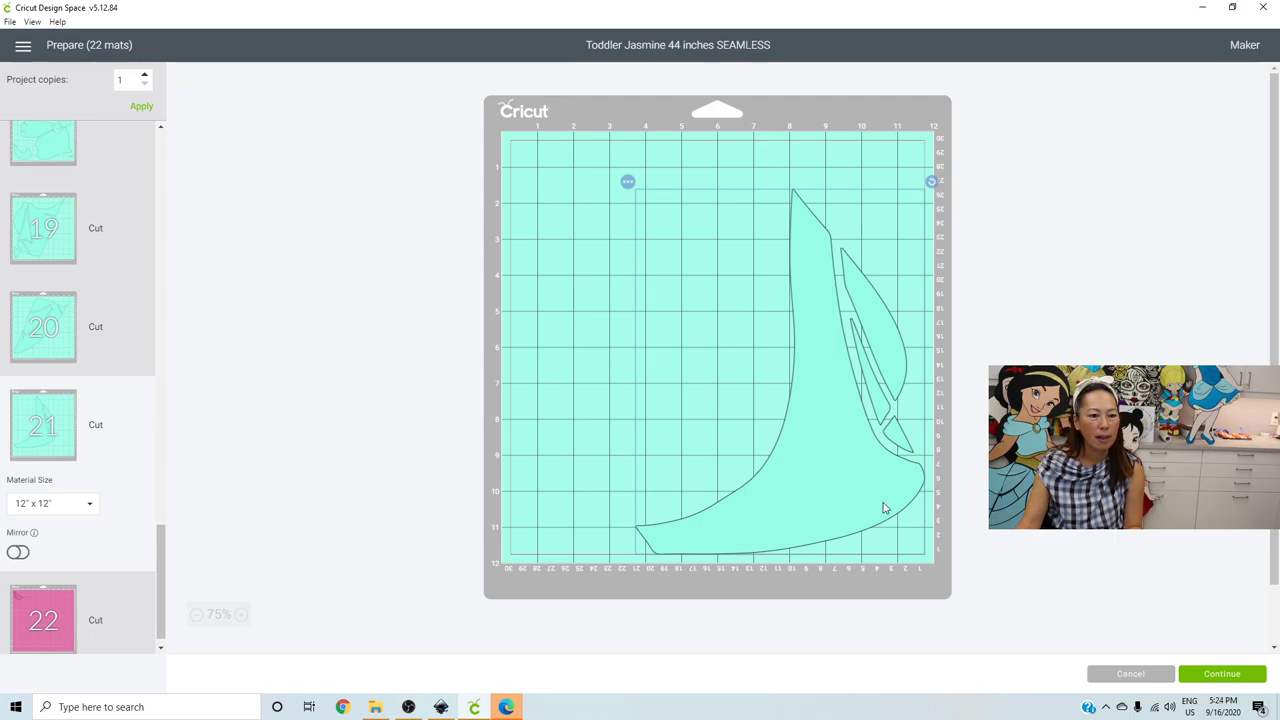
pyautogui.scroll(-1, 83, 545)
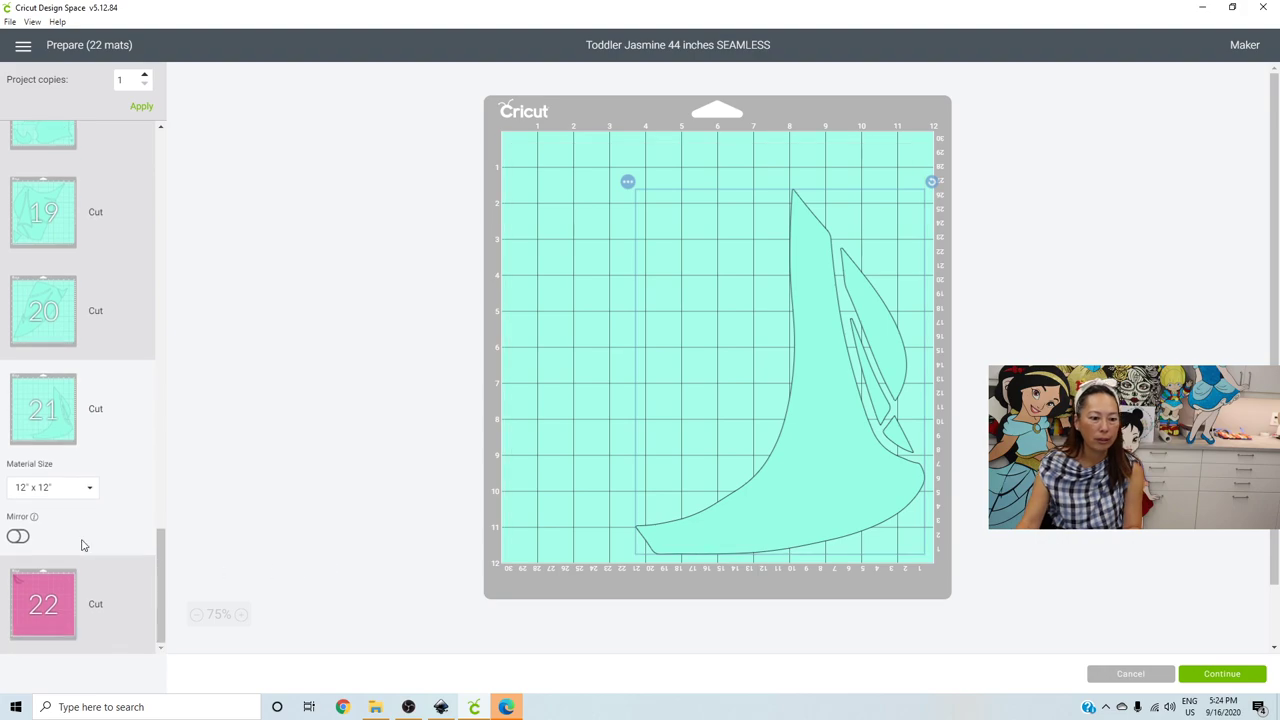
# - Check the pink pieces on mat 22 and look back over the earlier mats in the list
pyautogui.click(50, 608)
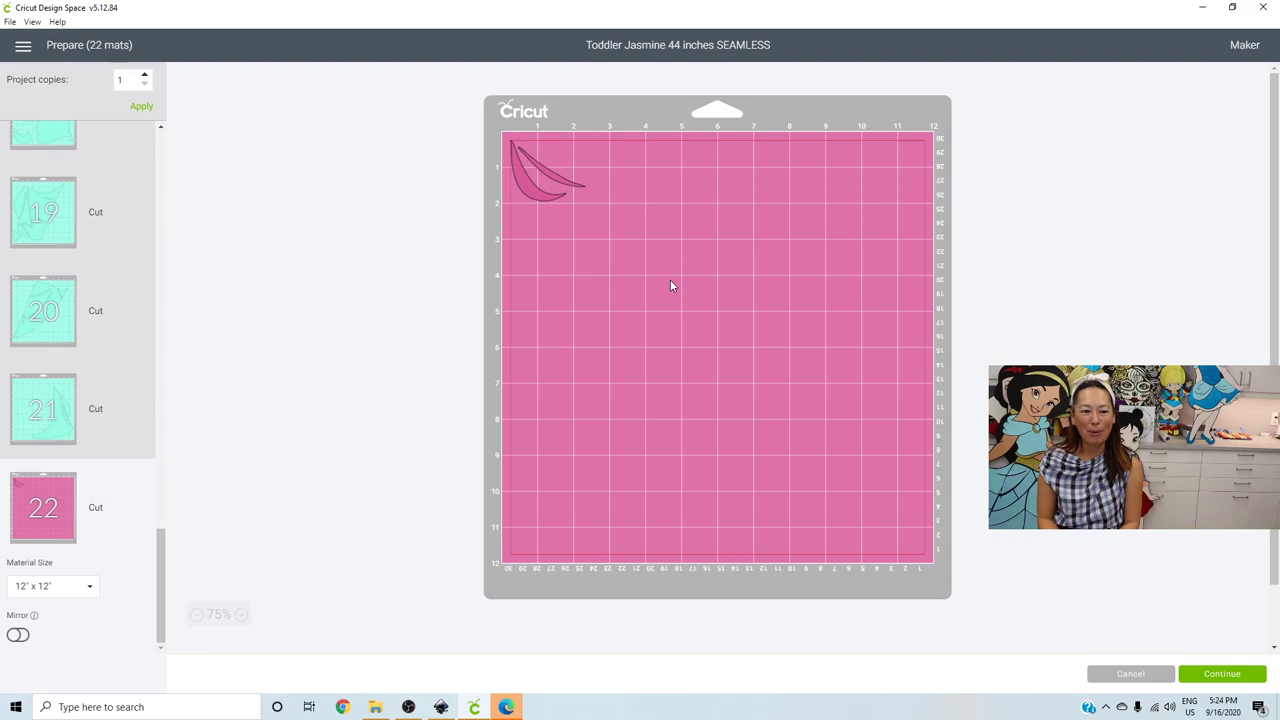
pyautogui.scroll(3, 60, 230)
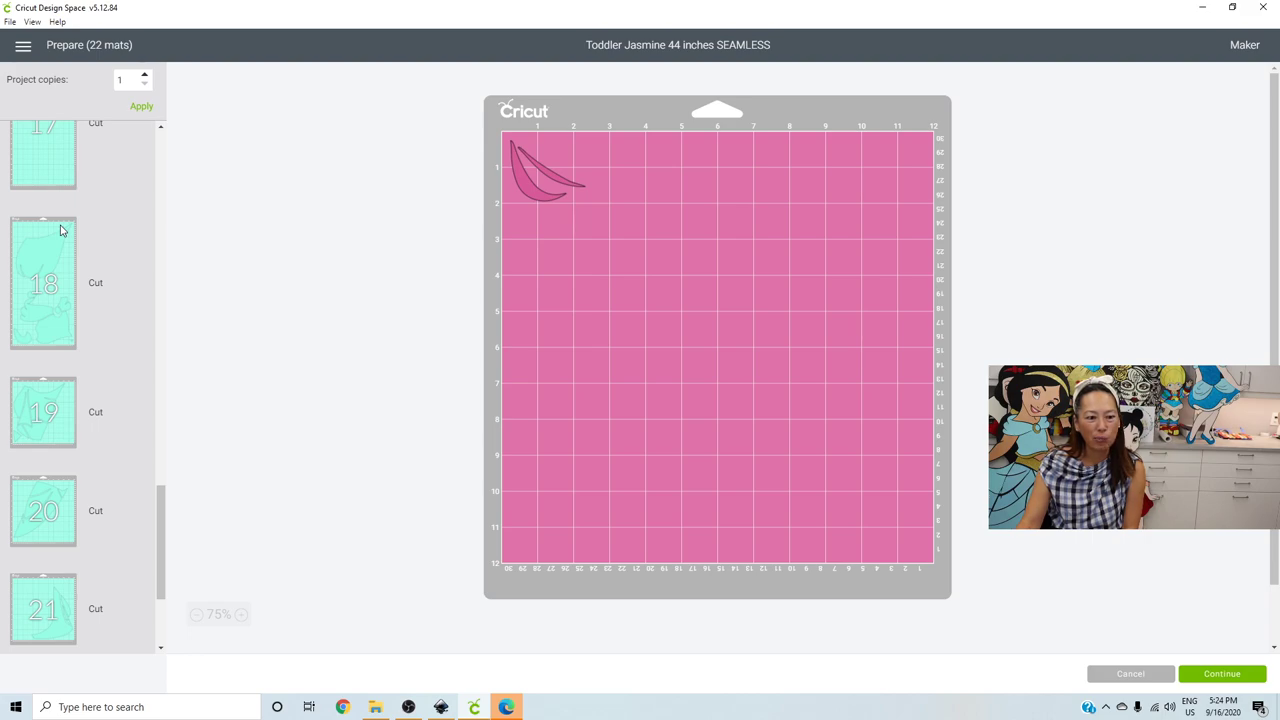
pyautogui.scroll(10, 60, 230)
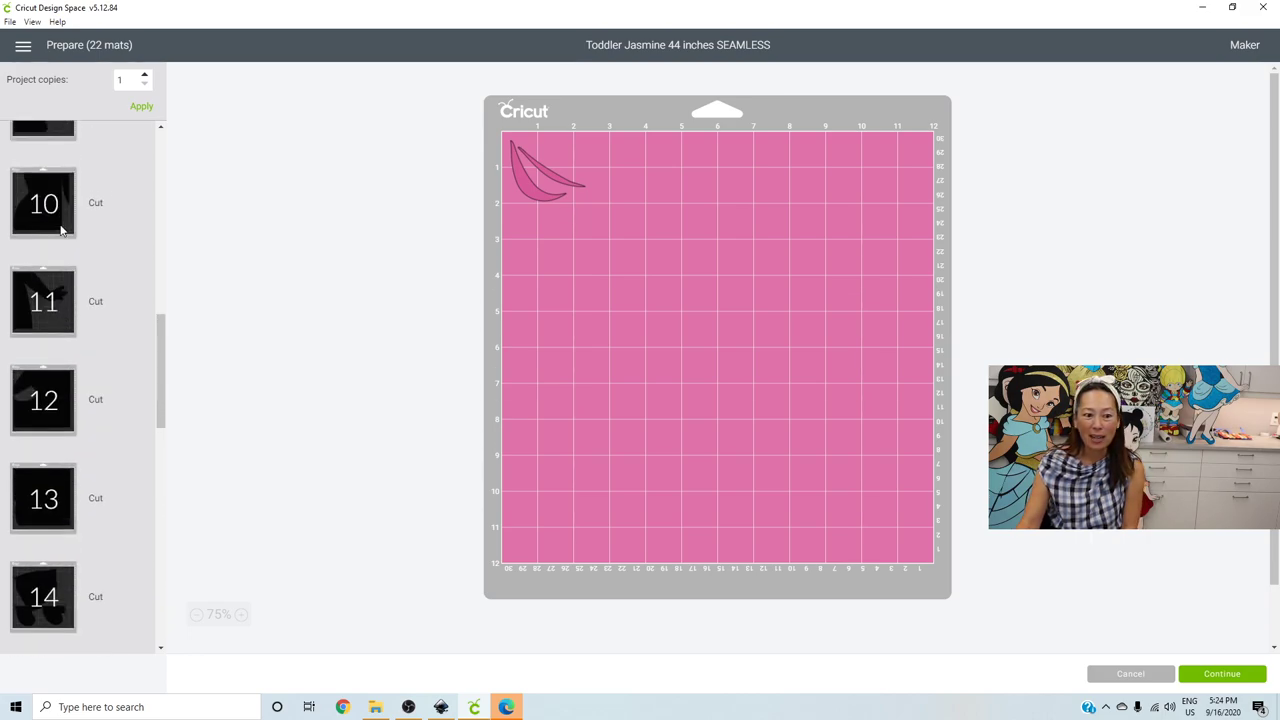
# - Cancel the mat preparation and go from the canvas back to the home page with the saved projects
pyautogui.click(1125, 674)
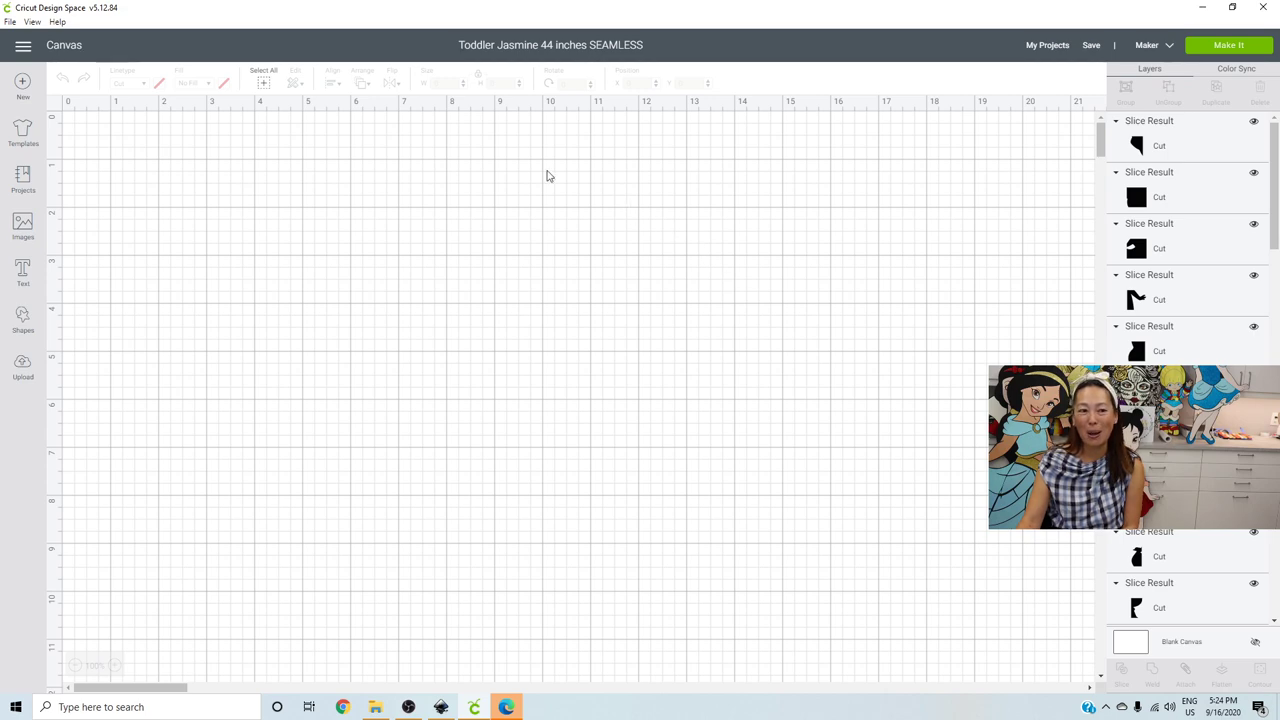
pyautogui.click(22, 45)
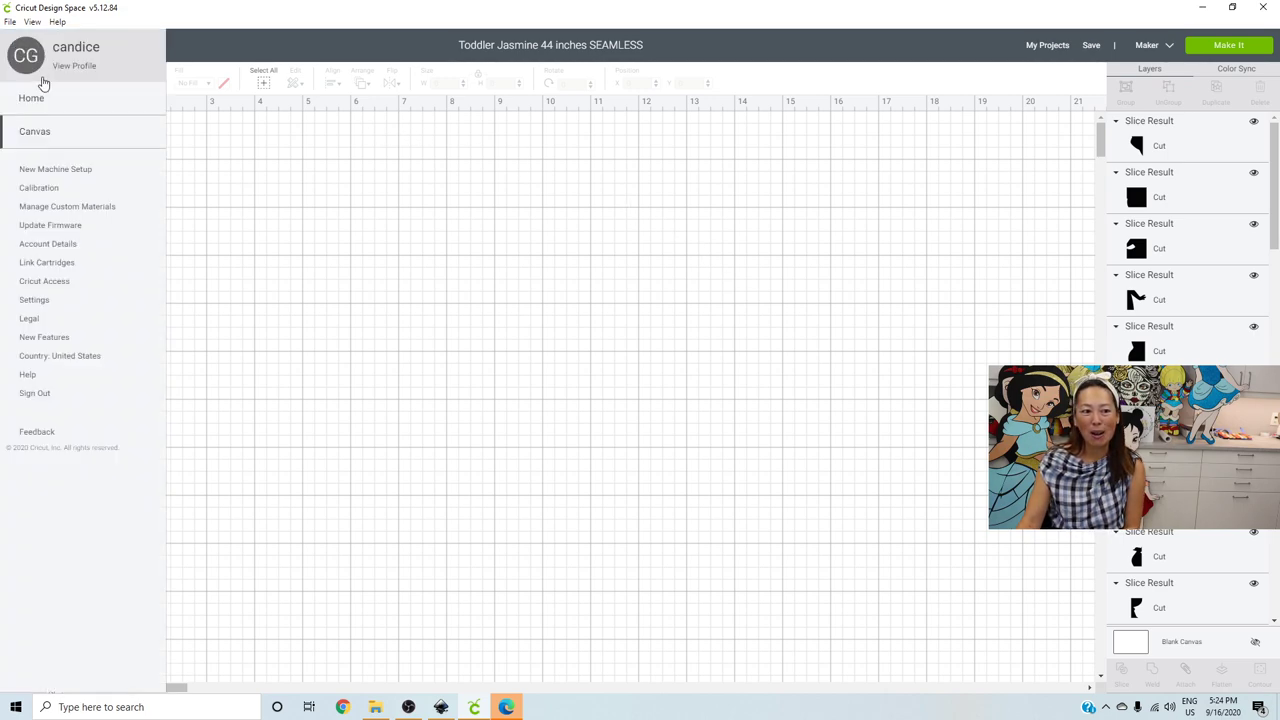
pyautogui.click(31, 97)
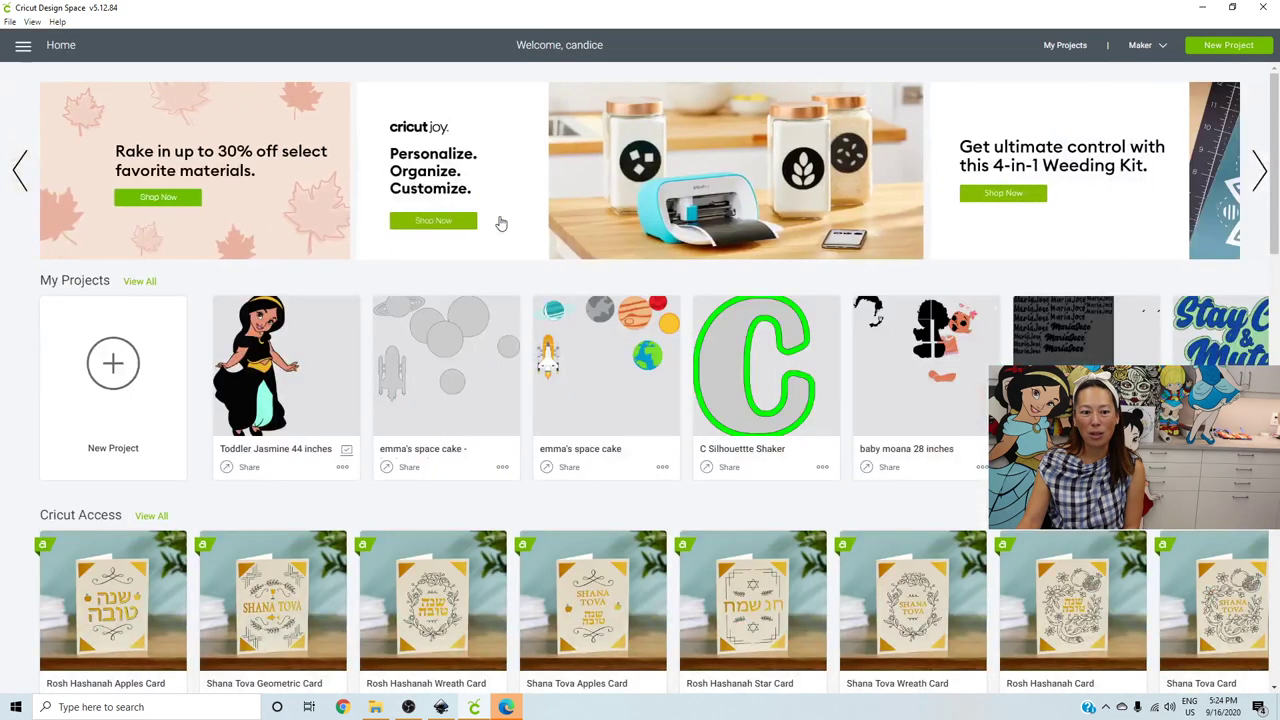